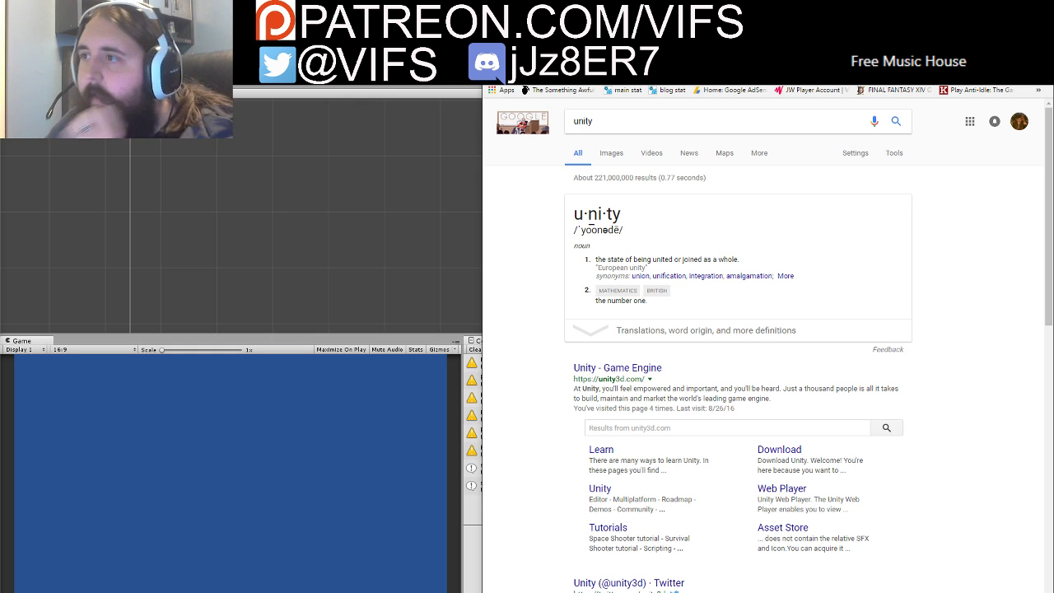
Step: Bring the Unity editor in front of the browser and enlarge the scene view above the lower panels
left_click(263, 201)
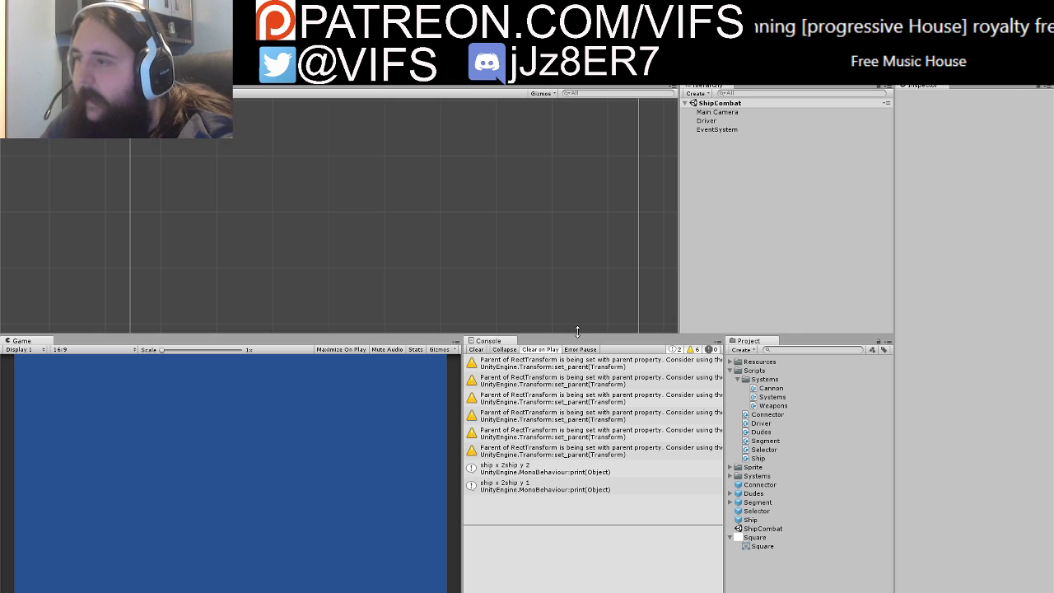
left_click_drag(576, 336, 580, 354)
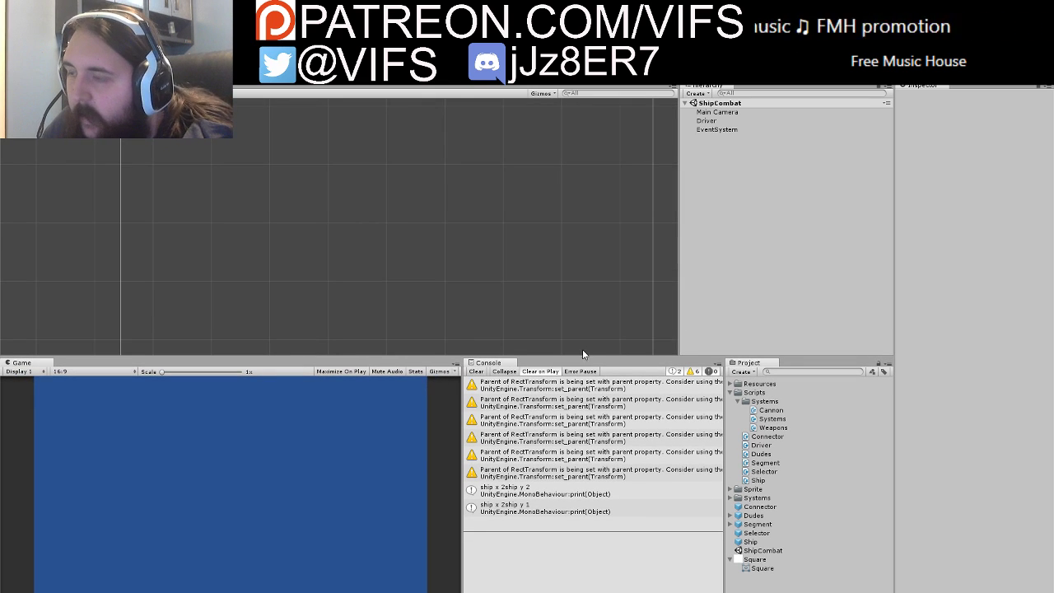
Step: Play maximized and move a box-selected group of left-ship crew along the row
left_click(312, 372)
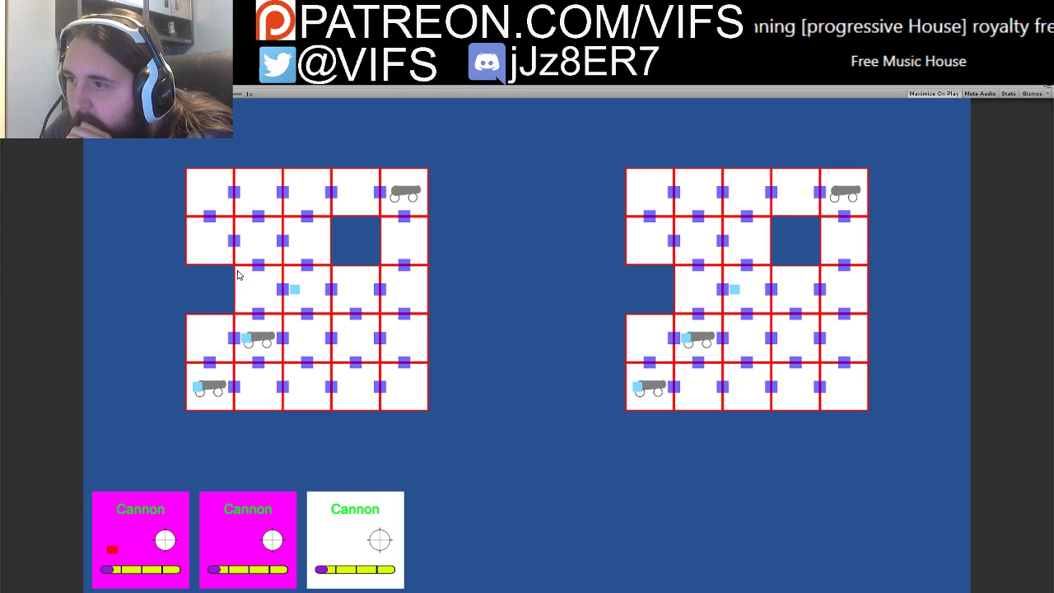
left_click_drag(332, 272, 230, 354)
right_click(271, 341)
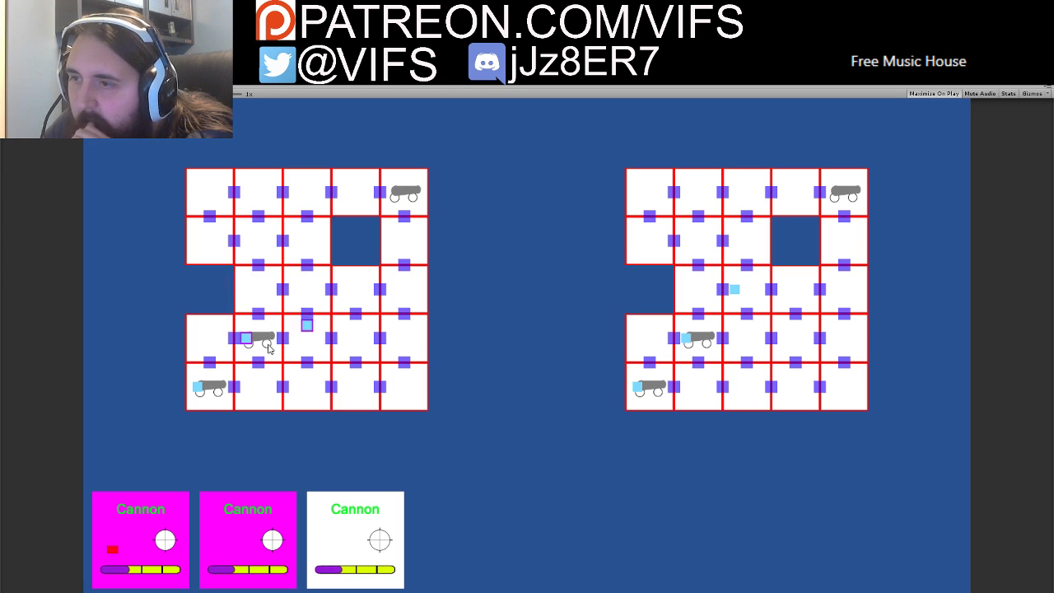
right_click(306, 346)
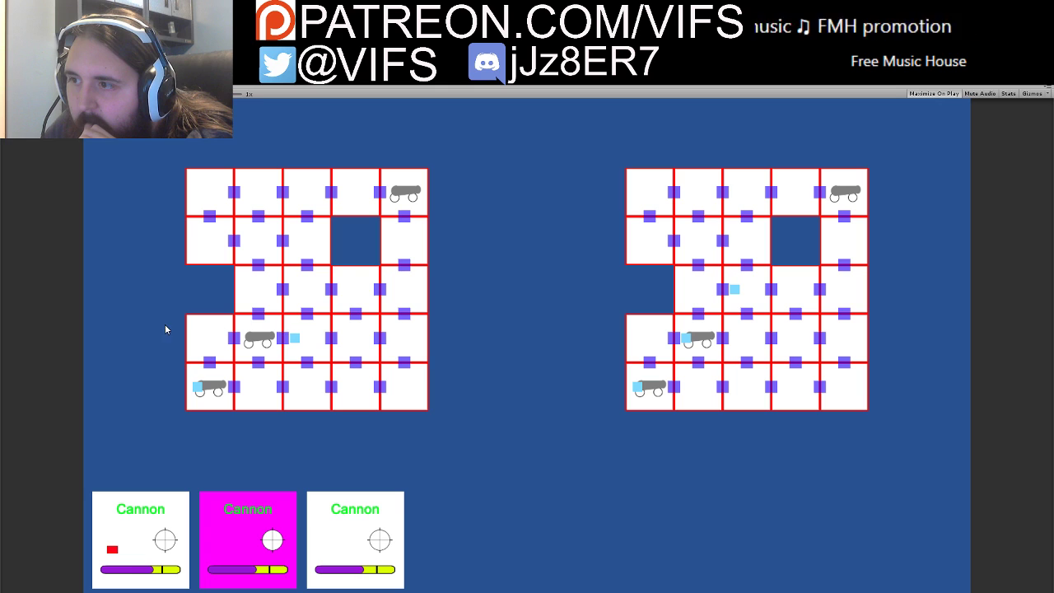
Step: Send the lower-left crew pair onto a cannon, off it, and down to the bottom row
left_click_drag(166, 329, 320, 411)
right_click(272, 391)
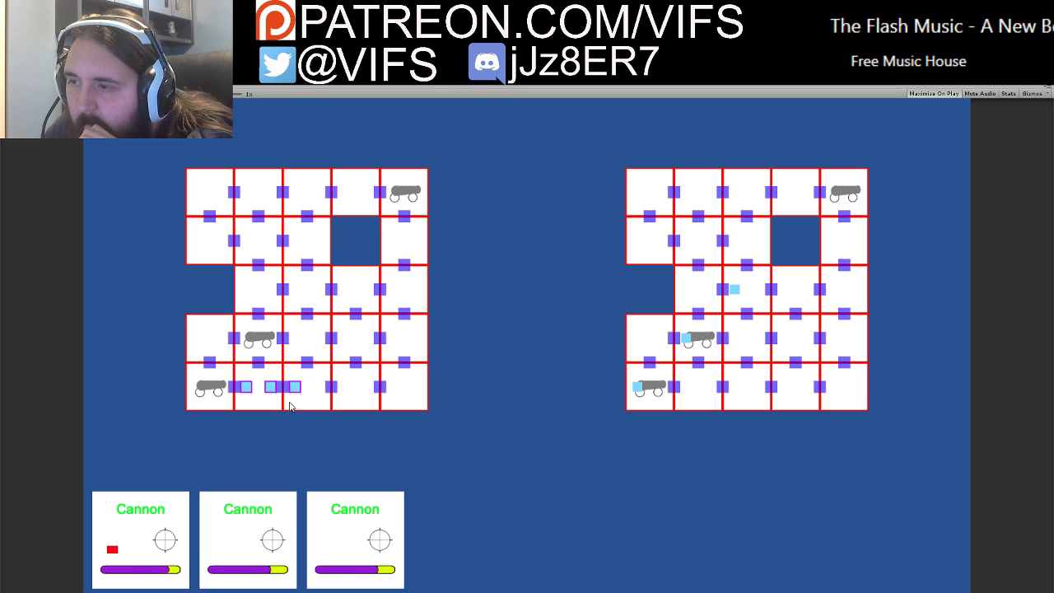
left_click_drag(264, 366, 310, 405)
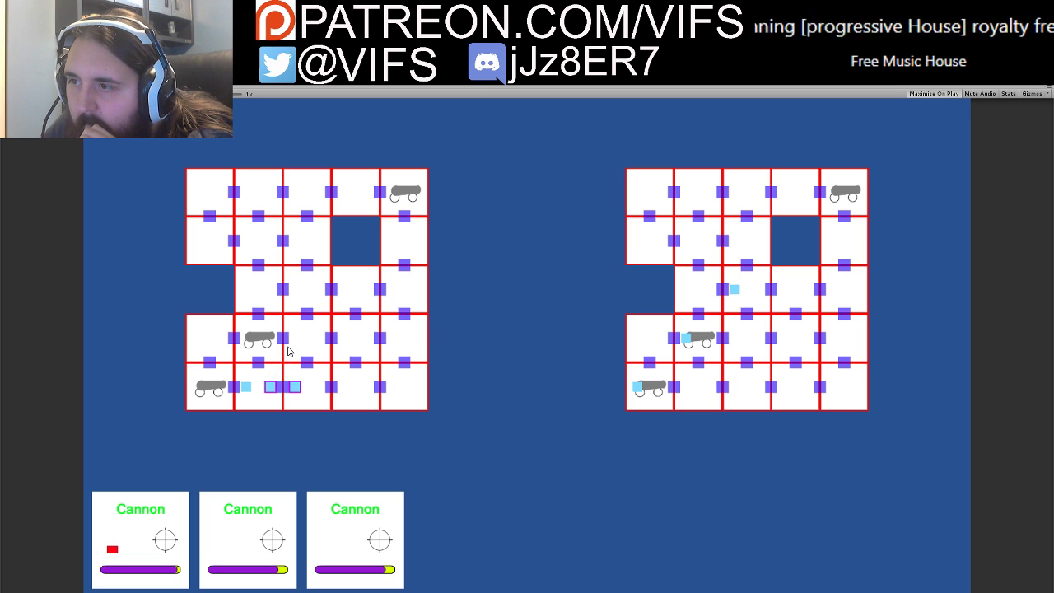
right_click(273, 352)
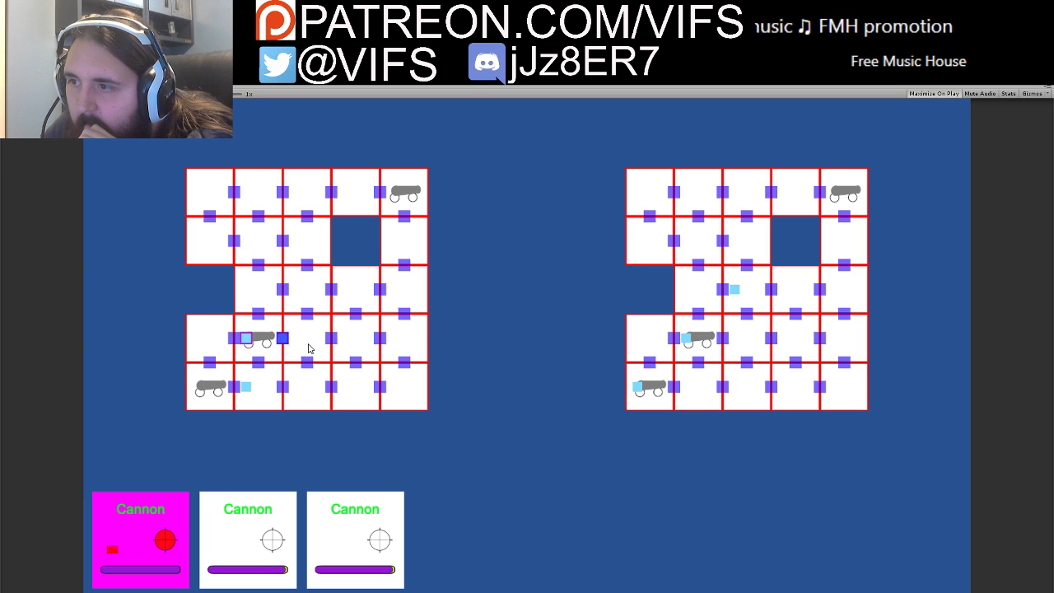
right_click(306, 347)
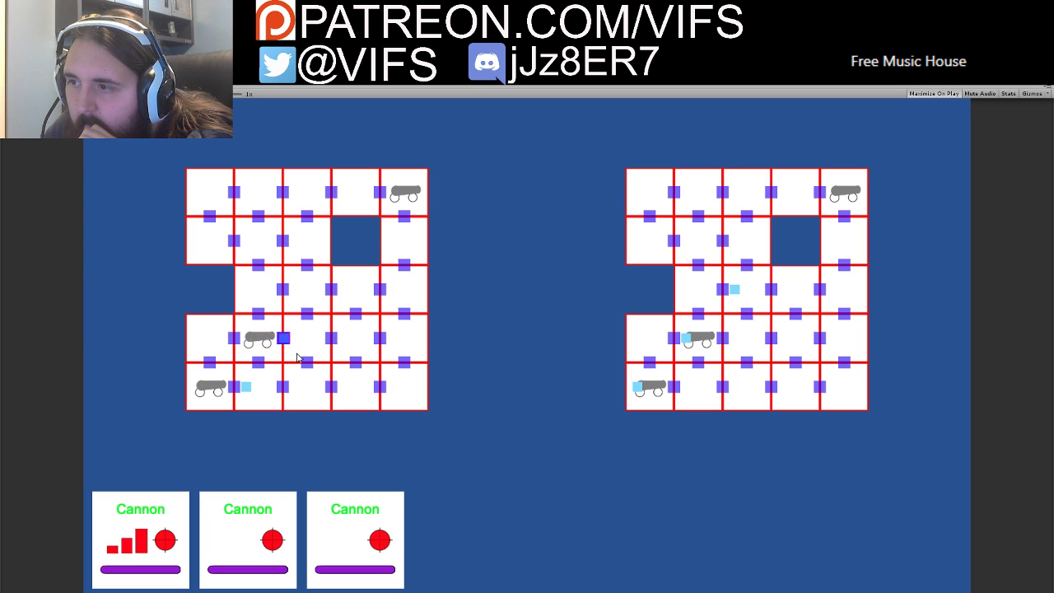
right_click(275, 384)
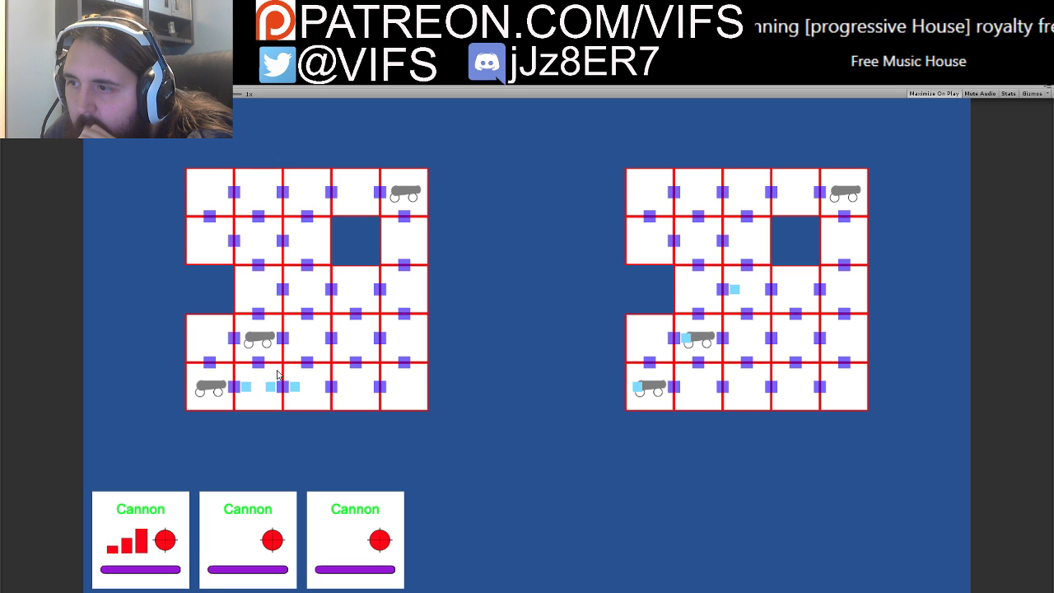
Step: Move a crew member up interior tiles and back to the bottom row, then stop playing
right_click(307, 349)
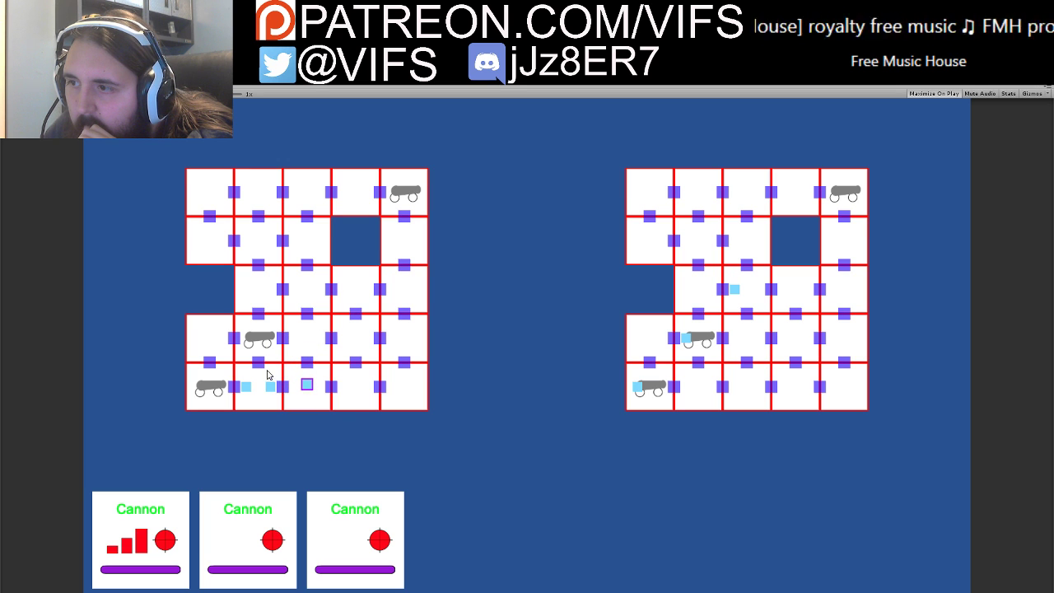
right_click(321, 342)
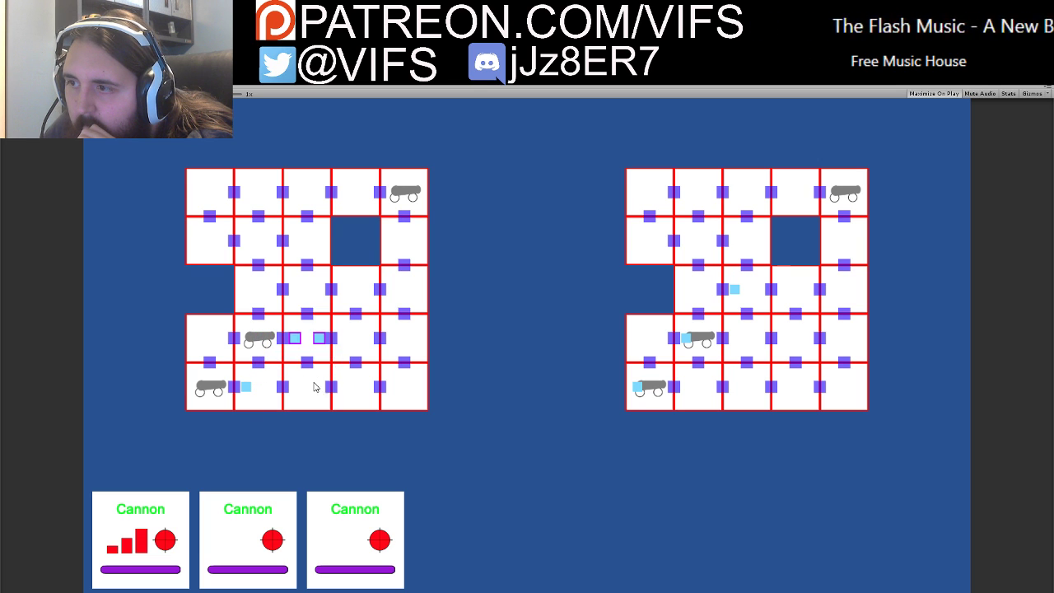
right_click(300, 404)
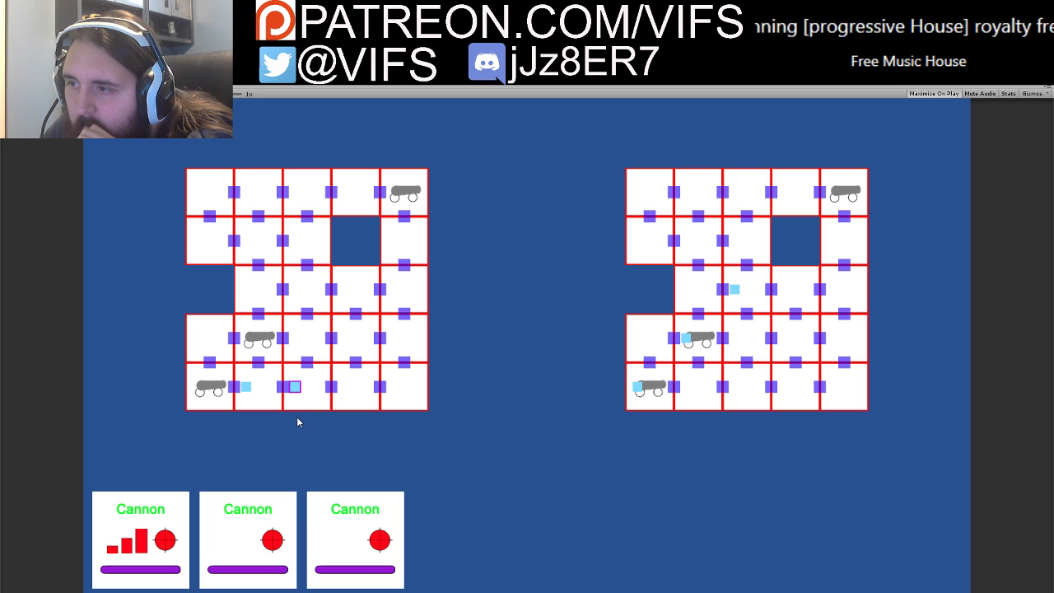
left_click(514, 73)
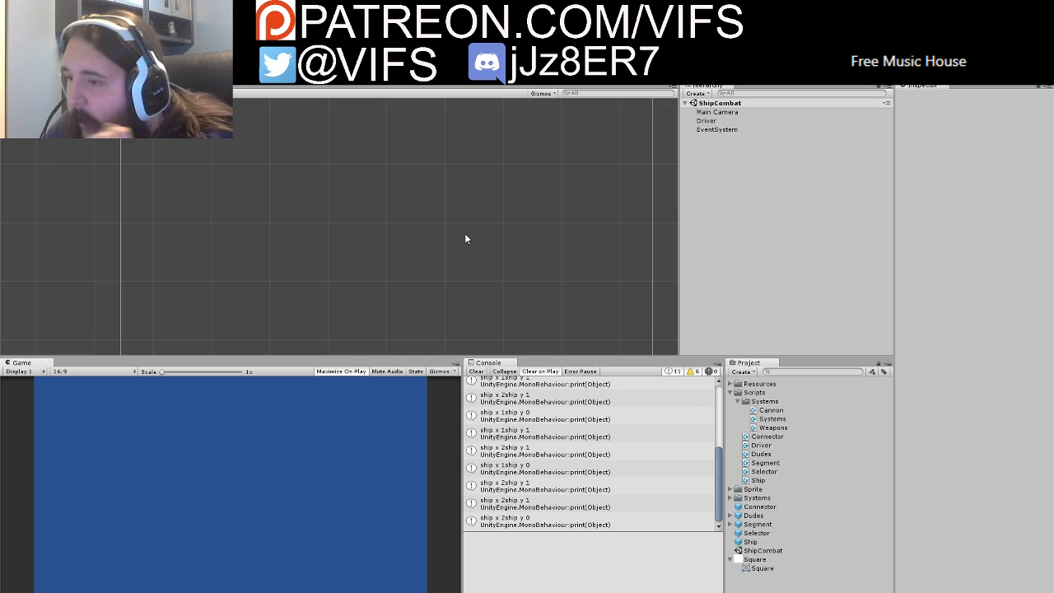
Step: Switch to Visual Studio and look through the Dudes script
key("alt+Tab")
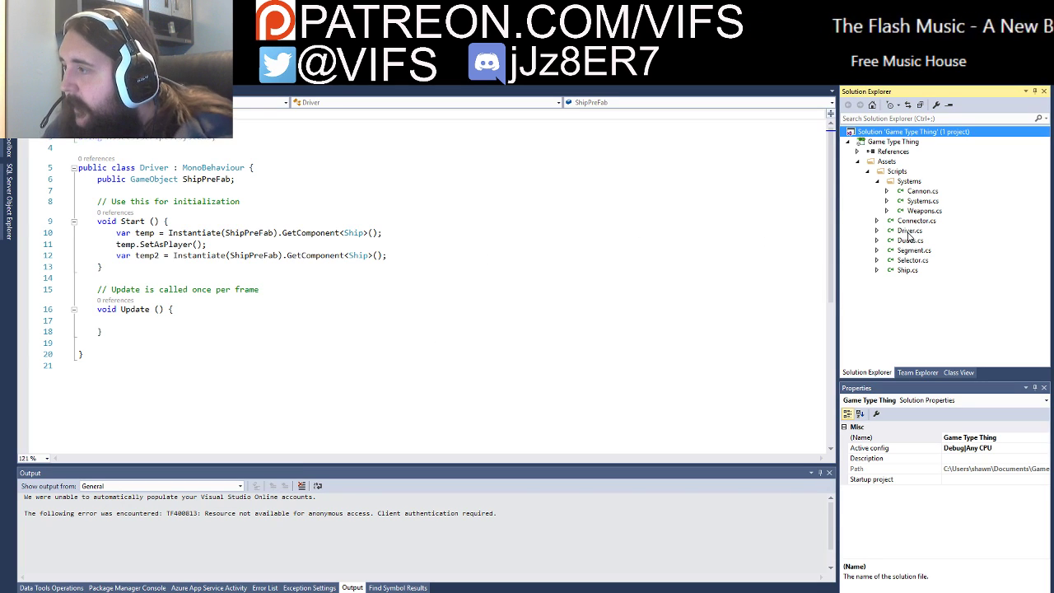
double_click(909, 240)
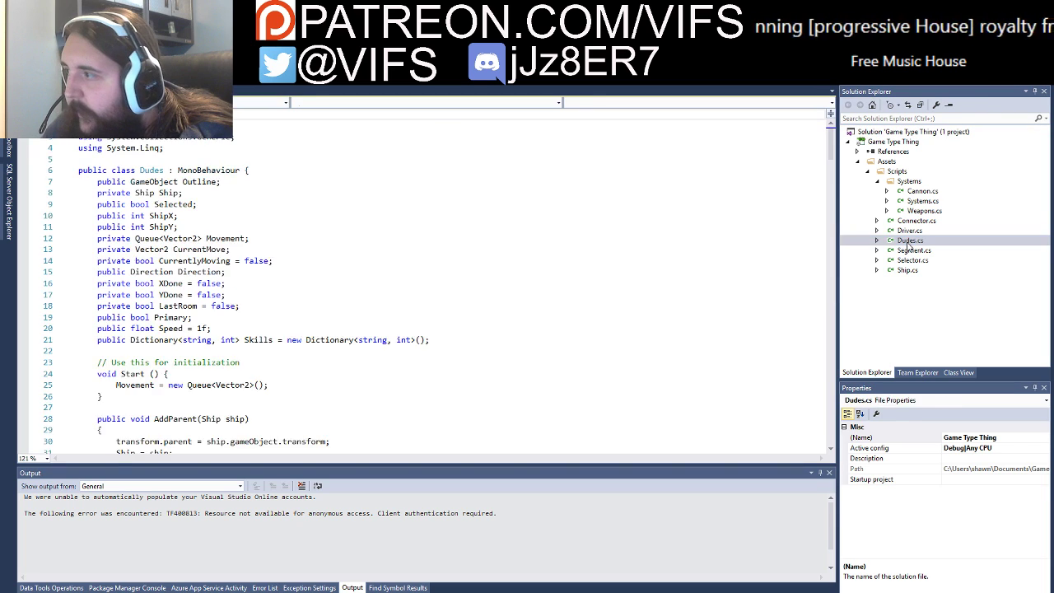
scroll(428, 277, "down", 6)
scroll(412, 282, "down", 6)
scroll(406, 282, "down", 7)
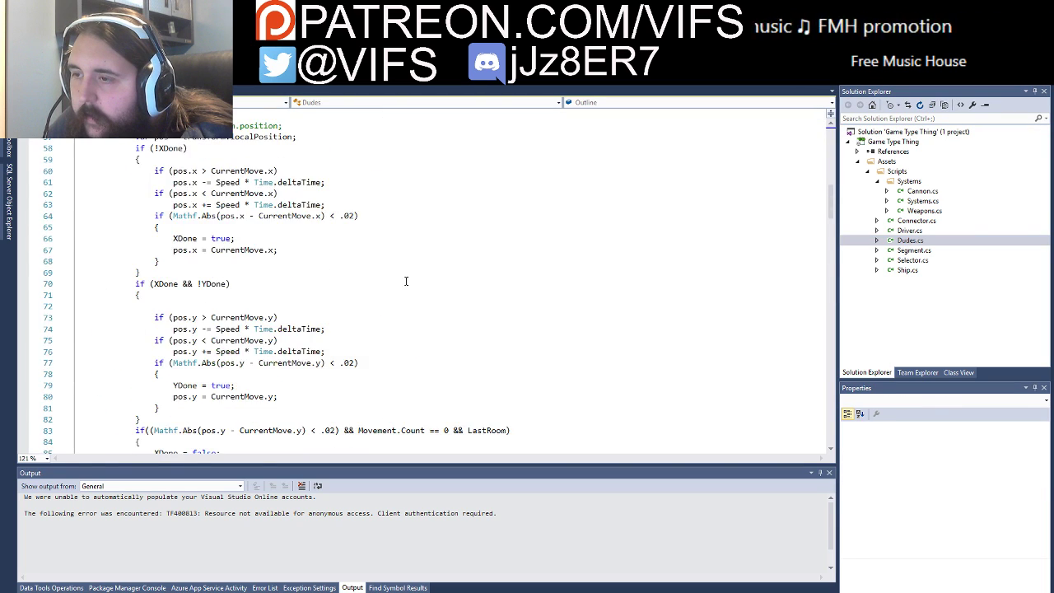
scroll(406, 281, "down", 8)
scroll(401, 280, "down", 8)
scroll(368, 297, "down", 2)
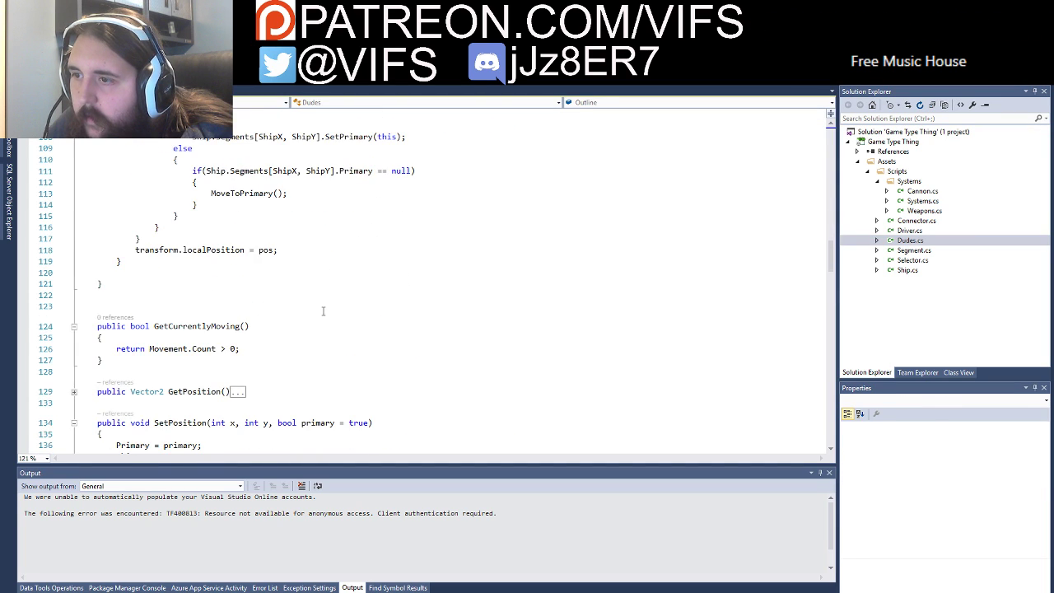
scroll(363, 295, "down", 1)
scroll(346, 292, "down", 5)
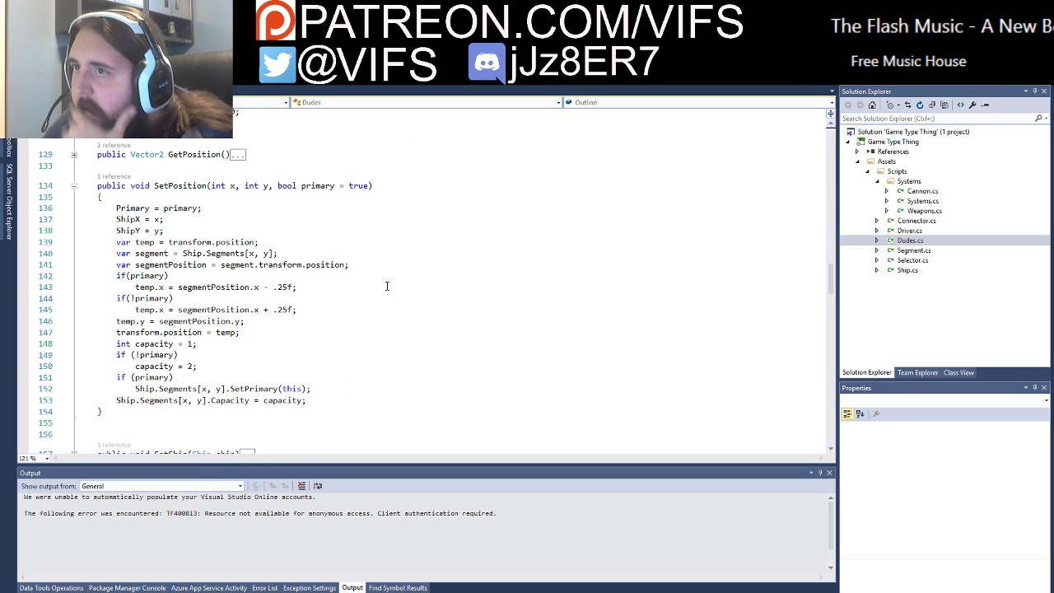
Step: In Segment.cs, collapse CheckConnector and AddSystem and delete the blank line before SetPrimary
left_click(904, 251)
double_click(904, 251)
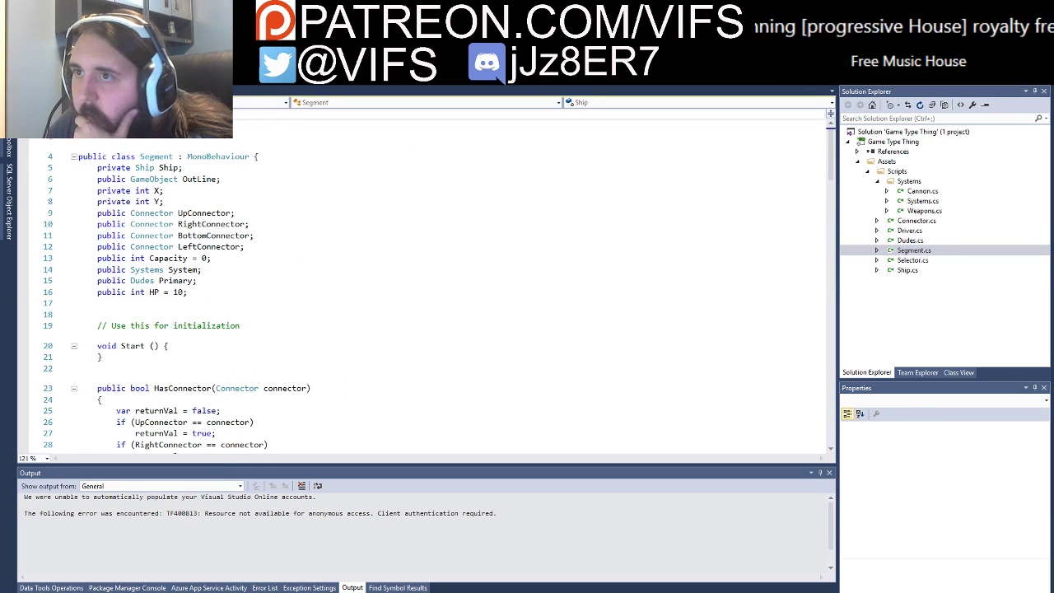
scroll(333, 297, "down", 6)
scroll(333, 297, "down", 5)
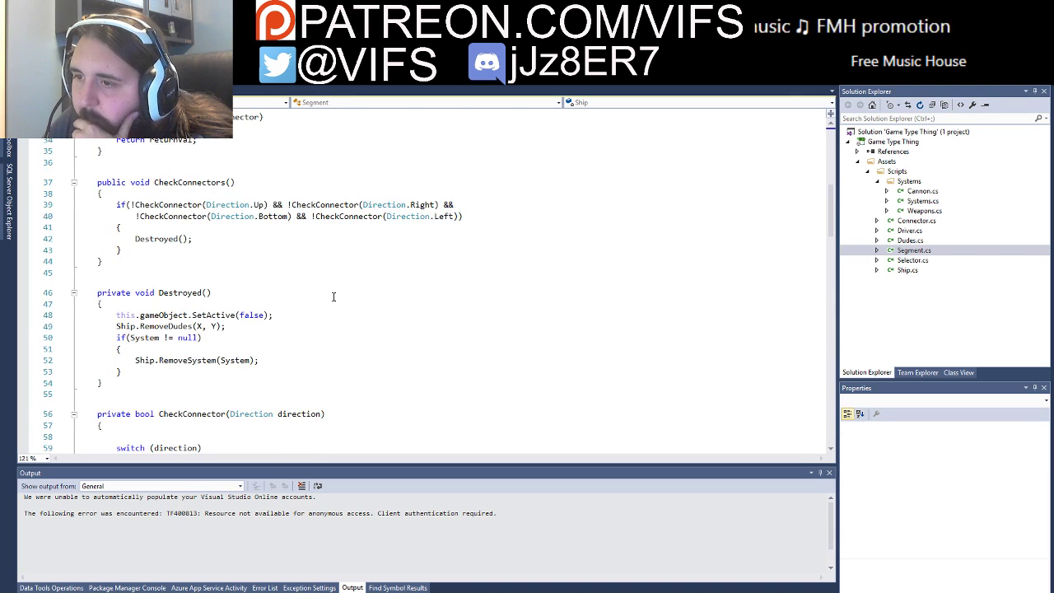
scroll(331, 296, "down", 2)
scroll(330, 294, "down", 1)
scroll(311, 290, "down", 6)
scroll(310, 291, "up", 4)
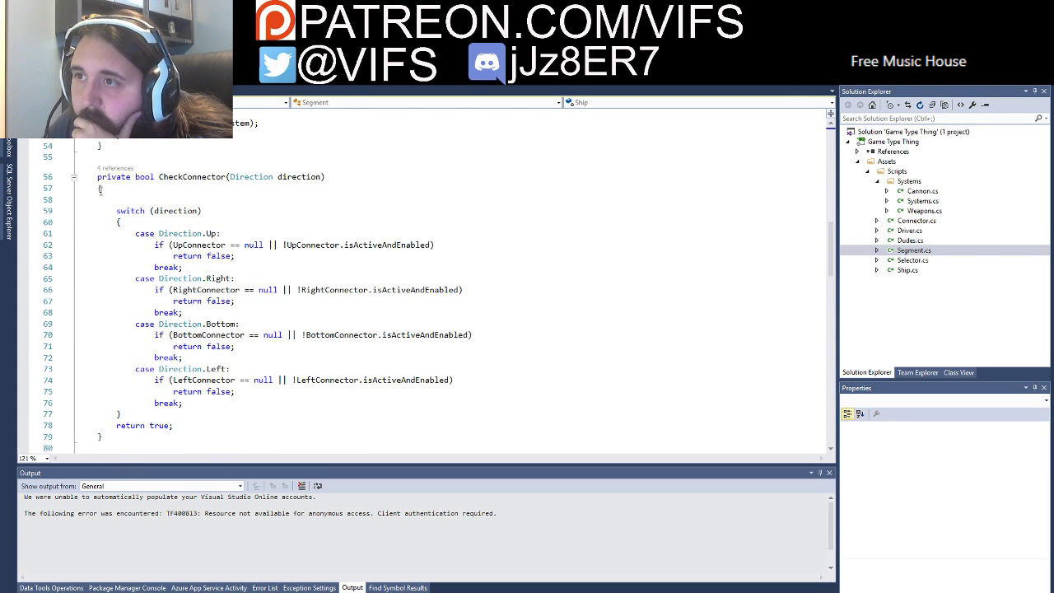
left_click(73, 175)
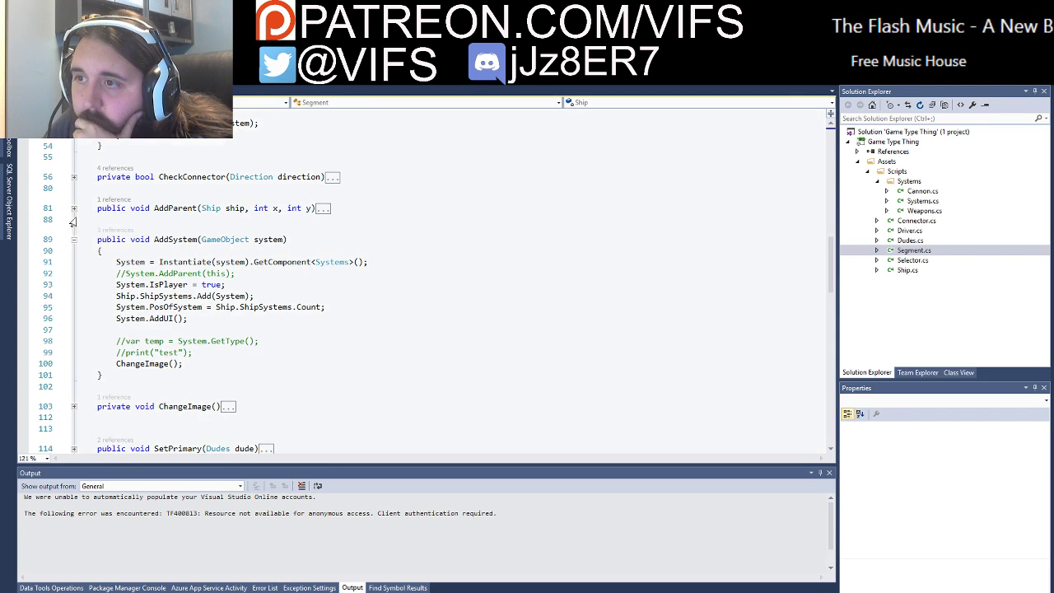
left_click(73, 240)
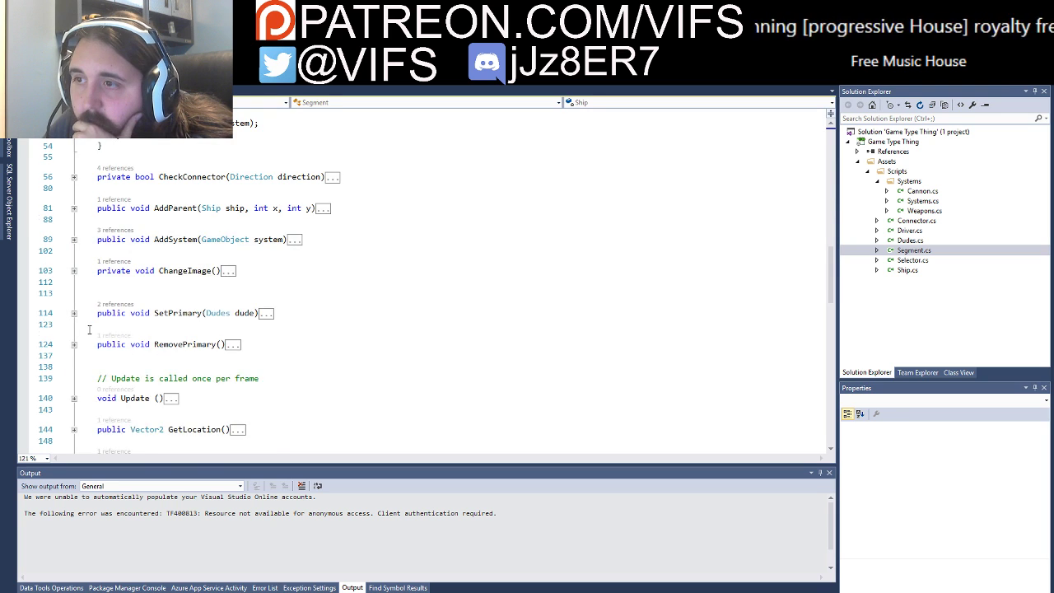
scroll(98, 272, "down", 1)
left_click(127, 226)
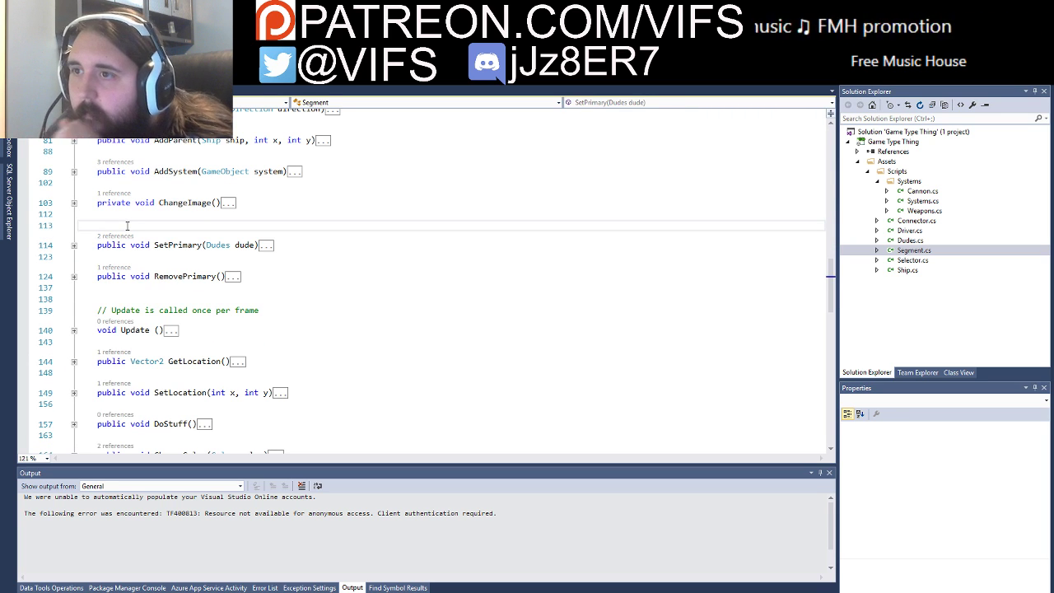
key("BackSpace")
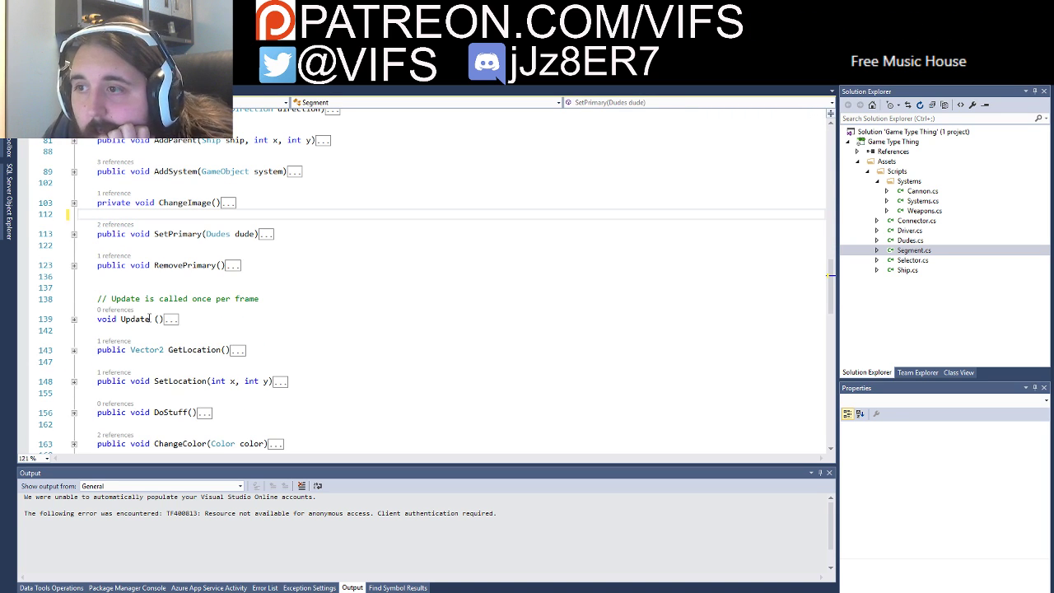
Step: Collapse the AddConnector method, then bring up the Windows search
scroll(78, 319, "down", 1)
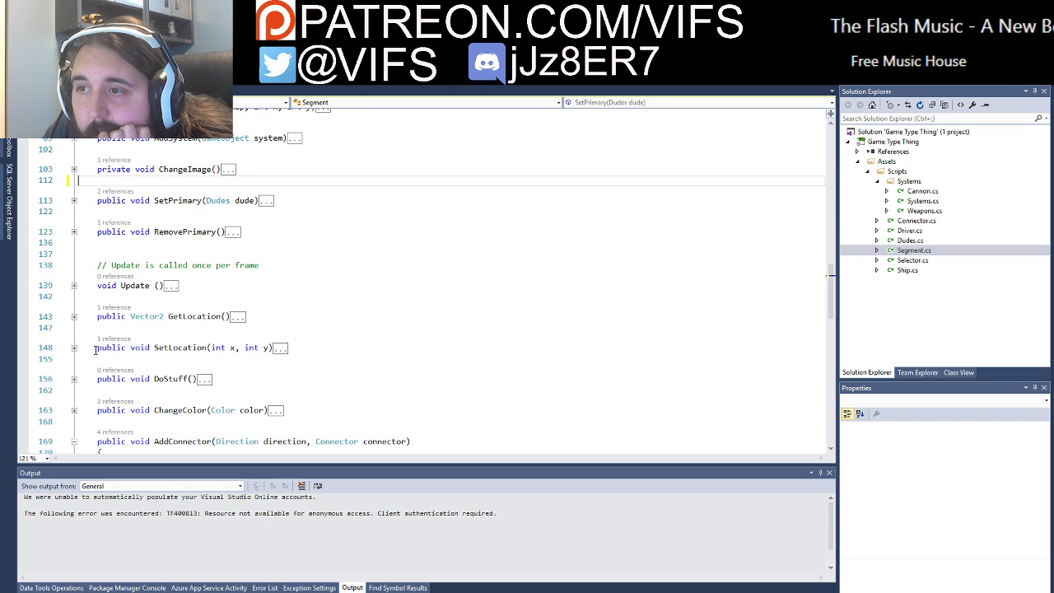
scroll(110, 323, "down", 2)
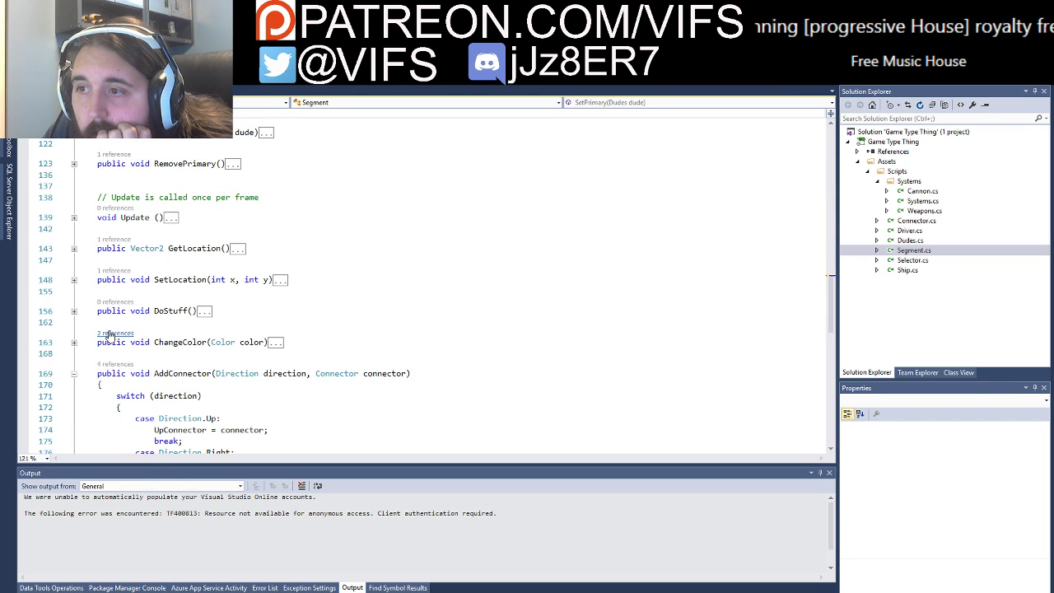
scroll(132, 349, "down", 1)
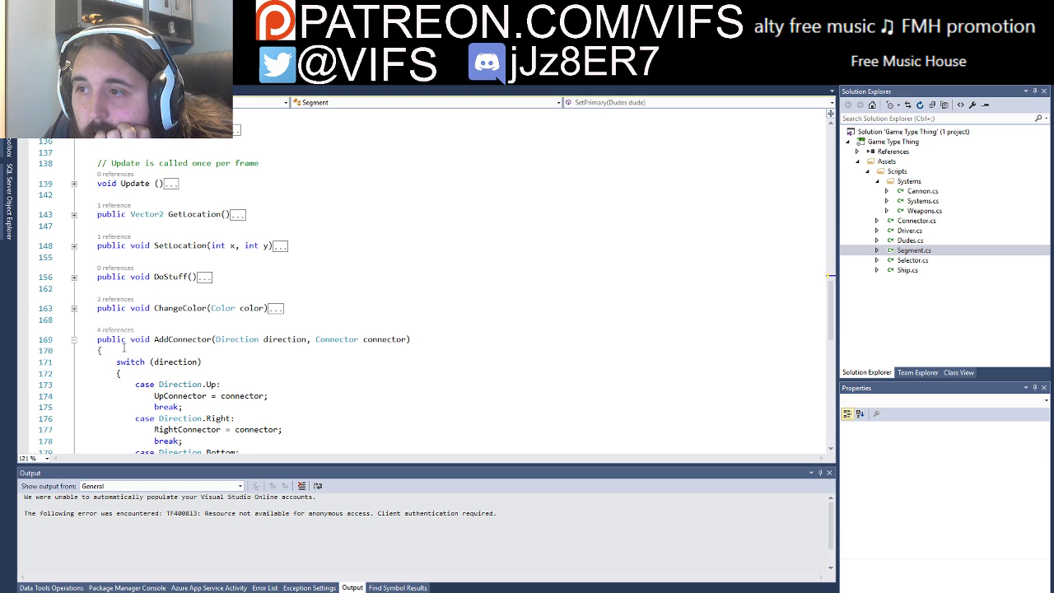
left_click(69, 342)
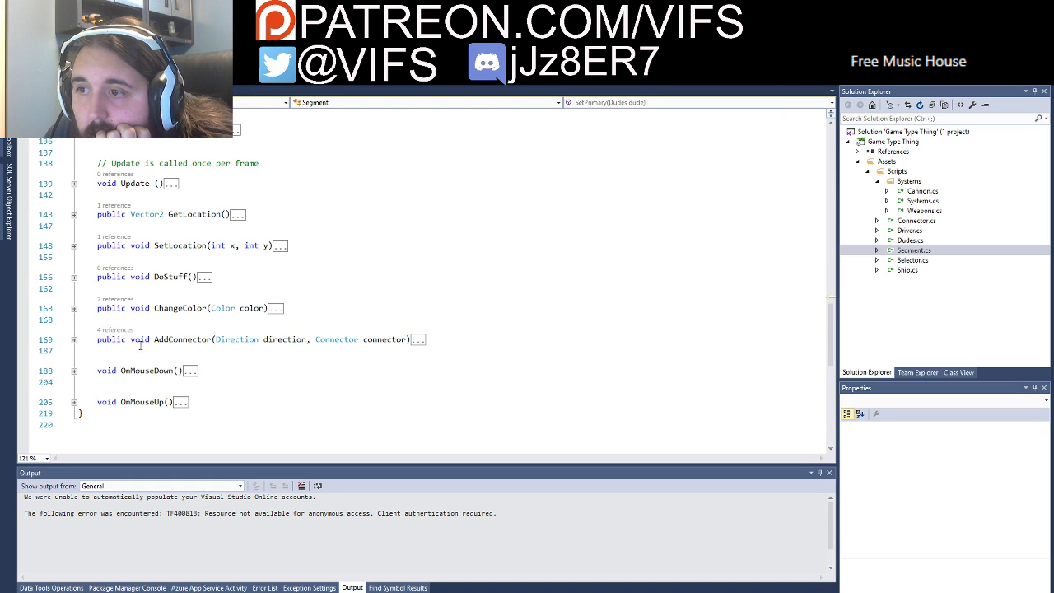
scroll(139, 359, "up", 1)
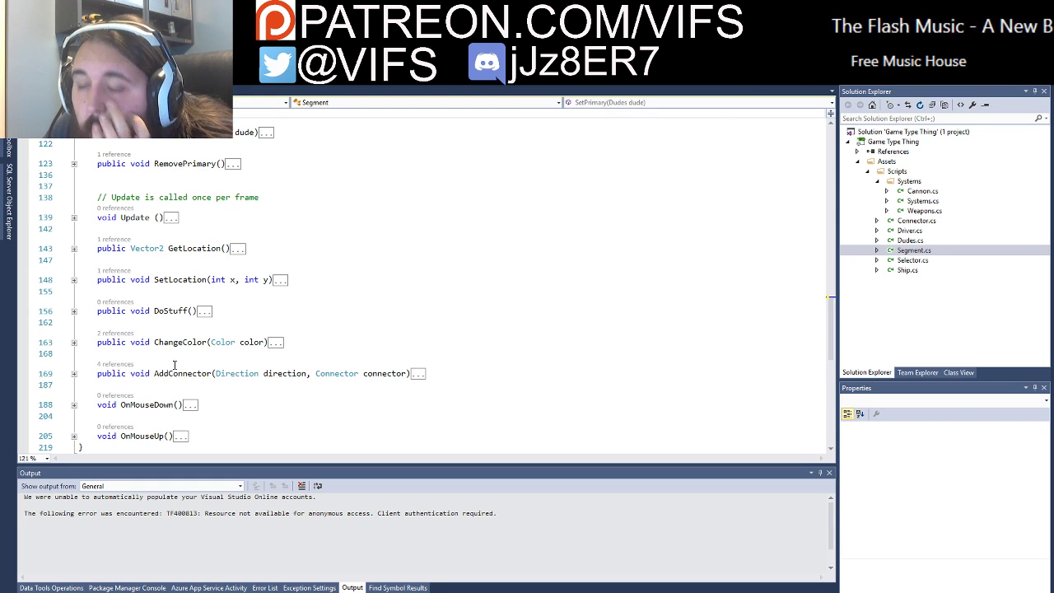
key("super")
Step: Launch Notepad and list fixes: movement bug, select-mode without unit, show who's selected, weapon work
type("note")
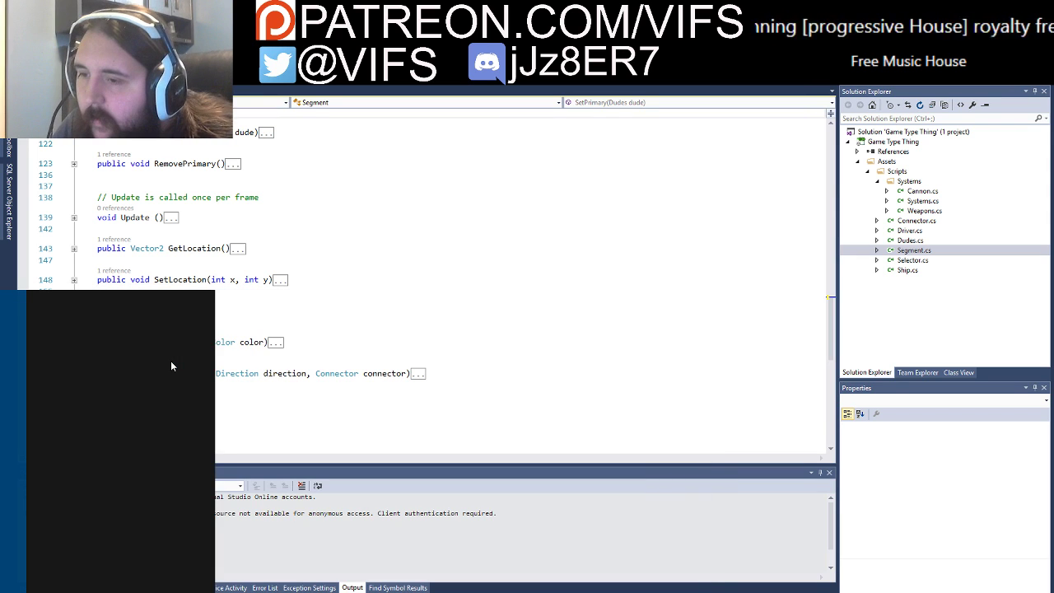
left_click(172, 366)
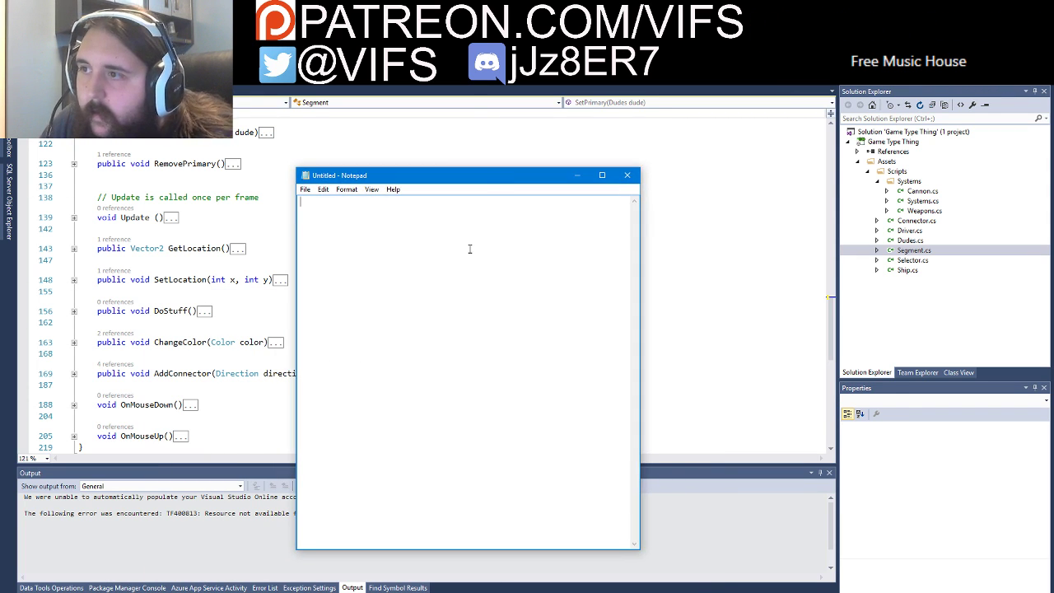
type("Fix bug with movement")
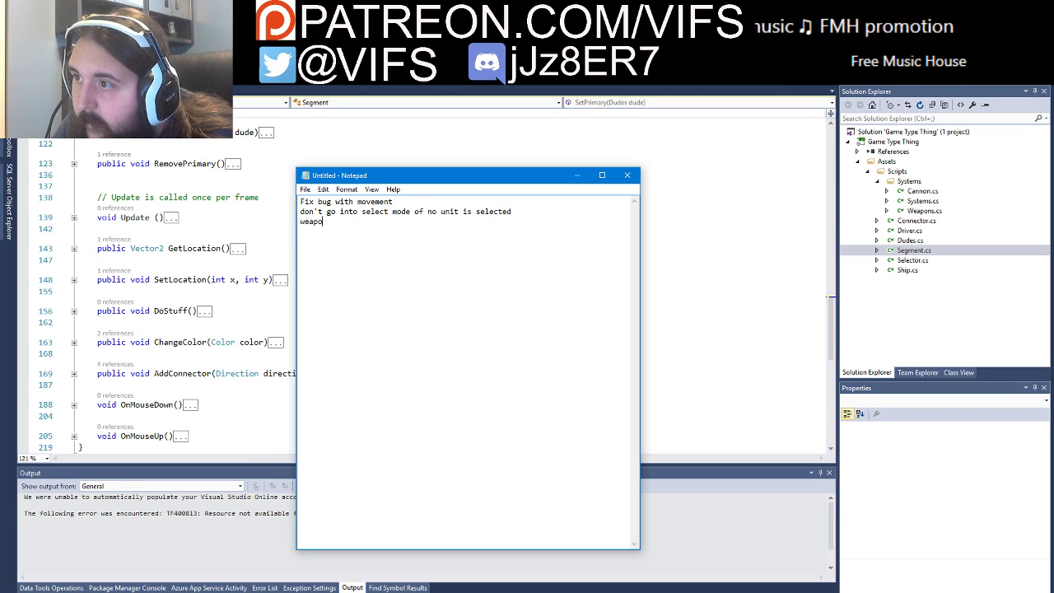
key("BackSpace")
key("BackSpace")
key("BackSpace")
type("show who is s")
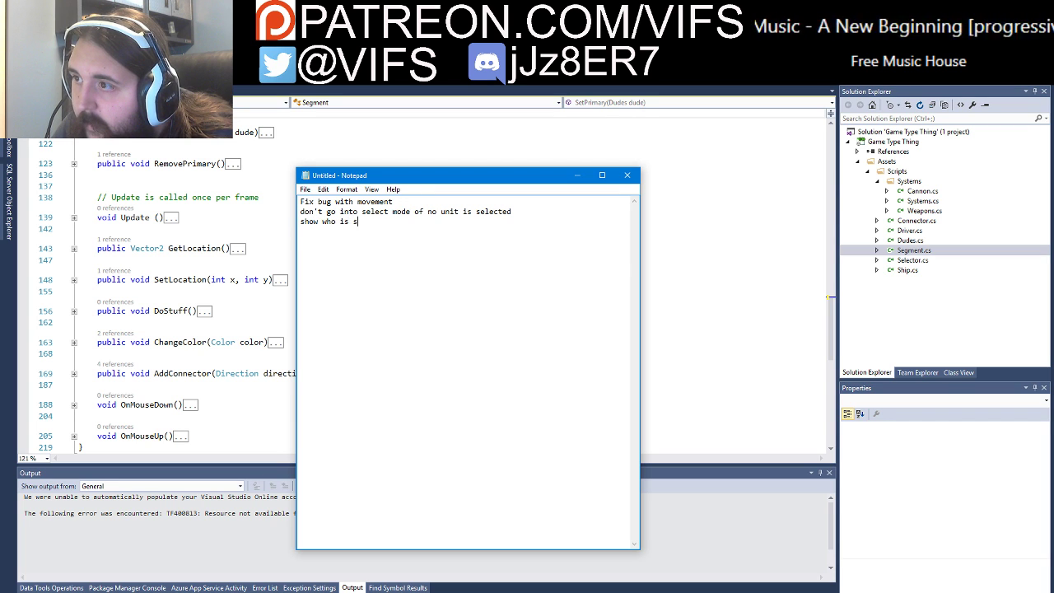
type("elec")
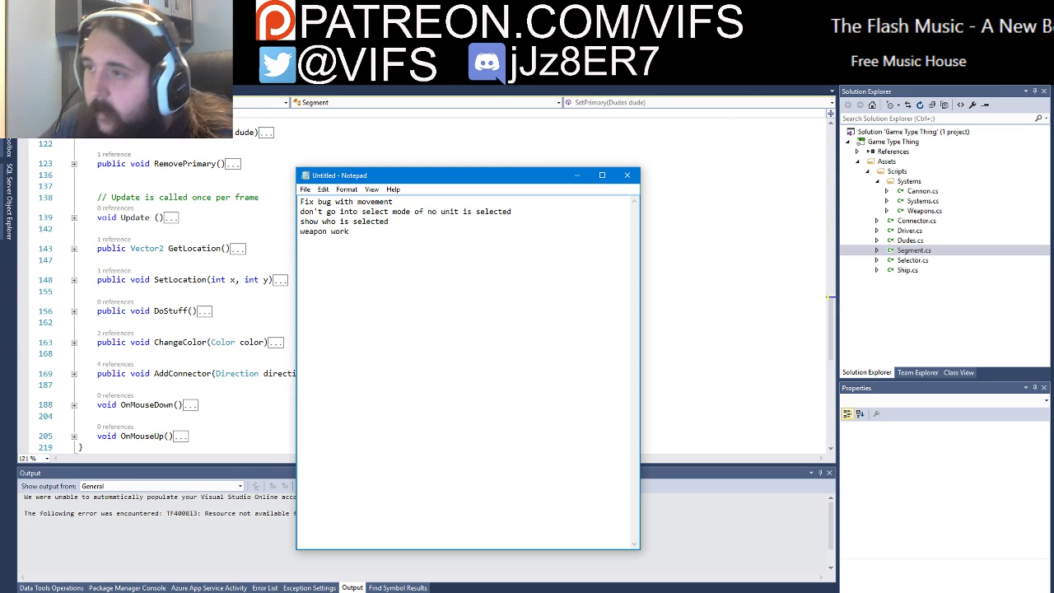
Step: Add a 'TODO:' heading line above the list
left_click(229, 265)
key("alt+Tab")
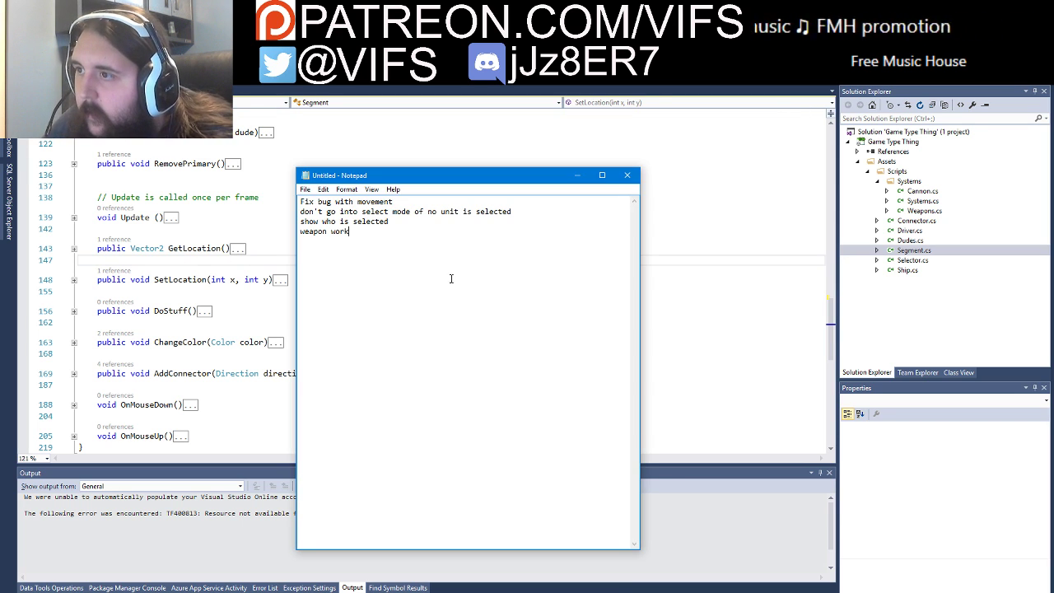
key("Return")
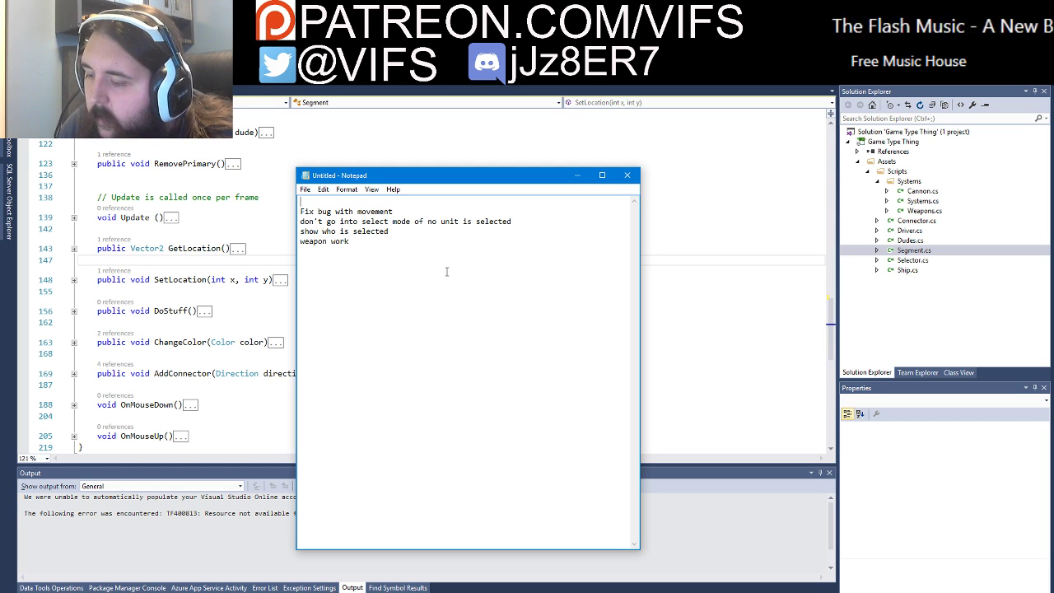
type("TODO:")
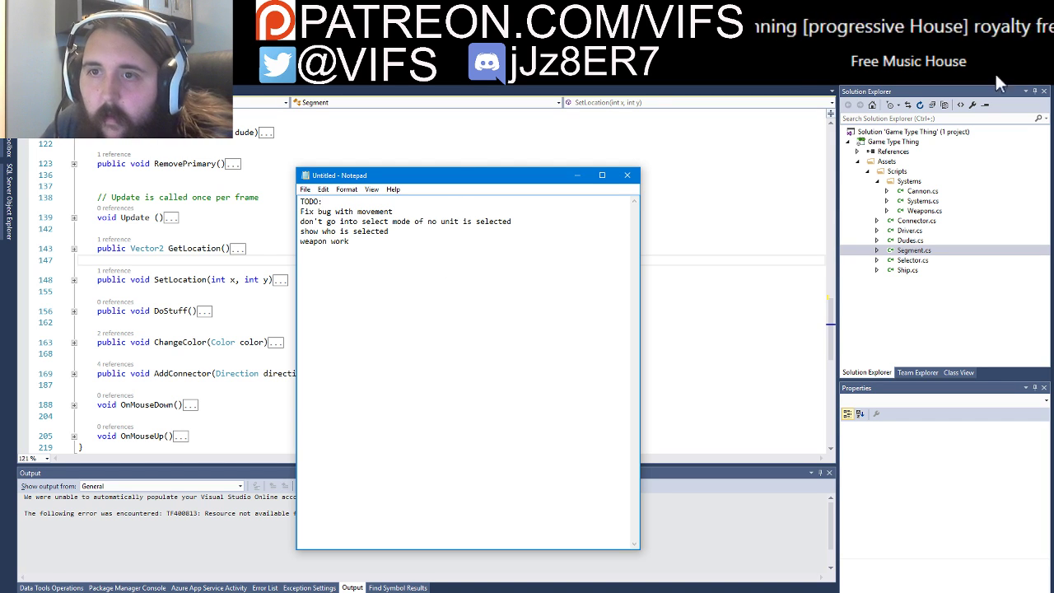
left_click(996, 83)
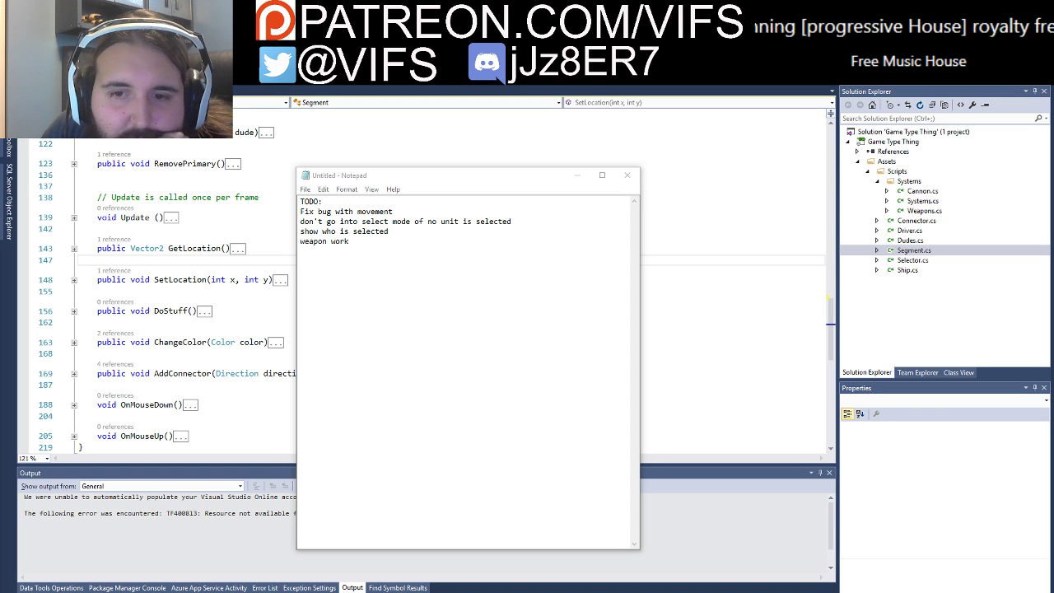
Step: Review Dudes.cs from SetPosition up to the if (YDone && XDone) block, then switch to Unity
left_click(268, 311)
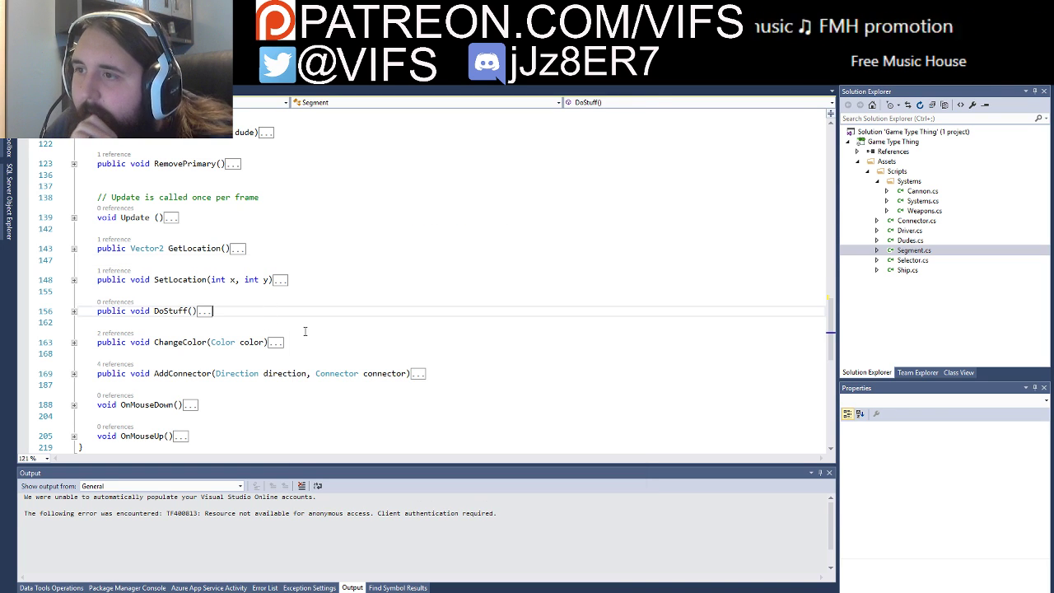
key("ctrl+Tab")
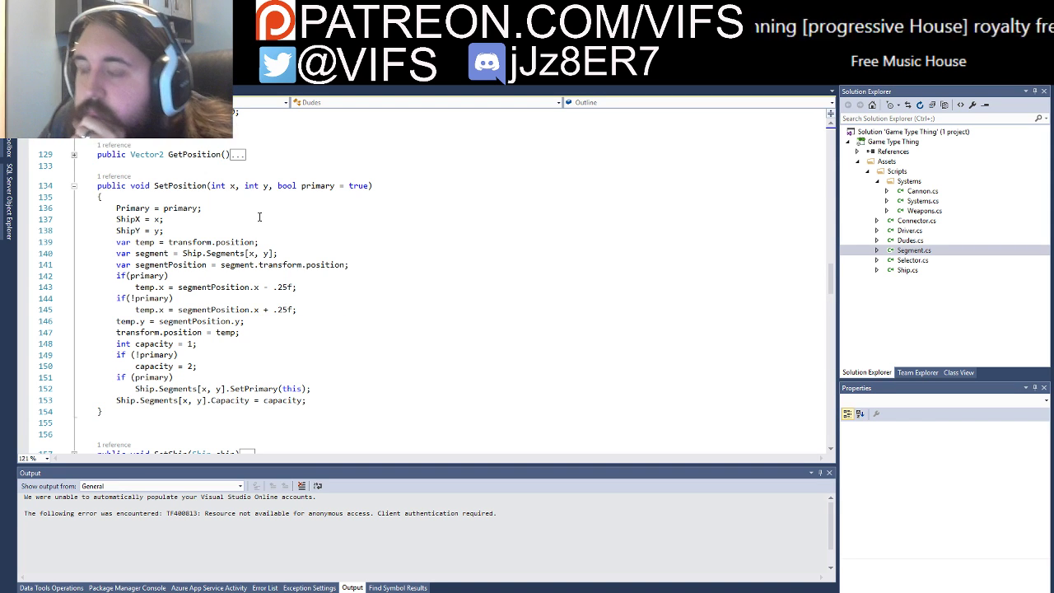
scroll(325, 299, "up", 2)
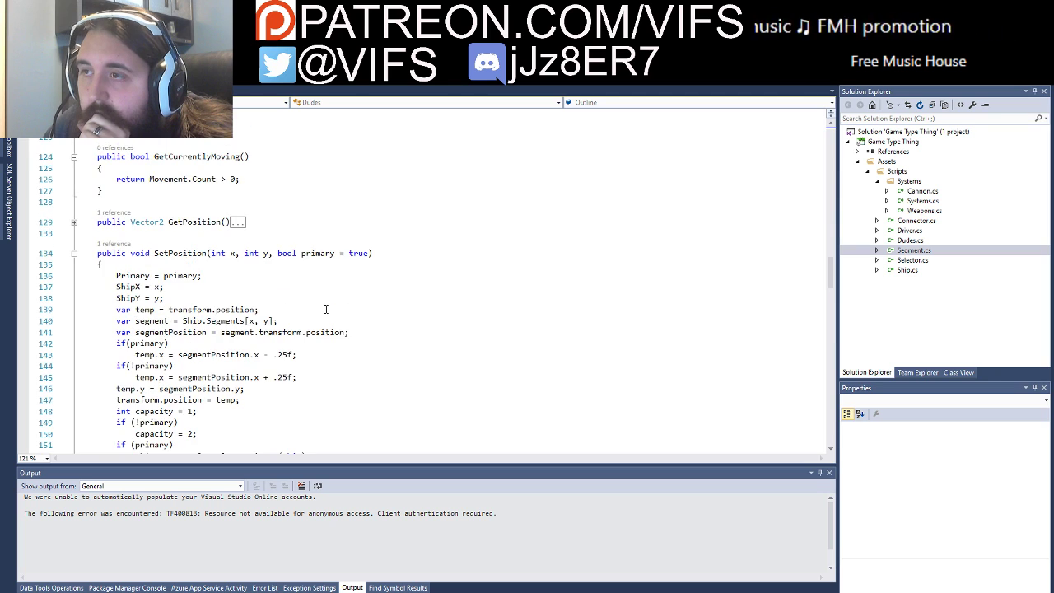
scroll(324, 301, "up", 1)
scroll(326, 308, "up", 1)
scroll(325, 306, "up", 4)
scroll(325, 306, "up", 1)
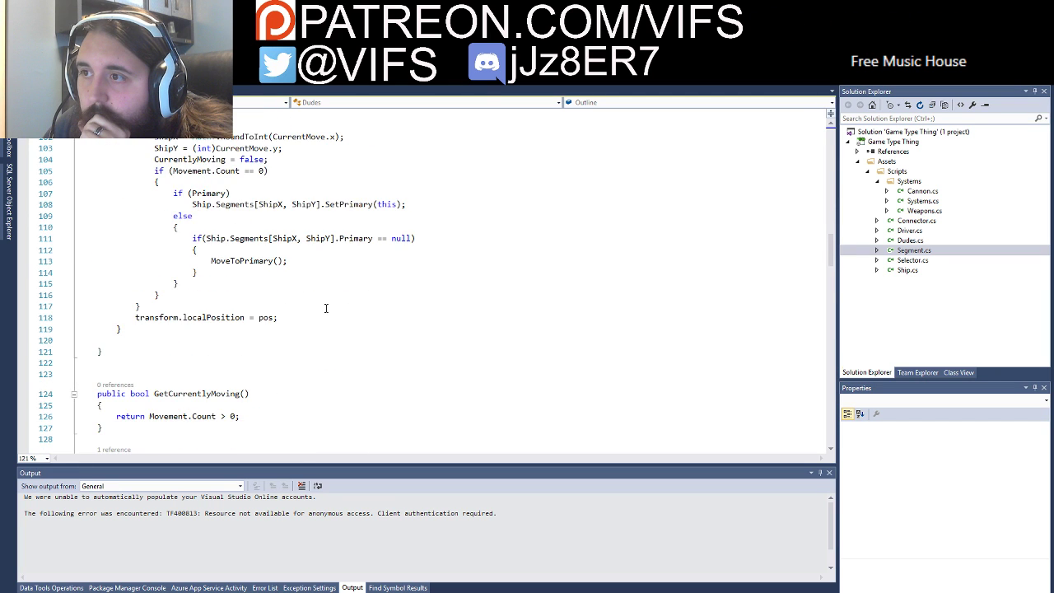
scroll(323, 326, "up", 3)
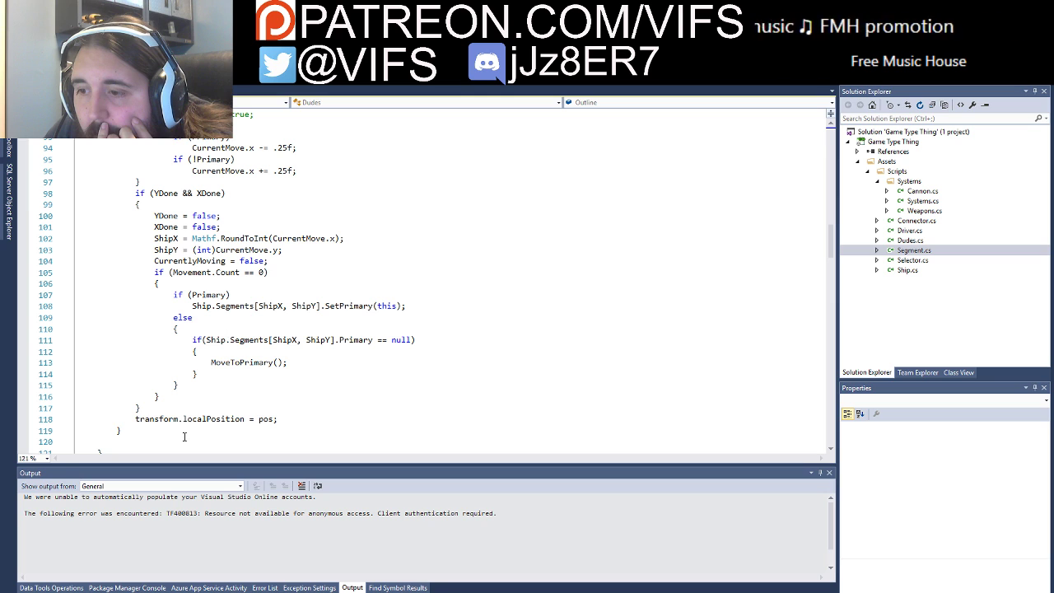
key("alt+Tab")
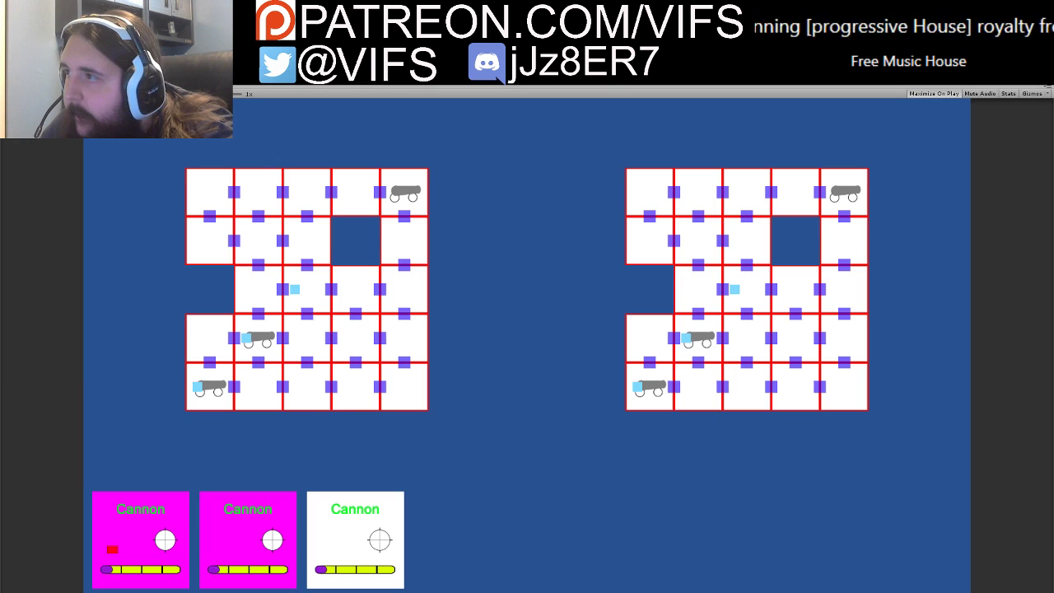
Step: Restart the game, select the light-blue dude and inspect its Dudes(Clone) parent
key("ctrl+p")
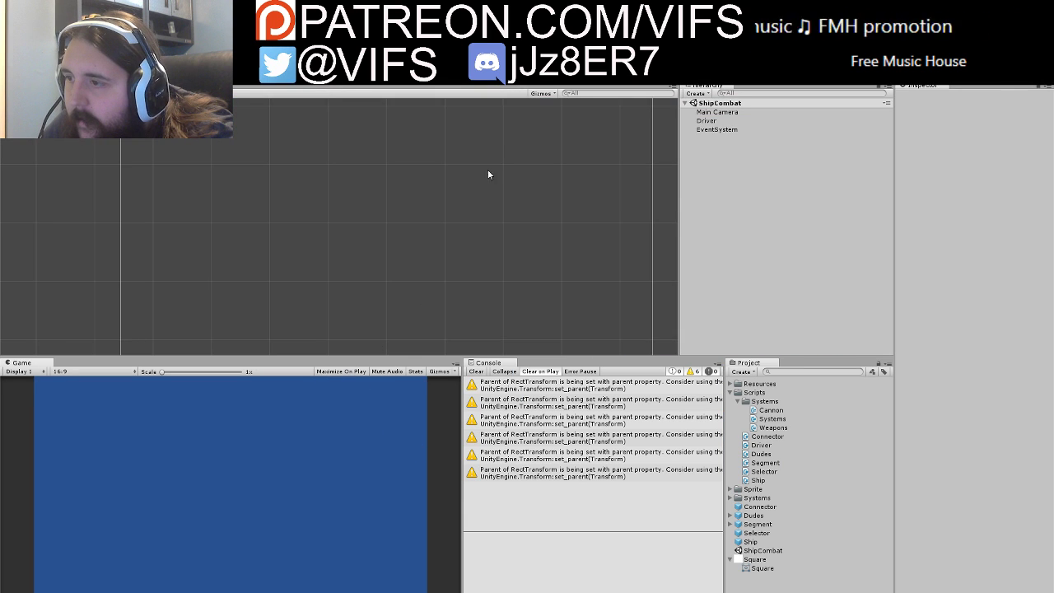
key("ctrl+p")
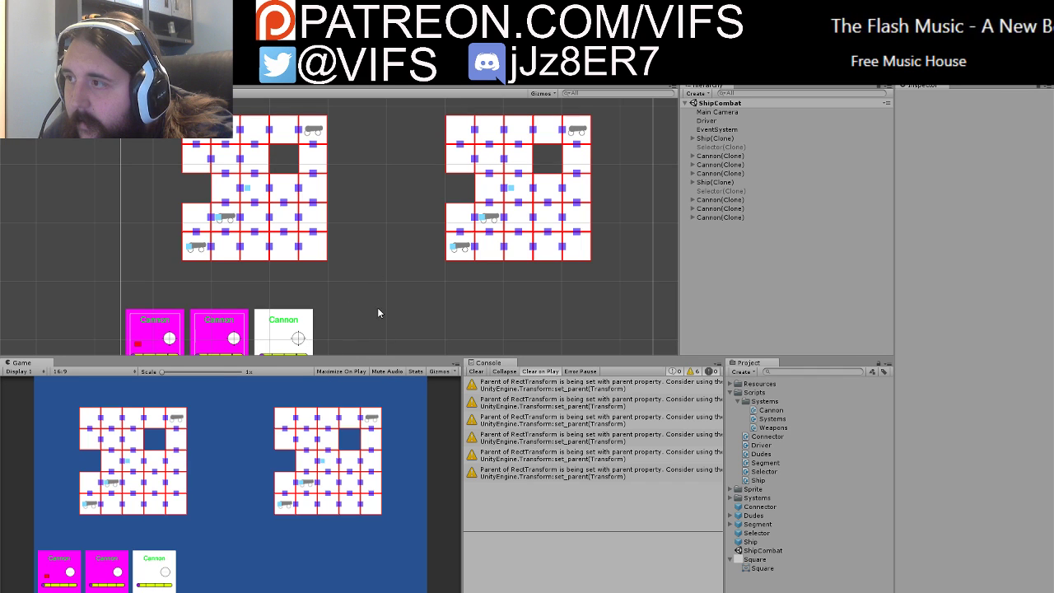
left_click(220, 221)
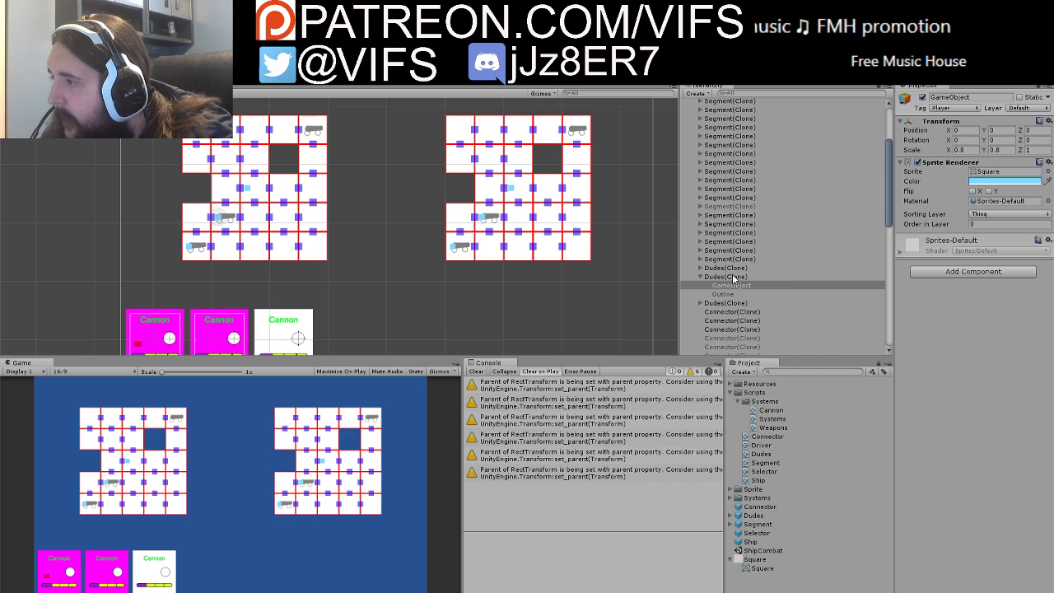
left_click(764, 277)
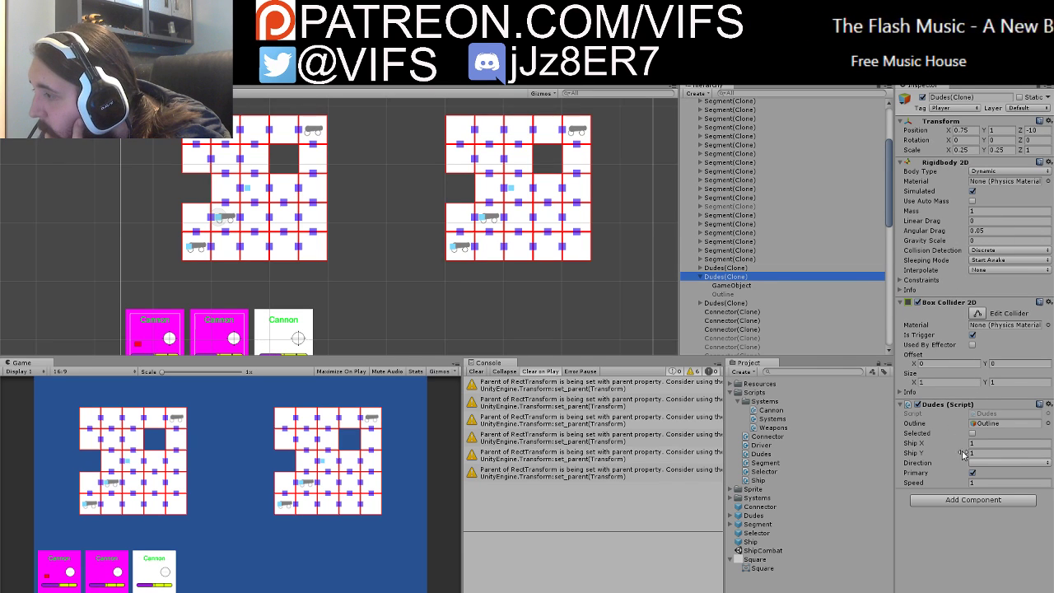
Step: Move a left-ship dude one cell right and inspect its sprite child and script values
left_click(89, 457)
left_click_drag(89, 457, 137, 494)
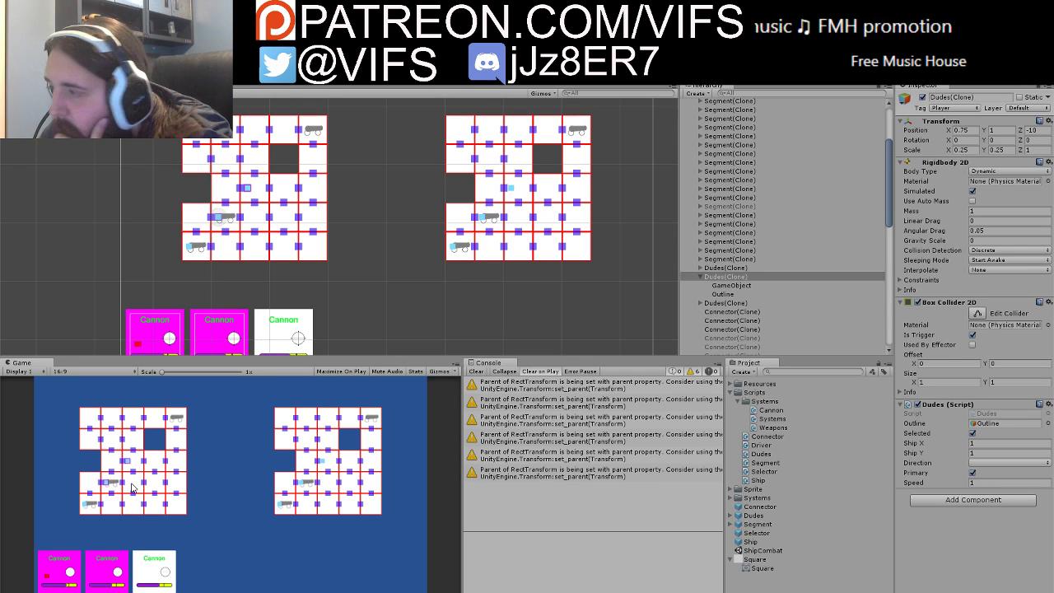
right_click(131, 488)
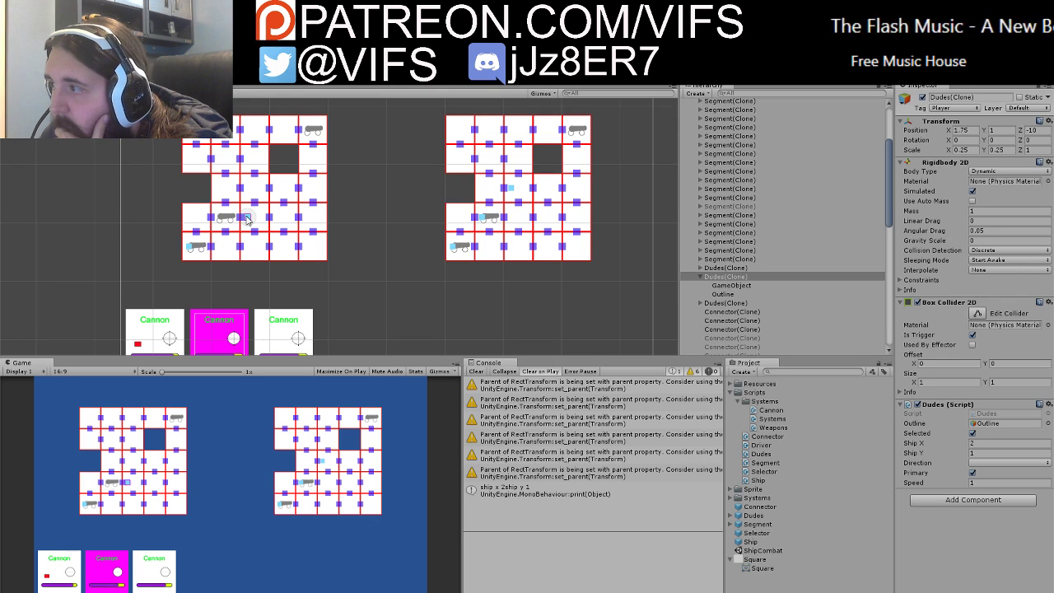
left_click(246, 219)
left_click(707, 270)
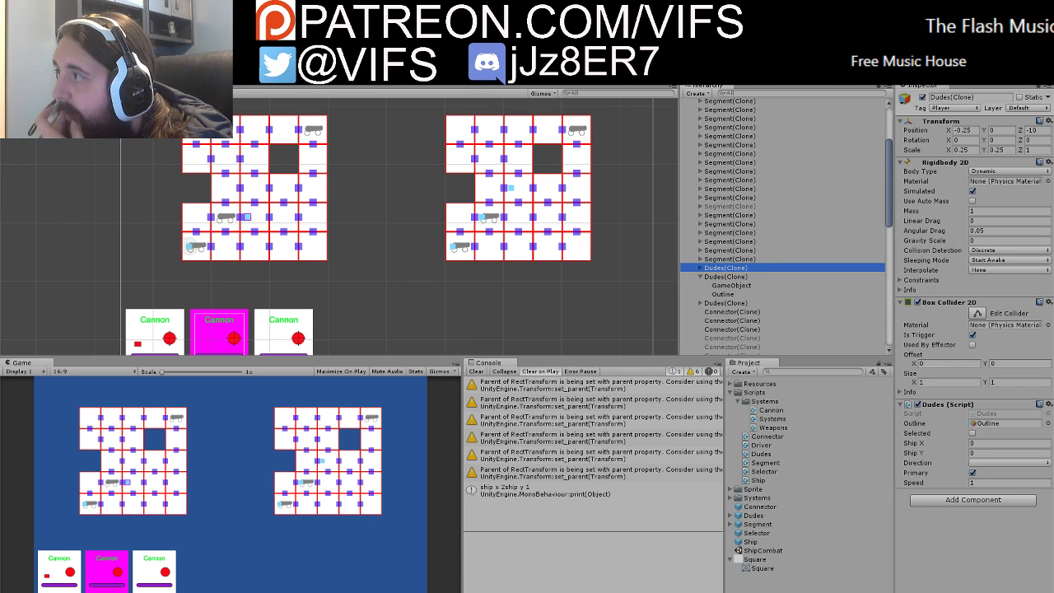
Step: Stop the game, return to Visual Studio and scroll through the Segment code
key("ctrl+p")
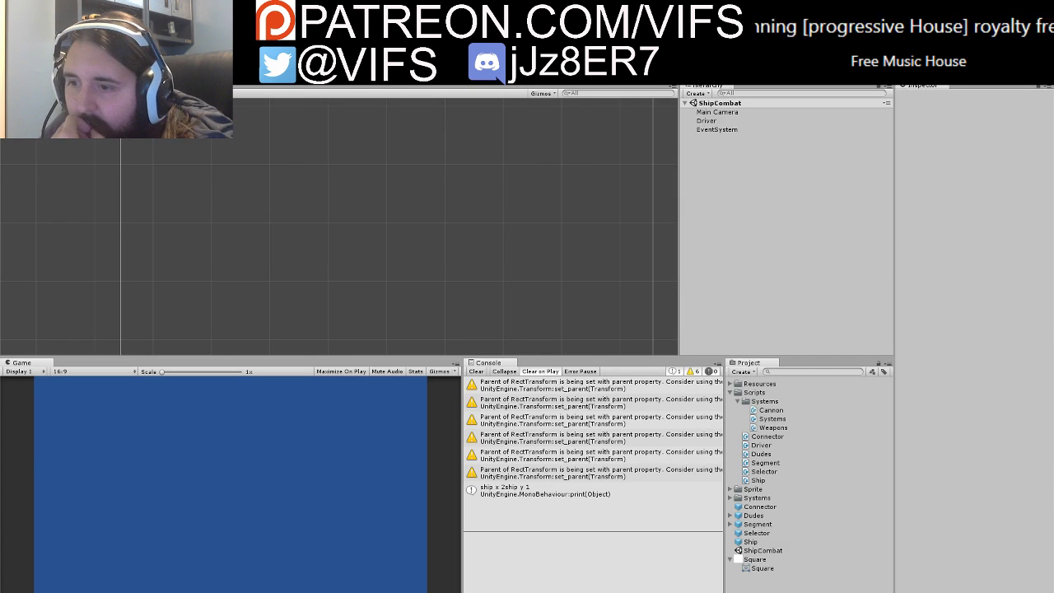
key("alt+Tab")
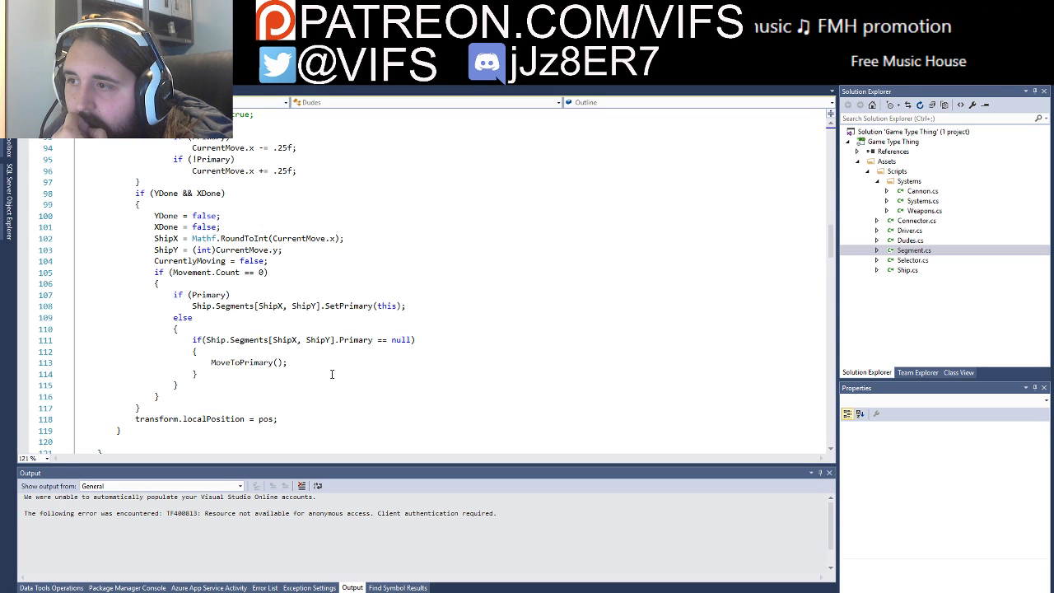
scroll(332, 374, "down", 5)
scroll(325, 373, "down", 7)
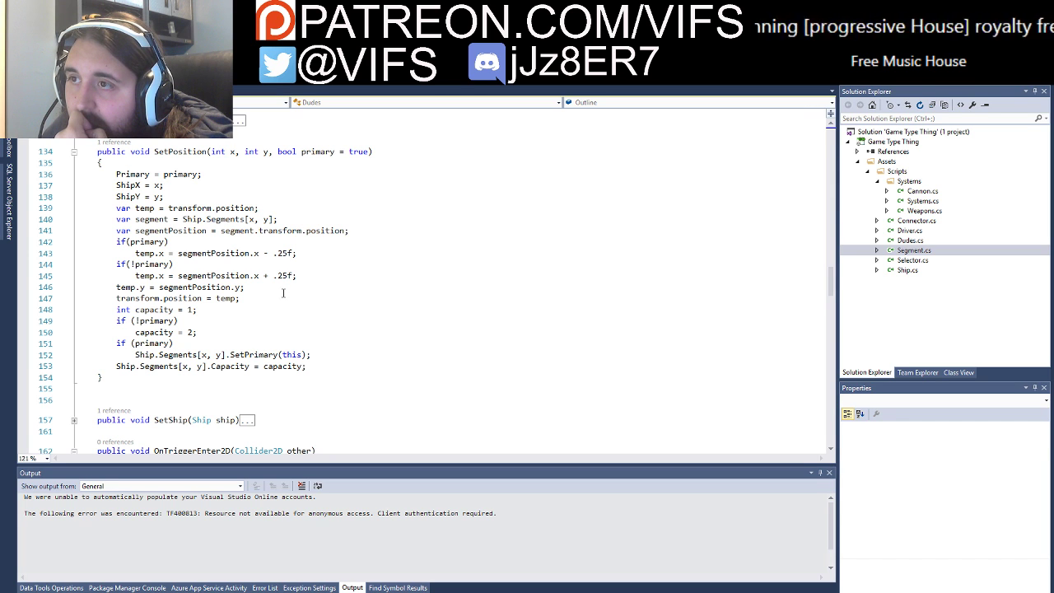
key("ctrl+Tab")
scroll(227, 330, "down", 2)
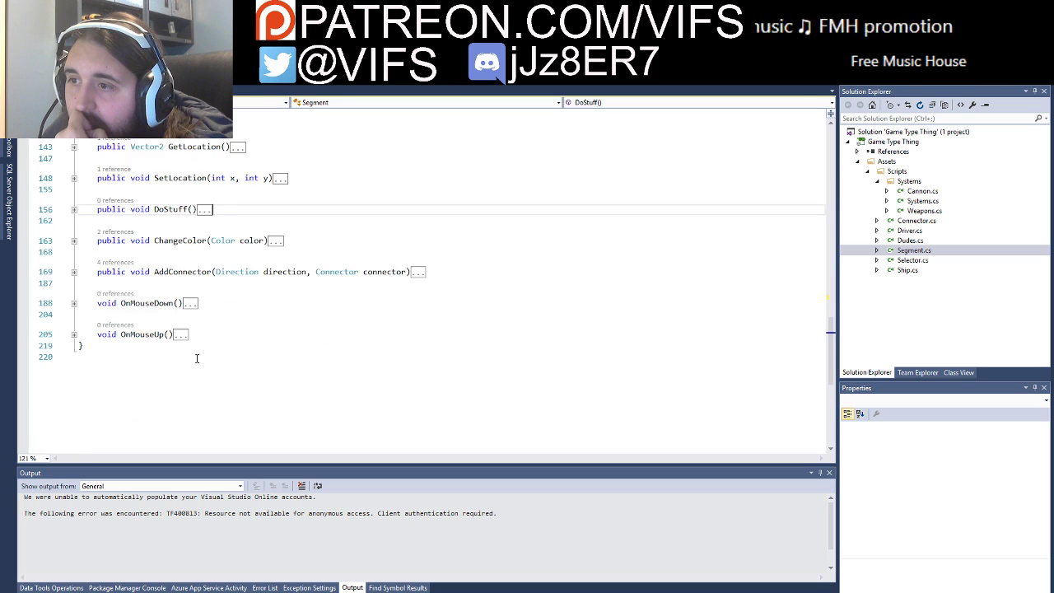
scroll(227, 330, "up", 3)
scroll(227, 330, "up", 2)
scroll(227, 330, "up", 2)
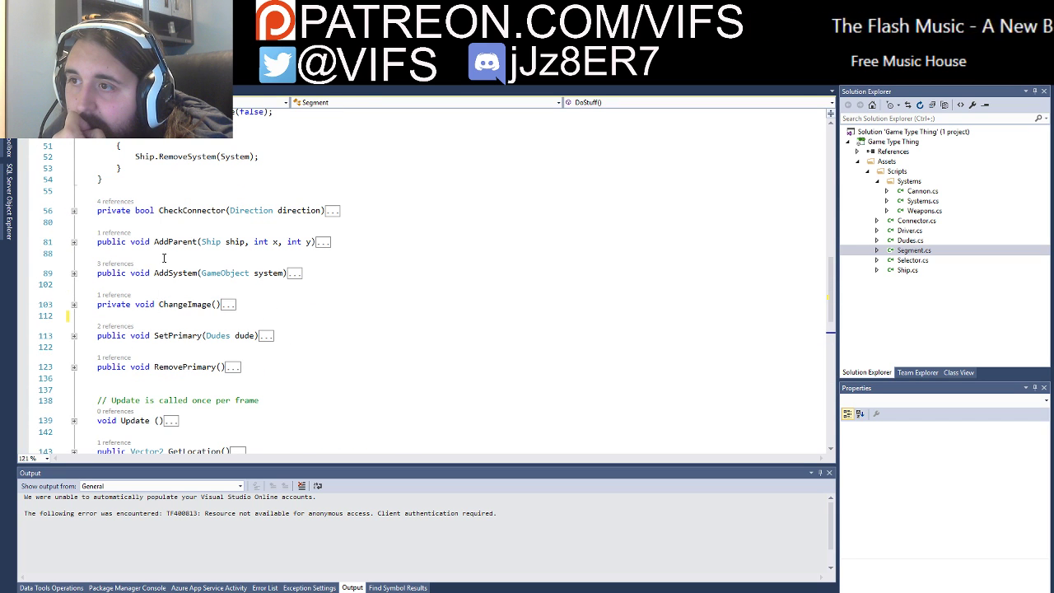
scroll(163, 258, "up", 1)
scroll(164, 258, "up", 2)
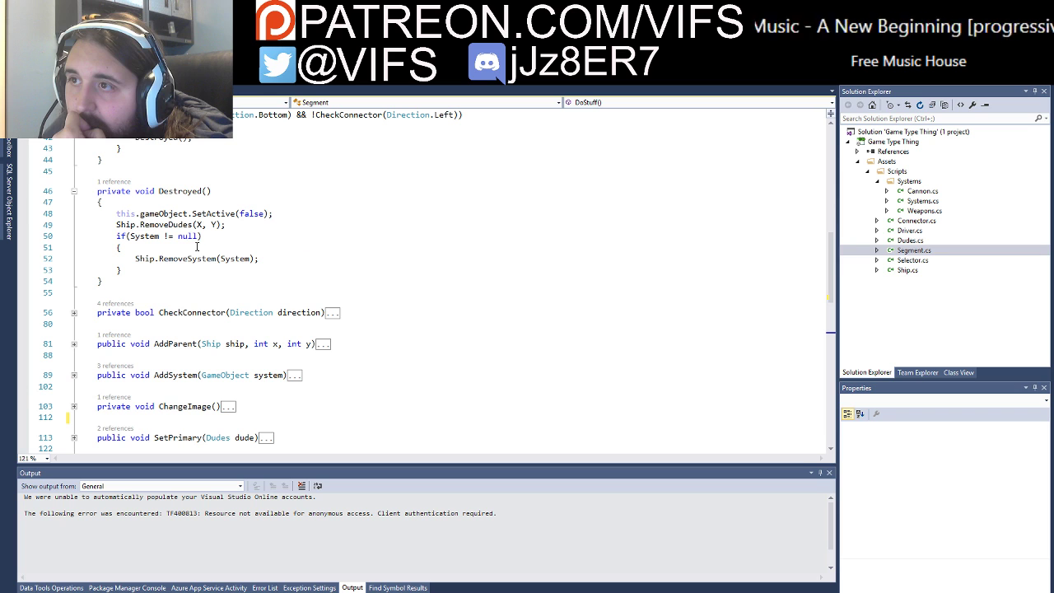
Step: Open Ship.cs and collapse the RemoveConnector and MoveShip method bodies
double_click(907, 270)
scroll(308, 247, "down", 8)
scroll(296, 282, "down", 7)
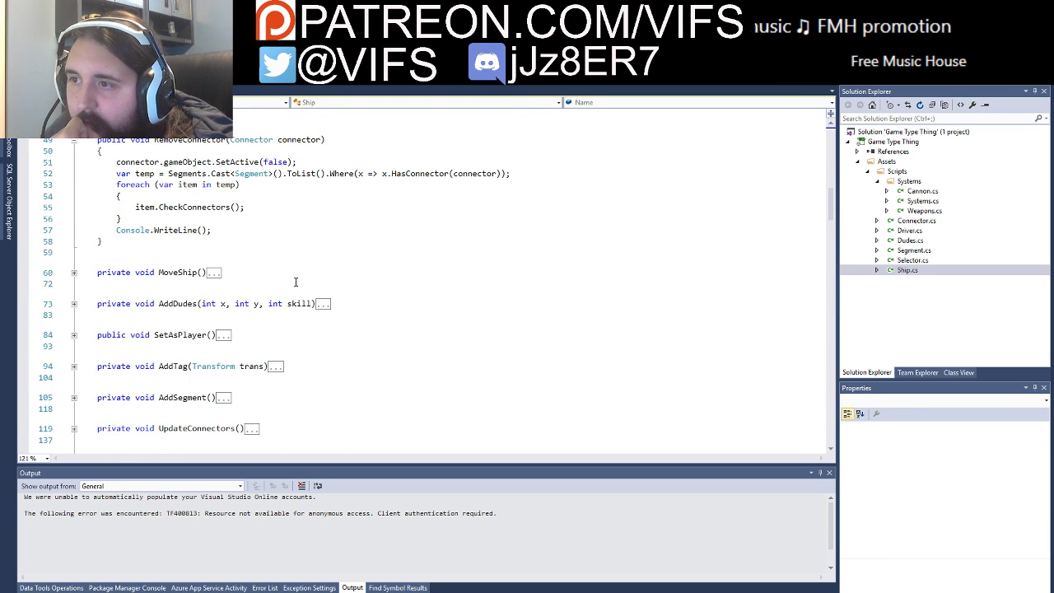
scroll(296, 282, "down", 3)
scroll(290, 282, "down", 3)
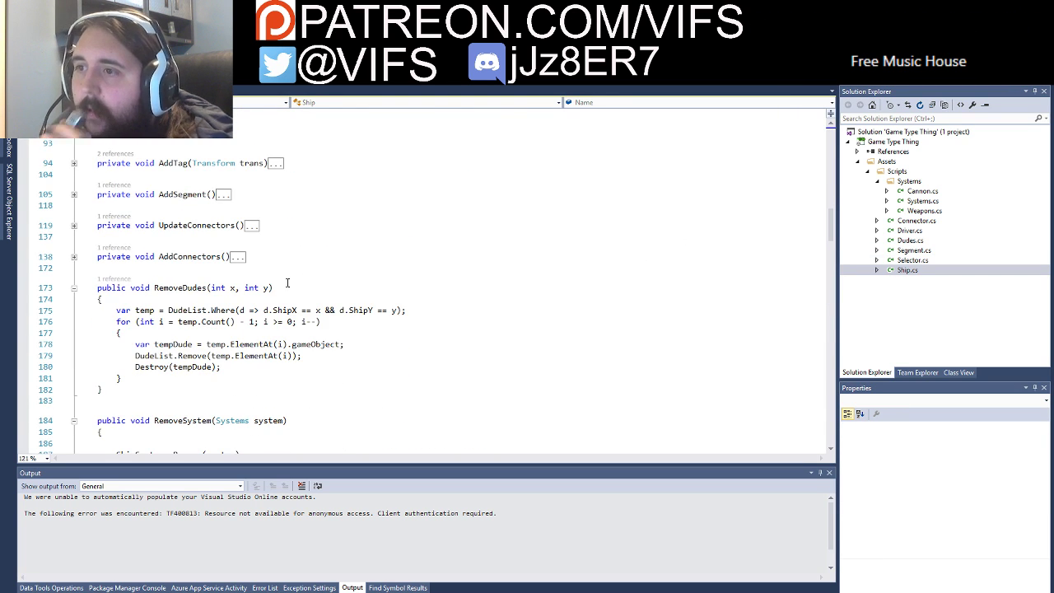
scroll(224, 305, "down", 2)
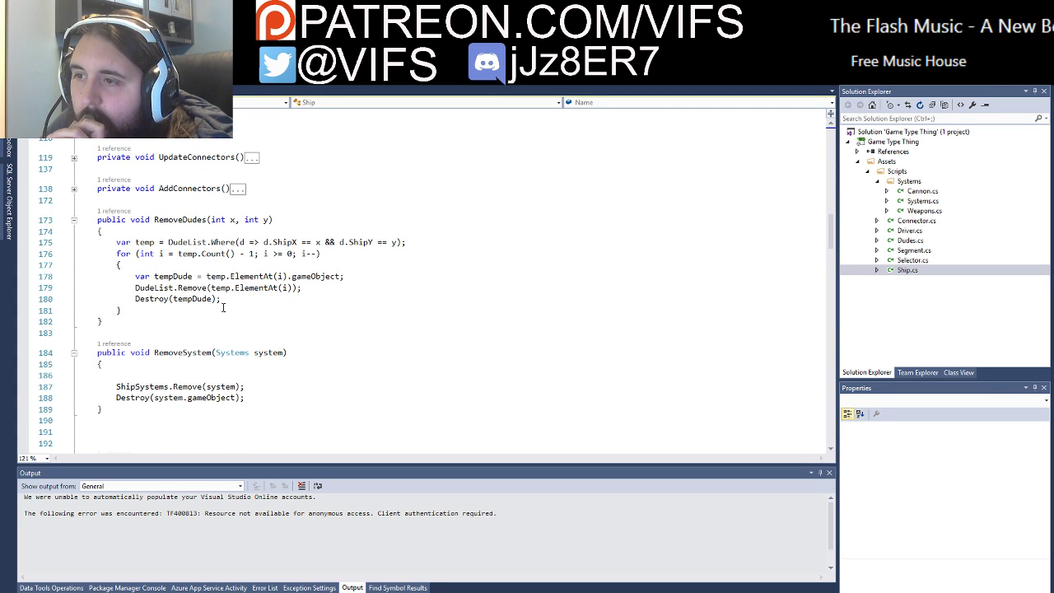
scroll(223, 307, "up", 1)
scroll(107, 286, "up", 2)
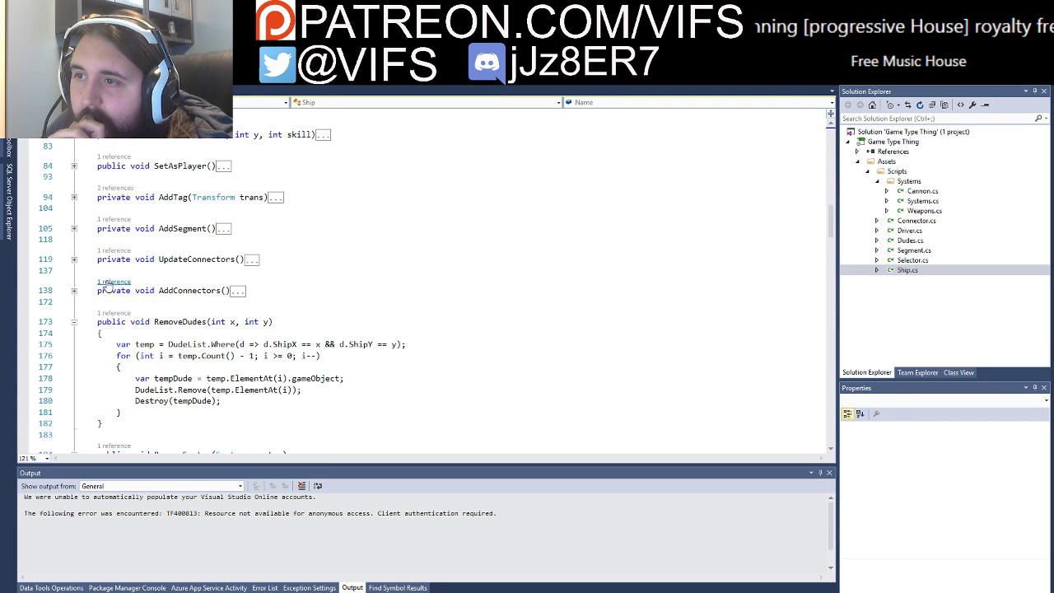
scroll(102, 281, "up", 1)
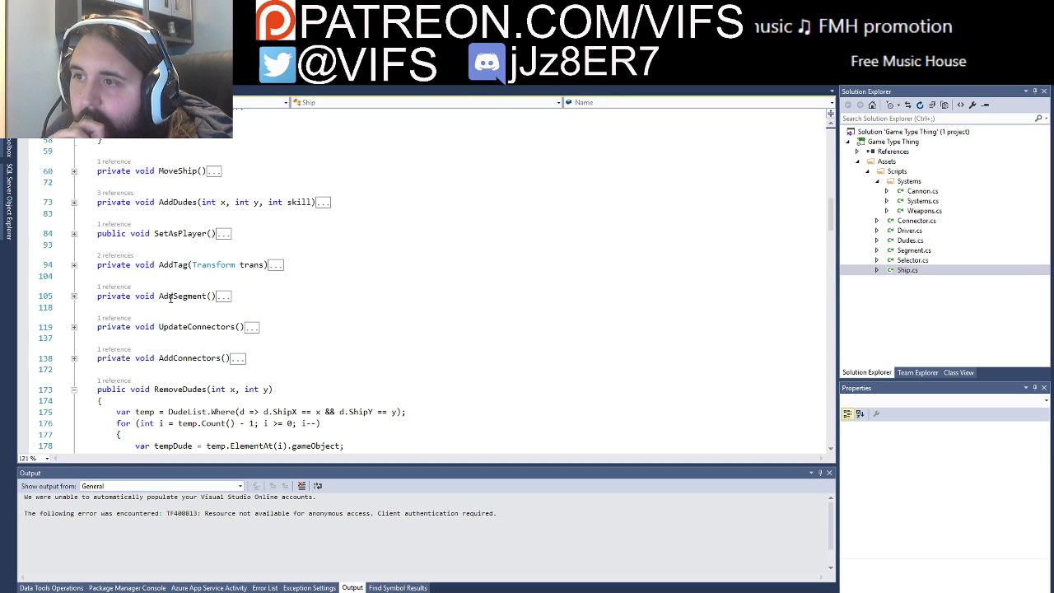
scroll(135, 340, "up", 1)
scroll(131, 313, "up", 1)
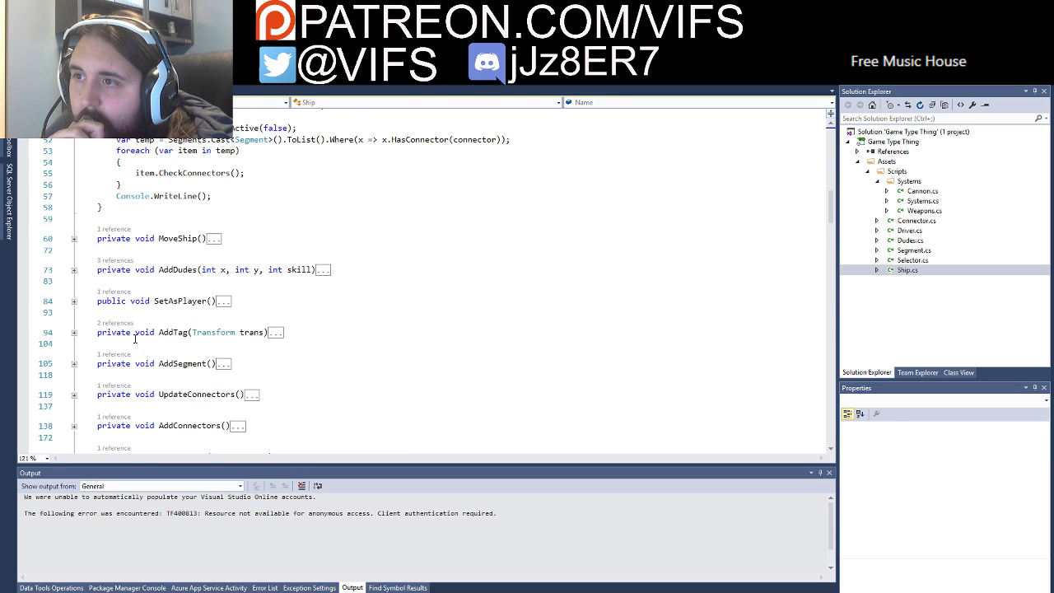
scroll(124, 280, "up", 2)
scroll(119, 245, "up", 1)
left_click(74, 208)
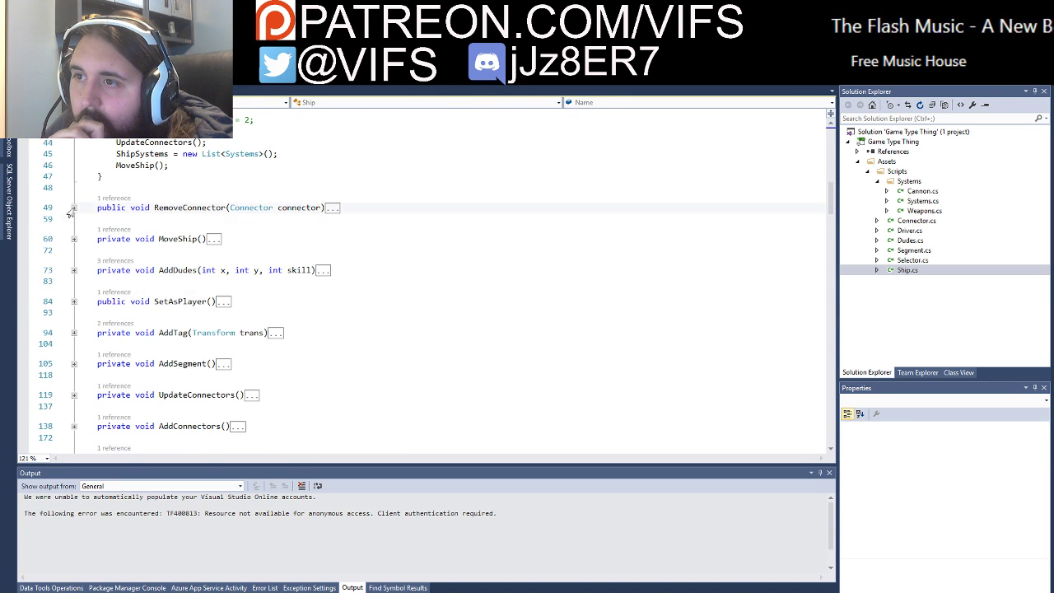
left_click(73, 239)
left_click(73, 239)
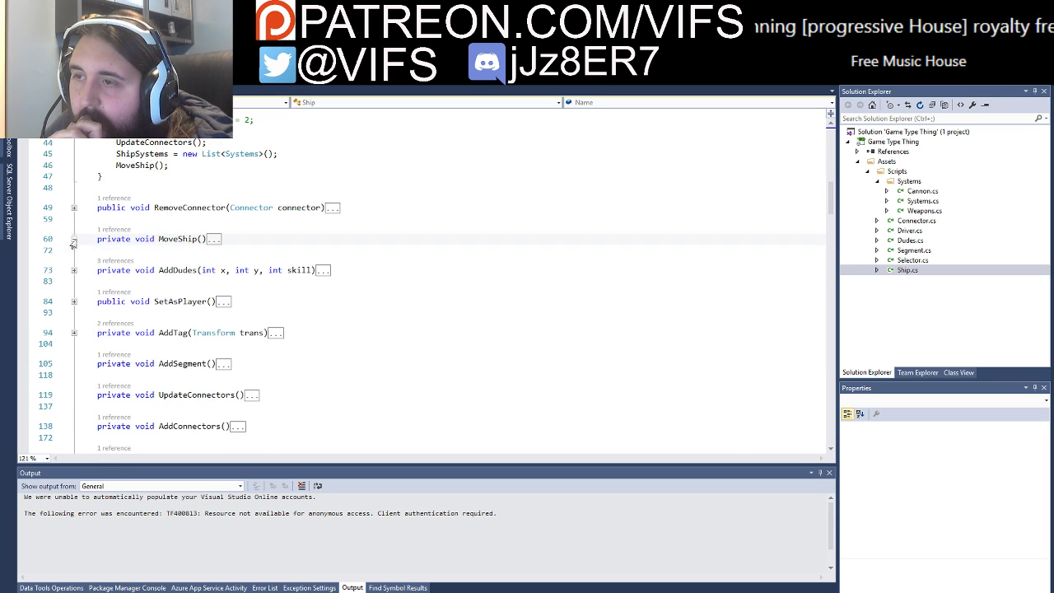
Step: Collapse RemoveSystem and GetSecondaryDude and delete the two blank lines between them
scroll(132, 264, "up", 4)
scroll(201, 288, "up", 2)
scroll(197, 309, "down", 4)
scroll(197, 312, "down", 7)
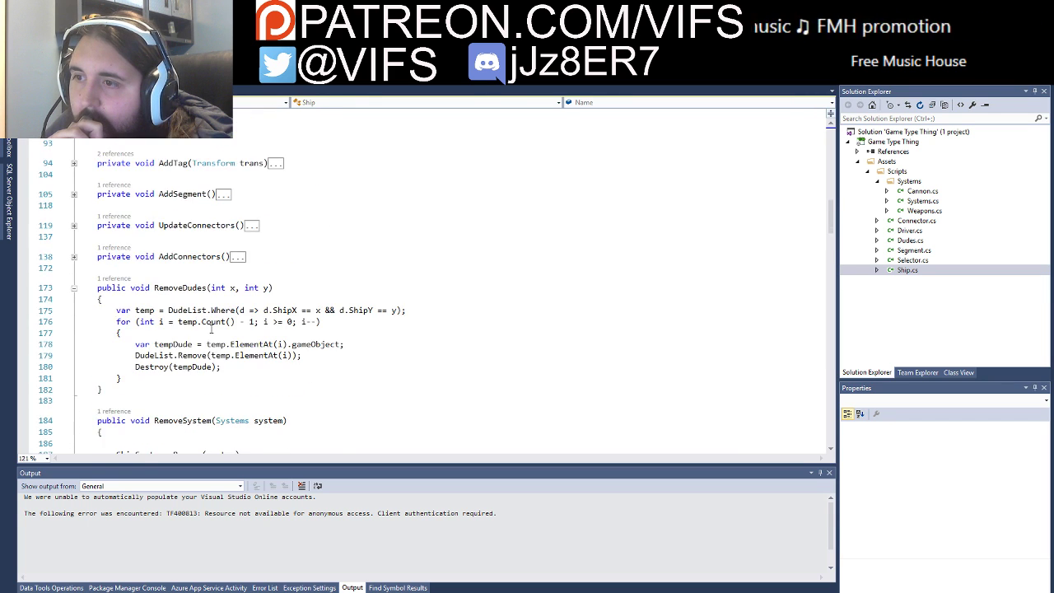
scroll(202, 321, "down", 5)
scroll(208, 332, "down", 1)
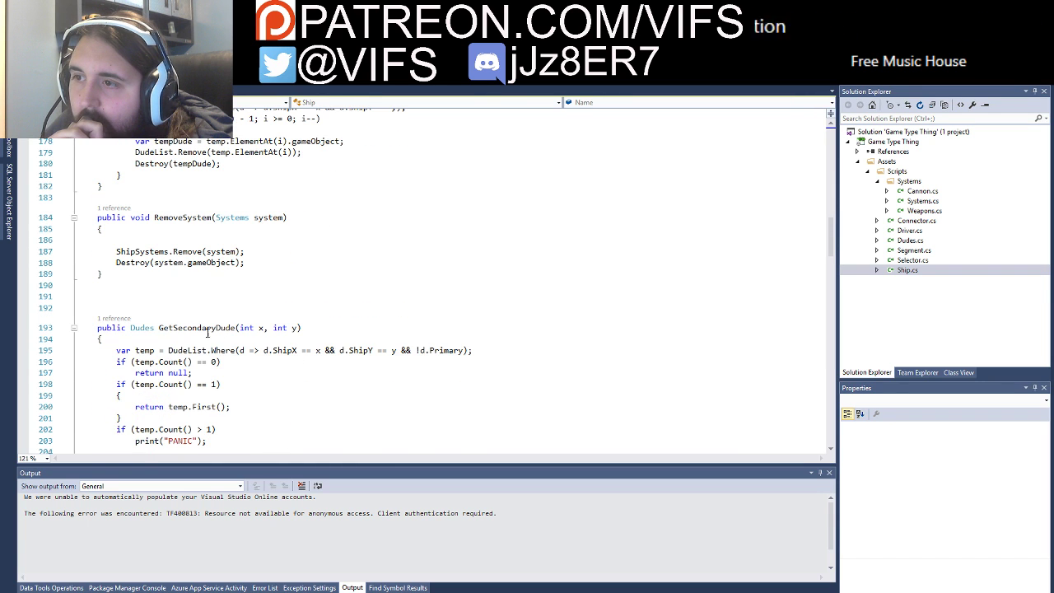
left_click(73, 217)
left_click(73, 271)
left_click(129, 235)
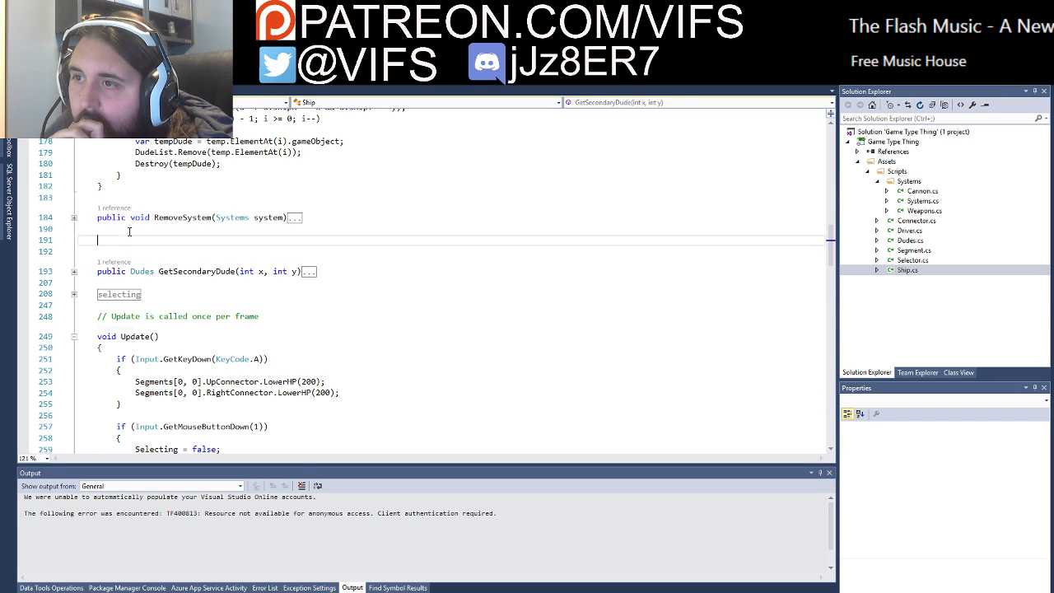
key("BackSpace")
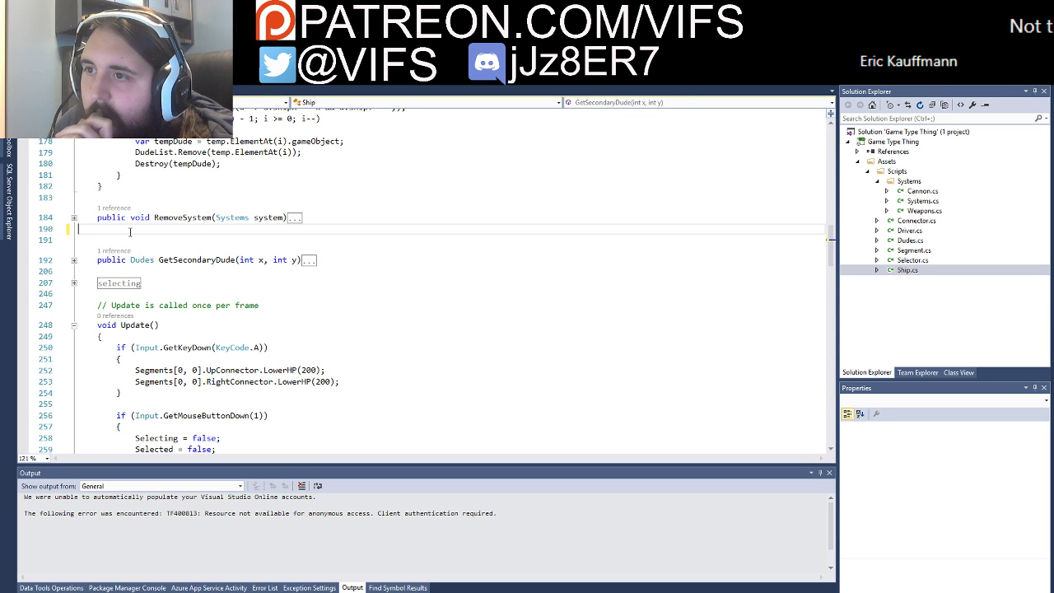
key("BackSpace")
left_click(211, 218)
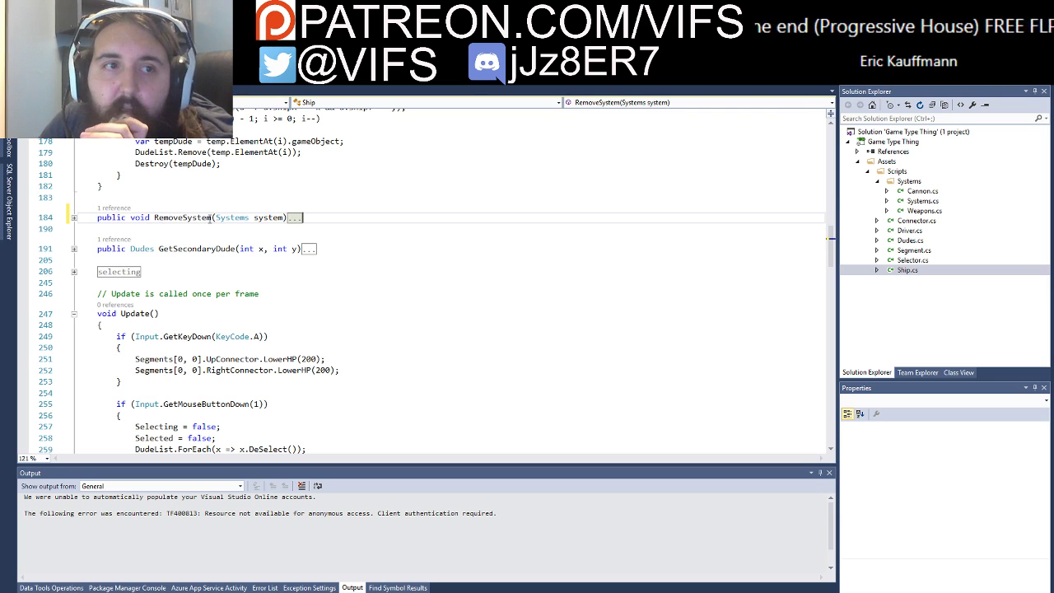
Step: Collapse the Update method and scroll down to the MoveDudes method
scroll(211, 217, "down", 1)
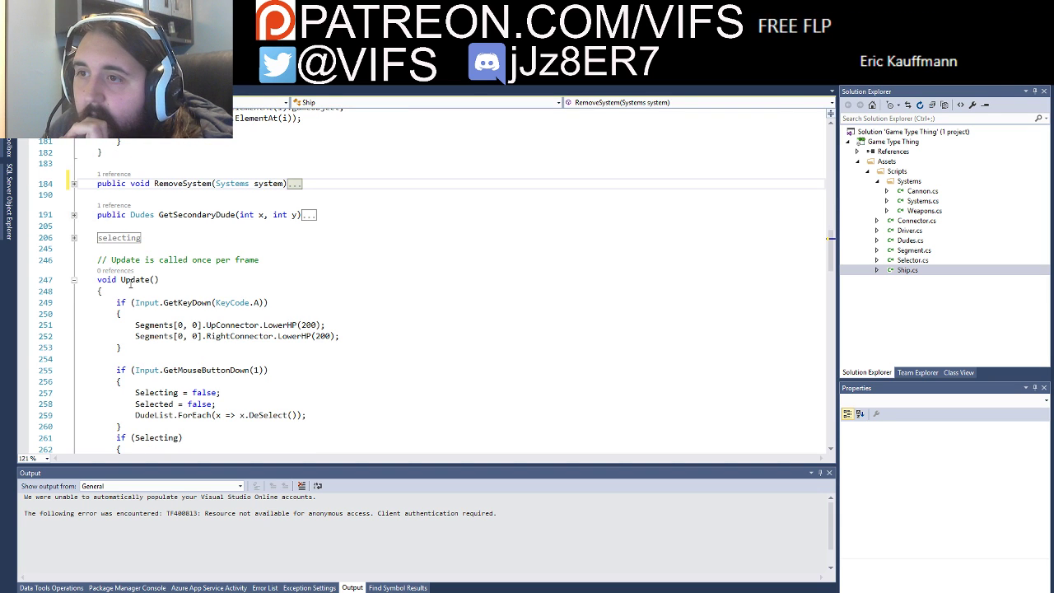
left_click(73, 279)
scroll(113, 322, "down", 3)
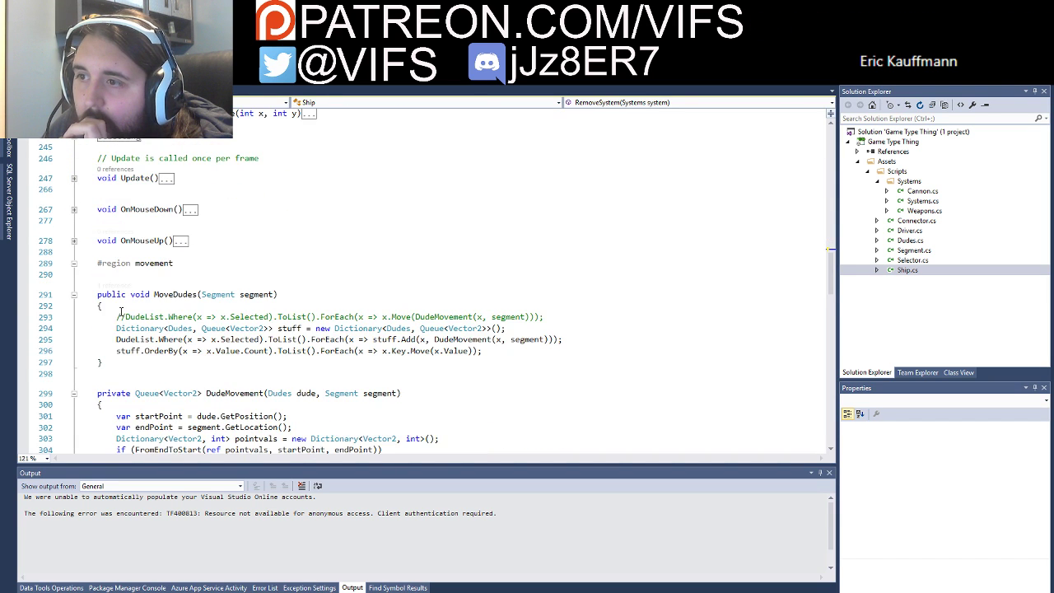
scroll(121, 312, "down", 2)
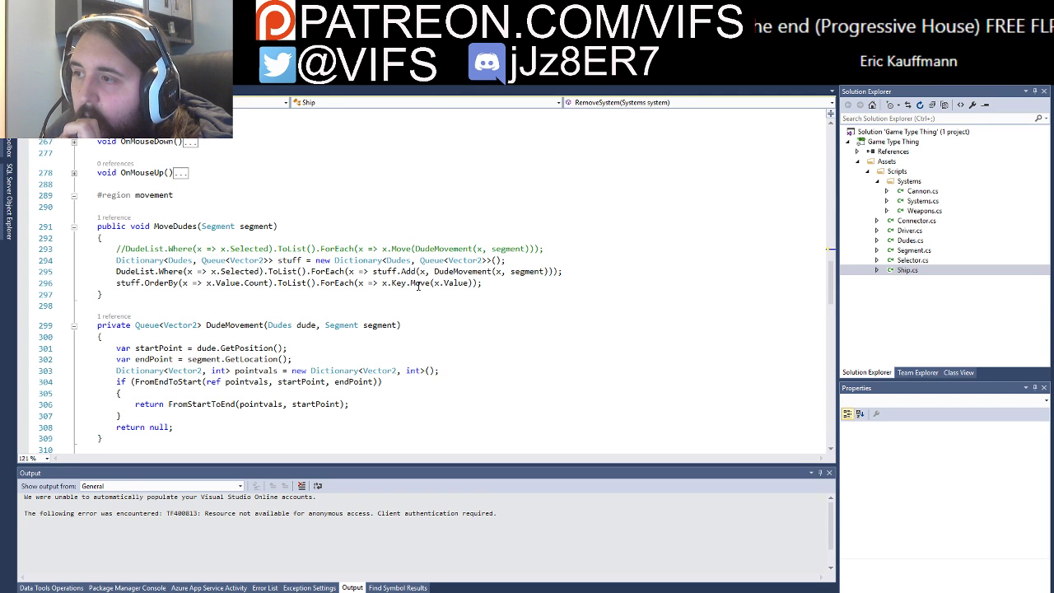
mouse_move(418, 286)
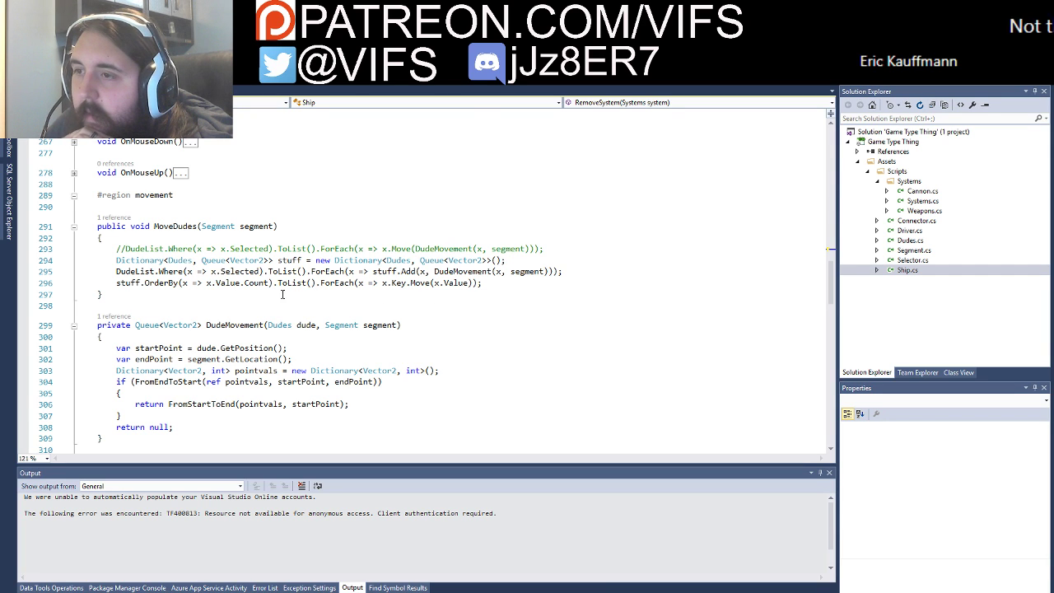
mouse_move(332, 284)
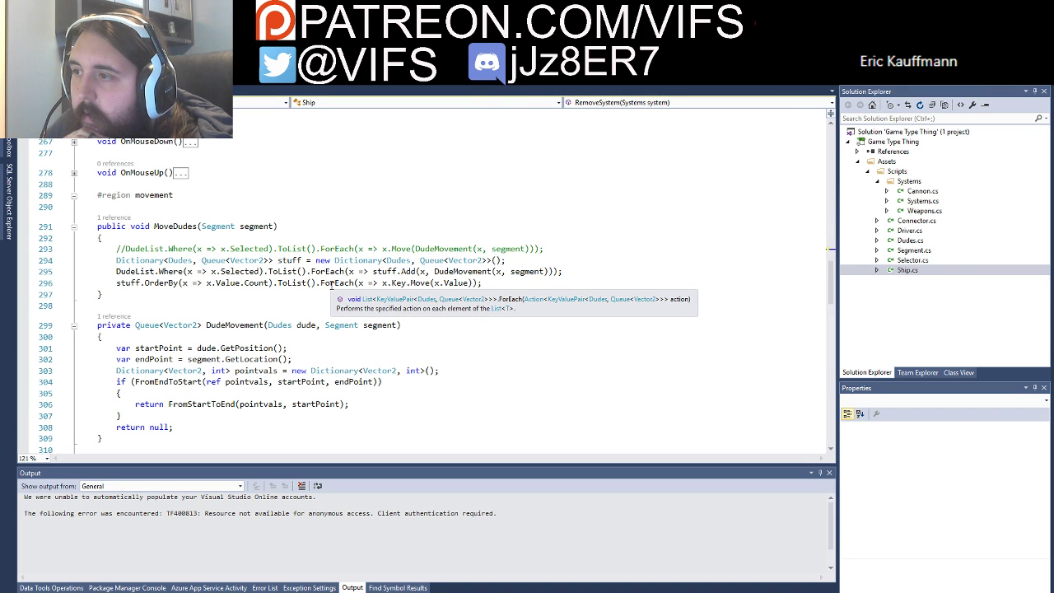
Step: Go to the definition of the Move call on line 296 and read the Dudes Move method
left_click(416, 282)
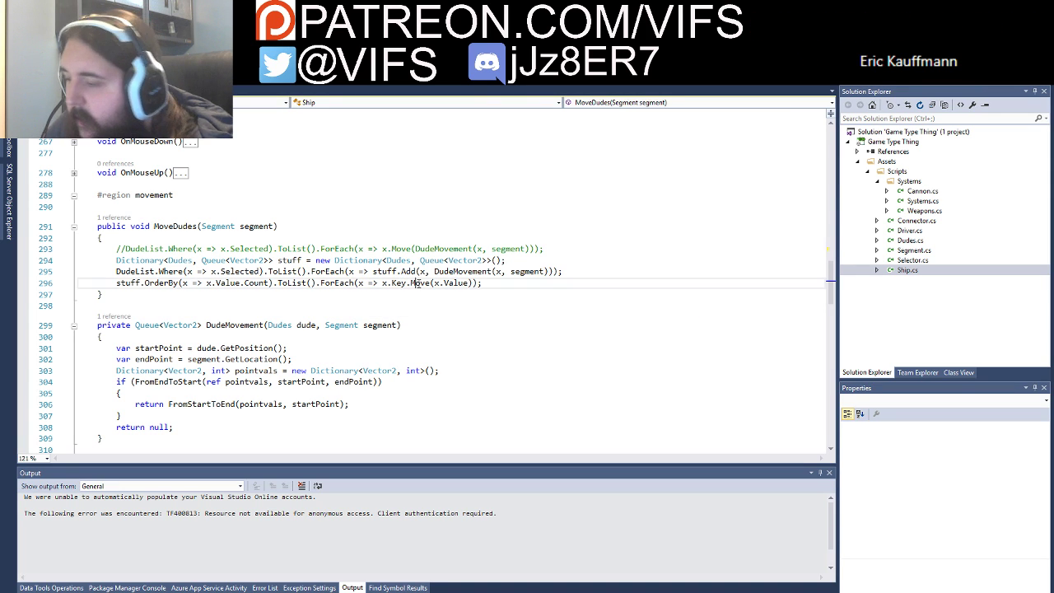
key("F12")
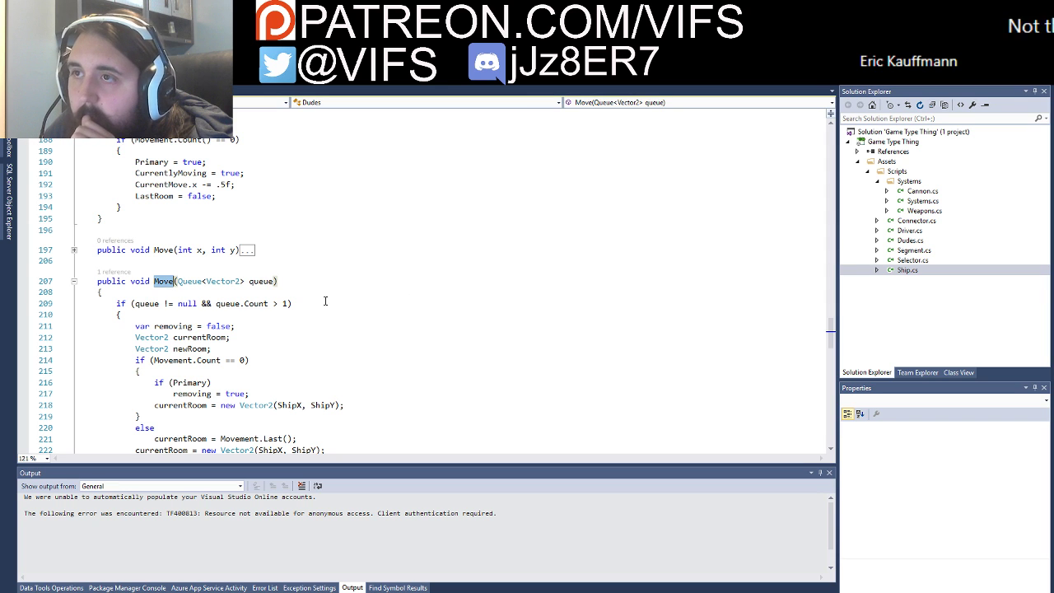
scroll(326, 300, "down", 1)
scroll(325, 301, "down", 2)
scroll(302, 267, "down", 2)
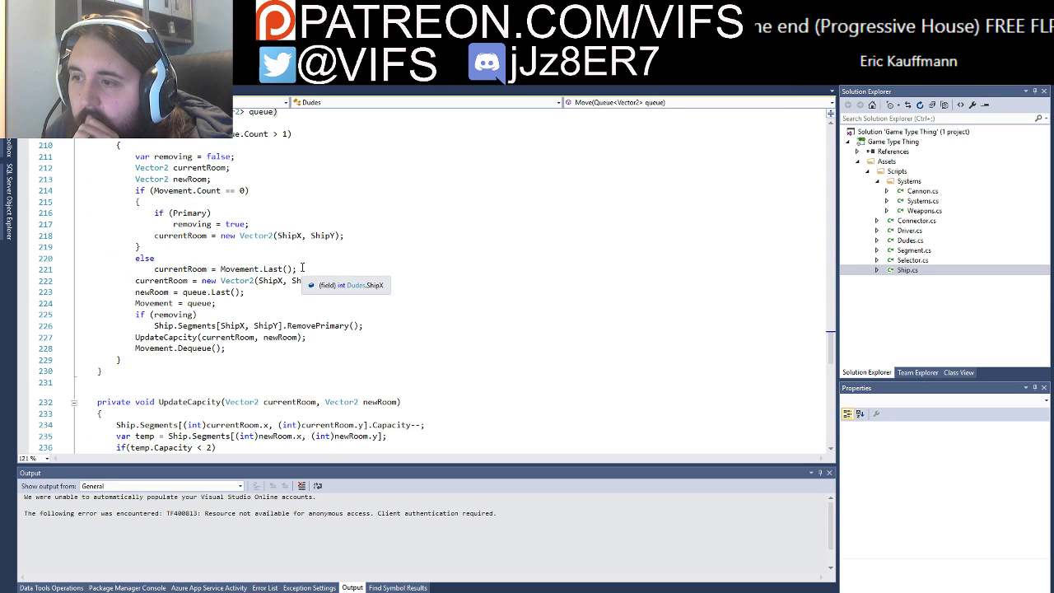
scroll(406, 324, "up", 1)
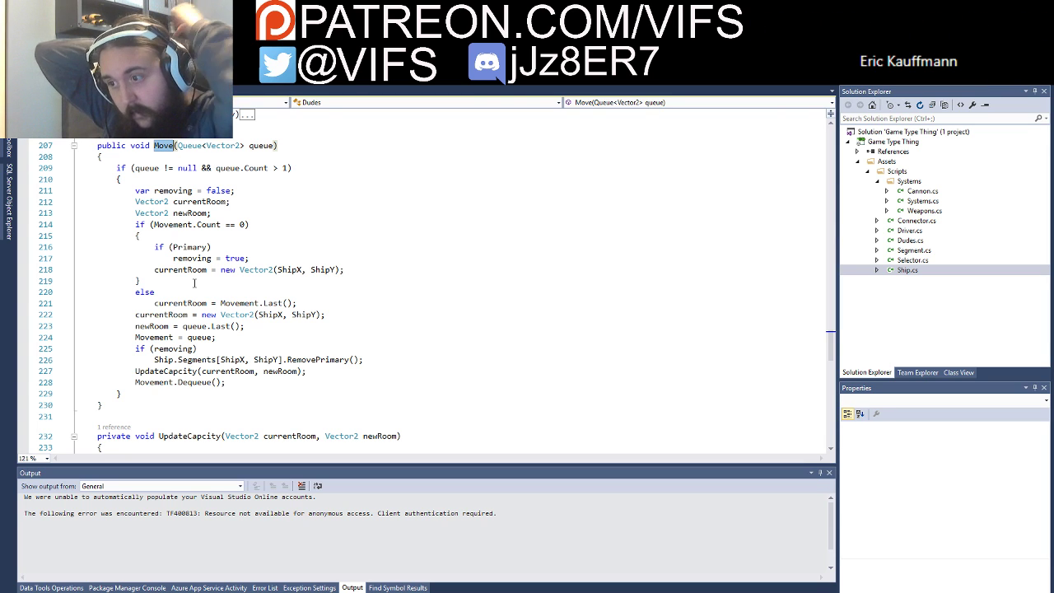
Step: Switch to Unity, start play mode and box-select crew units on the left ship
left_click(239, 336)
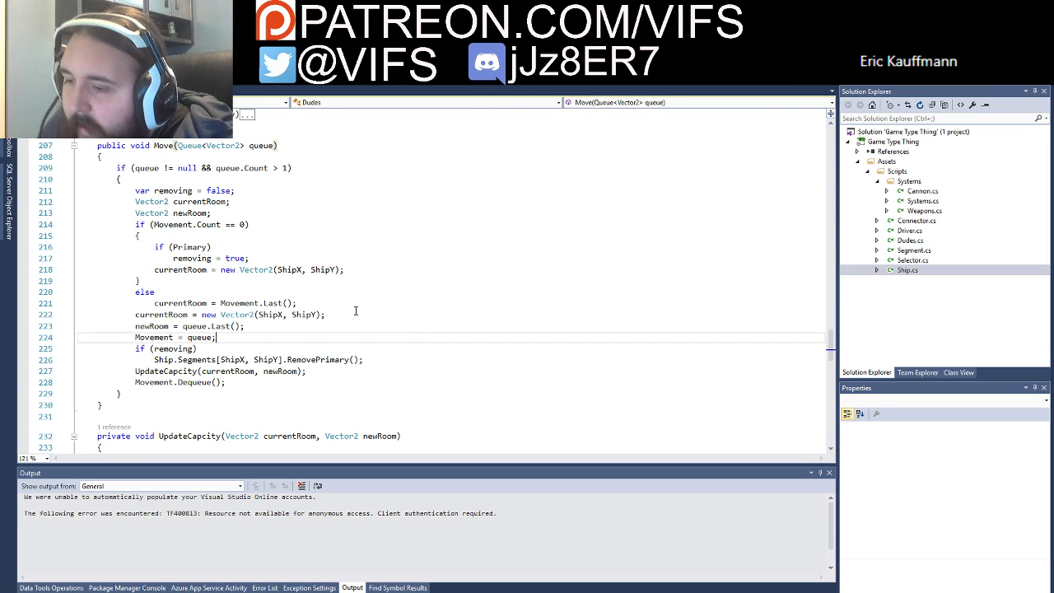
key("alt+Tab")
key("ctrl+p")
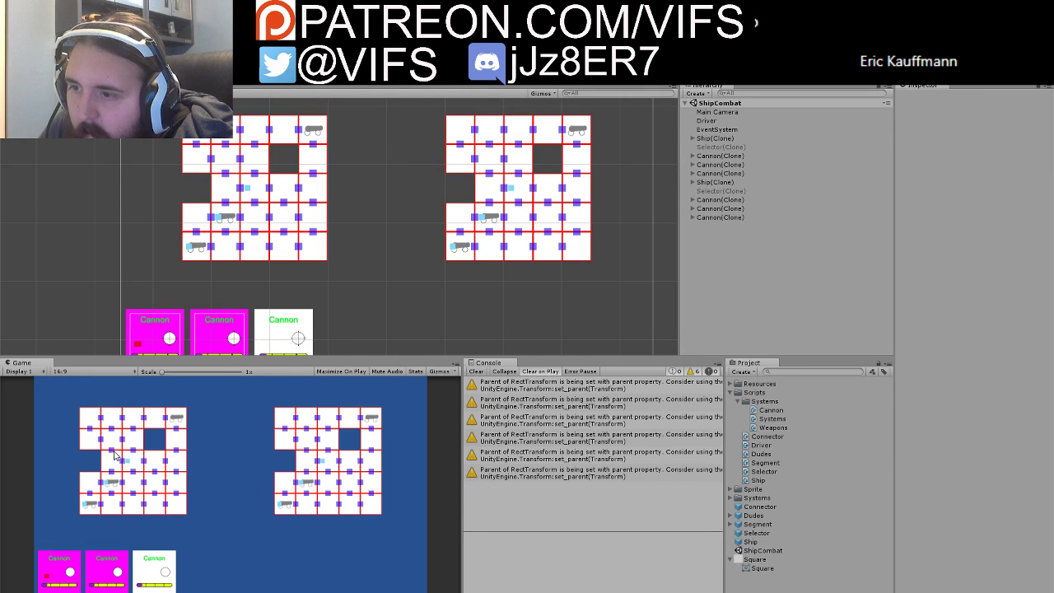
left_click(173, 454)
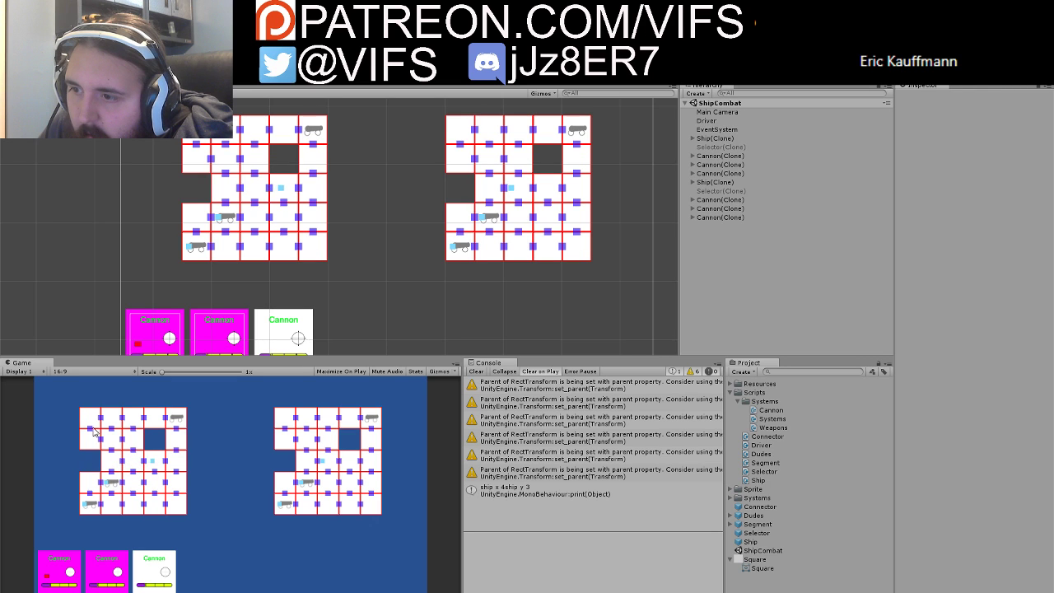
left_click_drag(93, 432, 168, 487)
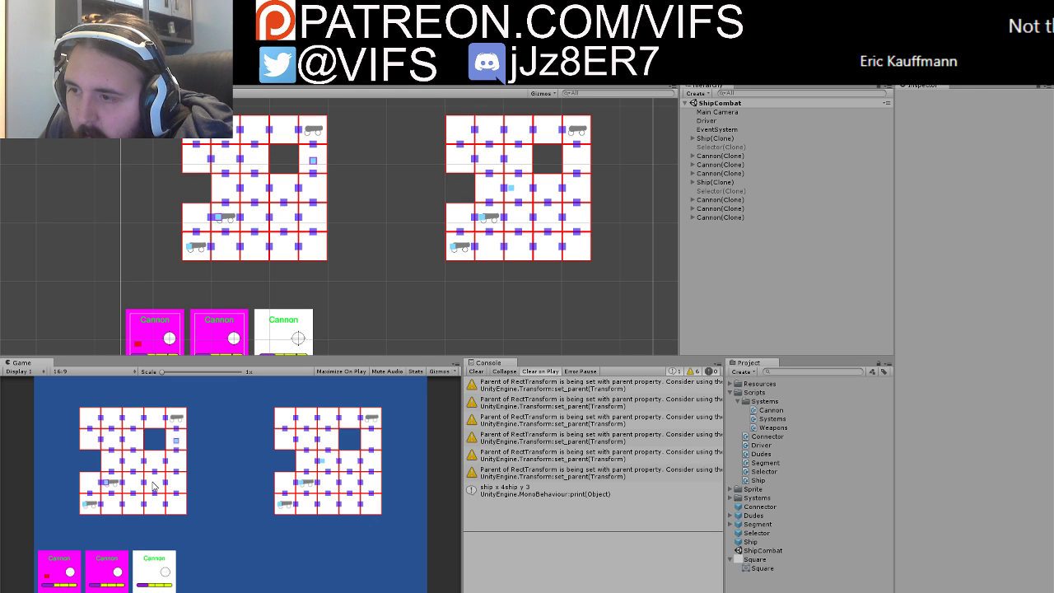
Step: Move the selected units to several left-ship cells, then stop the game
left_click(153, 487)
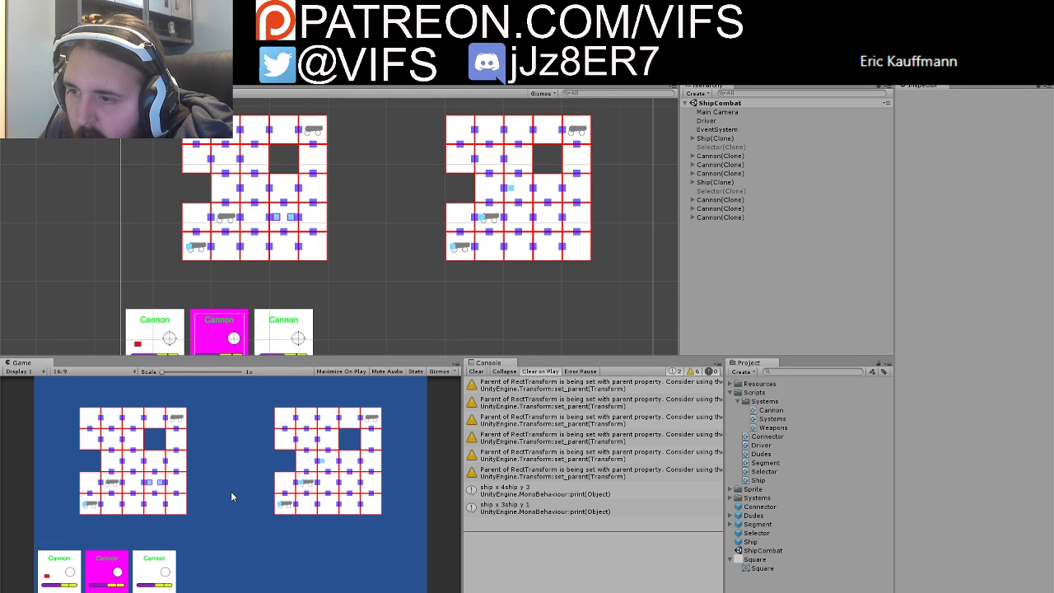
left_click(145, 492)
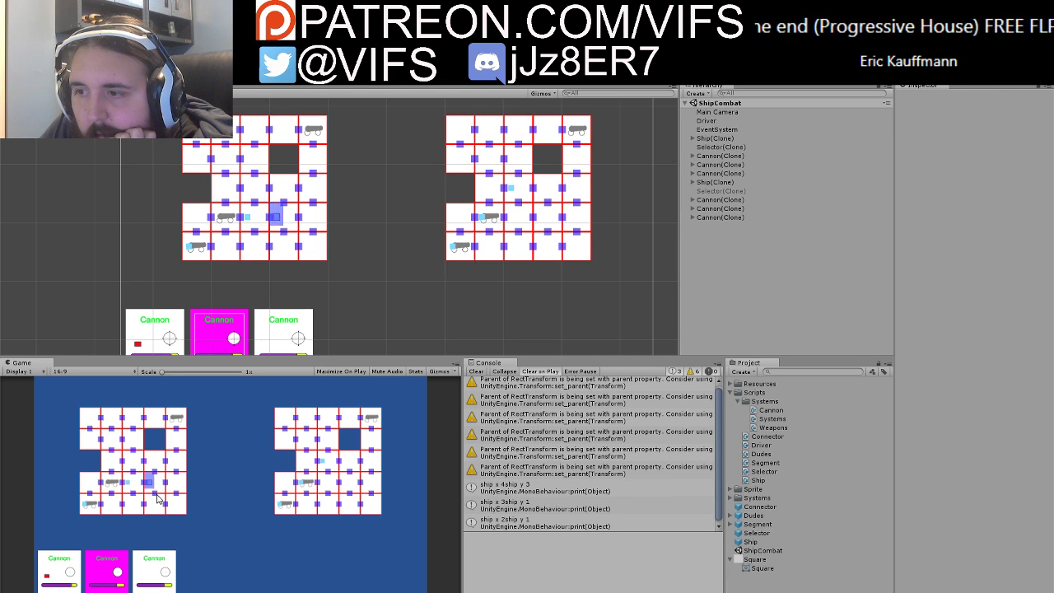
left_click(119, 467)
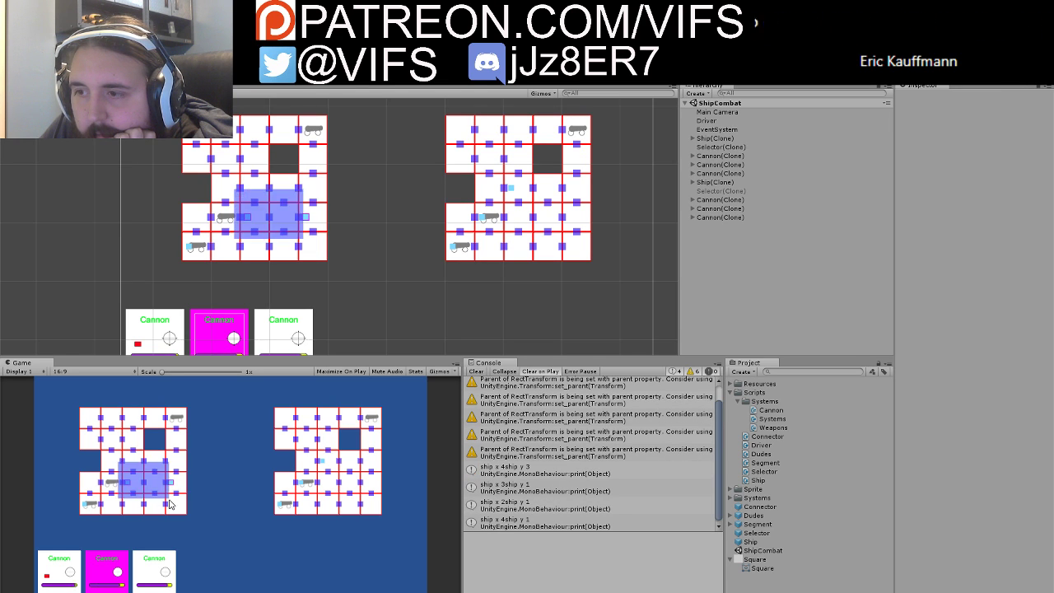
left_click(169, 505)
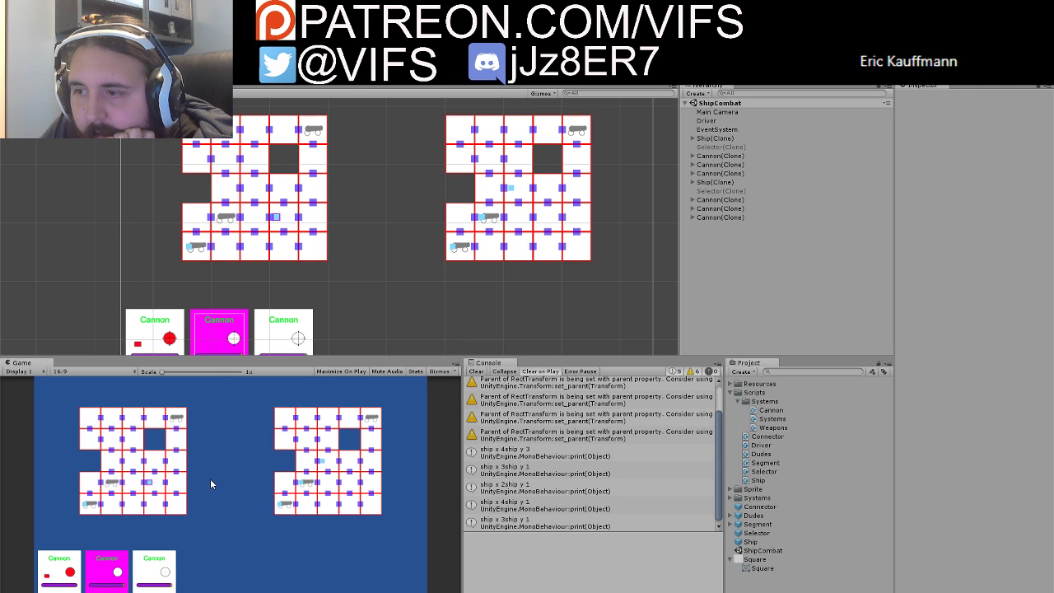
key("ctrl+p")
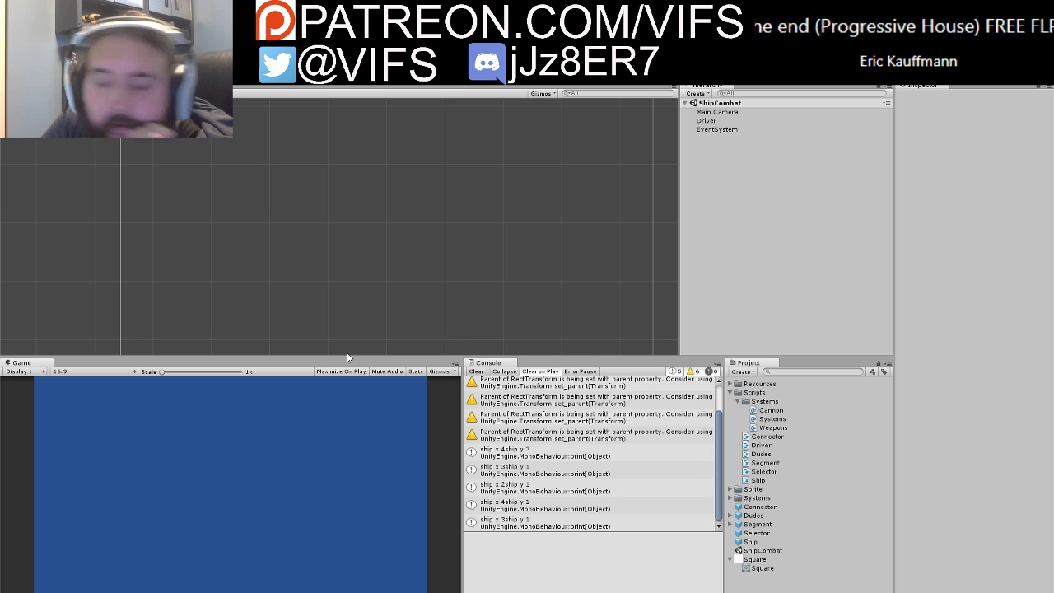
Step: Return to the Dudes script in Visual Studio and scroll to its trigger methods
key("alt+Tab")
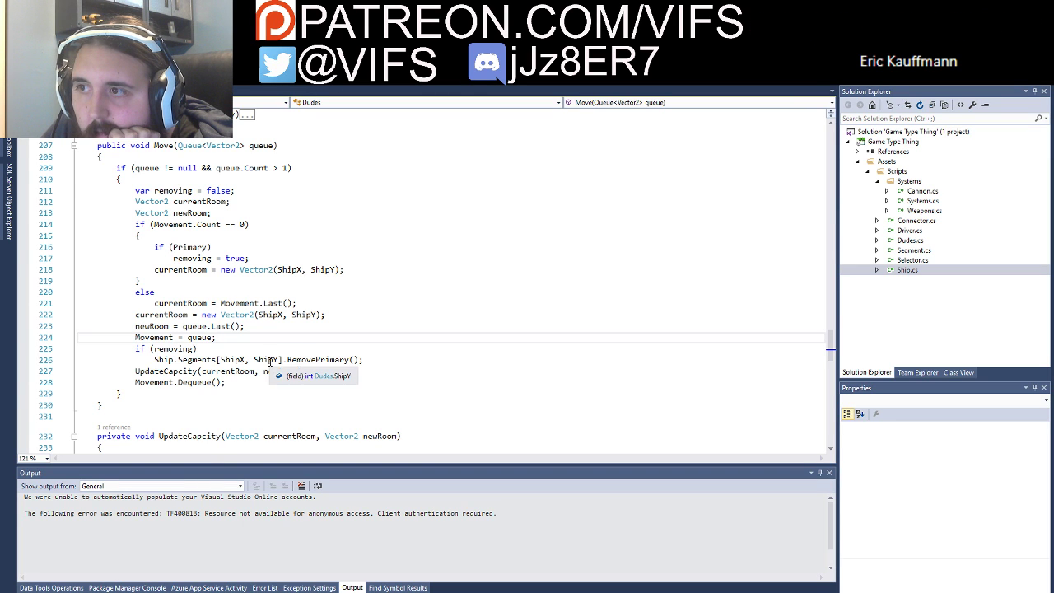
scroll(277, 356, "up", 1)
scroll(275, 358, "up", 3)
scroll(271, 363, "up", 4)
scroll(271, 363, "up", 3)
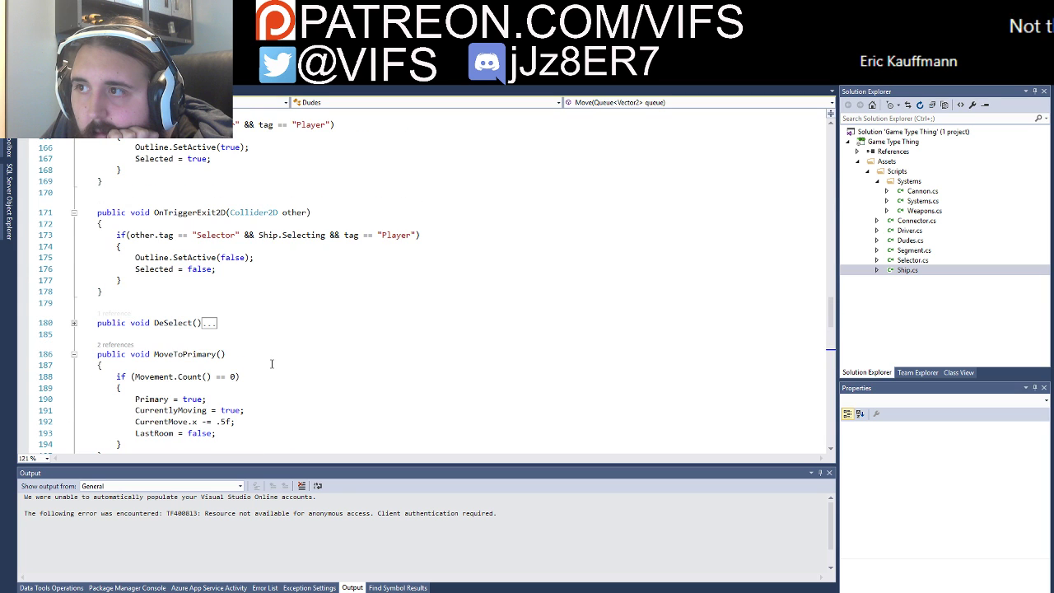
scroll(271, 363, "up", 3)
scroll(271, 363, "up", 3)
scroll(272, 363, "up", 3)
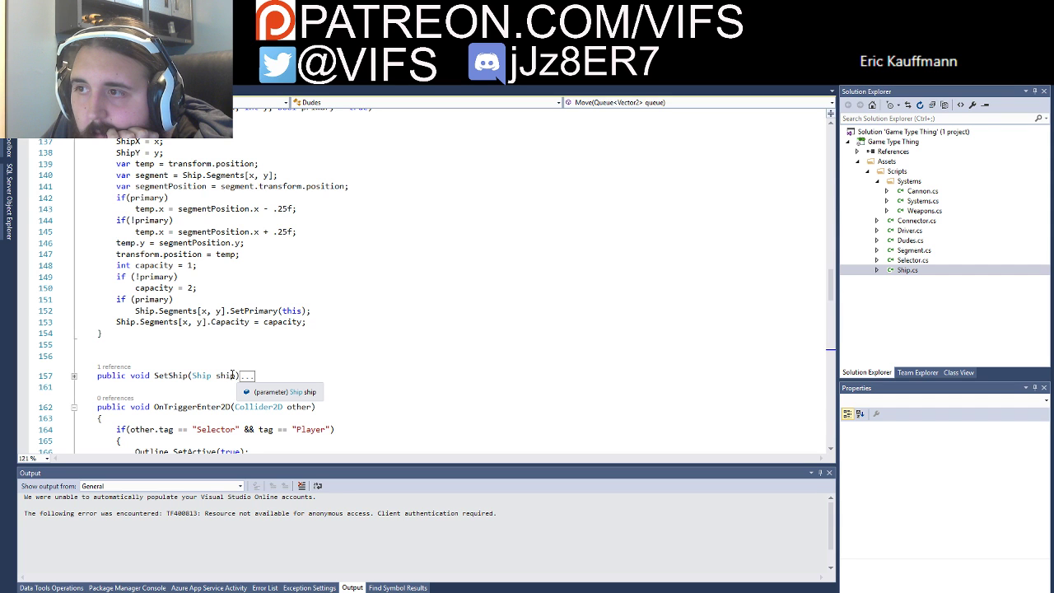
scroll(195, 280, "up", 20)
scroll(195, 280, "up", 6)
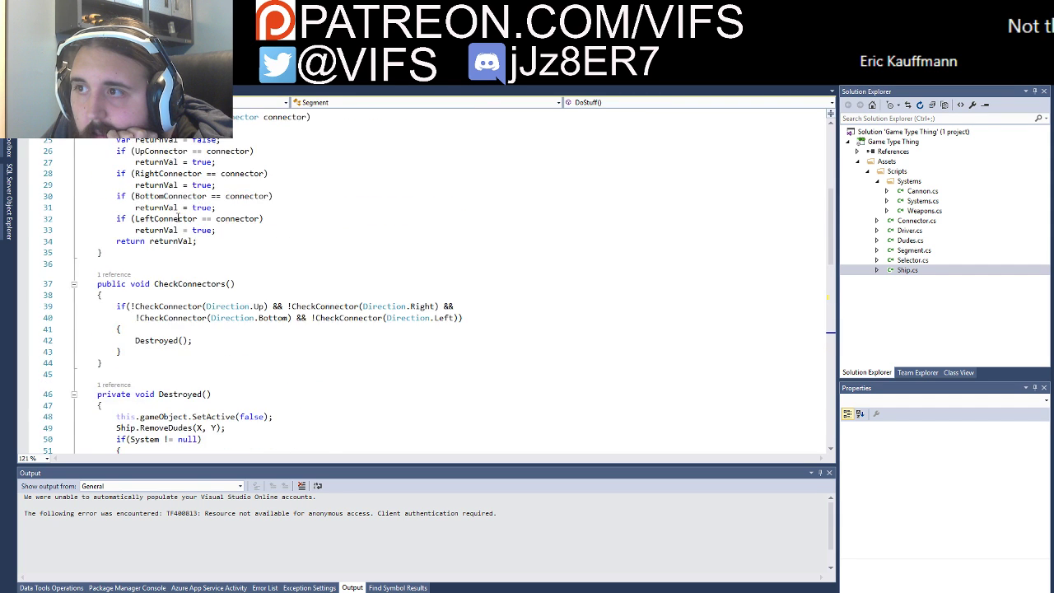
scroll(195, 281, "up", 6)
scroll(195, 281, "up", 2)
scroll(196, 280, "down", 5)
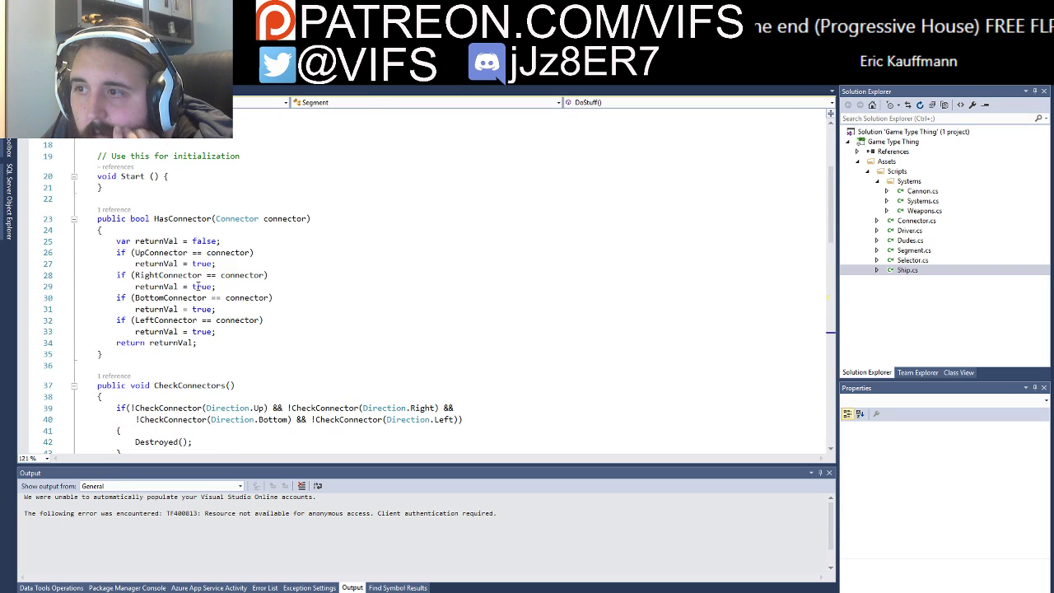
key("ctrl+Tab")
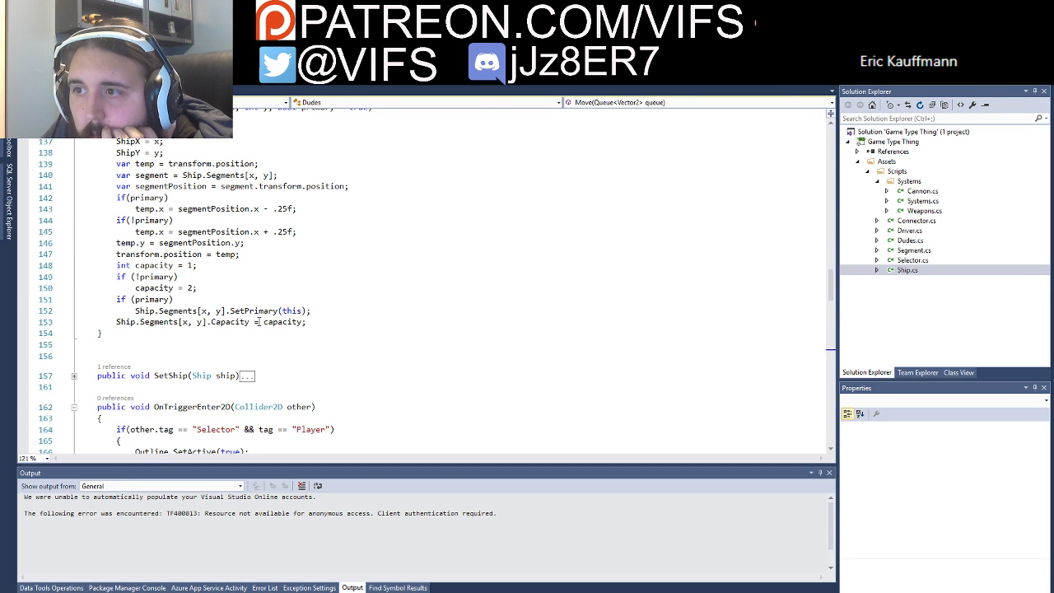
scroll(211, 346, "up", 2)
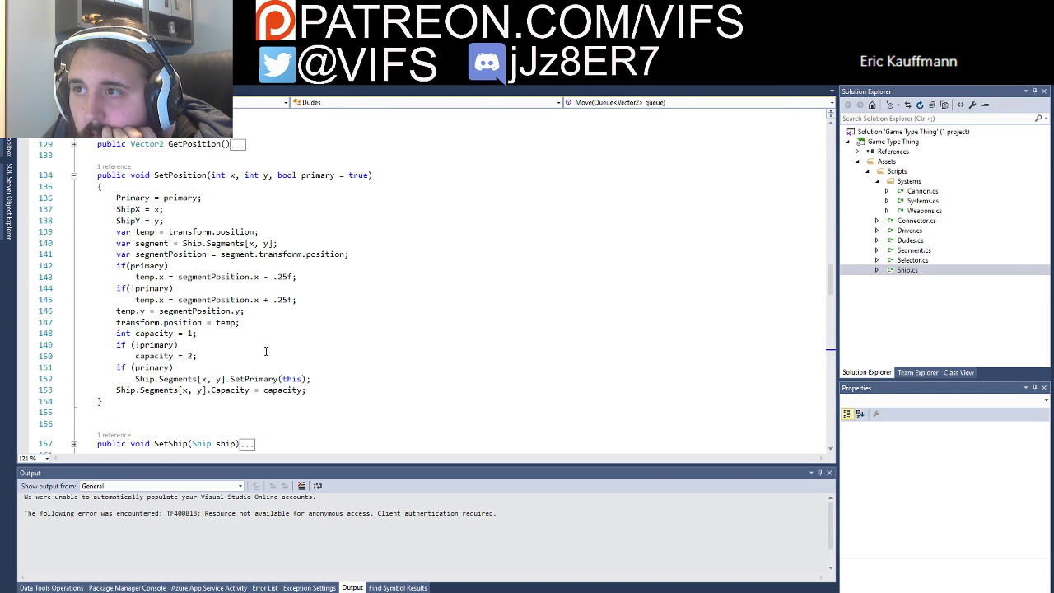
scroll(267, 352, "down", 2)
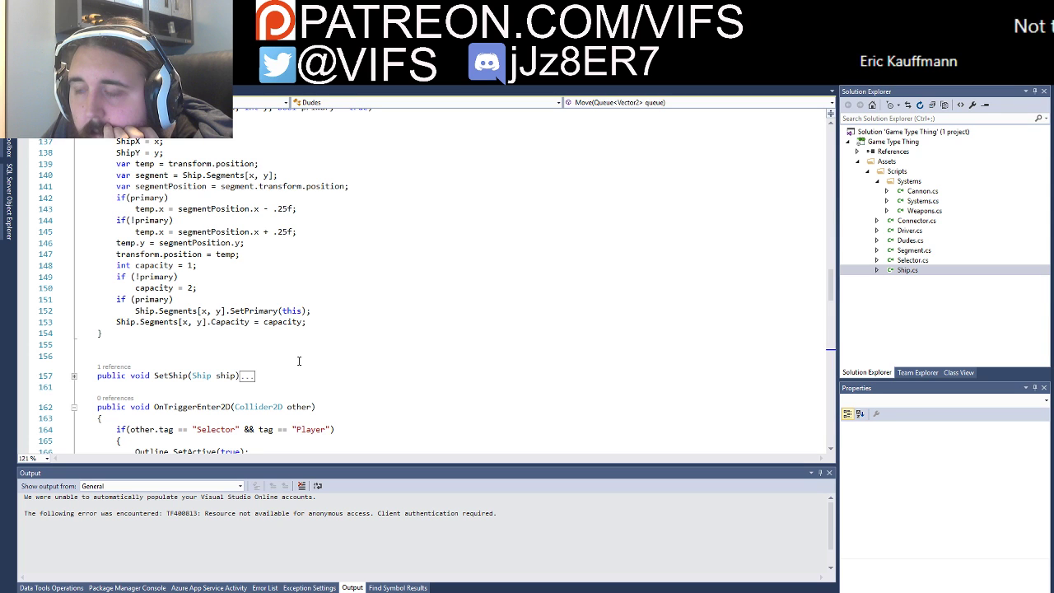
scroll(288, 360, "down", 4)
Step: Collapse OnTriggerEnter2D, OnTriggerExit2D and MoveToPrimary, then scroll down to UpdateCapcity
left_click(73, 271)
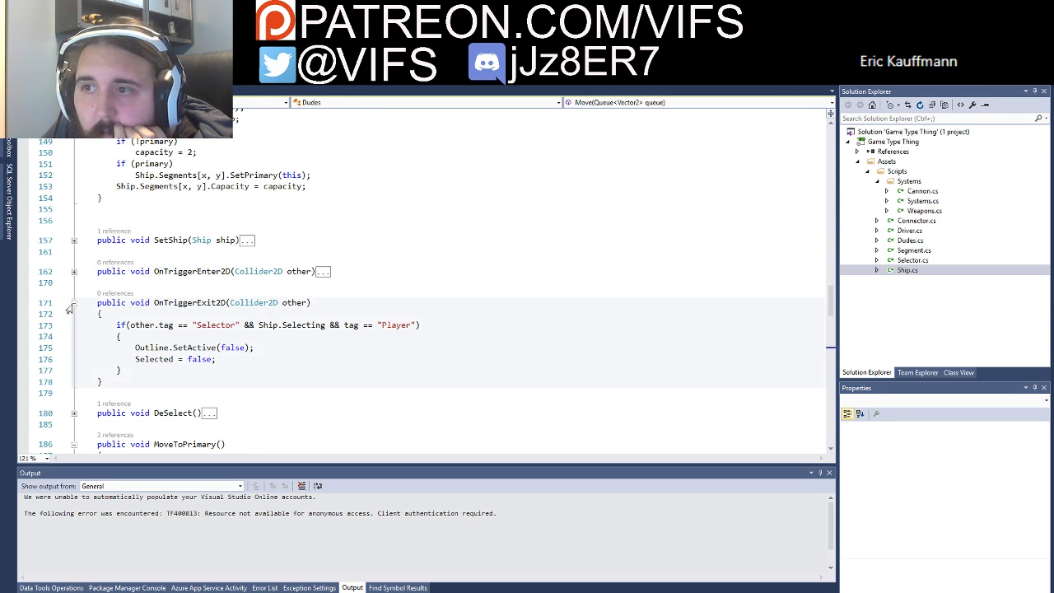
left_click(73, 302)
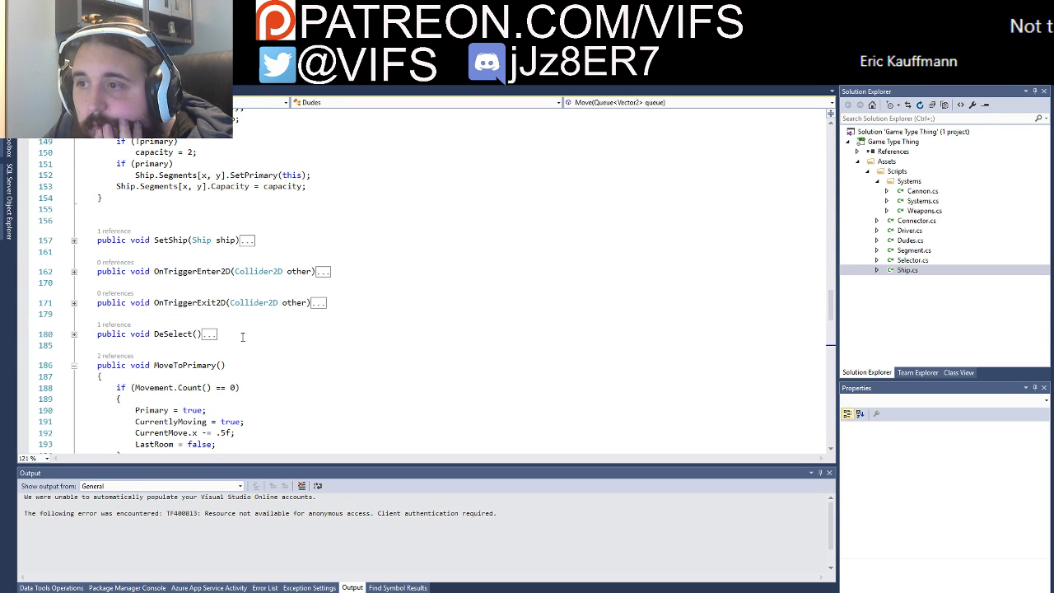
scroll(242, 337, "down", 4)
left_click(75, 230)
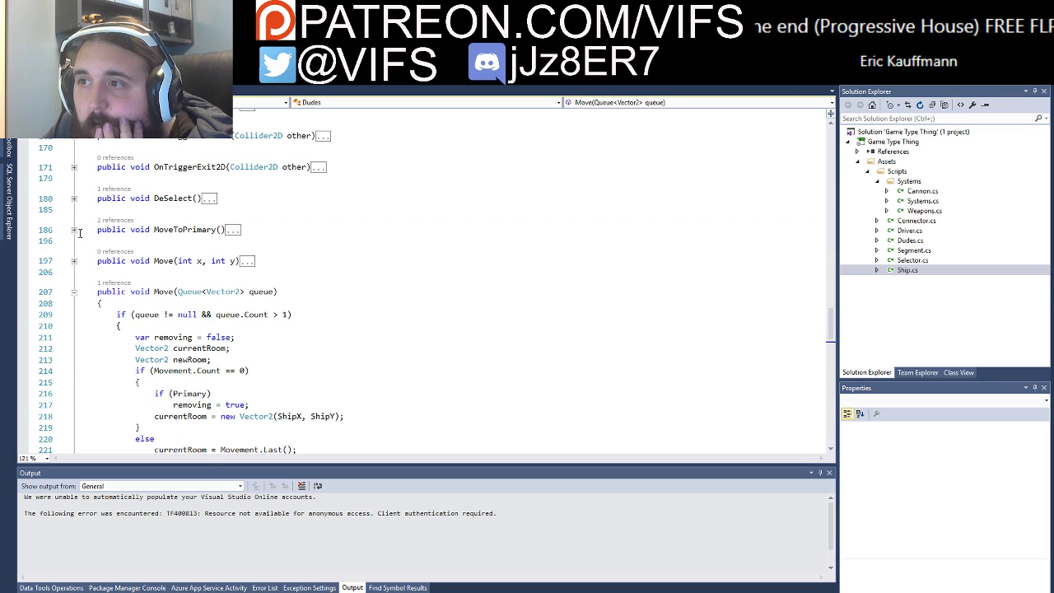
scroll(354, 367, "down", 4)
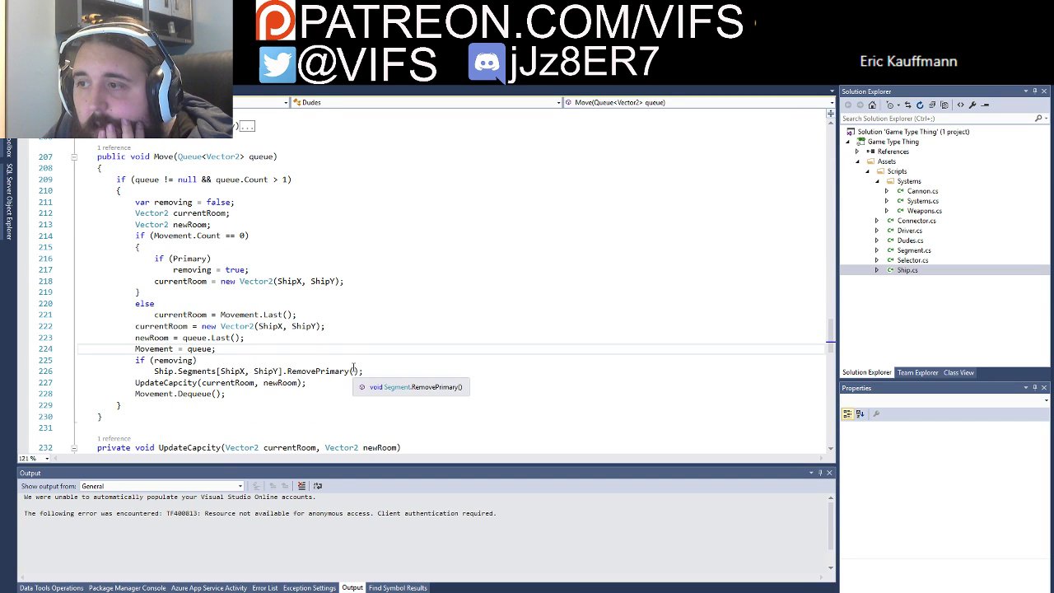
scroll(355, 367, "down", 1)
scroll(337, 357, "down", 4)
scroll(307, 331, "down", 3)
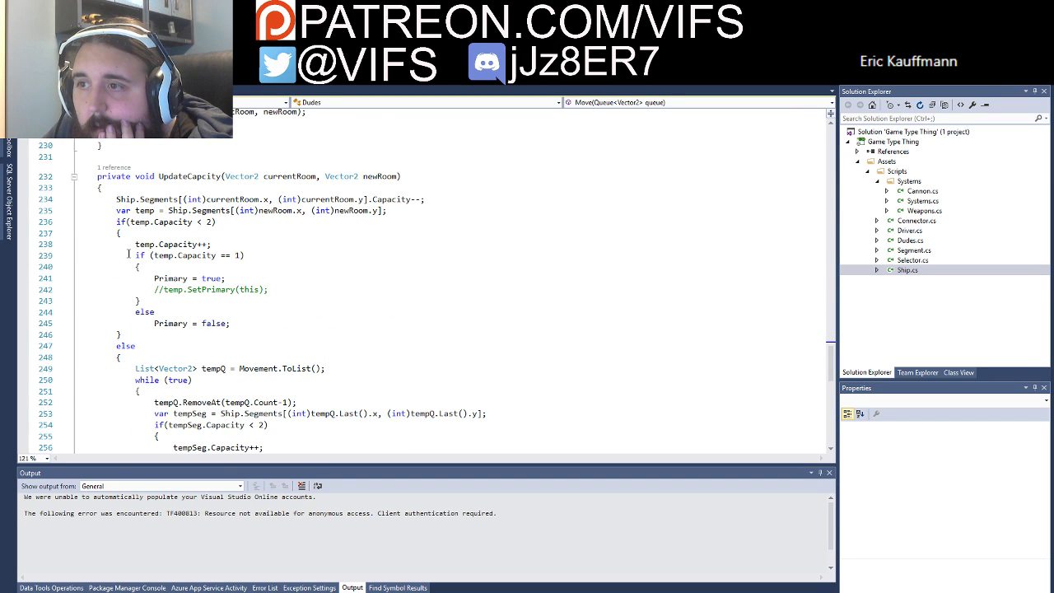
scroll(319, 304, "down", 2)
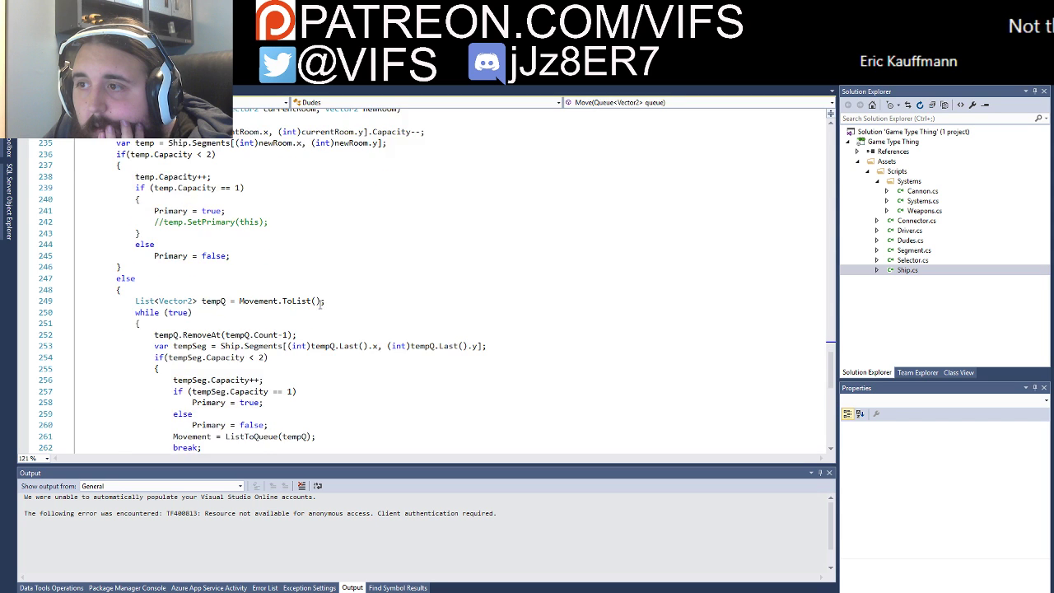
scroll(321, 303, "down", 2)
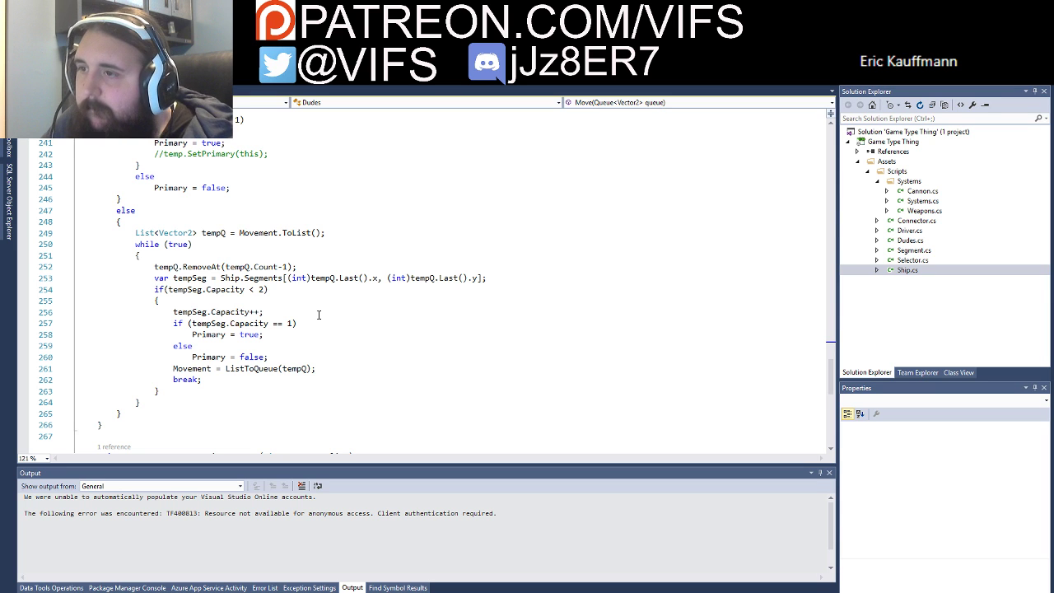
scroll(315, 316, "up", 4)
scroll(330, 318, "up", 1)
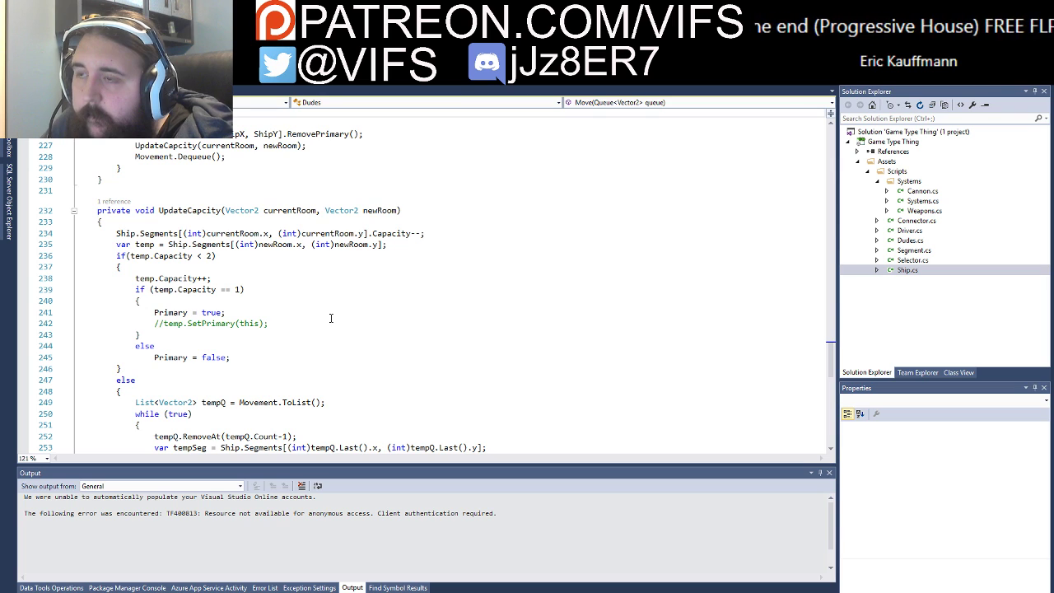
scroll(329, 318, "up", 1)
Step: Find all references to UpdateCapcity and jump to its single call on line 227
left_click(190, 246)
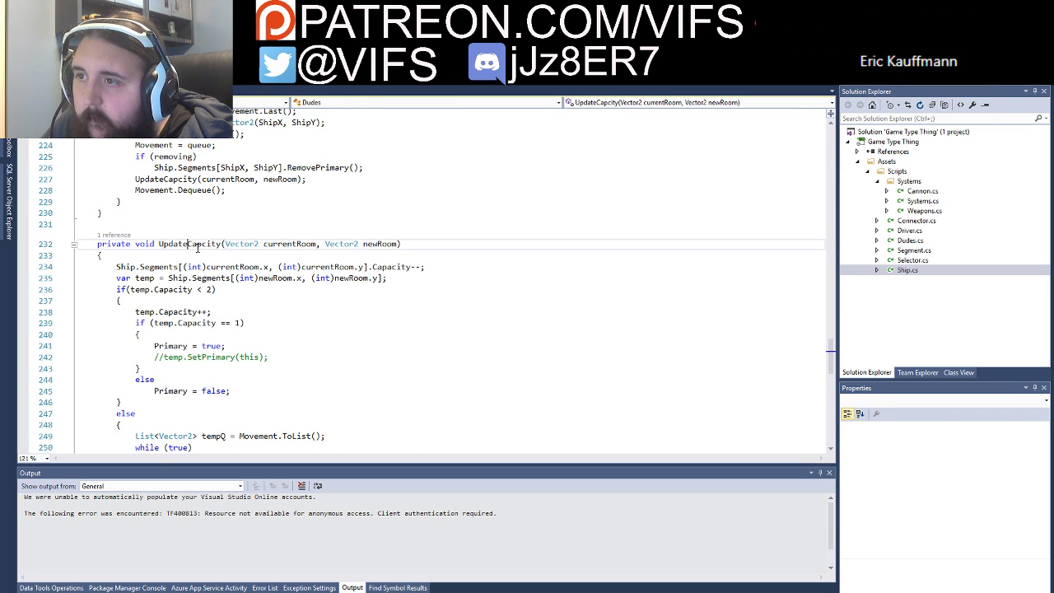
right_click(206, 245)
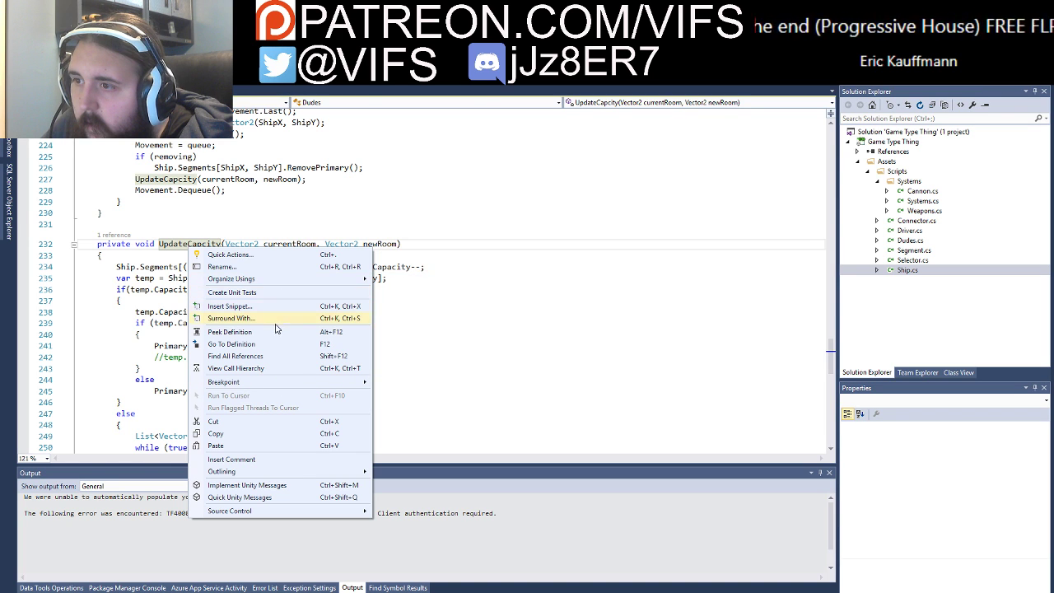
left_click(247, 356)
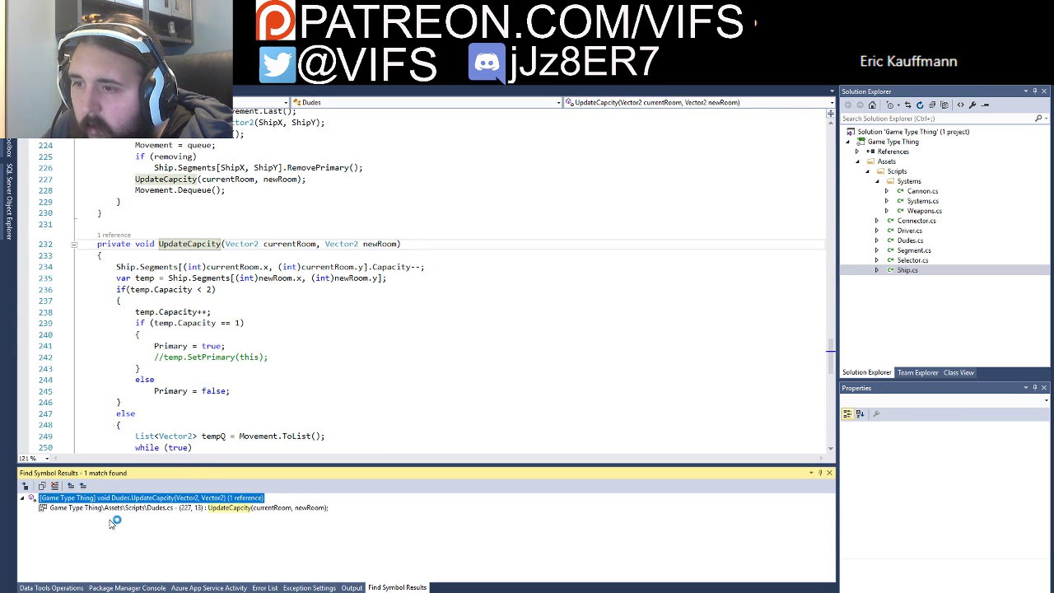
double_click(136, 507)
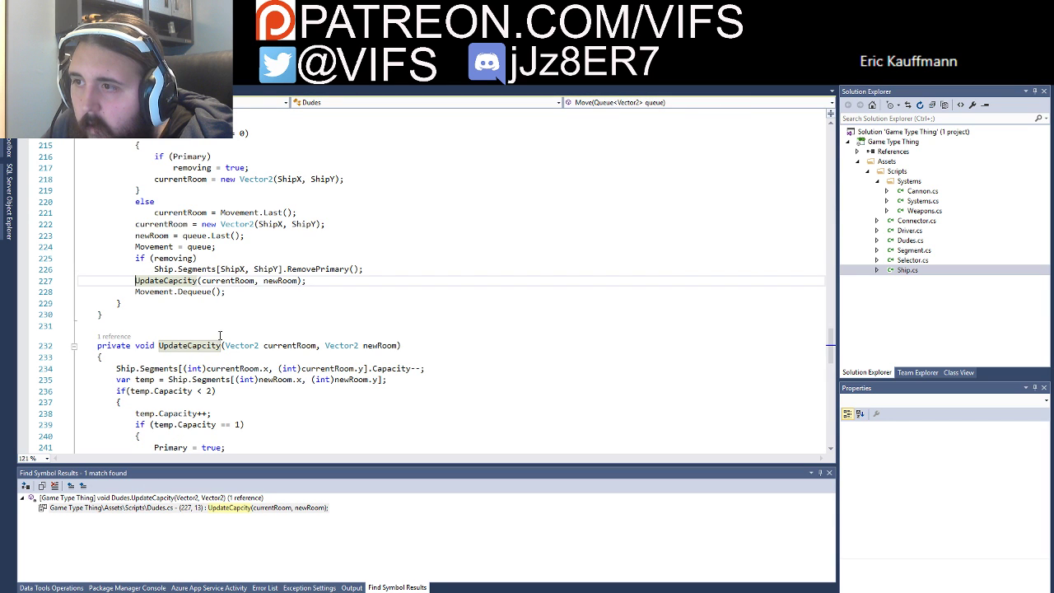
Step: Scroll through the Move method and select the Primary if/else on lines 257–260
scroll(239, 337, "up", 2)
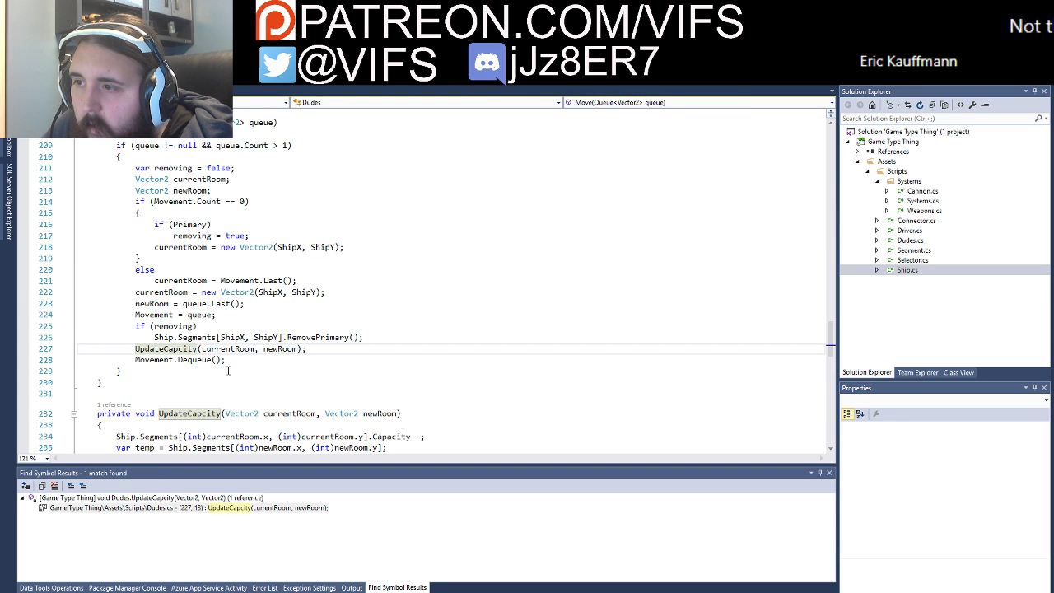
scroll(228, 370, "down", 4)
scroll(280, 370, "down", 3)
scroll(344, 371, "down", 2)
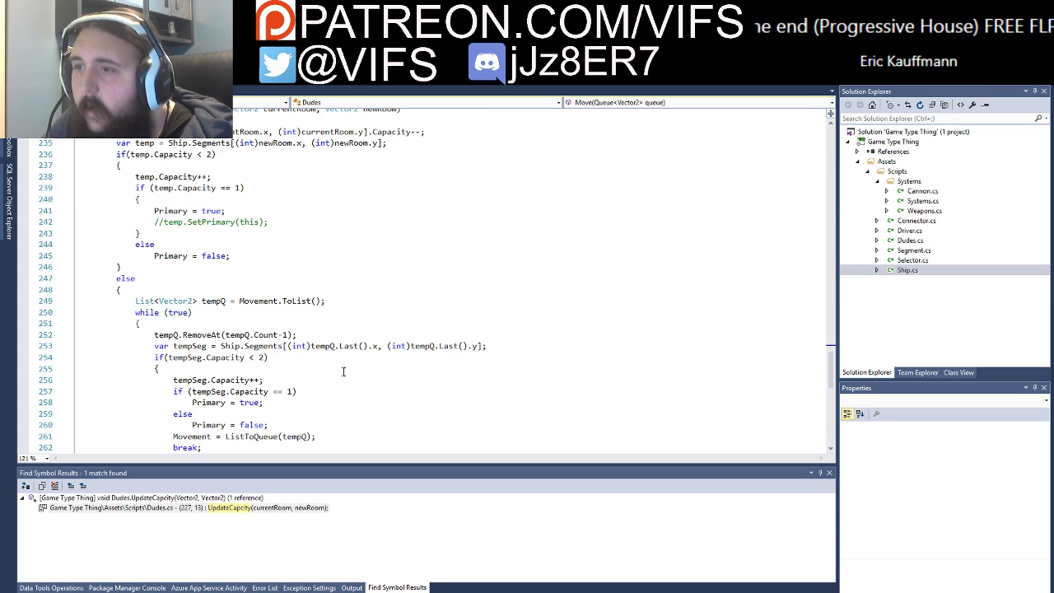
scroll(343, 371, "down", 1)
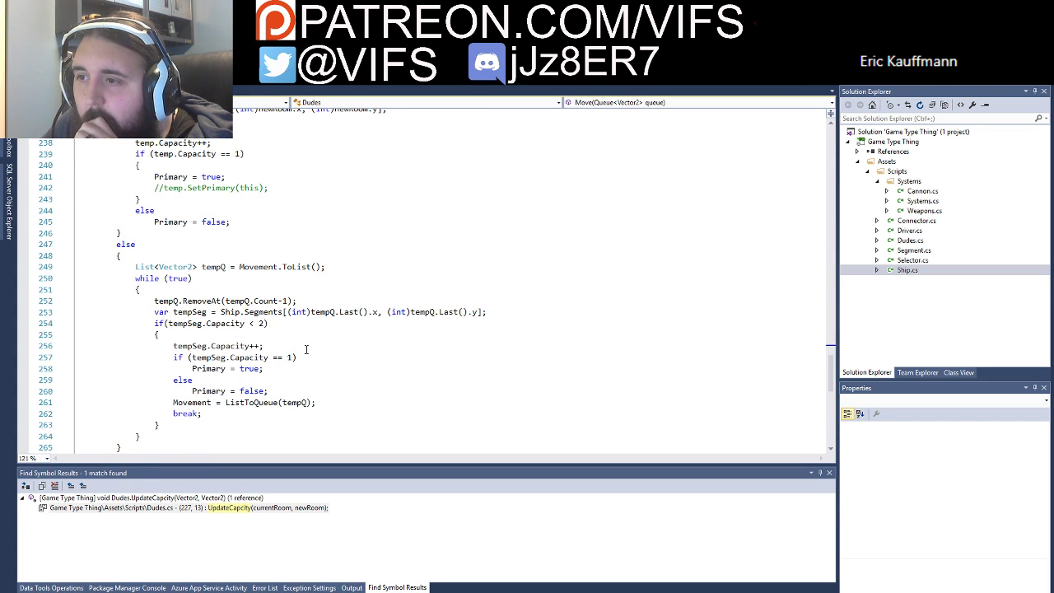
scroll(305, 349, "down", 1)
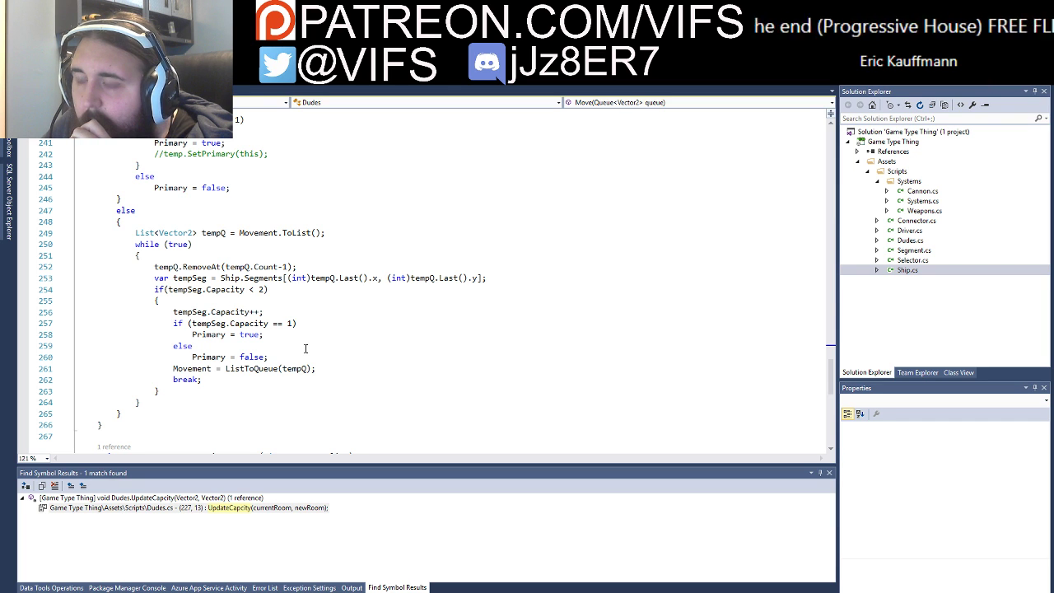
left_click_drag(79, 322, 243, 356)
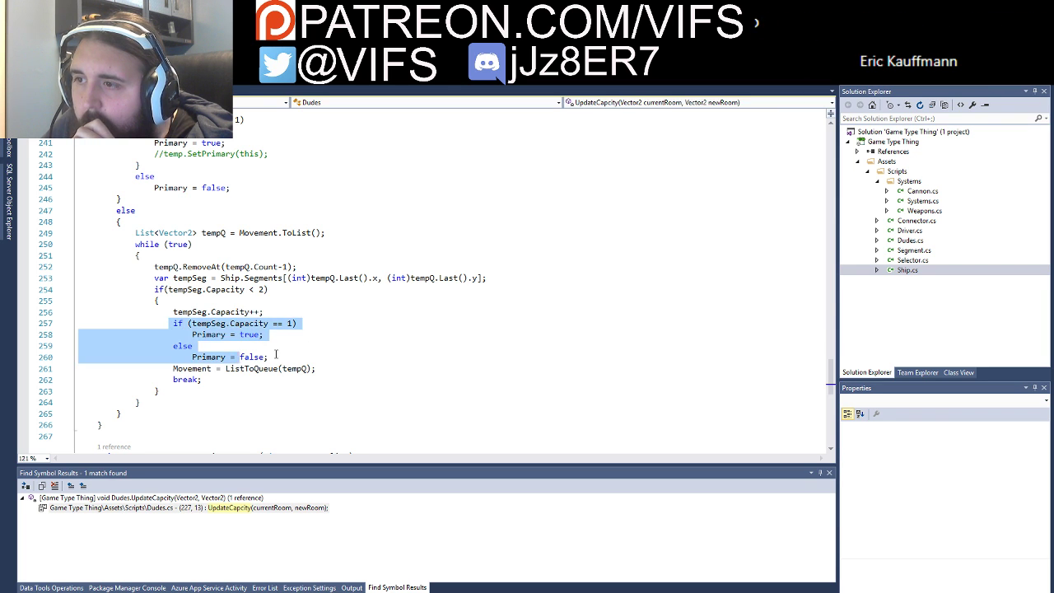
Step: Set a breakpoint on line 257's tempSeg.Capacity == 1 check and open Attach to Process (Ctrl+Alt+P)
left_click(280, 356)
left_click(26, 323)
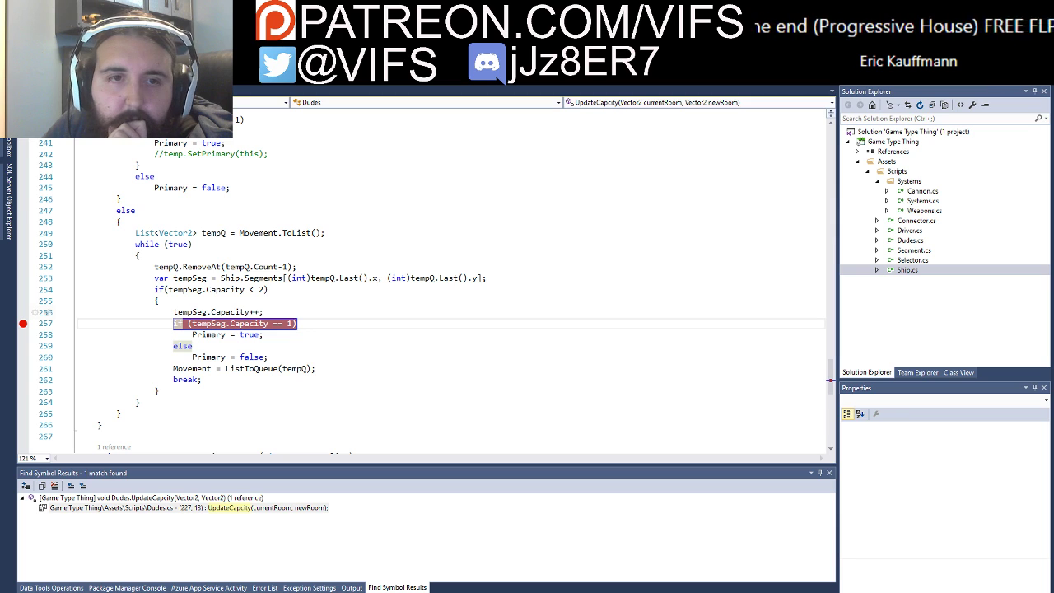
key("ctrl+alt+p")
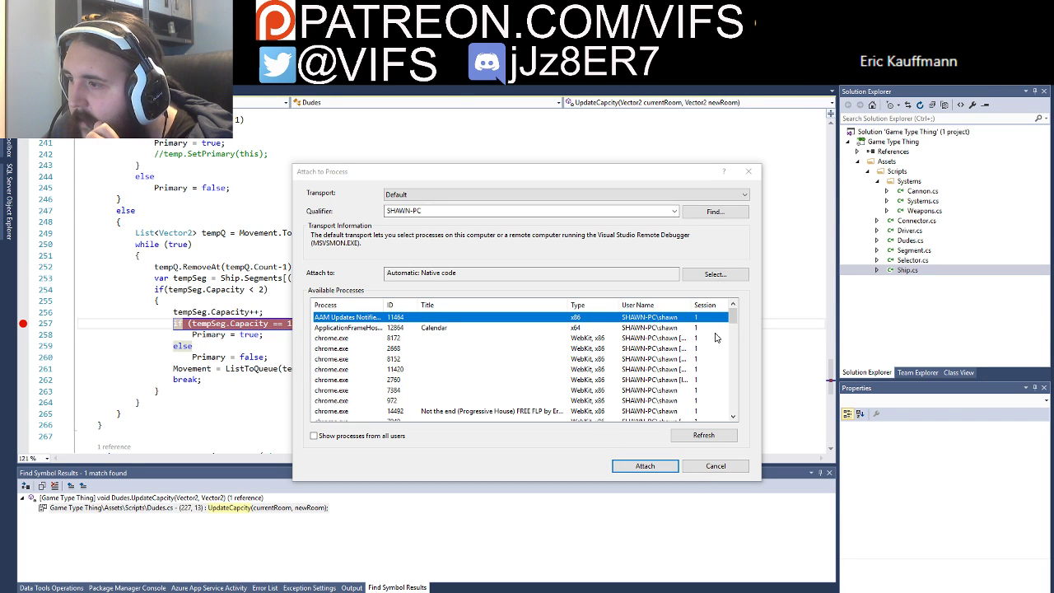
Step: Attach the debugger to Unity.exe, continue past the access-violation exception, and return to Unity
left_click_drag(732, 323, 721, 425)
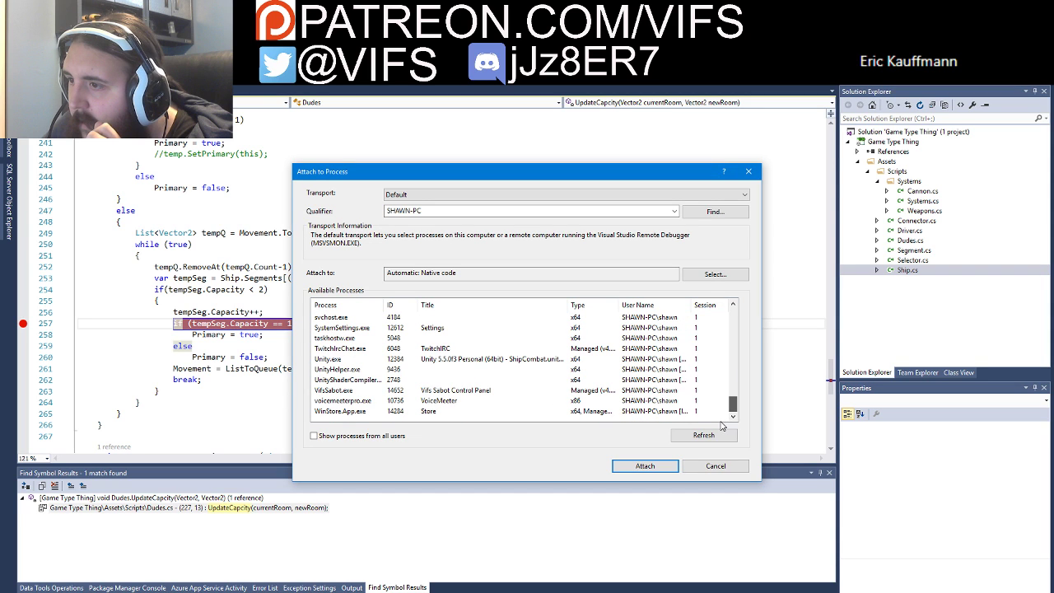
left_click(430, 363)
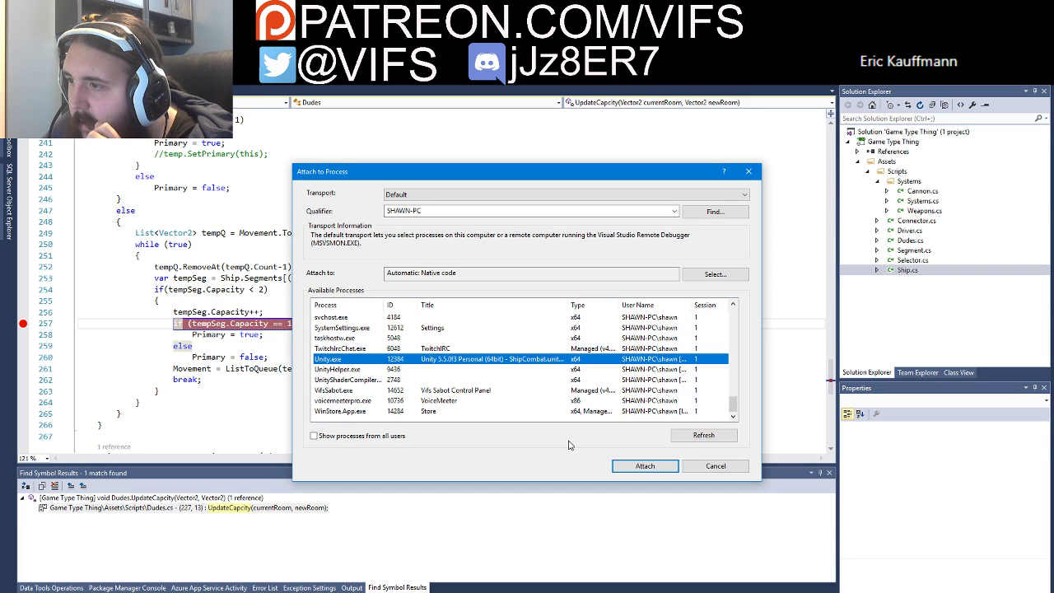
left_click(650, 466)
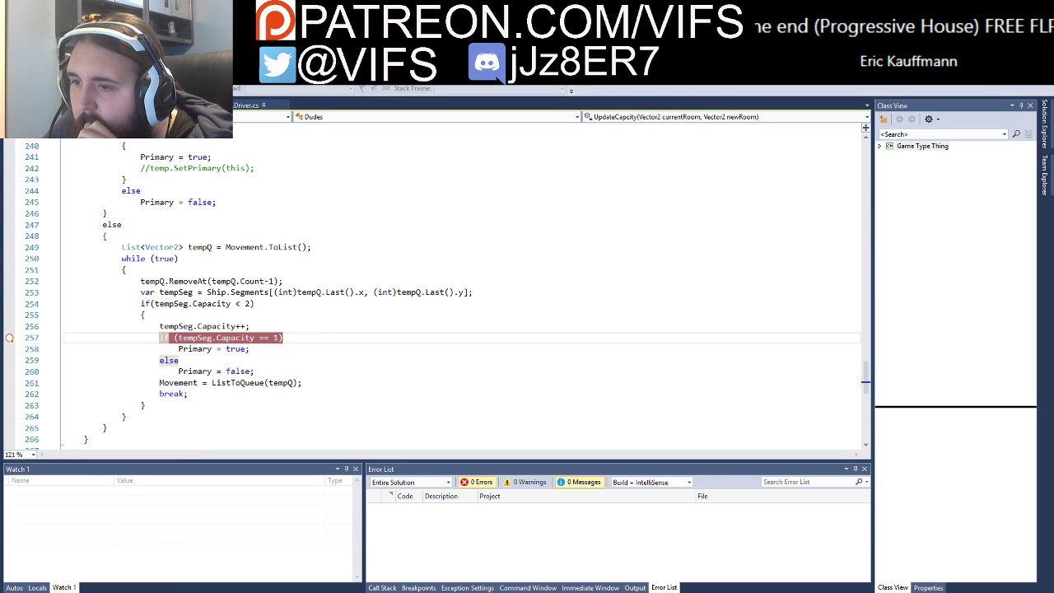
key("alt+Tab")
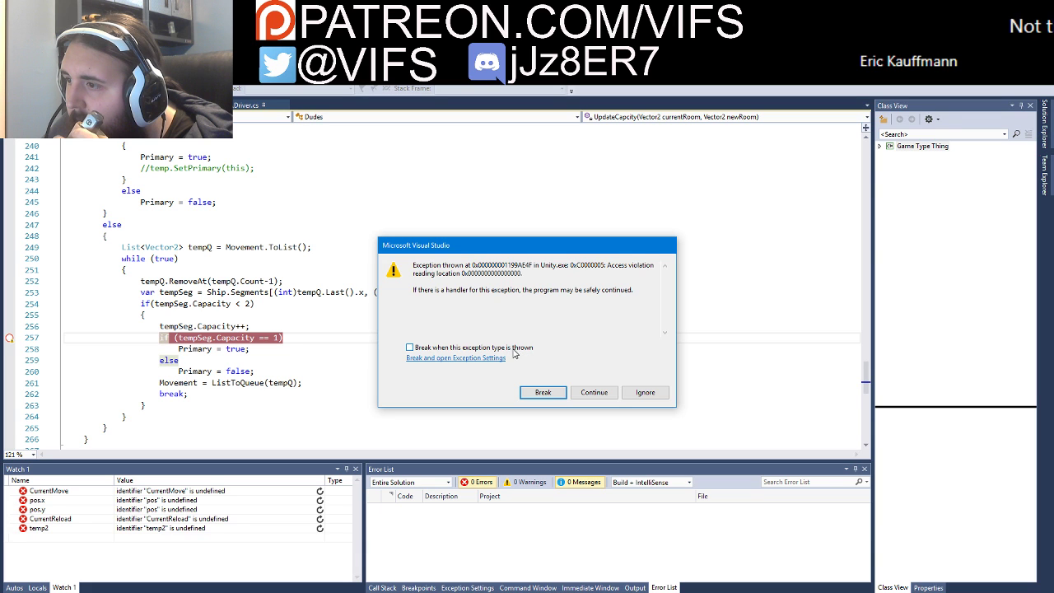
left_click(593, 392)
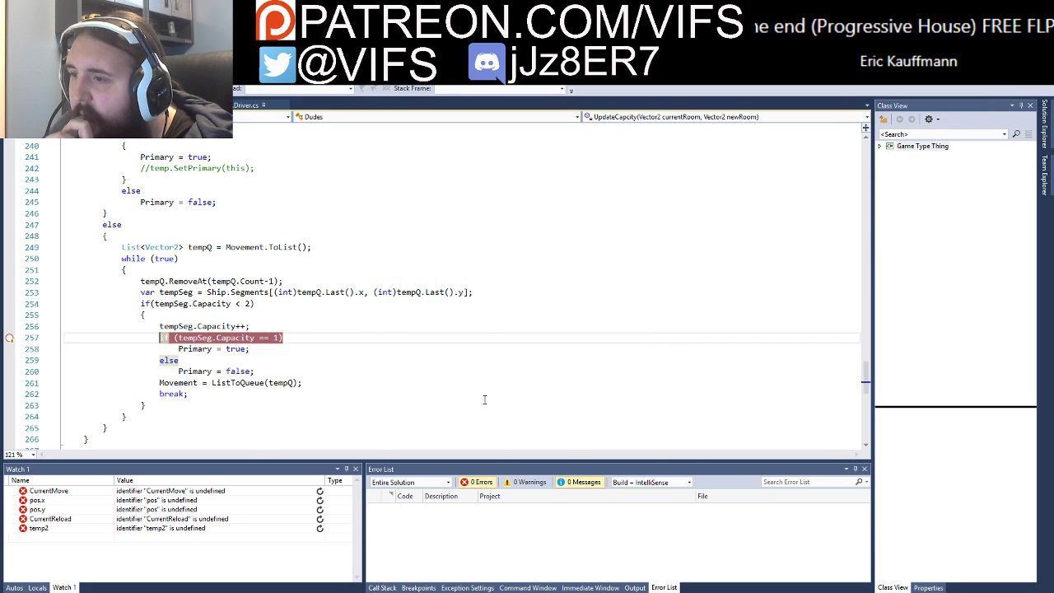
key("alt+Tab")
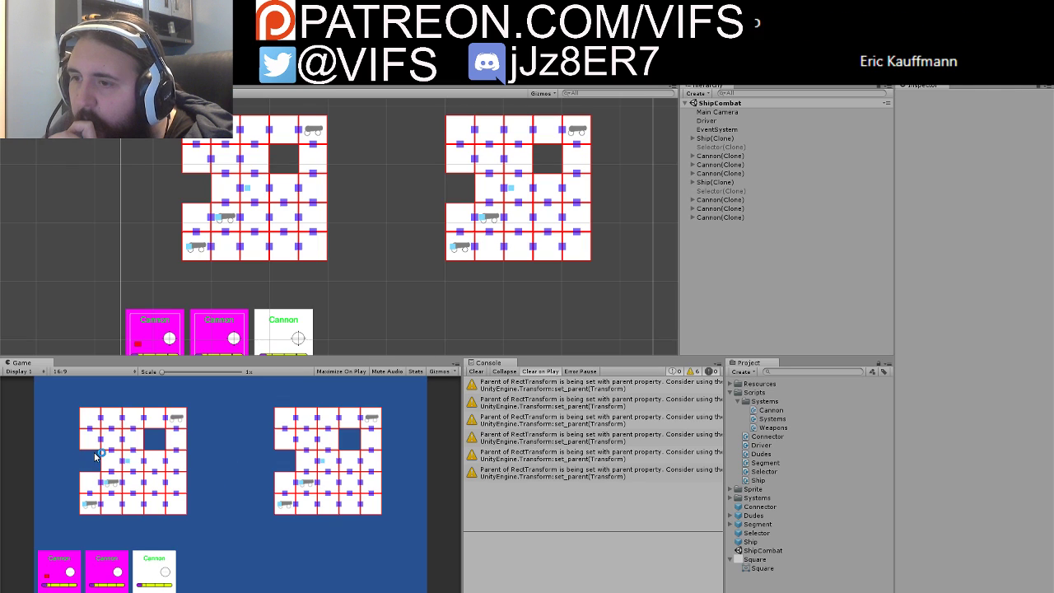
Step: Select a room on the left ship, then open Attach to Process and cancel without attaching
left_click(133, 489)
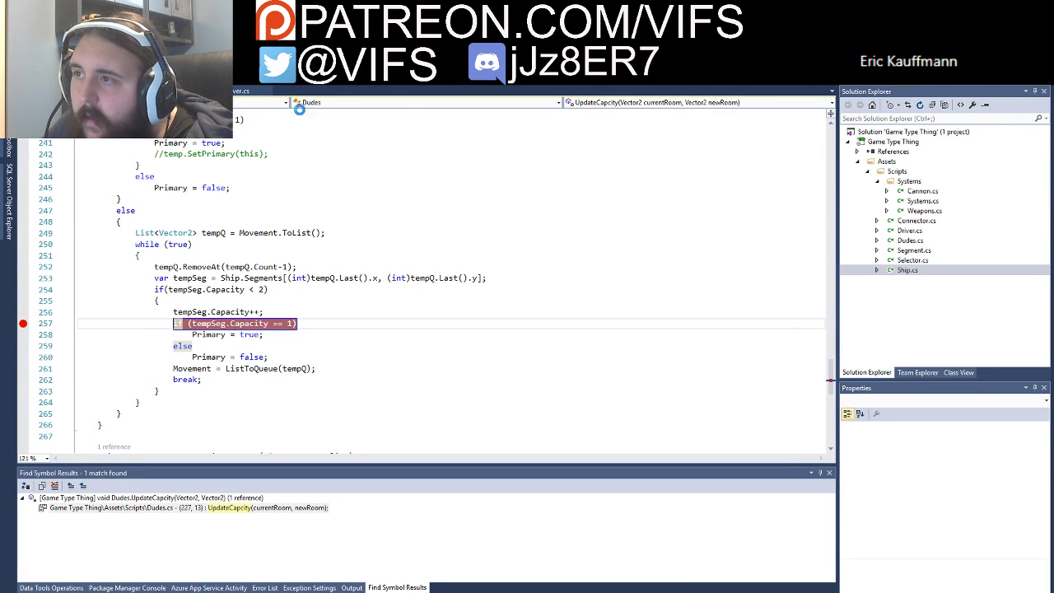
key("ctrl+alt+p")
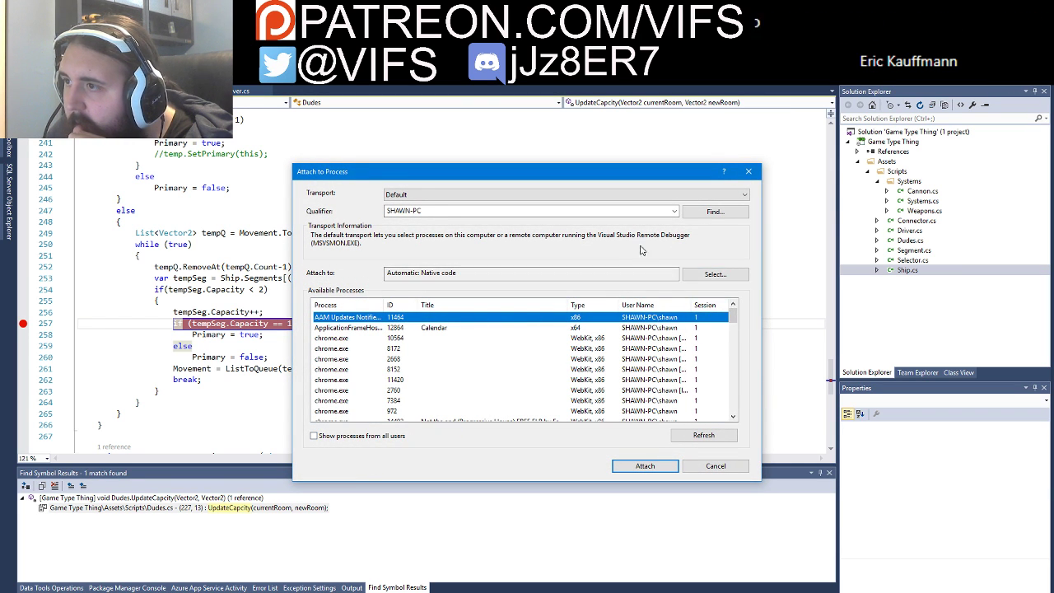
left_click(691, 466)
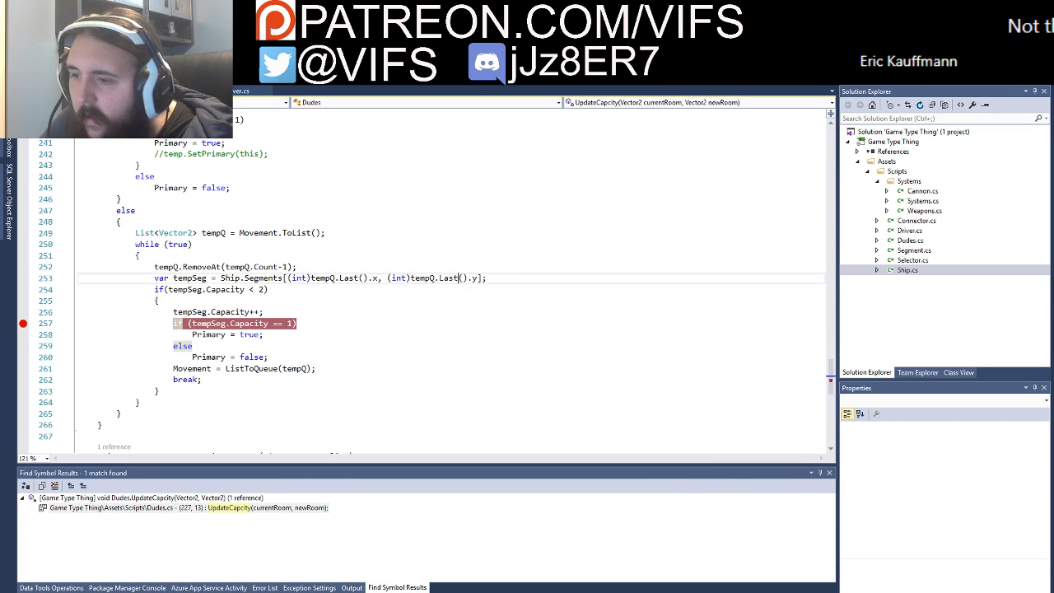
key("alt+Tab")
key("alt+Tab")
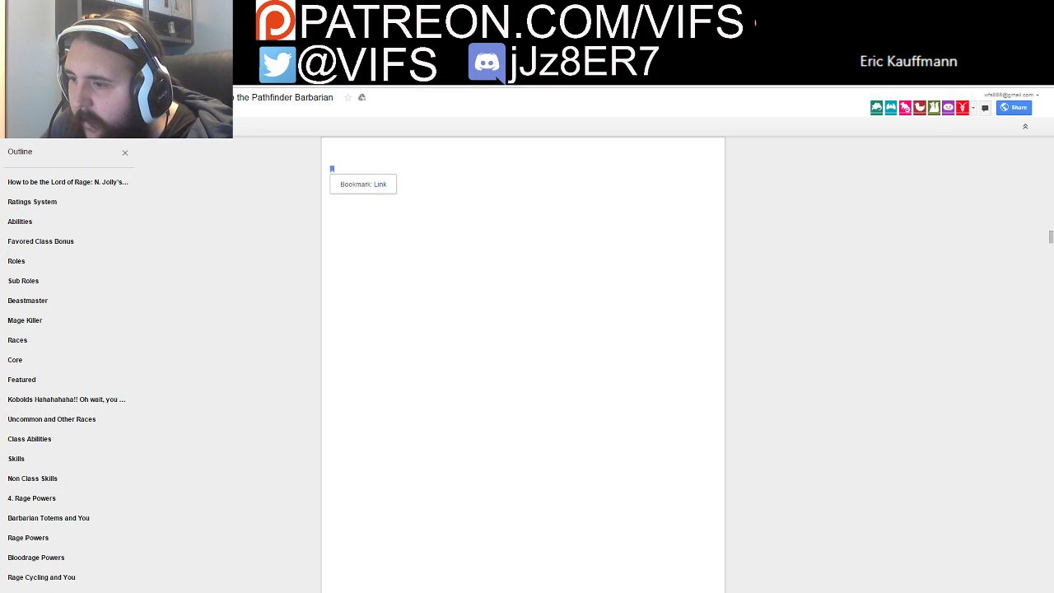
Step: Search Google for 'breakpoint visual studio unity' and browse the Unity debugging tutorial result
key("alt+Tab")
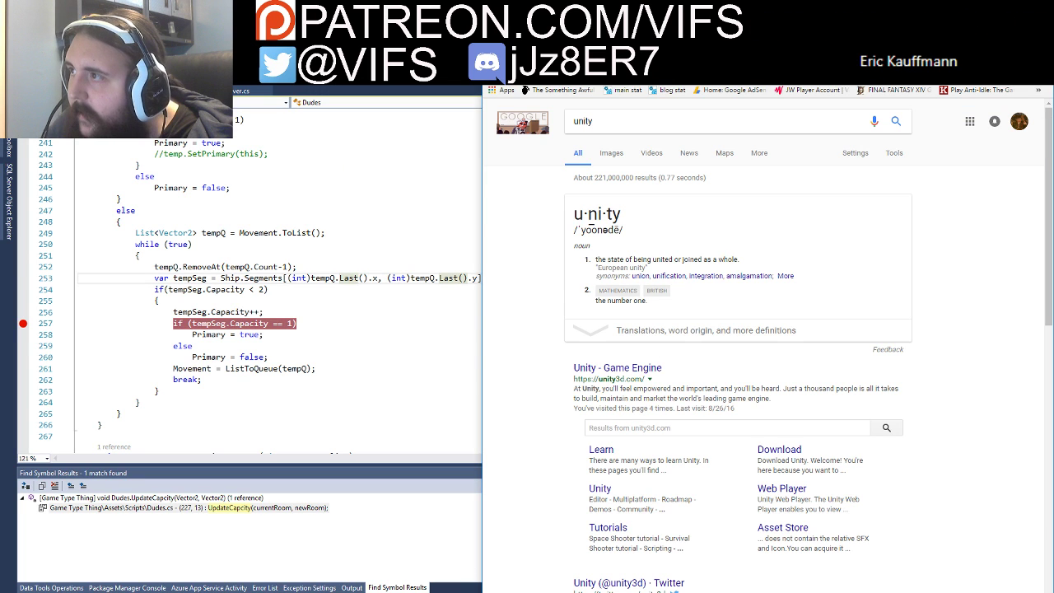
key("ctrl+t")
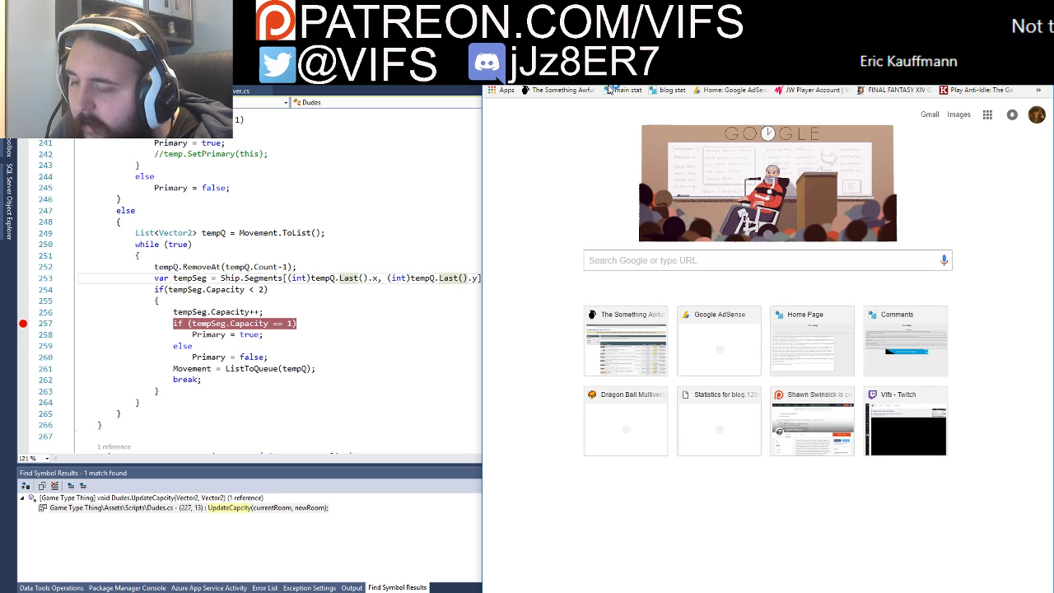
type("break")
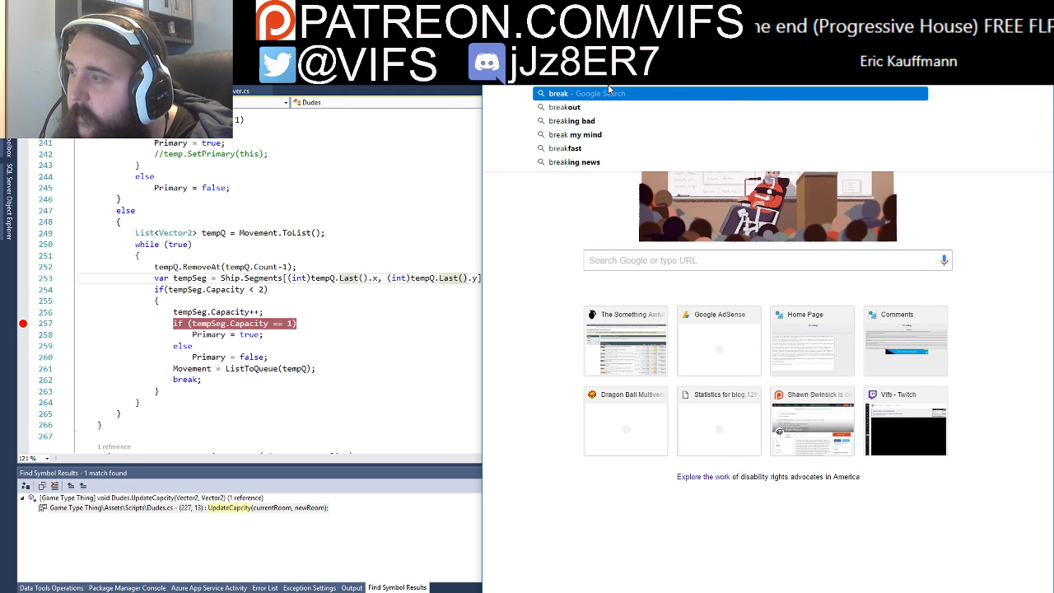
type("point visual studio")
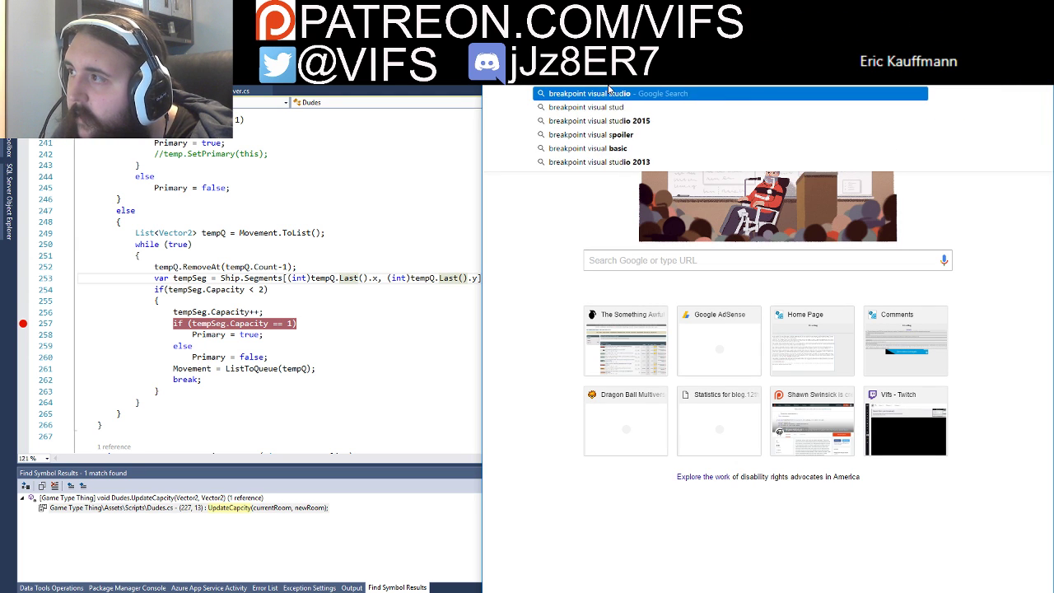
type(" unity")
key("Return")
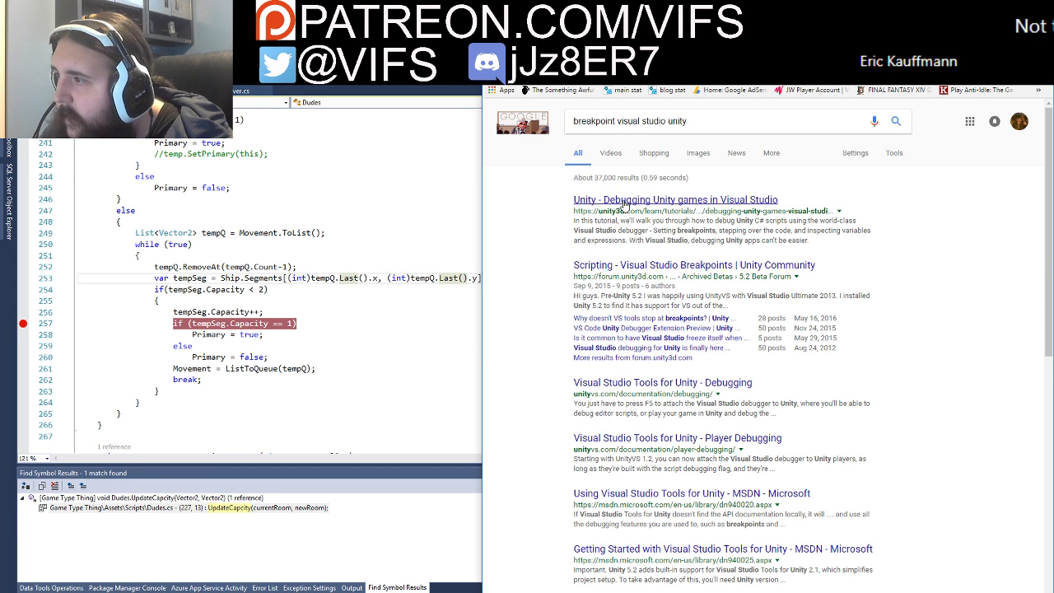
left_click_drag(481, 279, 398, 289)
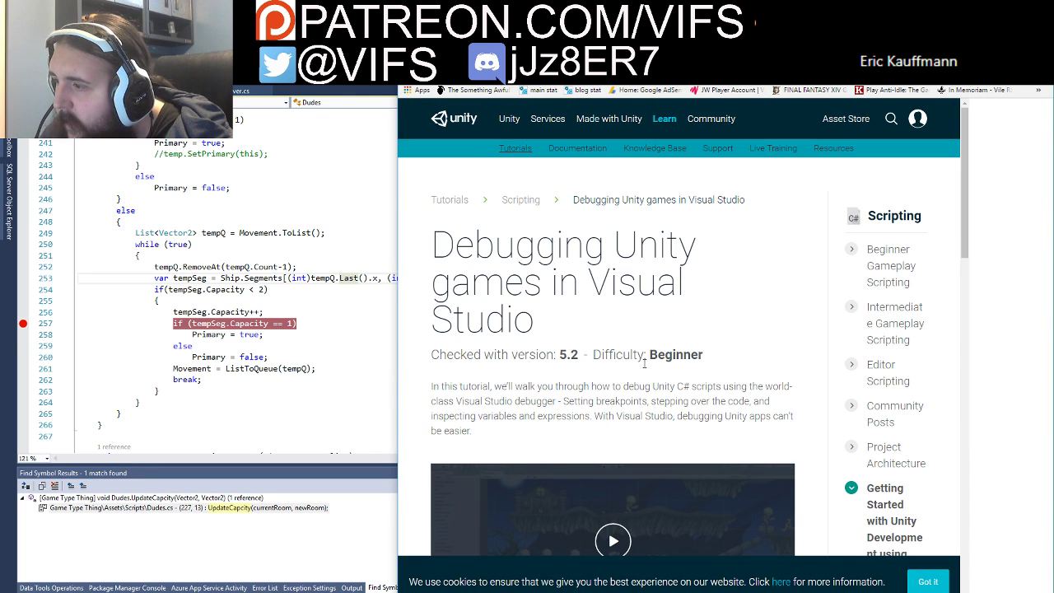
scroll(416, 467, "down", 4)
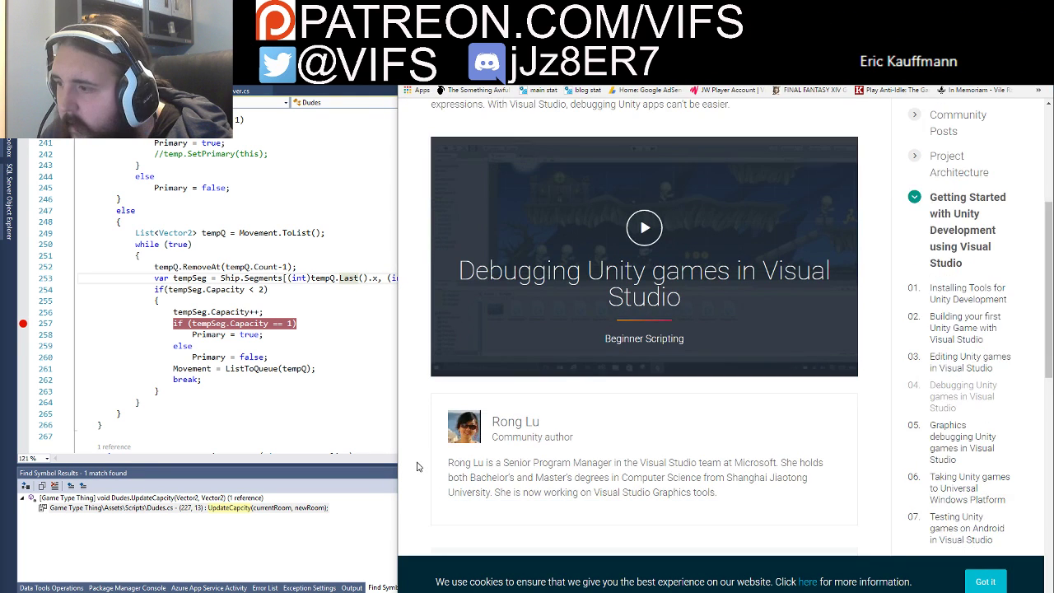
scroll(765, 404, "down", 3)
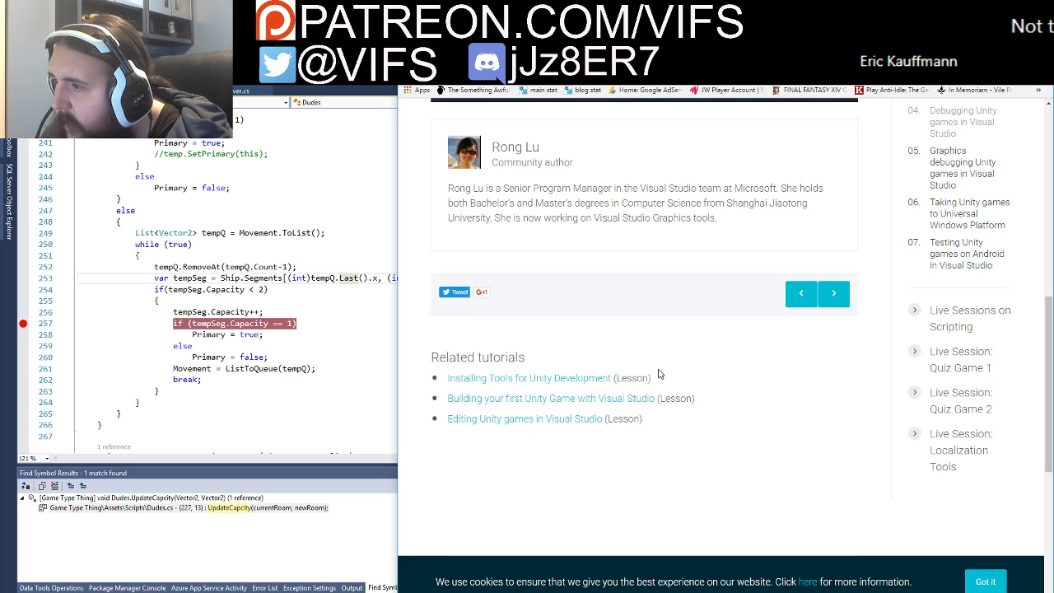
scroll(664, 396, "up", 4)
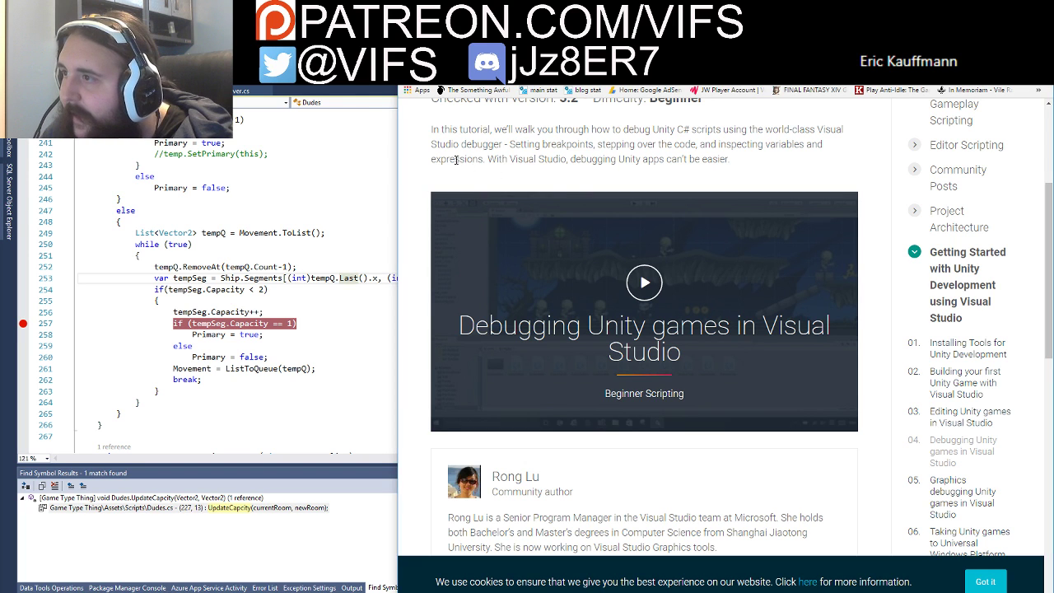
scroll(517, 188, "up", 1)
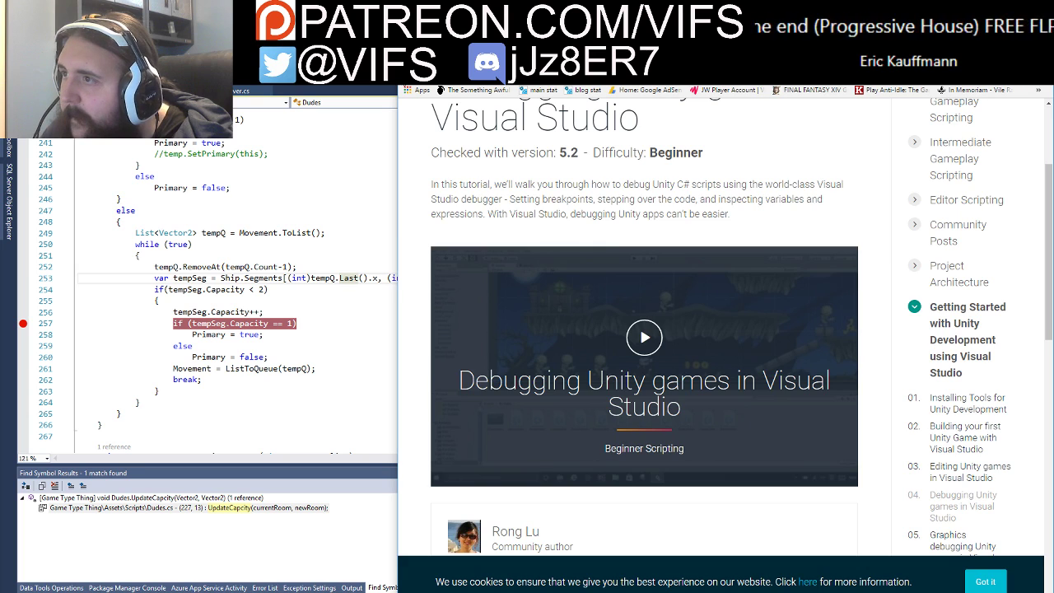
key("alt+Left")
Step: Search 'visual studio attach debug unity' and open the 'Attach to Unity does not work' thread
left_click(567, 121)
key("ctrl+a")
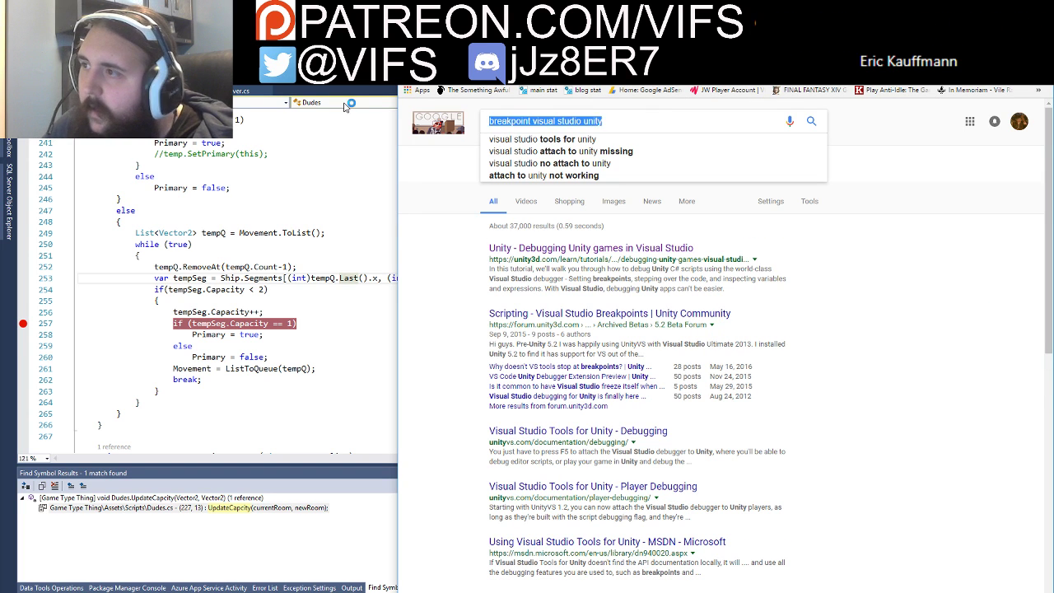
key("Return")
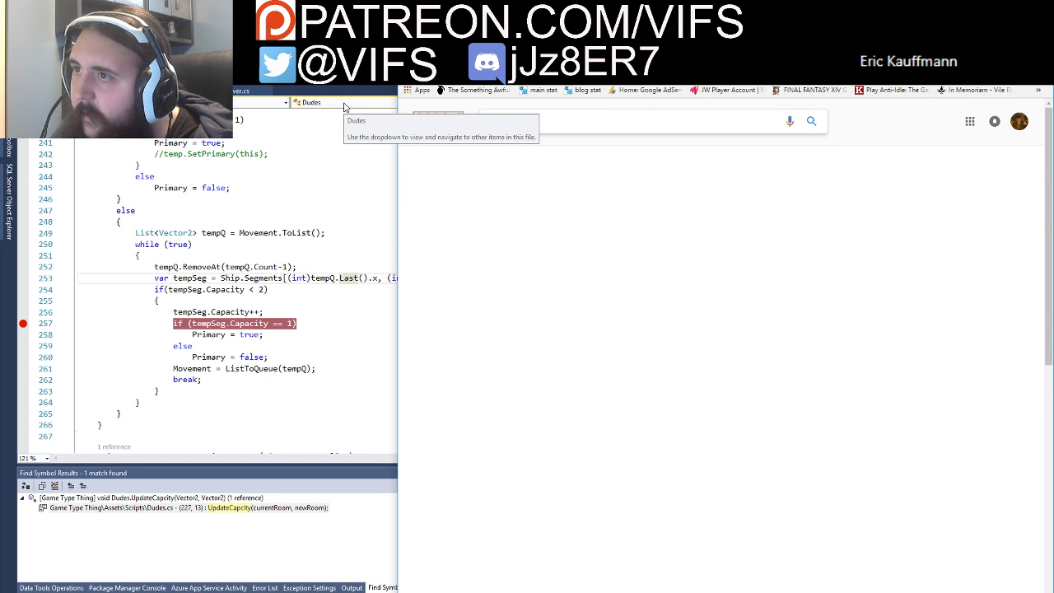
type("visual studi")
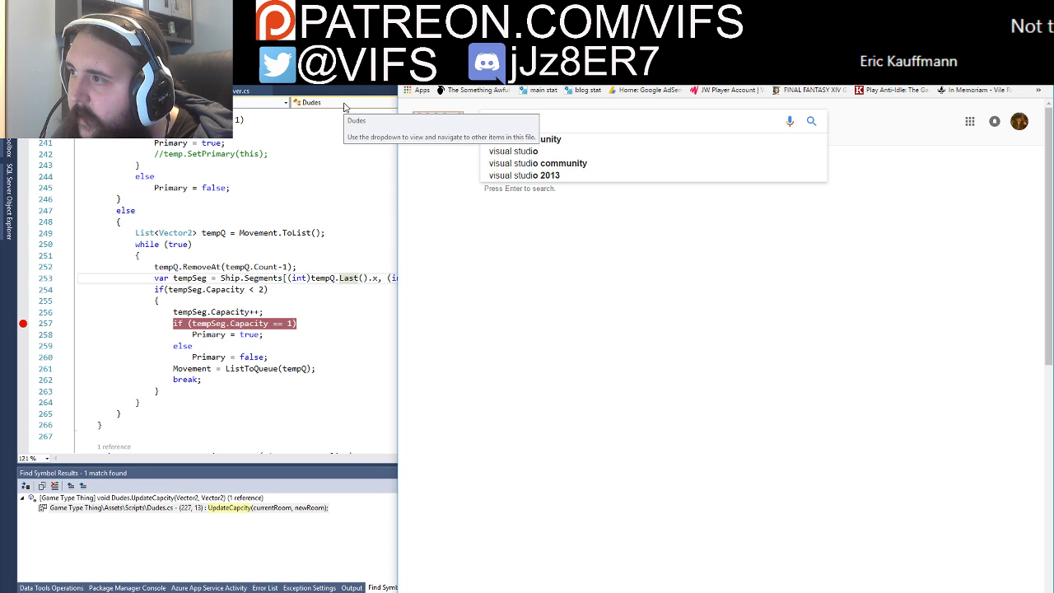
type("o attach brea")
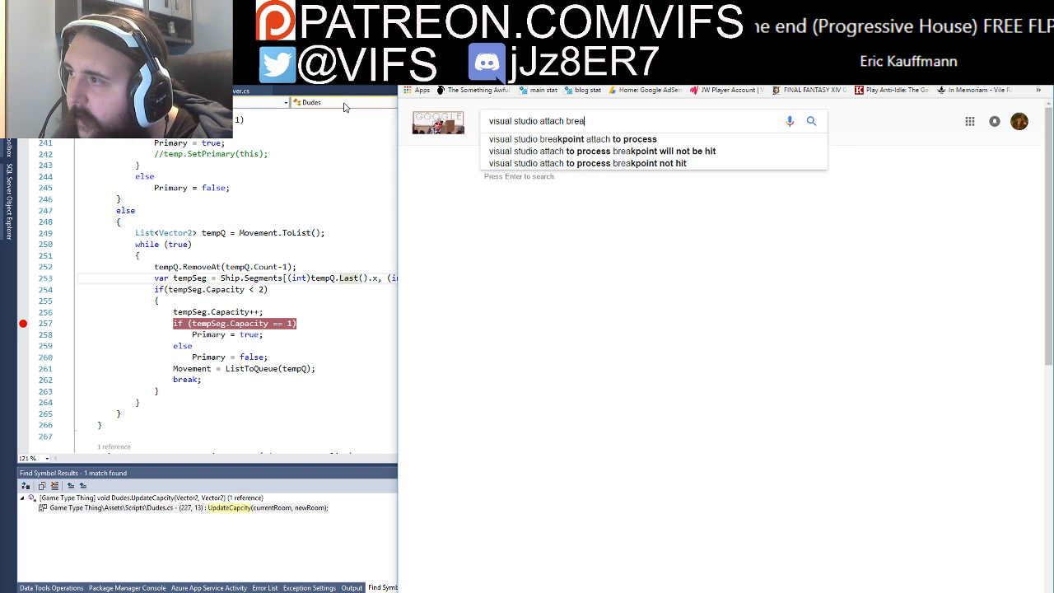
key("BackSpace")
key("BackSpace")
key("BackSpace")
key("BackSpace")
type("debug ")
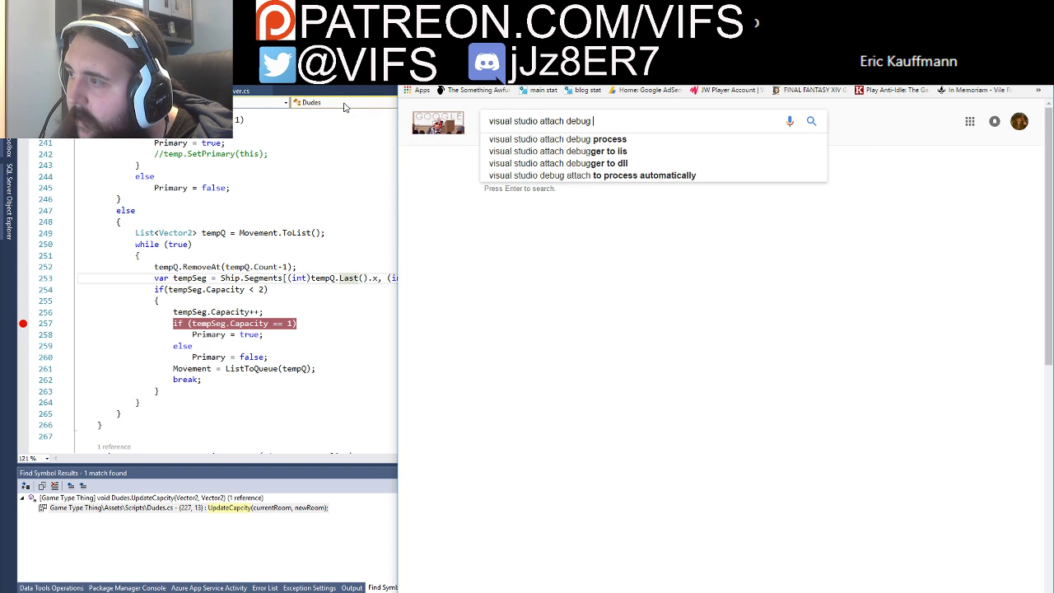
type("unity")
key("Return")
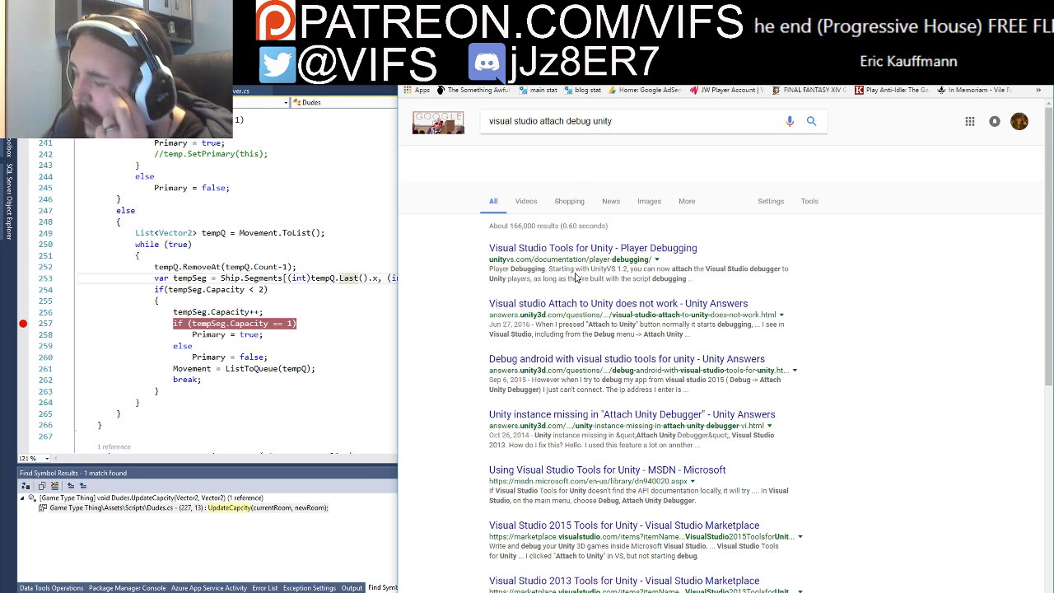
left_click(576, 303)
Step: Copy 'VS tools for Unity' from the best answer, search it in a new tab, then return to Visual Studio
scroll(612, 392, "down", 2)
scroll(482, 388, "down", 1)
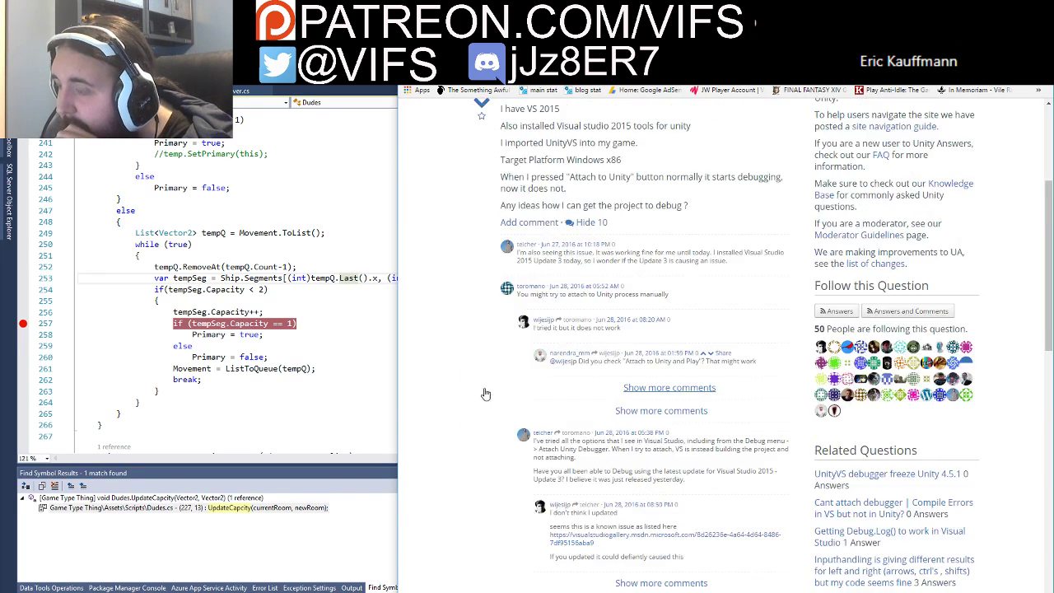
scroll(474, 335, "up", 2)
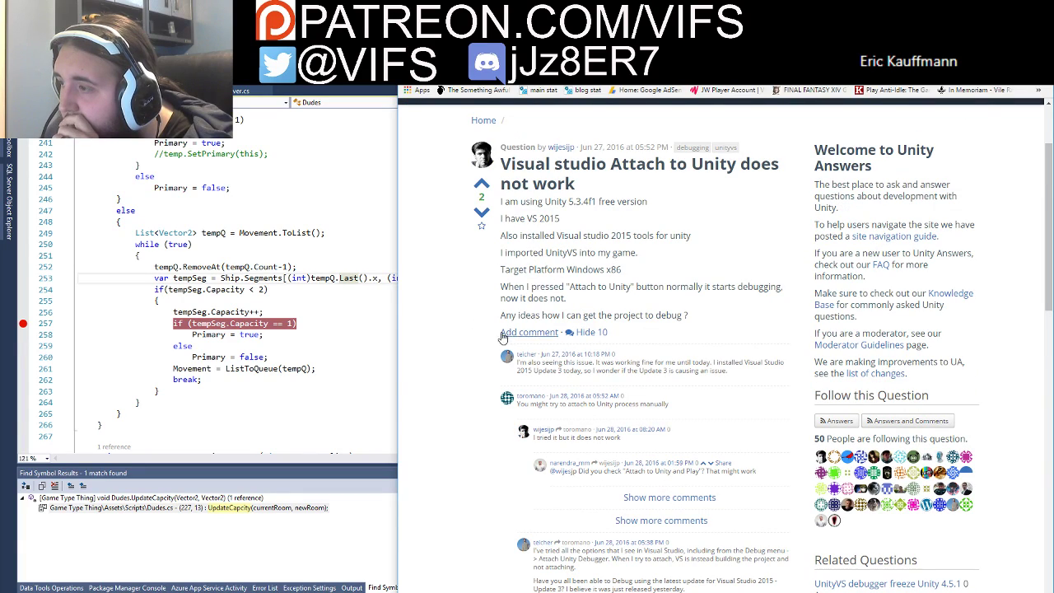
scroll(486, 358, "down", 3)
scroll(473, 364, "down", 2)
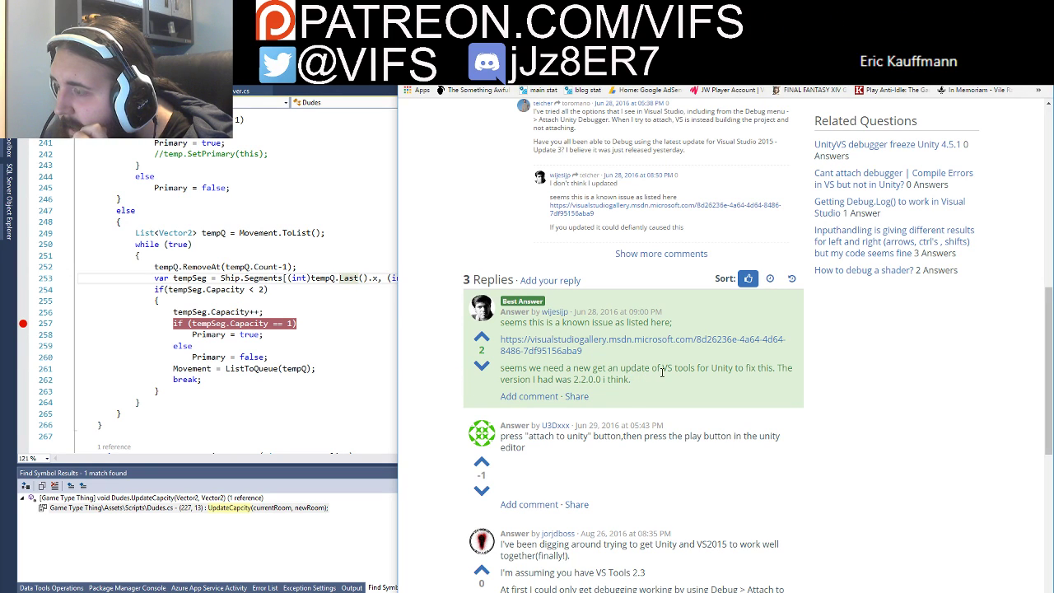
left_click_drag(663, 368, 734, 368)
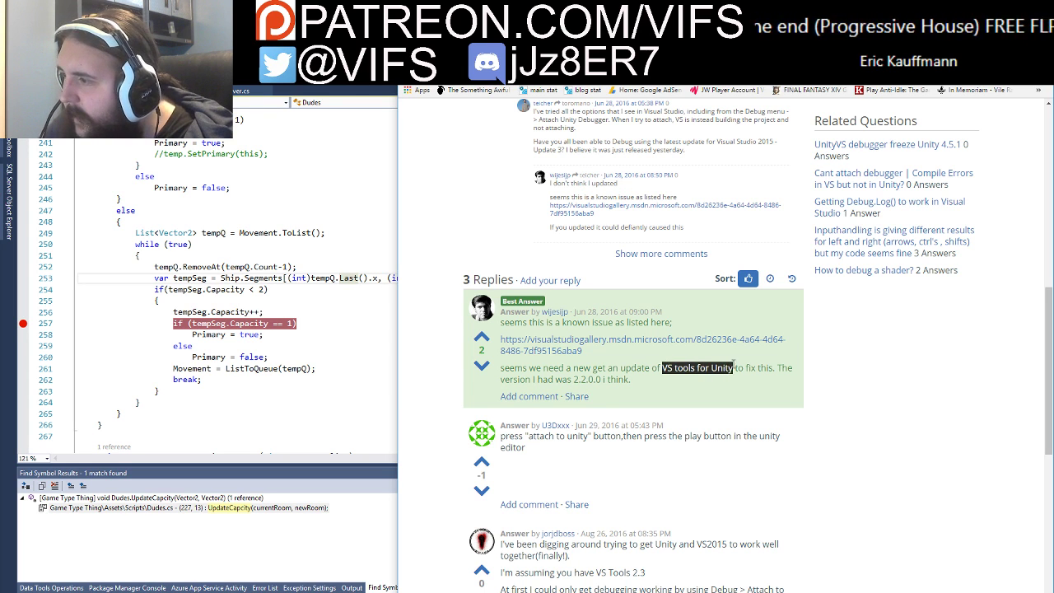
key("ctrl+c")
key("ctrl+t")
key("ctrl+v")
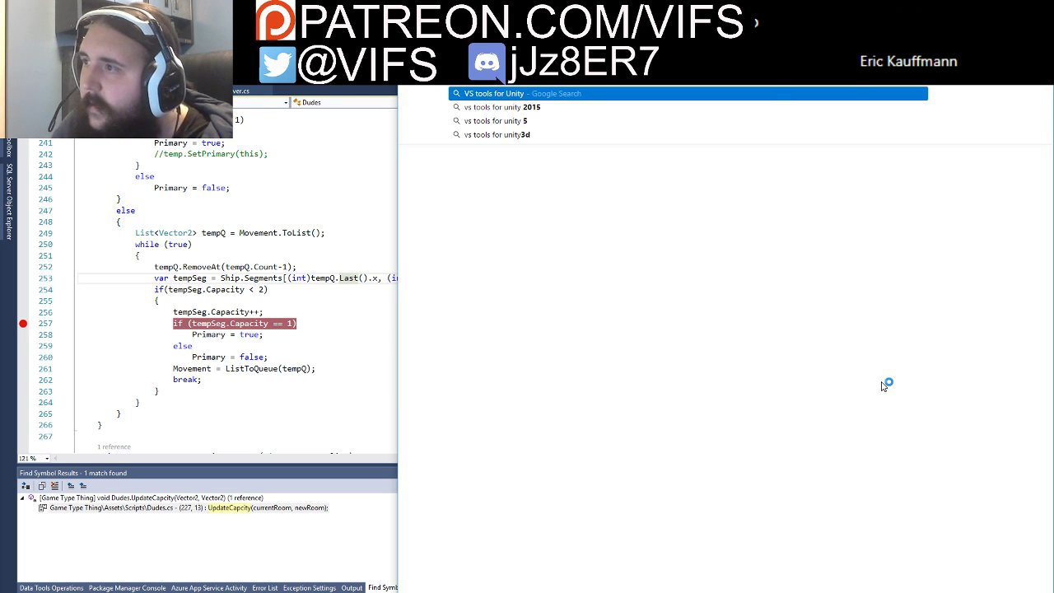
key("Return")
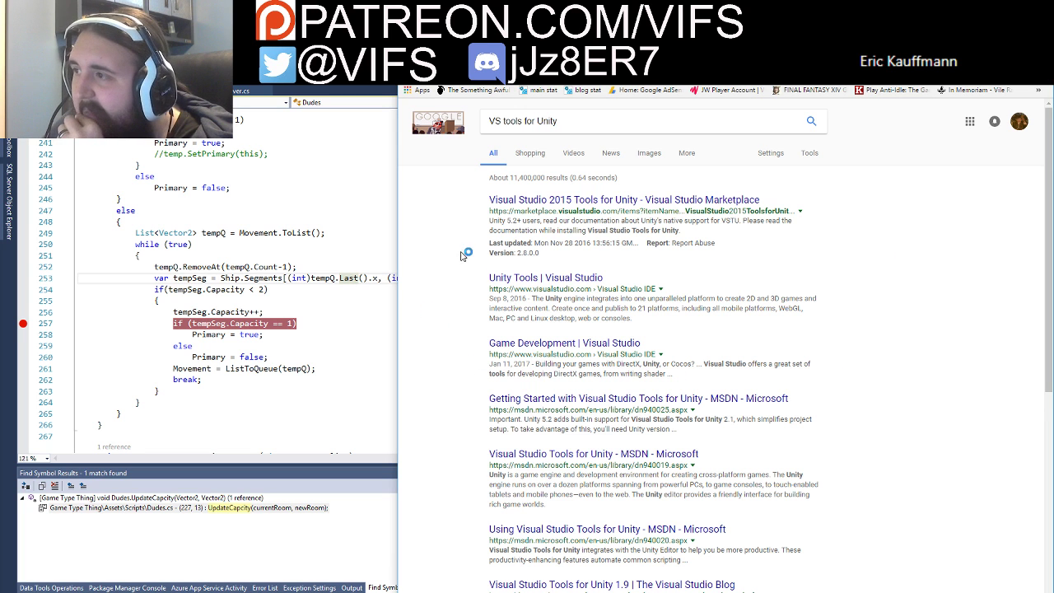
left_click(326, 323)
Step: Remove the line 257 breakpoint, review lines 257–261, and return to the VS tools for Unity results
left_click(23, 323)
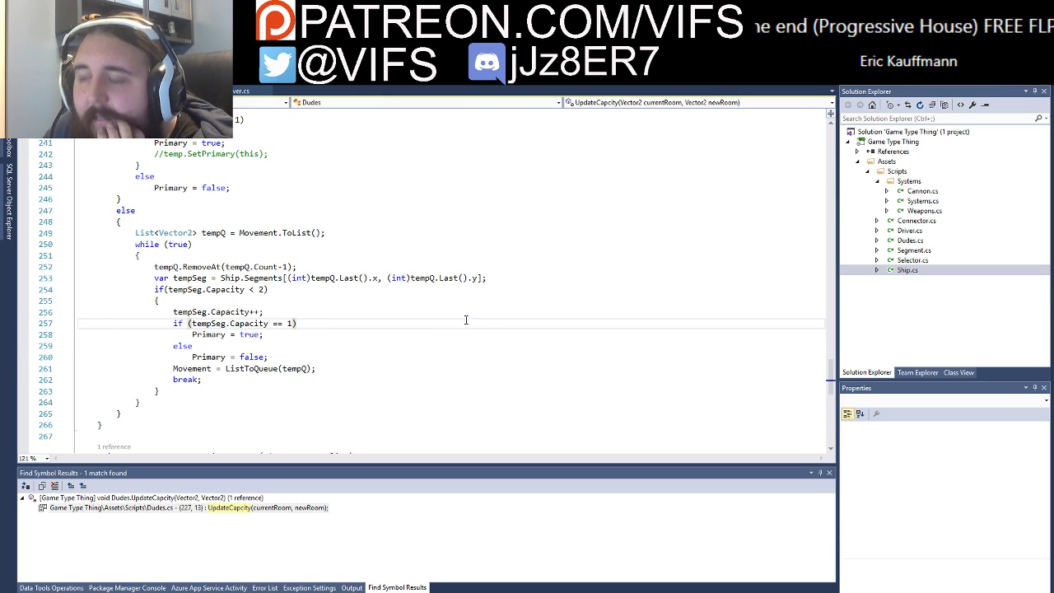
scroll(465, 319, "up", 2)
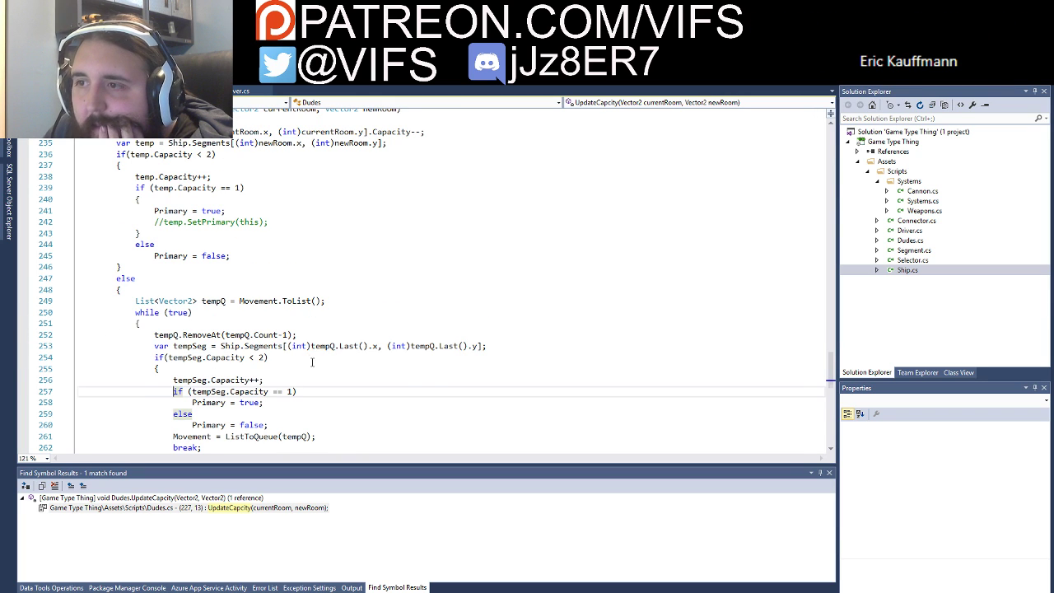
scroll(312, 362, "up", 1)
scroll(312, 363, "down", 2)
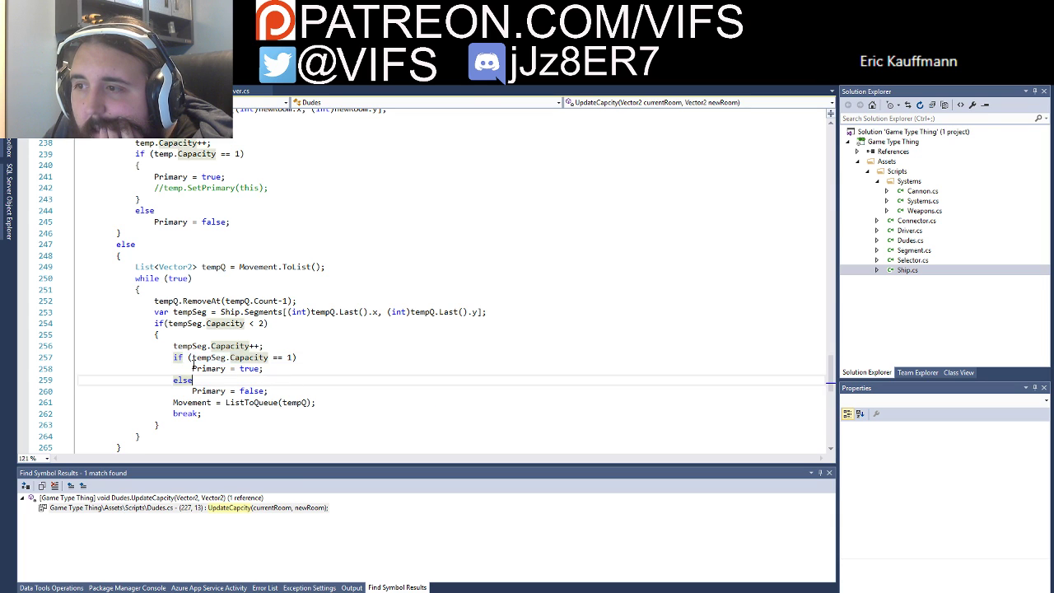
mouse_move(188, 356)
left_mouse_down()
mouse_move(231, 368)
mouse_move(79, 368)
left_mouse_up()
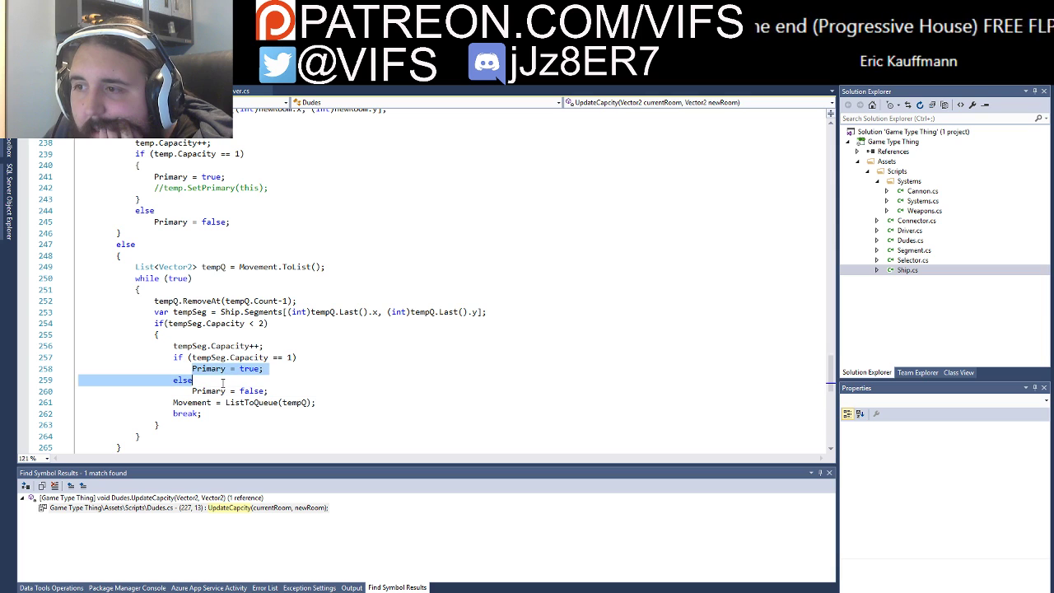
left_click(435, 398)
key("Left")
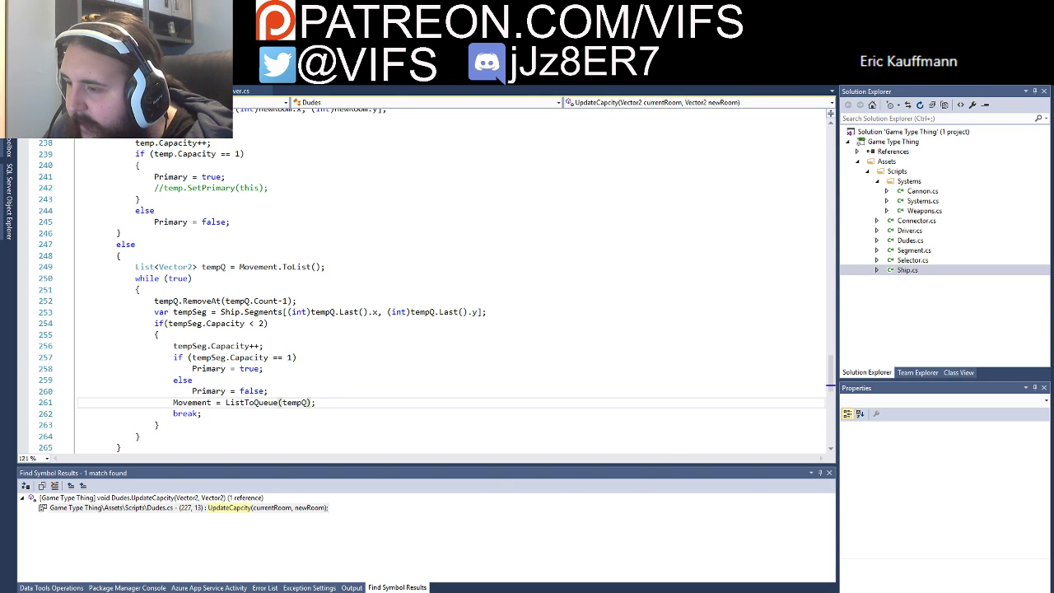
key("alt+Tab")
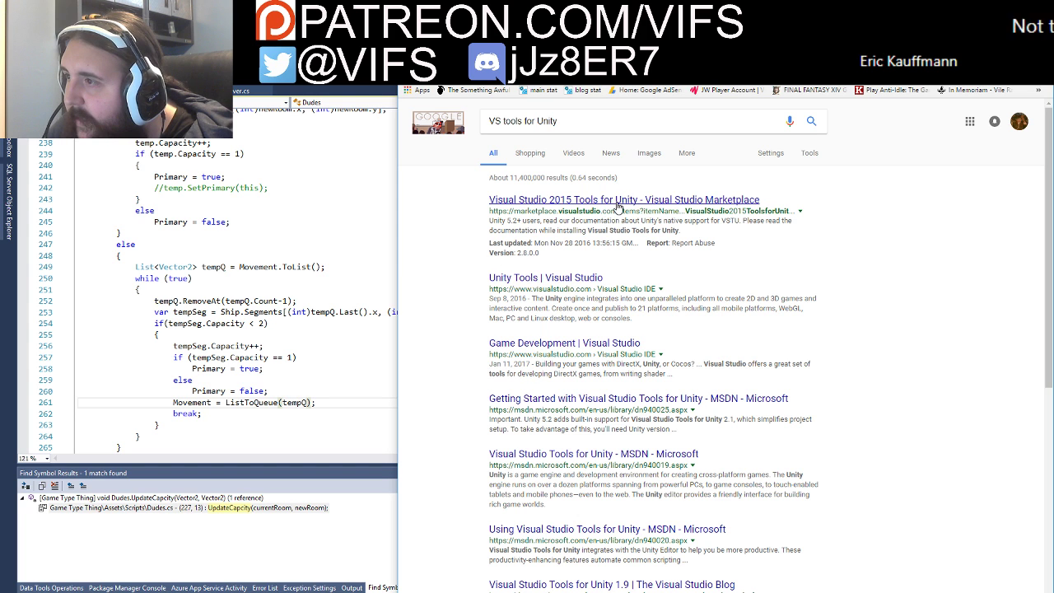
Step: Follow the answer's link to the VSTU 2015 Marketplace page and download vstu2015.msi
left_click(610, 203)
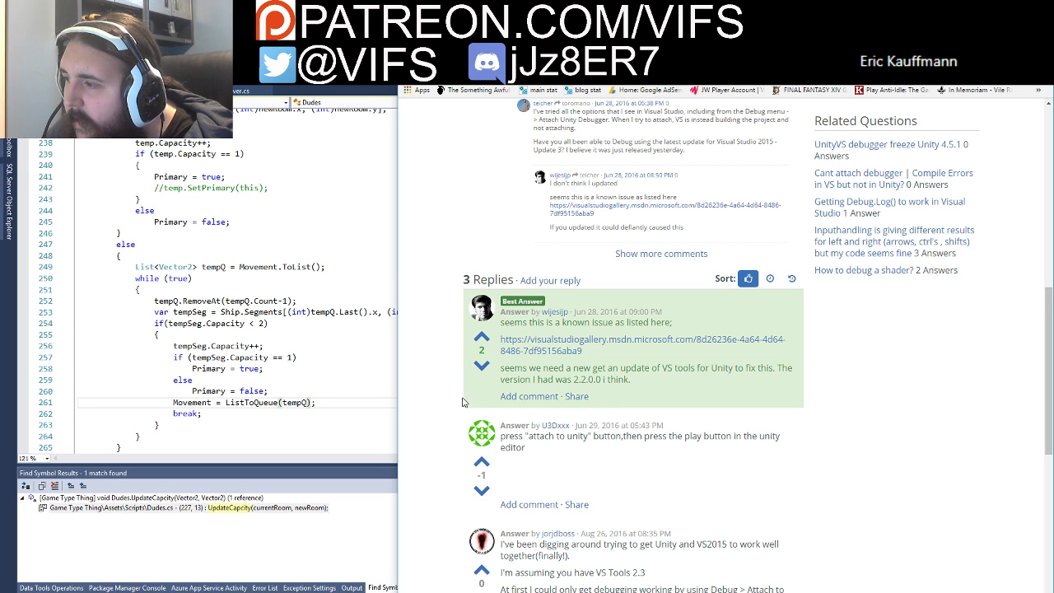
scroll(453, 406, "down", 1)
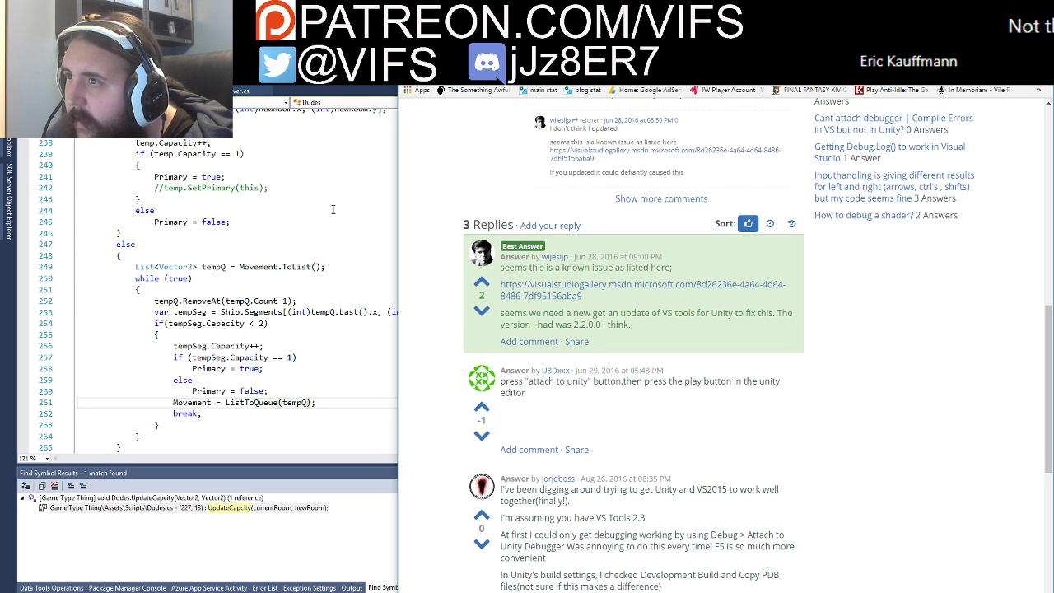
left_click(579, 293)
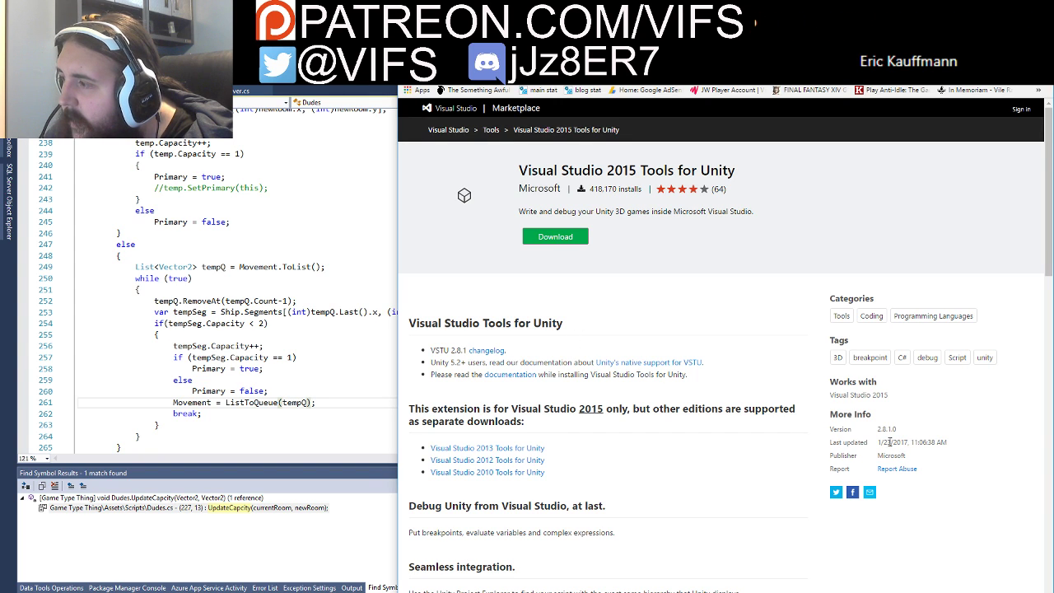
left_click(550, 245)
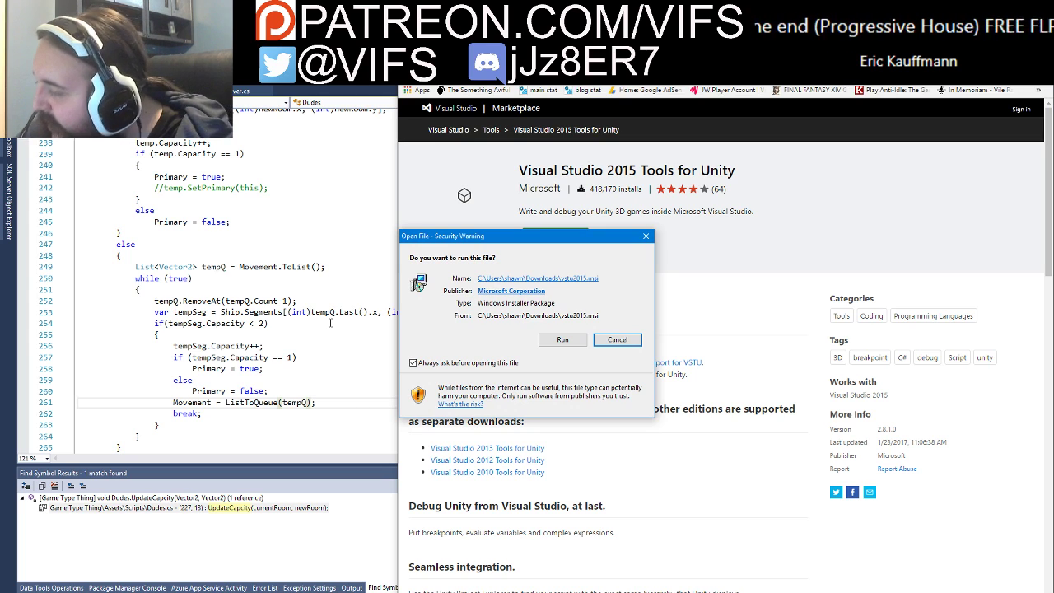
Step: Run the Visual Studio 2015 Tools for Unity installer and start a Repair, letting setup close applications
left_click(558, 340)
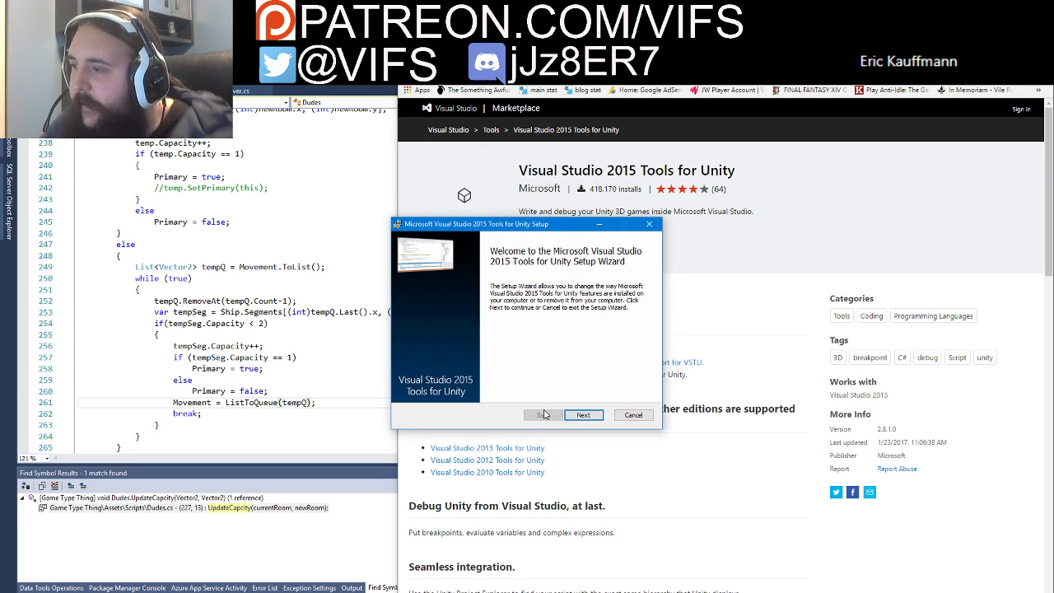
left_click(582, 416)
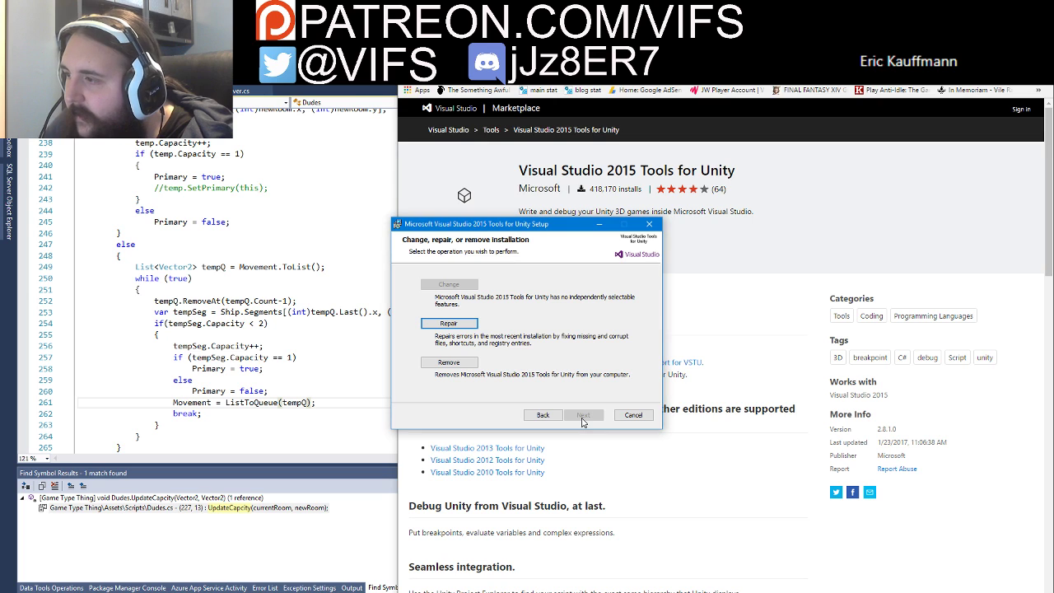
left_click(449, 322)
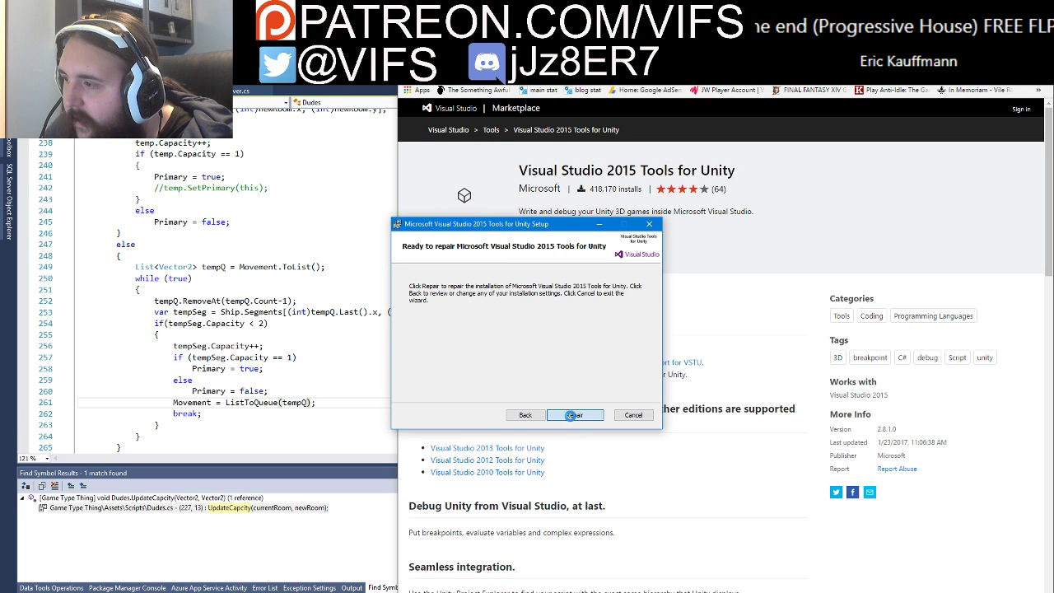
left_click(573, 415)
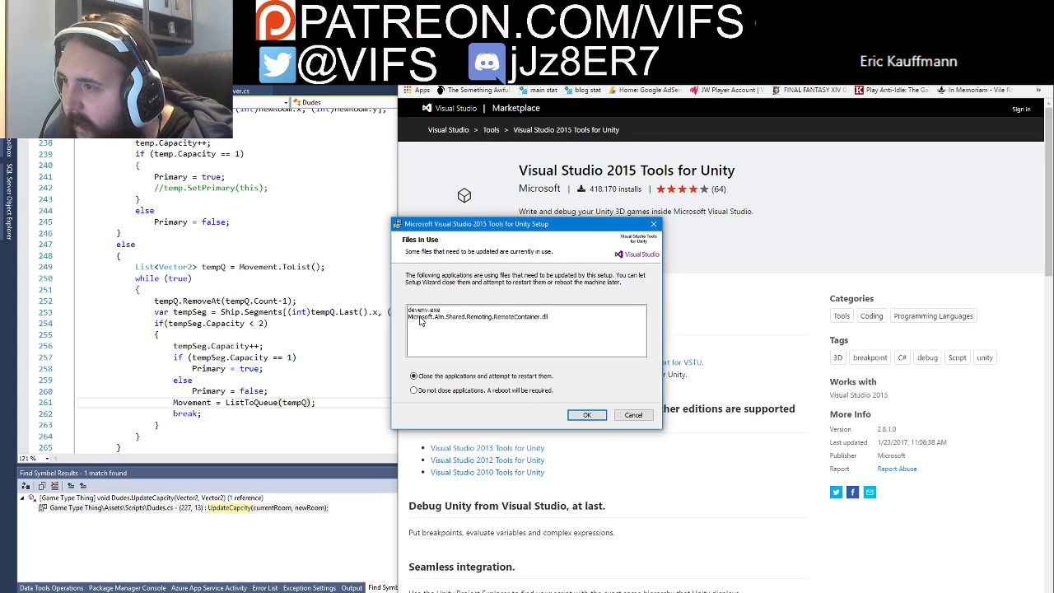
left_click(588, 415)
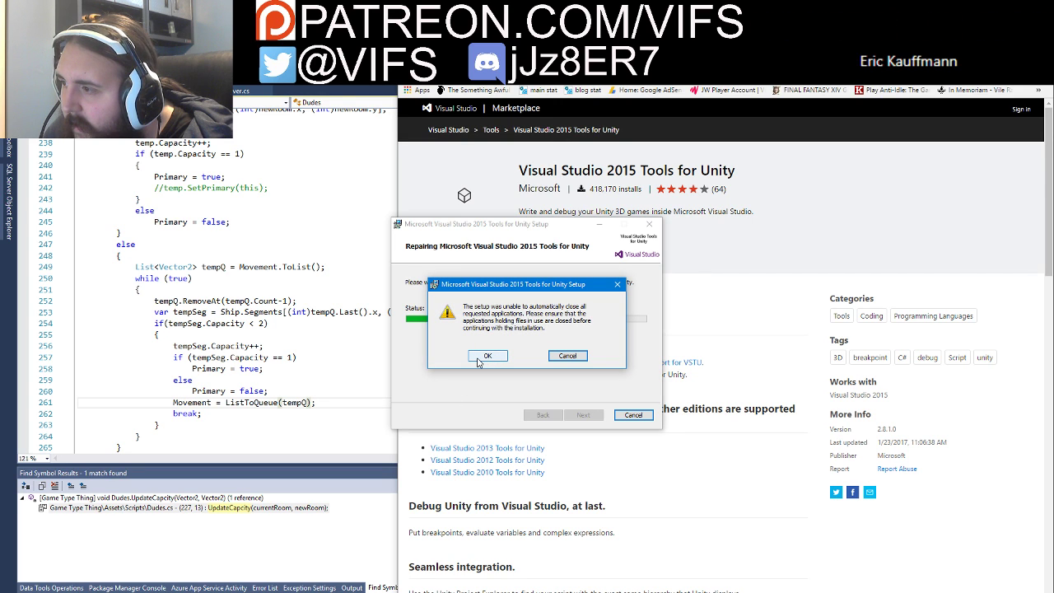
Step: Look over Segment.cs and Ship.cs in Visual Studio, then return to the setup warning
key("alt+Tab")
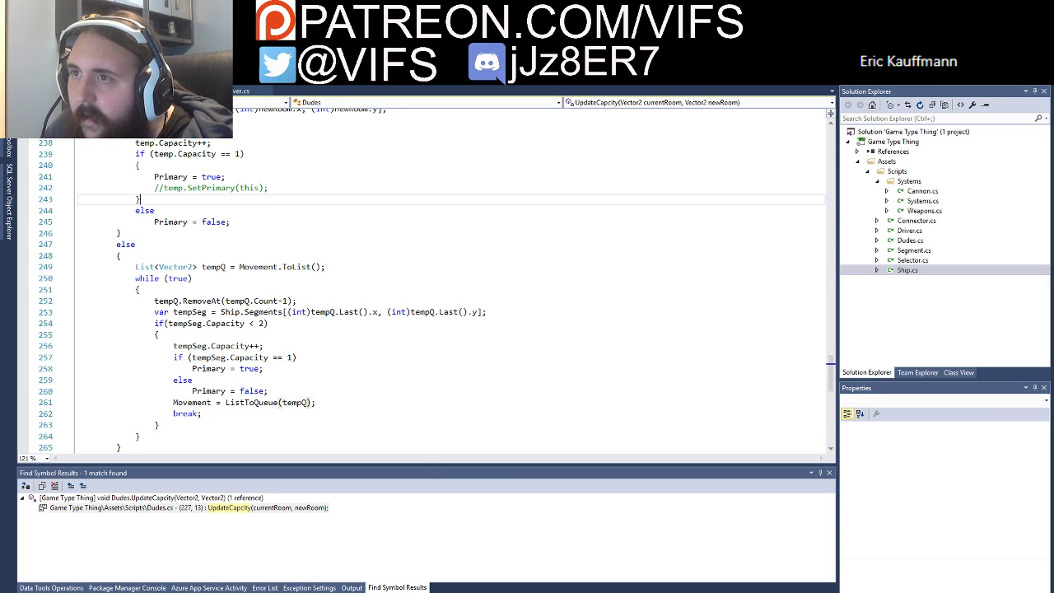
key("ctrl+Tab")
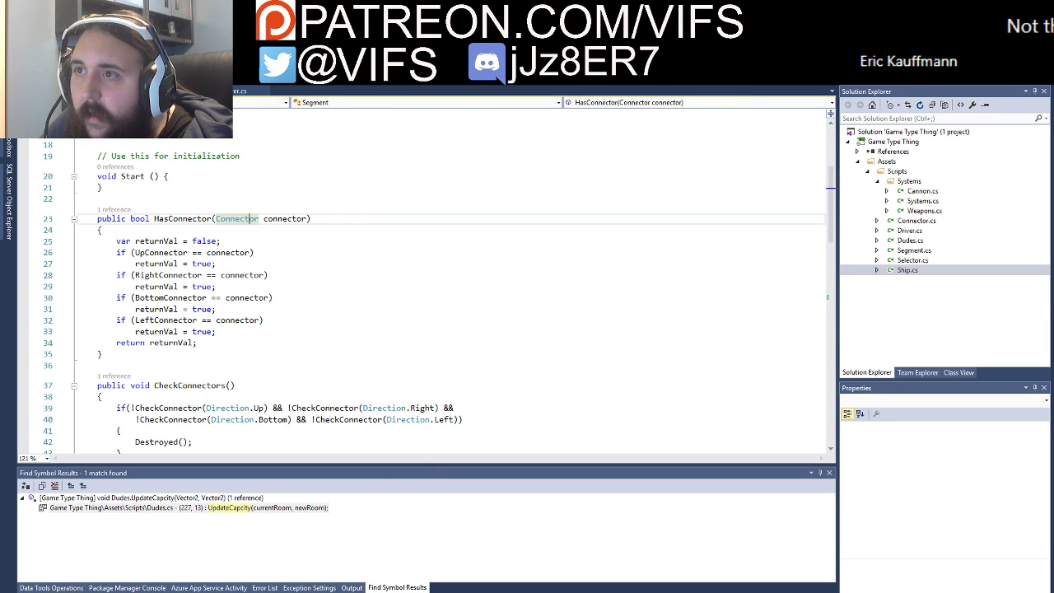
key("ctrl+Tab")
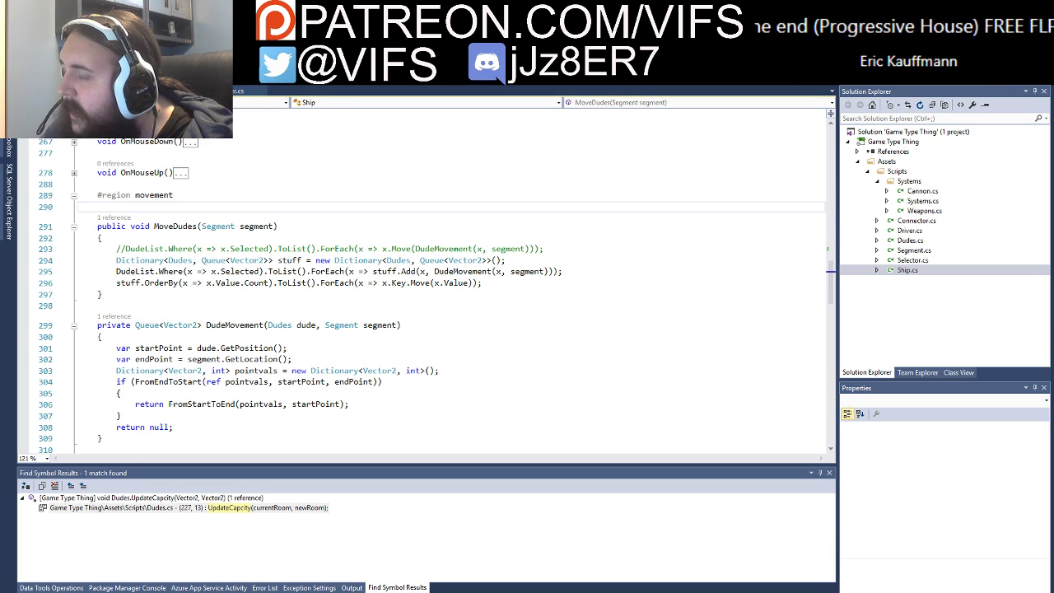
key("alt+Tab")
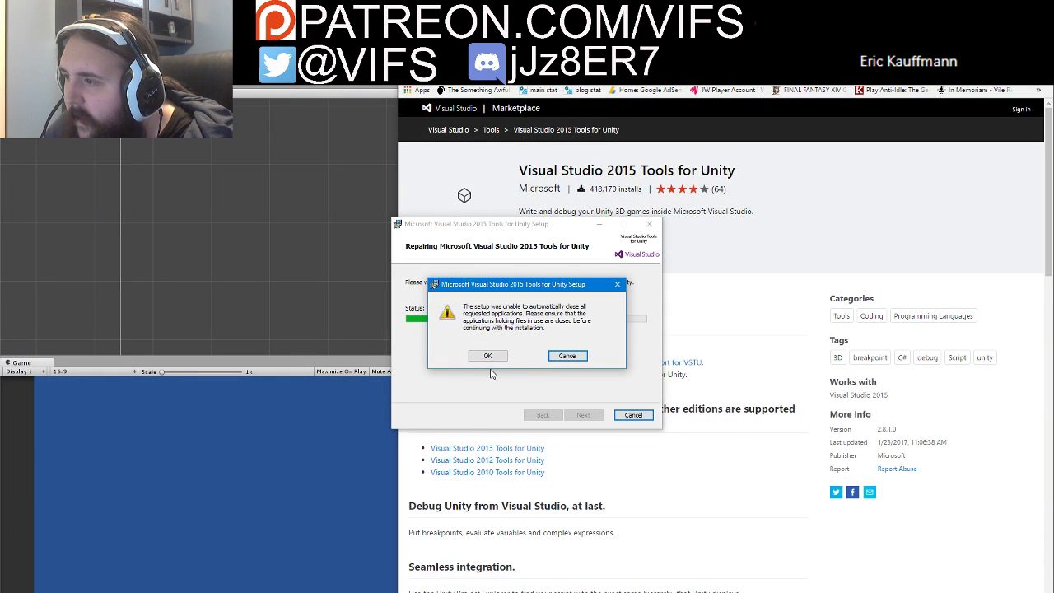
Step: Let the Tools for Unity repair complete, finish the wizard, decline the restart, and return to Unity
left_click(488, 356)
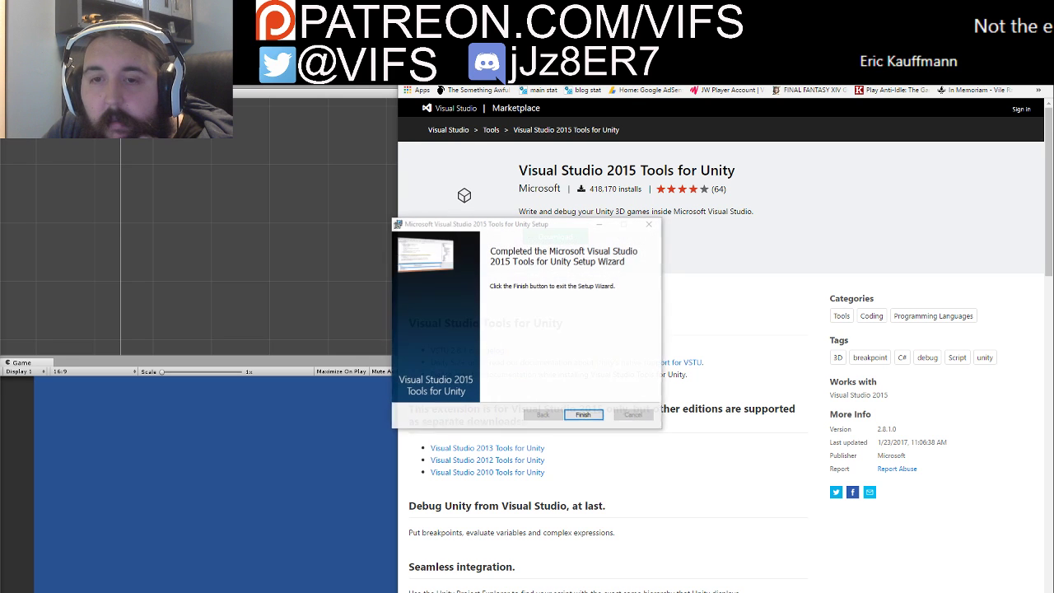
left_click(569, 420)
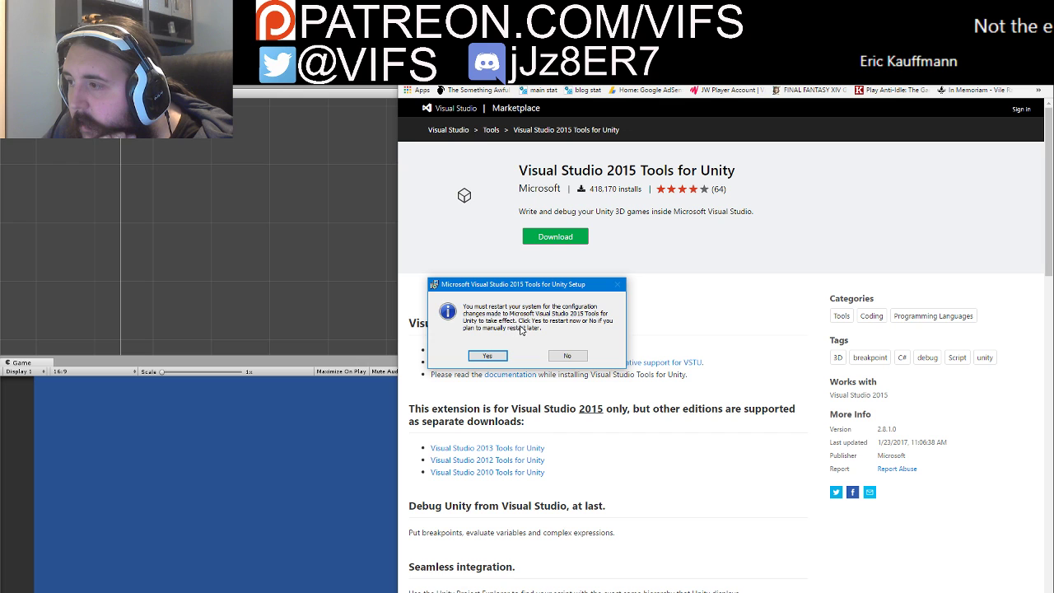
left_click(568, 355)
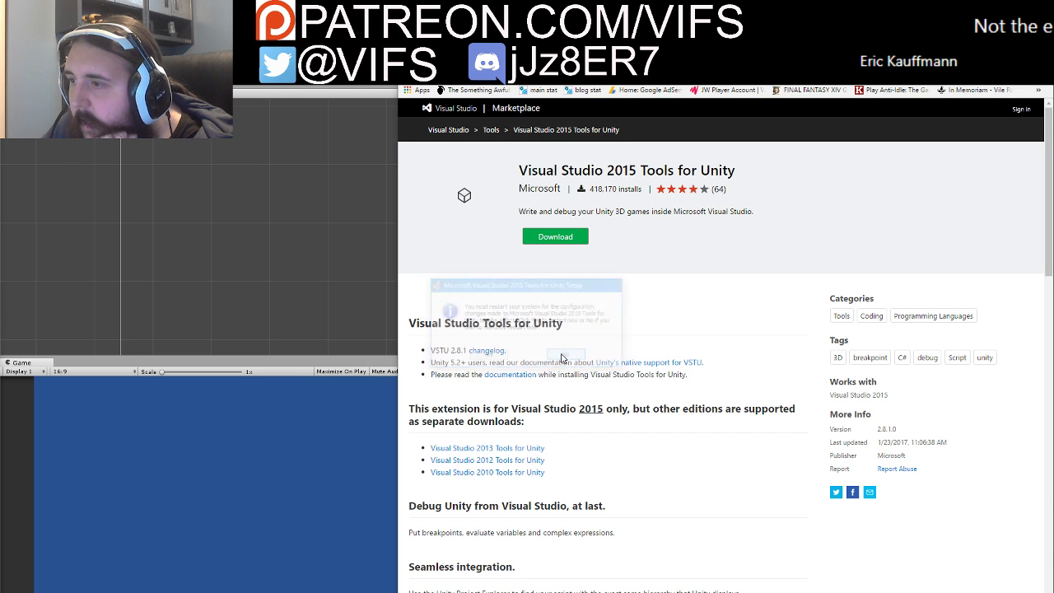
left_click(346, 317)
Step: Open the Systems script in Visual Studio and break on line 256, tempSeg.Capacity++, in UpdateCapcity
double_click(773, 418)
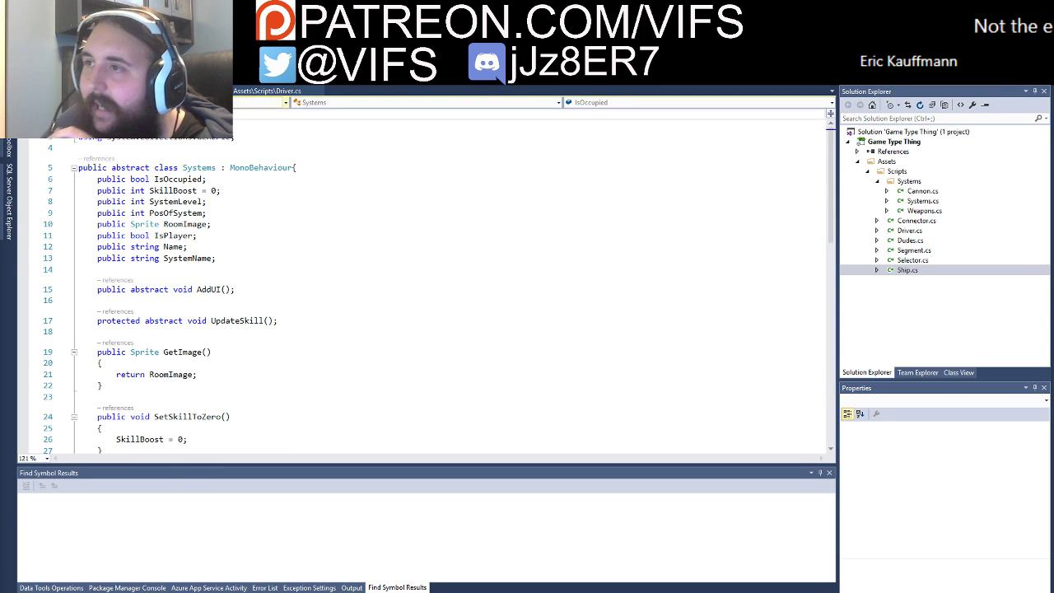
left_click(244, 295)
scroll(243, 292, "down", 9)
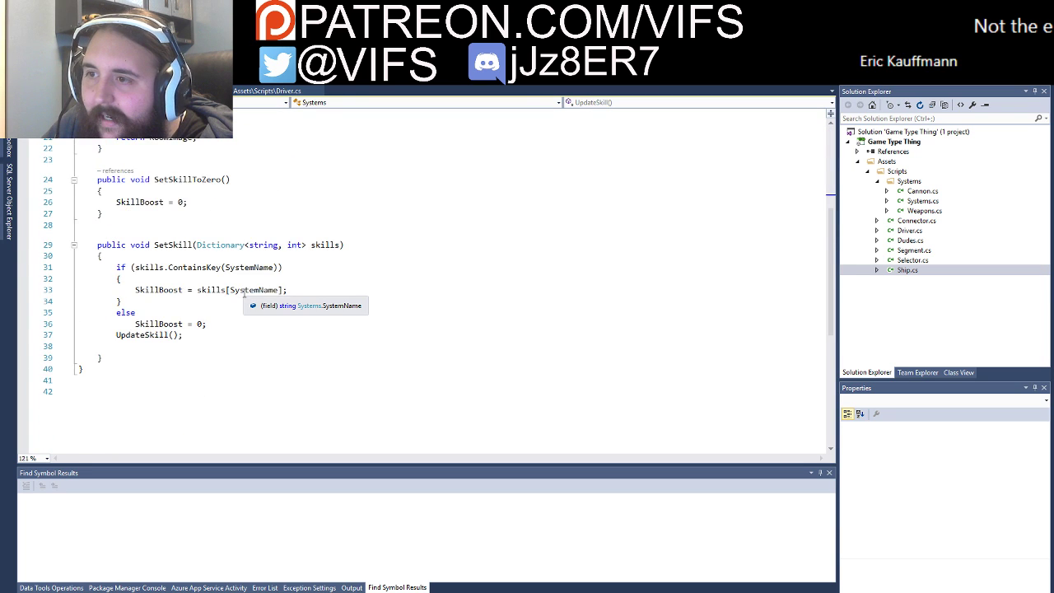
scroll(243, 292, "up", 7)
scroll(47, 313, "down", 20)
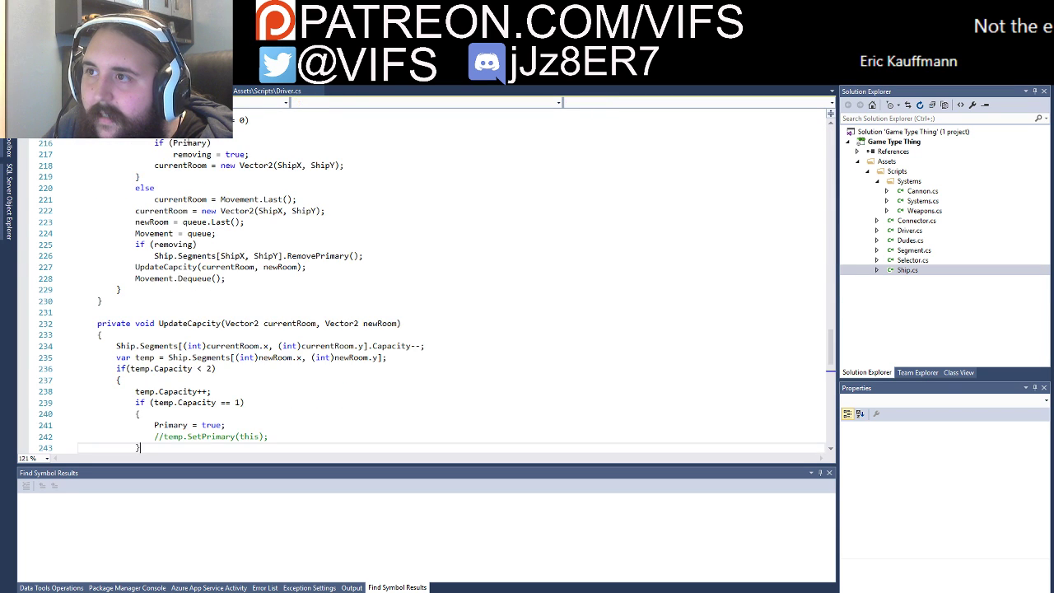
scroll(47, 313, "down", 4)
scroll(47, 313, "down", 6)
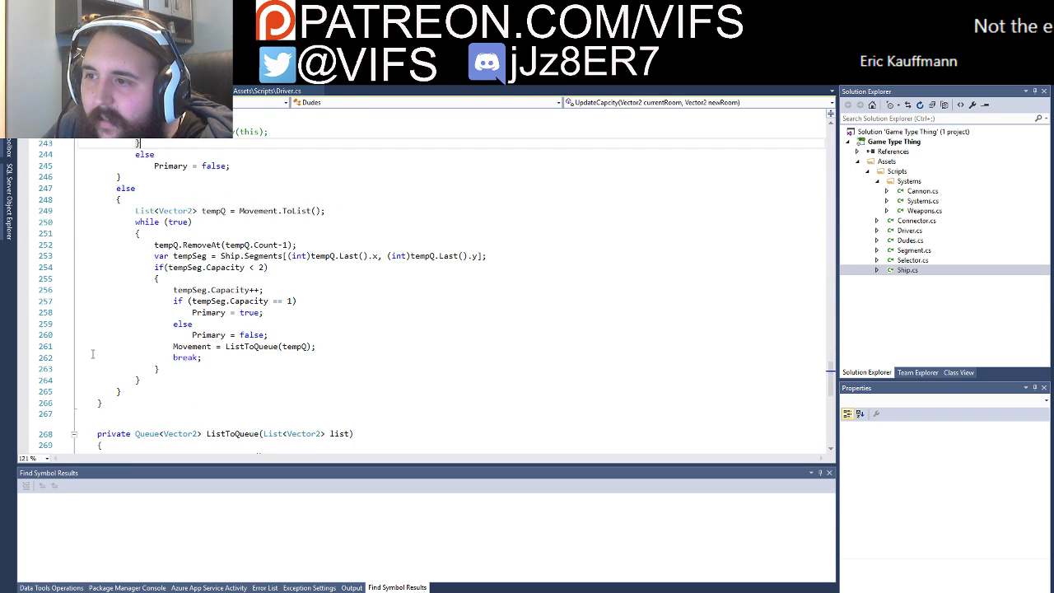
scroll(47, 313, "down", 6)
scroll(100, 330, "up", 6)
scroll(101, 330, "up", 4)
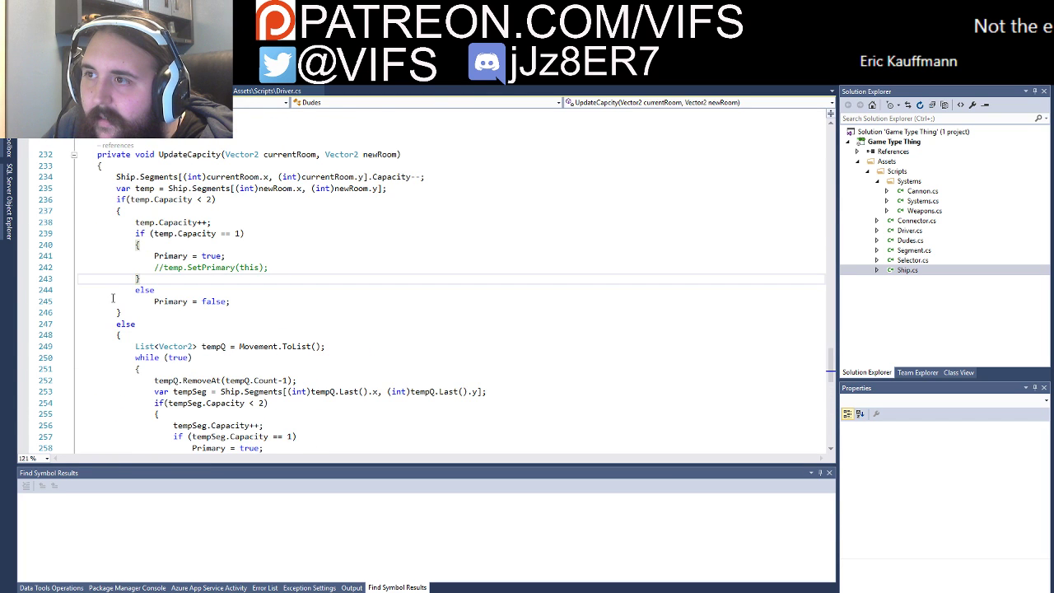
scroll(112, 298, "down", 1)
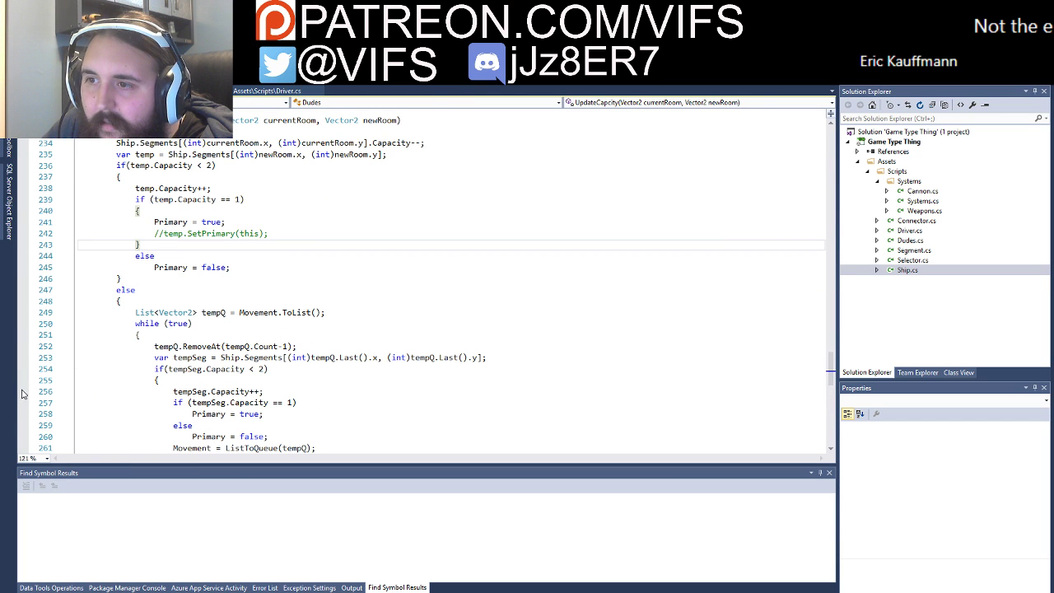
left_click(24, 391)
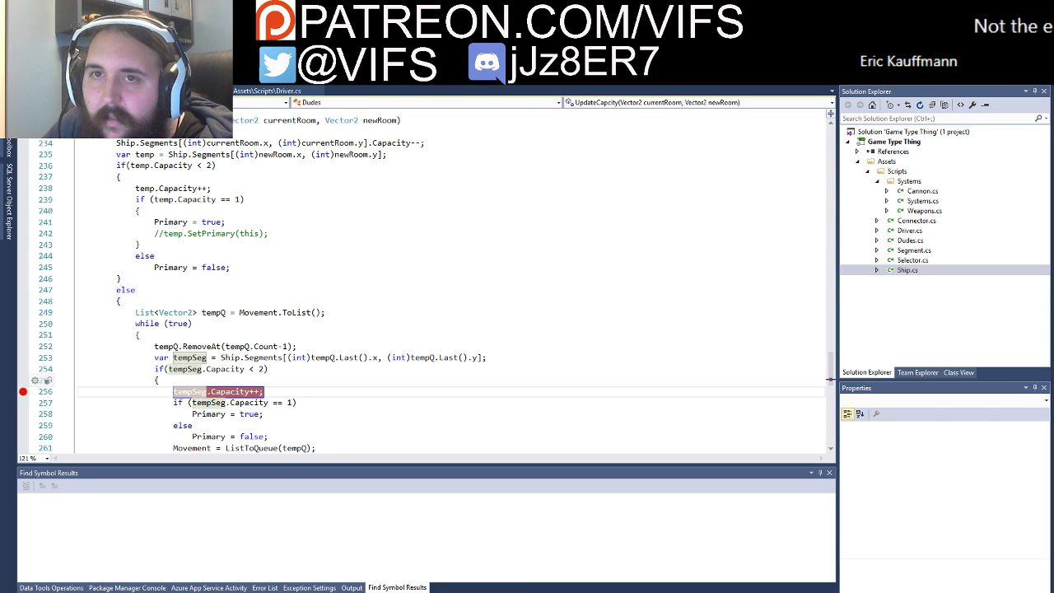
Step: Start debugging Game Type Thing with F5 and switch back to the running Unity game
key("F5")
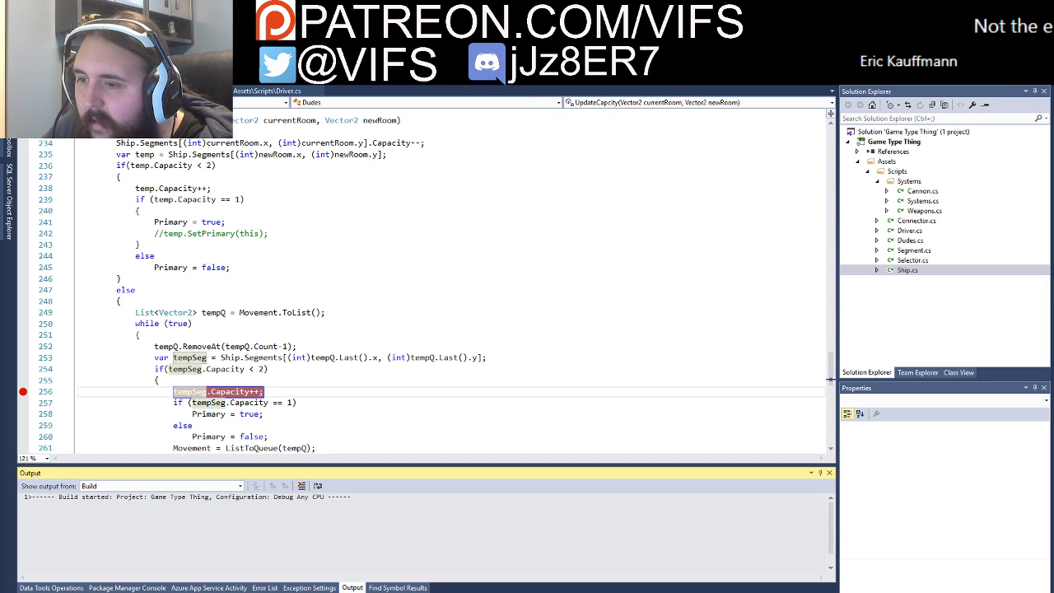
mouse_move(109, 592)
left_click(103, 569)
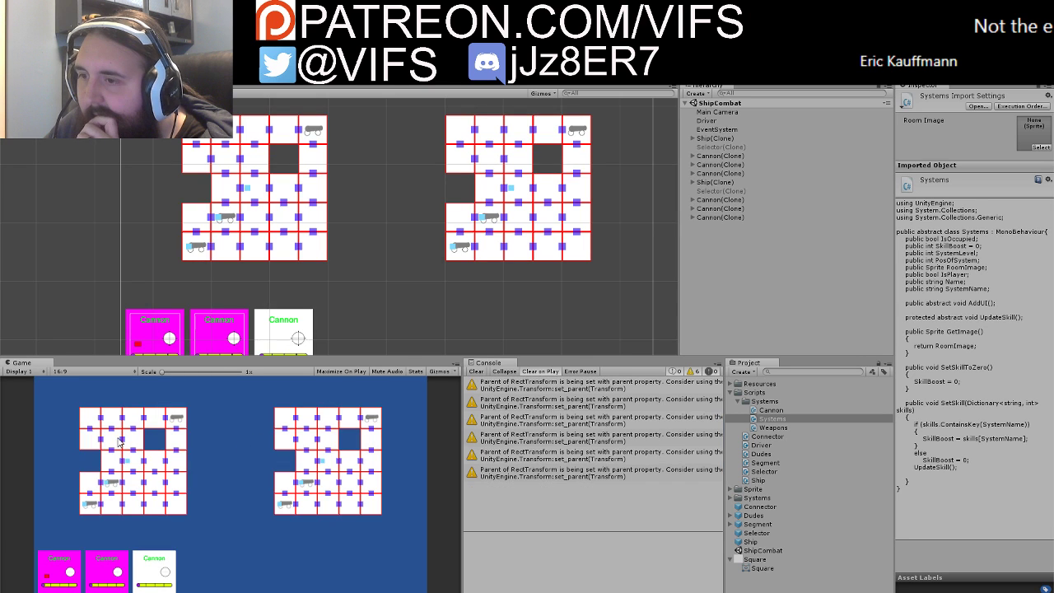
Step: Restart Play mode and move two selected crew members to hit the line 234 breakpoint
left_click(132, 492)
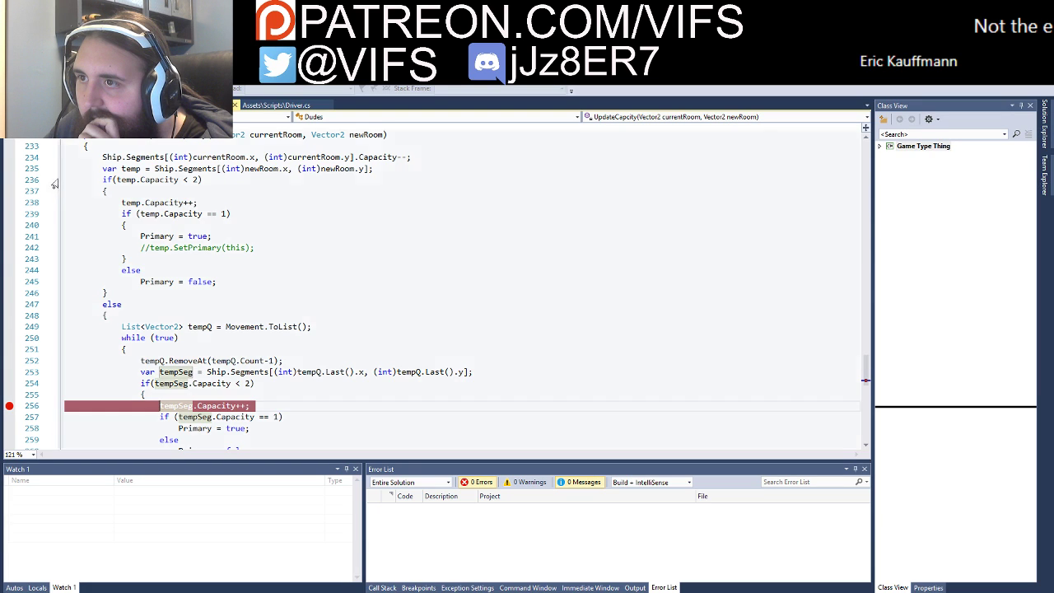
key("alt+Tab")
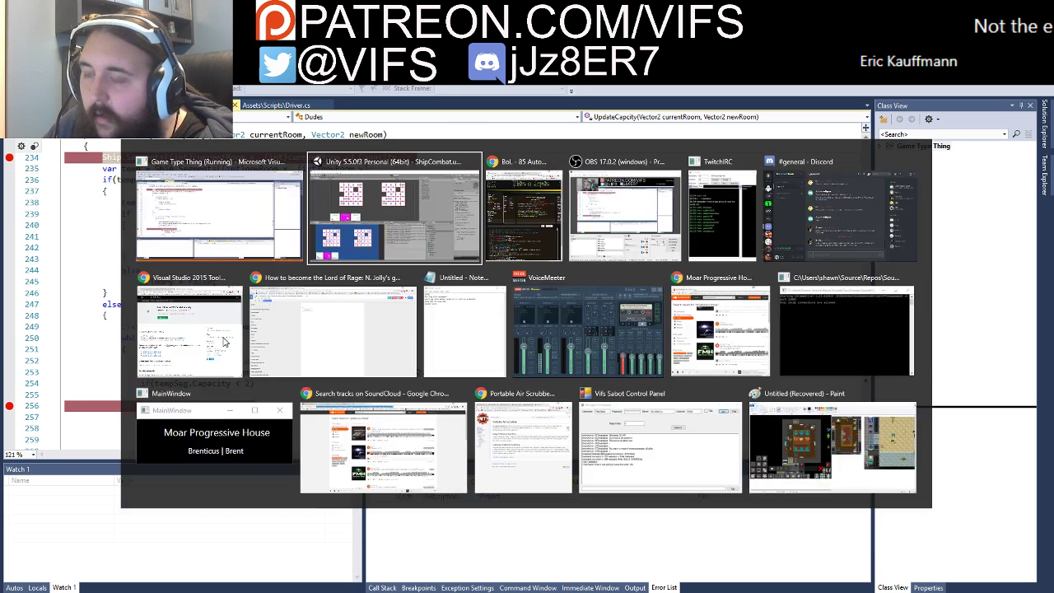
key("ctrl+p")
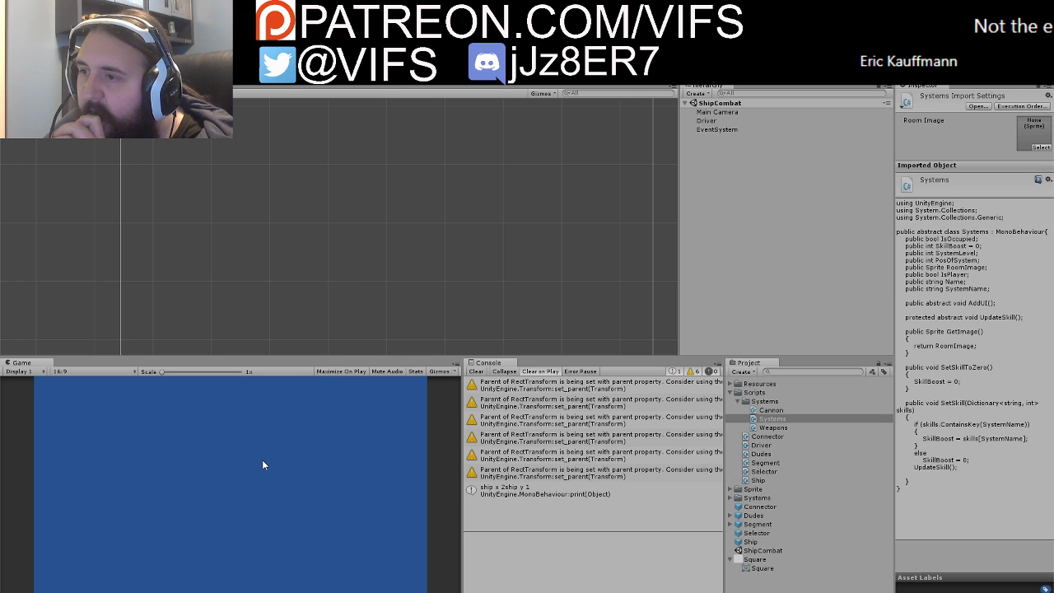
key("ctrl+p")
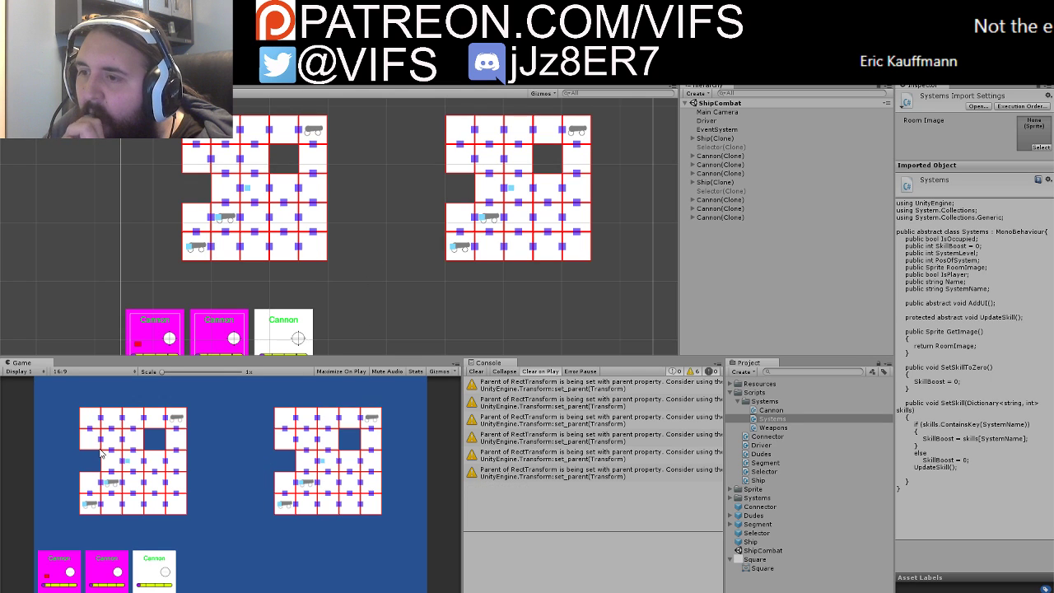
left_click_drag(100, 447, 147, 492)
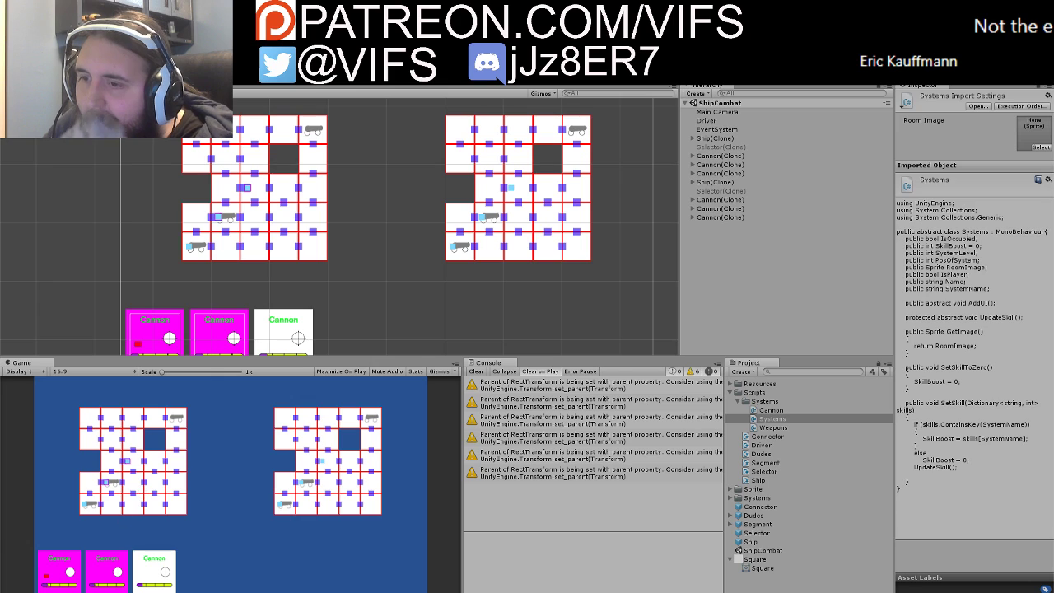
right_click(142, 488)
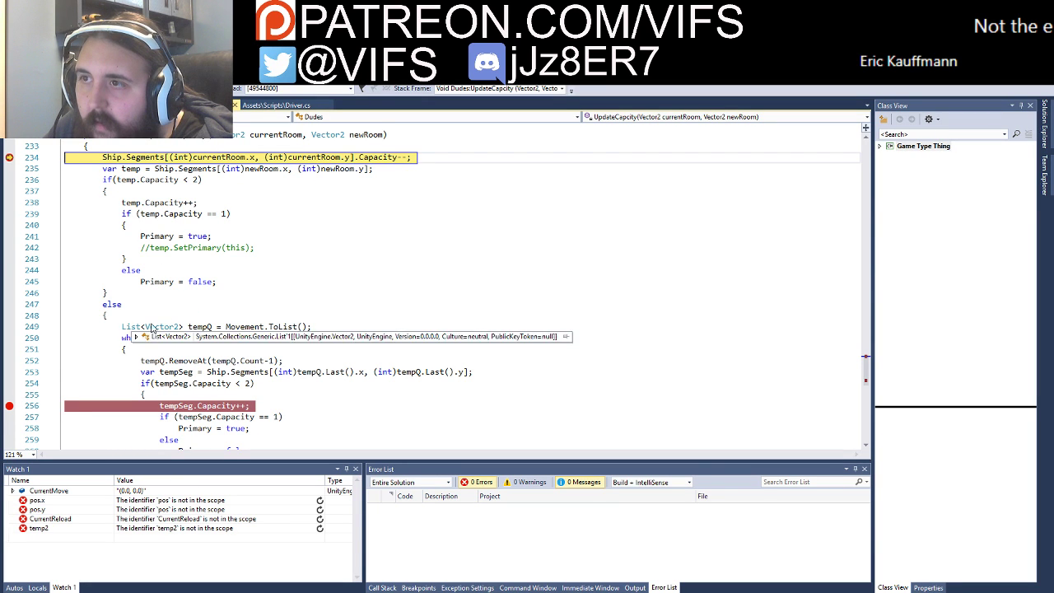
Step: Add a breakpoint on line 239's temp.Capacity == 1 check and remove those on lines 256 and 234
mouse_move(136, 207)
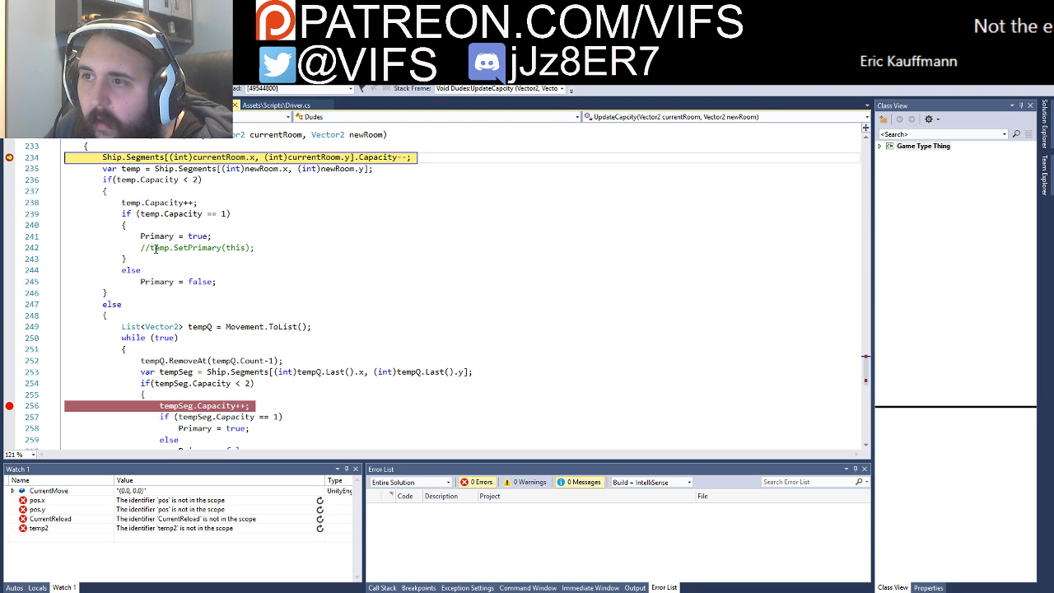
left_click(9, 213)
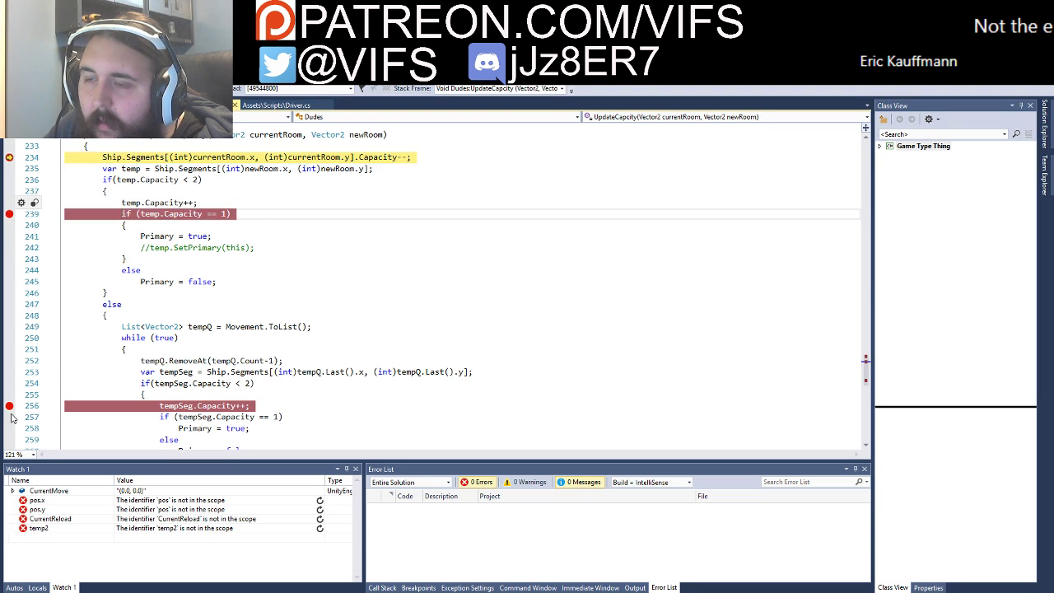
left_click(9, 405)
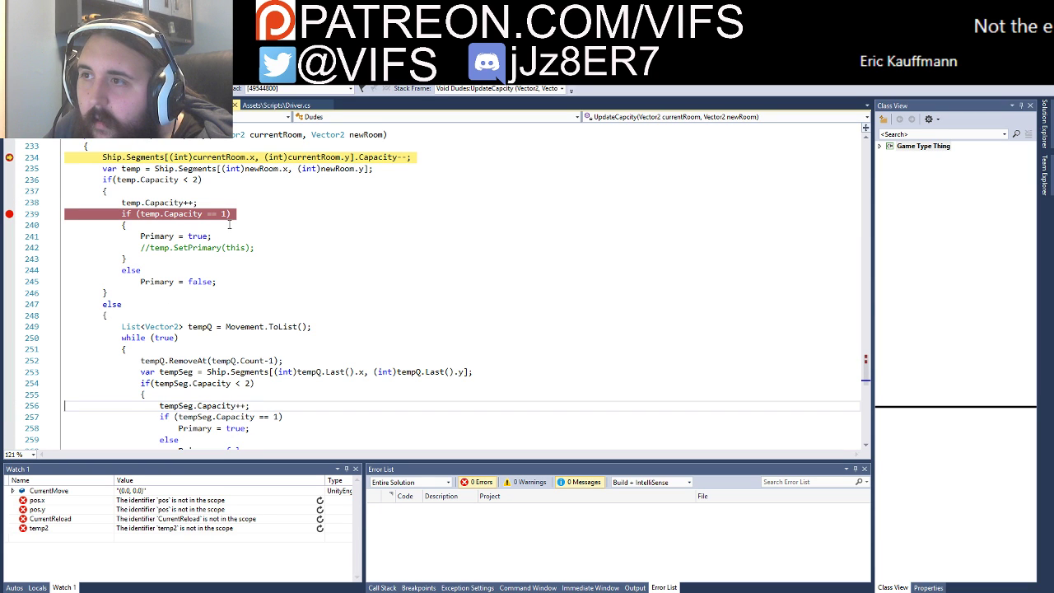
key("F5")
mouse_move(146, 215)
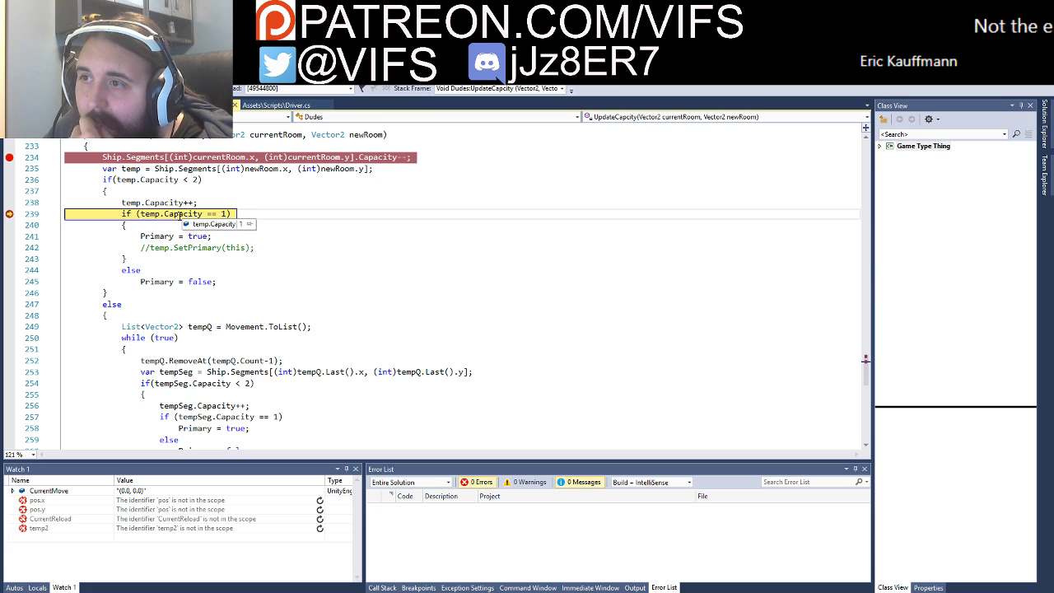
mouse_move(182, 216)
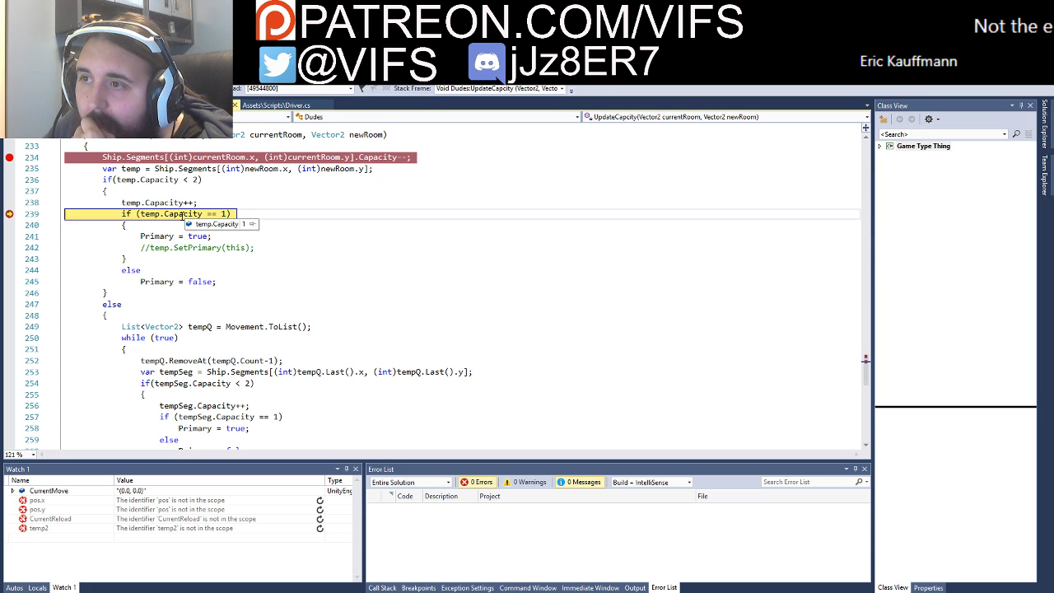
left_click(9, 156)
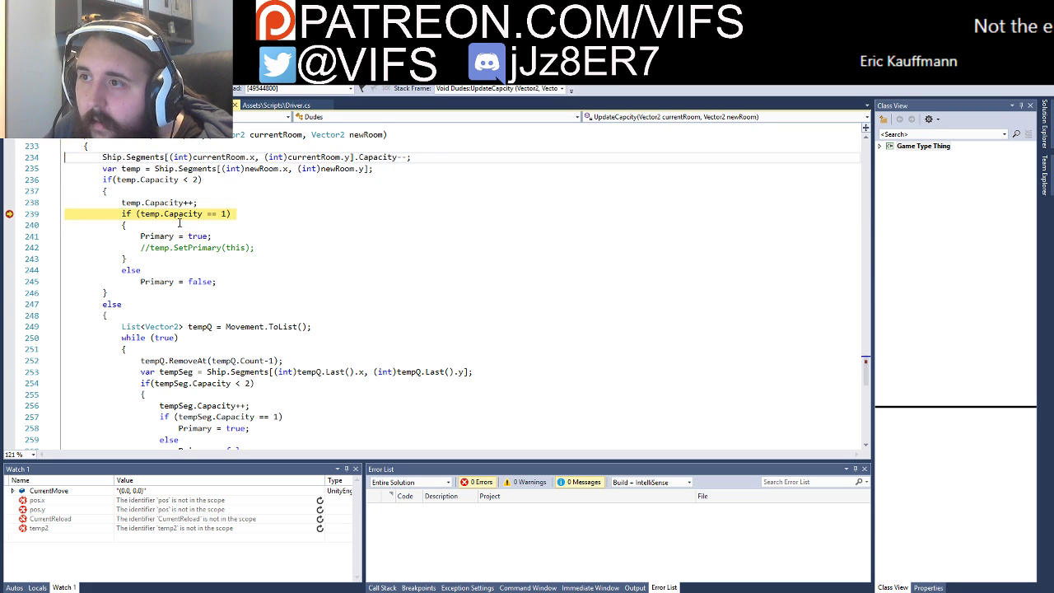
Step: Check that temp.Capacity reads 2, resume debugging, and return to the Unity game
scroll(181, 216, "up", 1)
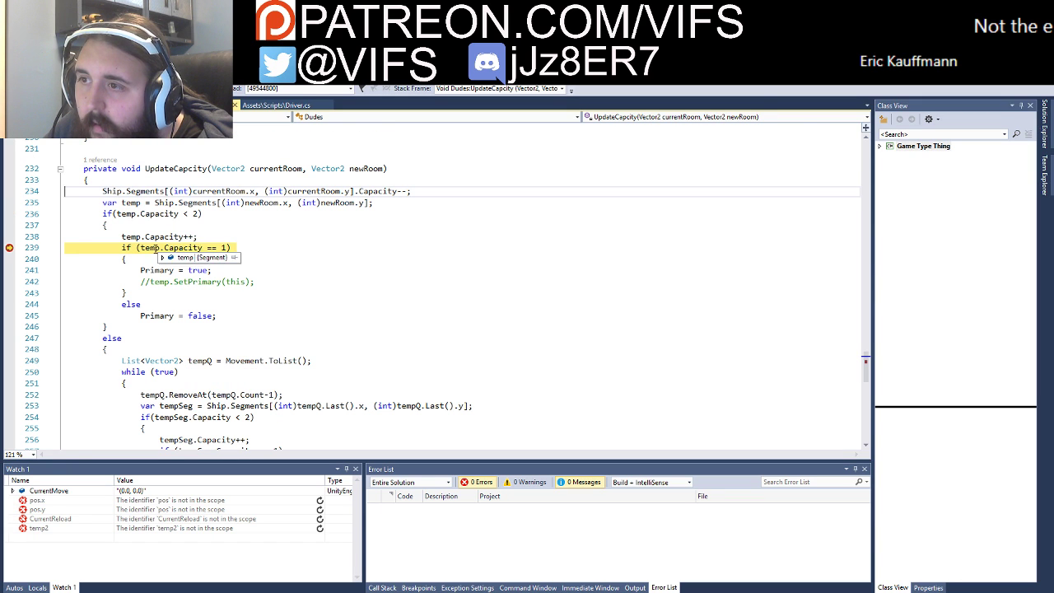
mouse_move(163, 259)
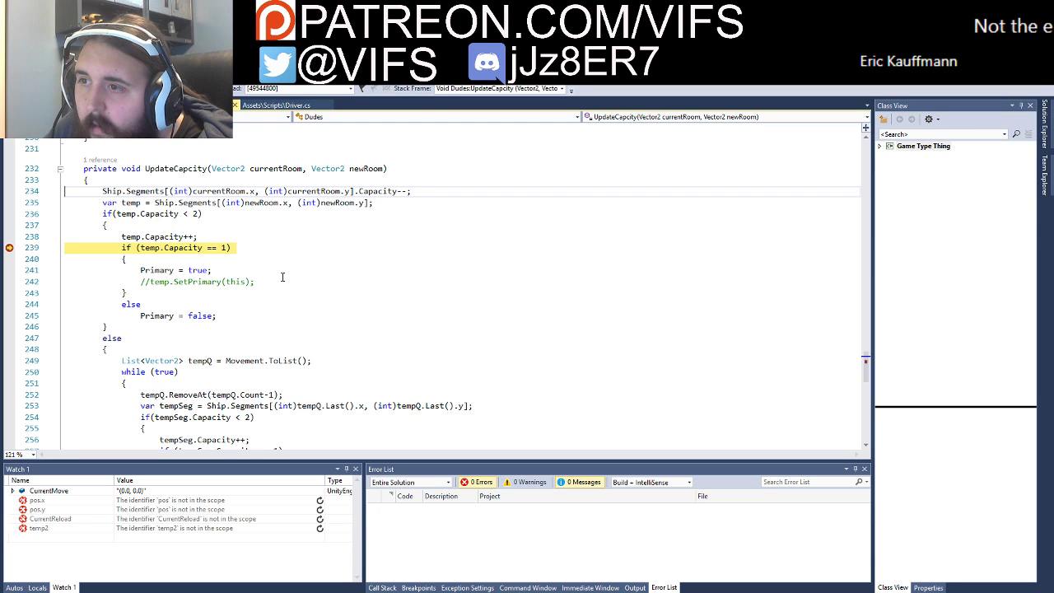
key("F5")
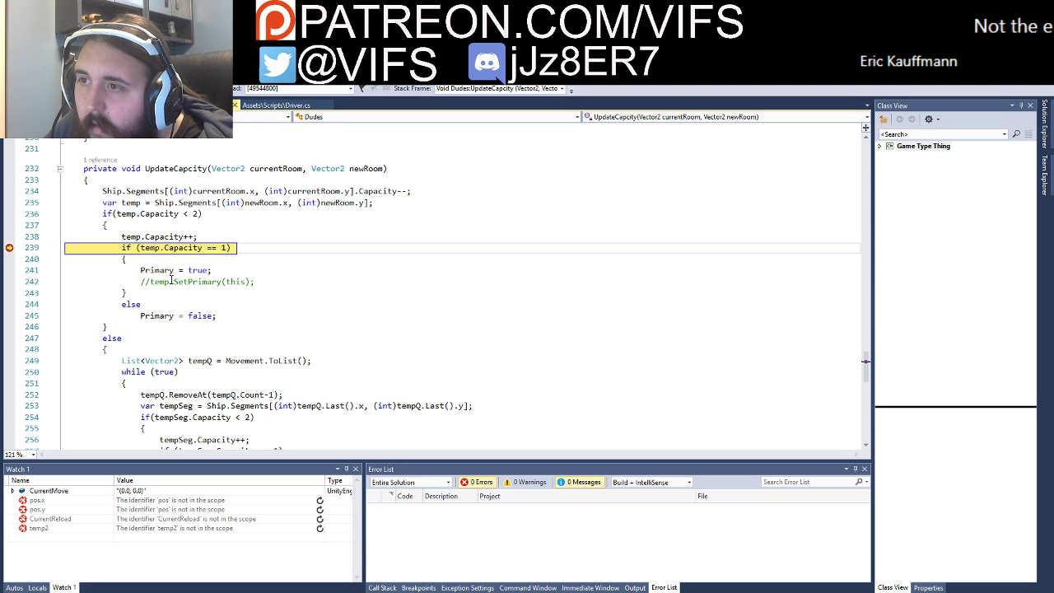
key("F5")
key("alt+Tab")
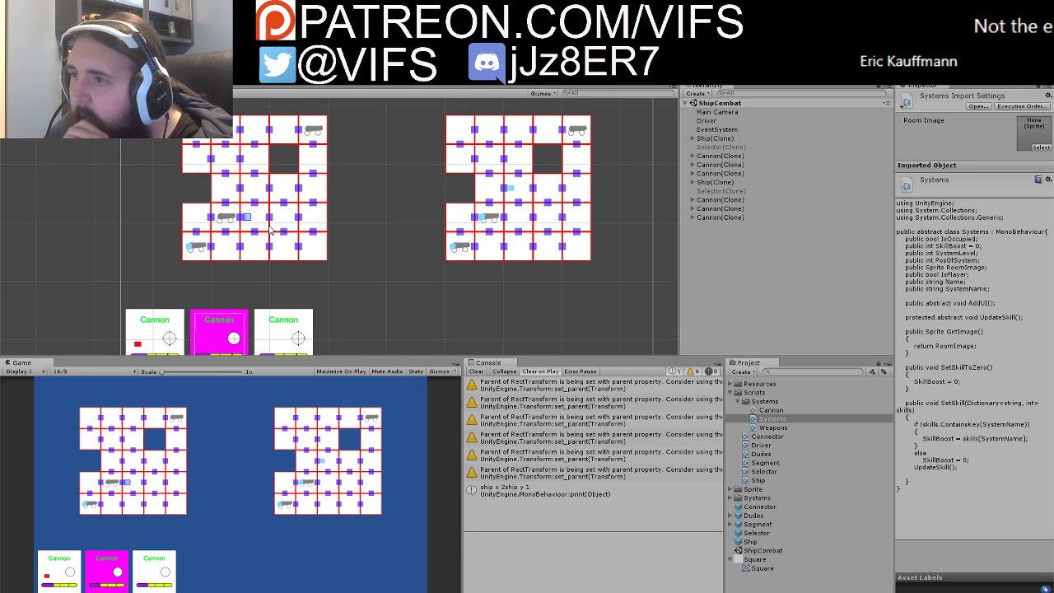
Step: Compare the Primary flag and Ship X of each Dudes(Clone) crew member in the Inspector
left_click(246, 217)
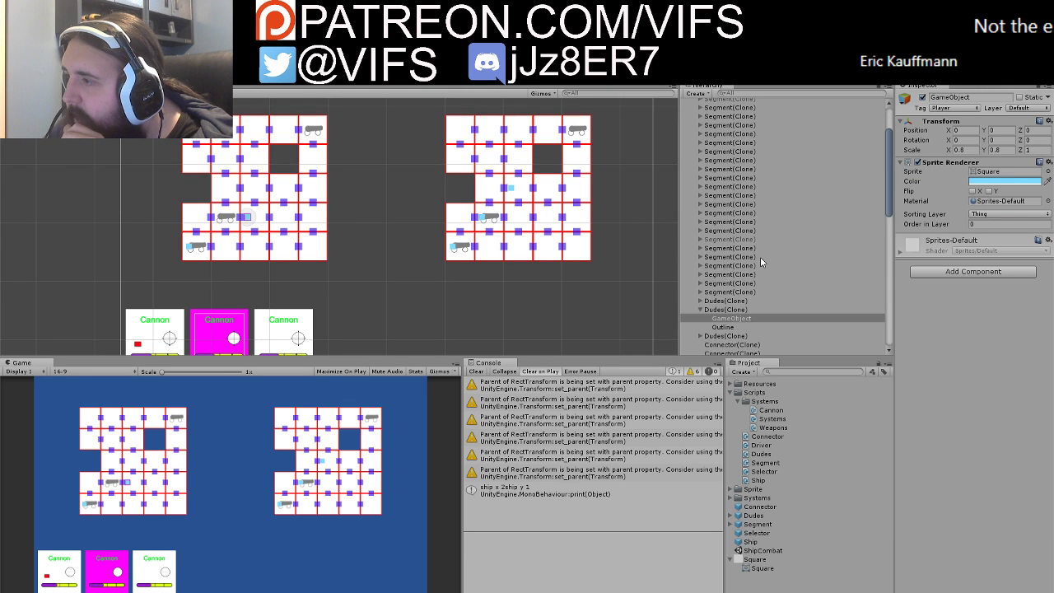
scroll(760, 262, "down", 1)
left_click(724, 277)
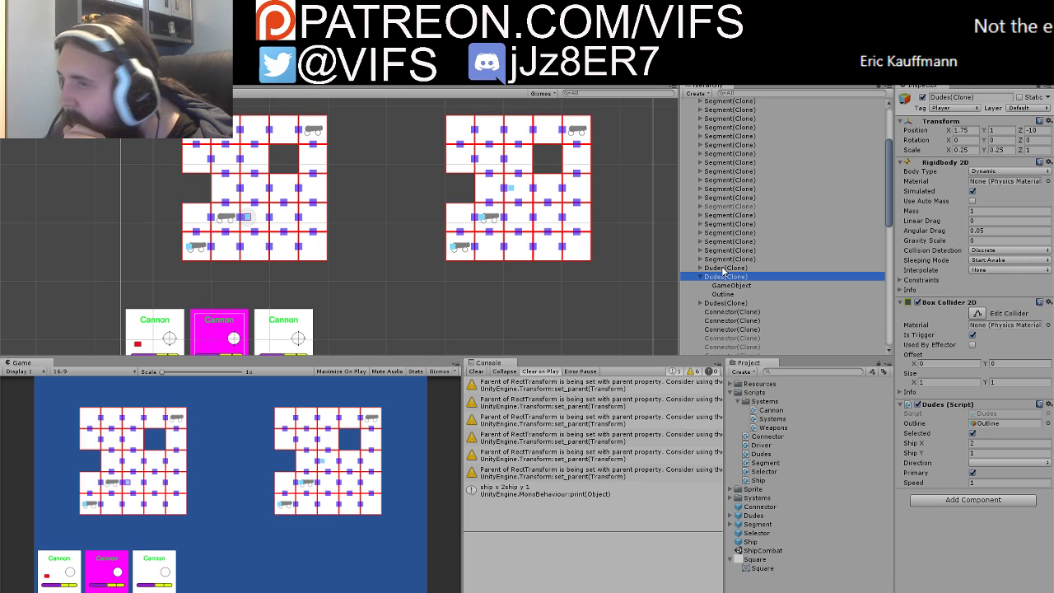
left_click(722, 303)
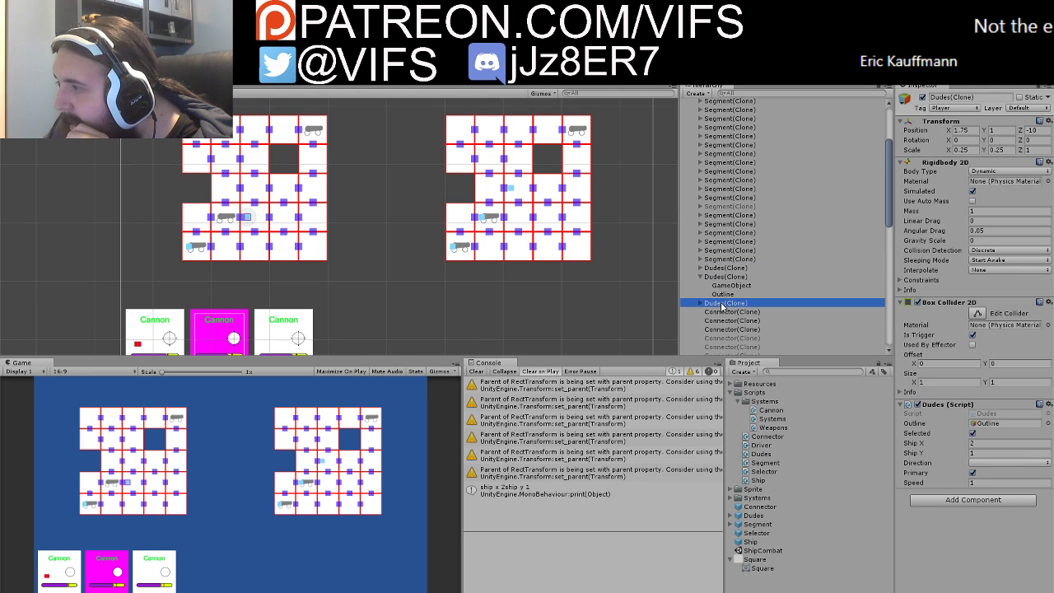
left_click(725, 278)
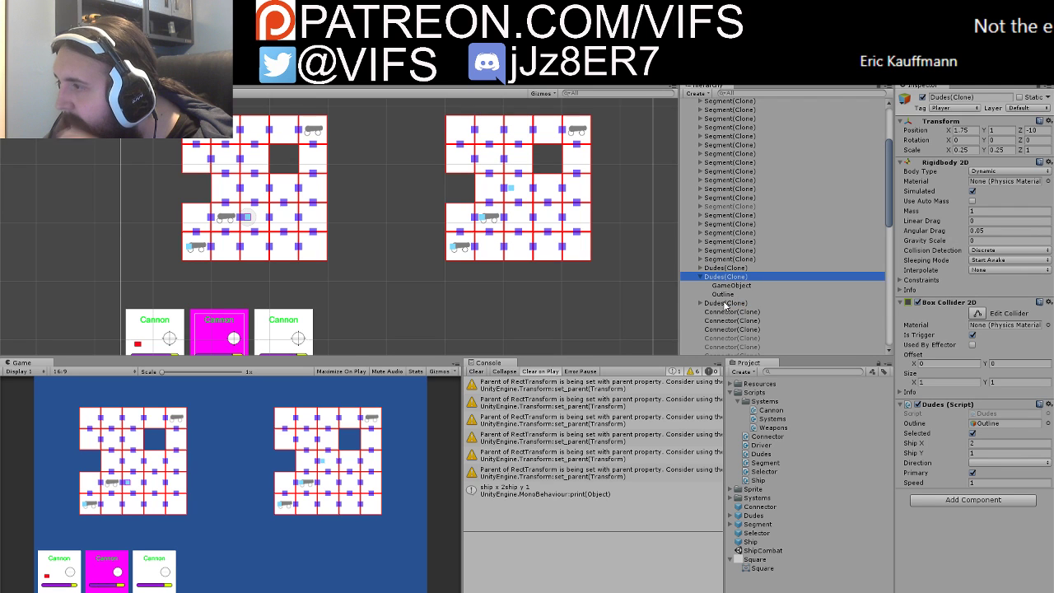
left_click(724, 303)
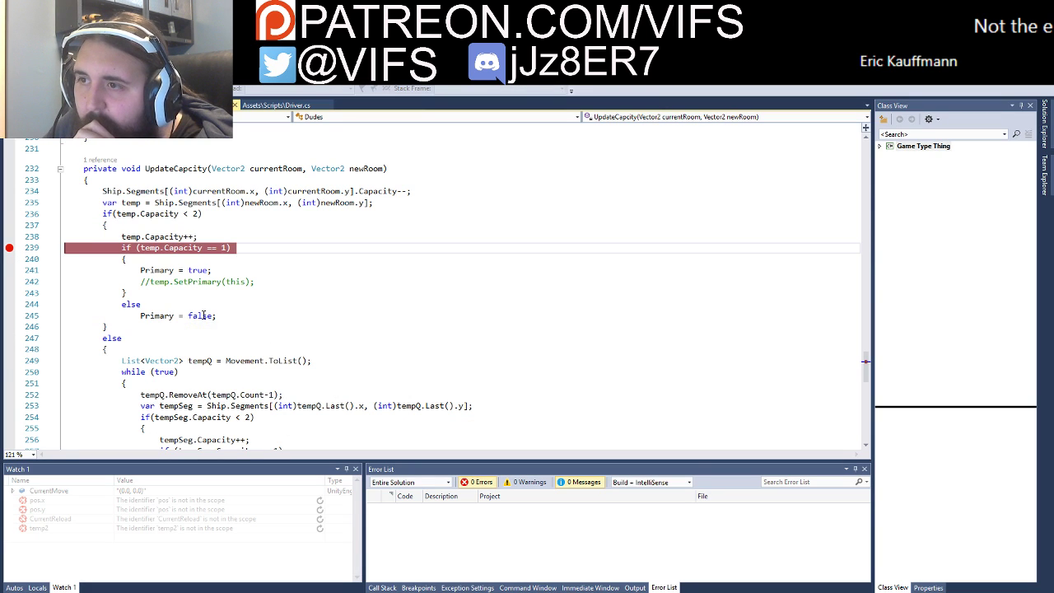
Step: Search the current document for 'primary' and scroll through the highlighted matches
left_click(294, 315)
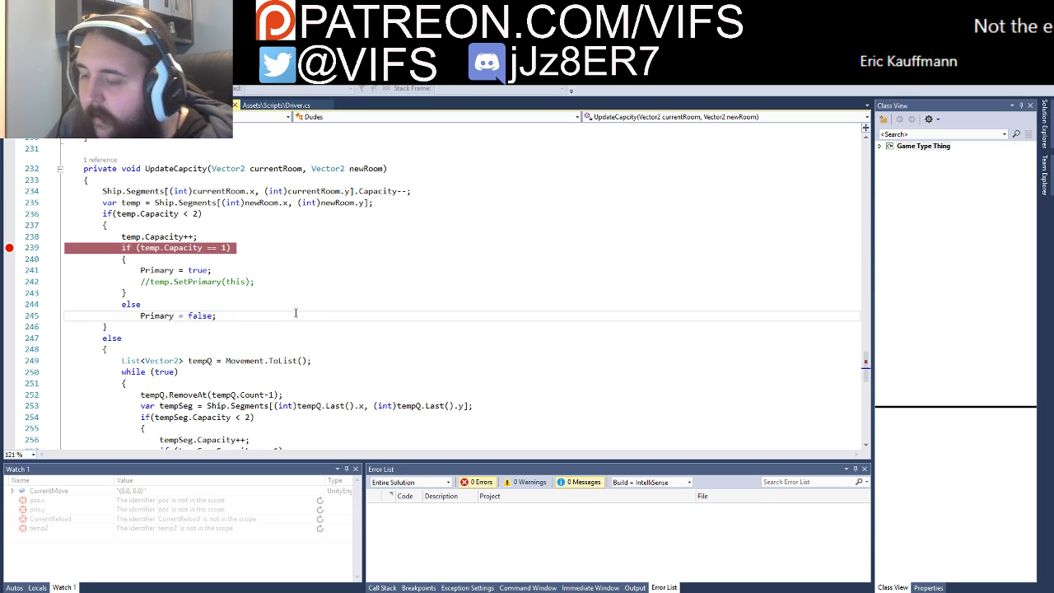
key("ctrl+f")
type("primary")
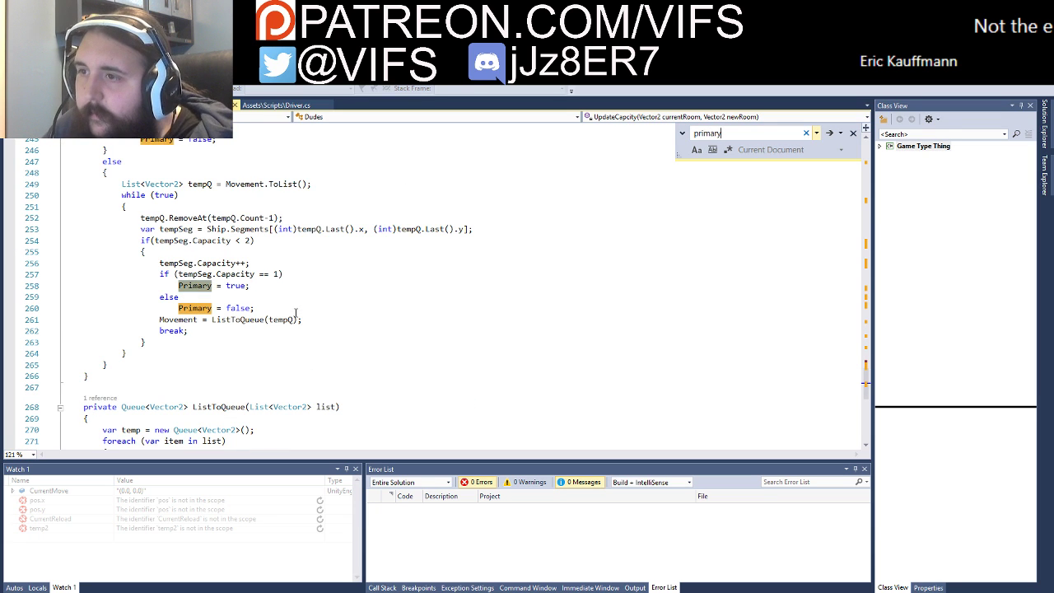
scroll(297, 313, "down", 3)
scroll(308, 305, "up", 4)
scroll(296, 305, "up", 2)
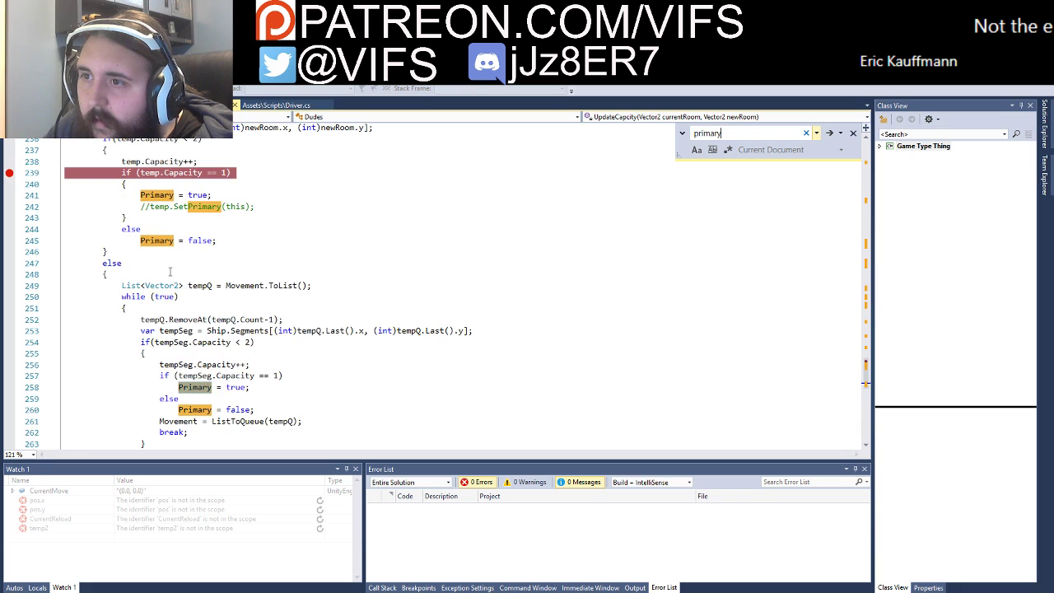
scroll(264, 303, "up", 2)
scroll(236, 302, "up", 7)
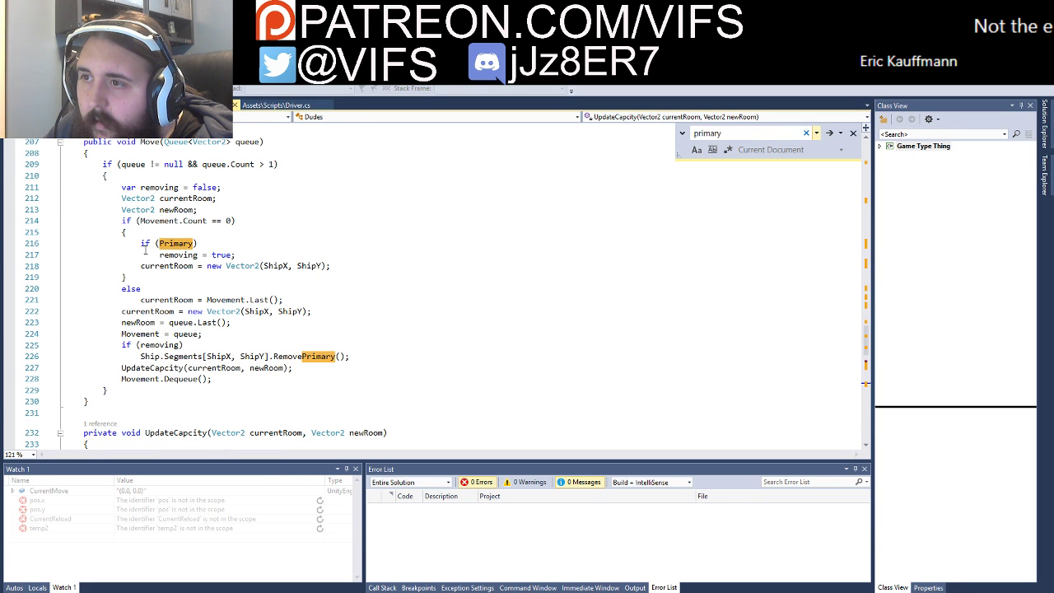
scroll(190, 280, "down", 5)
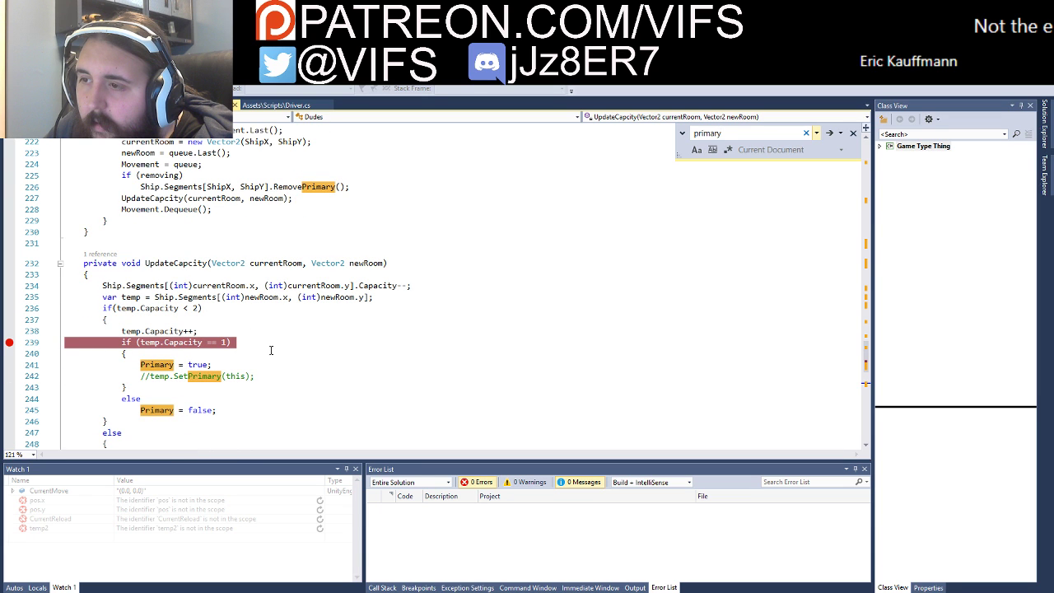
scroll(268, 350, "up", 5)
scroll(264, 346, "up", 3)
scroll(256, 340, "up", 5)
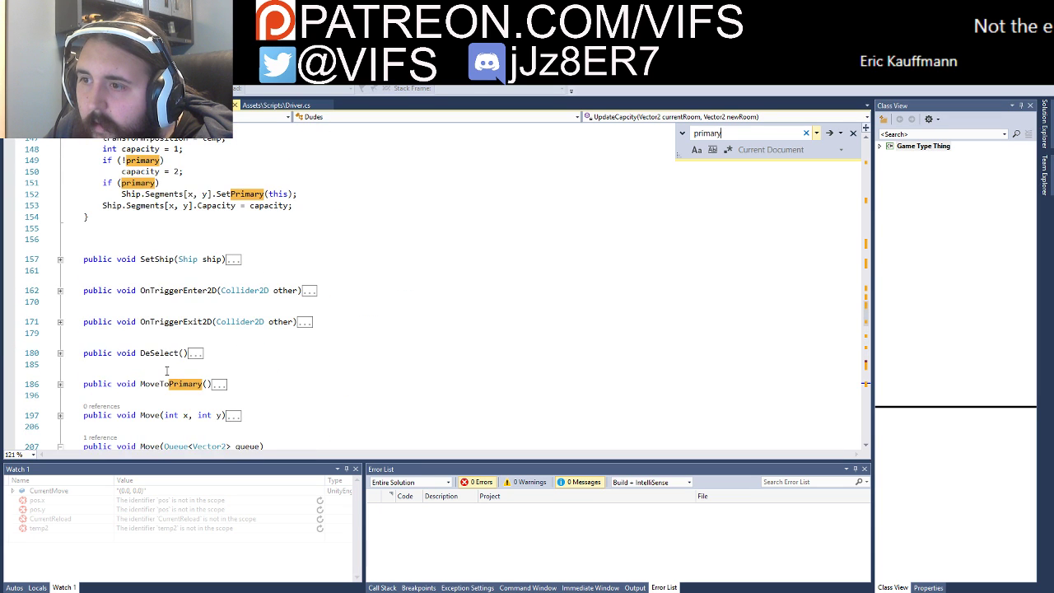
scroll(167, 346, "up", 2)
scroll(169, 321, "up", 1)
scroll(170, 288, "up", 2)
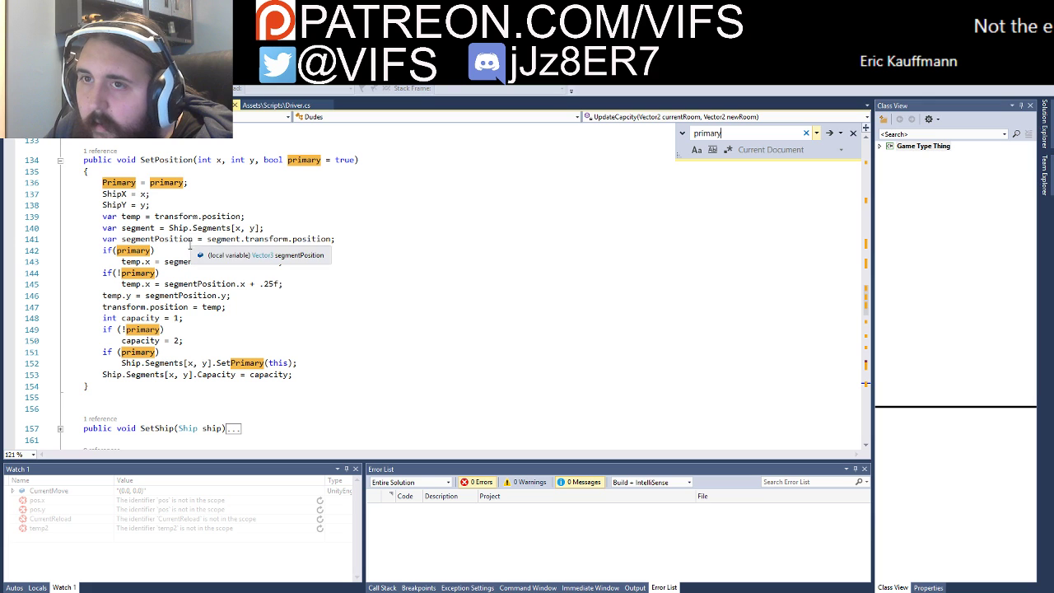
scroll(313, 243, "up", 1)
scroll(408, 240, "up", 4)
scroll(408, 240, "up", 2)
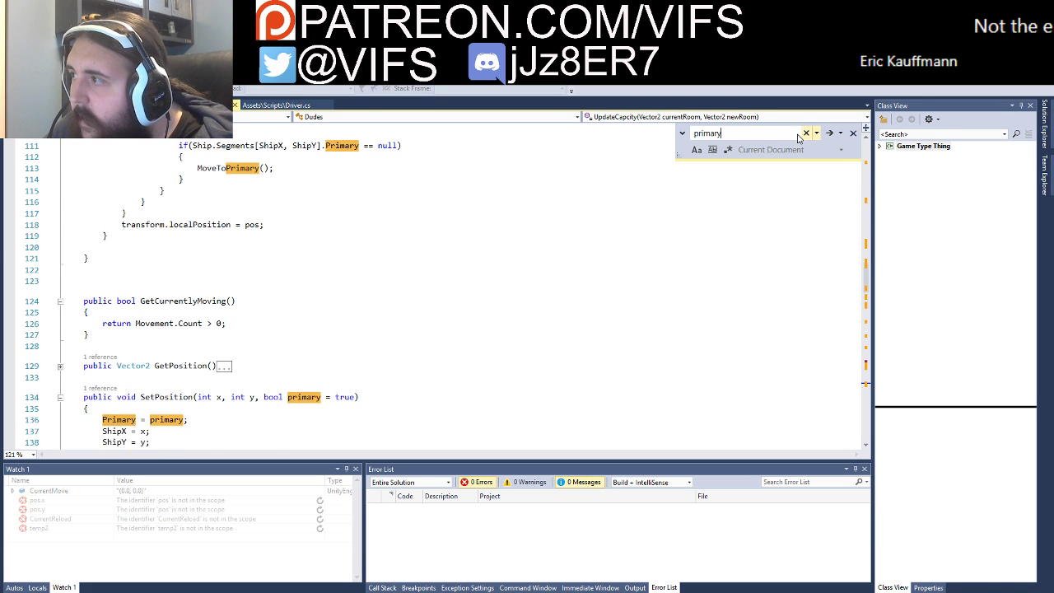
scroll(333, 216, "up", 4)
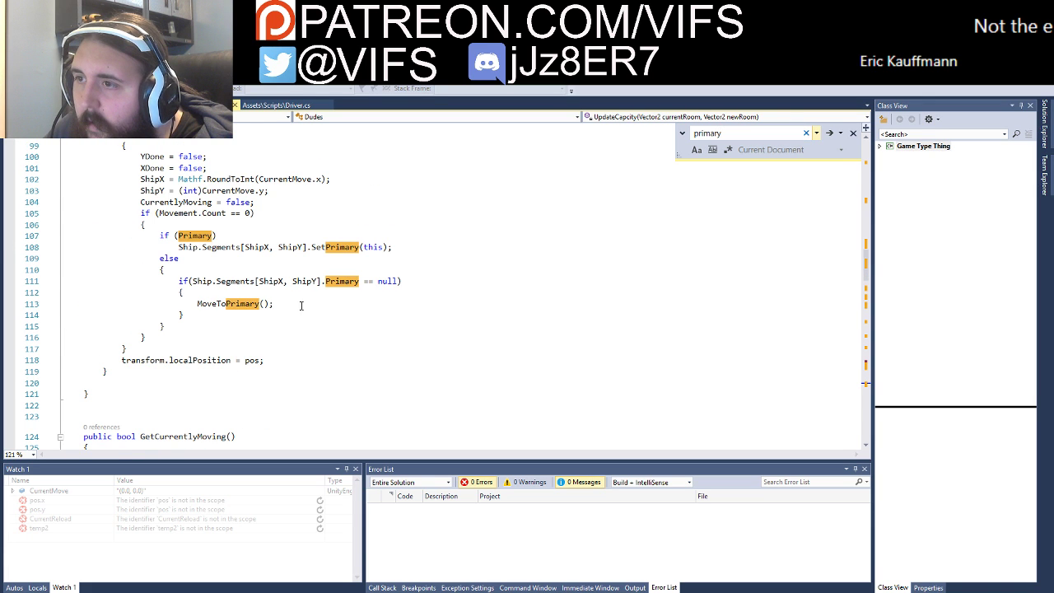
Step: Narrow the search to 'primary =' and jump to the first match
type(" =")
key("Return")
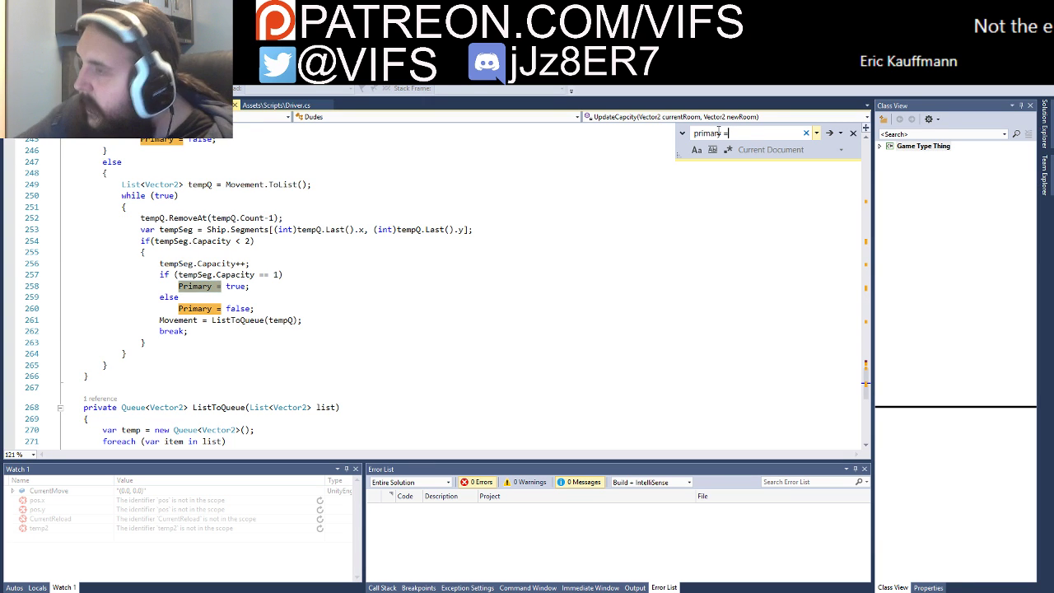
scroll(791, 312, "up", 1)
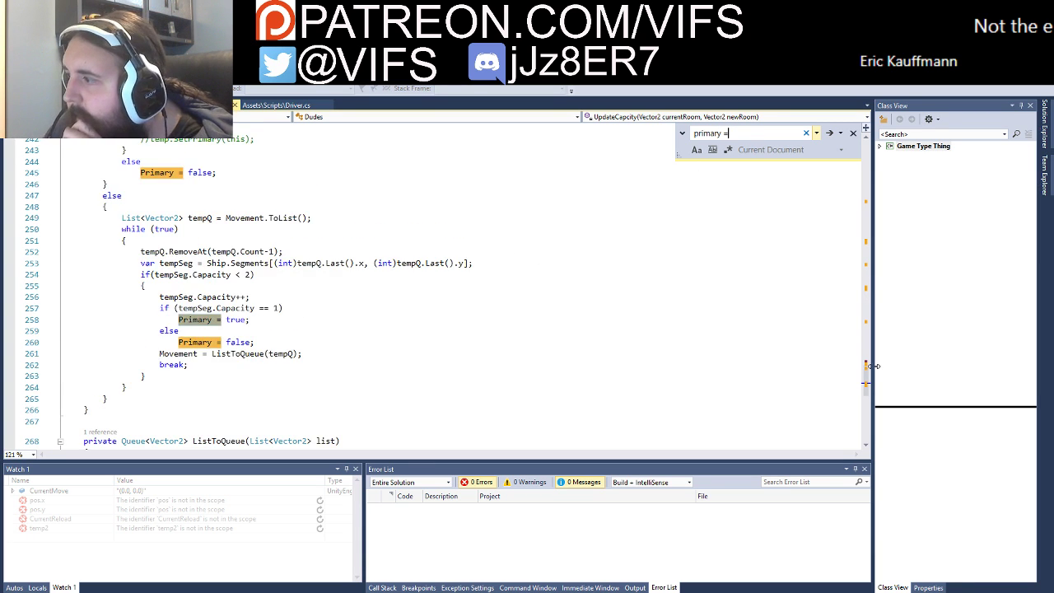
left_click_drag(865, 387, 877, 332)
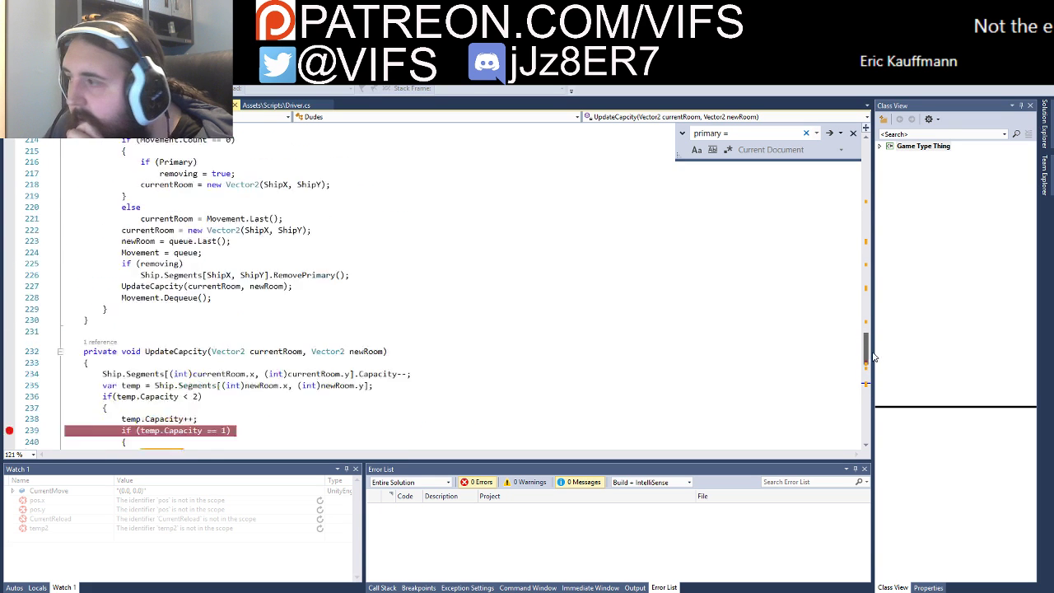
scroll(323, 286, "down", 1)
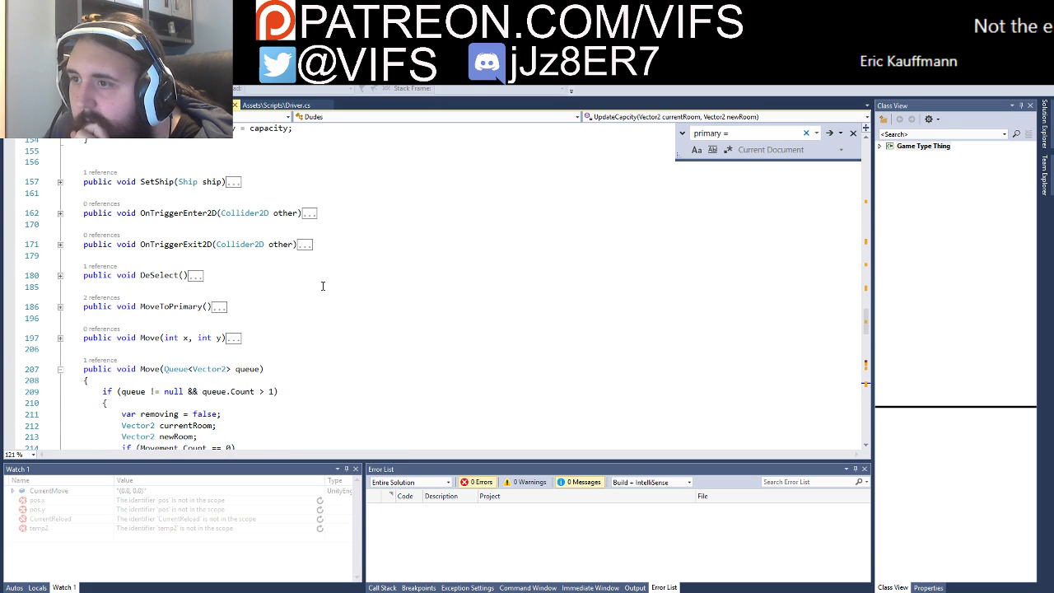
Step: Step through the remaining 'primary =' matches until the search wraps, dismissing the notice
left_click(750, 134)
key("Return")
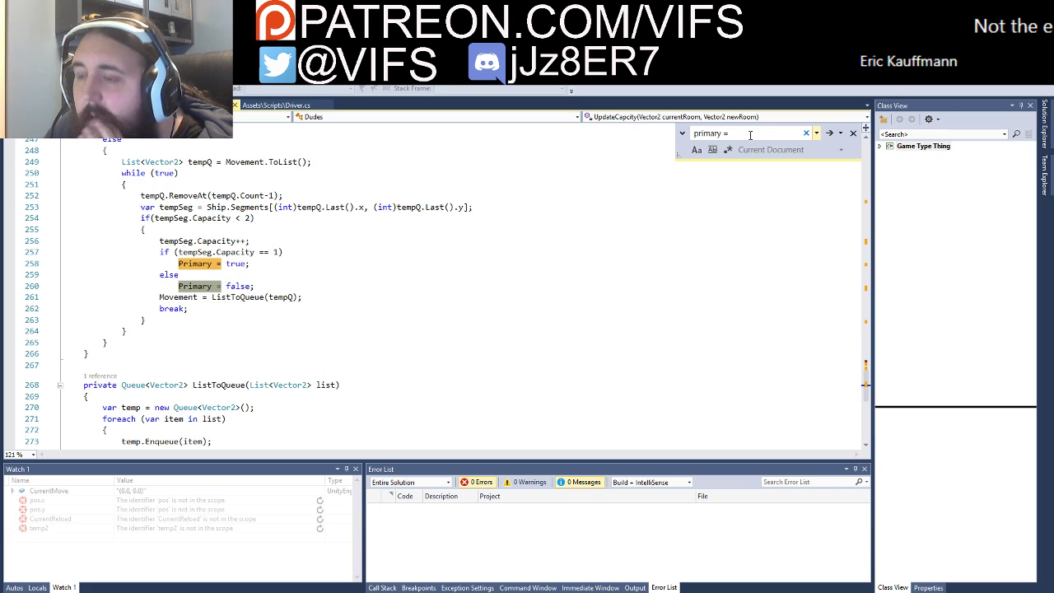
key("Return")
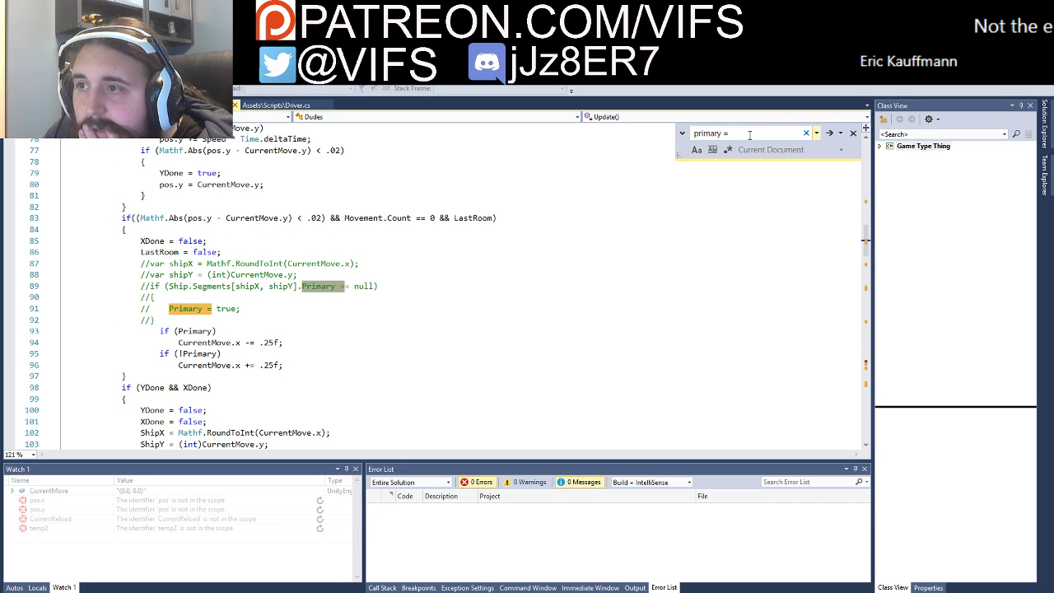
key("shift+Return")
key("Return")
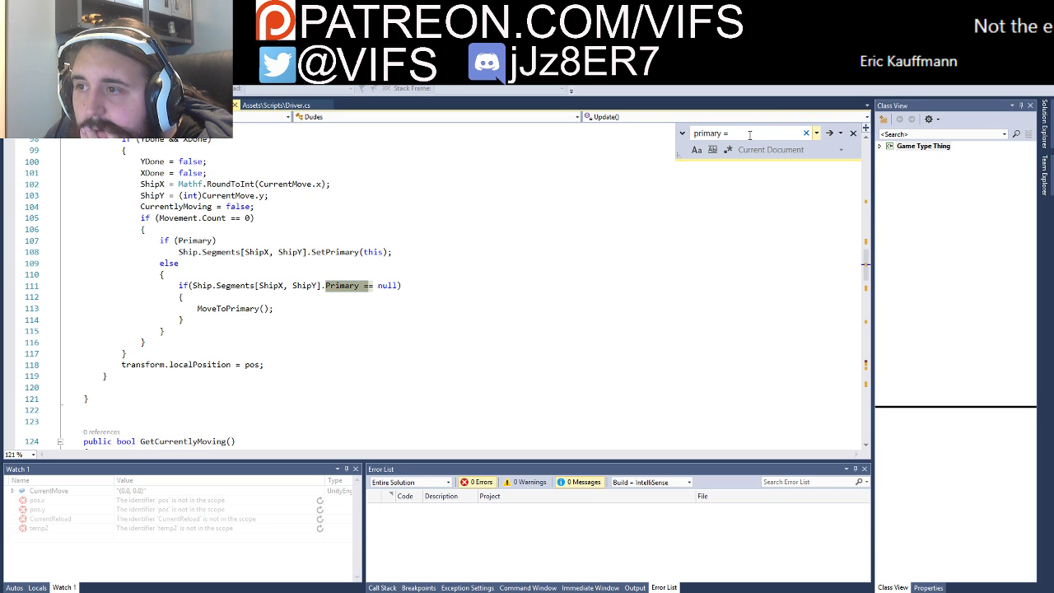
key("Return")
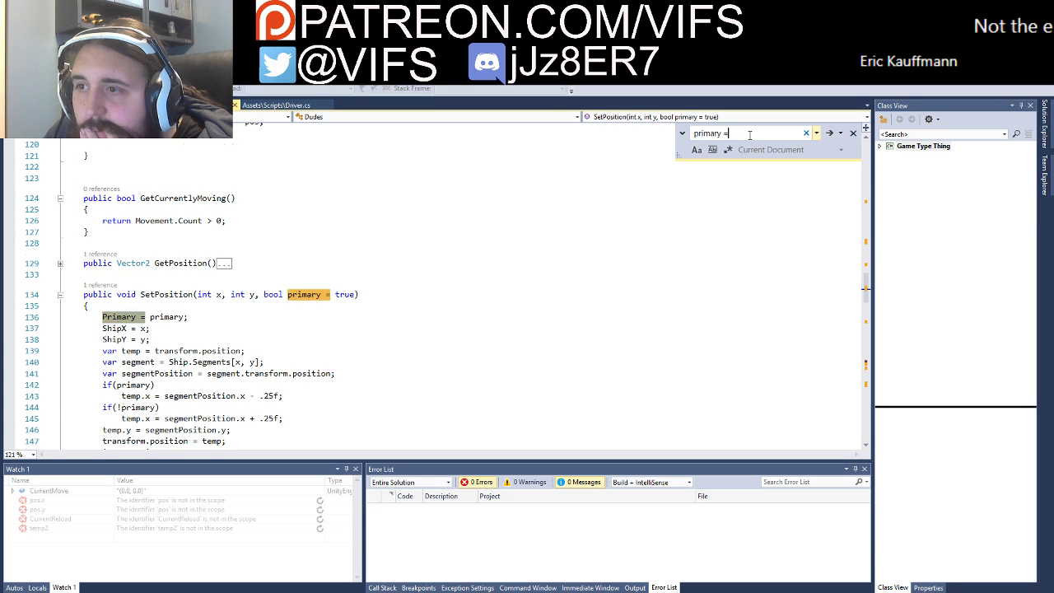
key("Return")
key("Return")
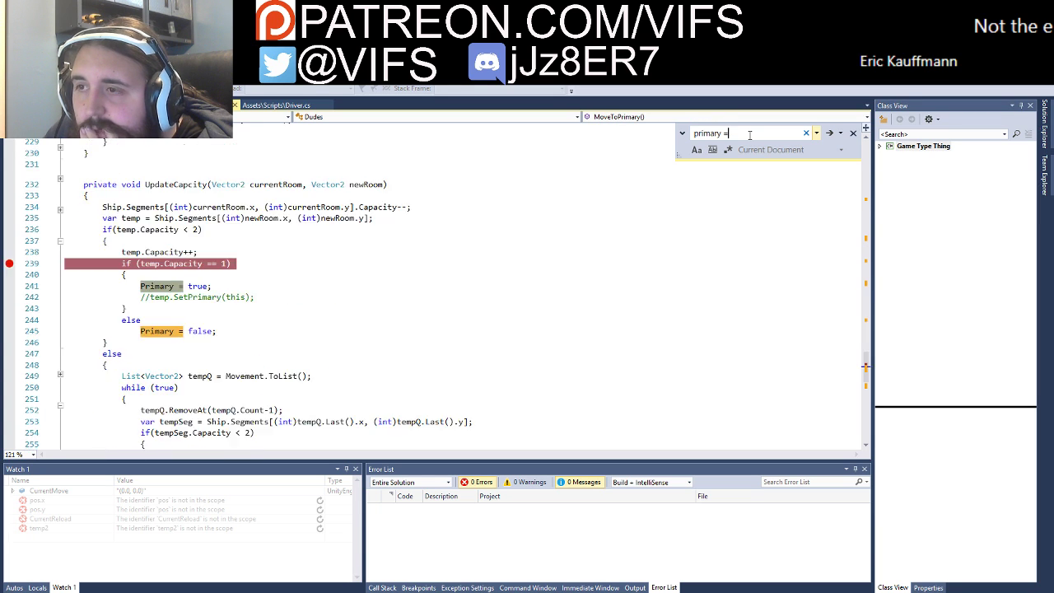
key("Return")
key("Return")
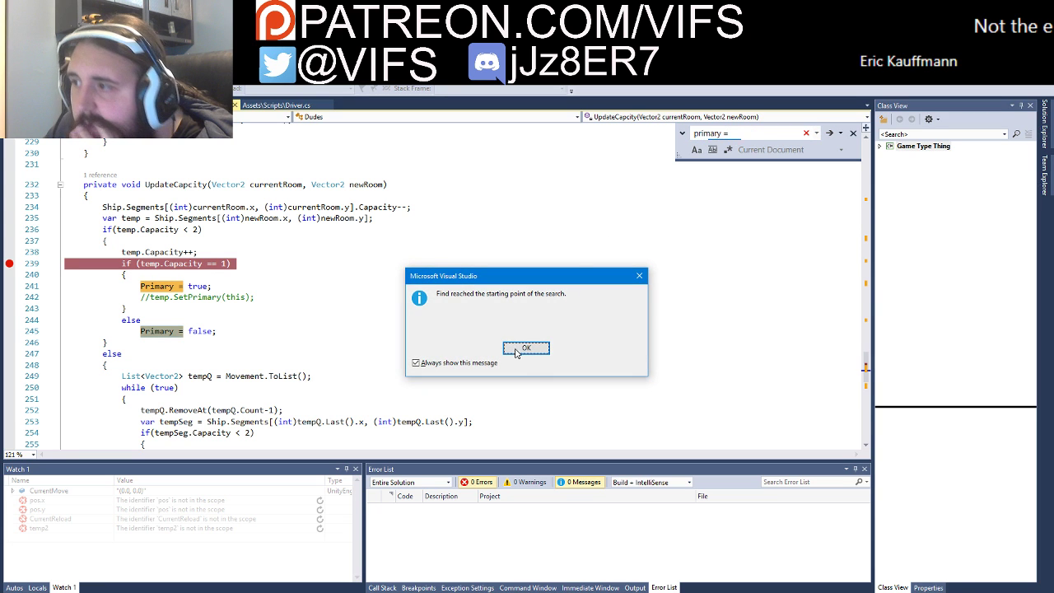
left_click(526, 347)
Step: Set a breakpoint on line 188's Movement.Count() == 0 check in MoveToPrimary, then switch to Unity
scroll(355, 296, "up", 3)
scroll(288, 296, "up", 6)
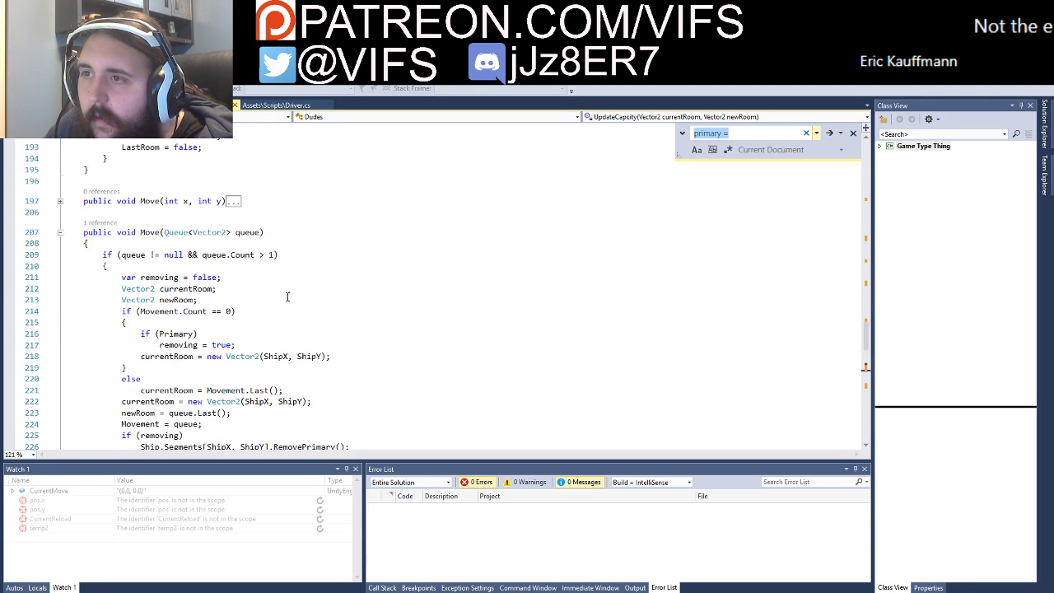
scroll(214, 293, "up", 2)
scroll(147, 286, "up", 3)
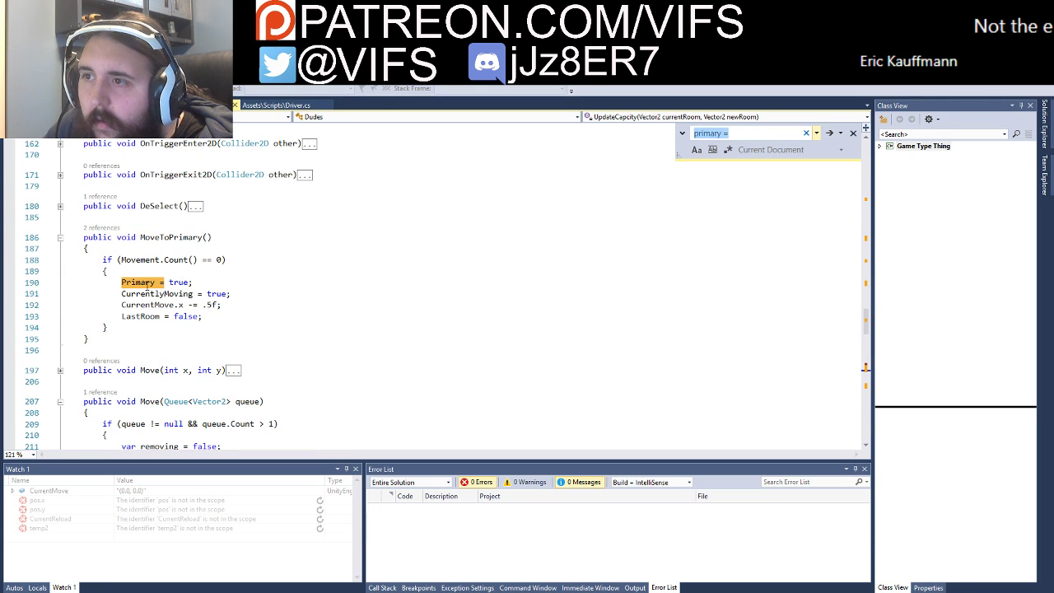
left_click(16, 262)
left_click(9, 261)
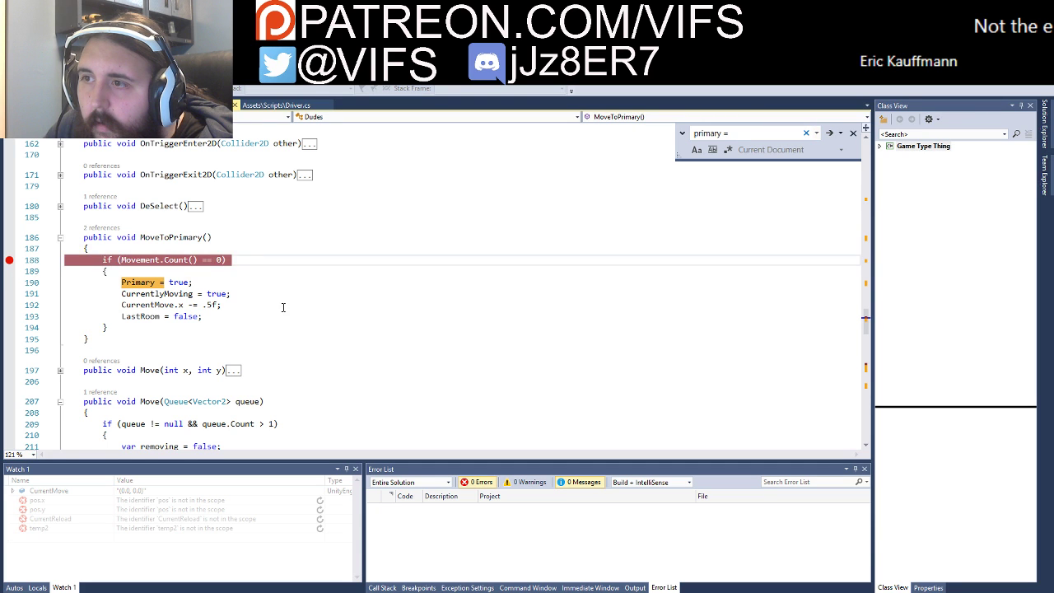
scroll(284, 303, "up", 1)
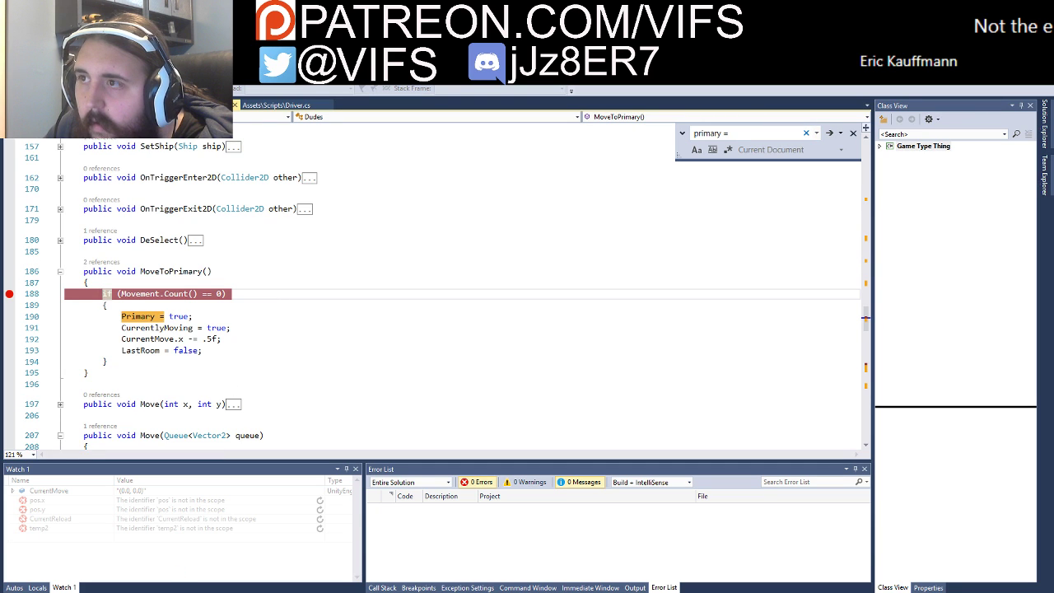
left_click(111, 568)
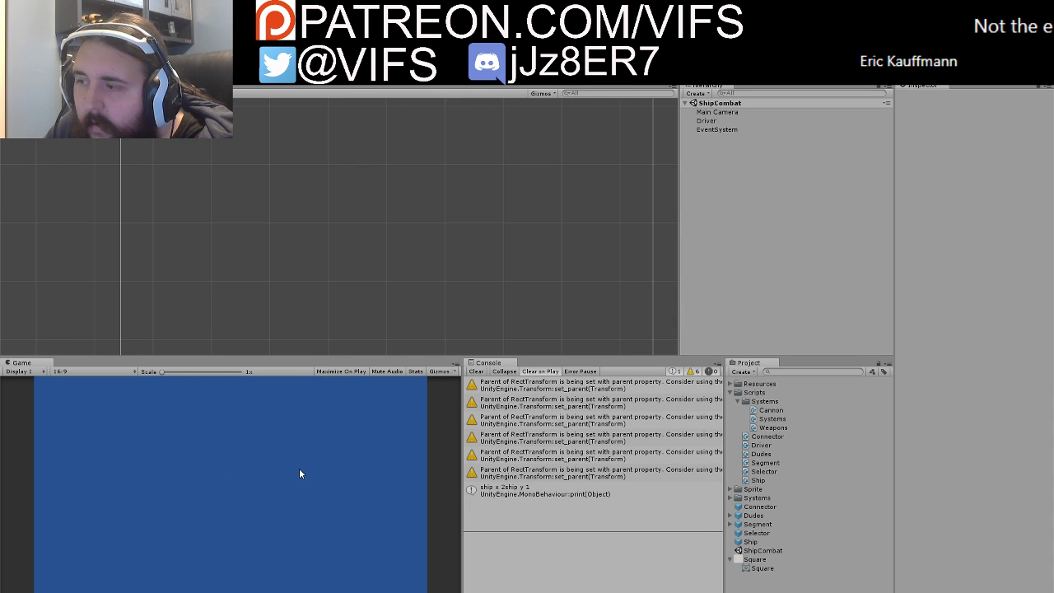
Step: Play the scene and select a unit, continuing with F5 past the line 239 capacity breakpoint
key("ctrl+p")
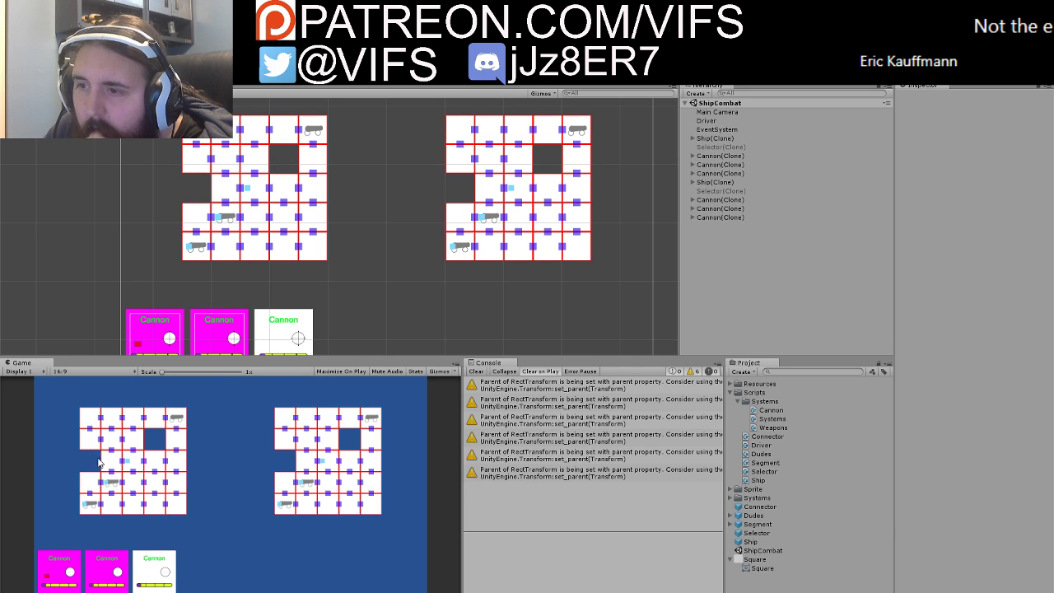
left_click(132, 494)
key("F5")
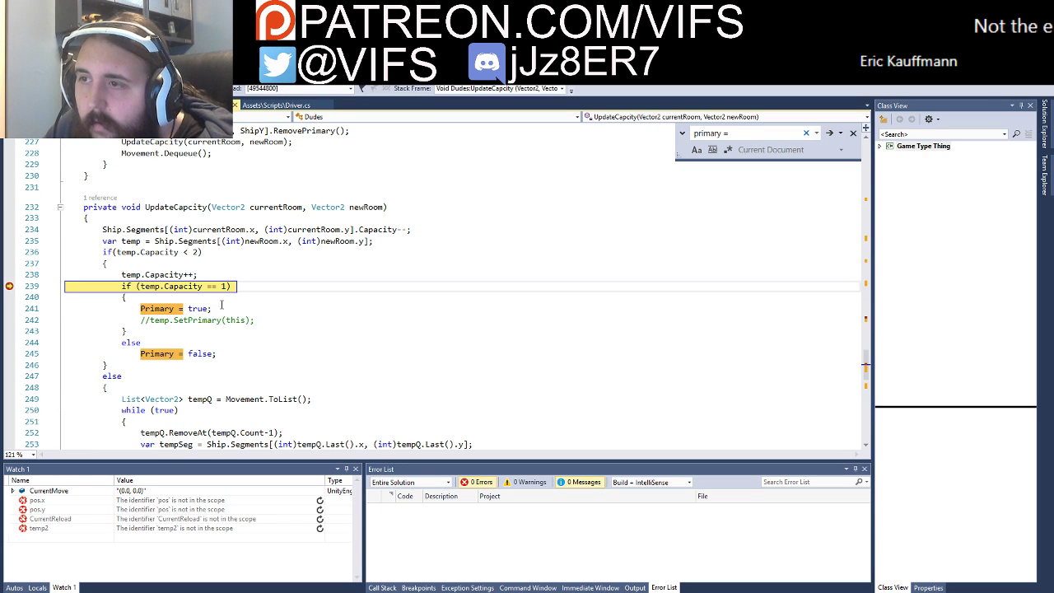
key("F5")
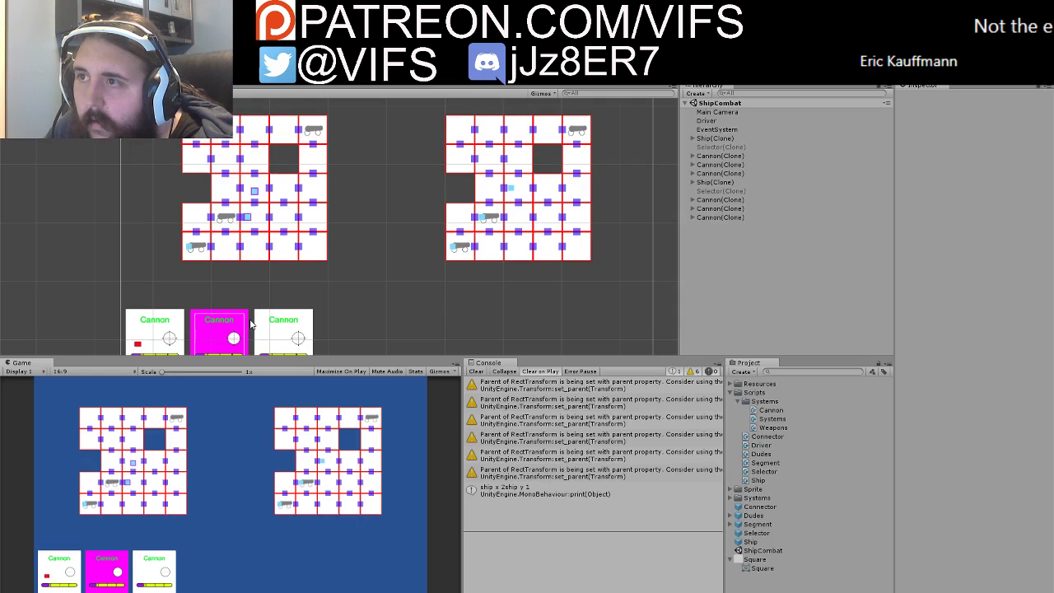
Step: Stop Play mode in Unity and return to Visual Studio on UpdateCapcity
key("alt+Tab")
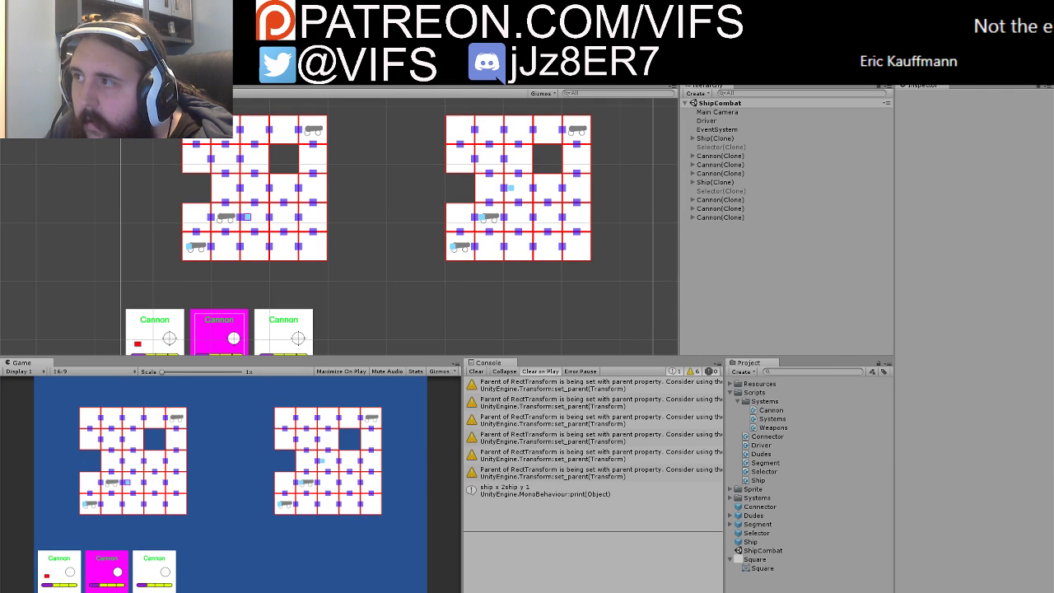
key("ctrl+p")
key("alt+Tab")
Step: Set a breakpoint on line 54's Primary = true in Update, then switch back to the running game in Unity
scroll(268, 344, "up", 1)
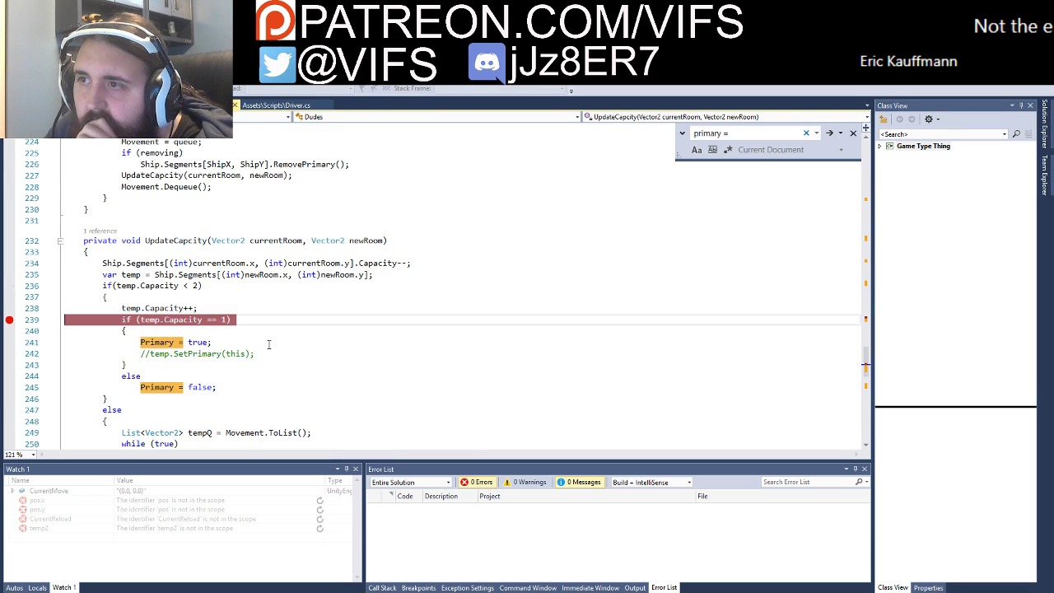
scroll(295, 345, "up", 3)
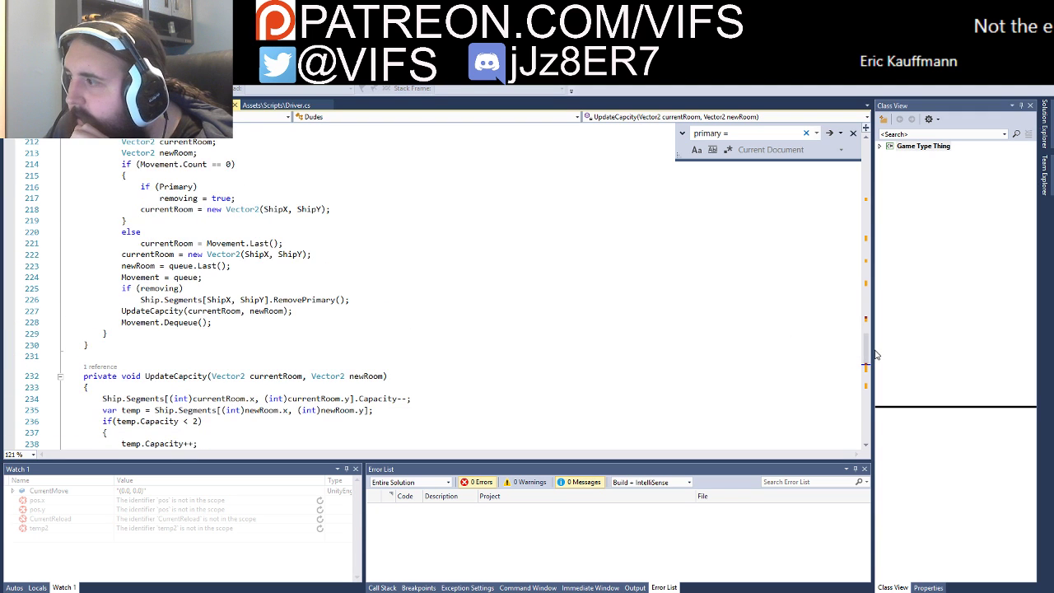
scroll(295, 345, "up", 1)
left_click_drag(866, 350, 860, 205)
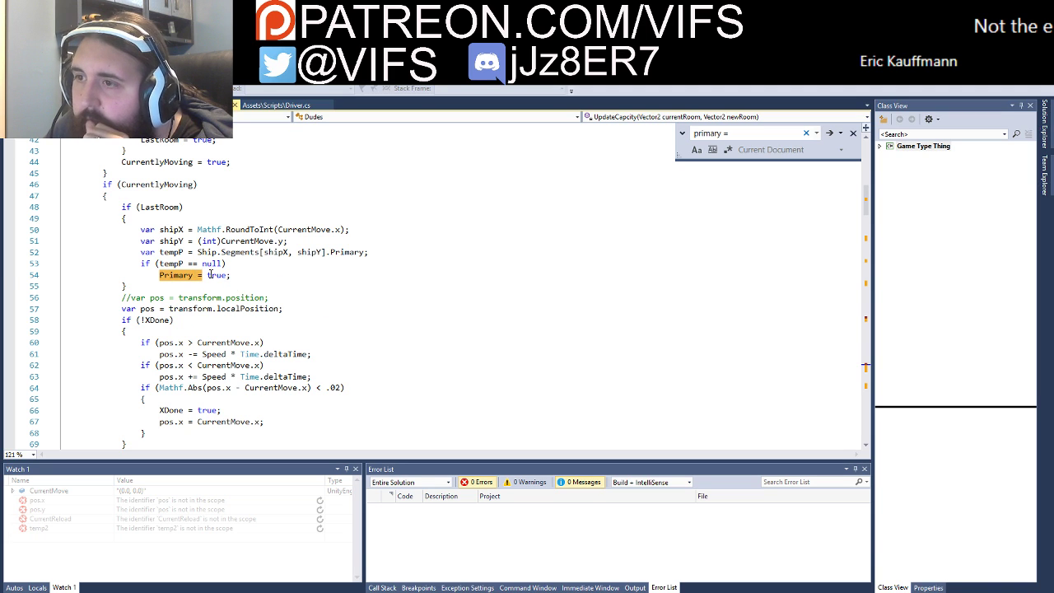
left_click(11, 275)
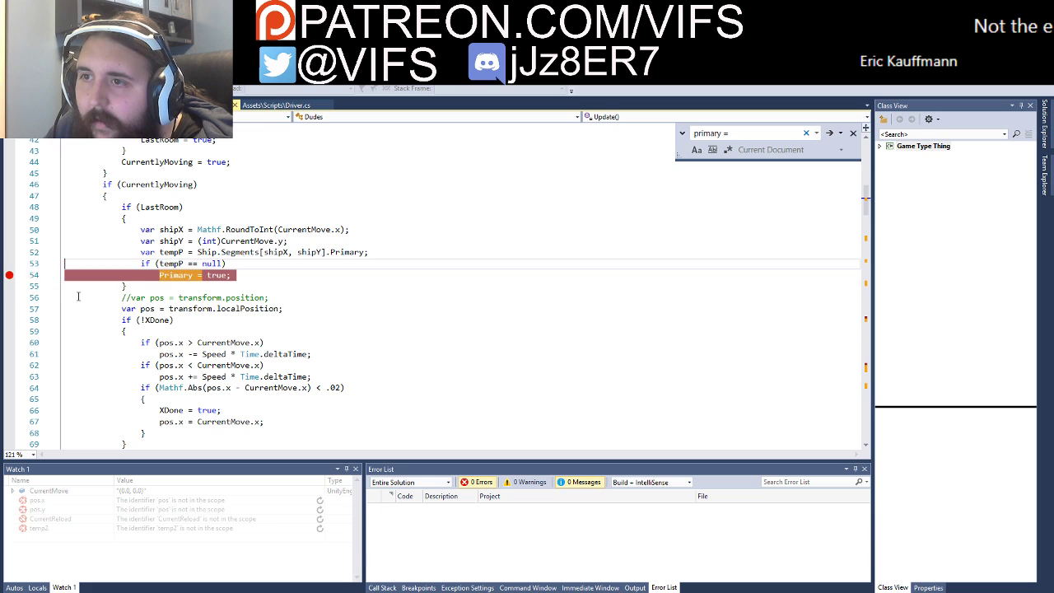
key("alt+Tab")
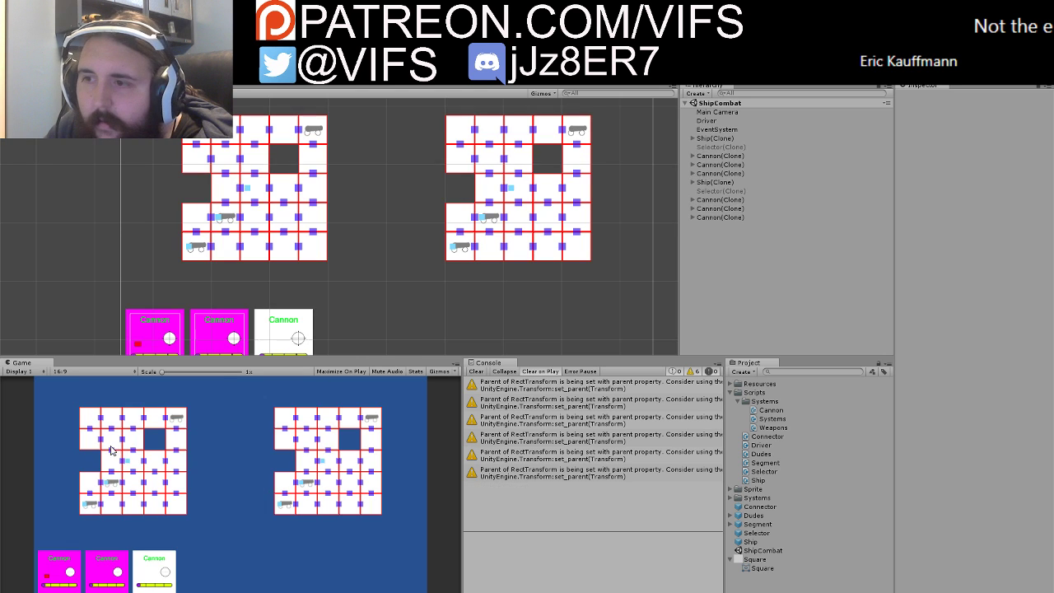
Step: Click a unit in the game, continue to line 54, and remove that line's breakpoint
left_click(138, 489)
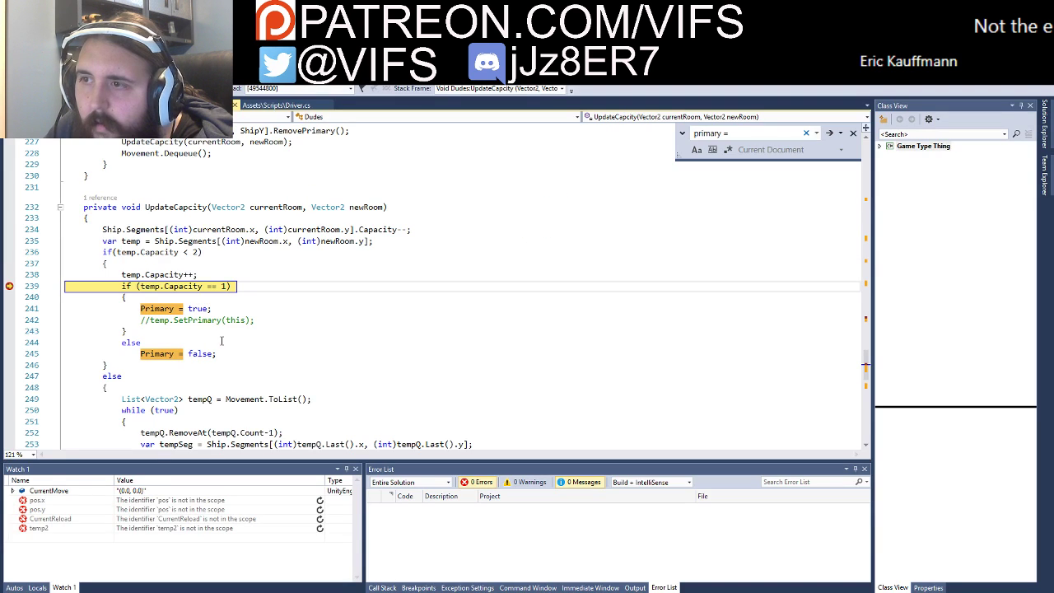
key("F5")
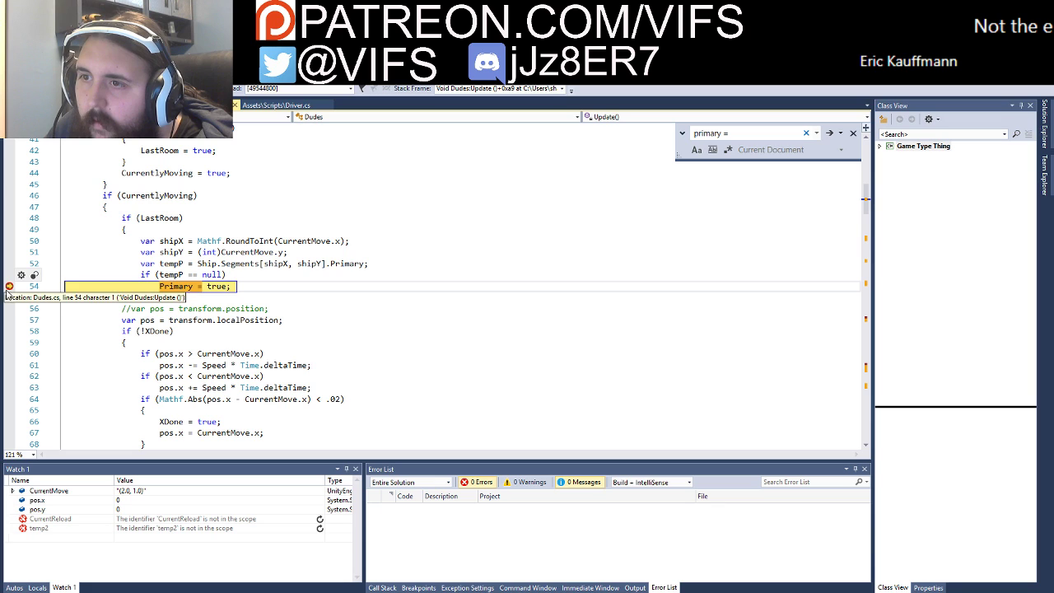
left_click(9, 286)
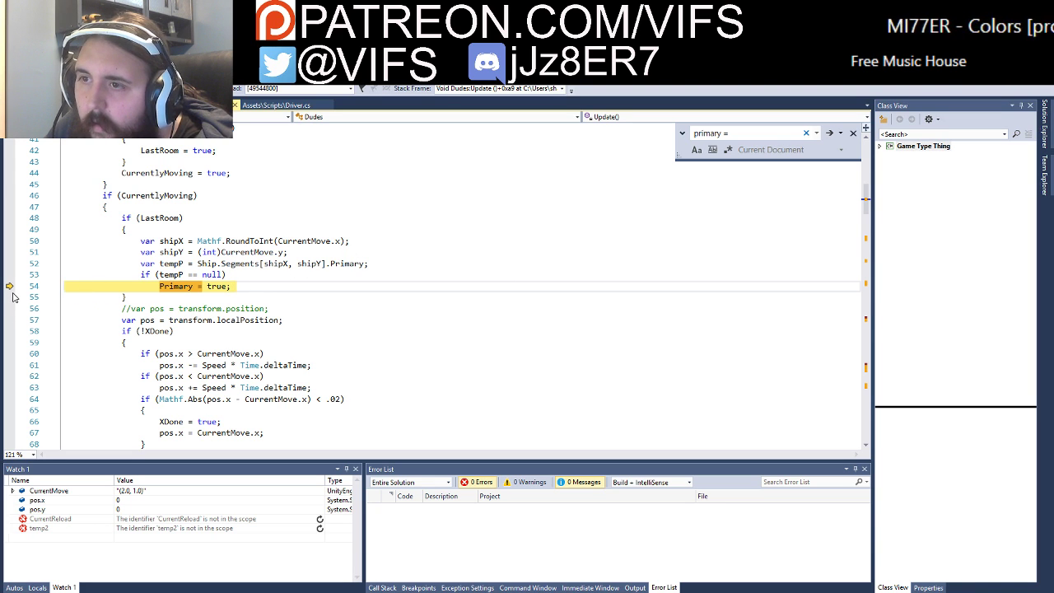
Step: Inspect tempP (null) and CurrentMove (2.0, 1.0) at the paused line 54
mouse_move(171, 263)
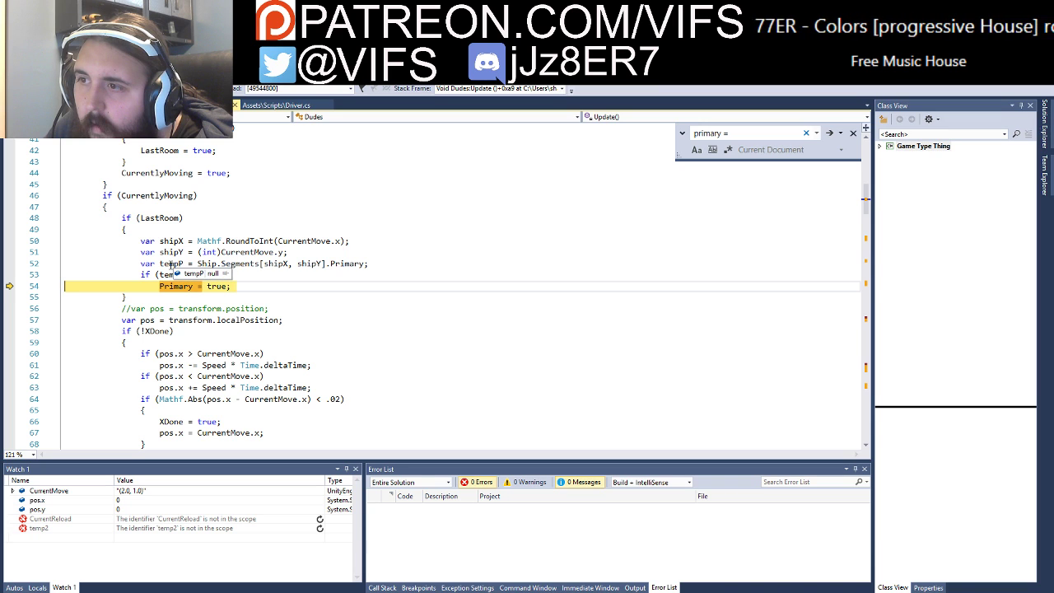
mouse_move(311, 264)
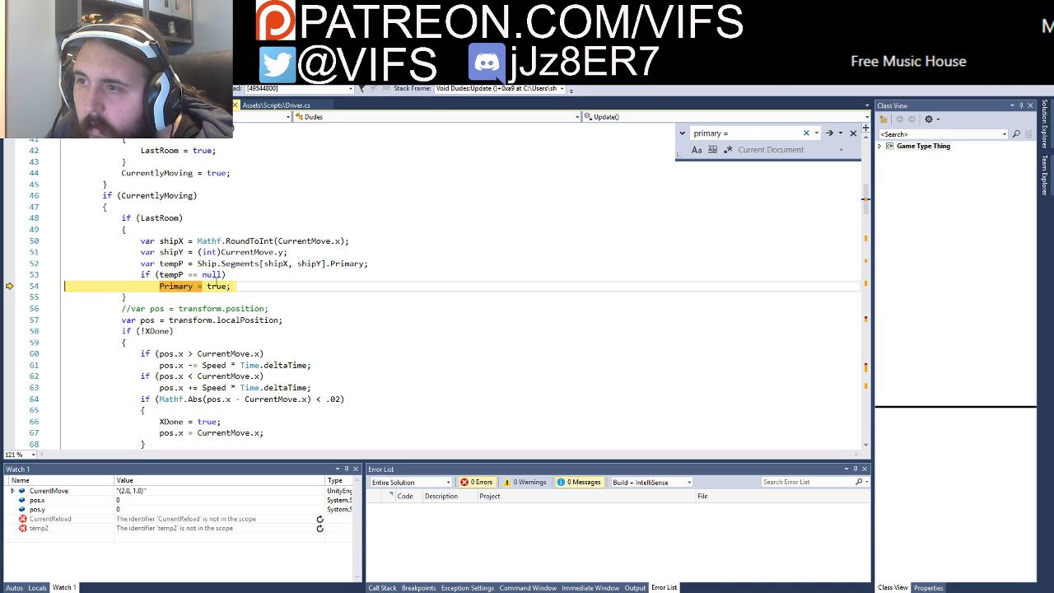
scroll(189, 313, "down", 4)
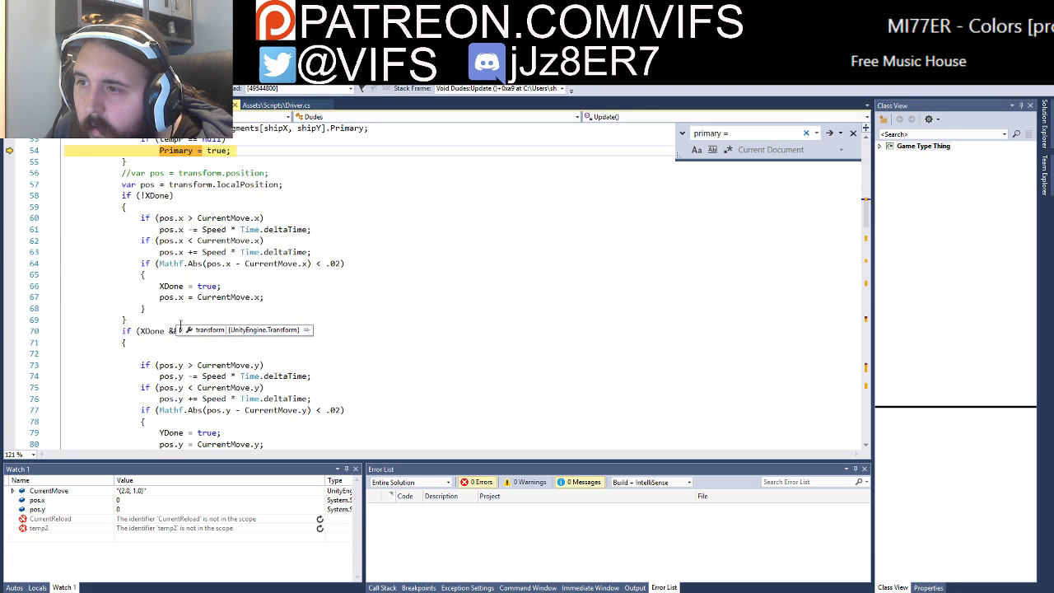
scroll(247, 214, "up", 4)
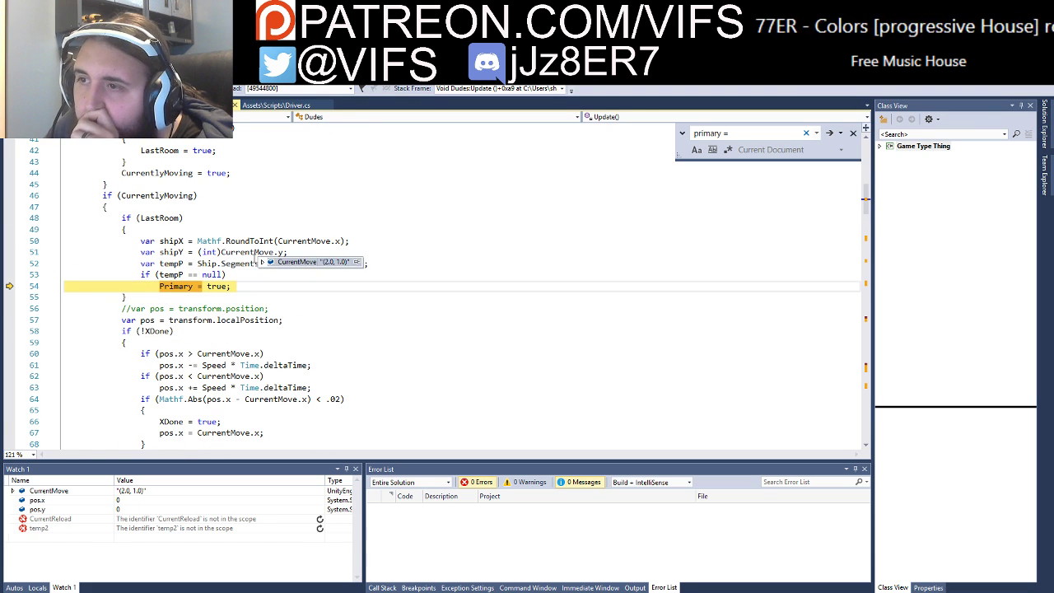
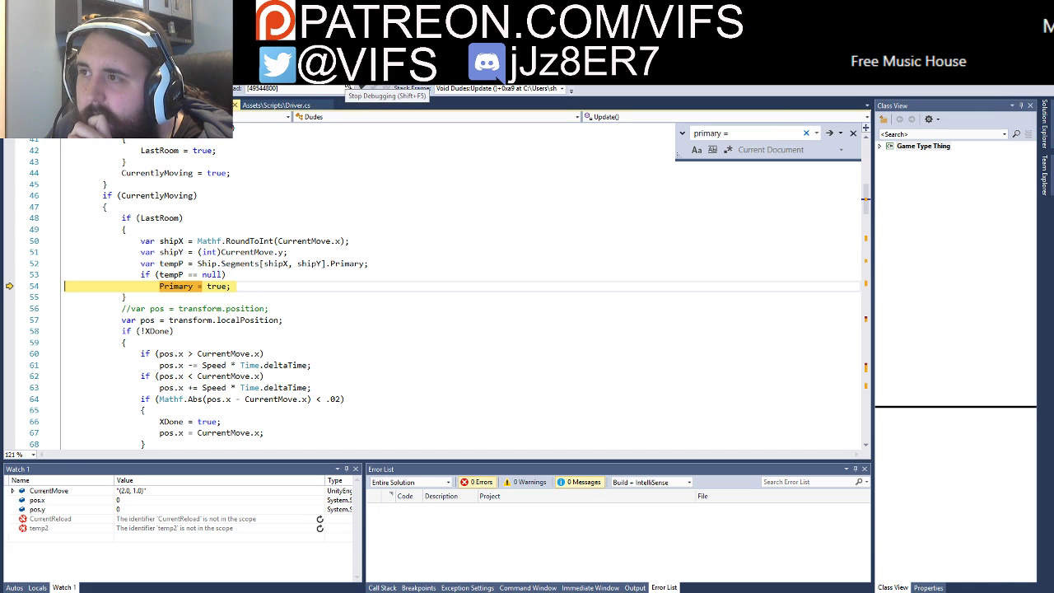
Step: Stop the debug session and come back to Driver.cs
left_click(348, 88)
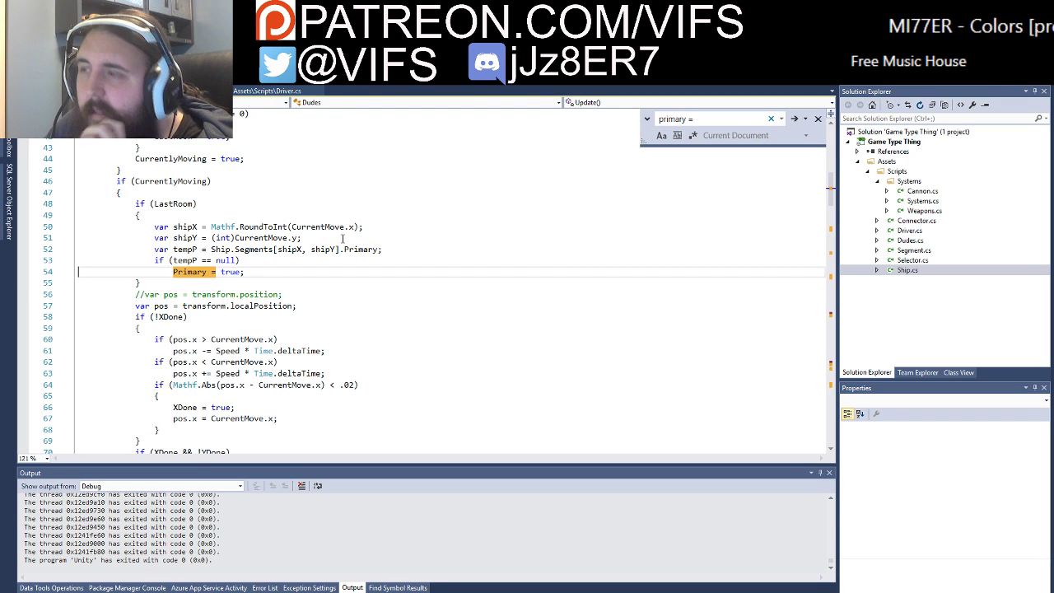
key("alt+Tab")
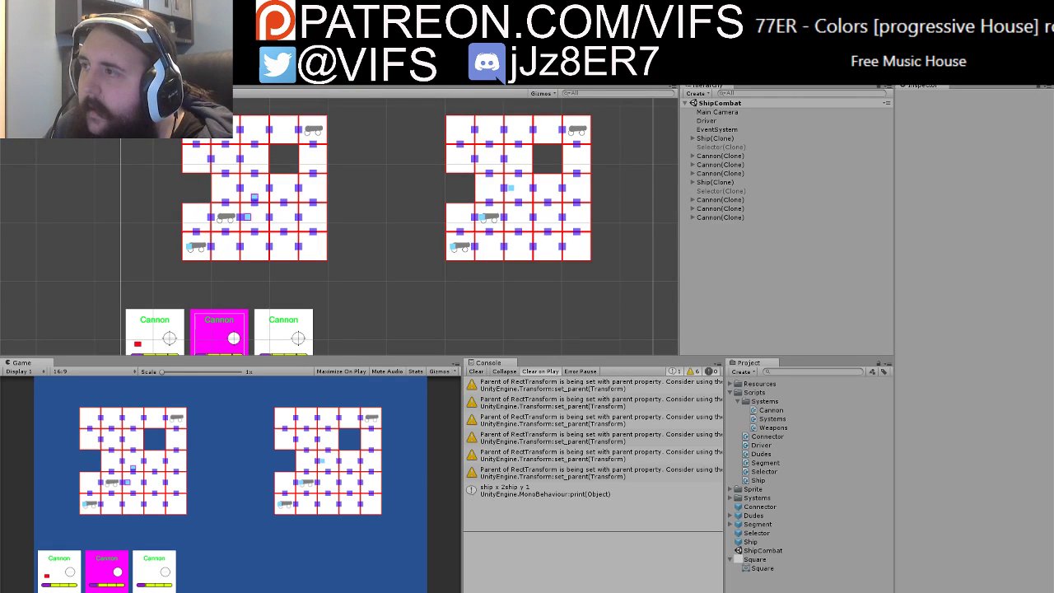
key("alt+Tab")
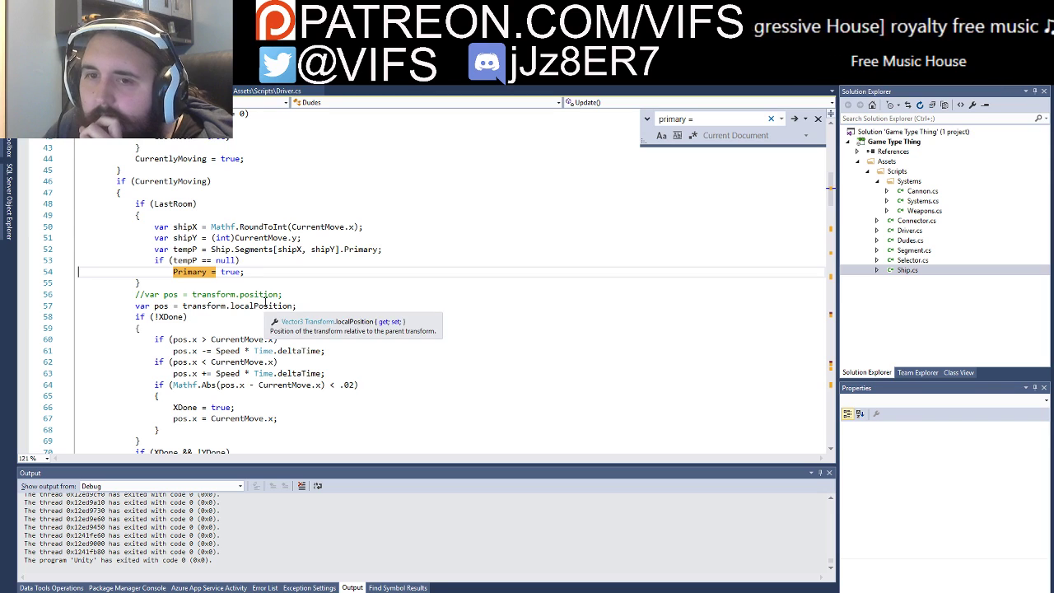
Step: Comment out the tempP lookup and Primary assignment (lines 52–54) in Update
left_click(239, 261)
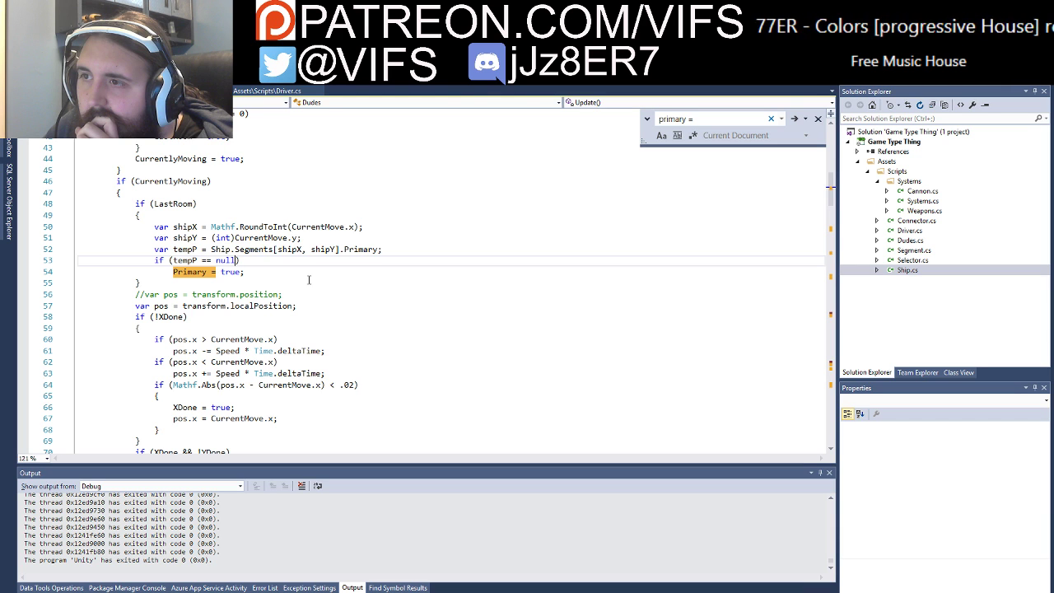
scroll(300, 281, "up", 2)
scroll(300, 281, "up", 2)
scroll(300, 280, "down", 2)
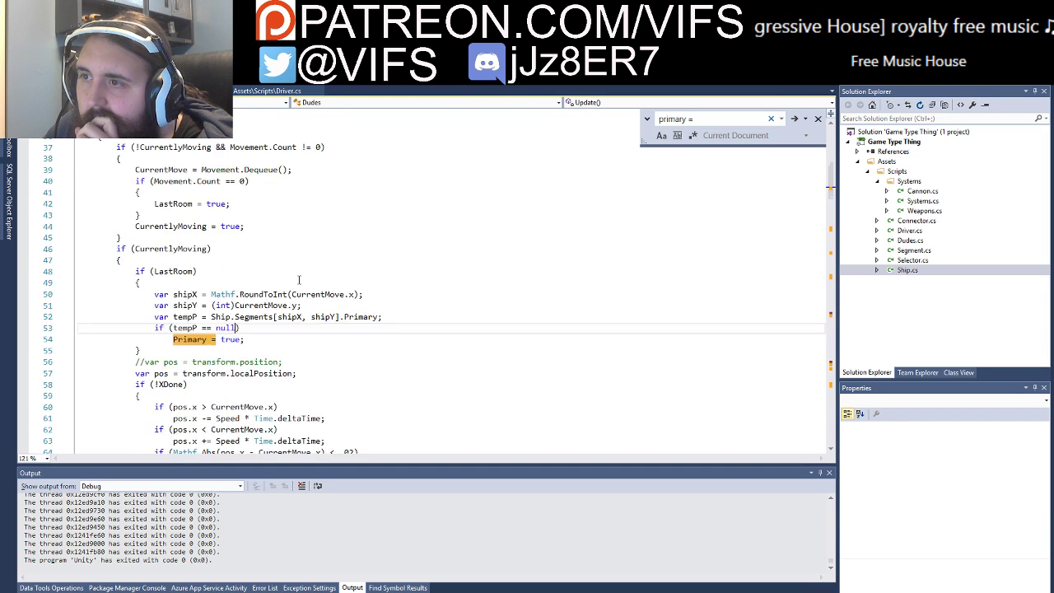
scroll(300, 280, "down", 2)
scroll(299, 281, "down", 2)
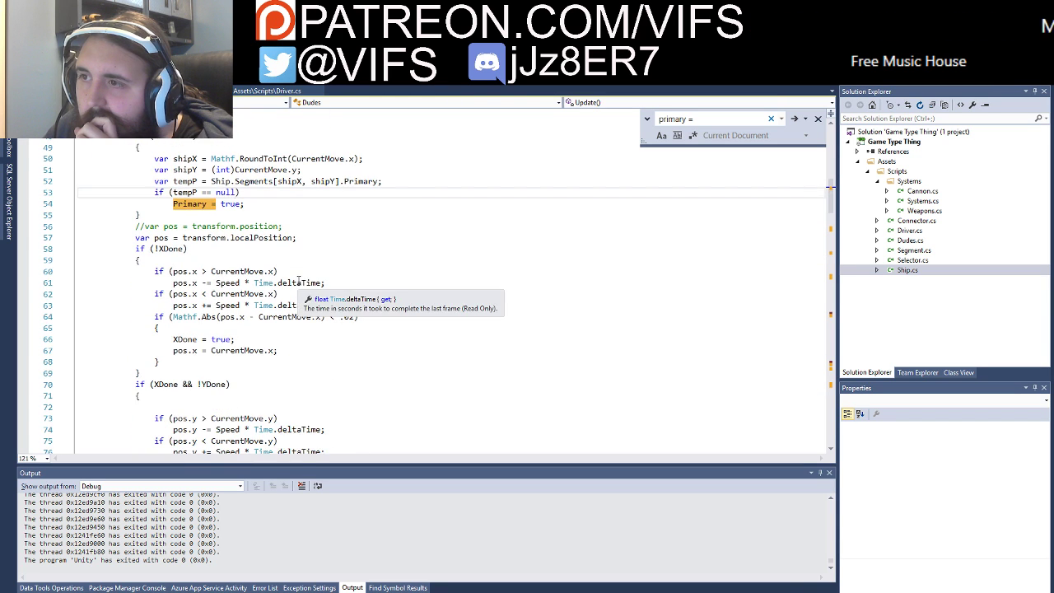
scroll(293, 314, "down", 2)
scroll(292, 314, "down", 4)
scroll(293, 315, "down", 2)
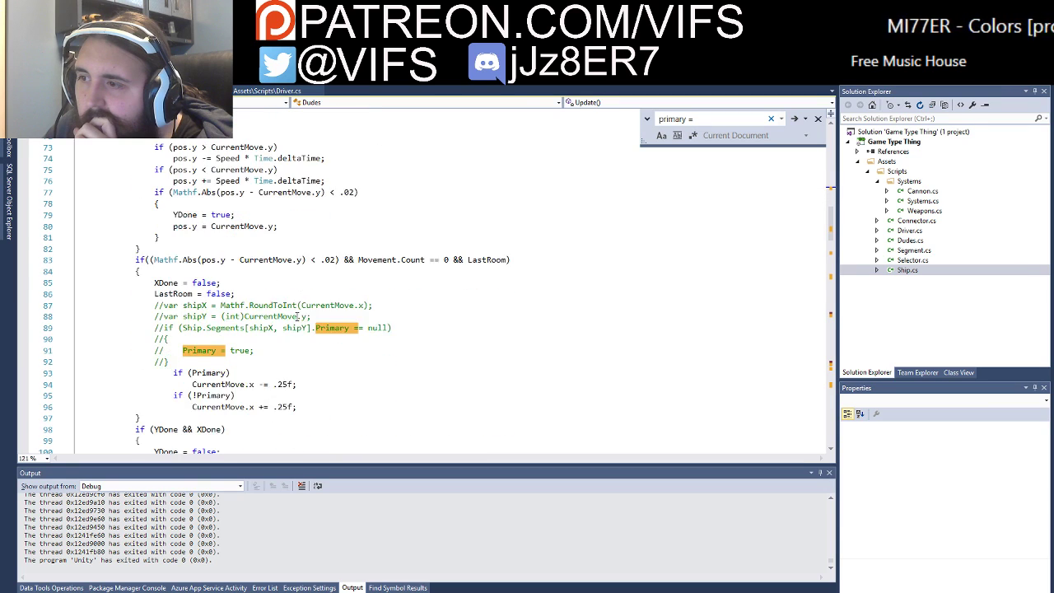
scroll(284, 326, "down", 1)
scroll(275, 338, "down", 1)
scroll(275, 339, "down", 2)
scroll(312, 364, "down", 4)
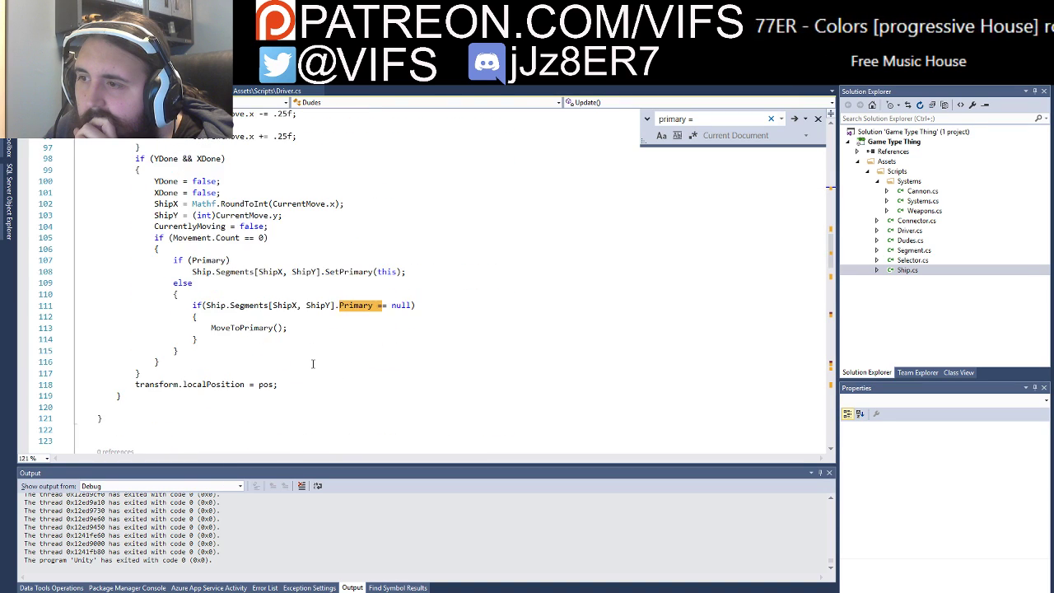
scroll(313, 363, "up", 8)
scroll(262, 271, "up", 7)
scroll(257, 271, "up", 2)
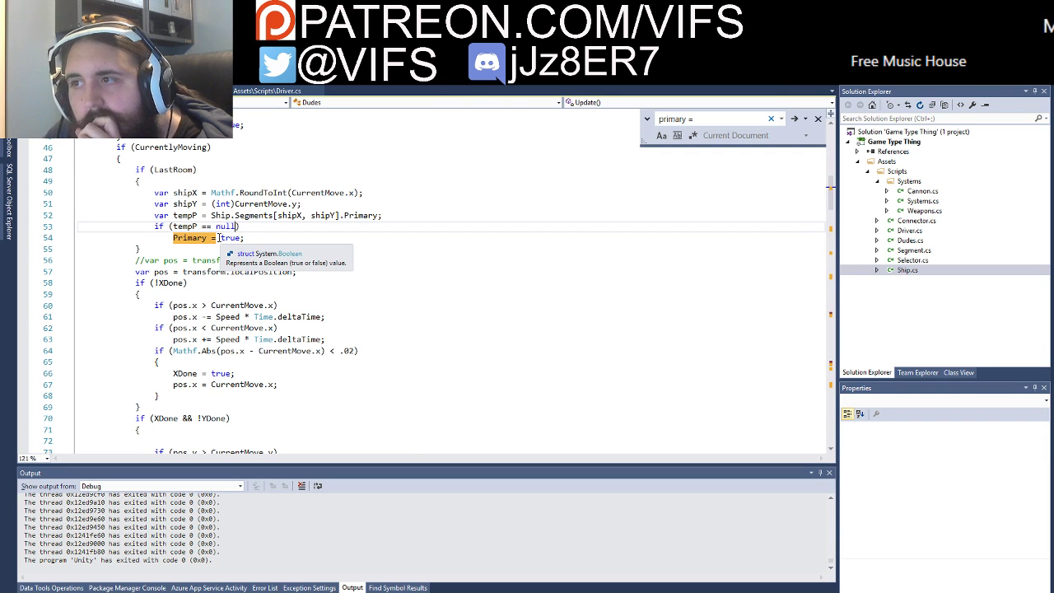
left_click_drag(219, 238, 210, 214)
key("ctrl+k")
key("ctrl+c")
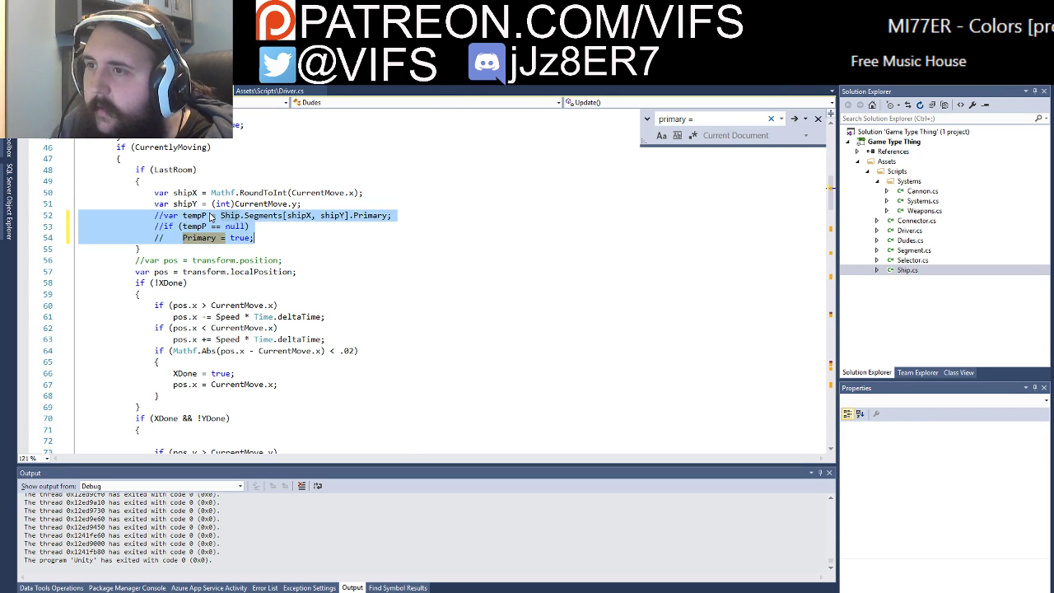
left_click(310, 259)
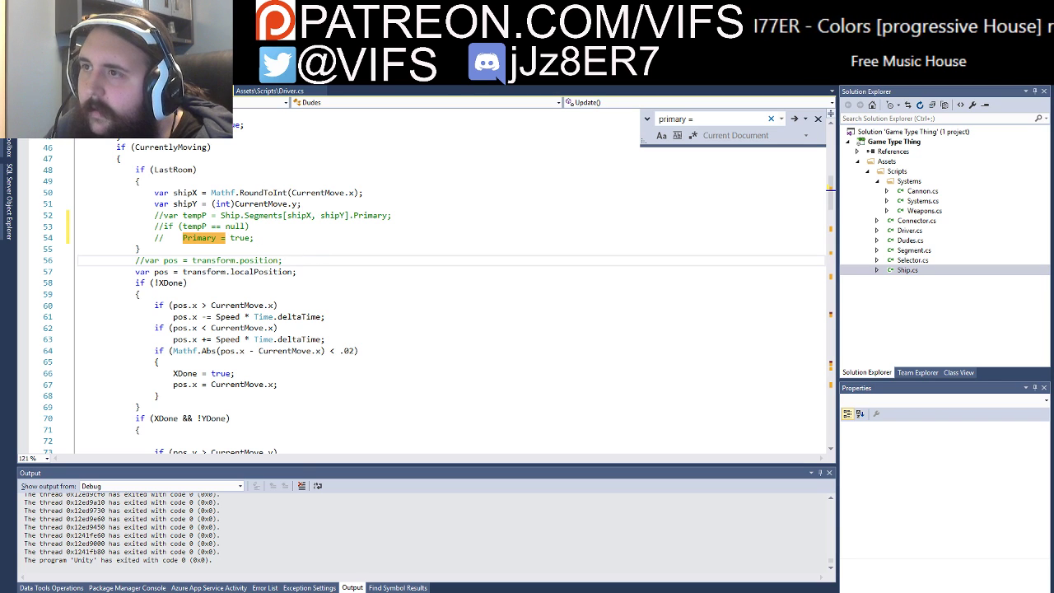
key("alt+Tab")
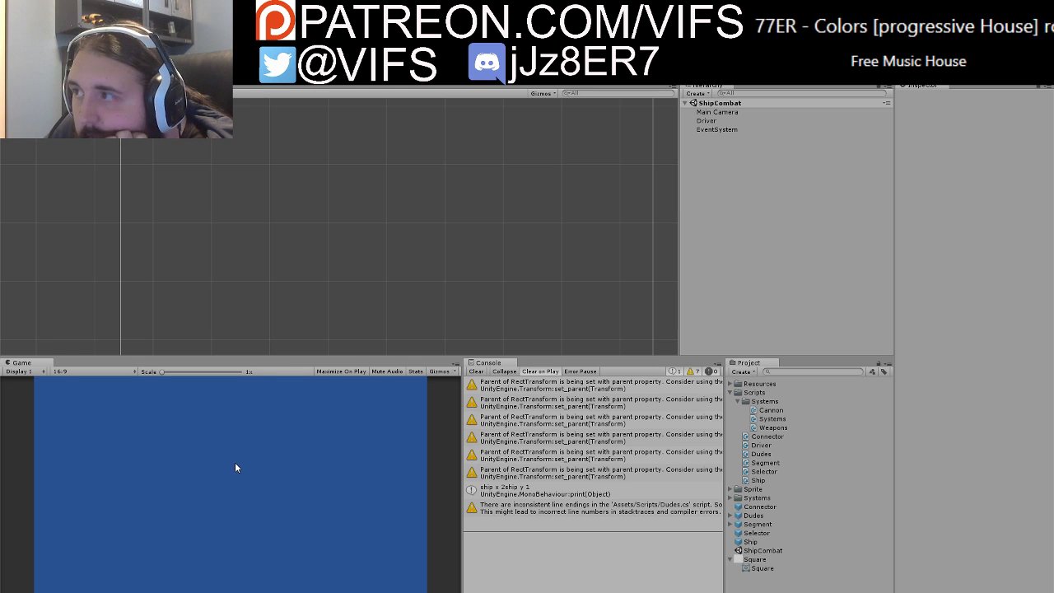
Step: Enlarge the Game view and send crew members to several left-ship cells
left_click(132, 489)
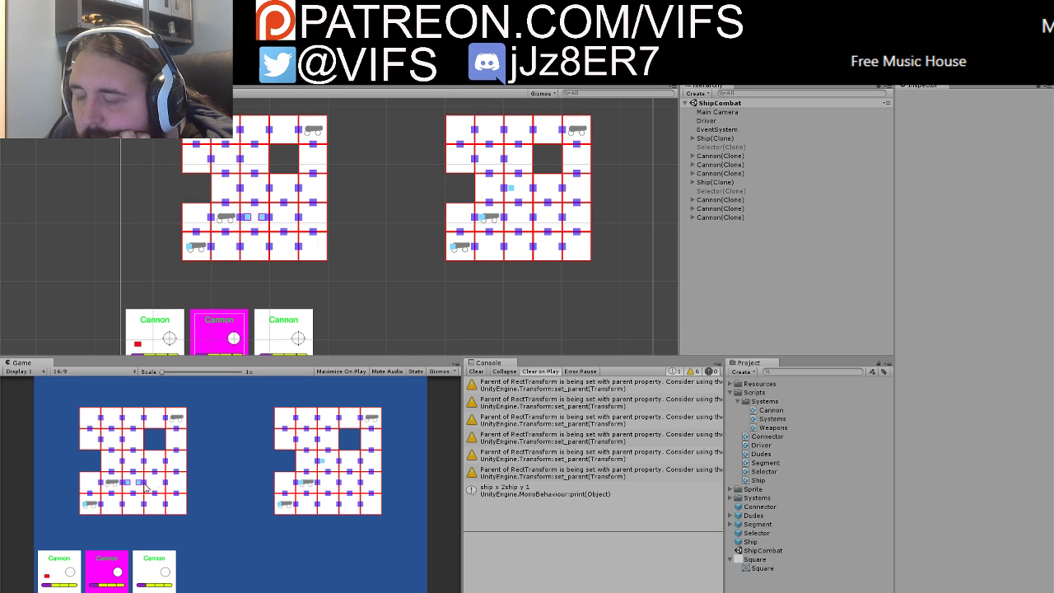
left_click_drag(383, 358, 411, 246)
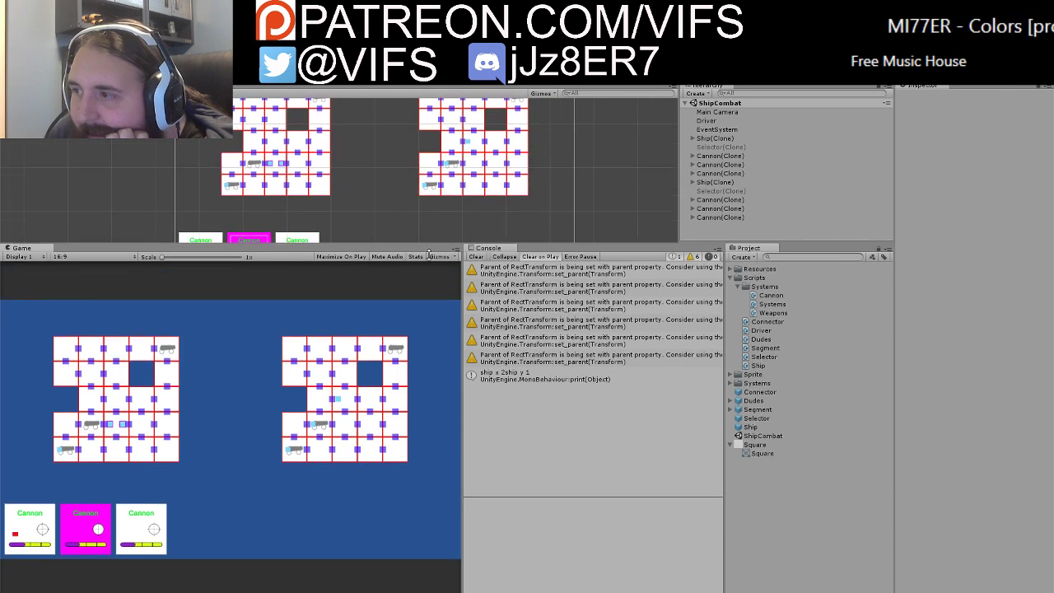
left_click_drag(460, 330, 557, 330)
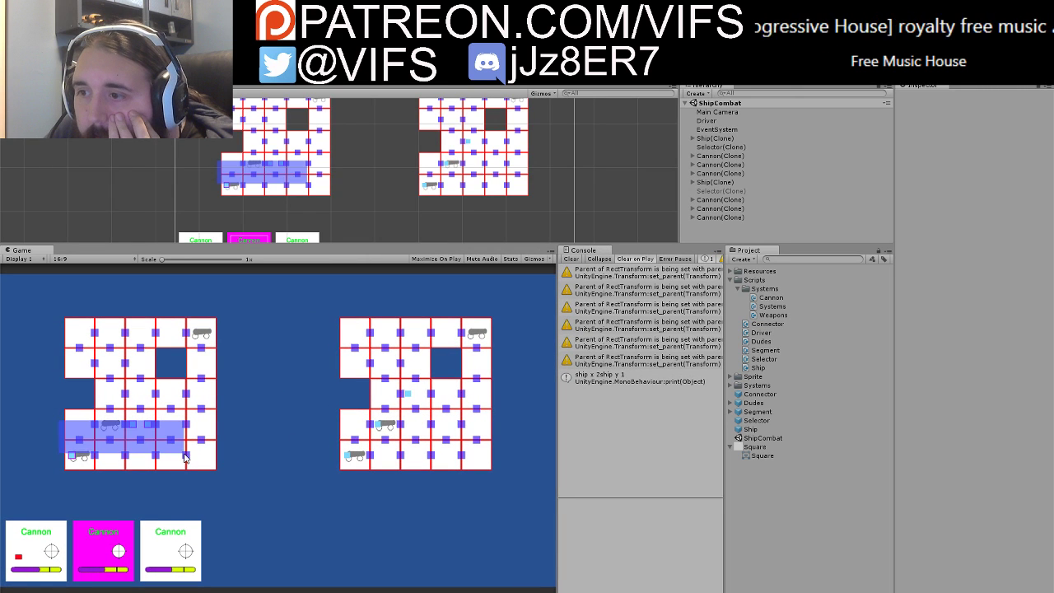
left_click(137, 466)
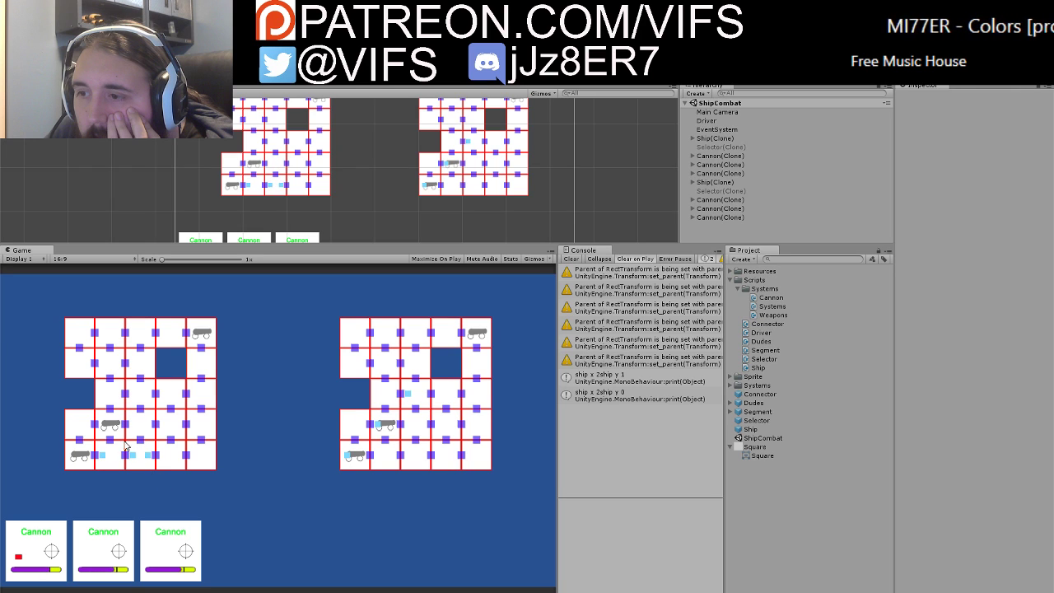
left_click(154, 451)
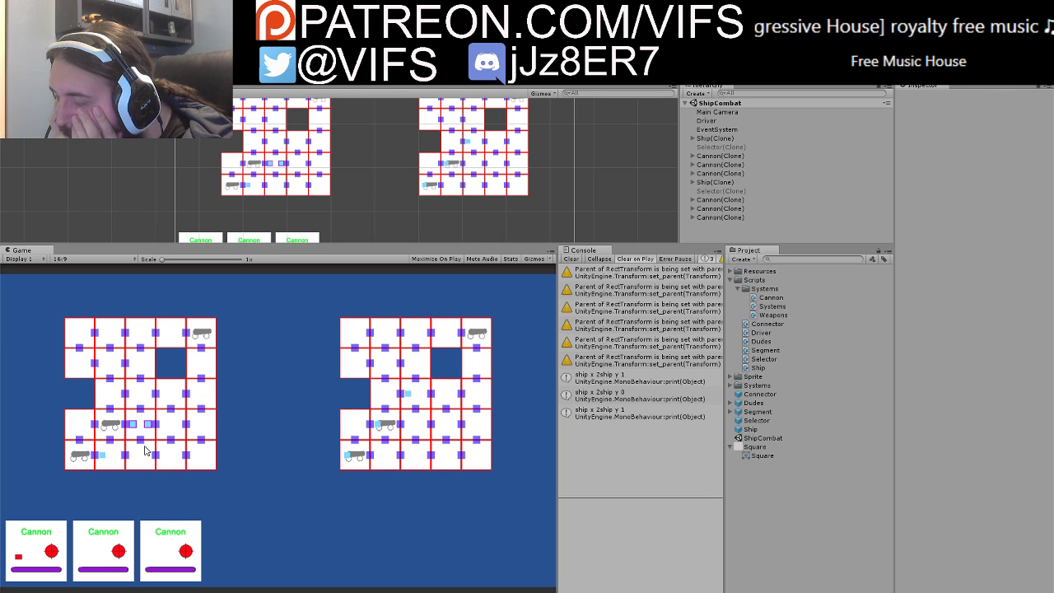
left_click(145, 448)
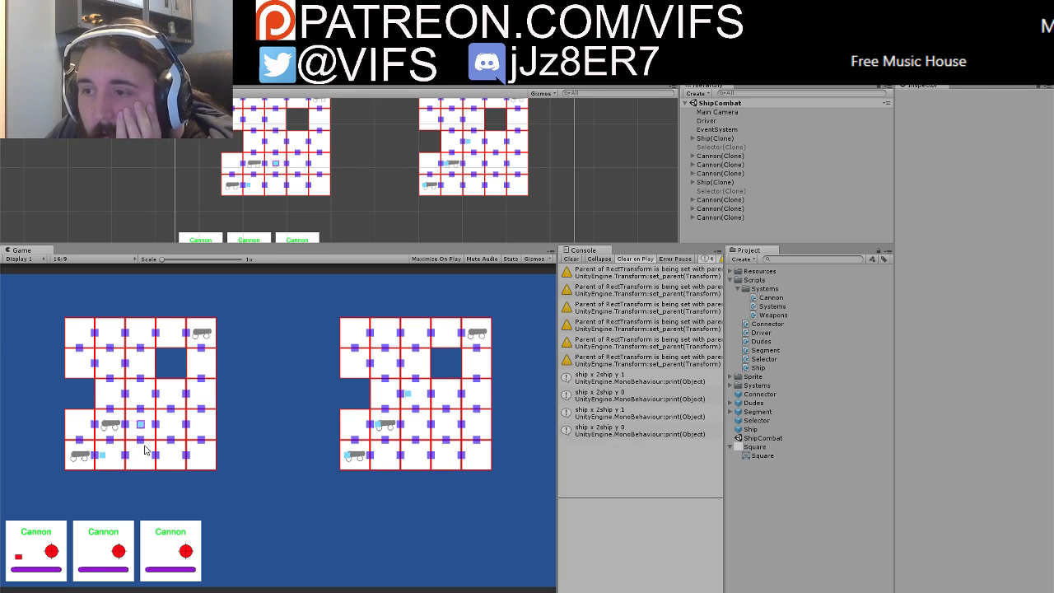
Step: Stop the game, return to Driver.cs and clear the 'primary' search
key("ctrl+p")
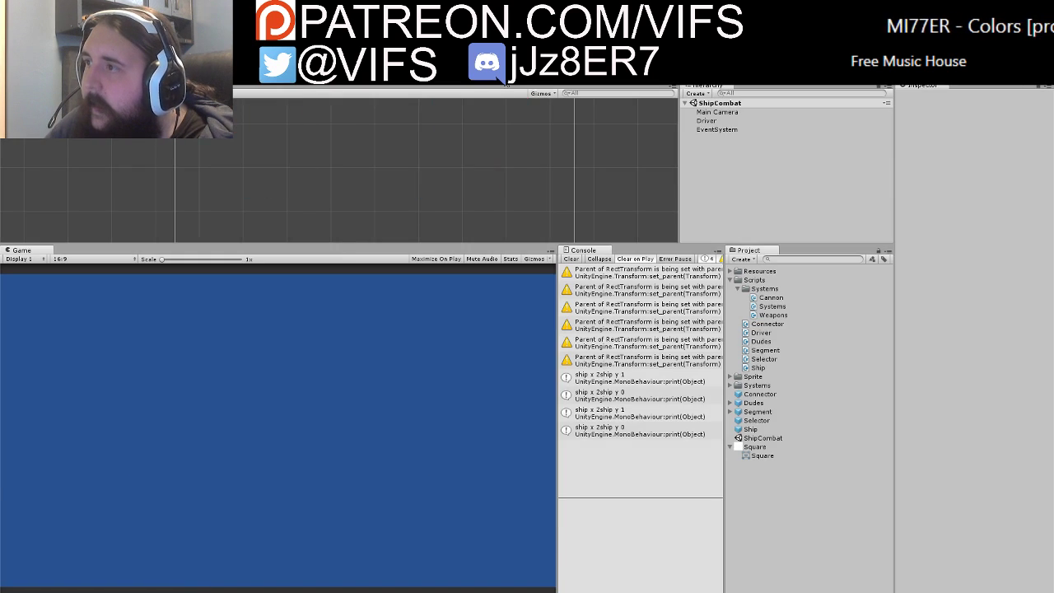
key("alt+Tab")
scroll(363, 253, "down", 5)
scroll(338, 276, "down", 5)
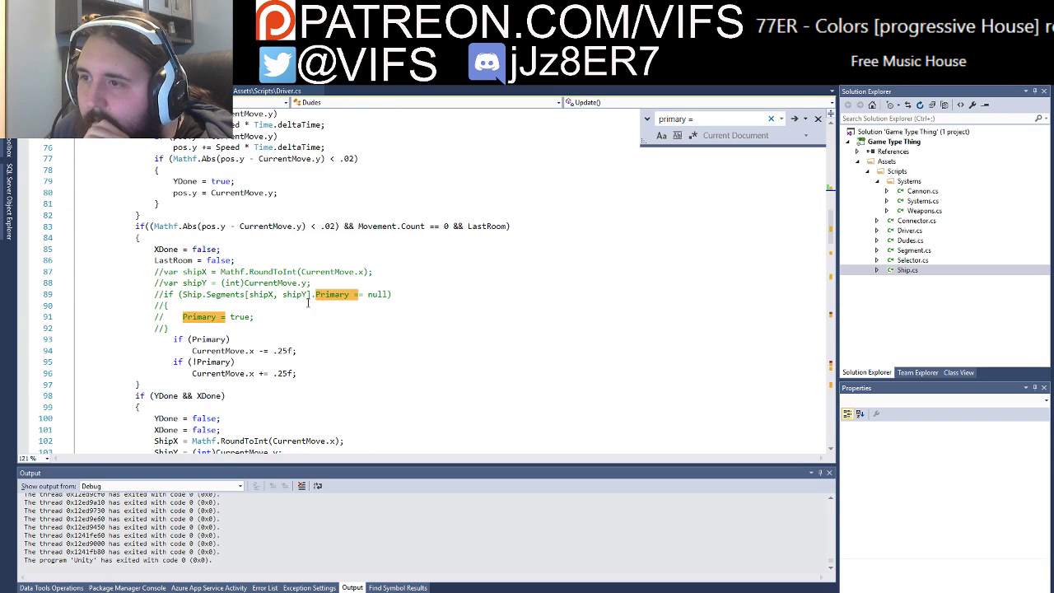
scroll(308, 297, "down", 6)
scroll(288, 298, "down", 6)
scroll(220, 286, "down", 4)
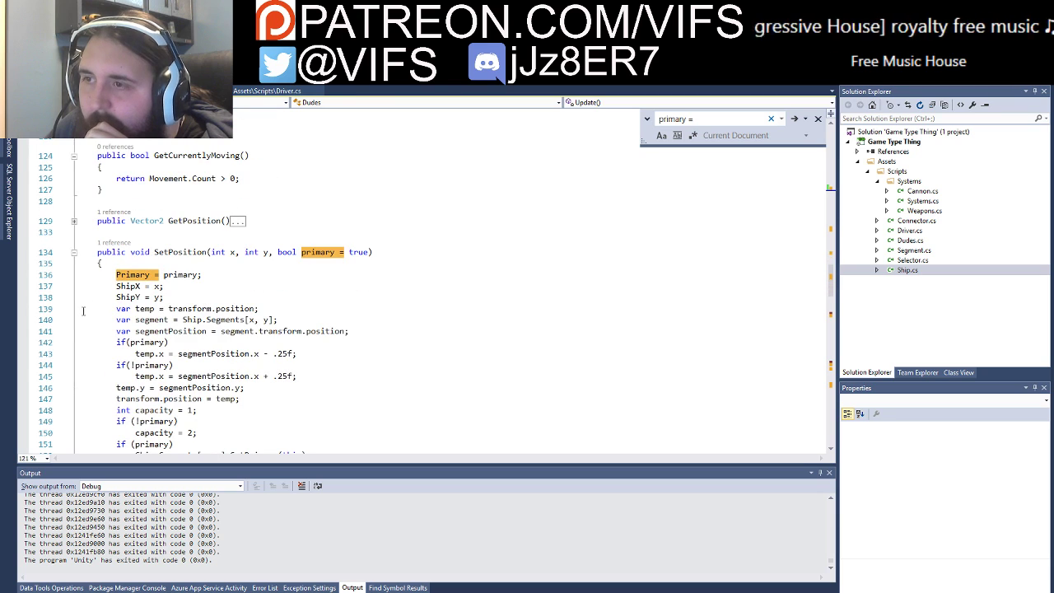
key("Escape")
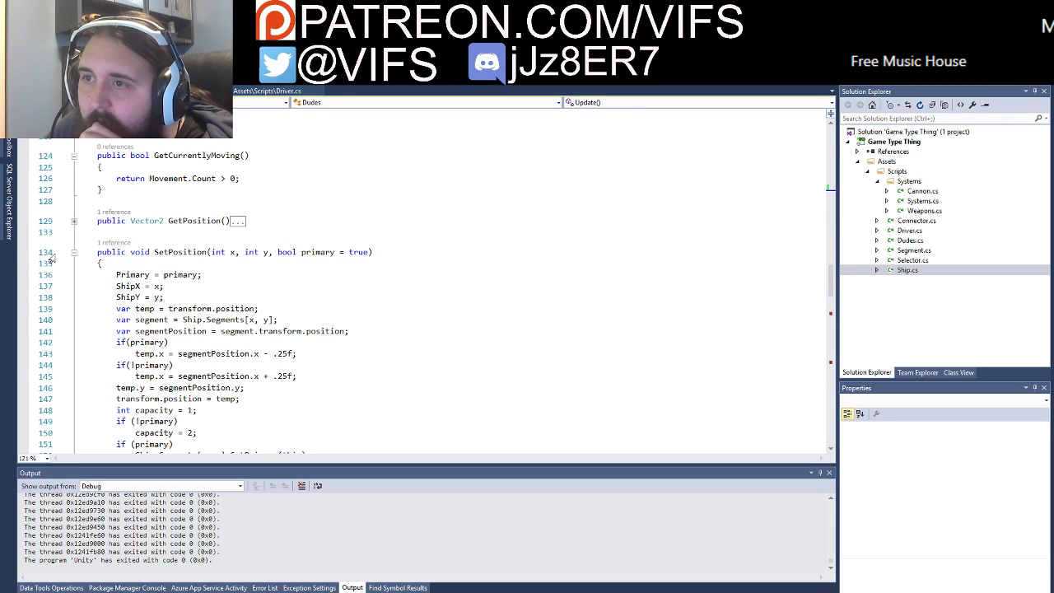
Step: Collapse the SetPosition and Update methods
left_click(72, 253)
scroll(137, 351, "up", 6)
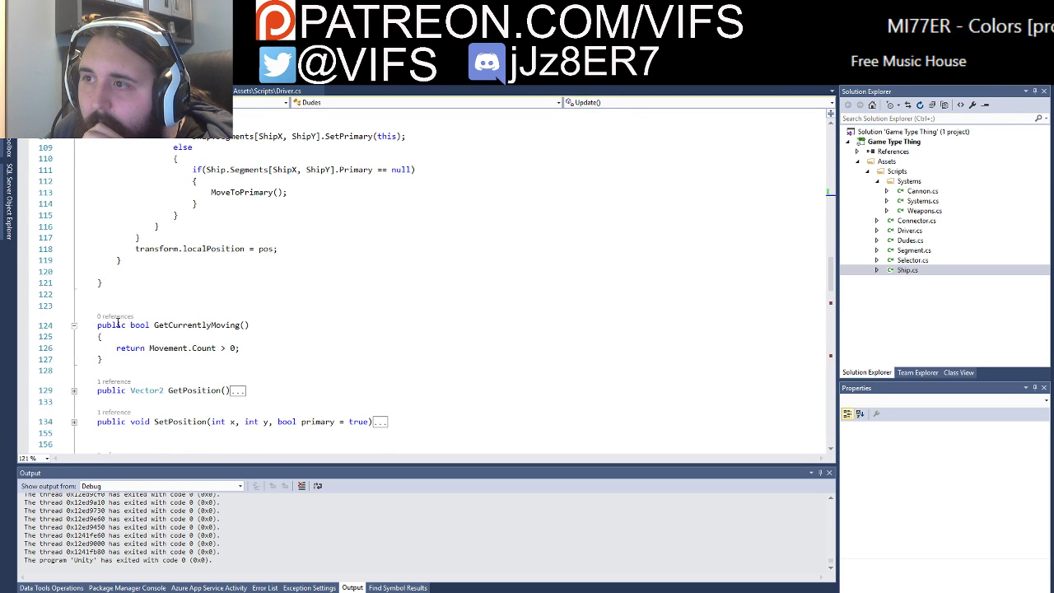
scroll(137, 351, "up", 5)
scroll(132, 321, "up", 6)
scroll(124, 279, "up", 5)
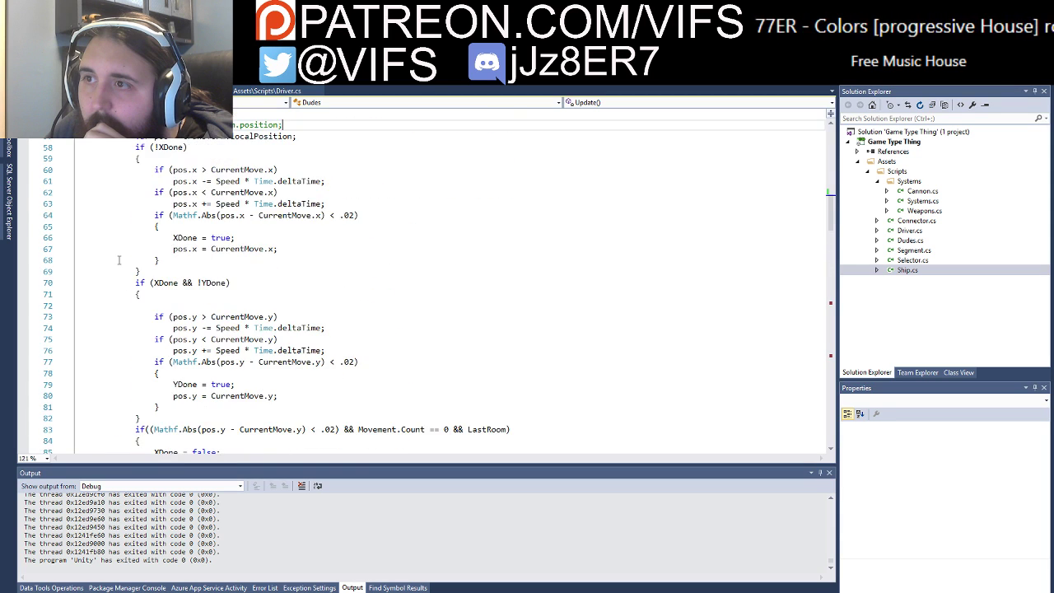
scroll(109, 215, "up", 5)
scroll(108, 215, "up", 3)
scroll(80, 232, "up", 2)
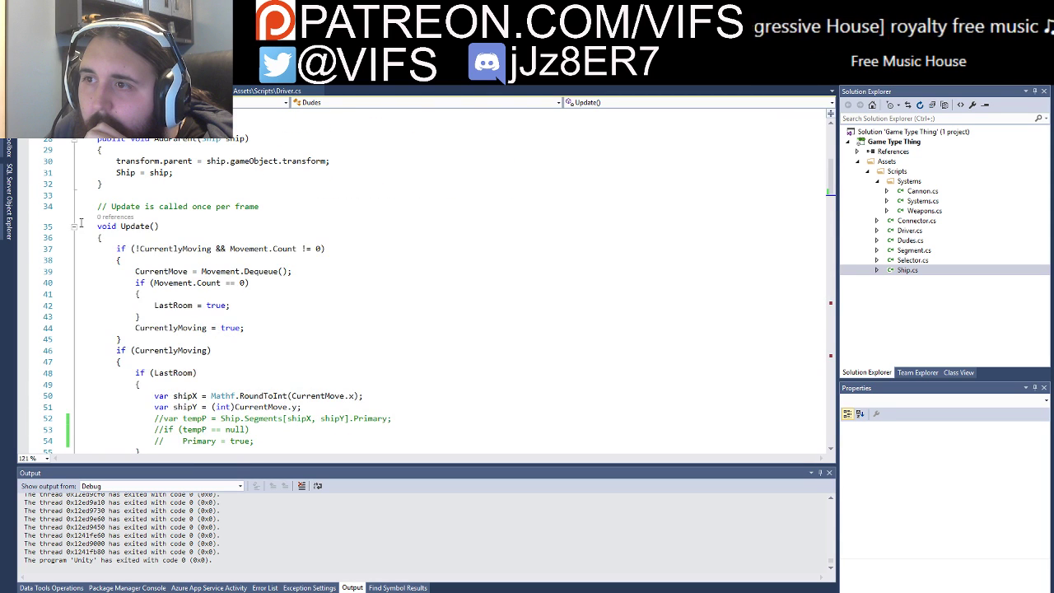
left_click(74, 226)
Step: Remove the line-188 breakpoint and place the caret on MoveToPrimary
scroll(115, 272, "down", 6)
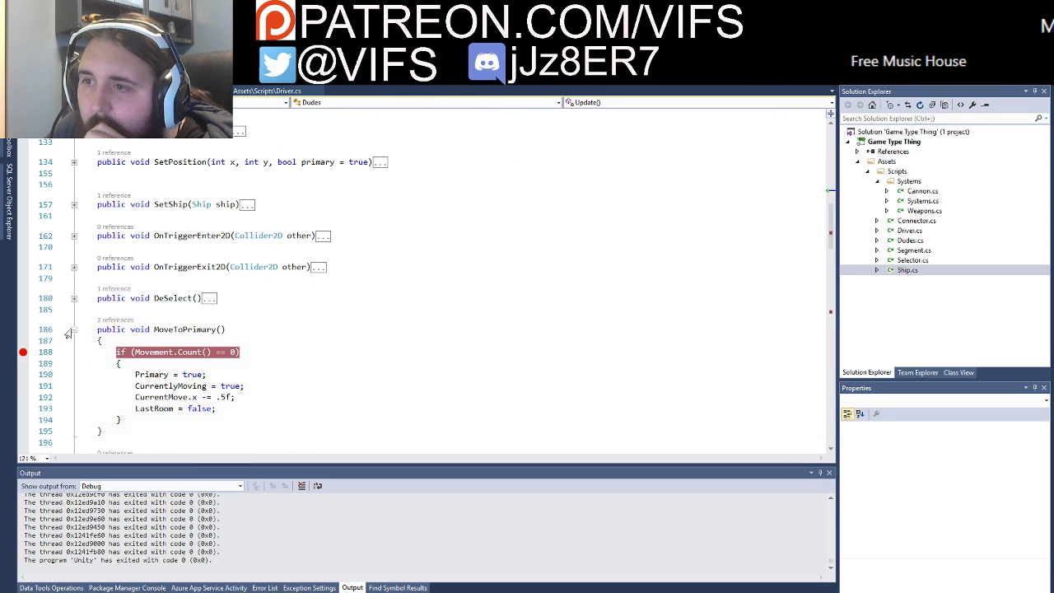
left_click(23, 353)
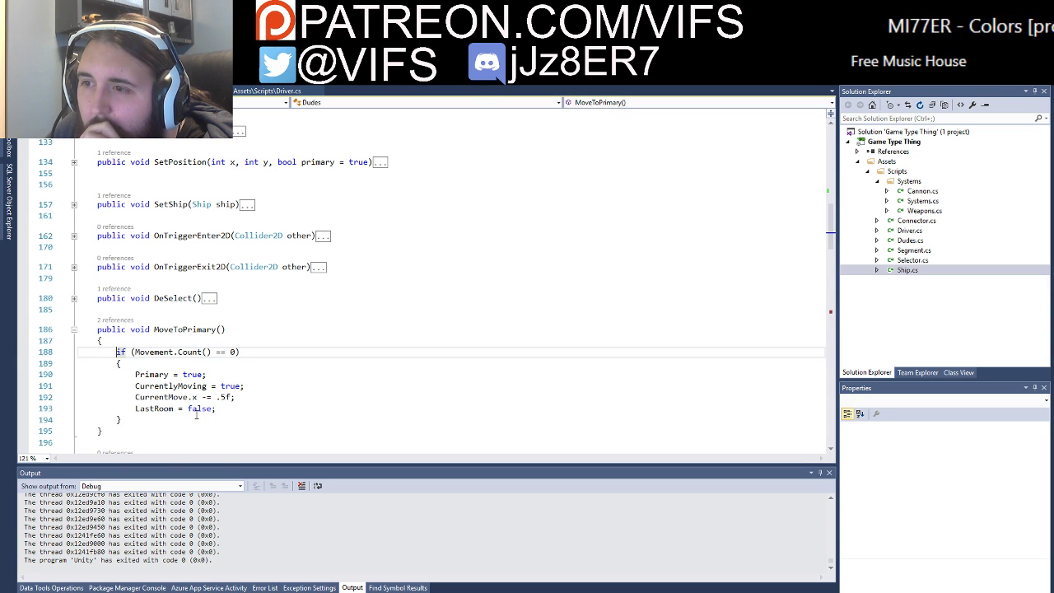
left_click(185, 330)
Step: Go to MoveToPrimary's definition and find all its references
right_click(185, 330)
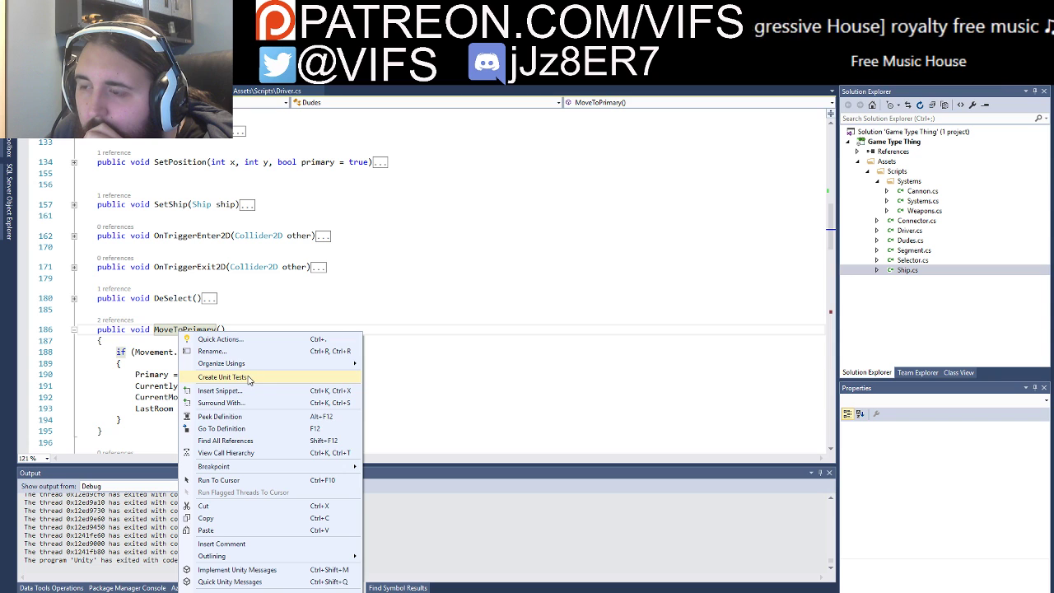
left_click(235, 429)
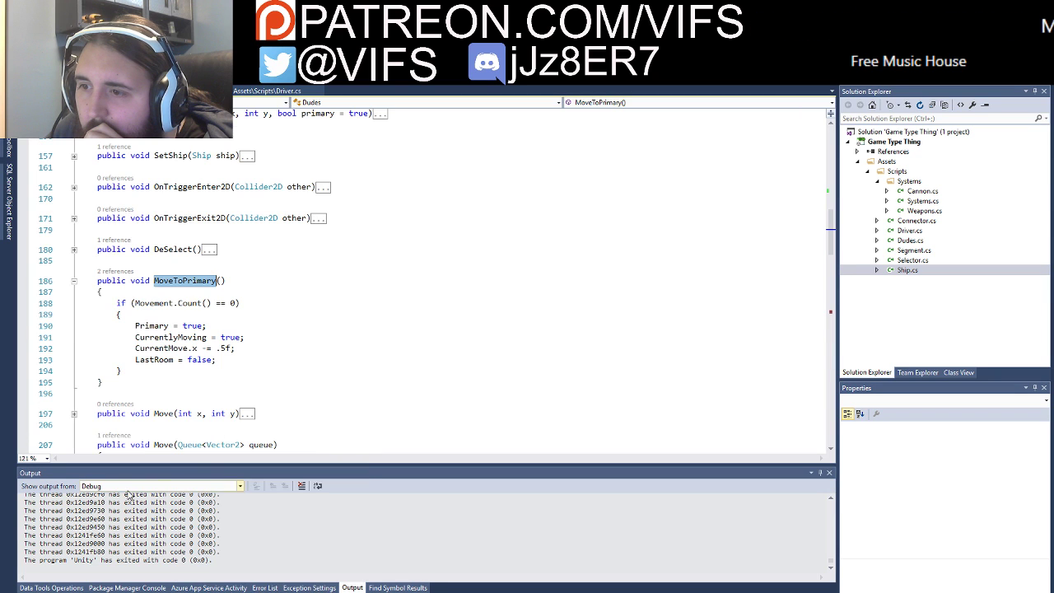
right_click(186, 285)
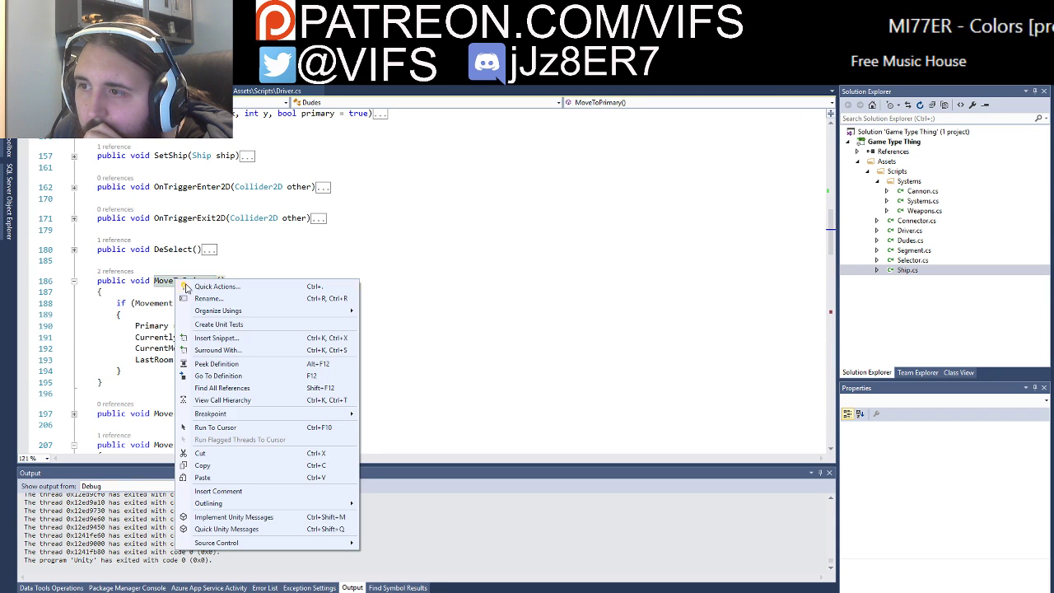
left_click(238, 389)
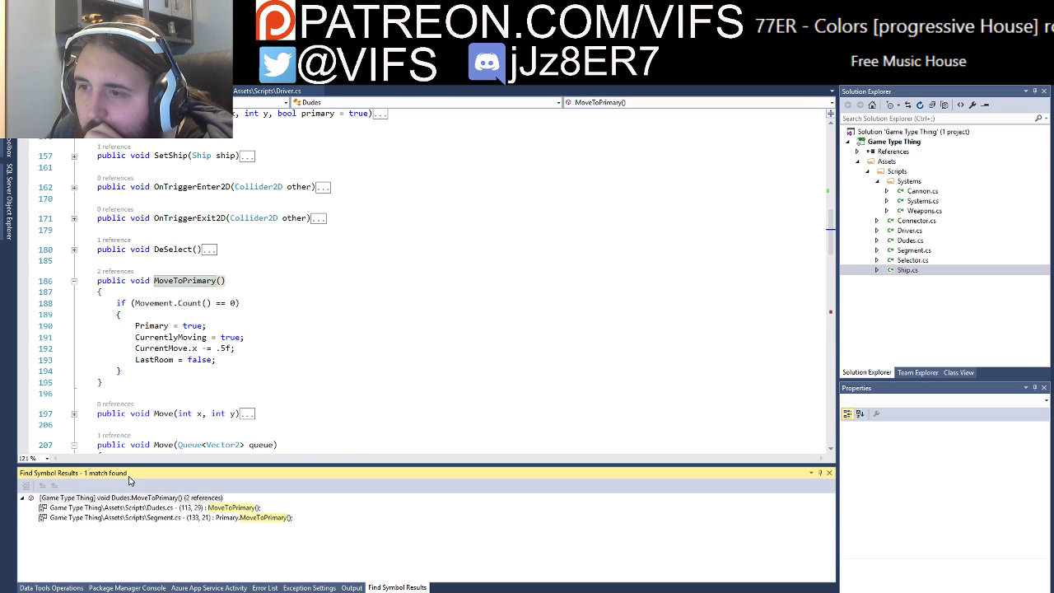
Step: Review the MoveToPrimary call and its null check near line 111 in Dudes.cs
double_click(115, 507)
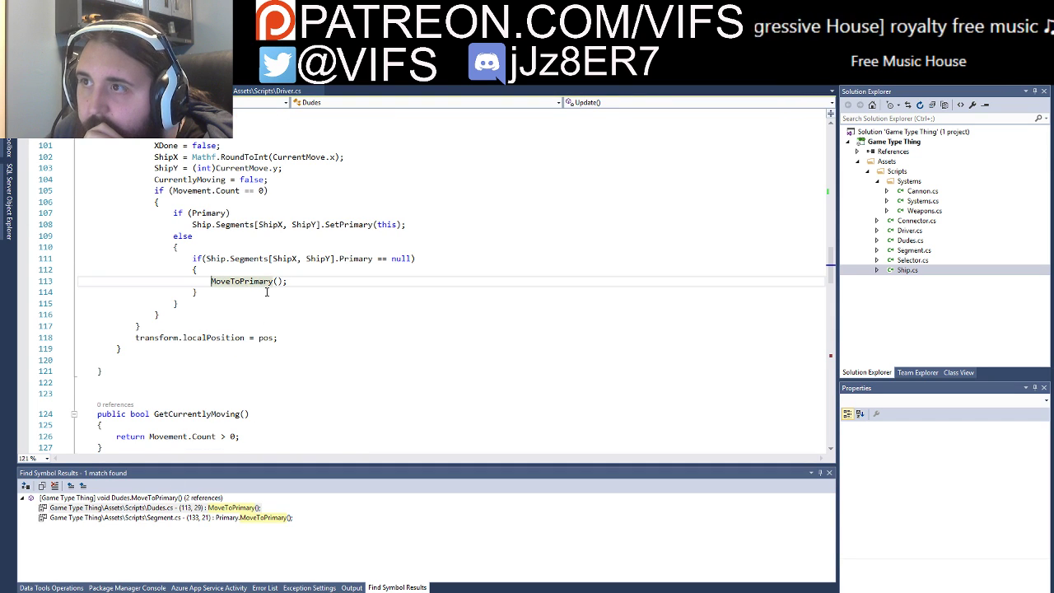
scroll(262, 321, "up", 2)
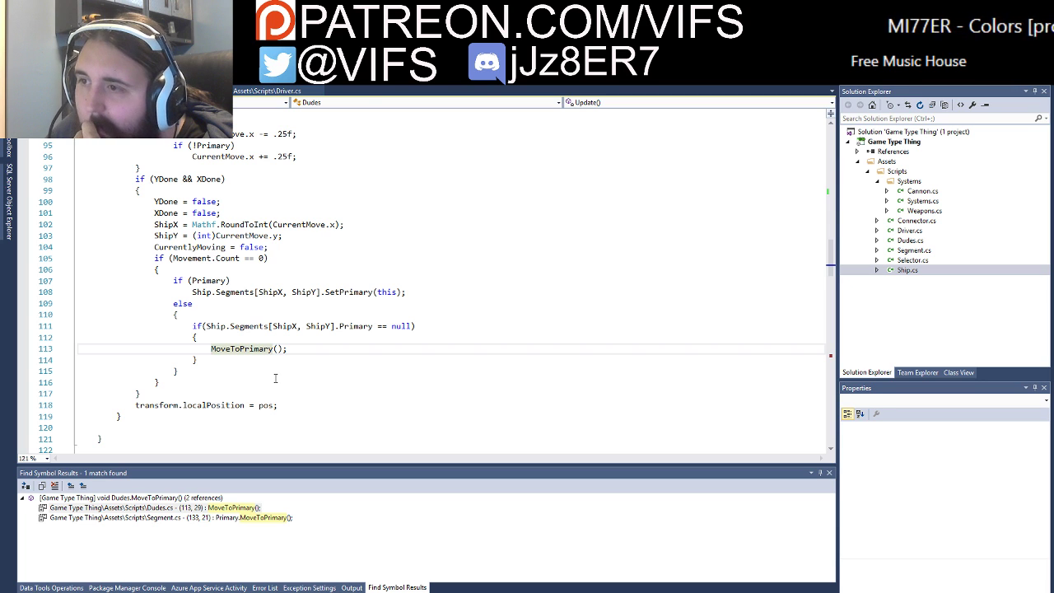
left_click(427, 326)
scroll(429, 362, "up", 1)
scroll(429, 362, "up", 3)
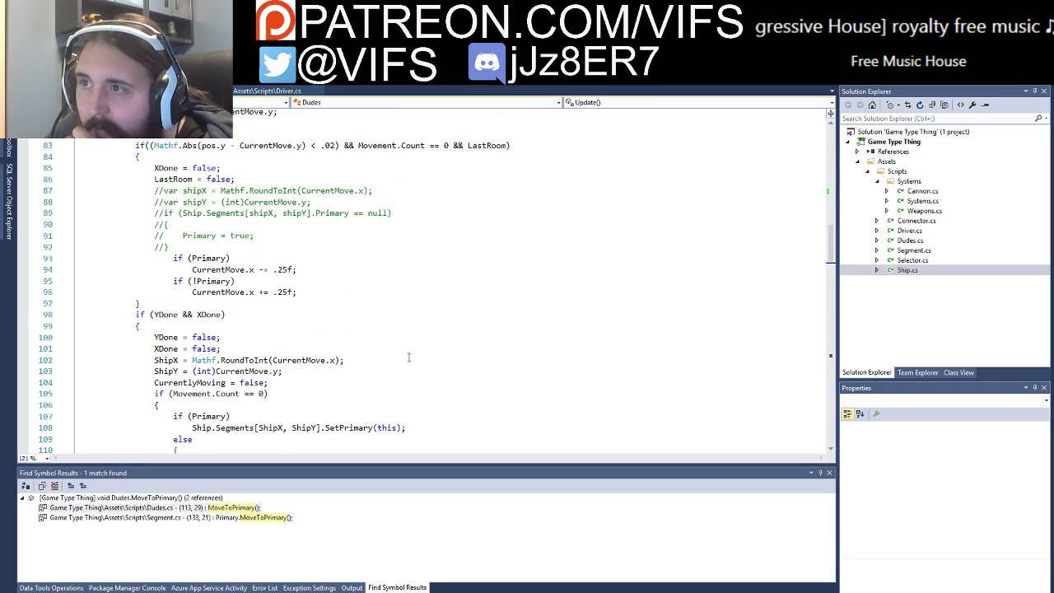
scroll(429, 361, "up", 5)
scroll(429, 362, "up", 5)
scroll(399, 354, "up", 4)
scroll(400, 354, "up", 5)
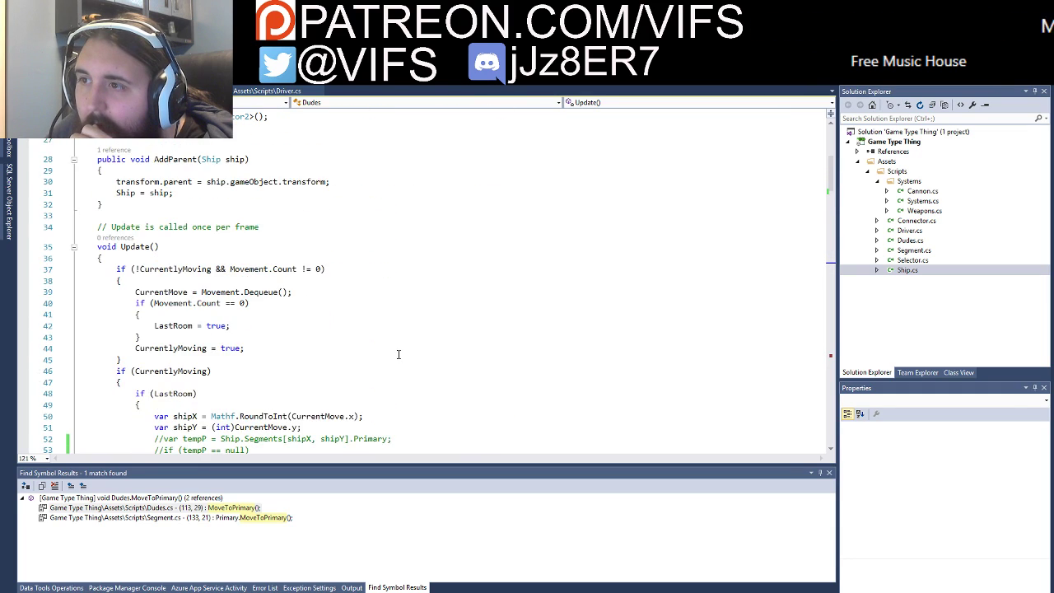
scroll(399, 354, "down", 9)
scroll(399, 356, "down", 7)
scroll(398, 360, "down", 5)
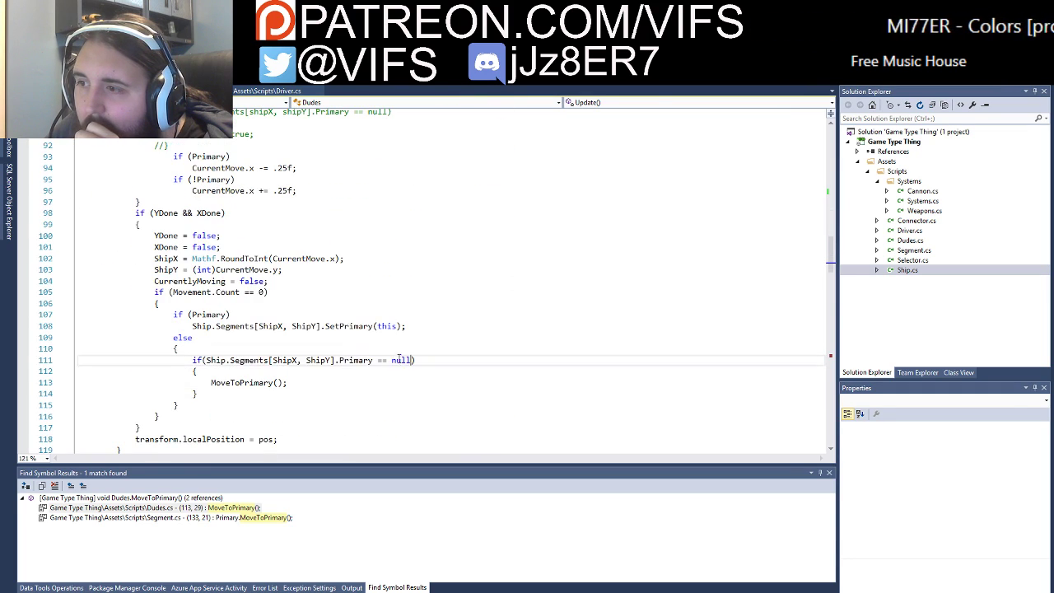
Step: Open the Segment.cs caller, then return to the definition in Dudes.cs
double_click(233, 517)
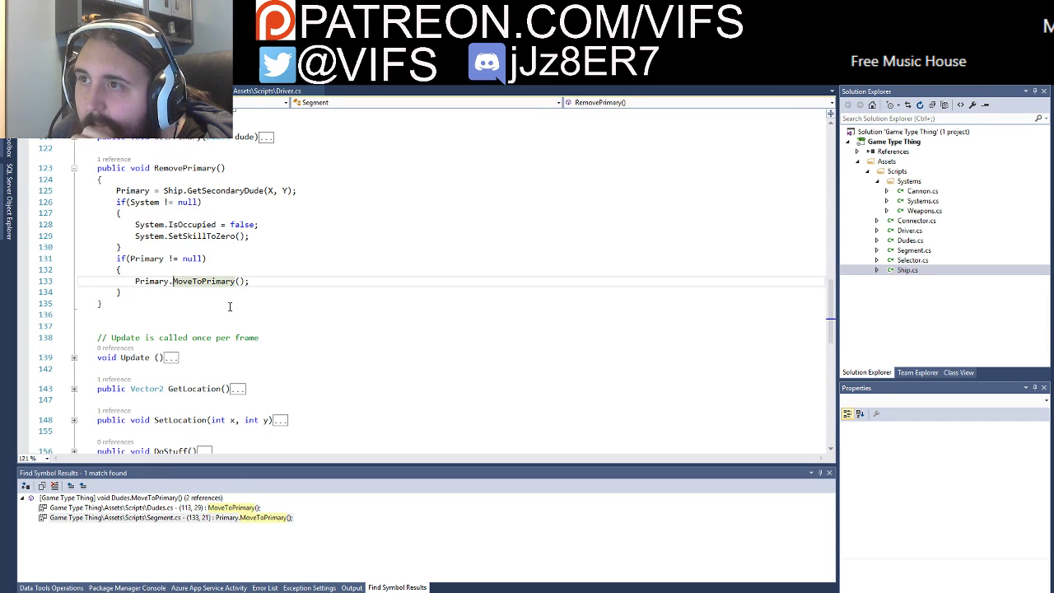
double_click(220, 507)
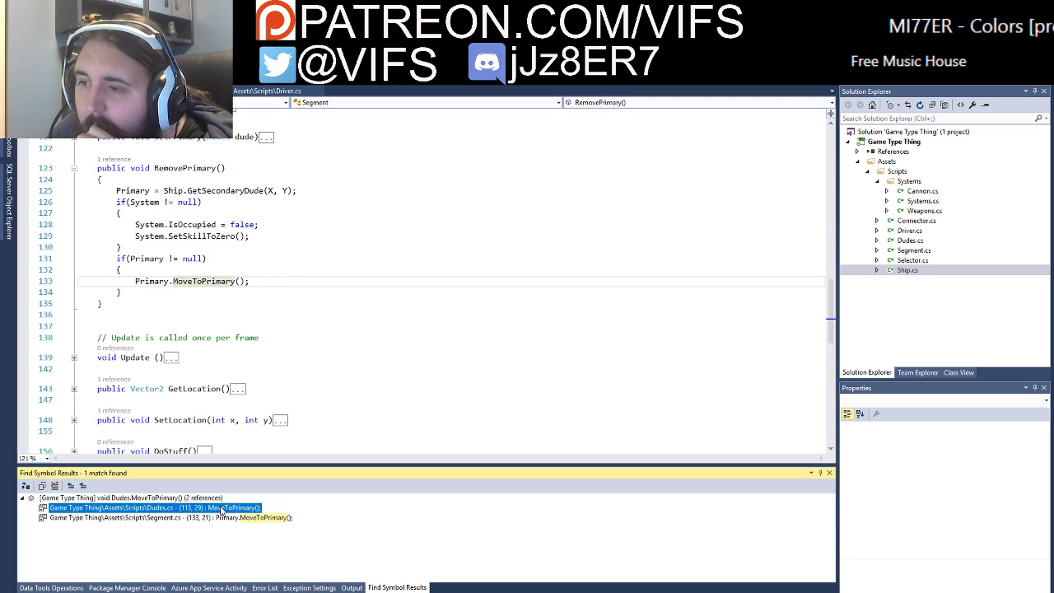
double_click(227, 518)
left_click(209, 499)
double_click(210, 499)
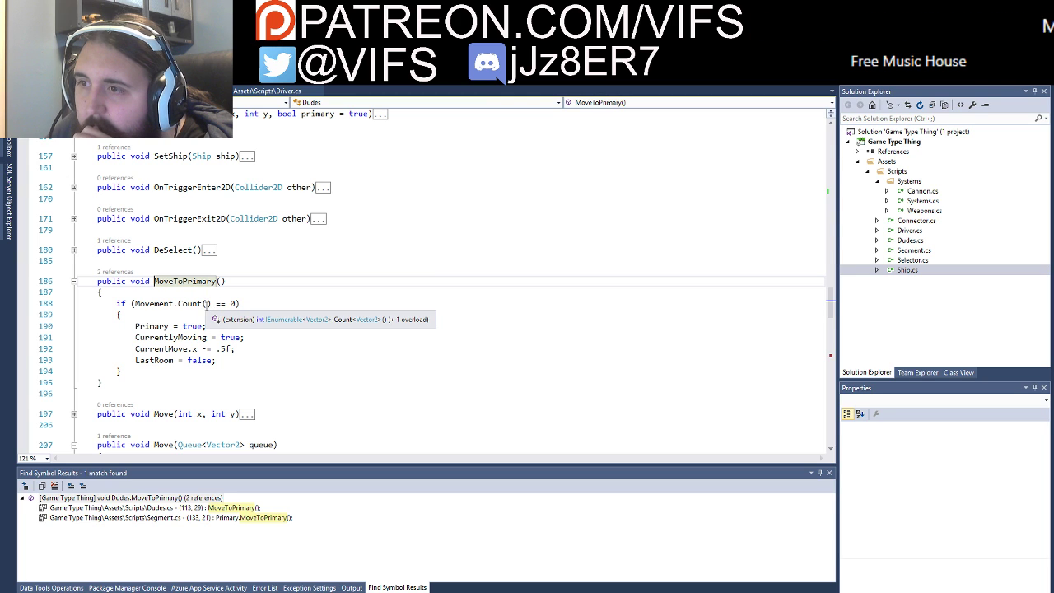
Step: Add a breakpoint on the Movement.Count() check at line 188
key("Down")
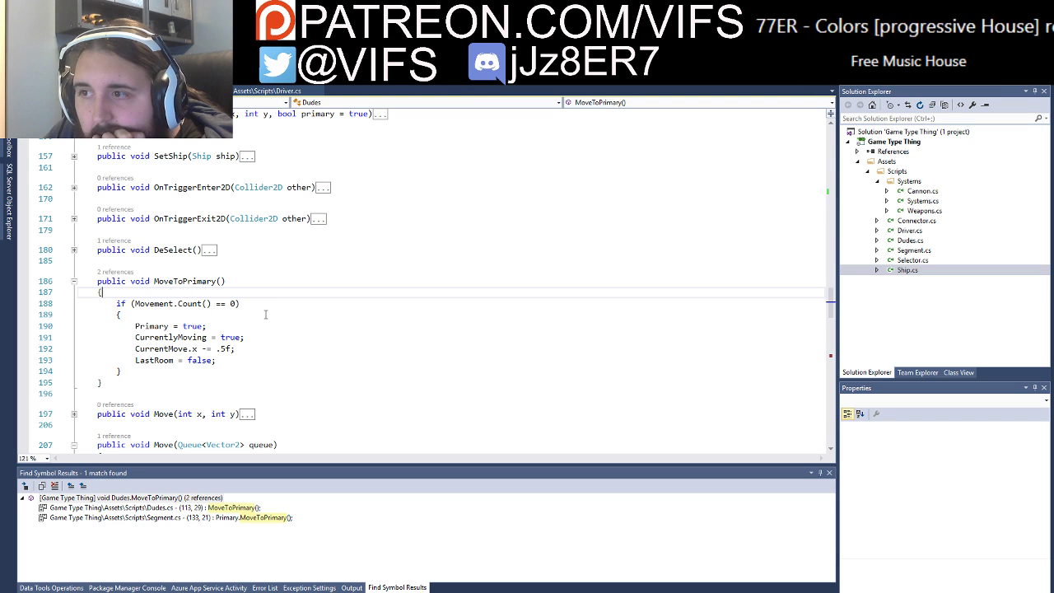
scroll(265, 314, "up", 4)
scroll(265, 313, "up", 8)
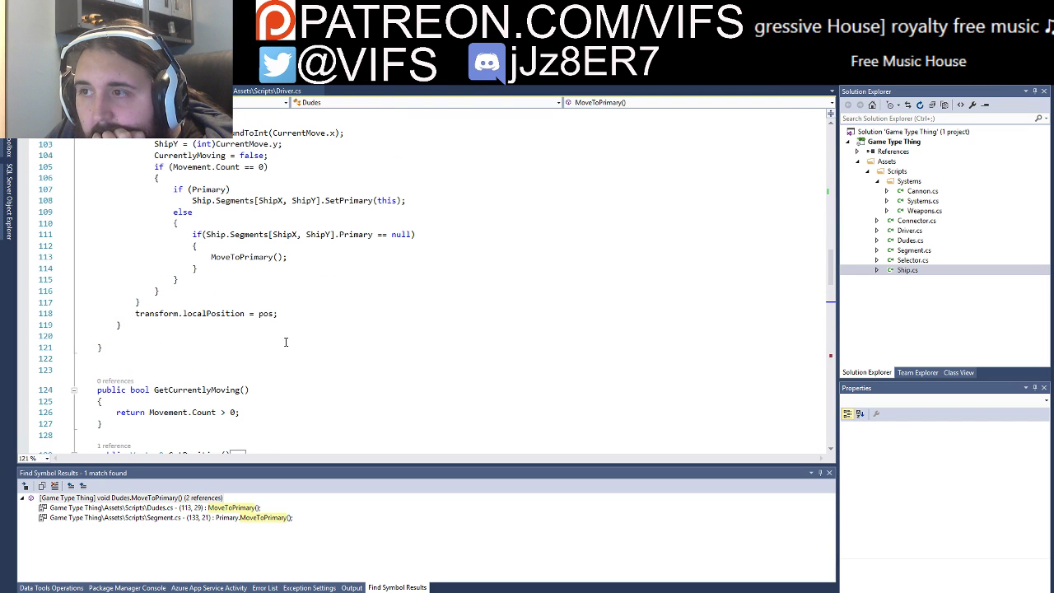
scroll(282, 340, "down", 6)
scroll(276, 341, "down", 5)
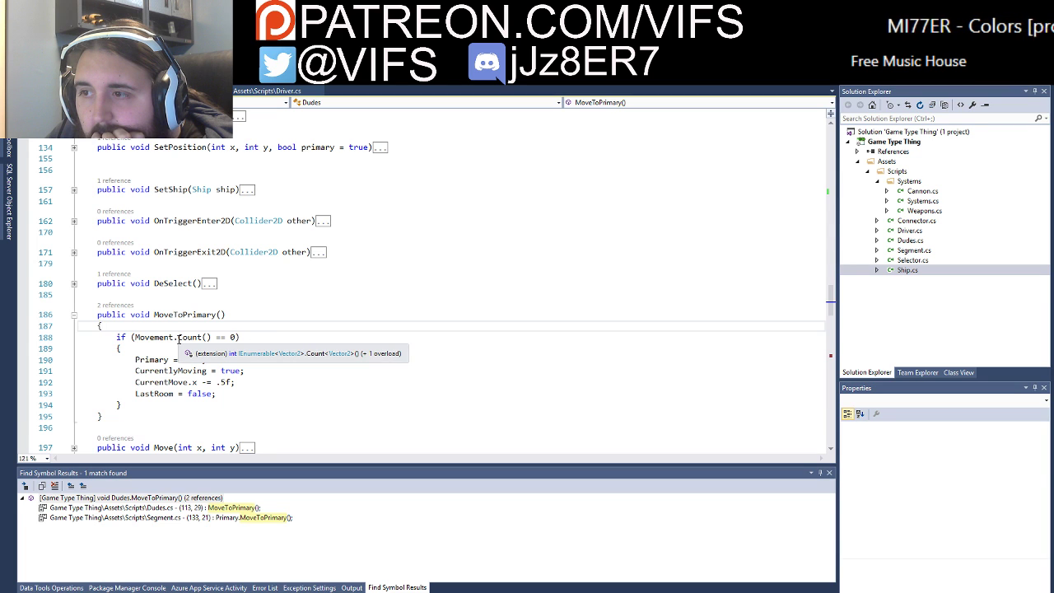
left_click(23, 338)
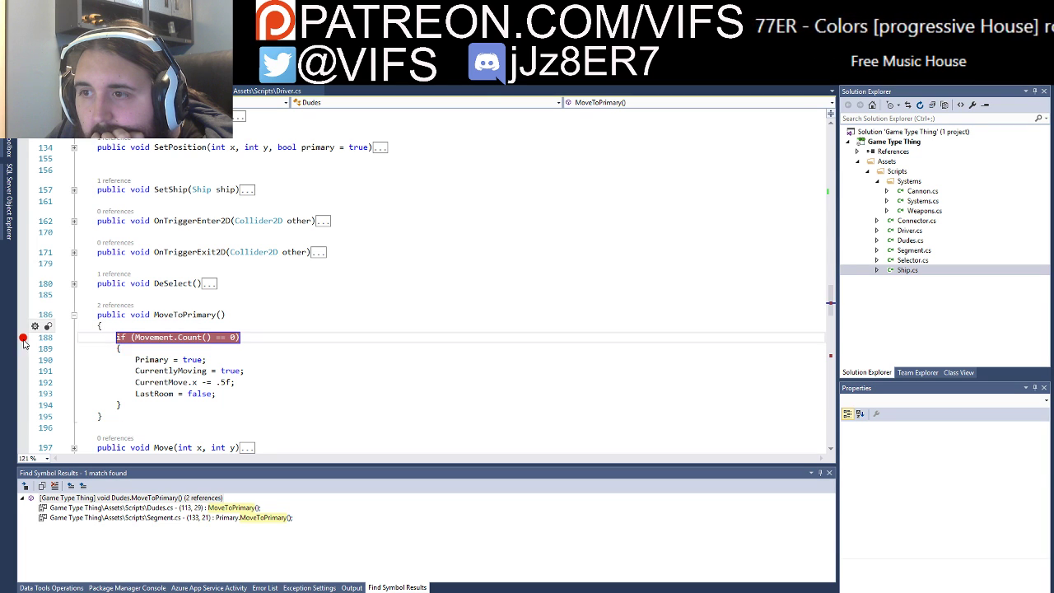
Step: Start debugging with F5 and run the game in Unity
key("F5")
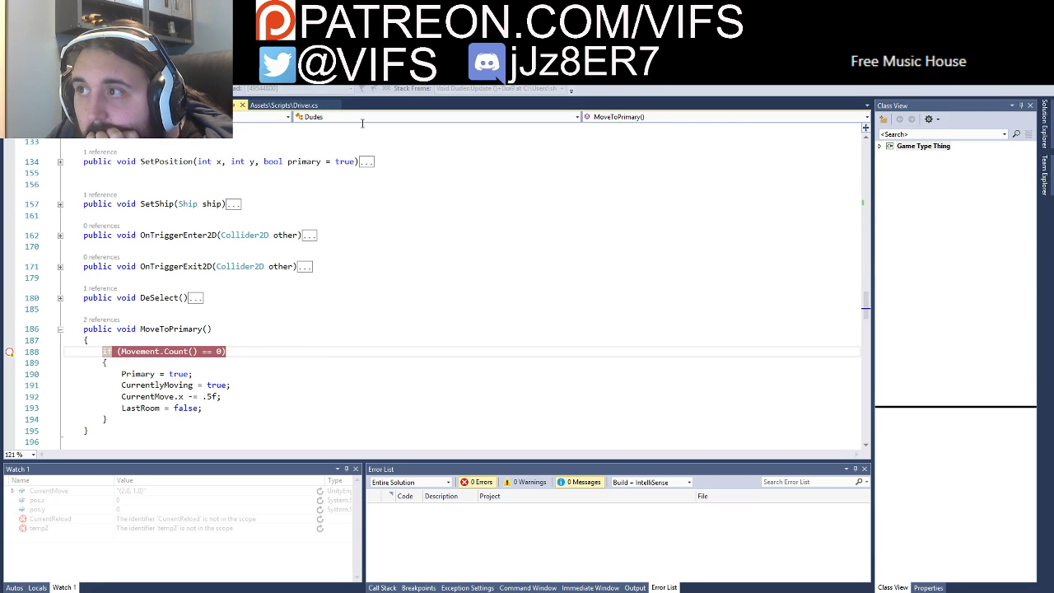
key("alt+Tab")
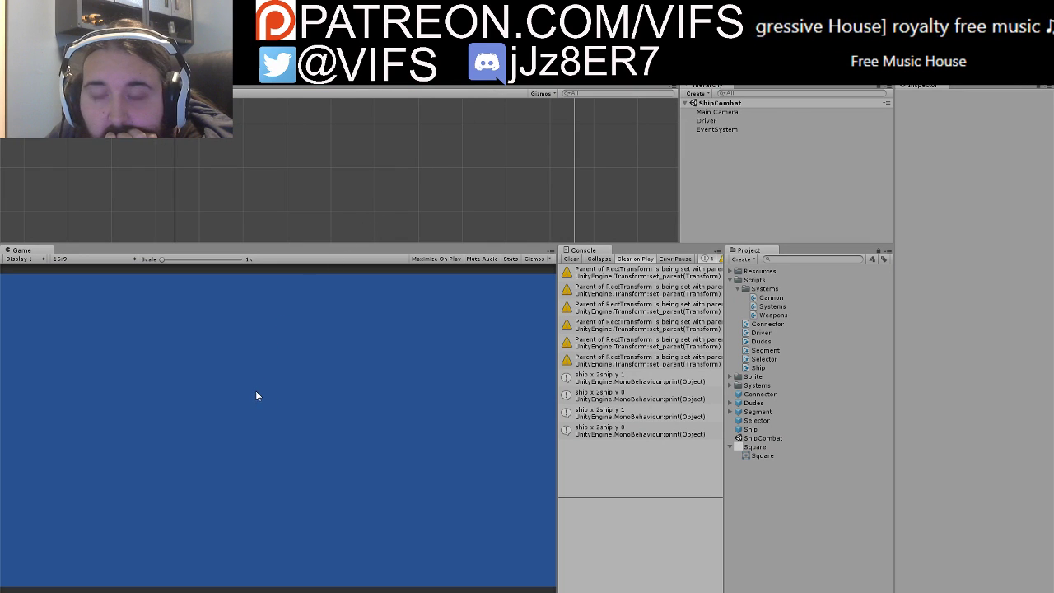
key("ctrl+p")
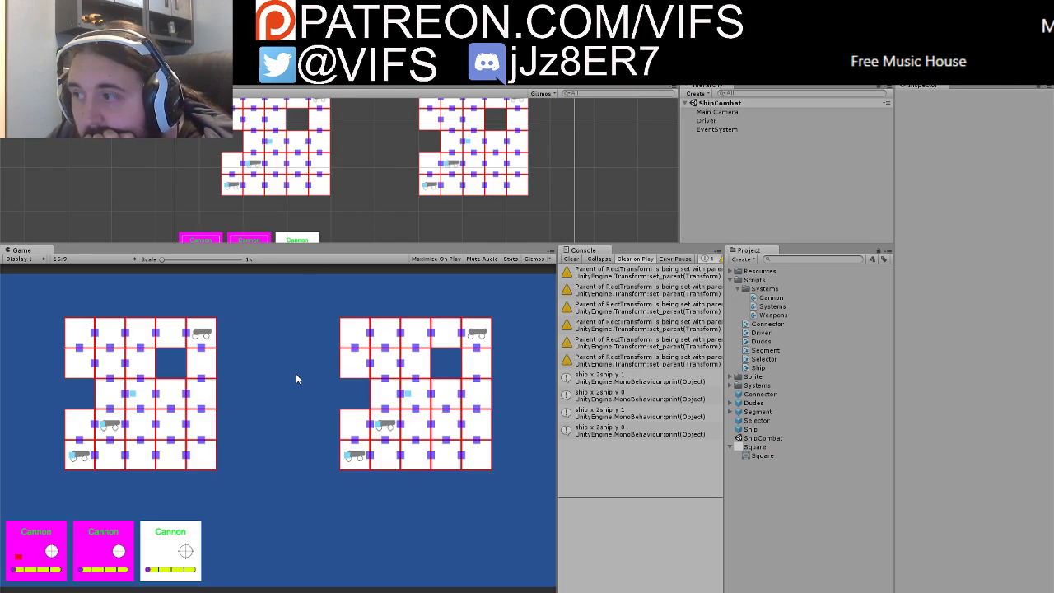
Step: Order dudes to move, continue past the breakpoint, and inspect Movement when it hits again
left_click(104, 370)
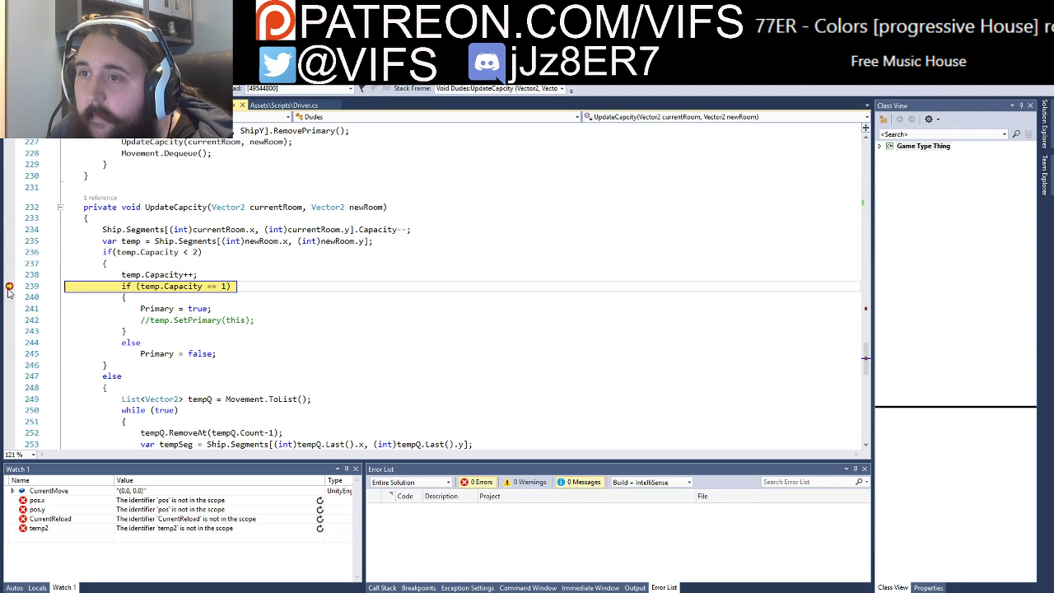
key("F5")
key("alt+Tab")
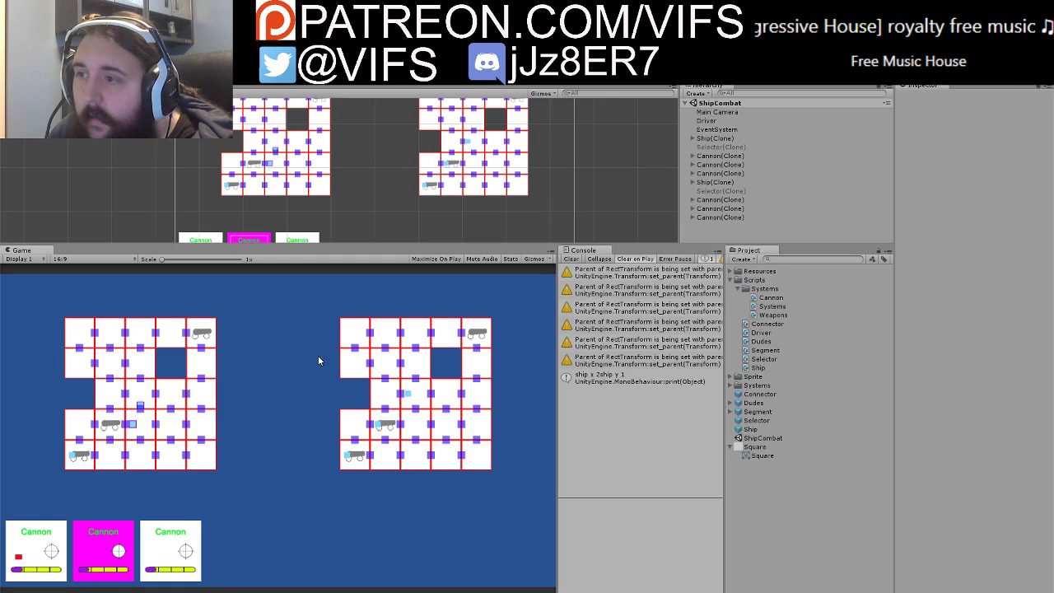
left_click(143, 461)
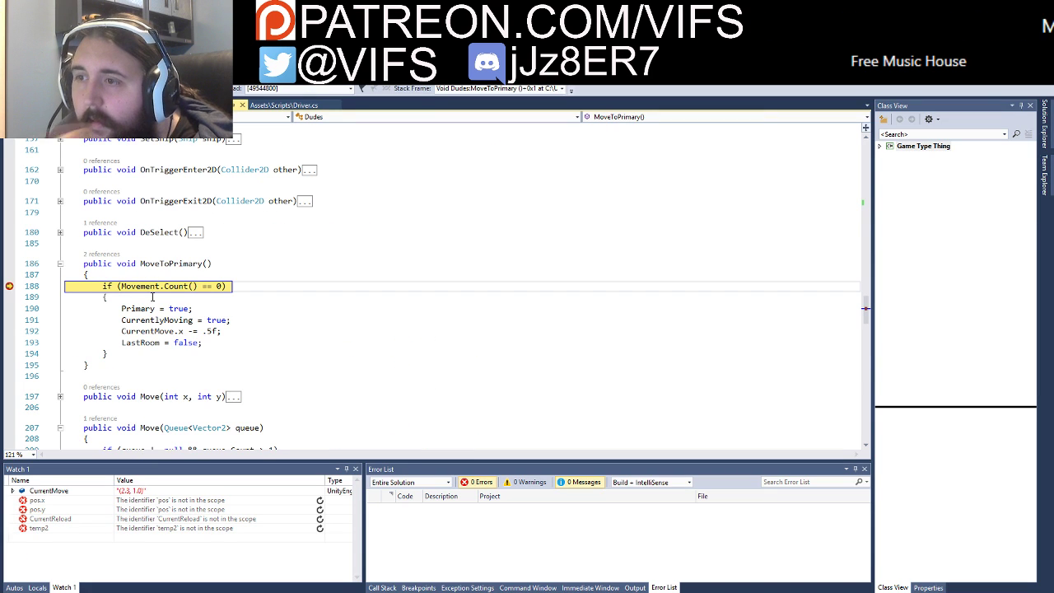
mouse_move(169, 287)
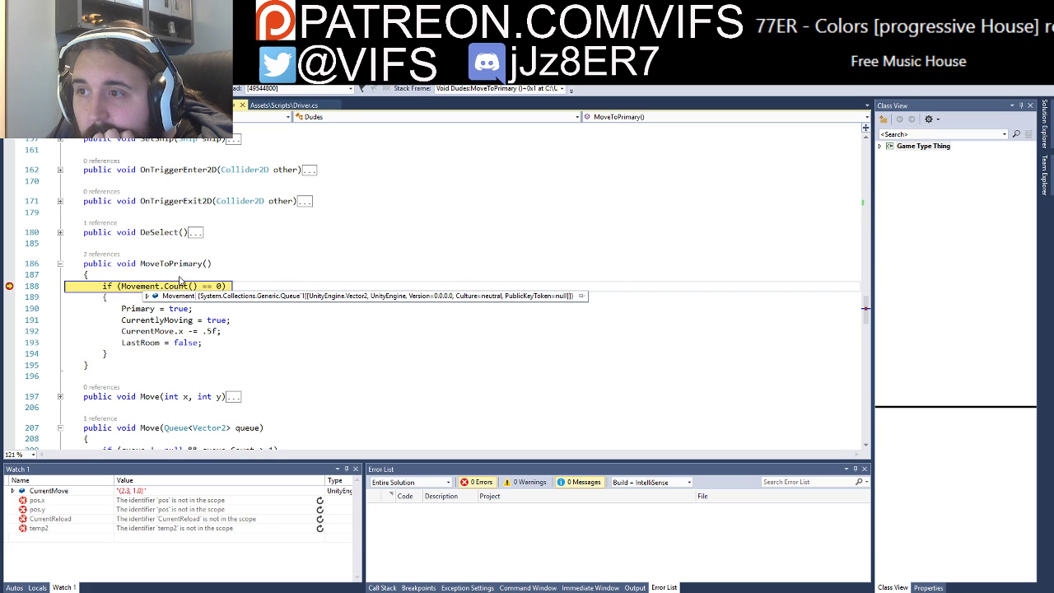
scroll(162, 368, "down", 5)
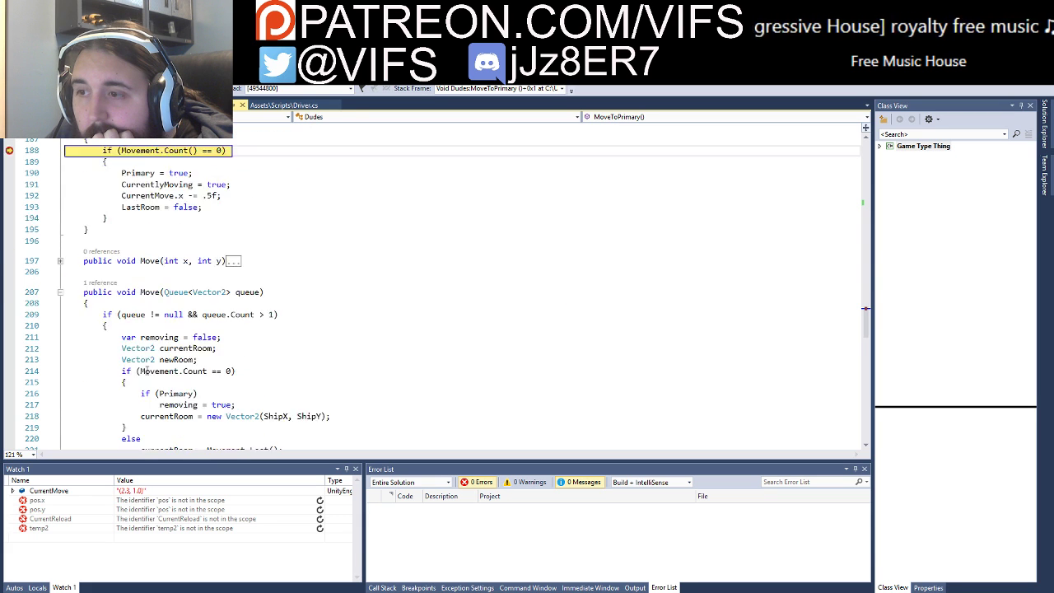
scroll(162, 371, "down", 1)
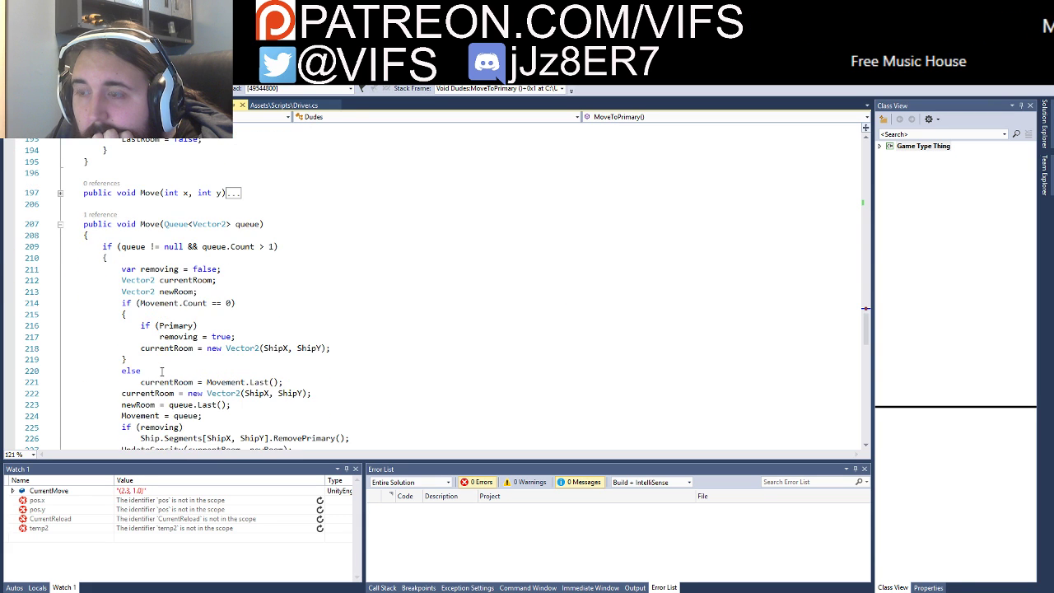
Step: Continue execution and move a dude again to re-trigger the line-188 breakpoint
key("F5")
key("F5")
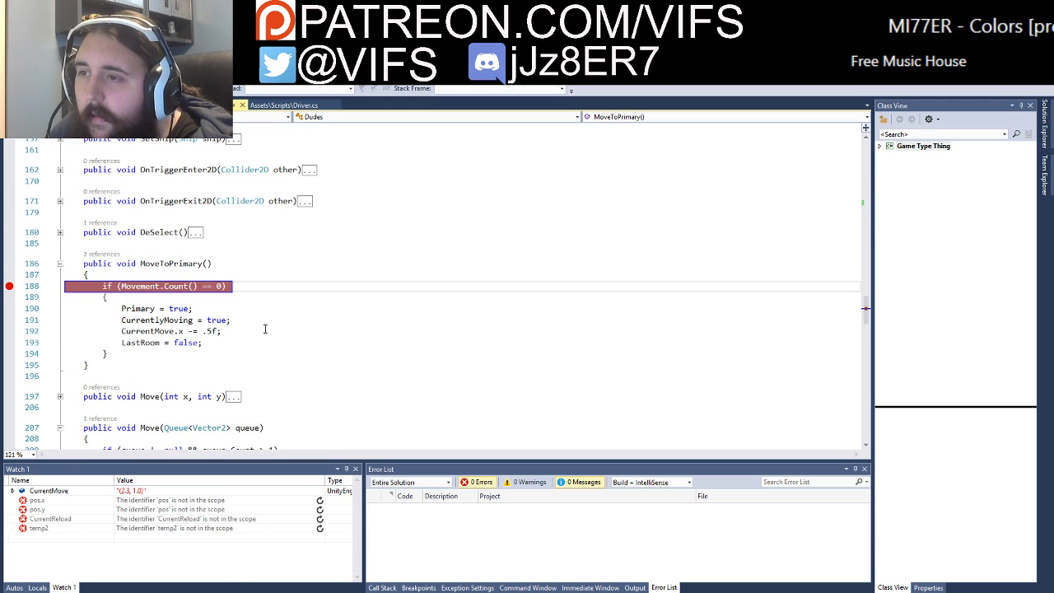
key("alt+Tab")
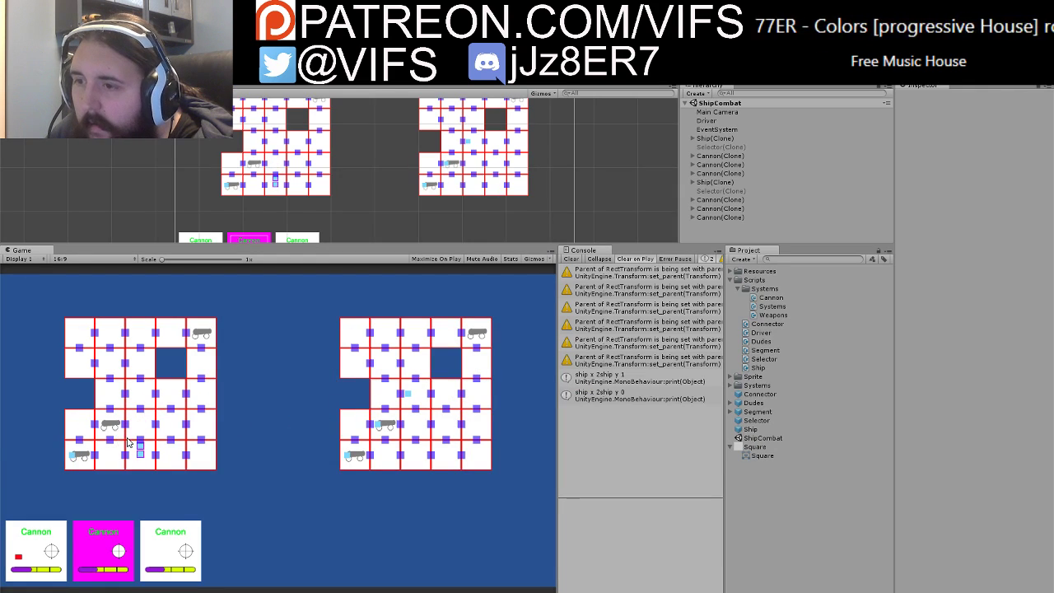
left_click(140, 396)
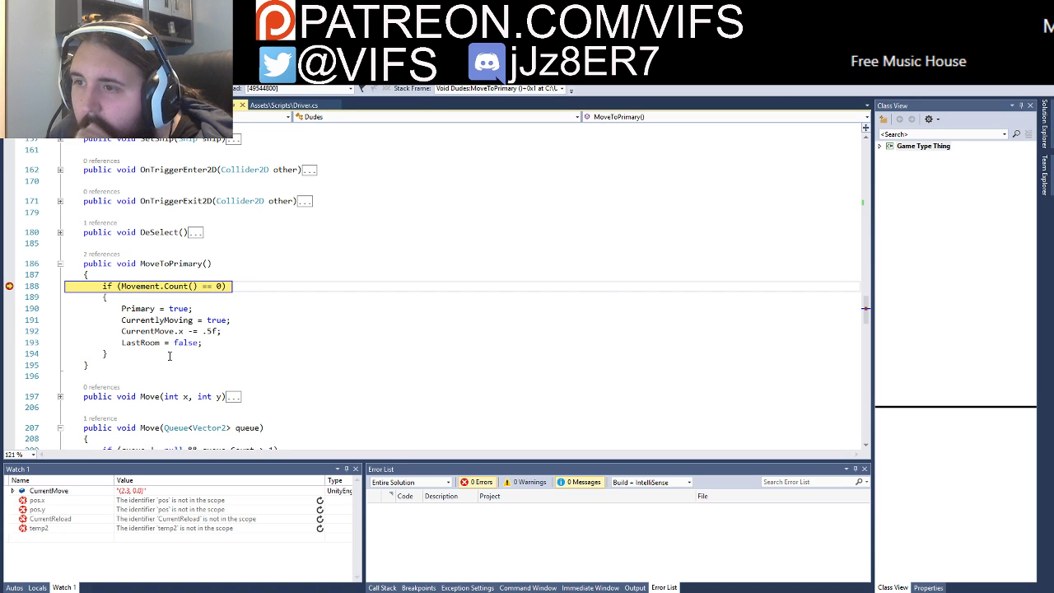
scroll(172, 352, "down", 1)
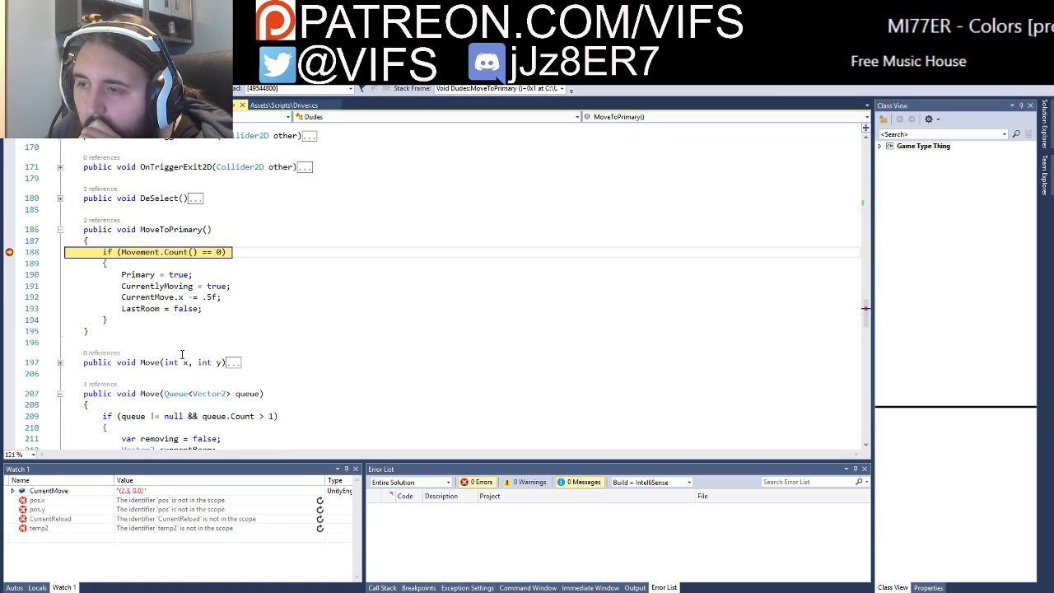
scroll(182, 355, "down", 1)
scroll(177, 354, "down", 2)
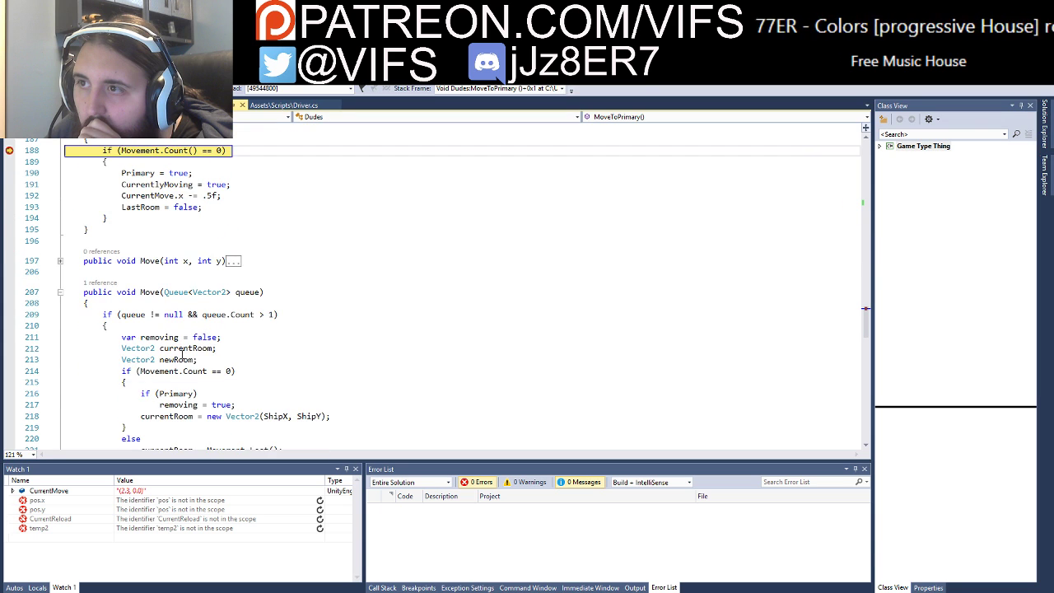
scroll(162, 352, "up", 4)
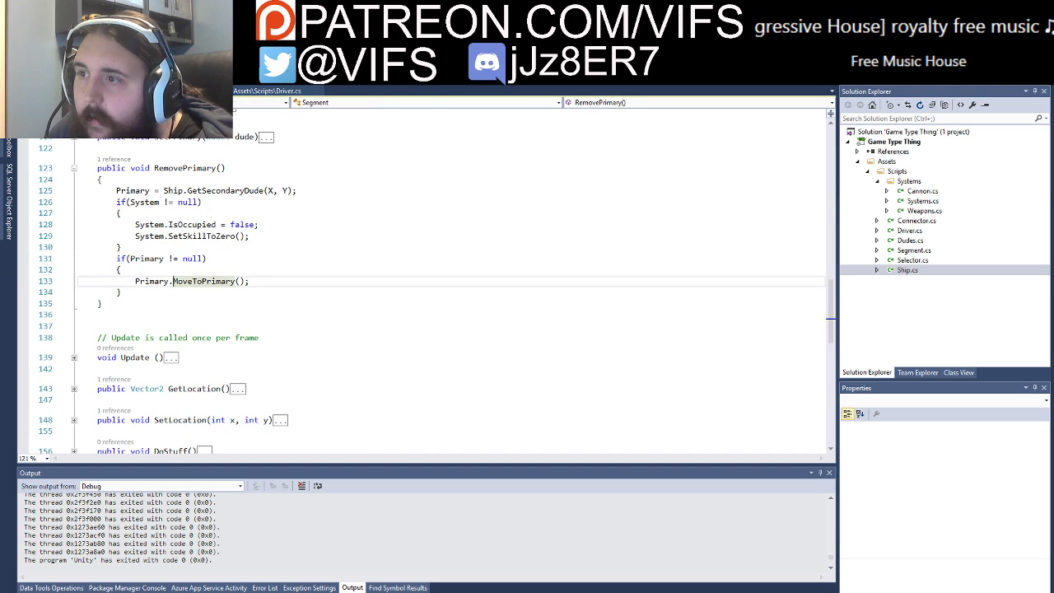
Step: Go back to RemovePrimary in Segment.cs and find all its references
key("ctrl+minus")
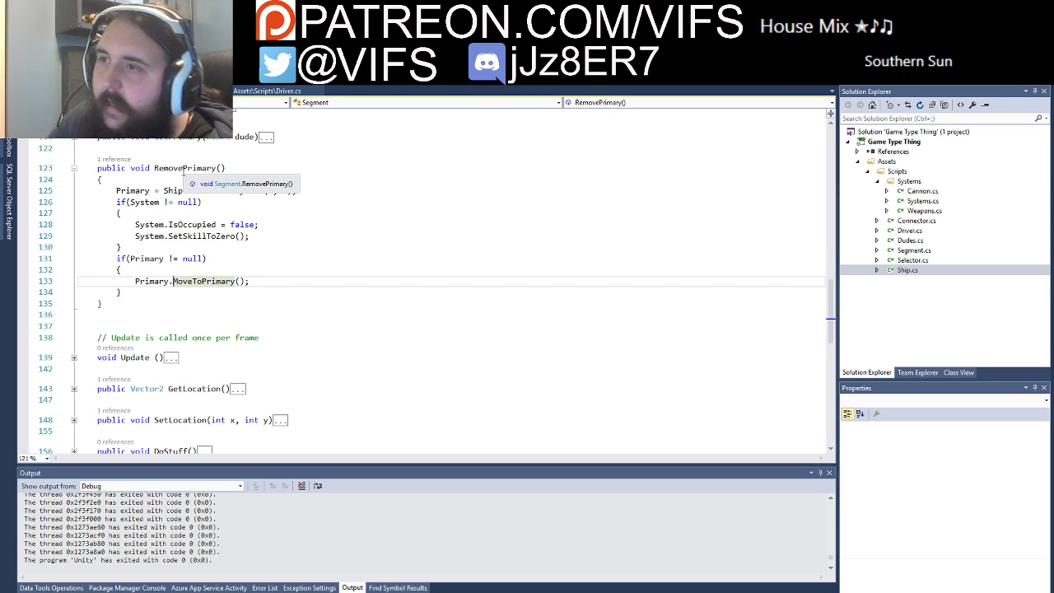
left_click(183, 168)
right_click(183, 169)
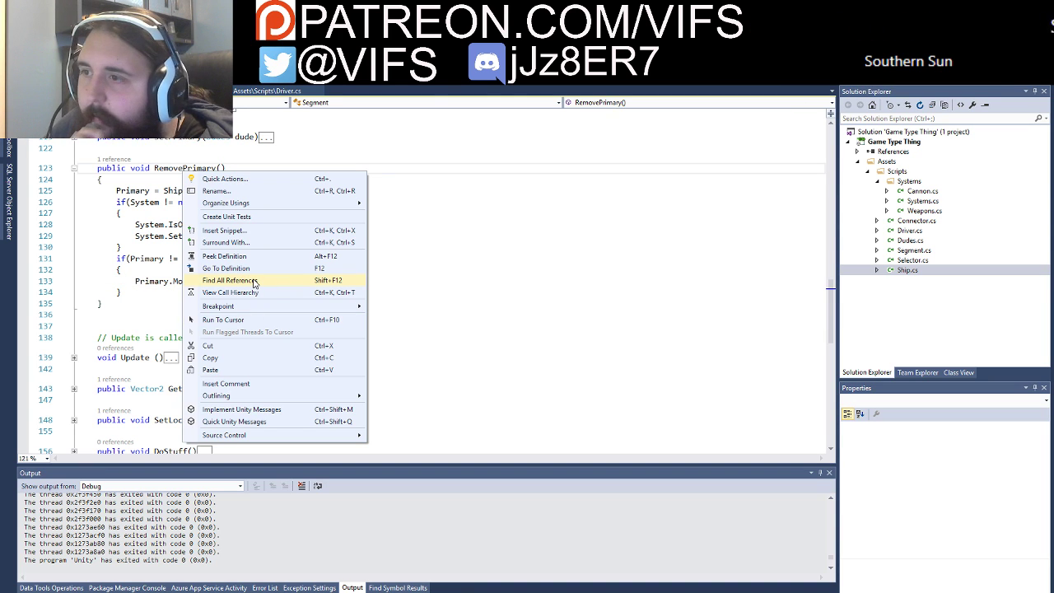
left_click(253, 281)
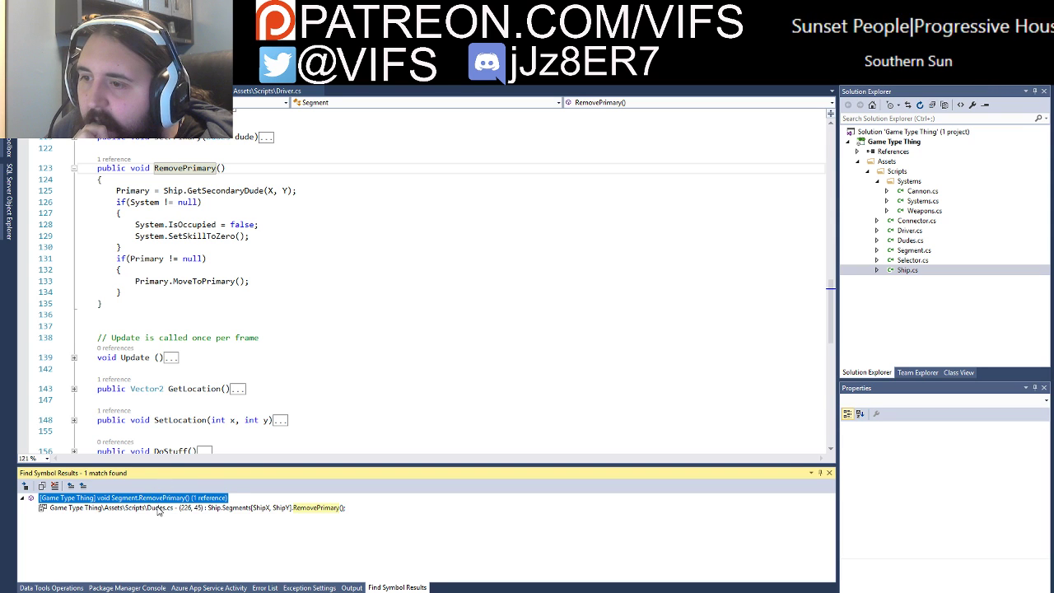
Step: Review the caller at Dudes.cs line 226, the if (removing) block in Move
double_click(158, 508)
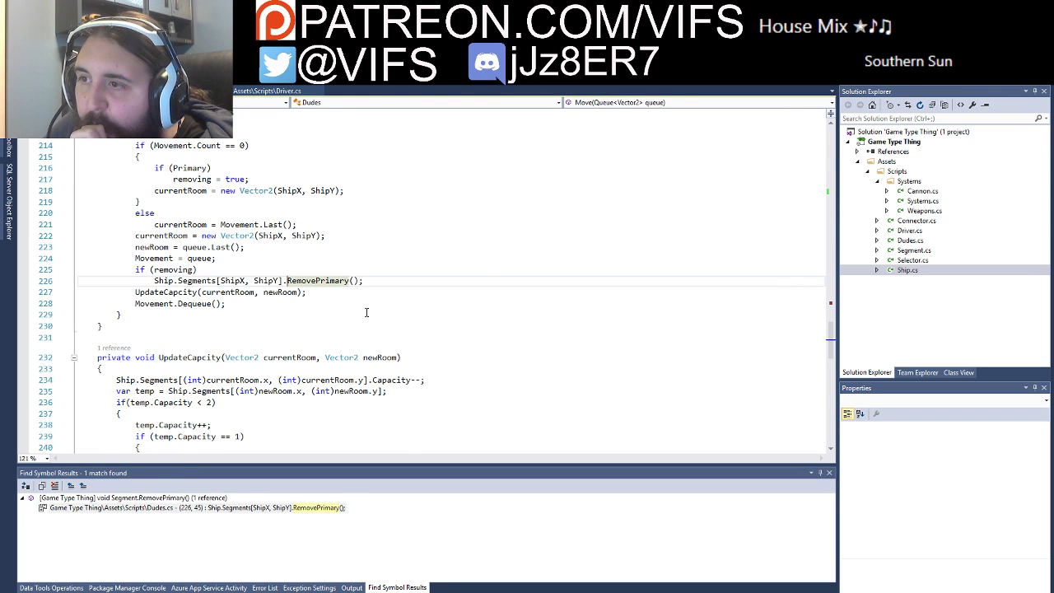
scroll(367, 313, "up", 3)
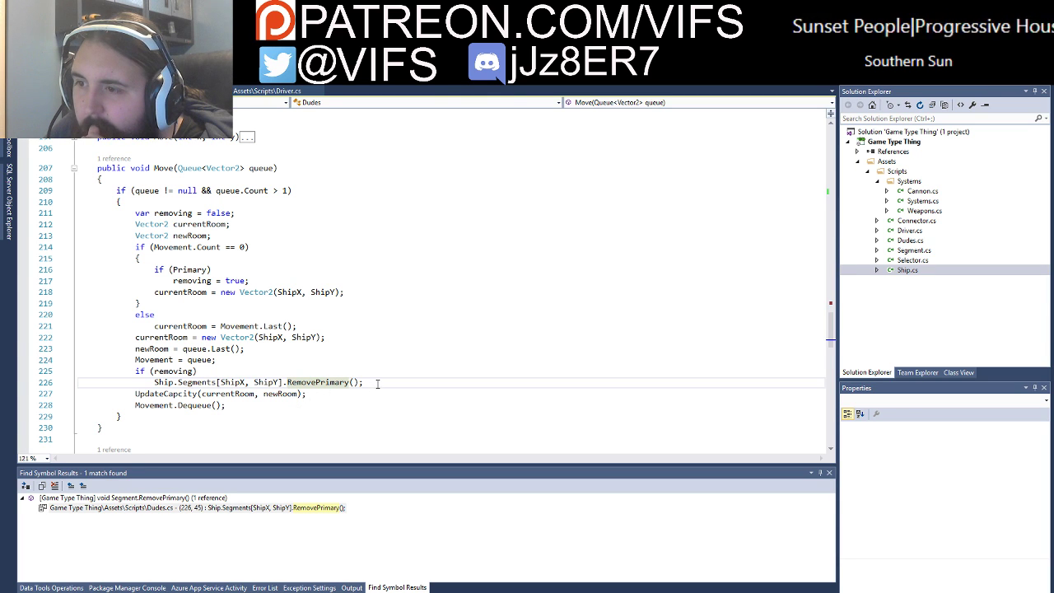
left_click_drag(374, 383, 383, 363)
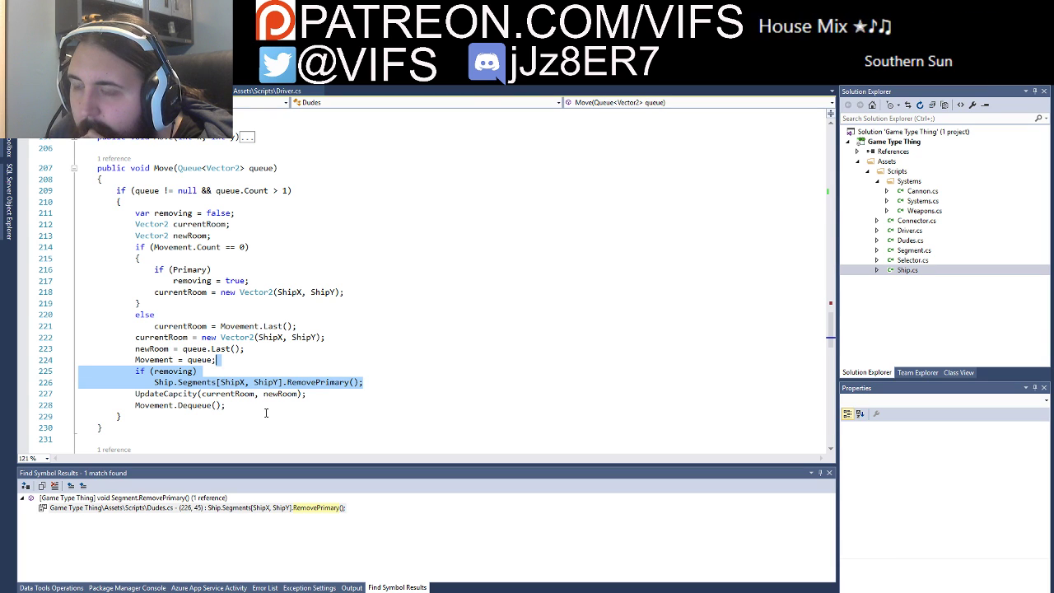
left_click(235, 372)
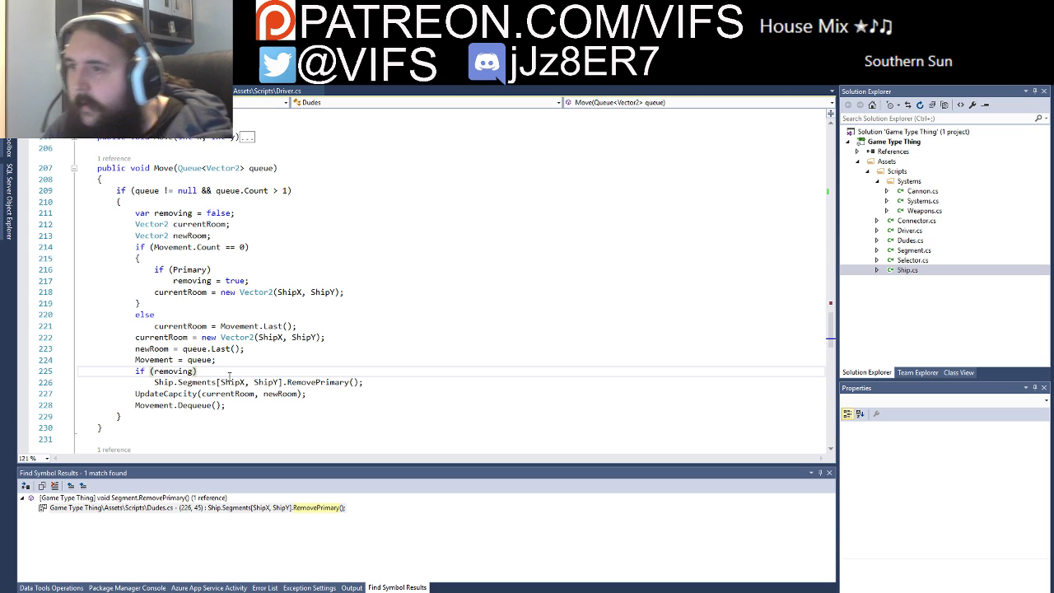
scroll(230, 376, "up", 5)
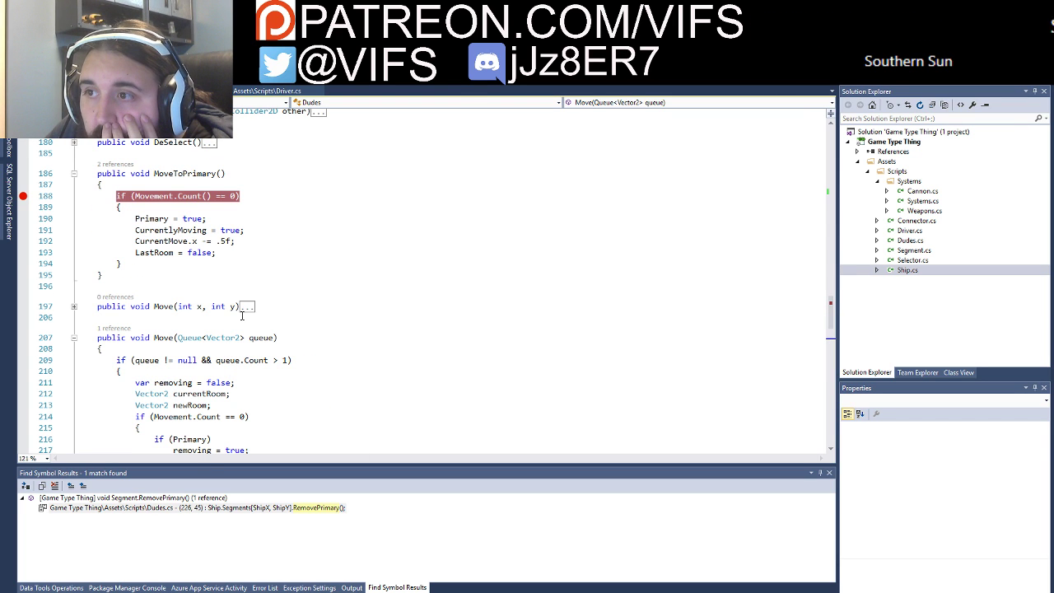
scroll(242, 315, "up", 5)
scroll(239, 317, "up", 5)
scroll(227, 319, "down", 5)
scroll(226, 319, "down", 1)
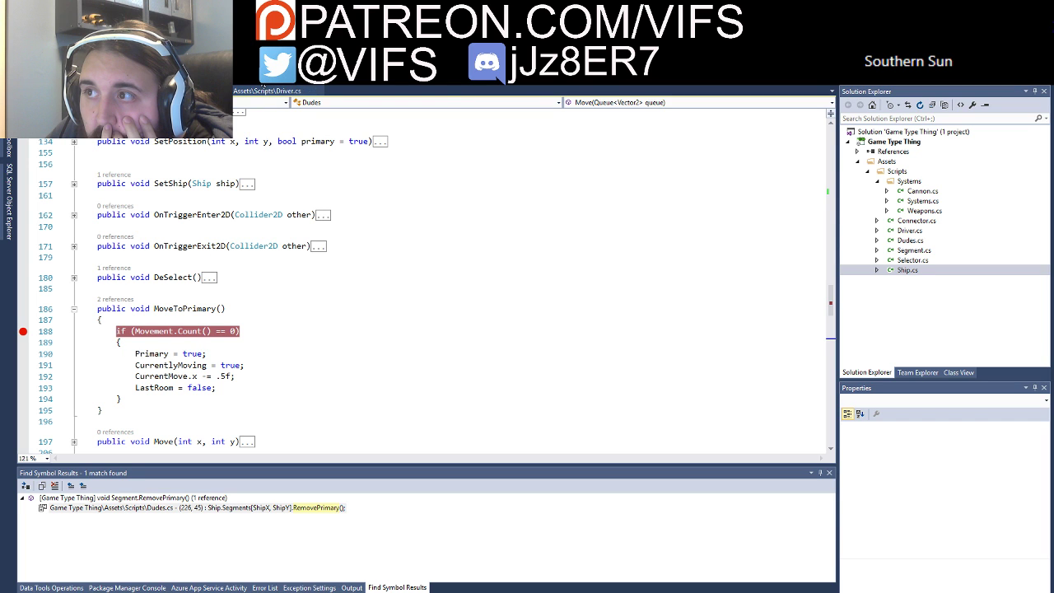
Step: Debug a left-ship move order, inspect CurrentMove (2.0, 1.0) at line 188, then stop
key("F5")
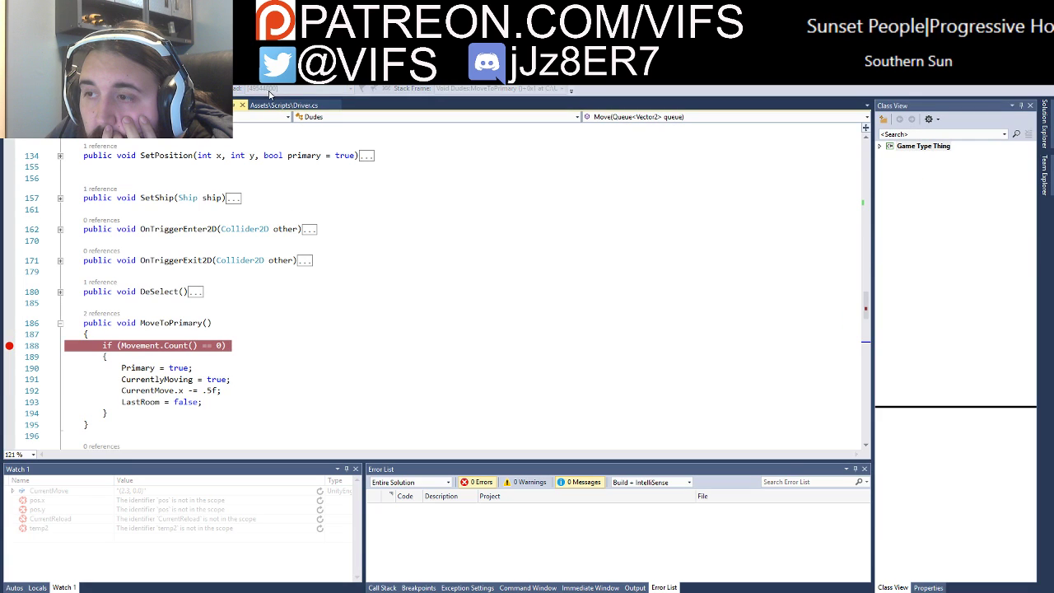
left_click(207, 588)
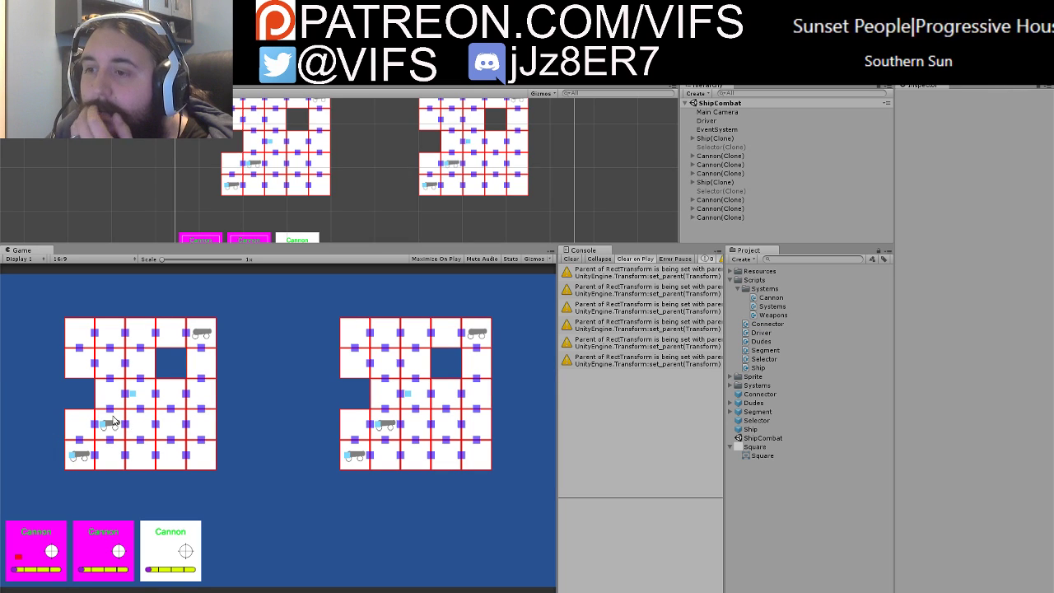
left_click(138, 426)
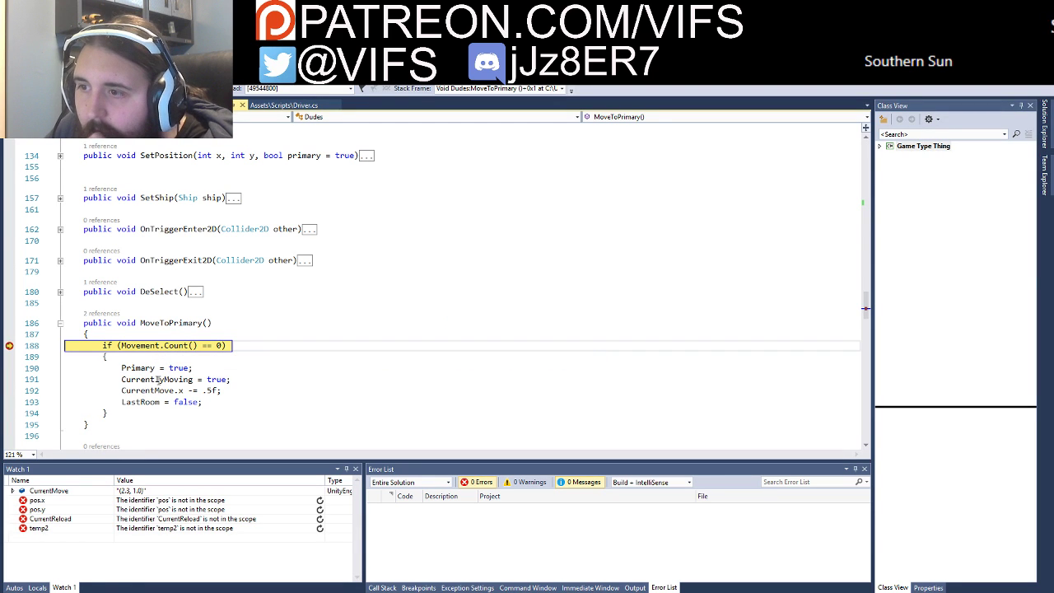
mouse_move(157, 381)
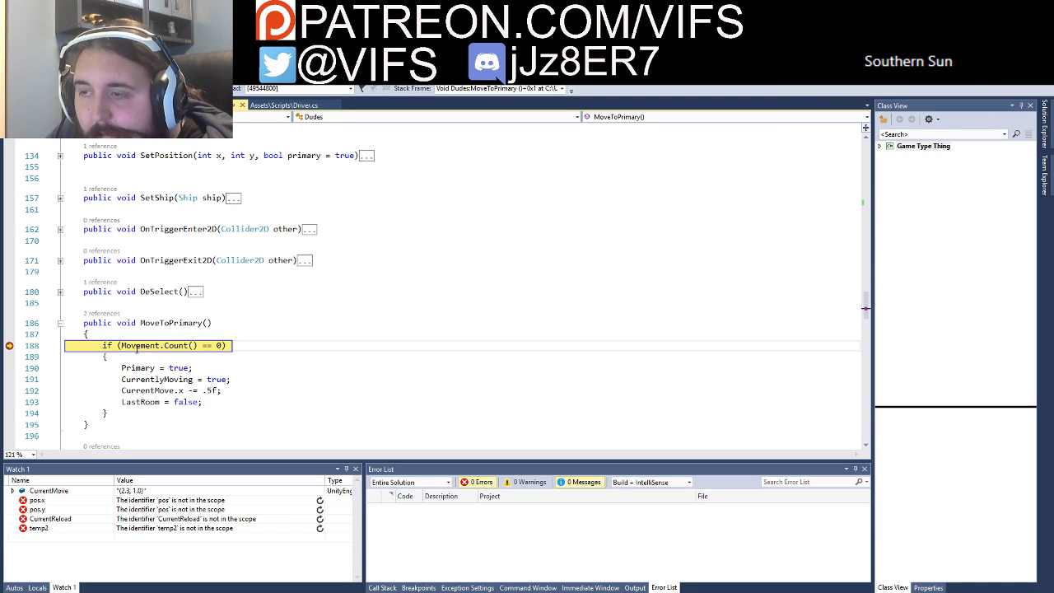
left_click(169, 336)
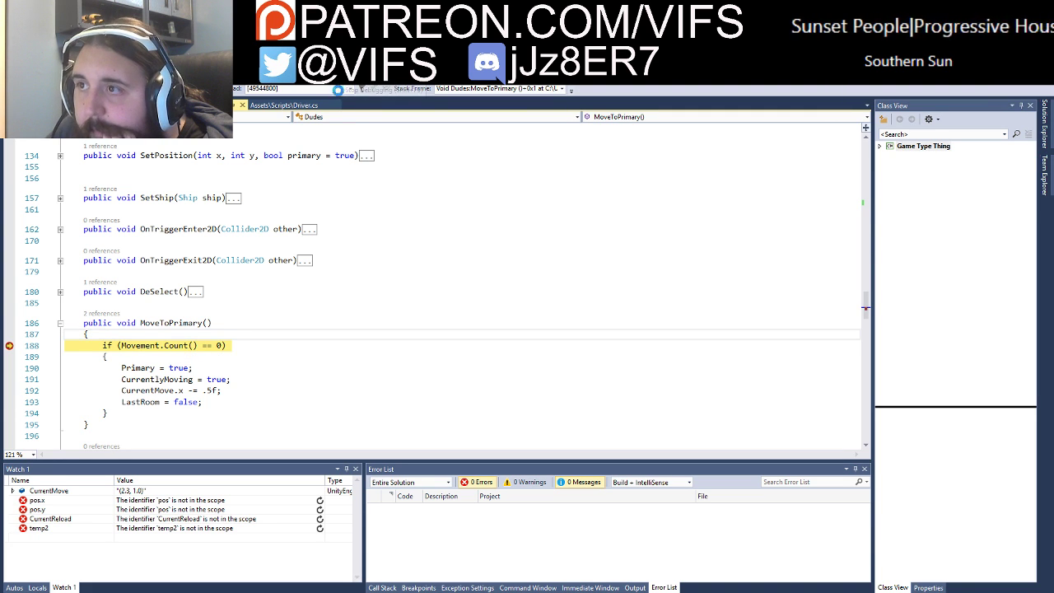
key("shift+F5")
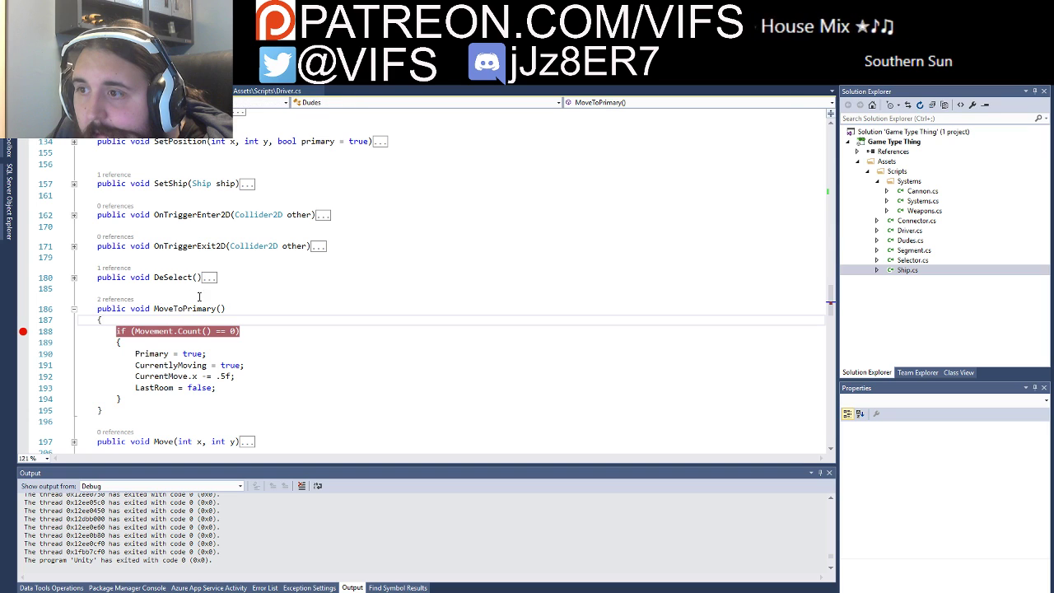
Step: Glance at Driver.cs, then scroll Dudes.cs to the MoveToPrimary method
left_click(264, 91)
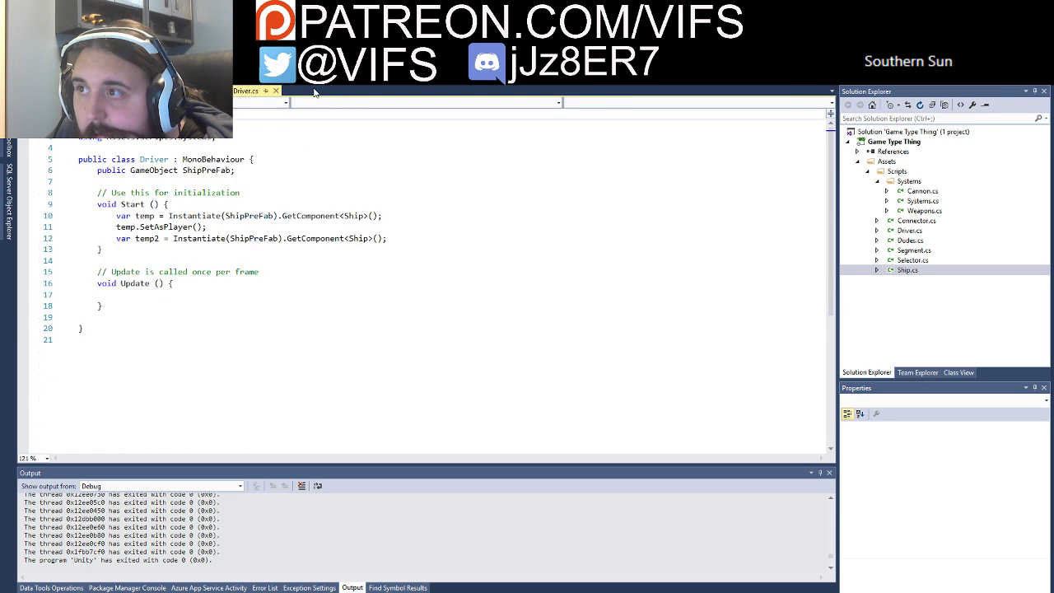
key("ctrl+Tab")
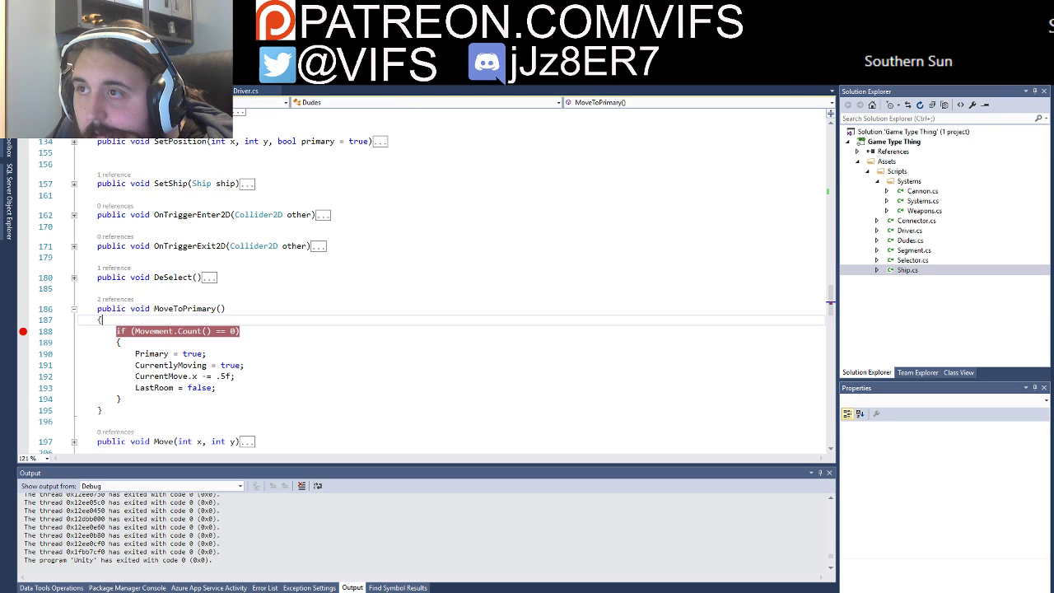
scroll(261, 332, "down", 4)
scroll(261, 332, "down", 6)
scroll(261, 332, "down", 4)
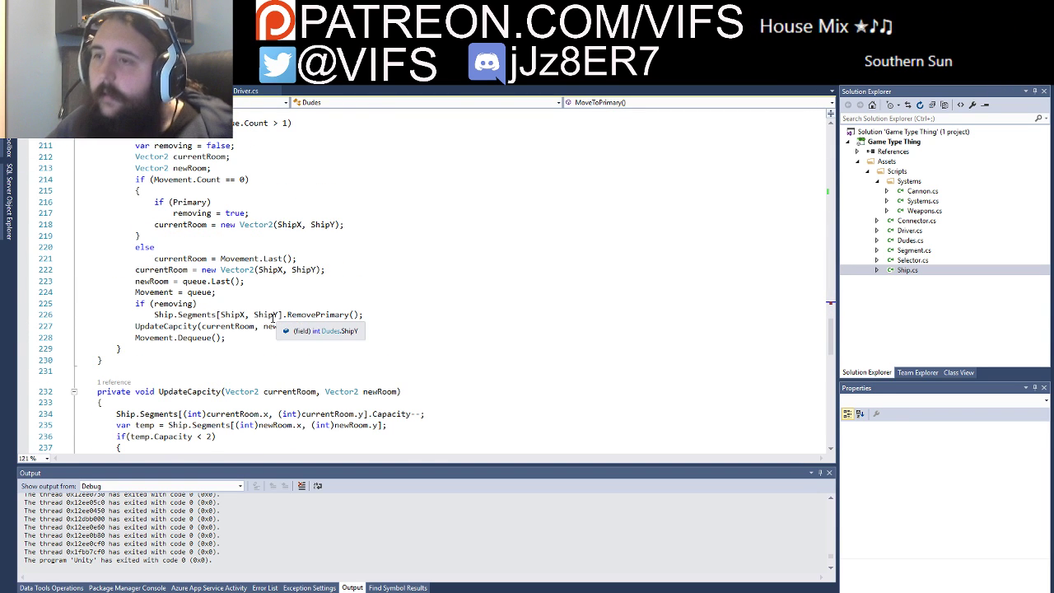
scroll(322, 330, "up", 1)
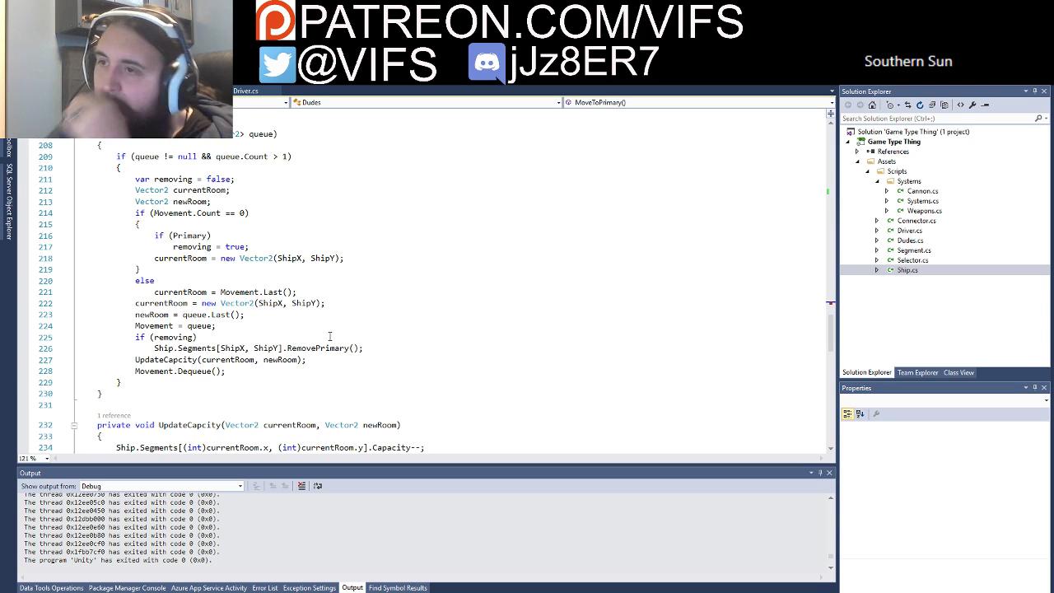
scroll(325, 323, "up", 3)
scroll(323, 322, "up", 3)
scroll(321, 317, "up", 1)
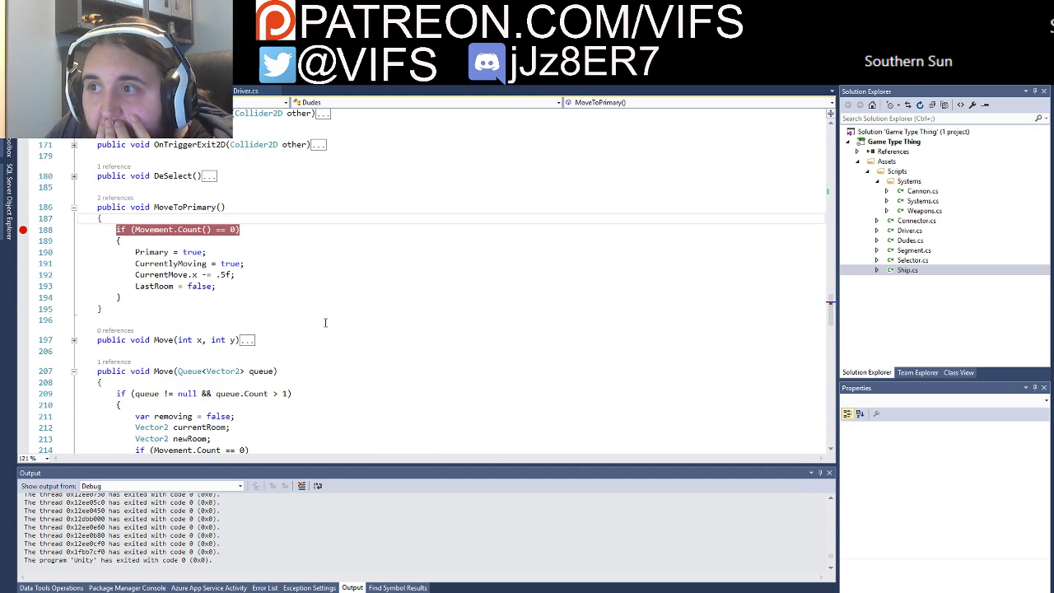
scroll(298, 313, "up", 3)
scroll(297, 314, "up", 2)
scroll(272, 313, "up", 1)
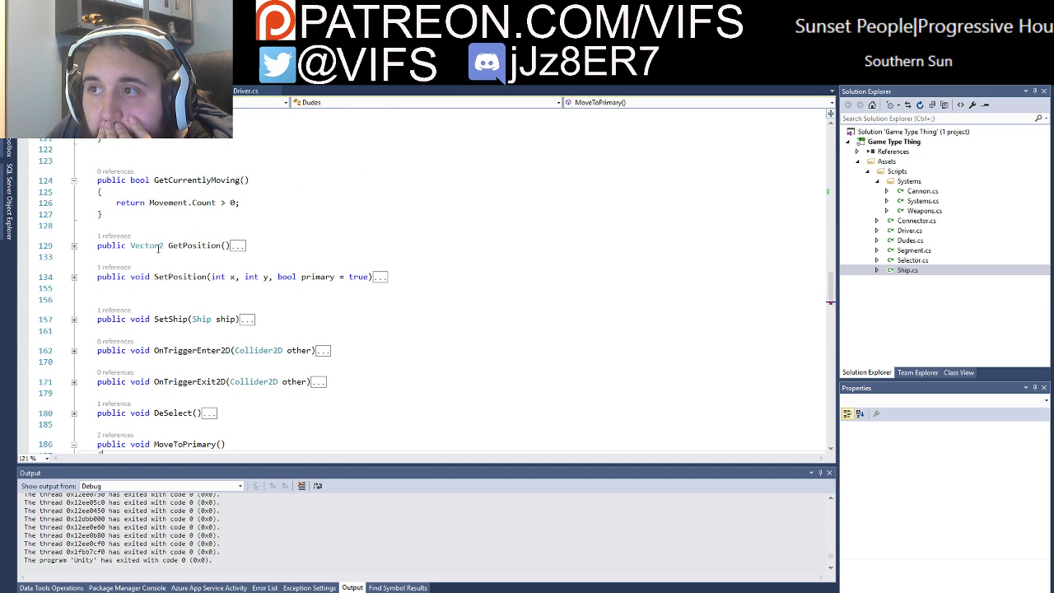
scroll(222, 313, "up", 2)
scroll(168, 312, "up", 3)
scroll(177, 309, "down", 20)
scroll(198, 296, "up", 1)
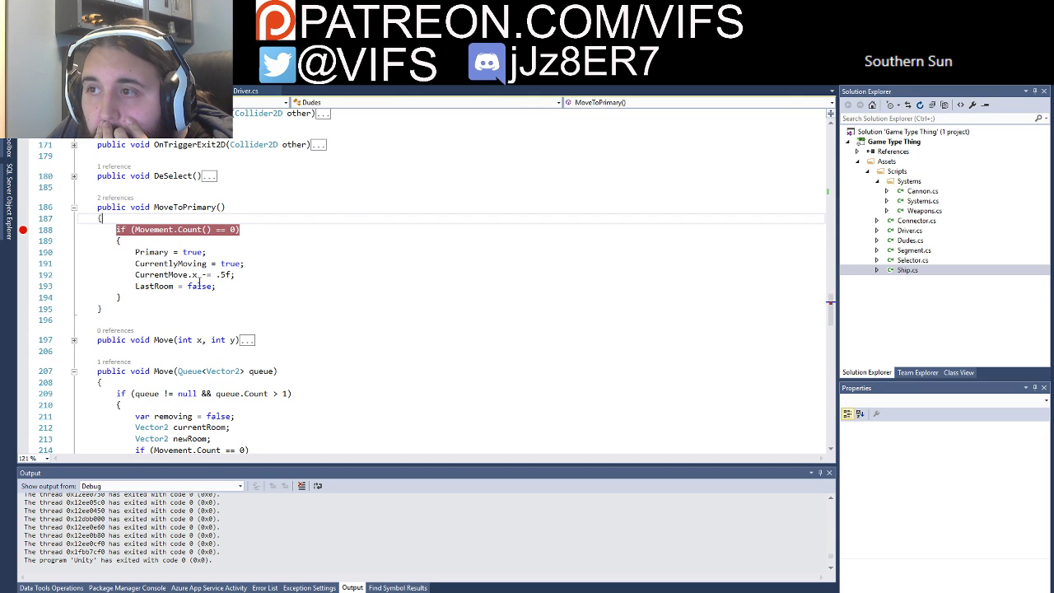
scroll(243, 307, "up", 3)
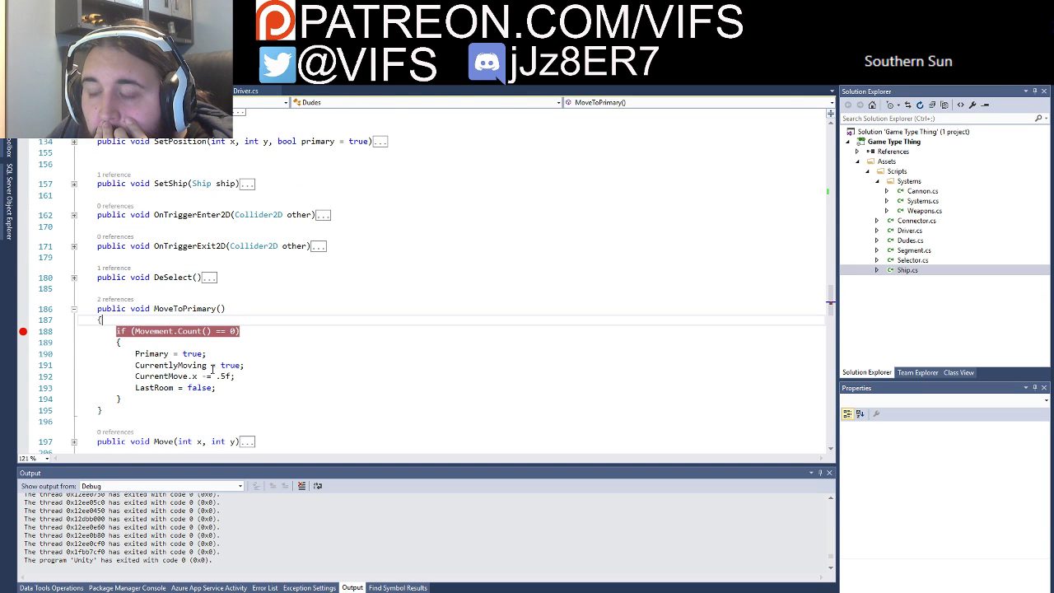
scroll(252, 360, "up", 6)
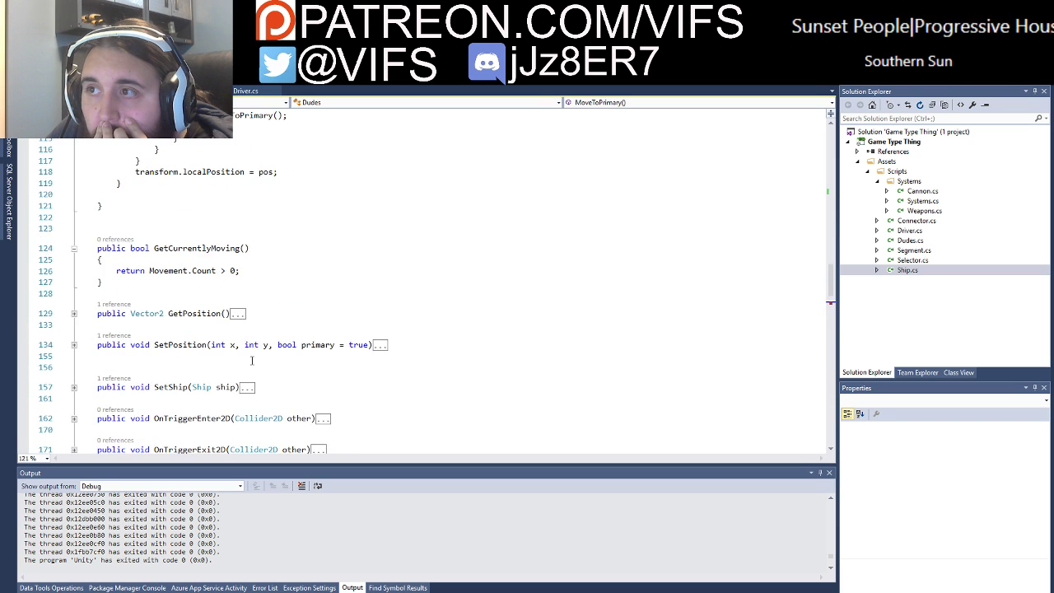
scroll(252, 360, "up", 6)
scroll(263, 350, "up", 4)
scroll(270, 346, "up", 2)
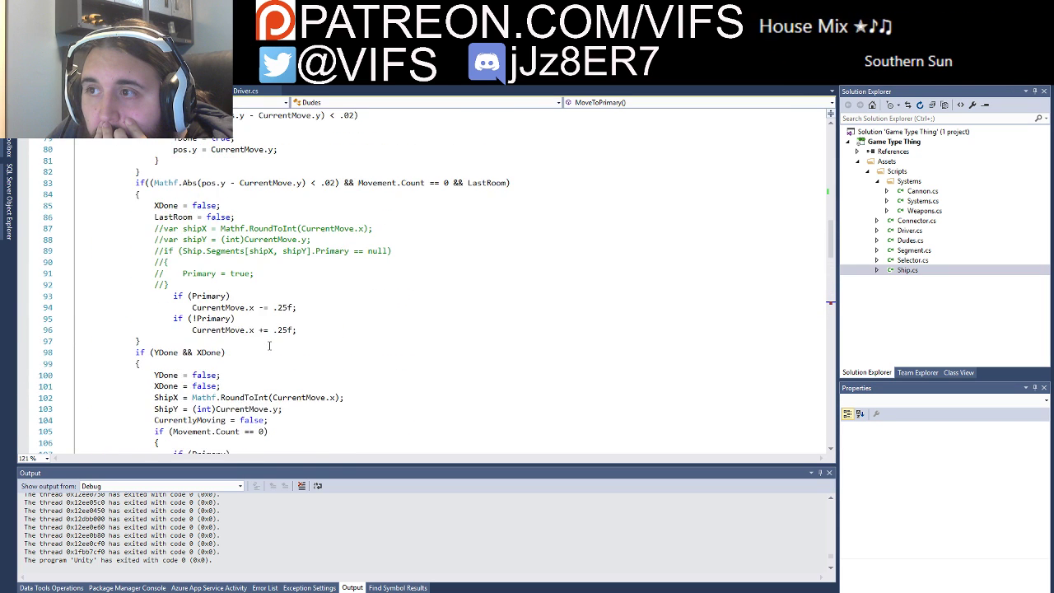
scroll(269, 346, "up", 4)
scroll(269, 346, "up", 2)
scroll(268, 345, "up", 4)
scroll(267, 346, "up", 3)
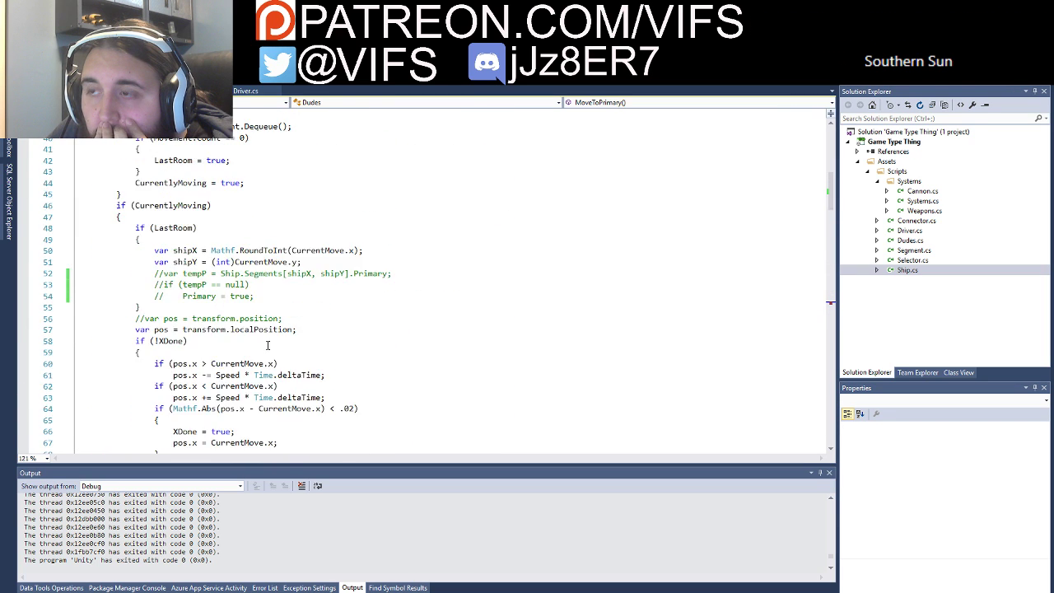
scroll(258, 339, "up", 2)
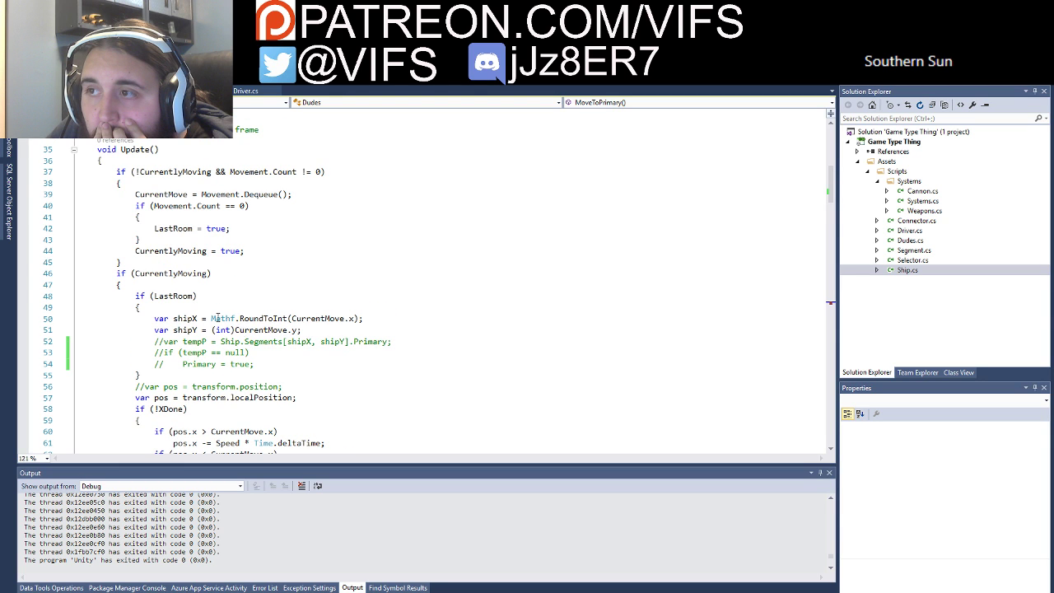
scroll(218, 318, "down", 12)
scroll(222, 318, "down", 11)
scroll(228, 320, "down", 5)
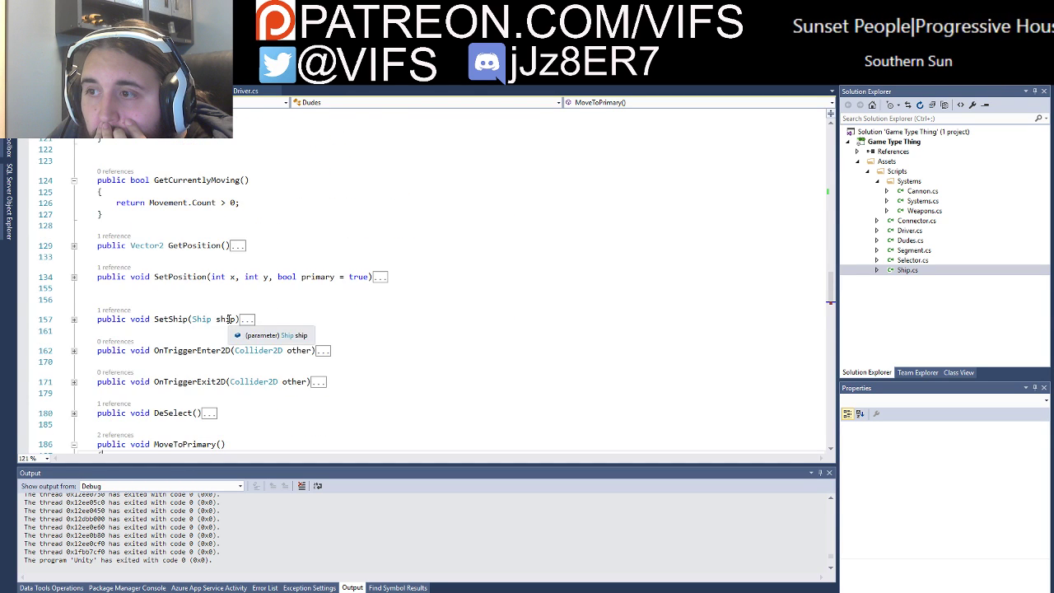
scroll(228, 319, "down", 5)
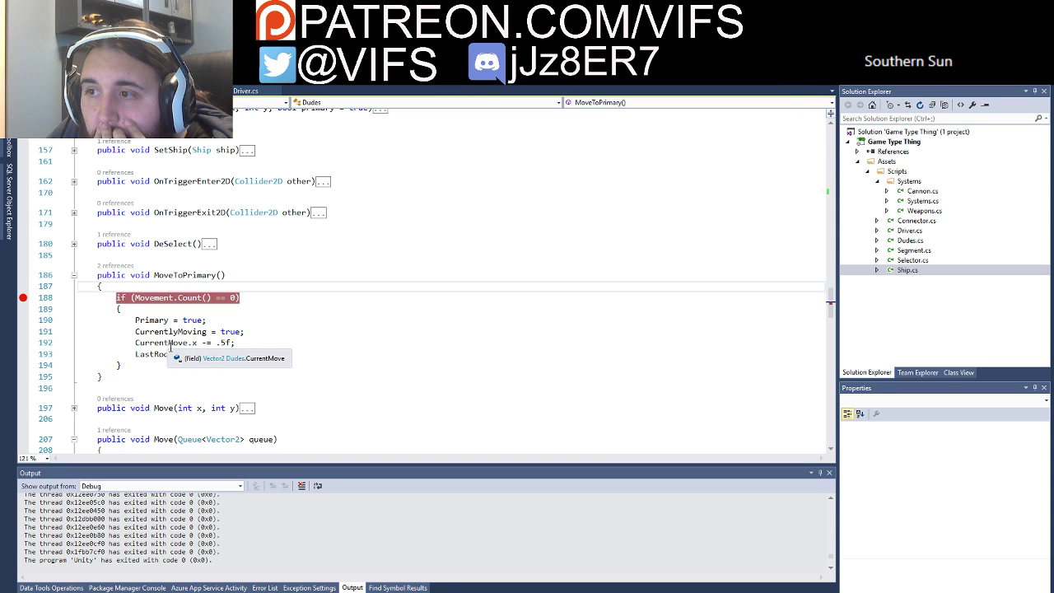
Step: Insert a new line 192 after 'CurrentlyMoving = true;' in MoveToPrimary
left_click(257, 331)
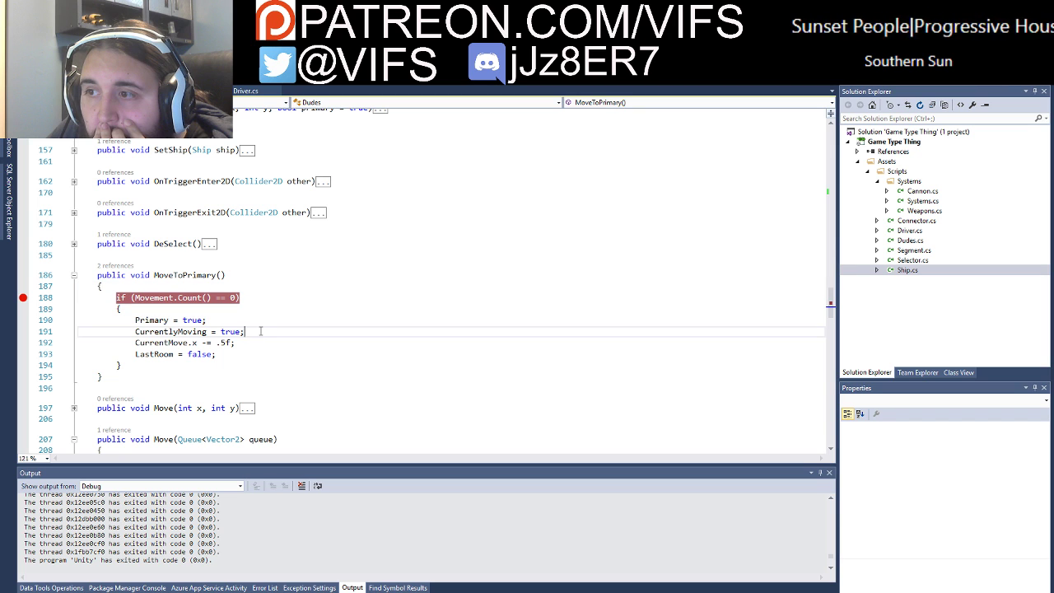
key("Return")
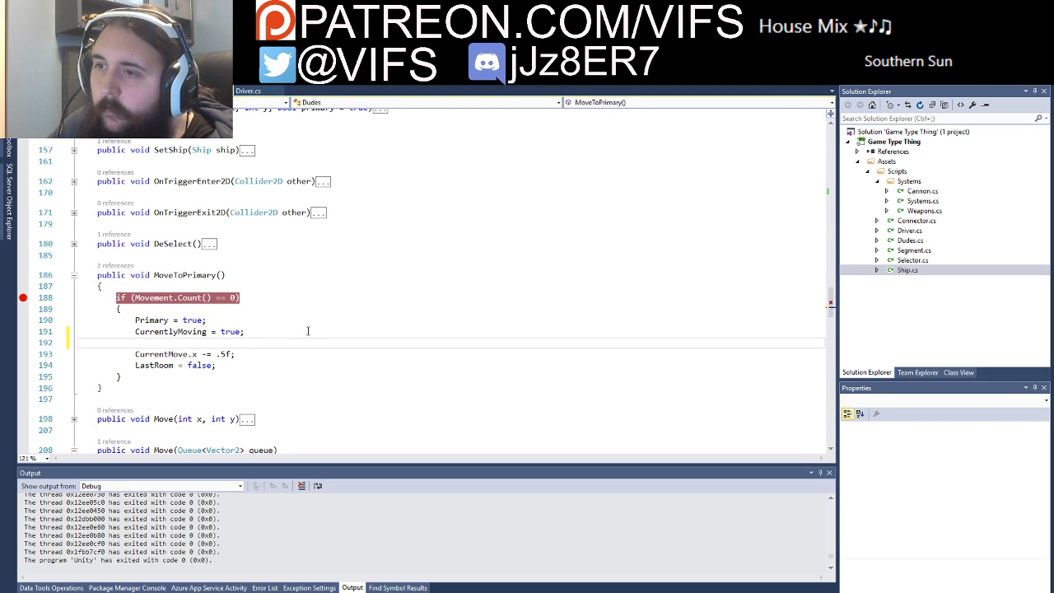
type("Movemen")
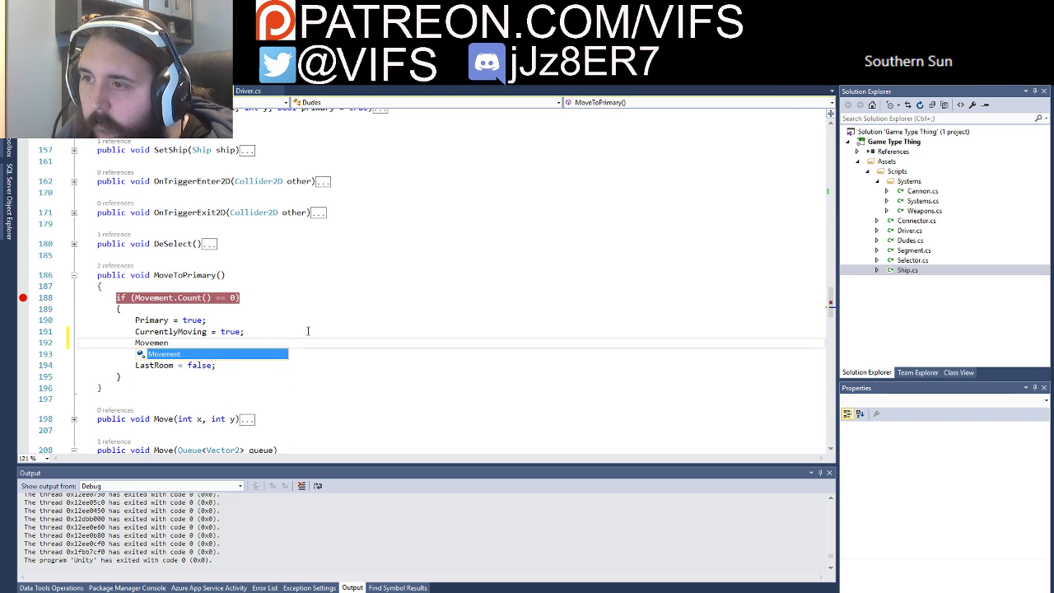
type("t.ad")
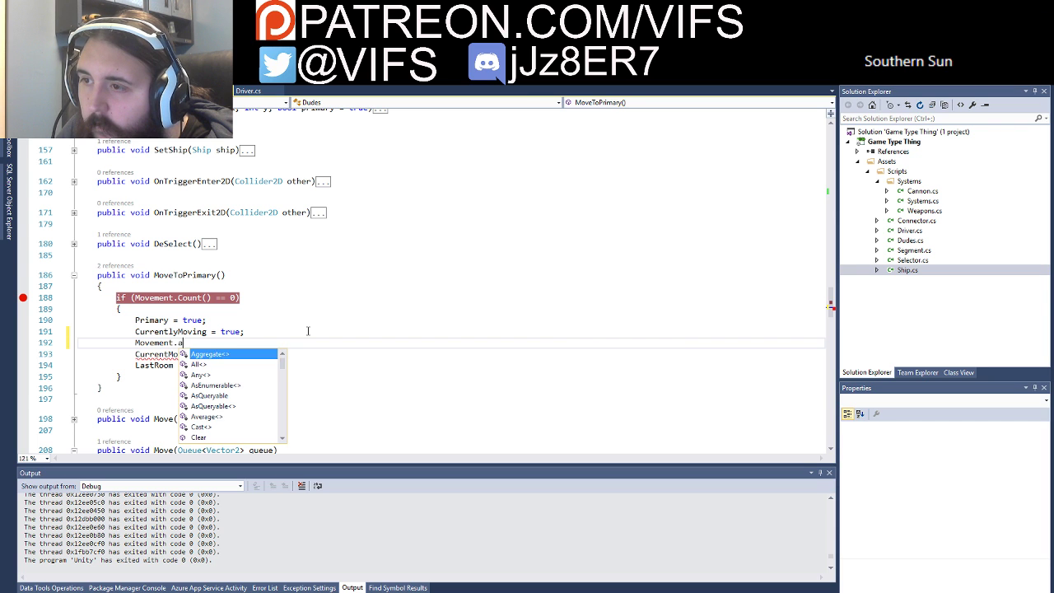
key("BackSpace")
key("BackSpace")
key("BackSpace")
key("BackSpace")
key("BackSpace")
key("BackSpace")
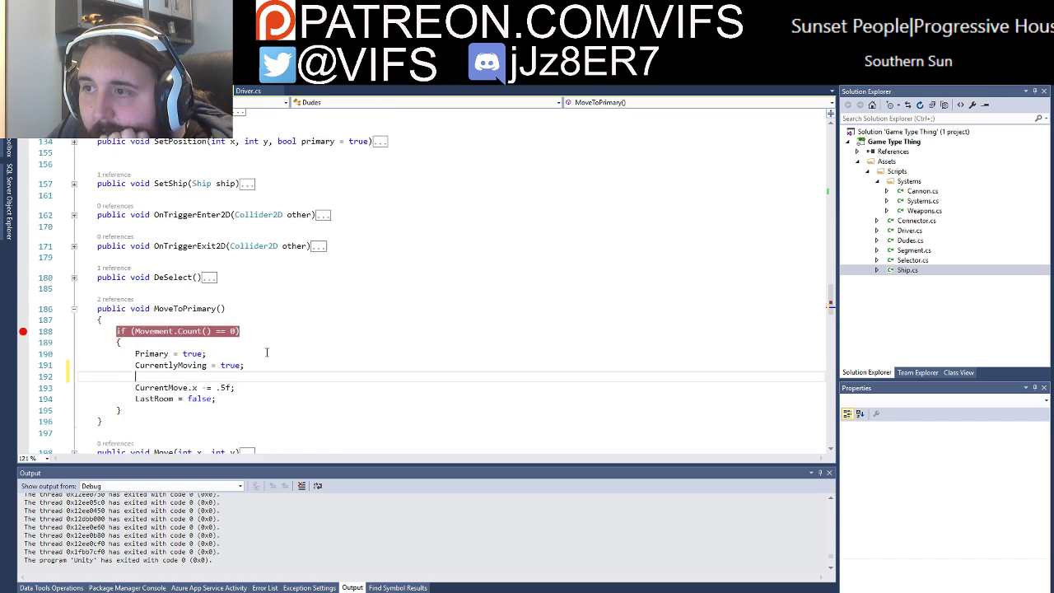
scroll(265, 346, "up", 10)
scroll(263, 330, "up", 5)
scroll(262, 318, "up", 5)
scroll(261, 318, "up", 6)
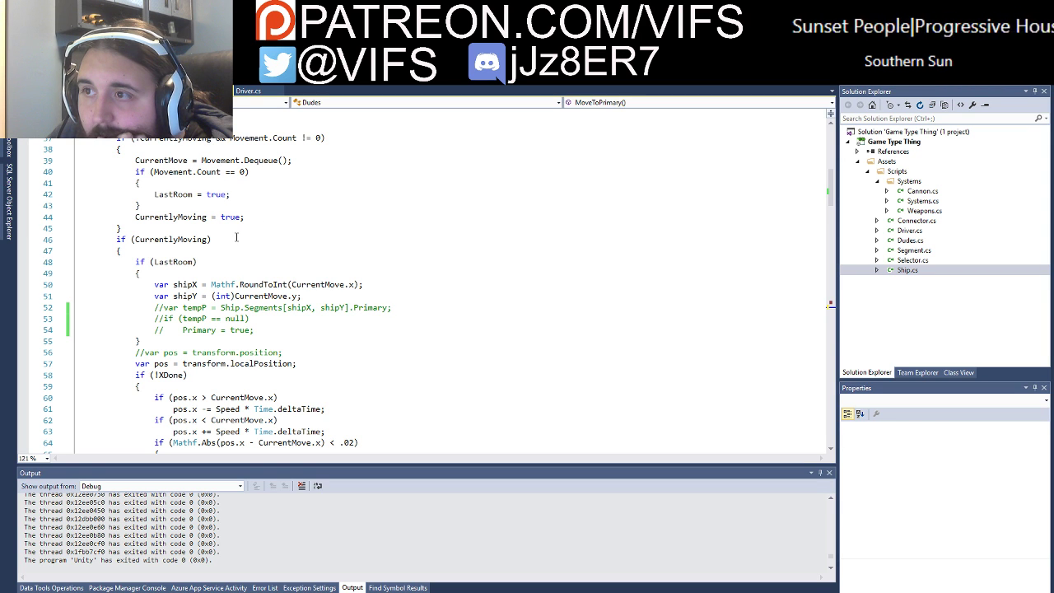
scroll(247, 240, "down", 9)
scroll(232, 253, "down", 11)
scroll(289, 259, "down", 8)
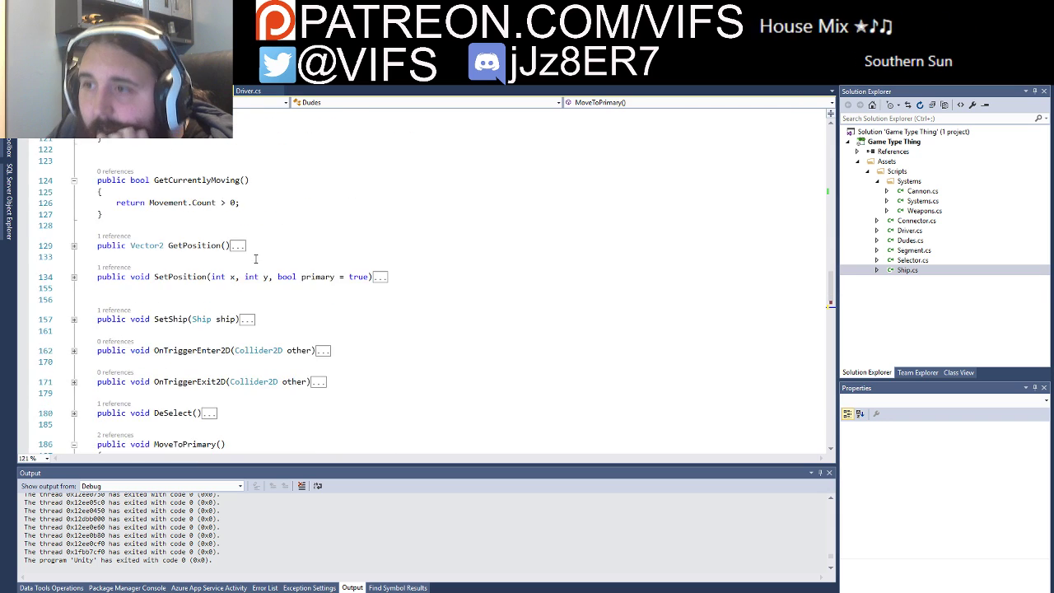
scroll(353, 263, "down", 5)
scroll(358, 273, "down", 2)
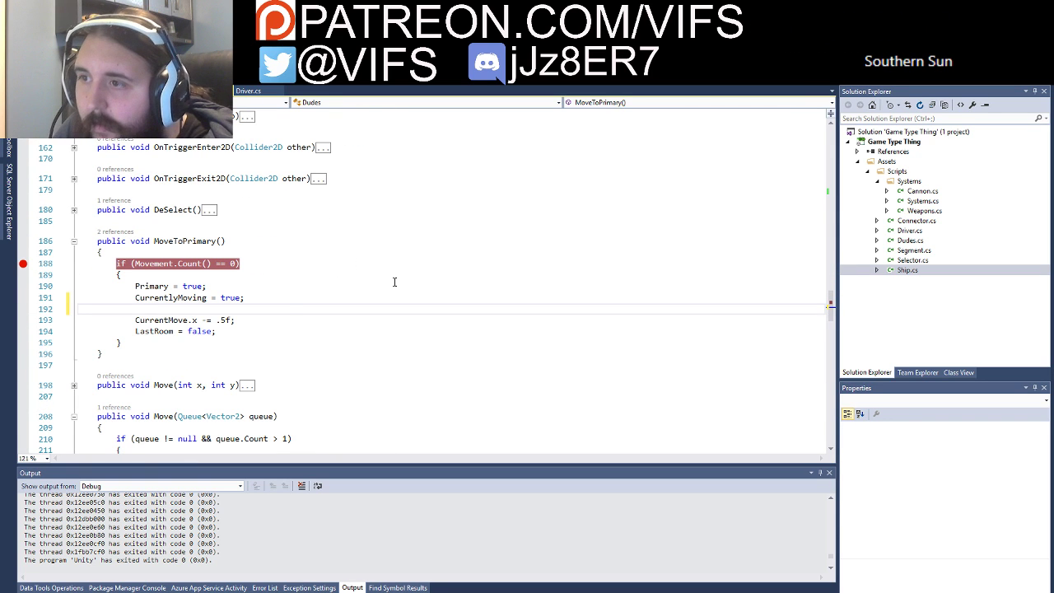
Step: Write 'Movement.Enqueue(new Vector2())' on the new line, picking Enqueue from IntelliSense
type("Movement.pu")
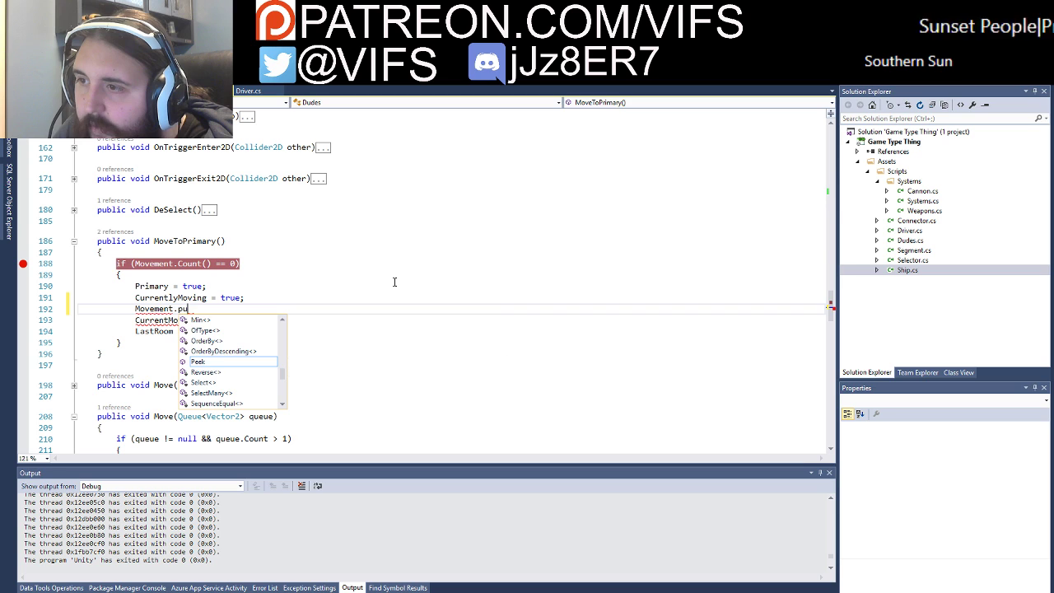
key("BackSpace")
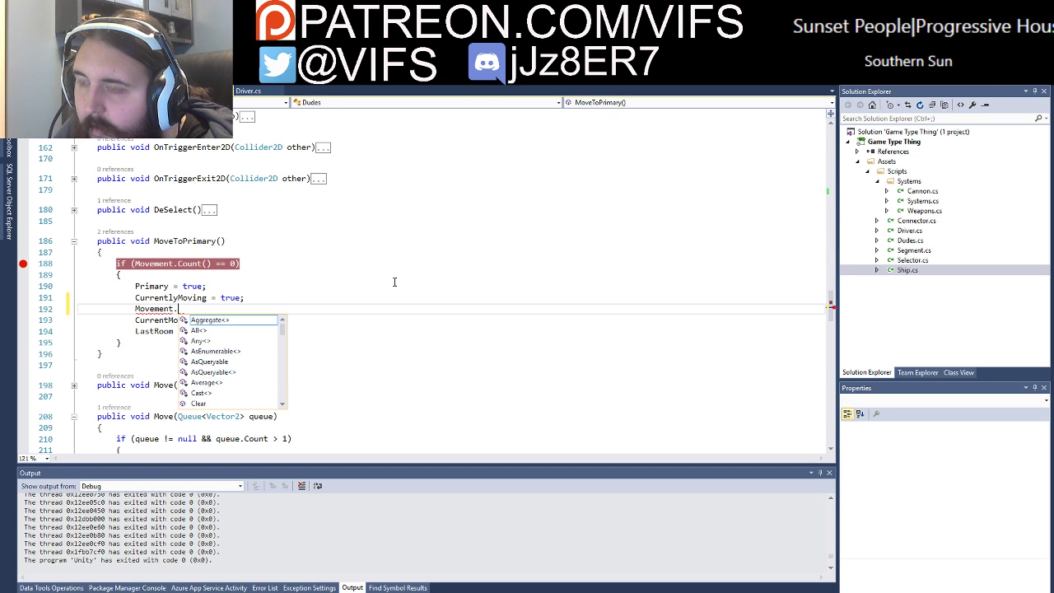
type("c")
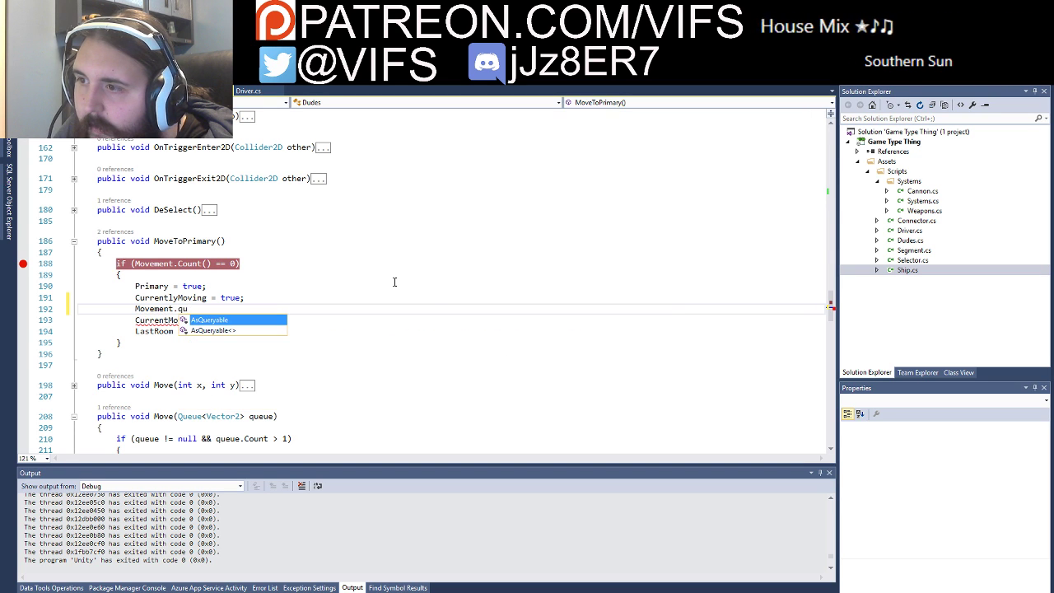
key("BackSpace")
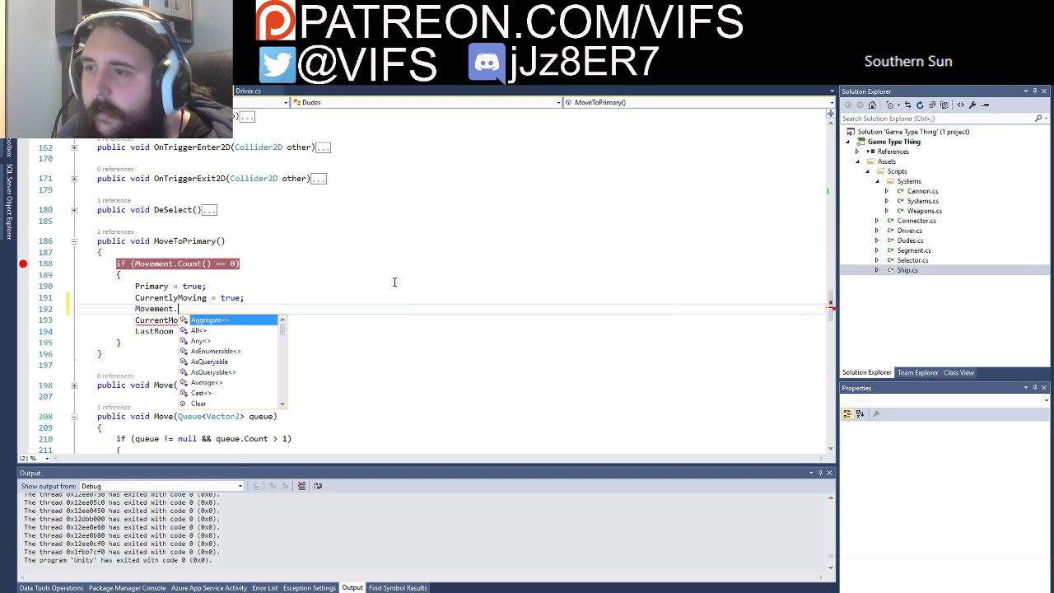
key("Down")
key("Down")
key("Down")
key("Down")
key("Down")
key("Down")
key("Down")
key("Down")
key("Down")
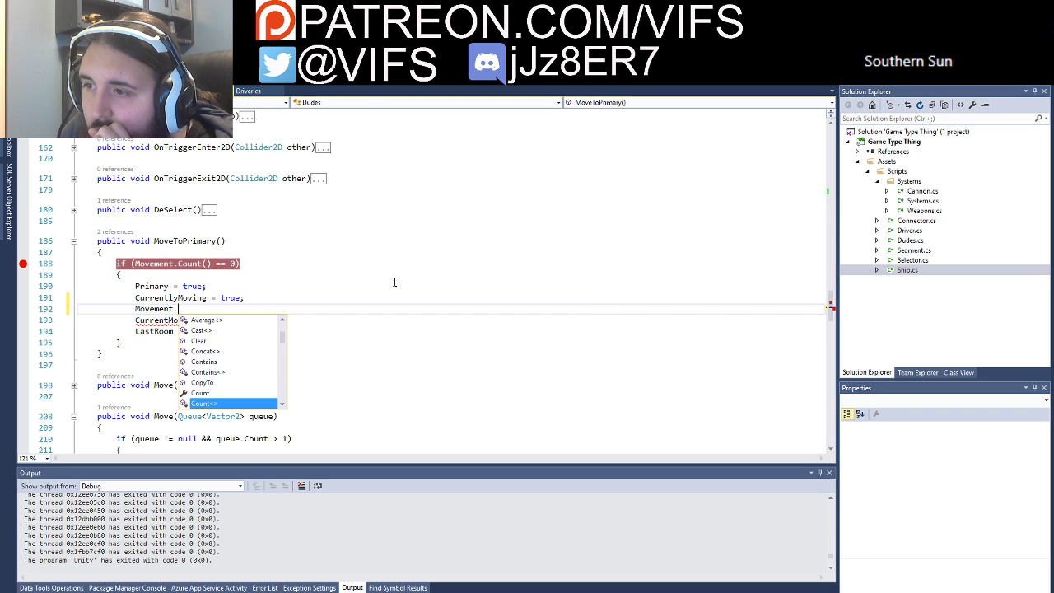
key("Down")
key("Down")
key("Down")
key("Down")
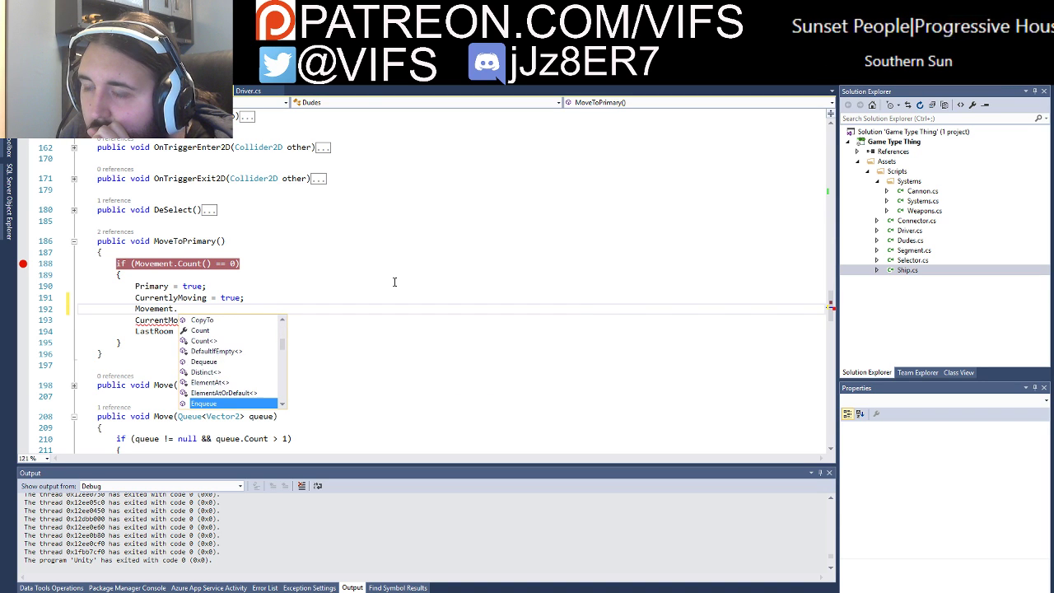
key("Down")
key("Down")
key("Up")
key("Tab")
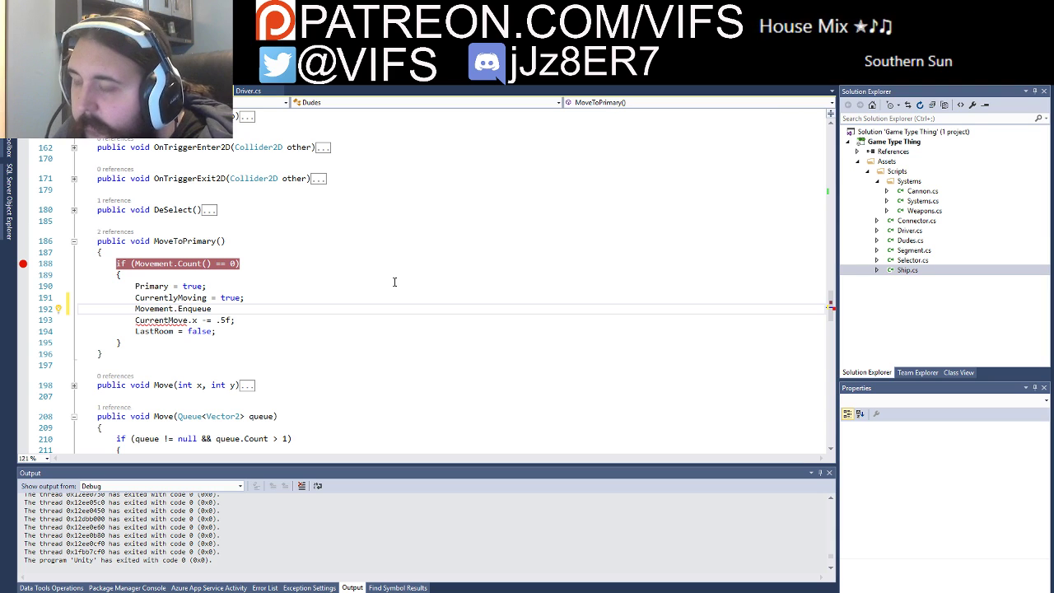
type("(n")
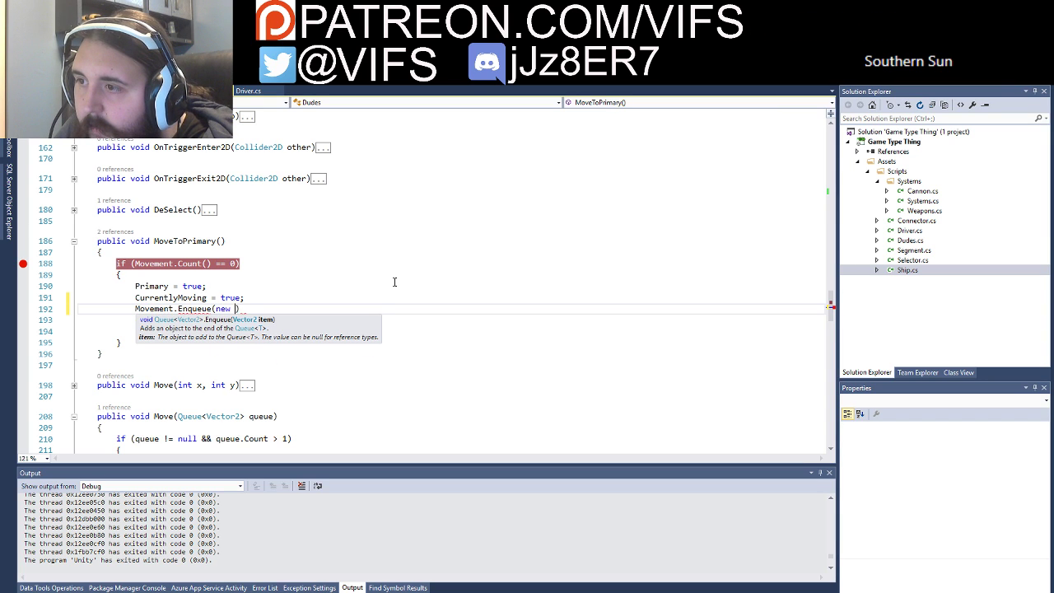
type("ew Vector2")
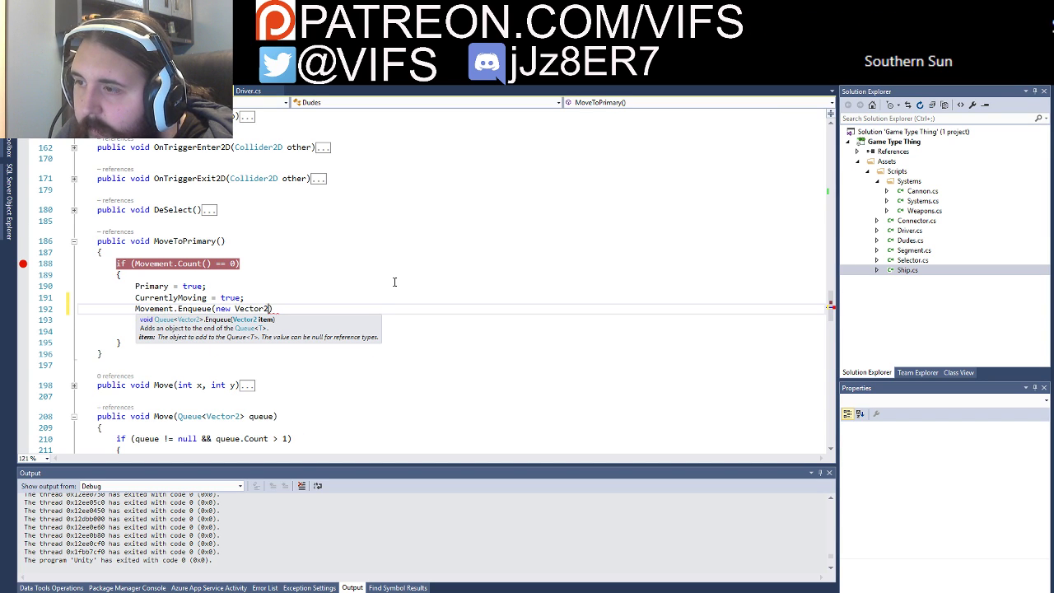
type("()")
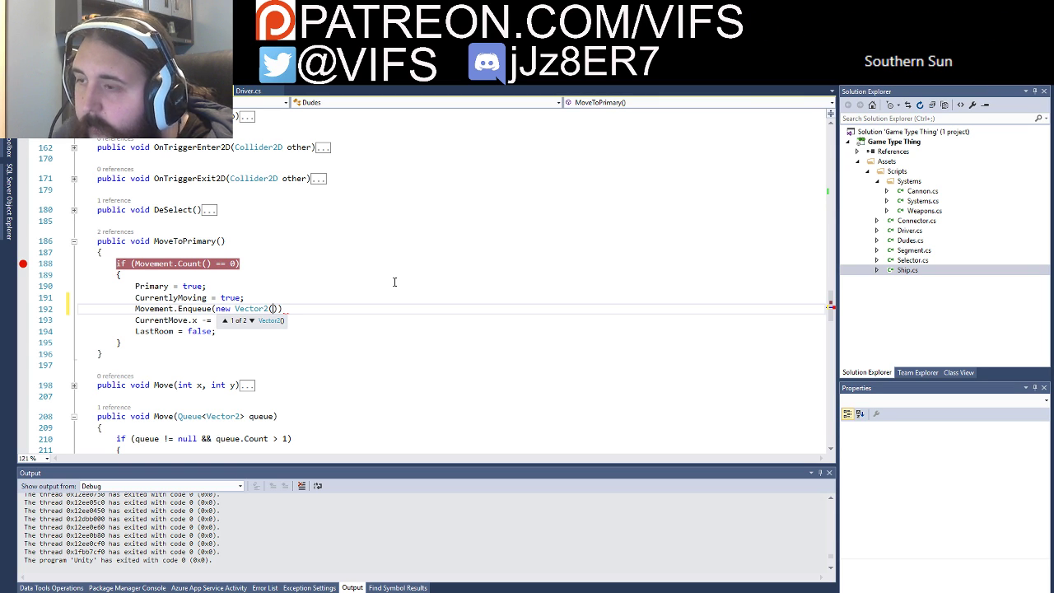
left_click(348, 303)
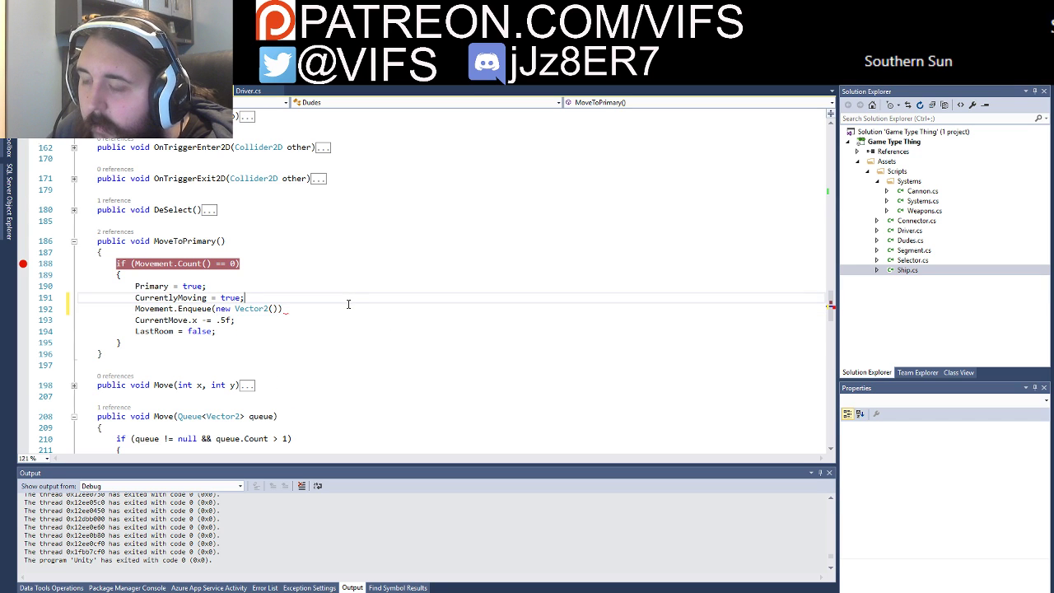
Step: Search Dudes.cs for 'movement' and scroll through every match
scroll(349, 304, "down", 6)
scroll(344, 312, "down", 1)
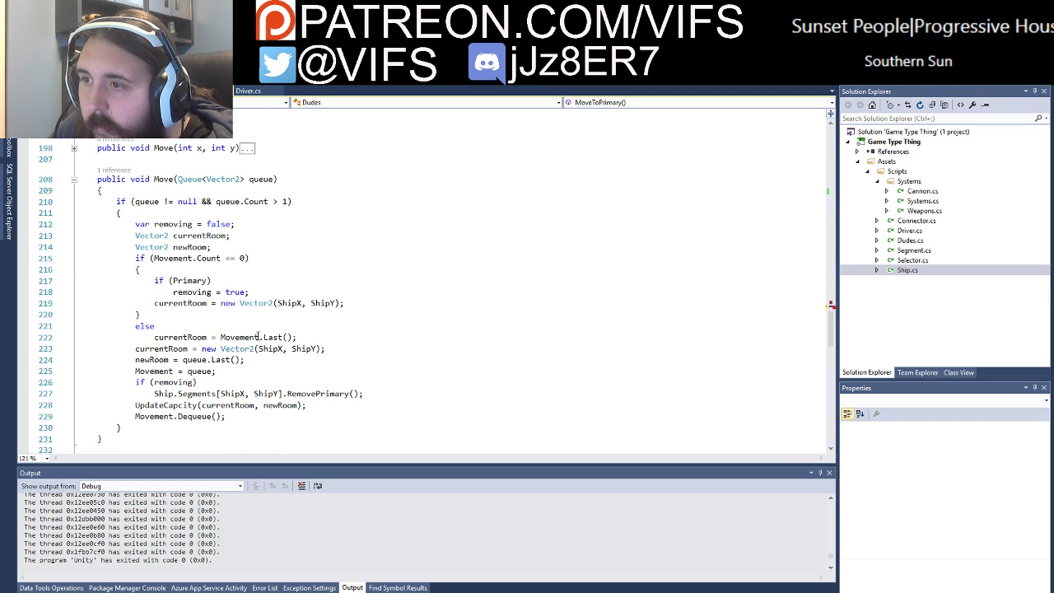
scroll(381, 252, "up", 3)
key("ctrl+f")
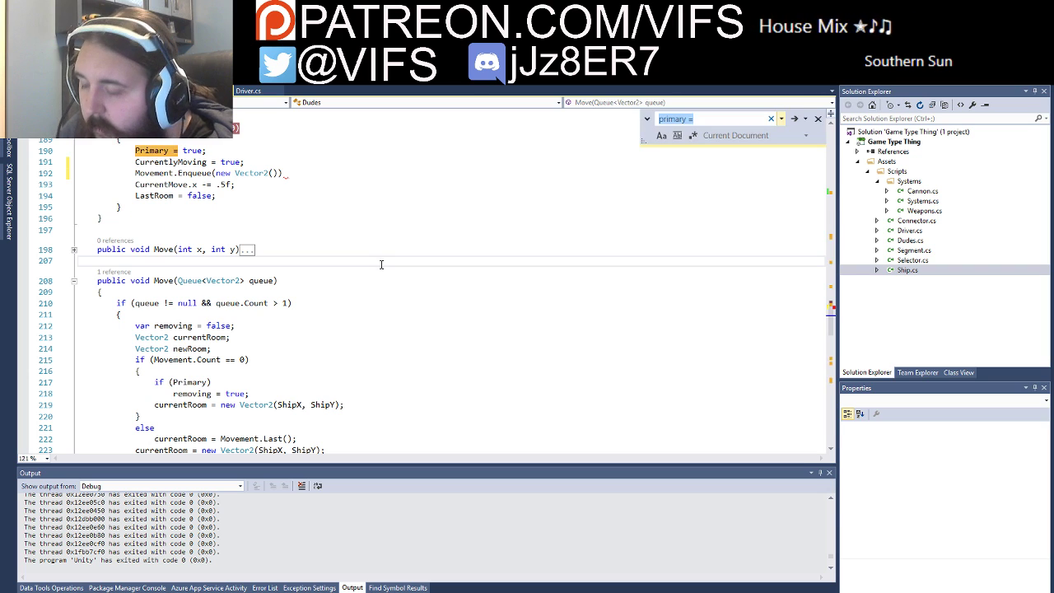
type("movement")
scroll(352, 293, "down", 3)
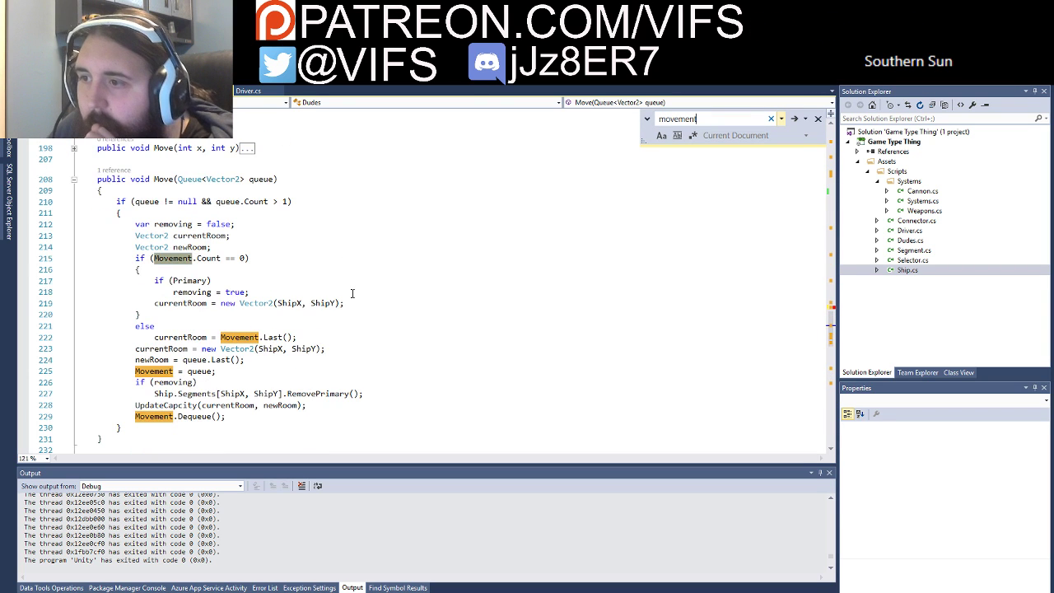
scroll(206, 379, "down", 4)
scroll(272, 357, "down", 2)
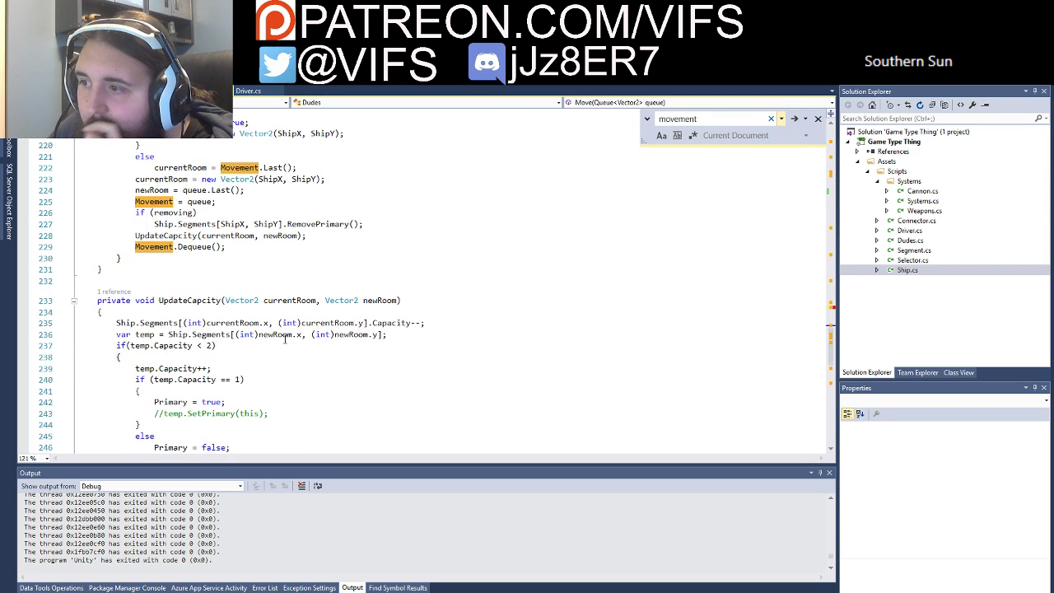
scroll(275, 346, "down", 3)
scroll(786, 355, "down", 2)
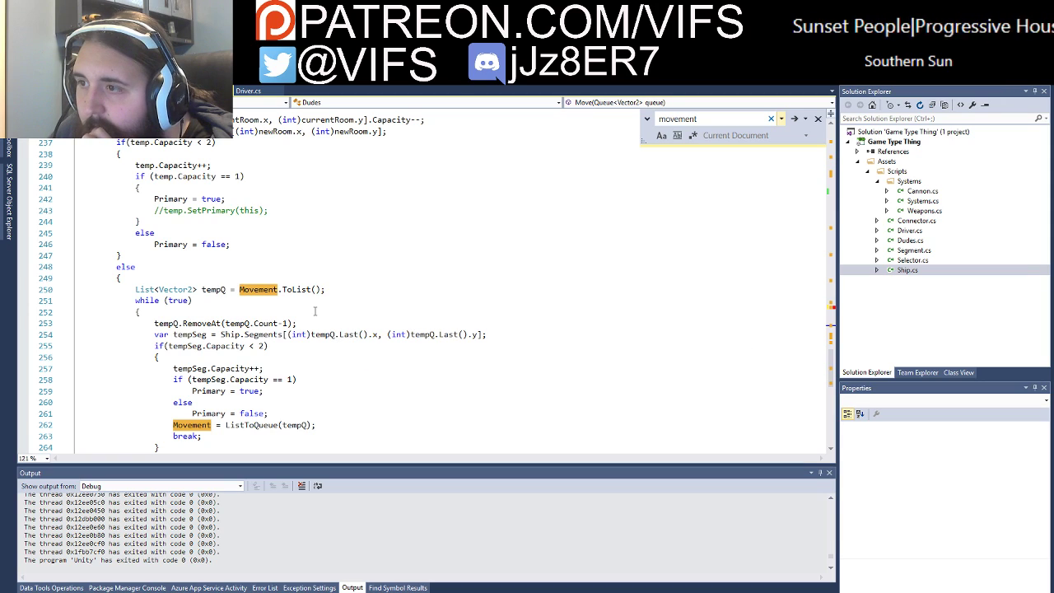
scroll(315, 313, "down", 5)
scroll(366, 336, "up", 6)
scroll(366, 337, "up", 10)
scroll(365, 317, "up", 11)
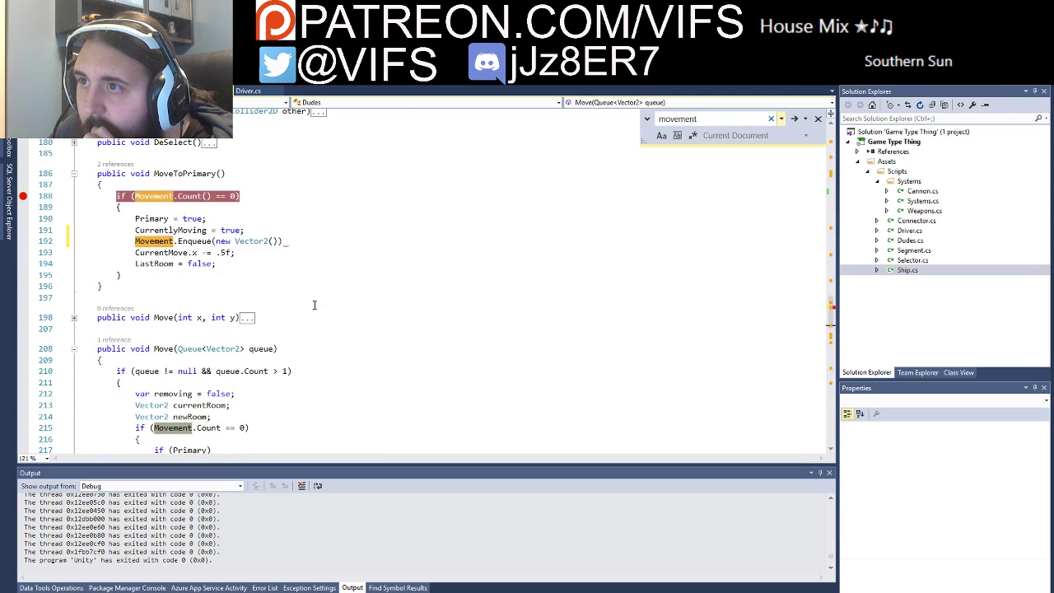
scroll(313, 306, "up", 11)
scroll(314, 305, "up", 11)
scroll(314, 304, "up", 4)
scroll(313, 306, "up", 3)
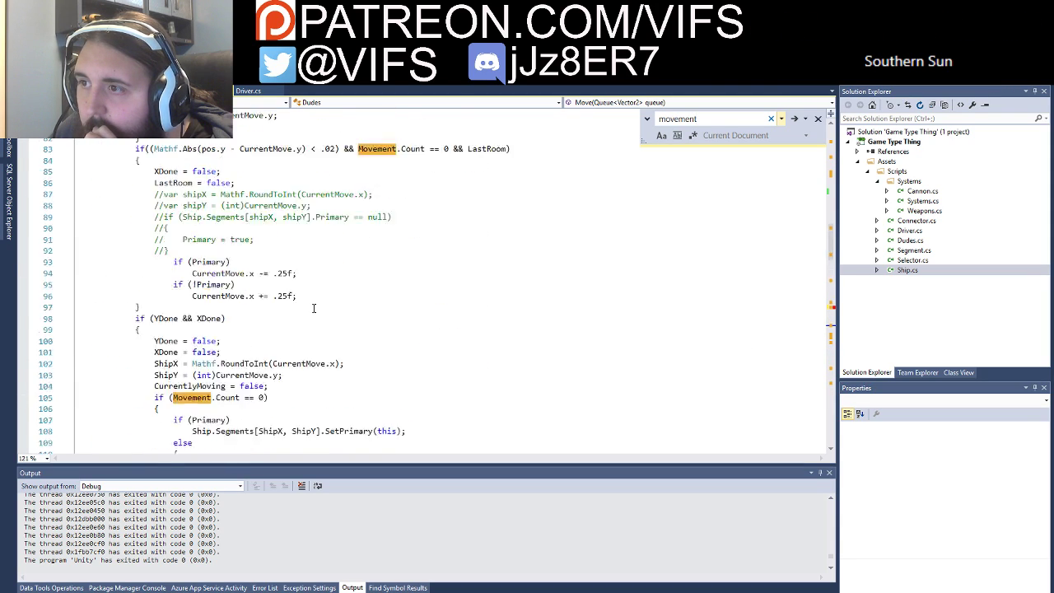
scroll(314, 307, "up", 4)
scroll(314, 309, "up", 2)
scroll(315, 303, "up", 4)
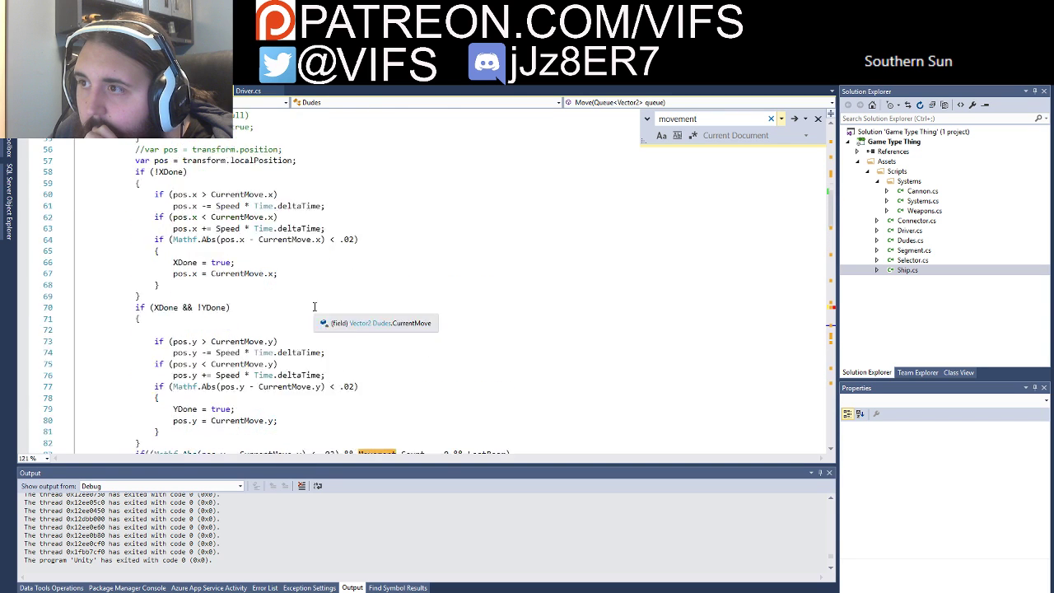
scroll(315, 294, "down", 20)
scroll(316, 295, "up", 10)
scroll(315, 296, "up", 4)
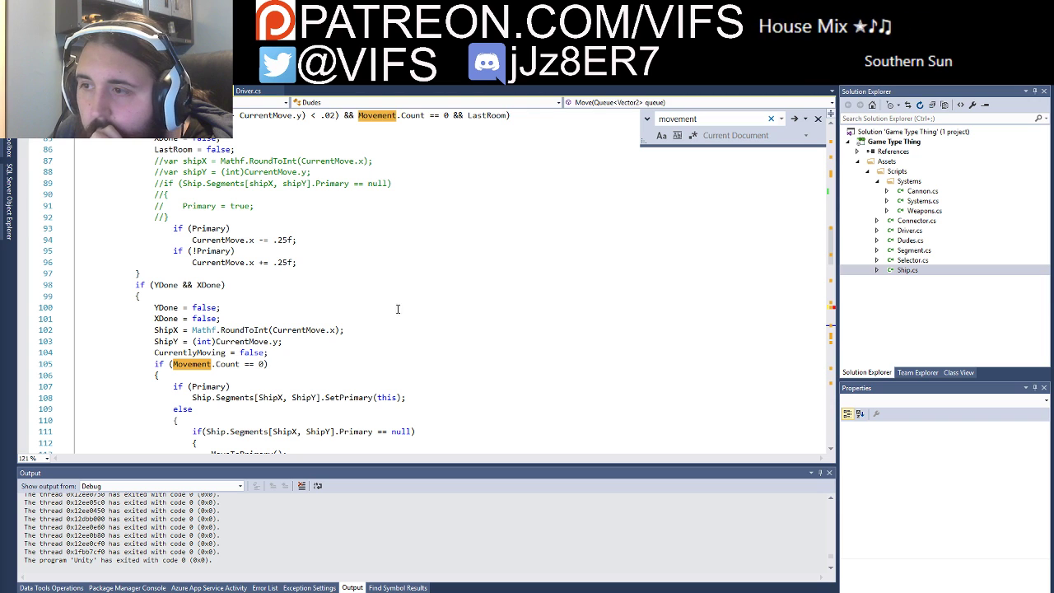
scroll(395, 309, "up", 4)
scroll(388, 309, "up", 6)
scroll(382, 308, "up", 5)
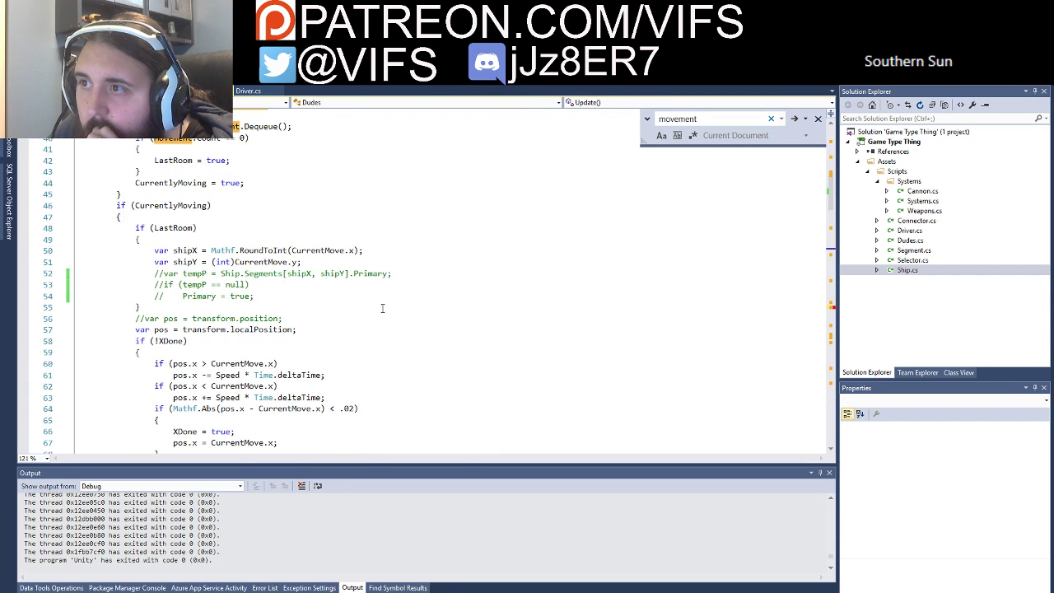
scroll(382, 308, "up", 2)
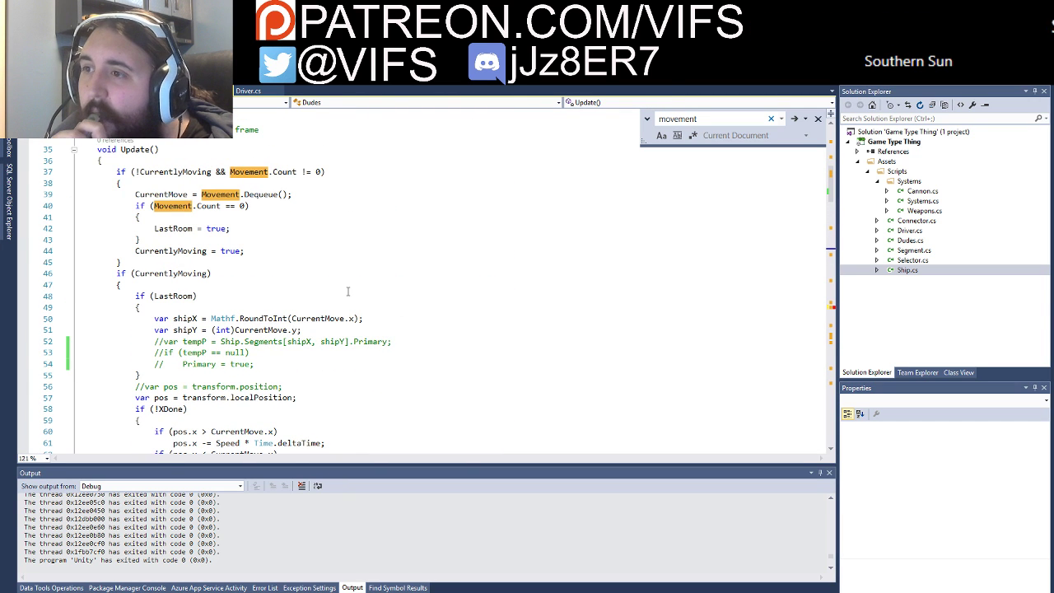
Step: Search for 'currentmove' and scroll back down to MoveToPrimary
double_click(161, 194)
key("ctrl+f")
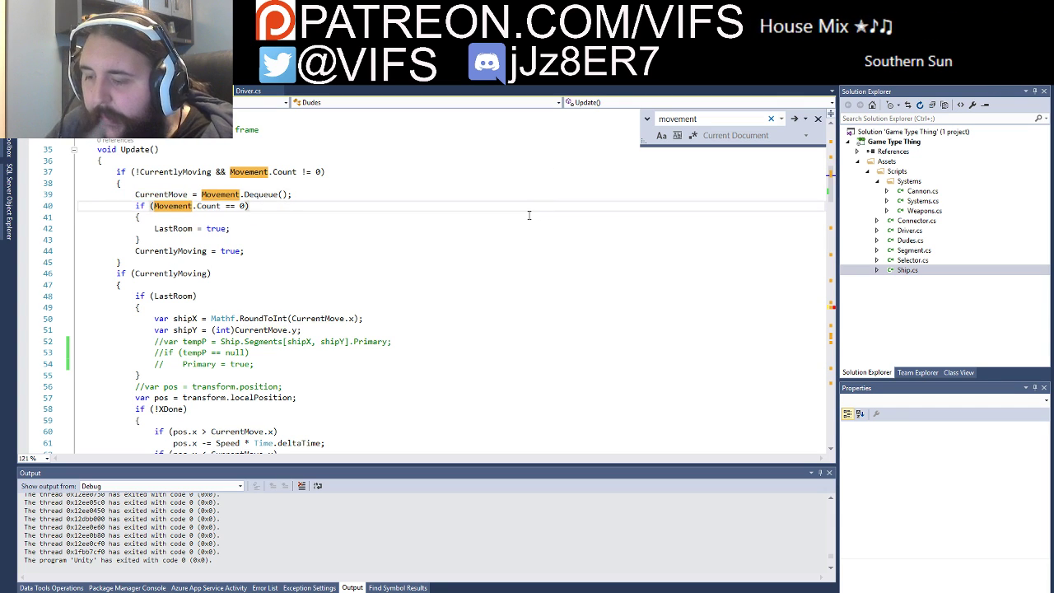
type("currentm")
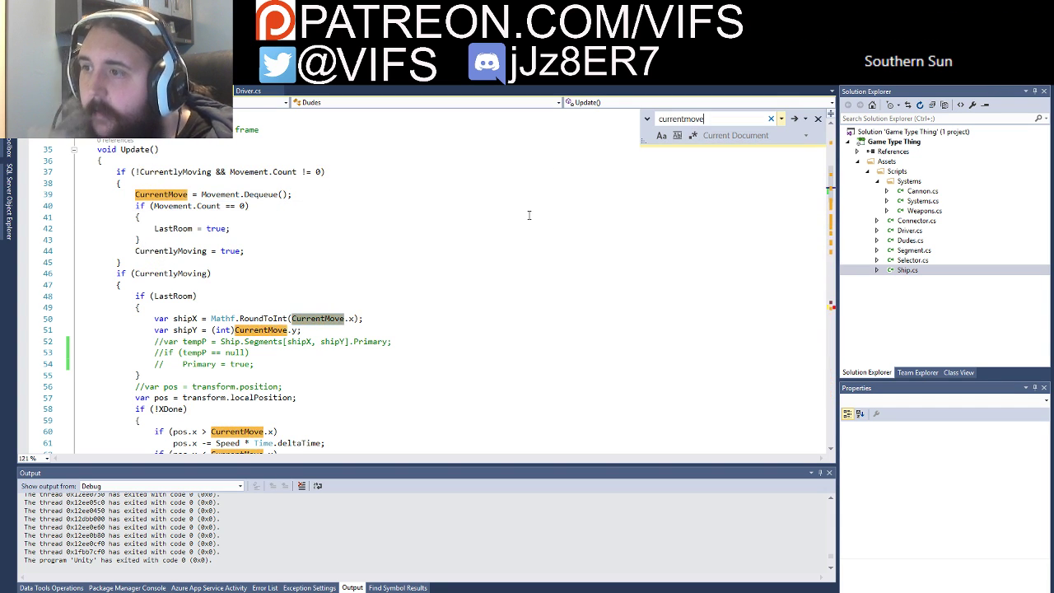
scroll(529, 215, "down", 2)
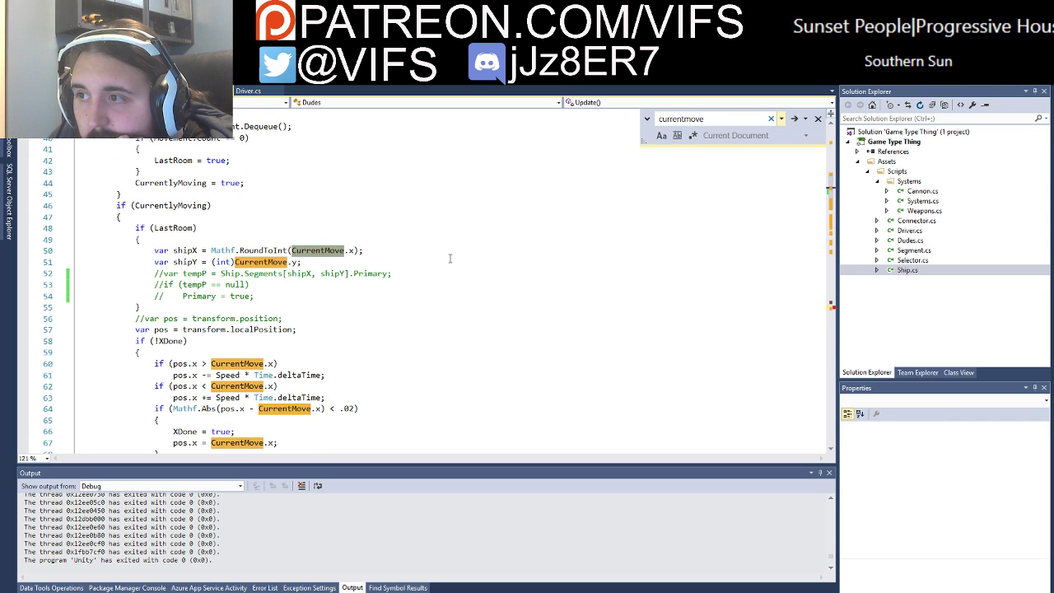
scroll(451, 258, "down", 5)
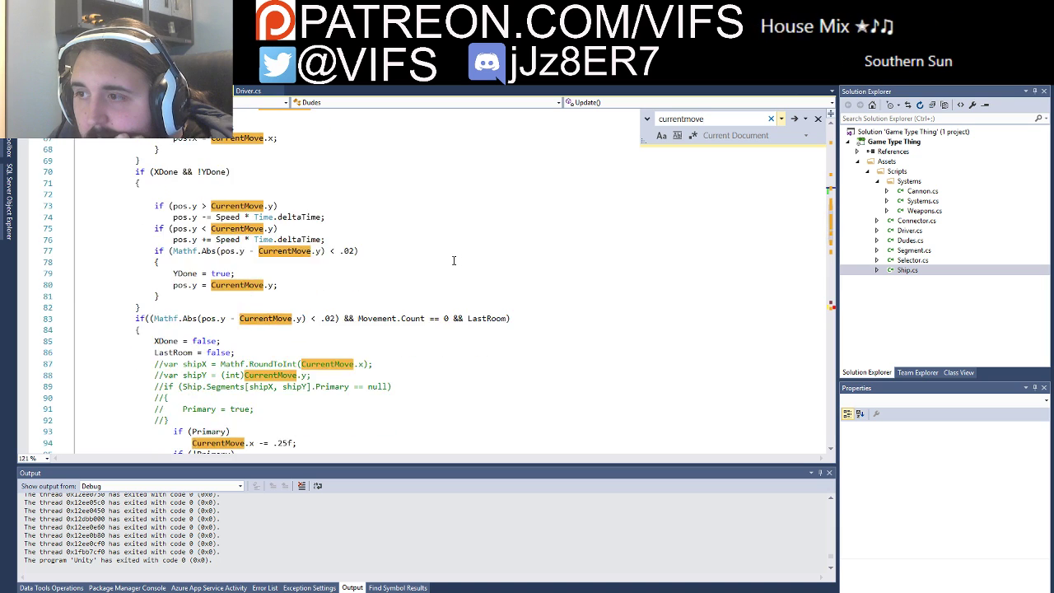
scroll(451, 259, "down", 10)
scroll(453, 260, "down", 6)
scroll(451, 261, "down", 2)
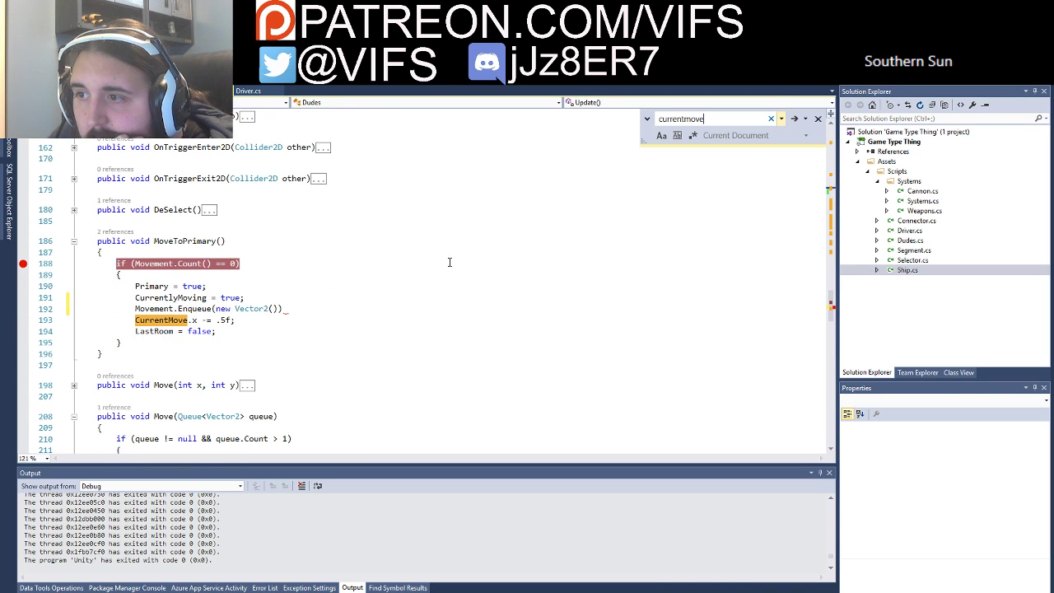
Step: Make line 192 read 'Movement.Enqueue(new Vector2(CurrentMove.x - .5f, CurrentMove.y));'
left_click(275, 308)
type("C")
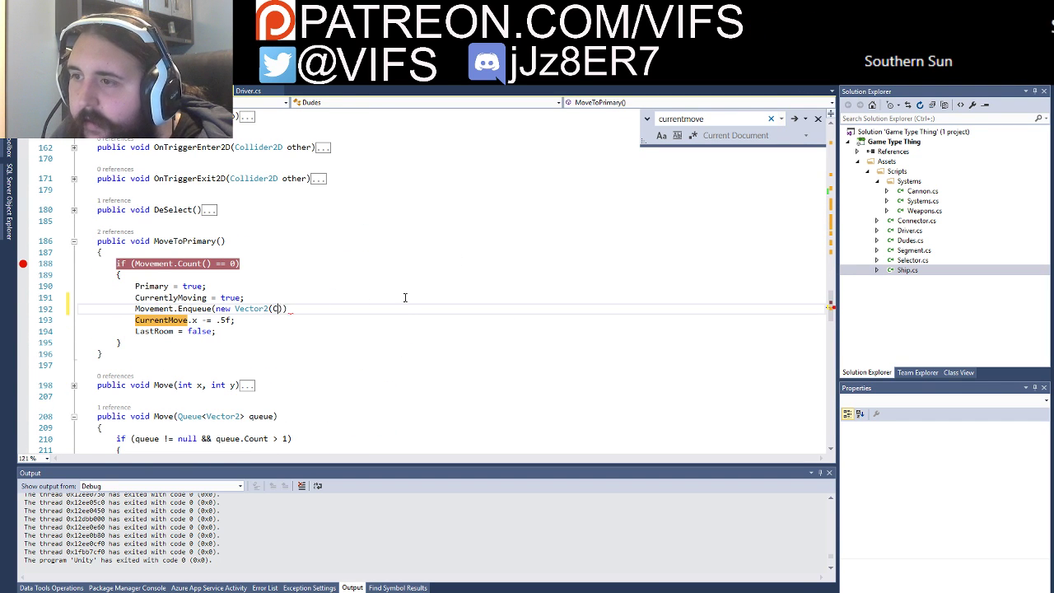
type("urr")
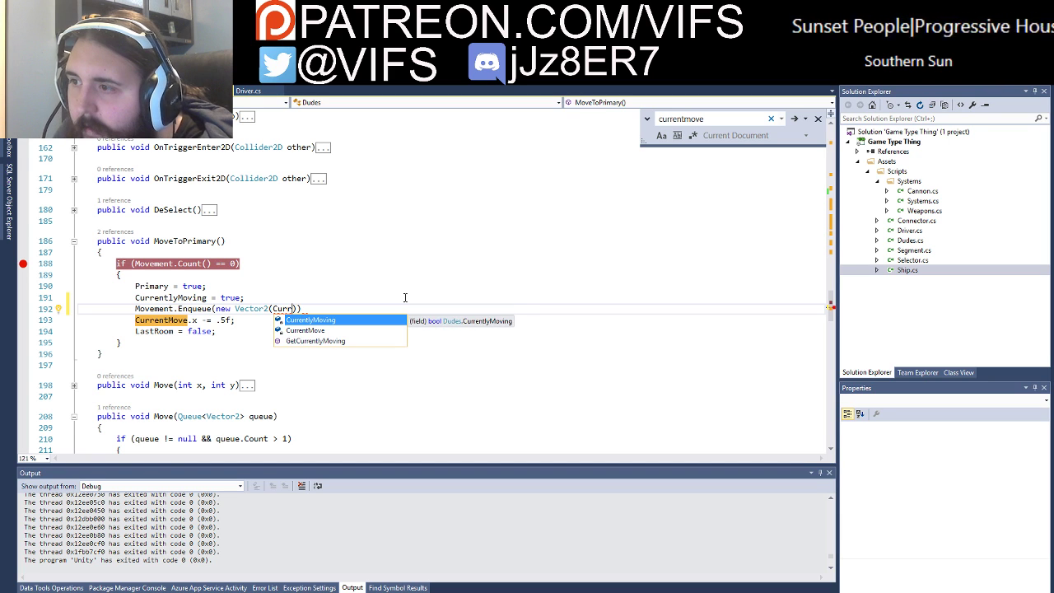
type("entM")
key("Tab")
type(".y")
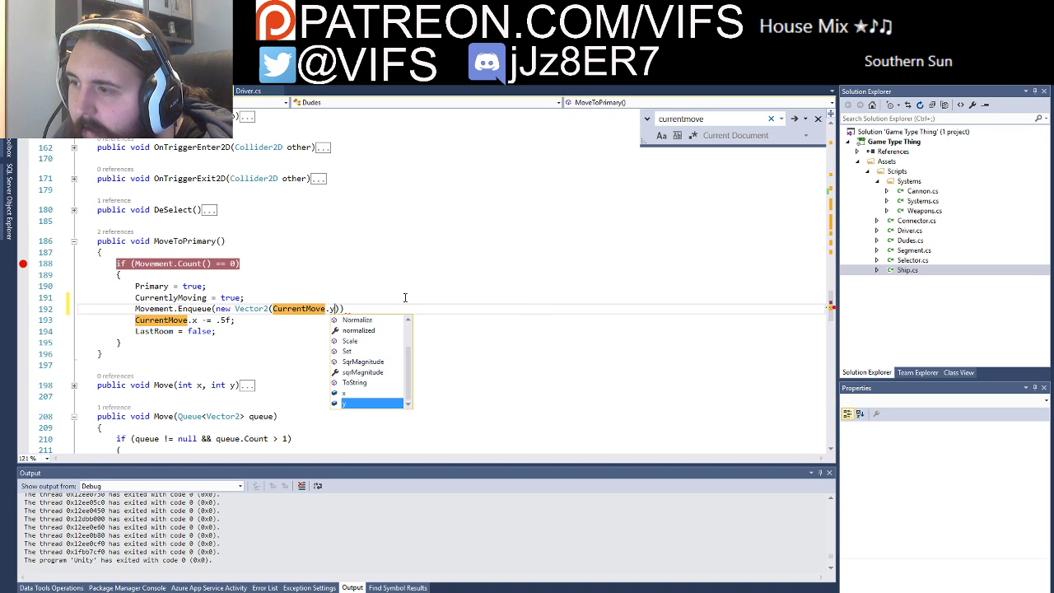
type(",")
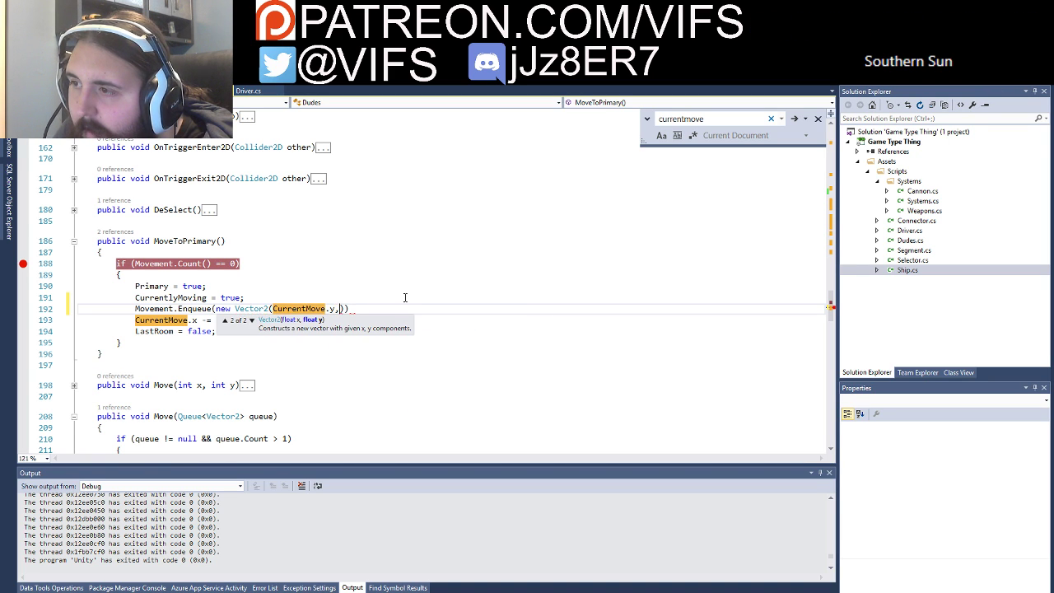
type("x -")
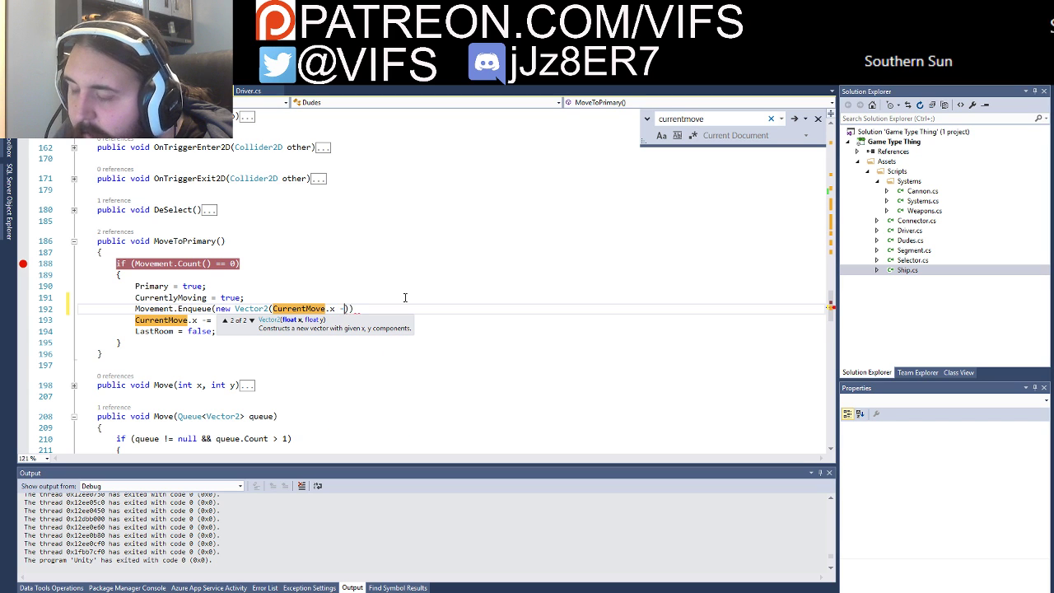
type("5")
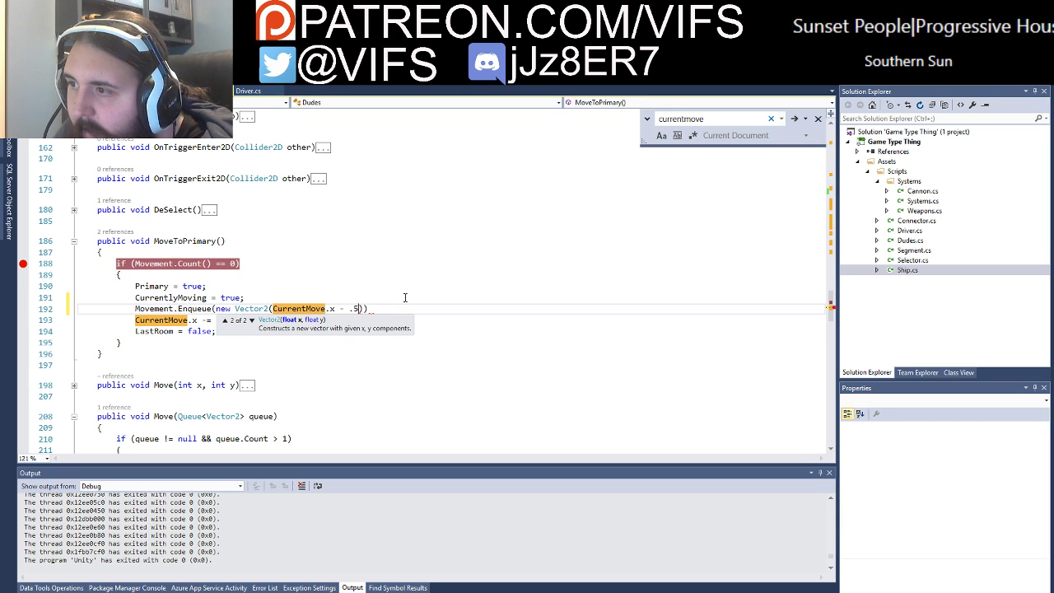
type("f, ")
type("Curren")
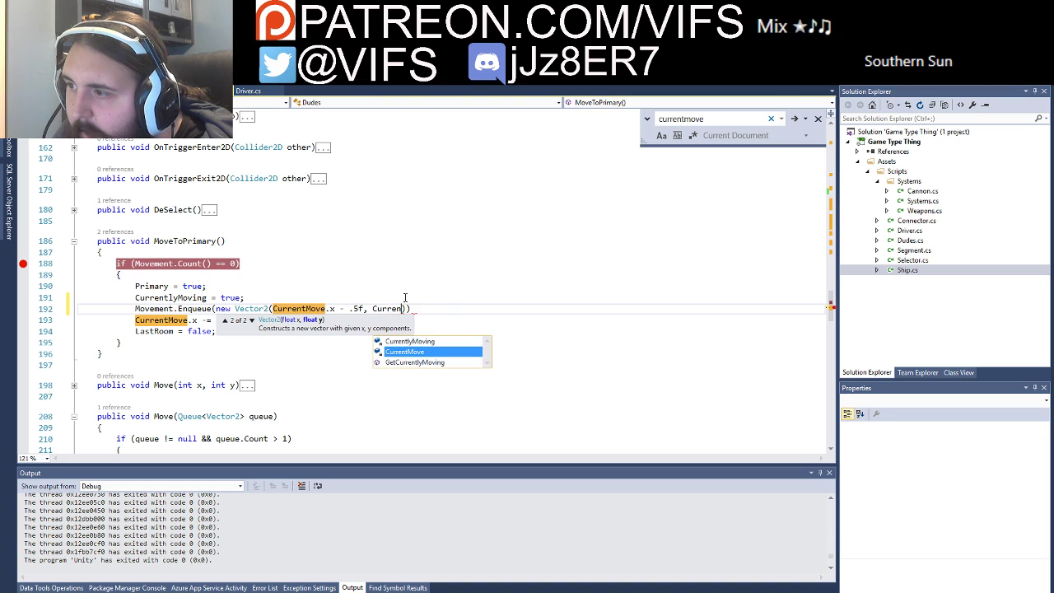
key("Tab")
type(".y")
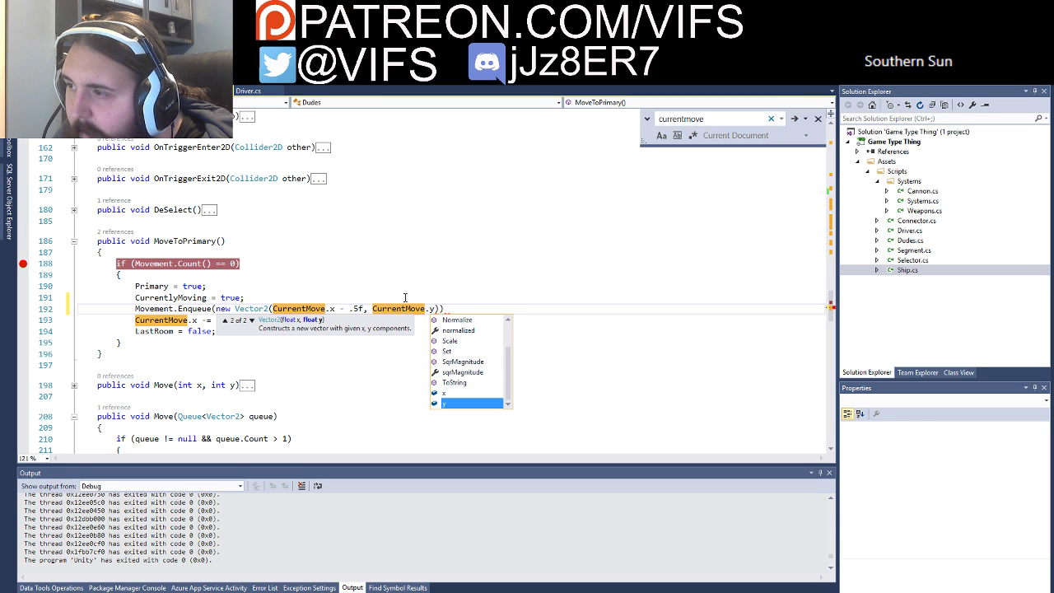
type("))")
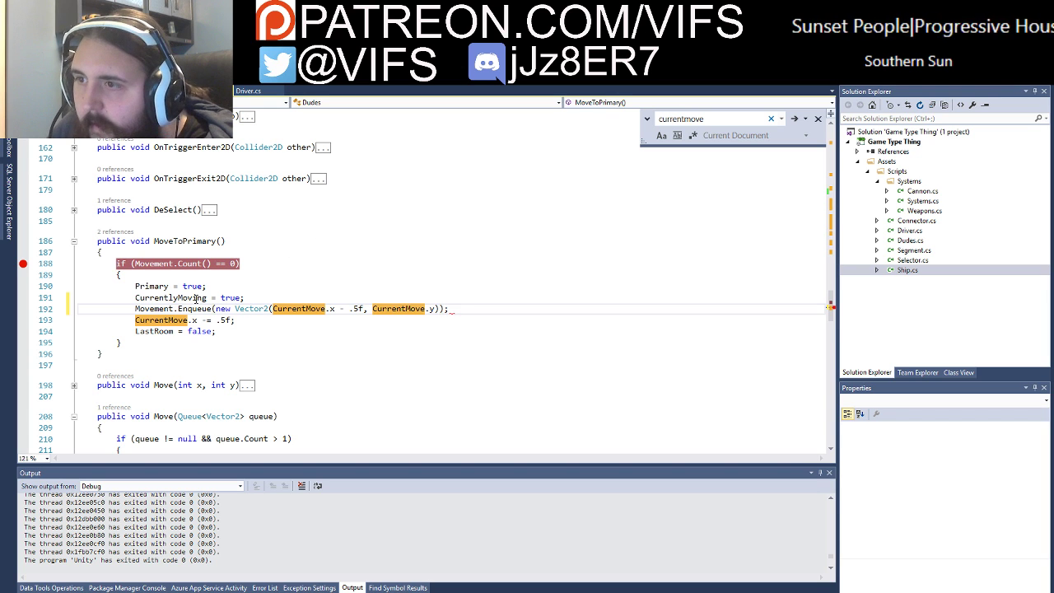
type(";")
key("Down")
Step: Comment out the old 'CurrentMove.x -= .5f;' line and switch to Unity
key("Home")
type("//")
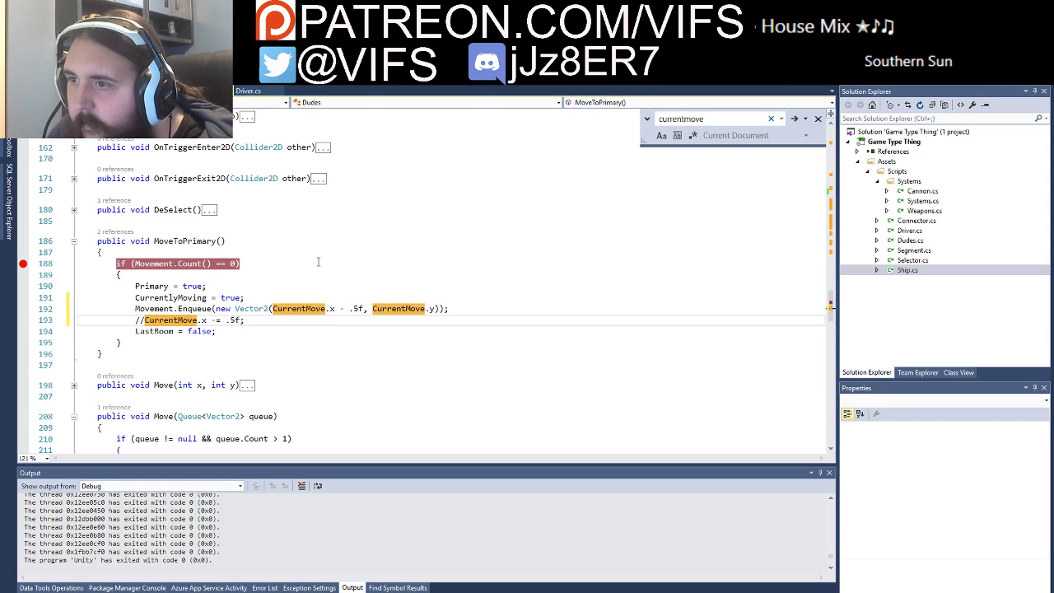
left_click(347, 269)
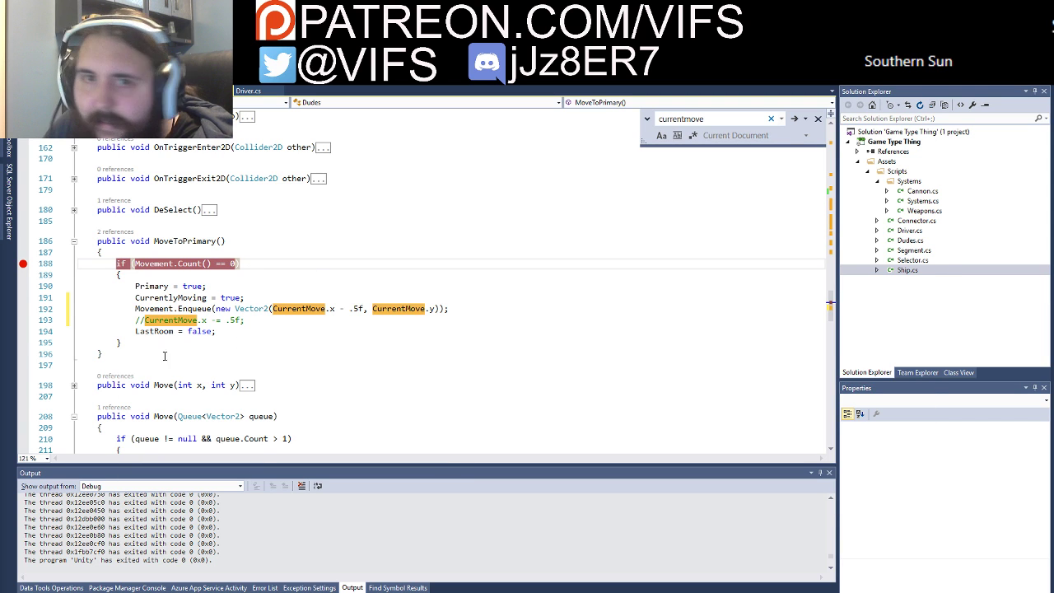
key("alt+Tab")
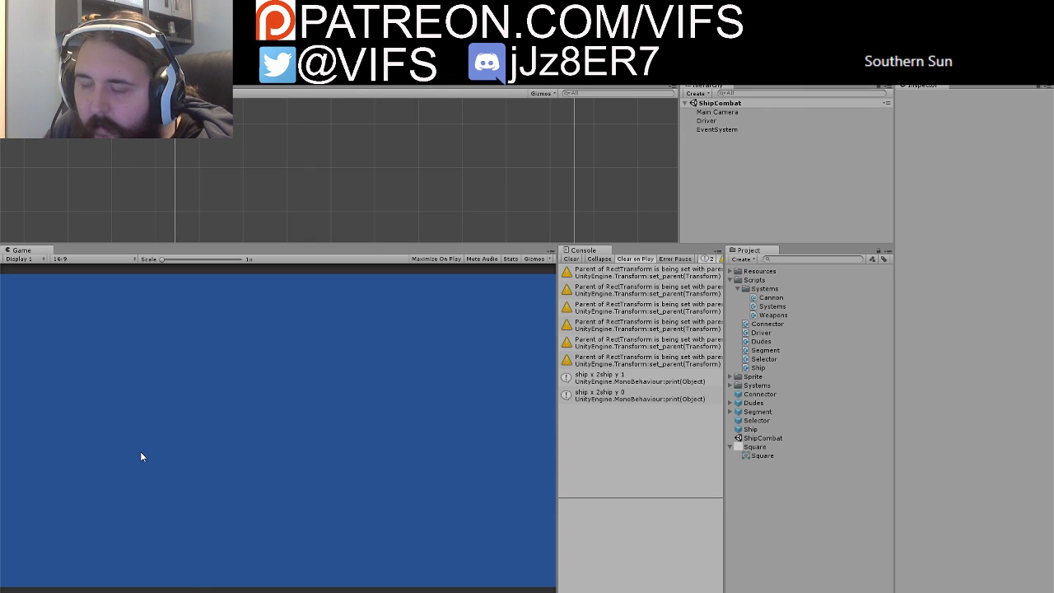
Step: Run the game and send a crew member to a bottom-row room on the left ship
key("ctrl+p")
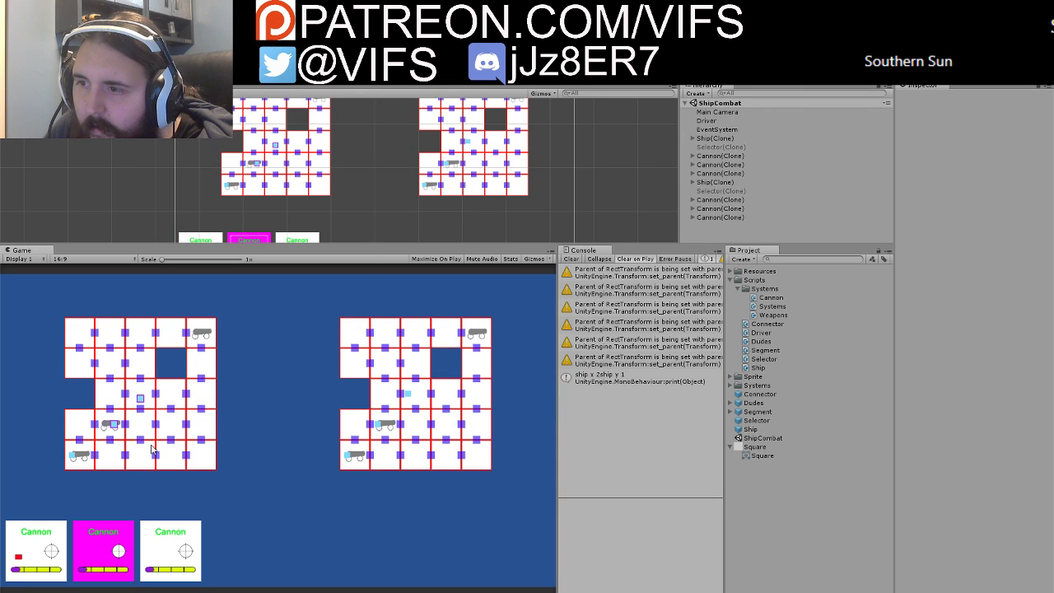
left_click(146, 454)
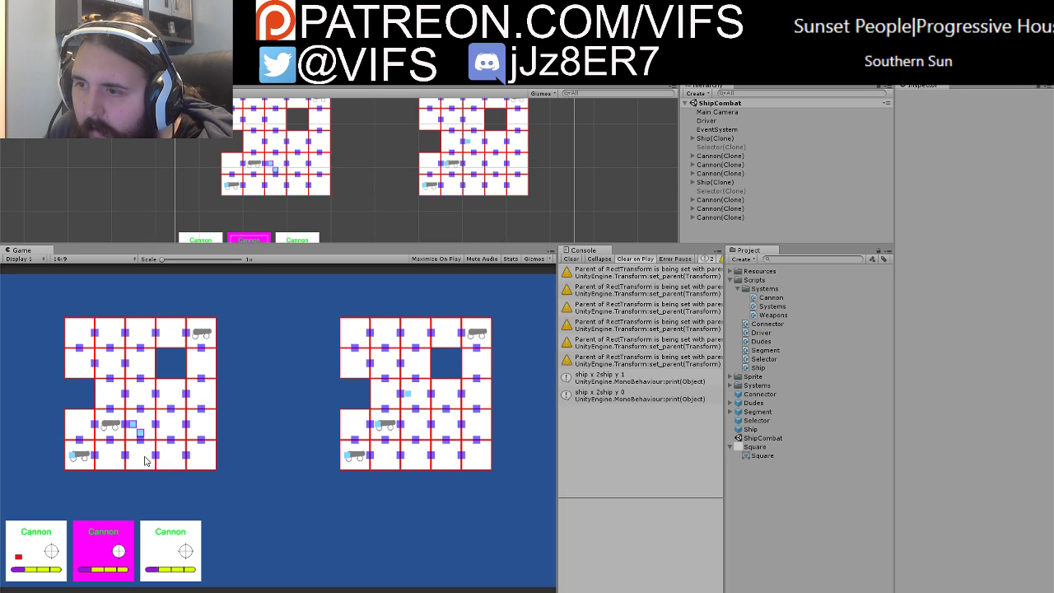
Step: Add 'private bool MoveForPrimary = false;' on a new line below the Skills field
key("alt+Tab")
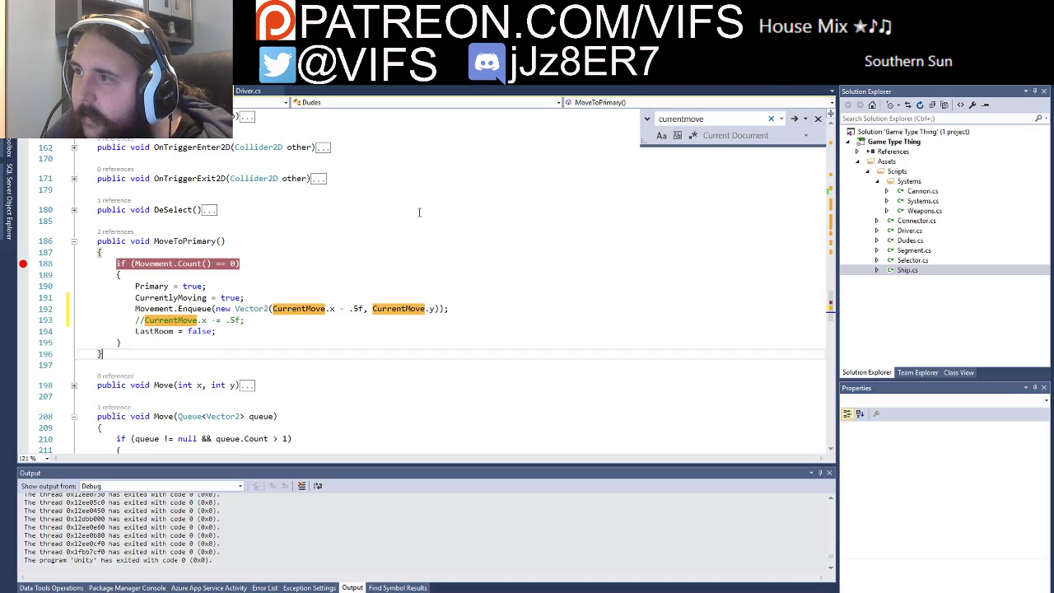
scroll(365, 280, "up", 3)
scroll(366, 280, "up", 6)
scroll(366, 280, "up", 6)
scroll(365, 280, "up", 2)
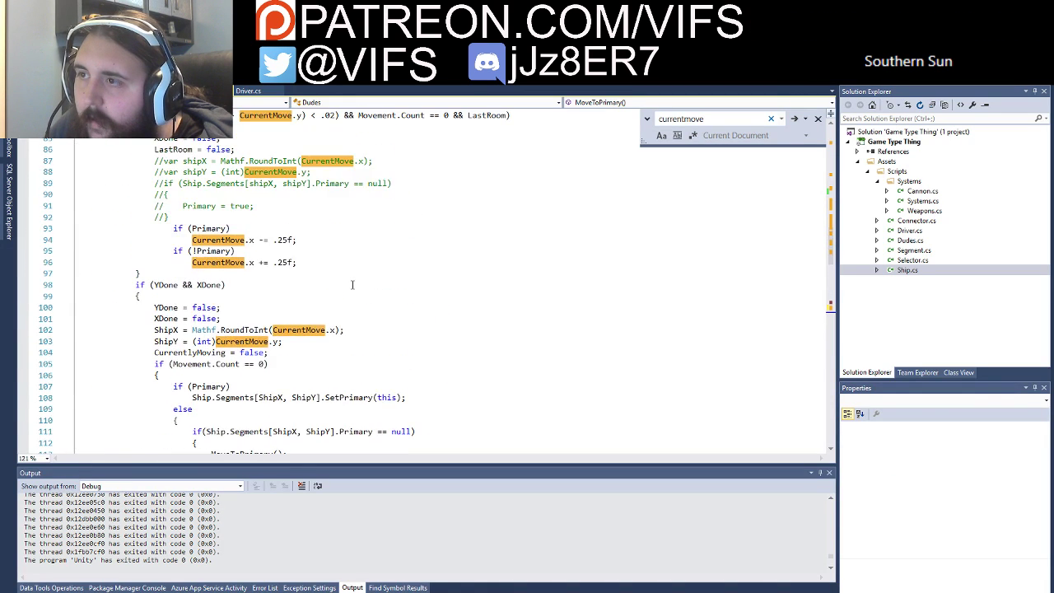
scroll(349, 291, "down", 8)
scroll(348, 291, "down", 5)
scroll(348, 291, "down", 4)
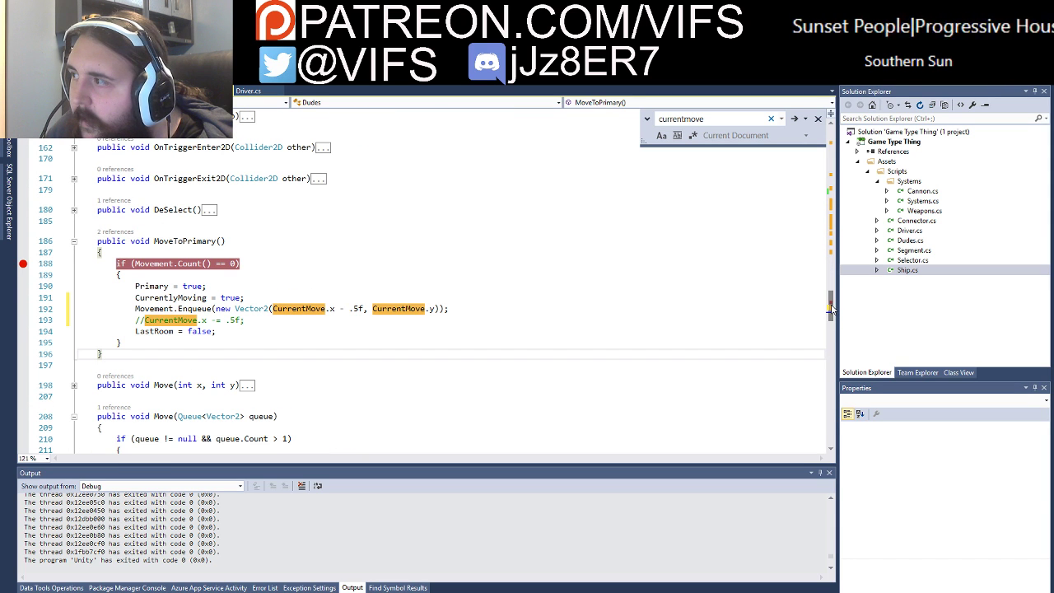
scroll(330, 270, "up", 3)
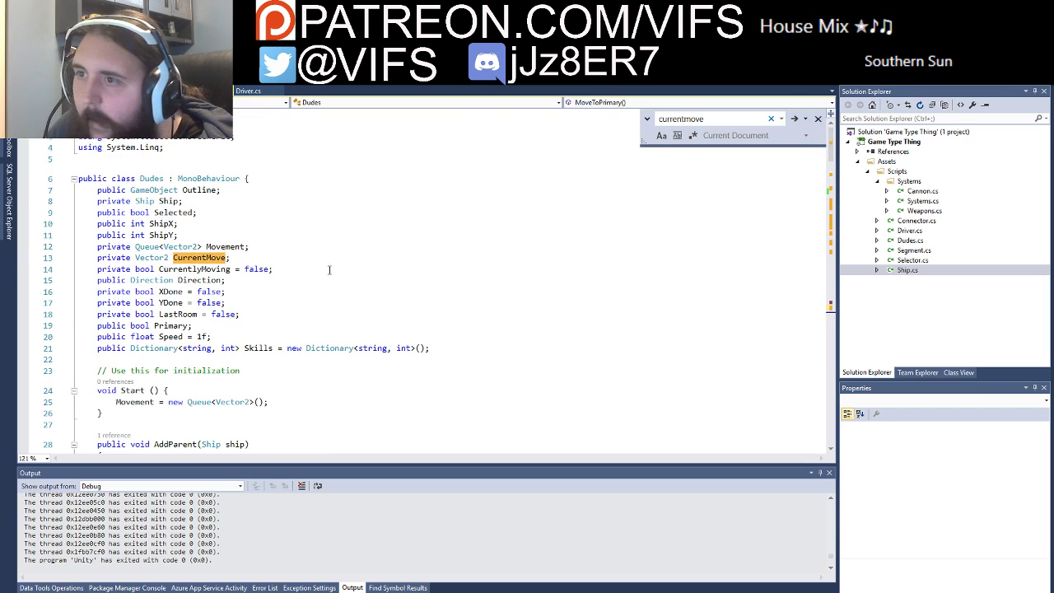
left_click(438, 352)
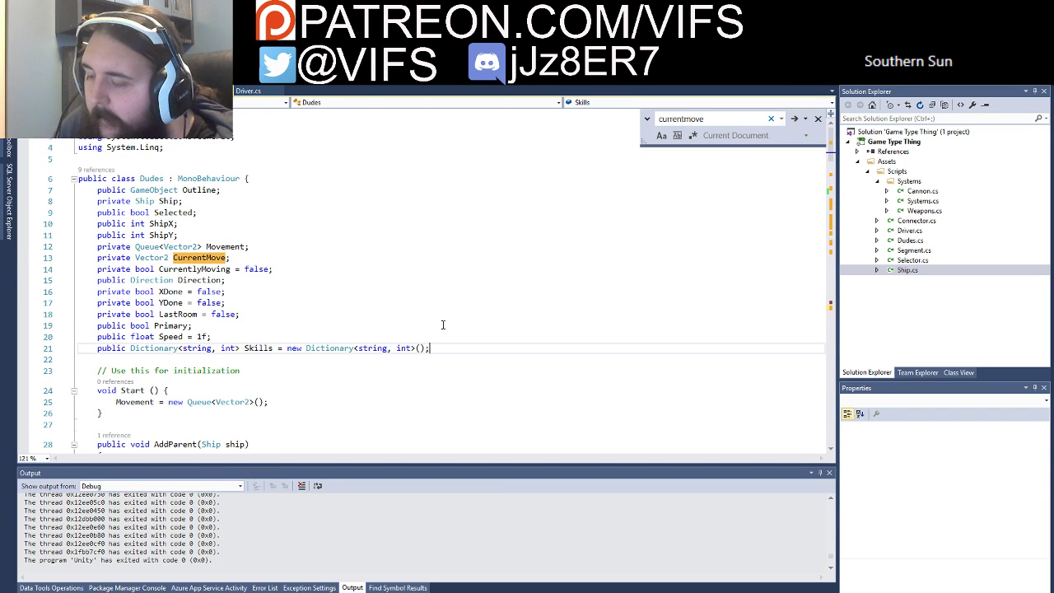
key("Return")
type("private bool ")
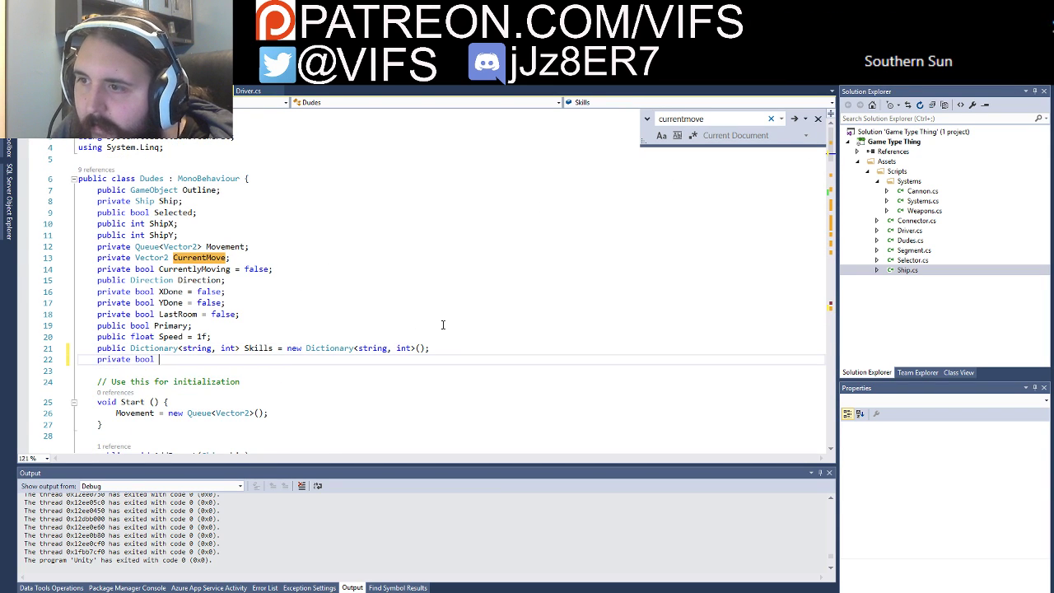
type("M")
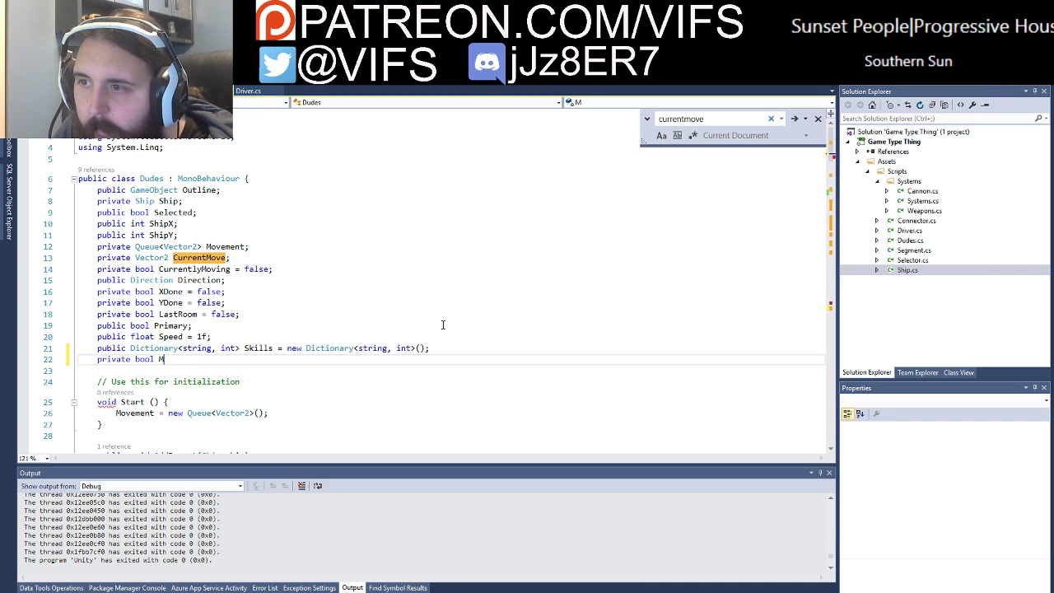
type("oveForPri")
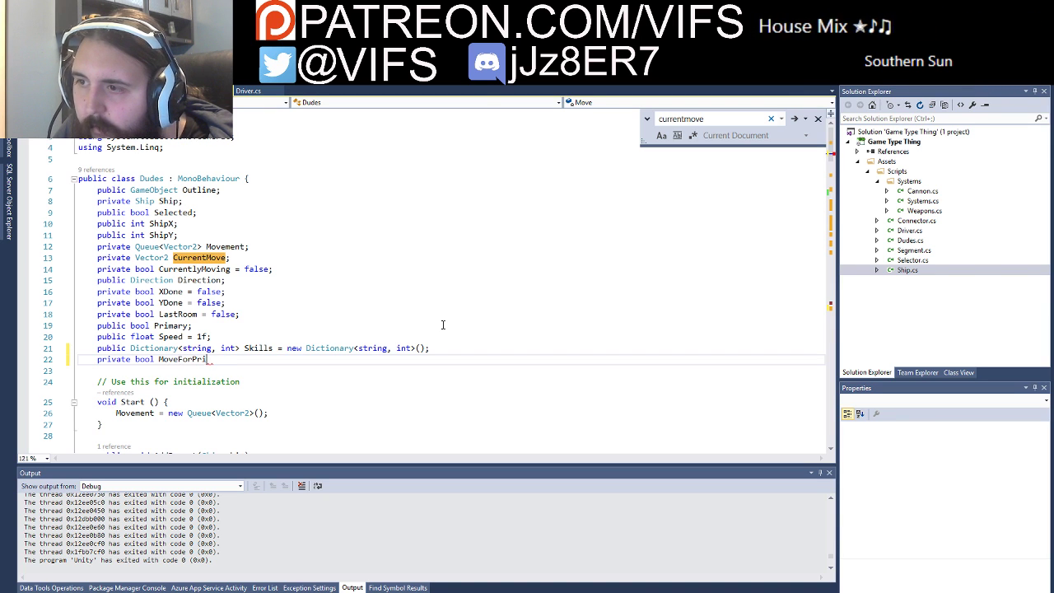
type("mary = false;")
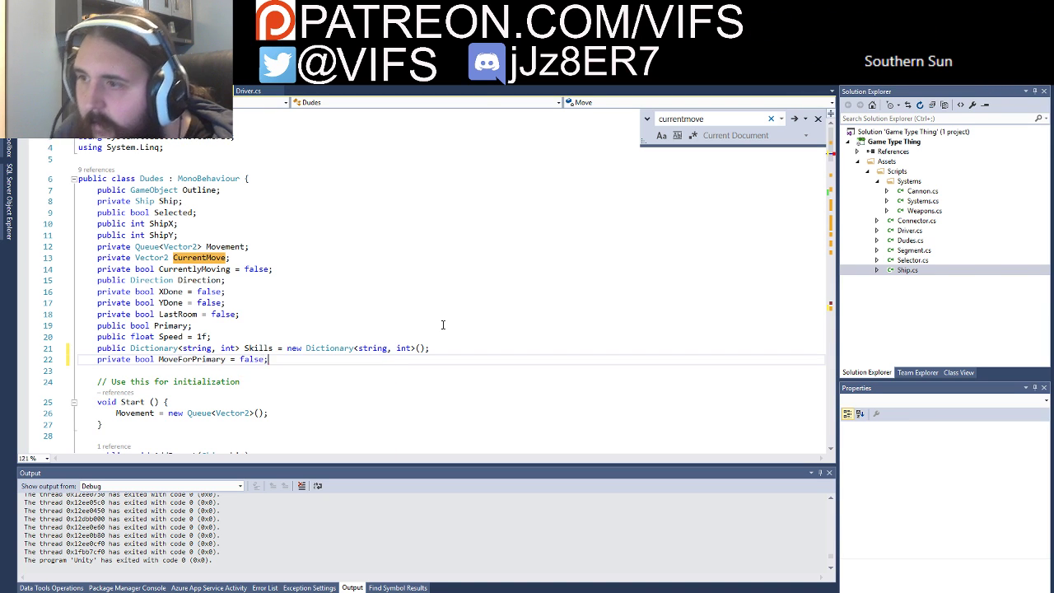
Step: Add 'MoveForPrimary = true;' on a new line after MoveToPrimary's Enqueue call
scroll(311, 356, "down", 9)
scroll(355, 352, "down", 9)
scroll(352, 346, "down", 7)
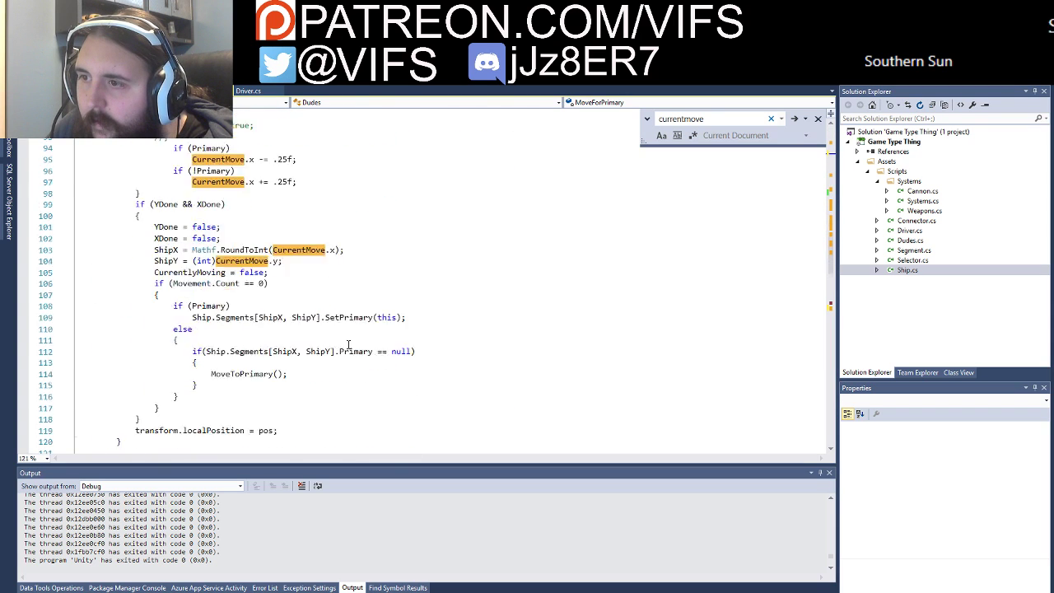
scroll(329, 343, "down", 8)
scroll(321, 342, "down", 6)
scroll(296, 338, "down", 6)
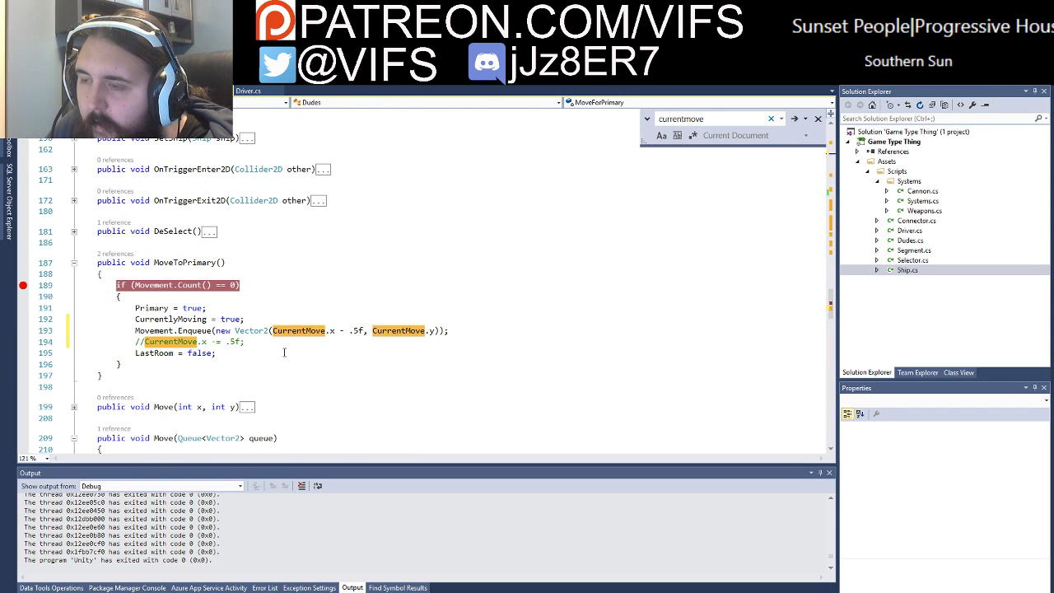
left_click(445, 332)
key("Return")
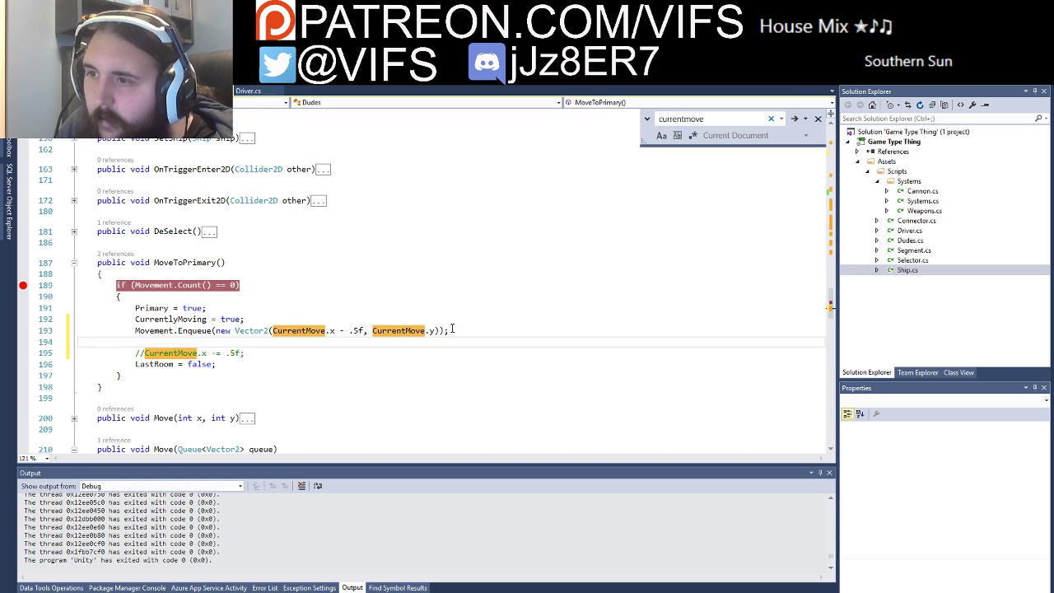
type("Mo")
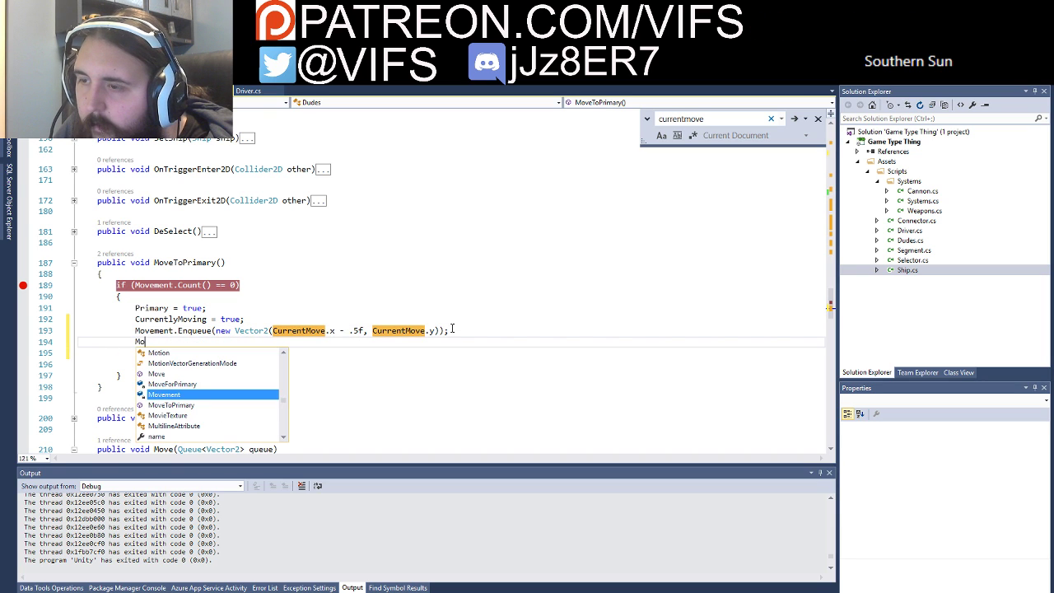
type("veforPrimary = tru")
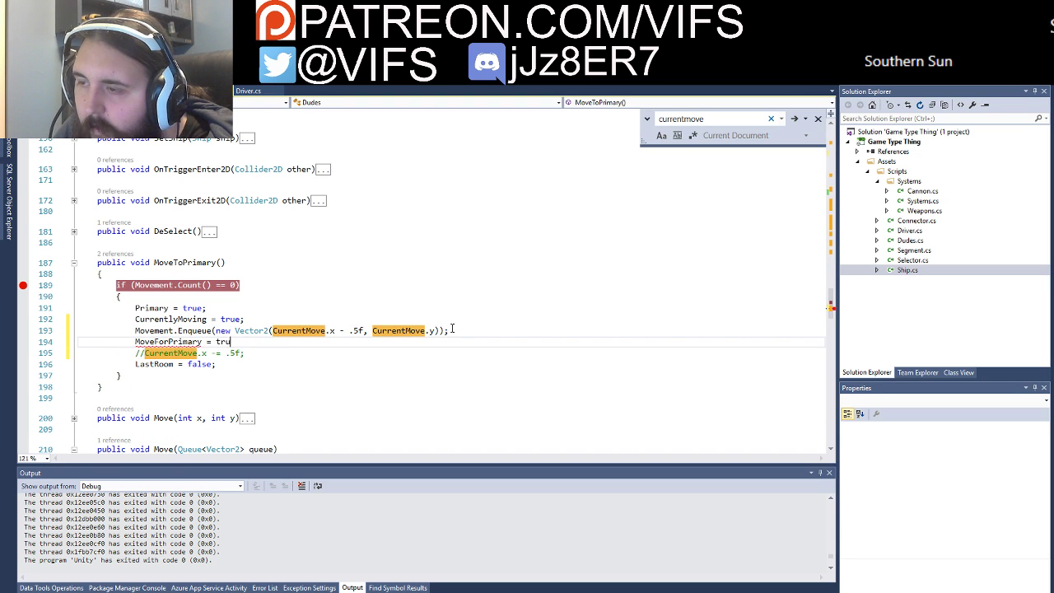
type(" ;")
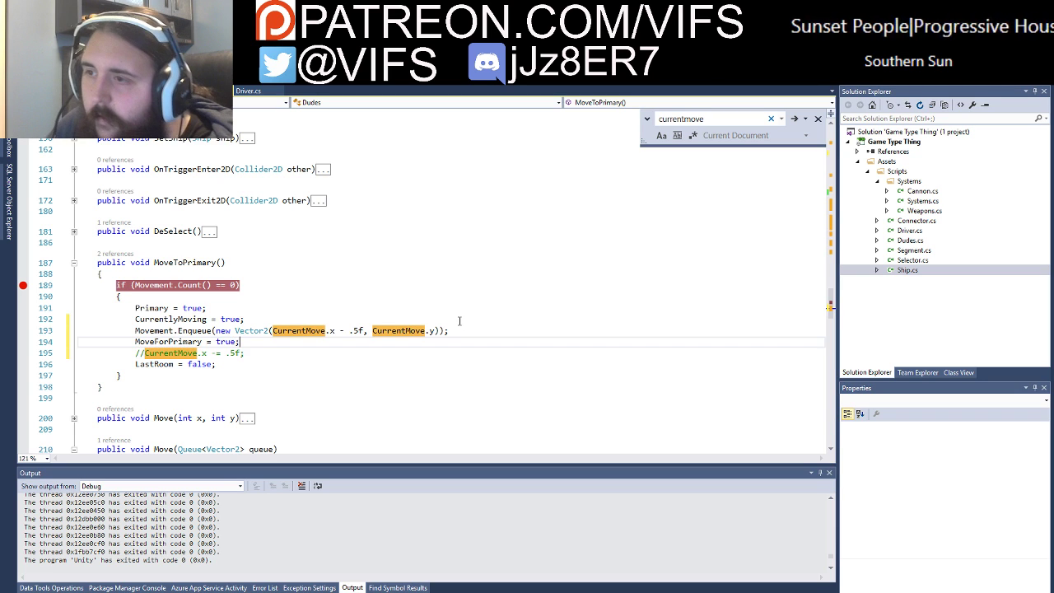
scroll(433, 324, "up", 8)
scroll(424, 315, "up", 8)
scroll(424, 314, "up", 5)
scroll(390, 306, "up", 6)
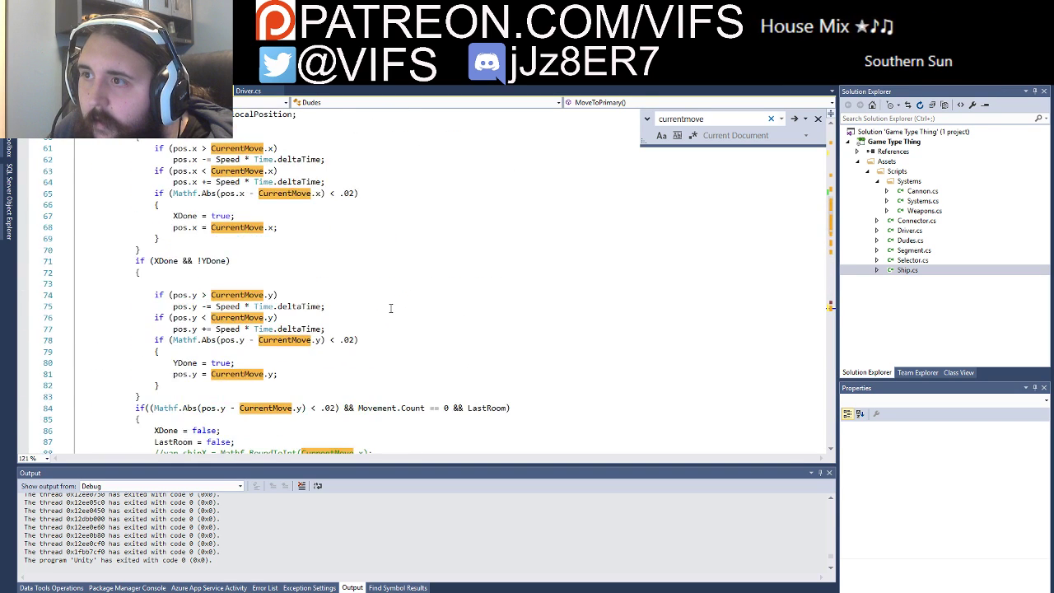
scroll(388, 306, "up", 6)
scroll(380, 308, "up", 5)
Step: At the top of Dudes.cs Update, add if (MoveForPrimary && Movement.Count > 1) calling Movement.Dequeue(), then switch to Unity
left_click(168, 249)
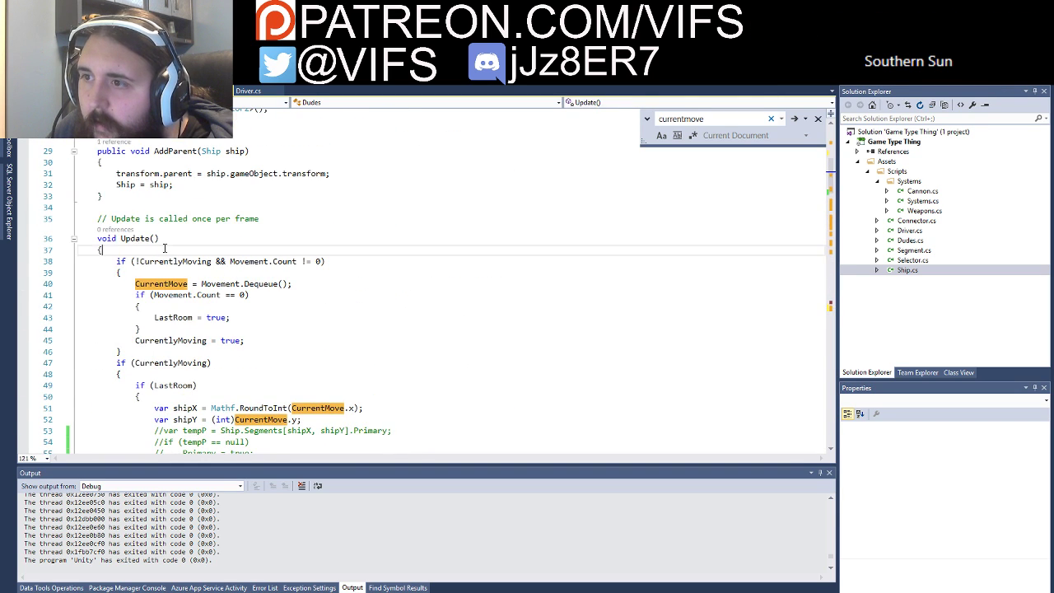
key("Return")
type("if(")
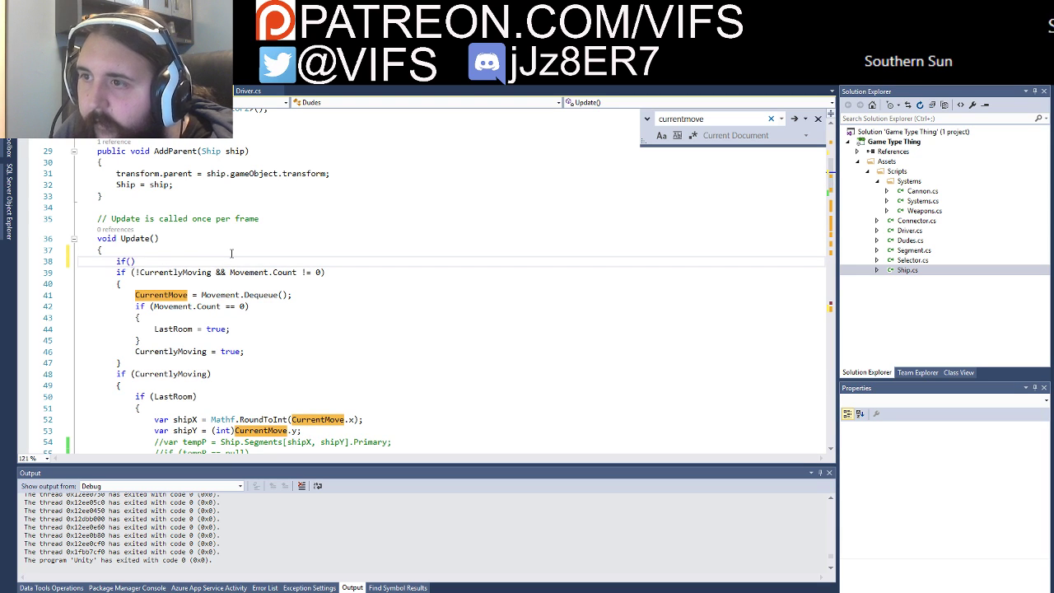
type("movefor")
key("Tab")
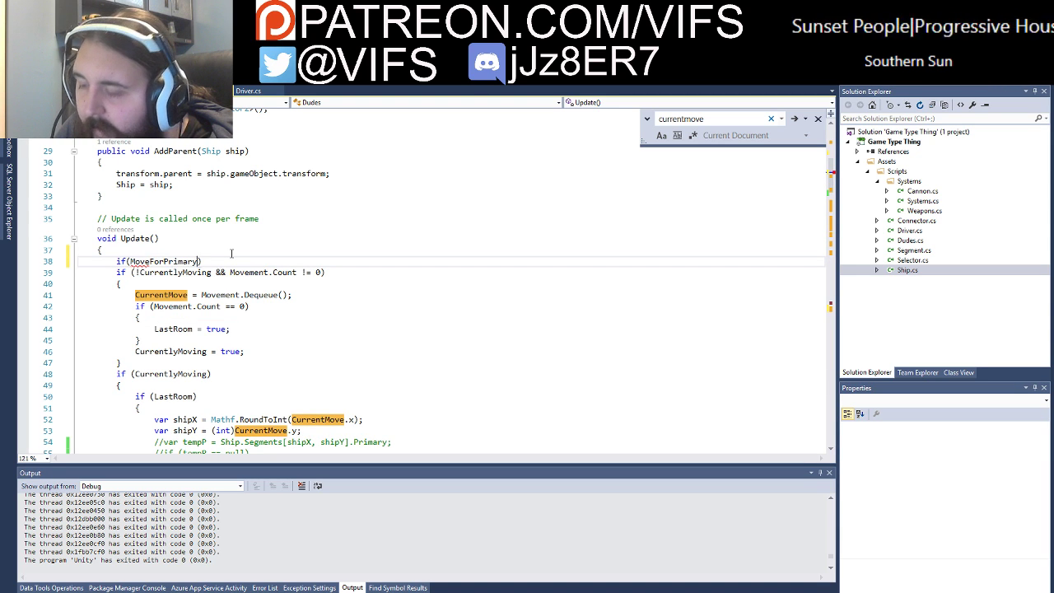
type("&& Mo")
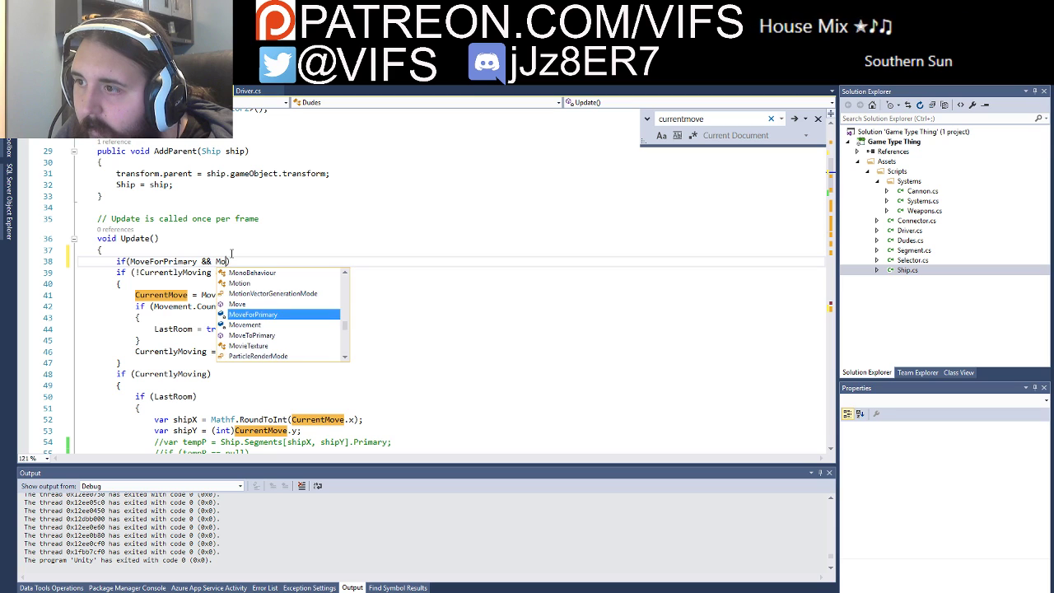
type("vement.")
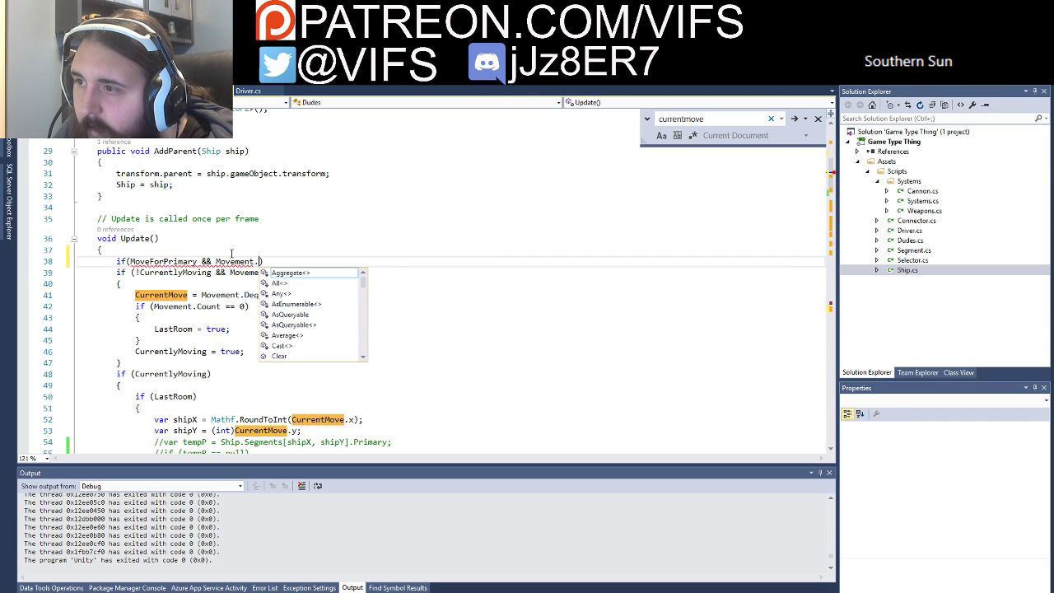
type("Count > 1")
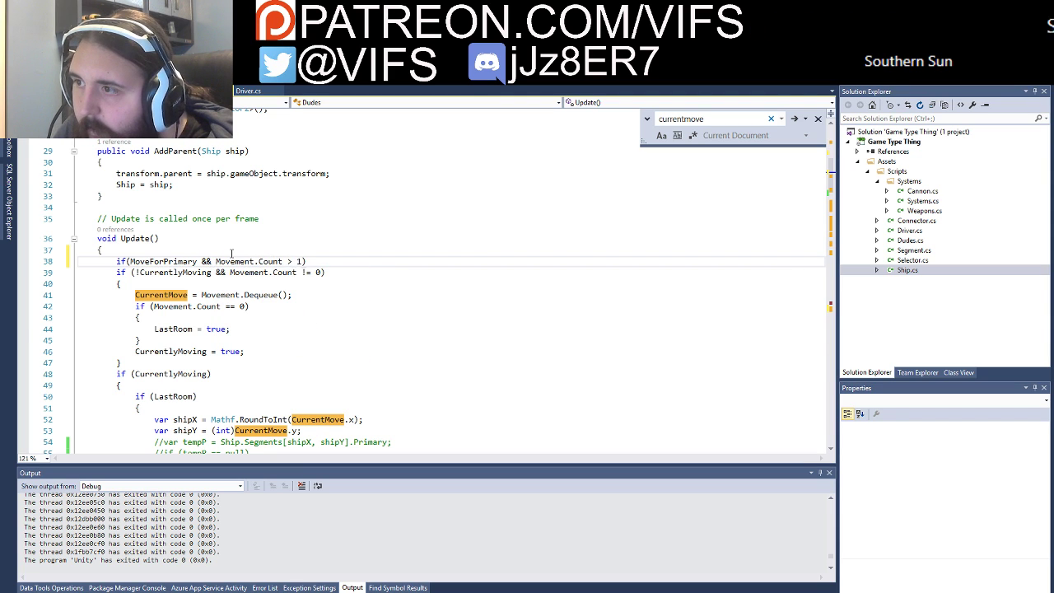
key("Return")
type("{")
key("Return")
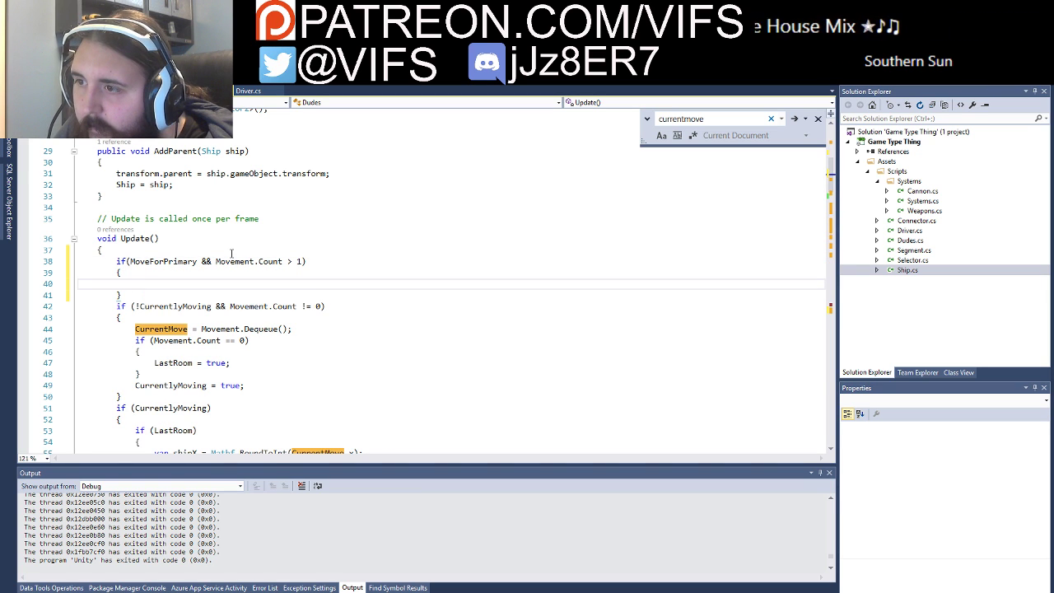
type("Move")
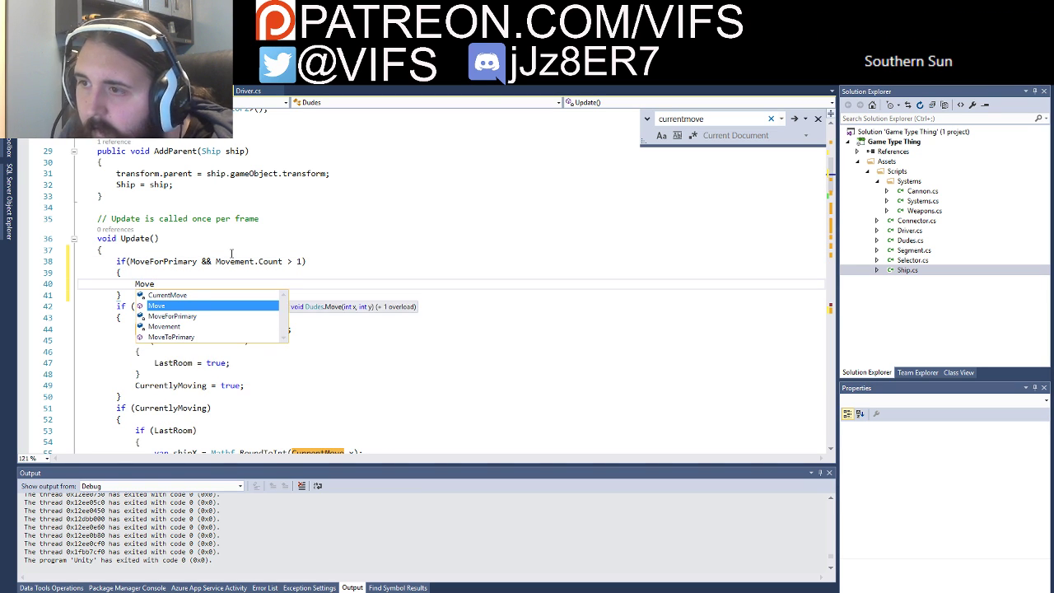
type("ment.deq")
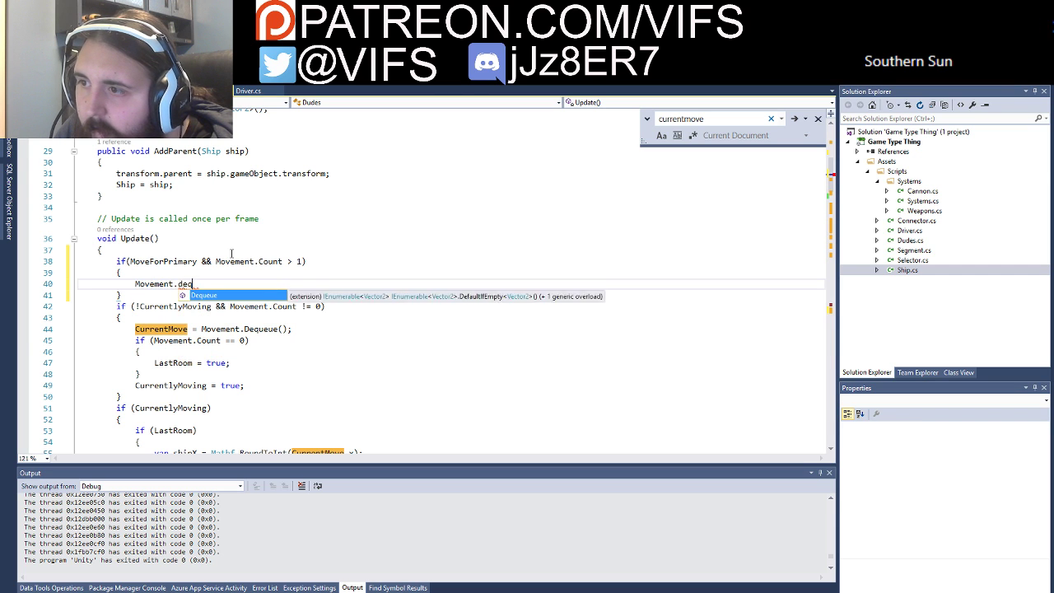
key("Tab")
type(";")
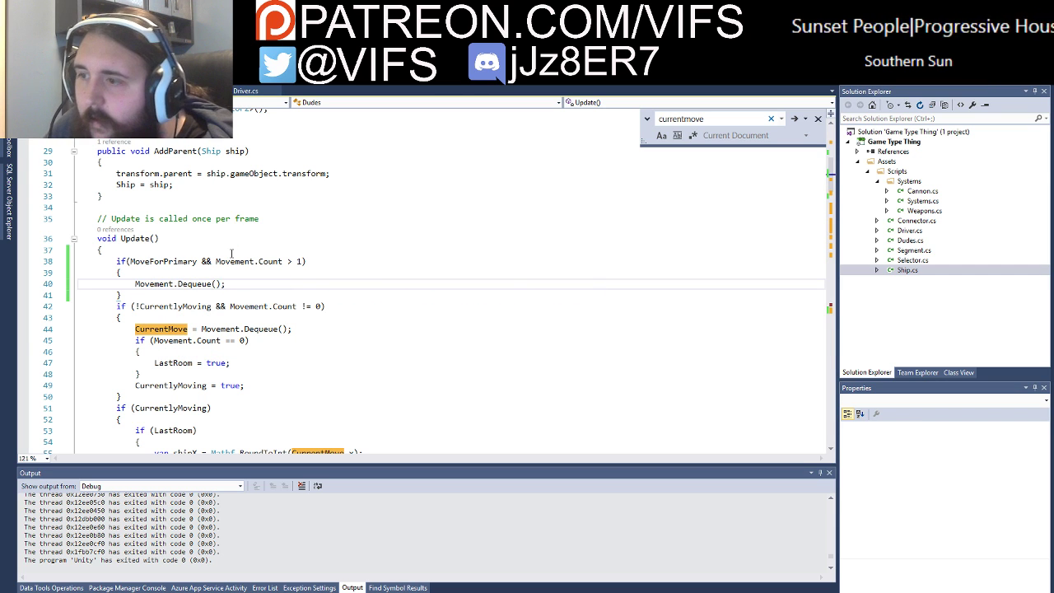
key("alt+Tab")
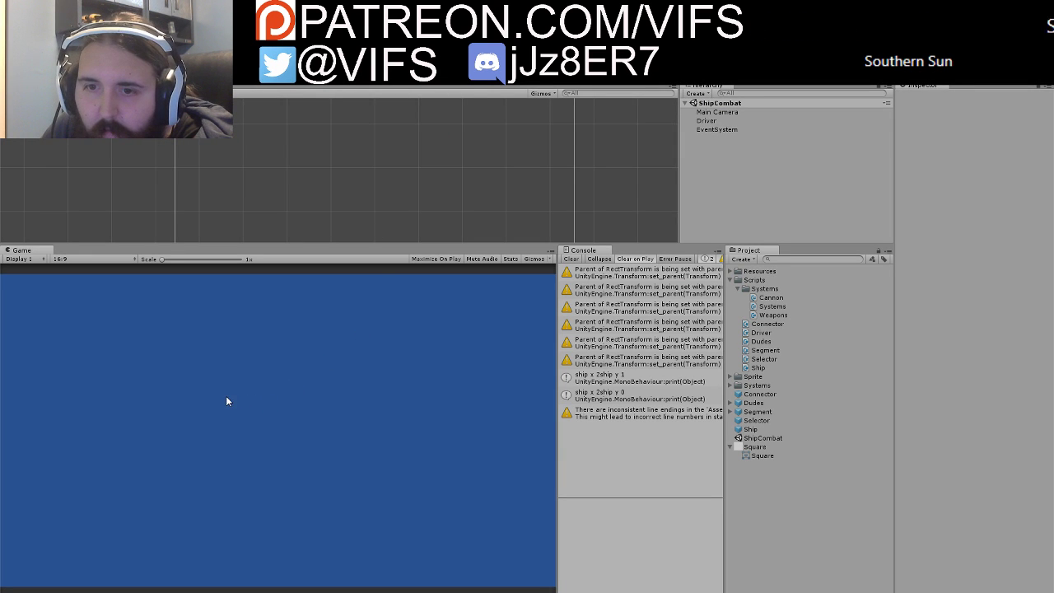
Step: Play-test by box-selecting the left ship's crew and right-clicking rooms to move them, then stop play
key("ctrl+p")
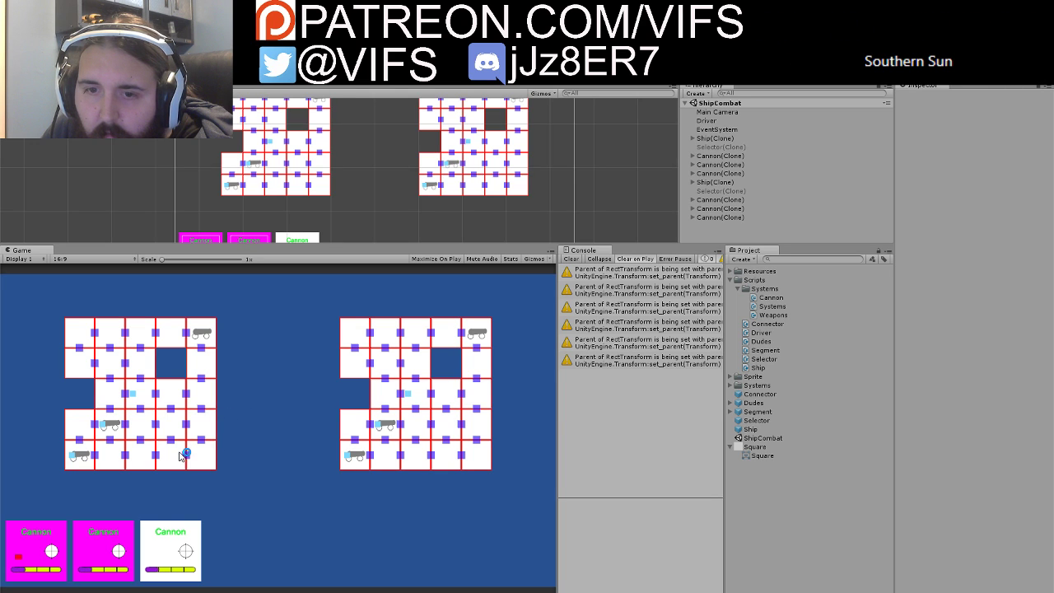
left_click_drag(95, 379, 155, 436)
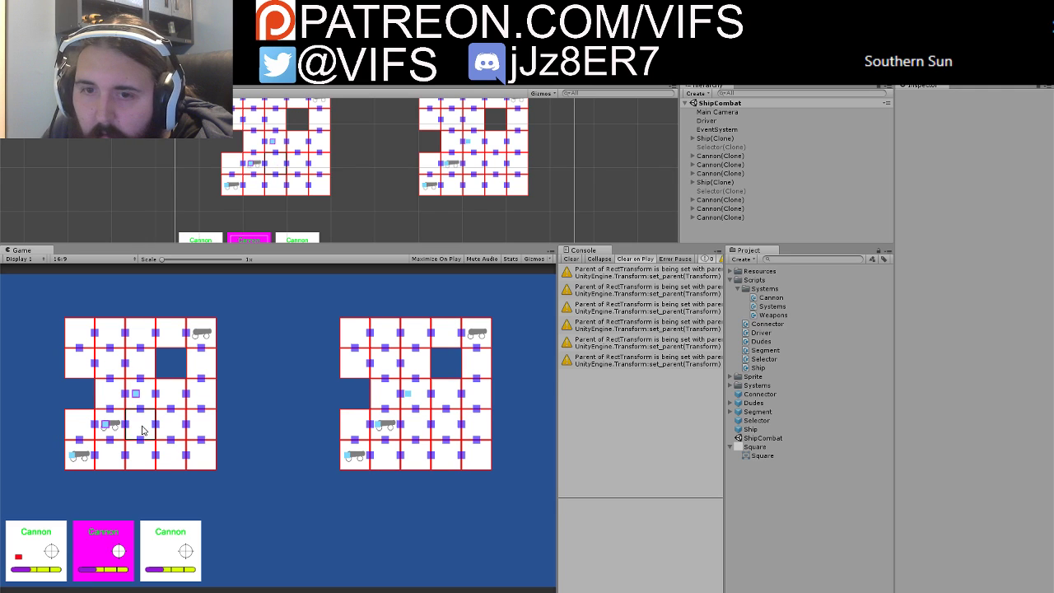
right_click(155, 436)
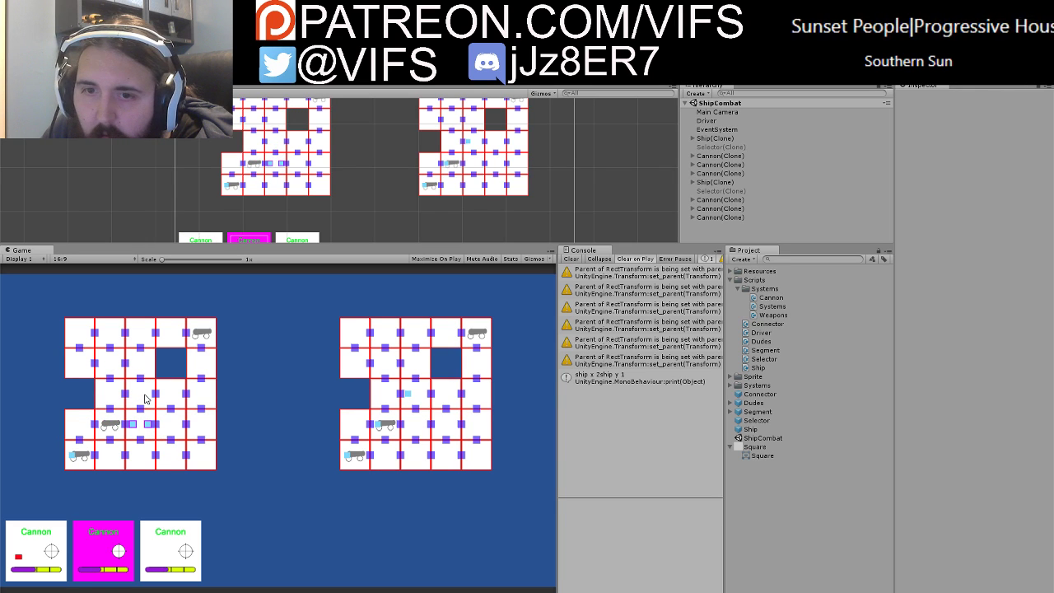
right_click(145, 399)
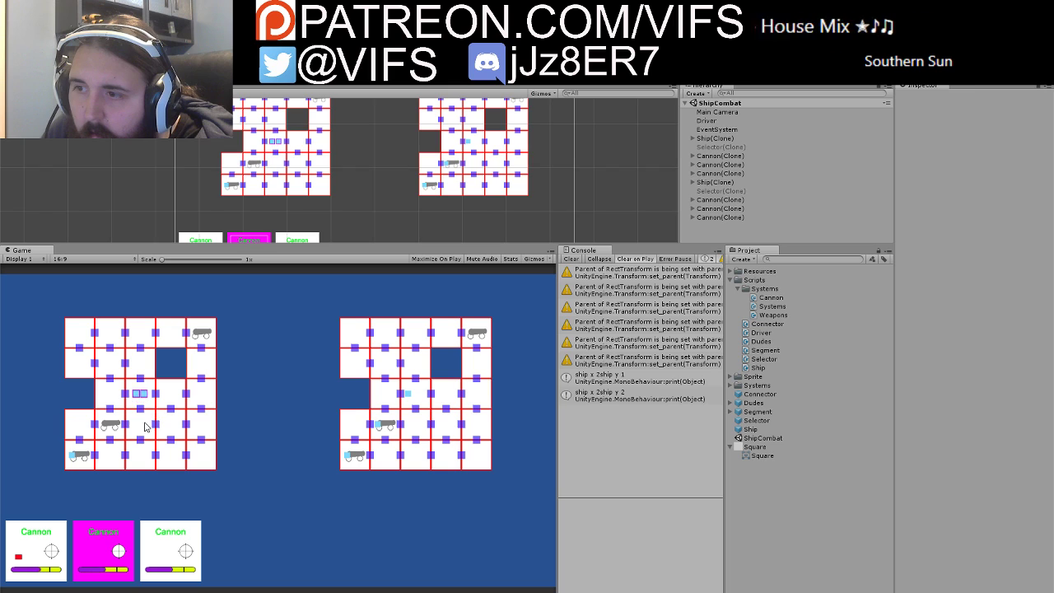
right_click(141, 429)
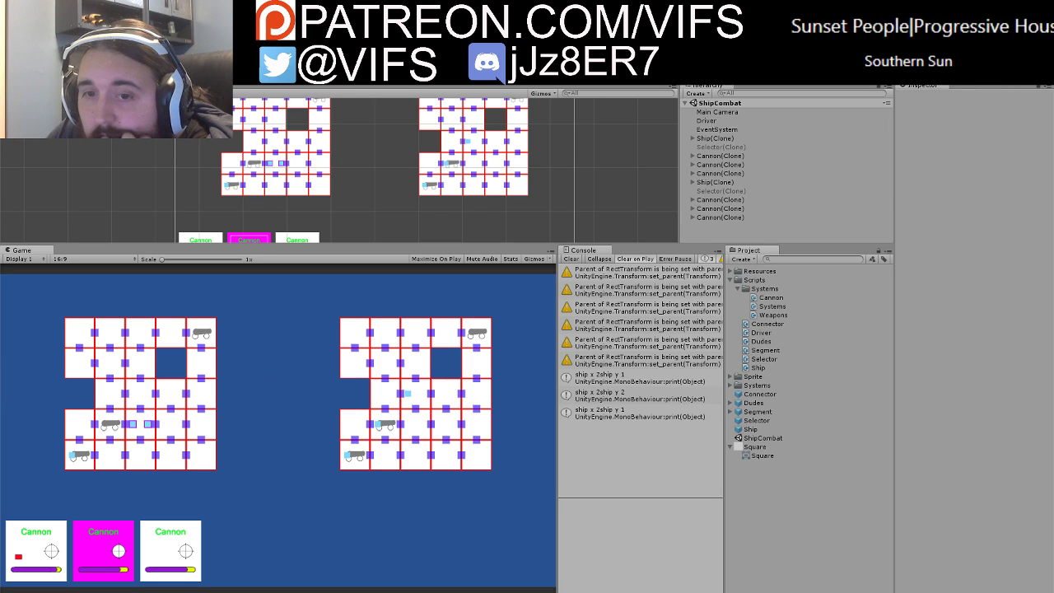
key("ctrl+p")
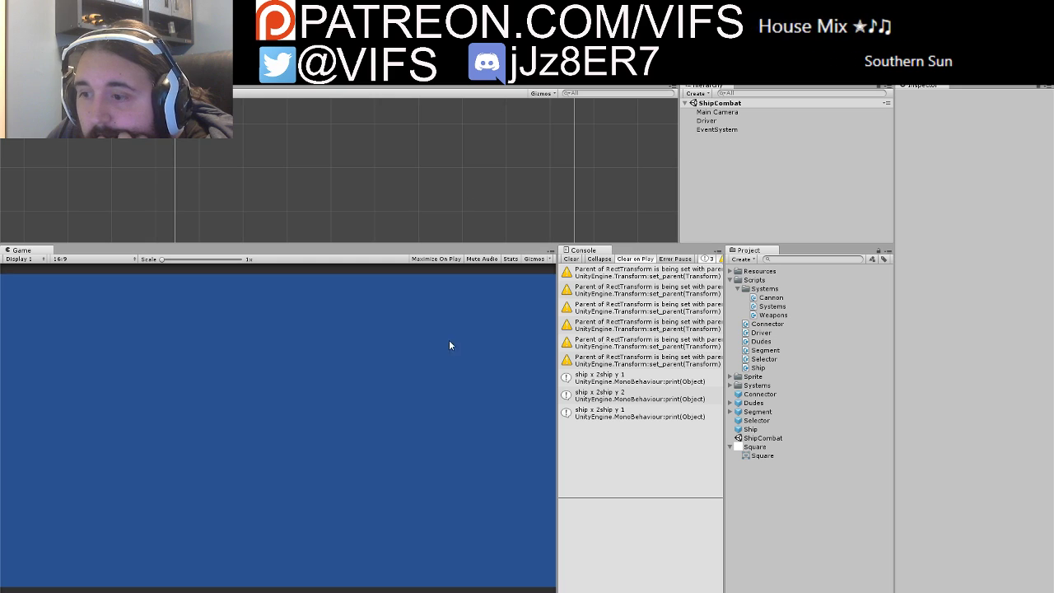
key("alt+Tab")
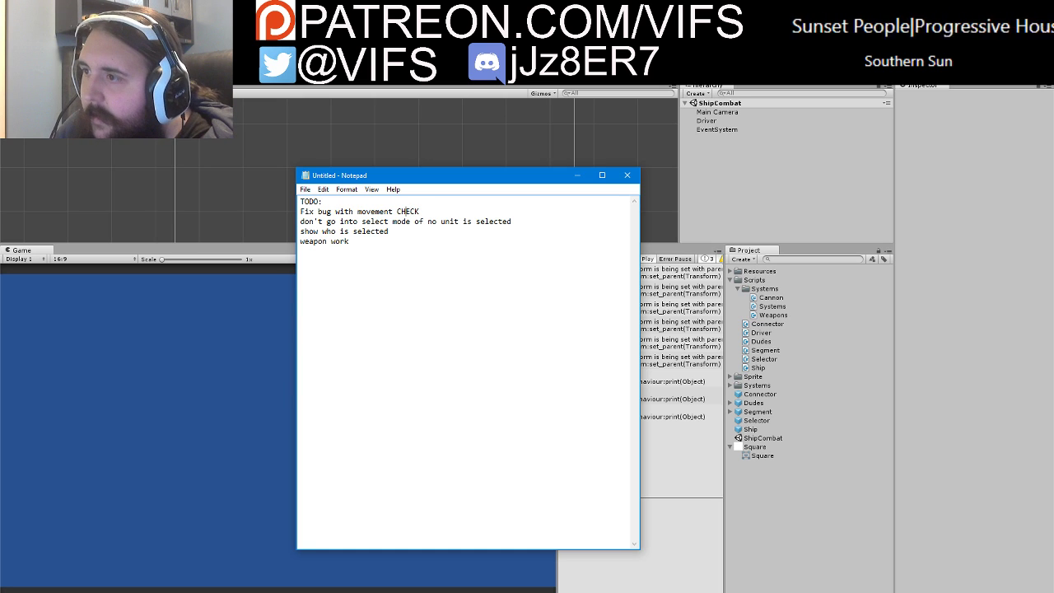
Step: Mark 'Fix bug with movement' as '- CHECK' in the TODO notes and go back to Visual Studio
type("-")
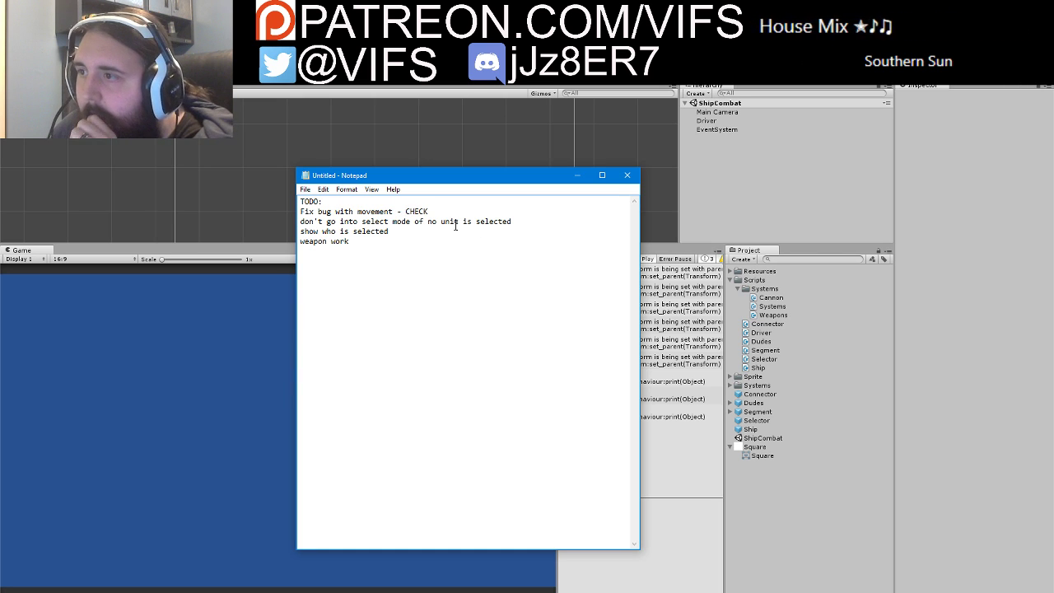
left_click(258, 335)
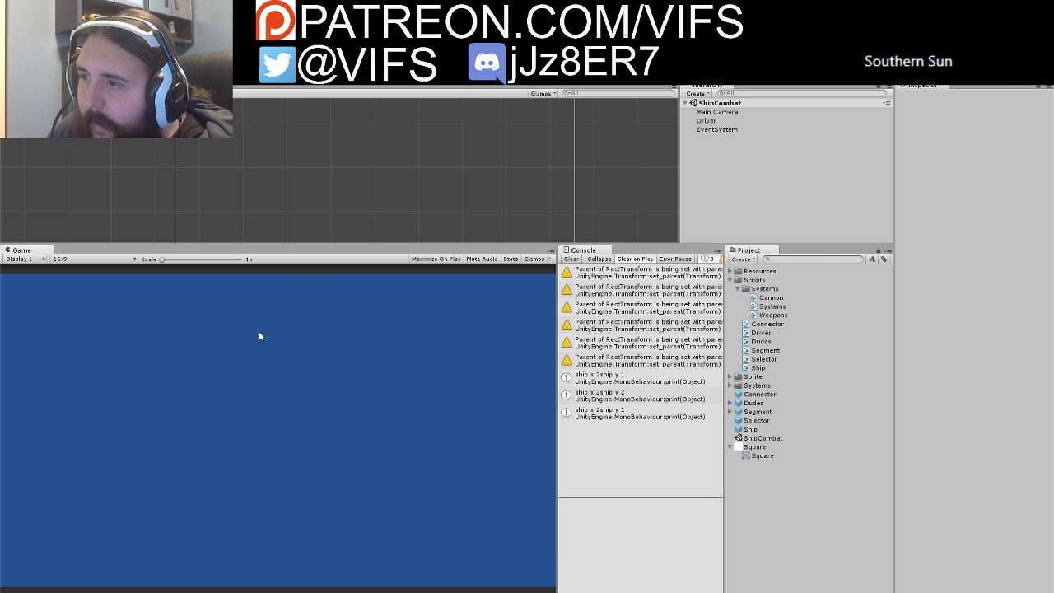
left_click(58, 589)
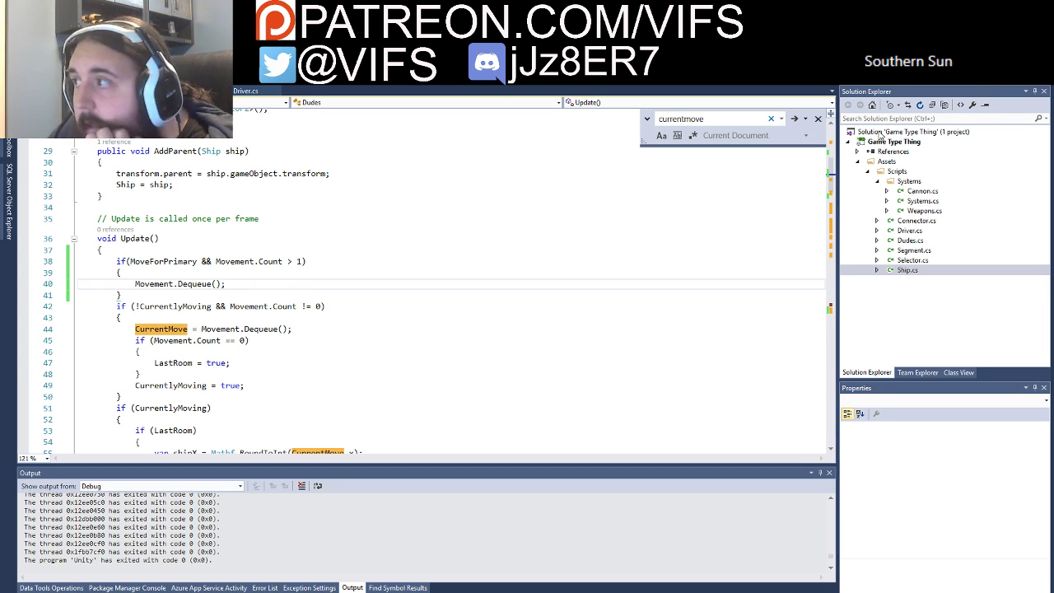
Step: Close the CurrentMove search and go to the Ship class's FromEndToStart movement code
left_click(818, 120)
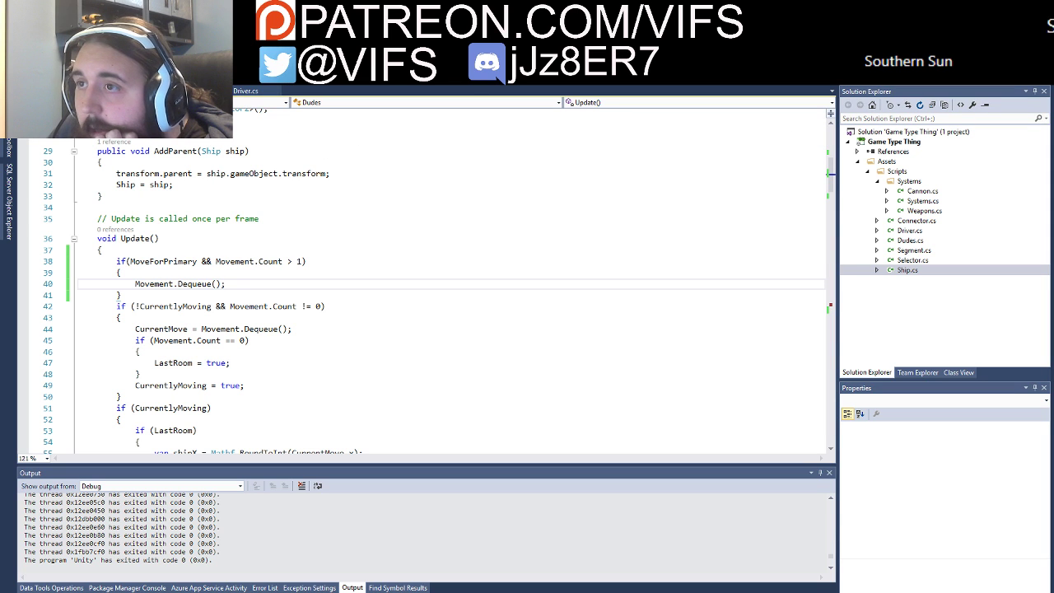
key("ctrl+minus")
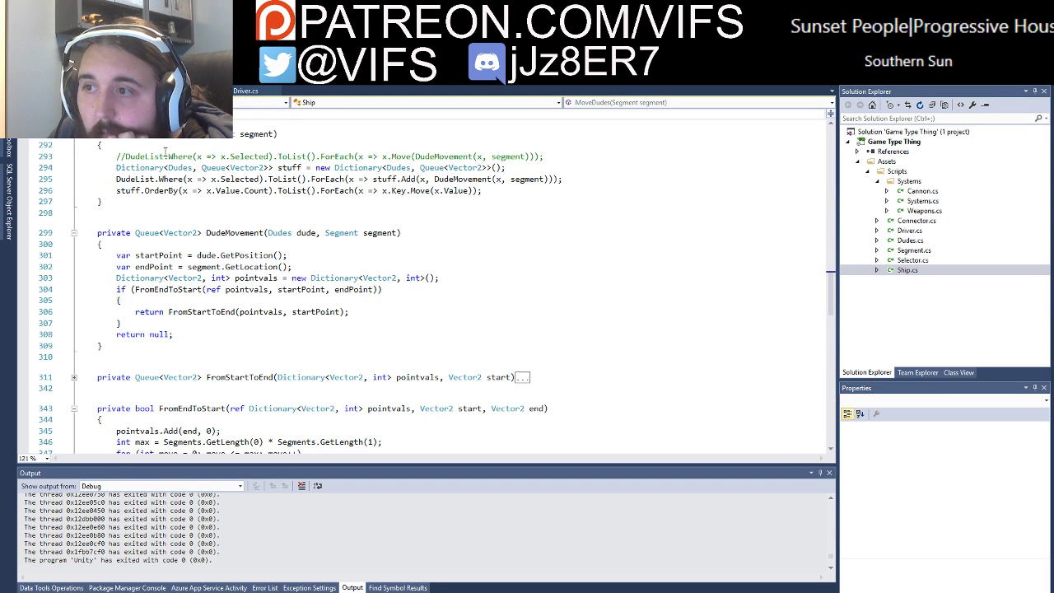
scroll(347, 281, "down", 3)
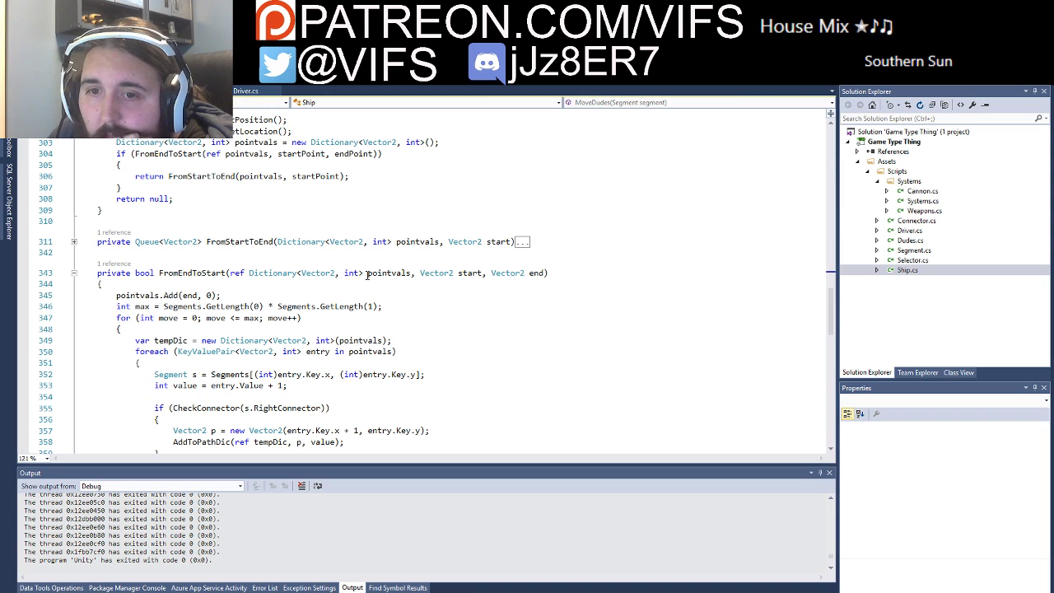
left_click(490, 332)
Step: Search Ship.cs for 'select' to locate the EndSelecting method
key("ctrl+f")
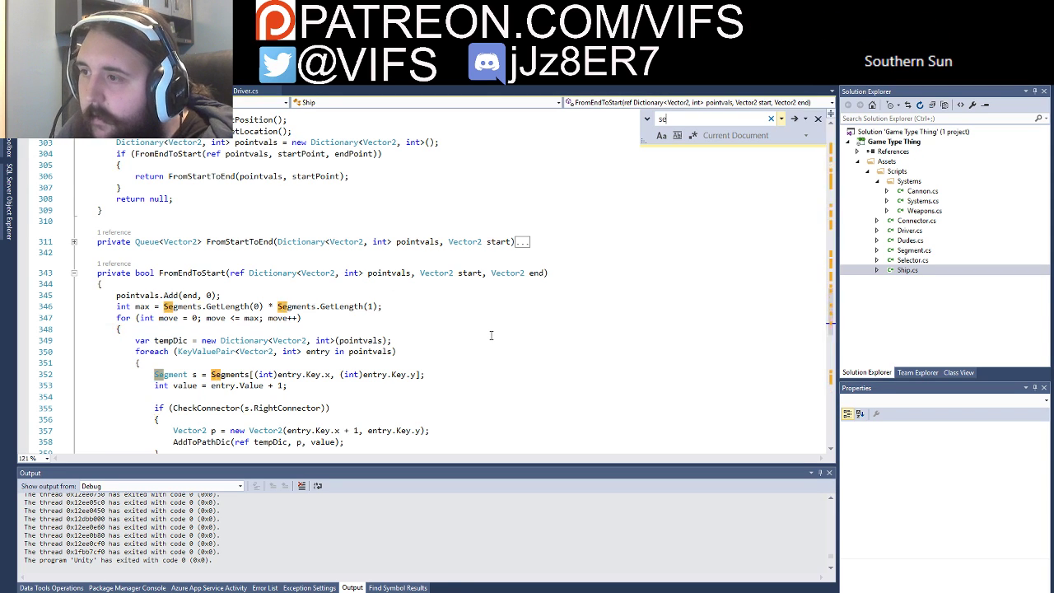
type("select")
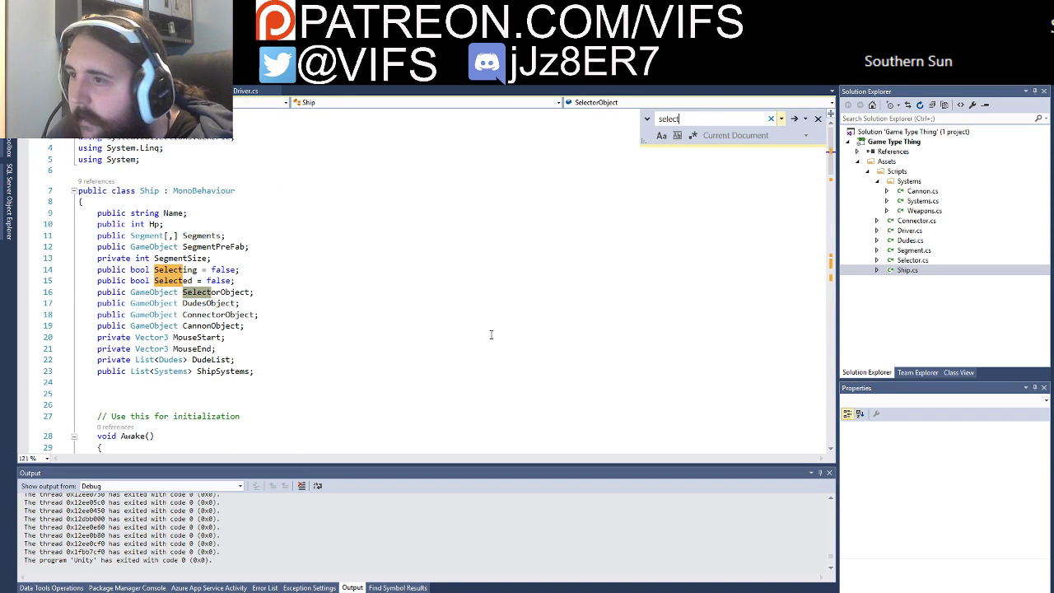
key("Return")
key("Return")
key("Return")
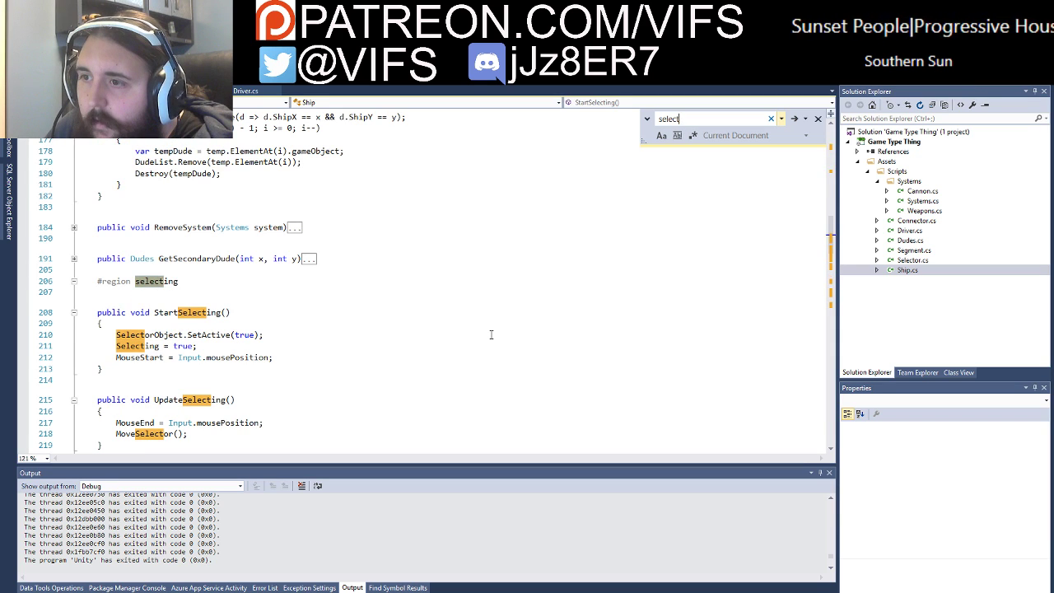
scroll(211, 349, "down", 1)
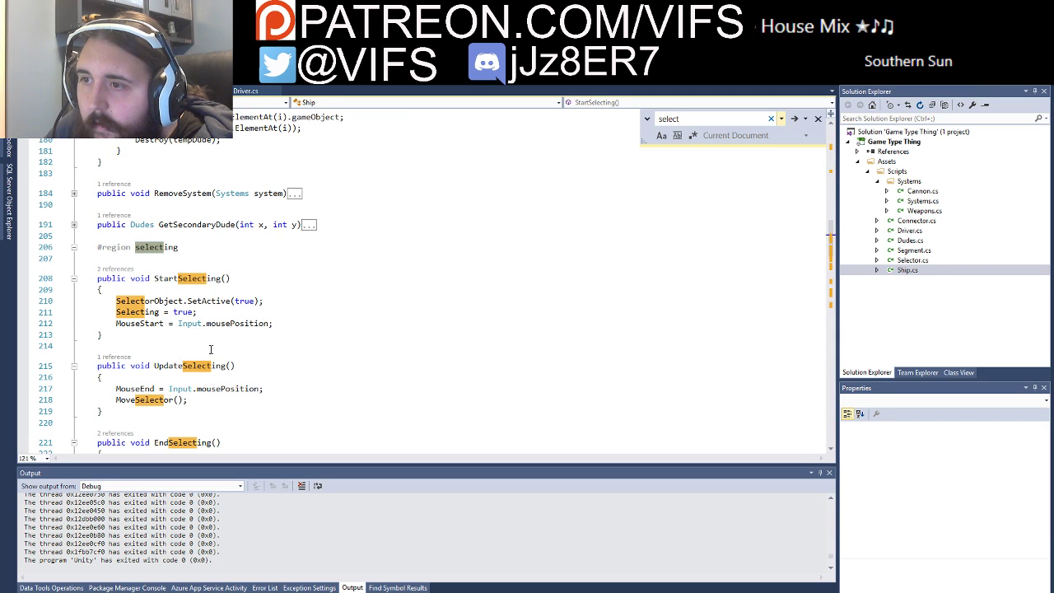
scroll(261, 360, "down", 2)
scroll(261, 363, "down", 1)
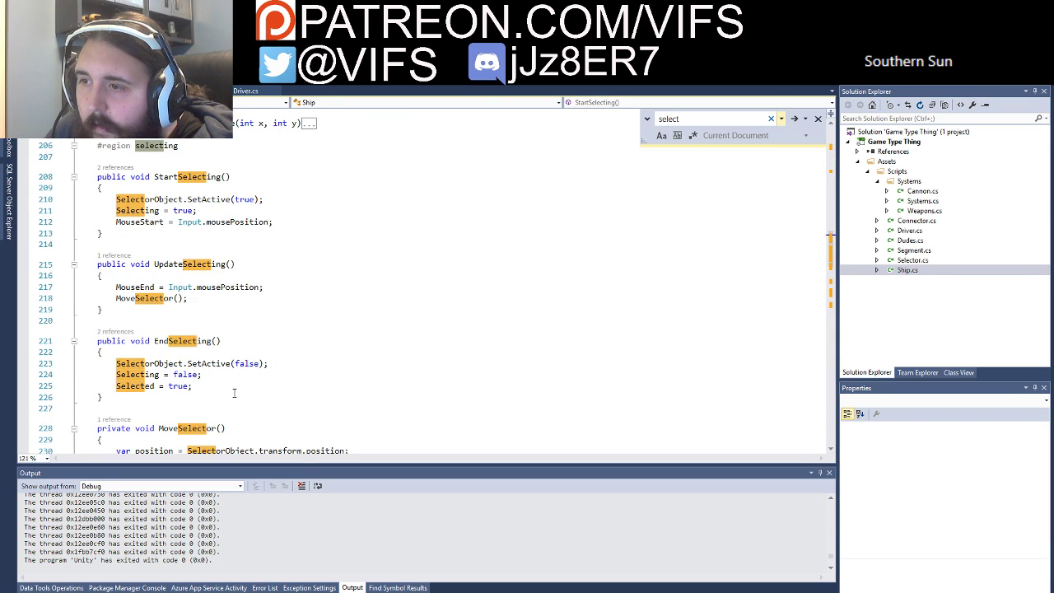
Step: Insert an empty first line in EndSelecting's body, then place the caret on the SelectorObject.SetActive line
left_click(194, 353)
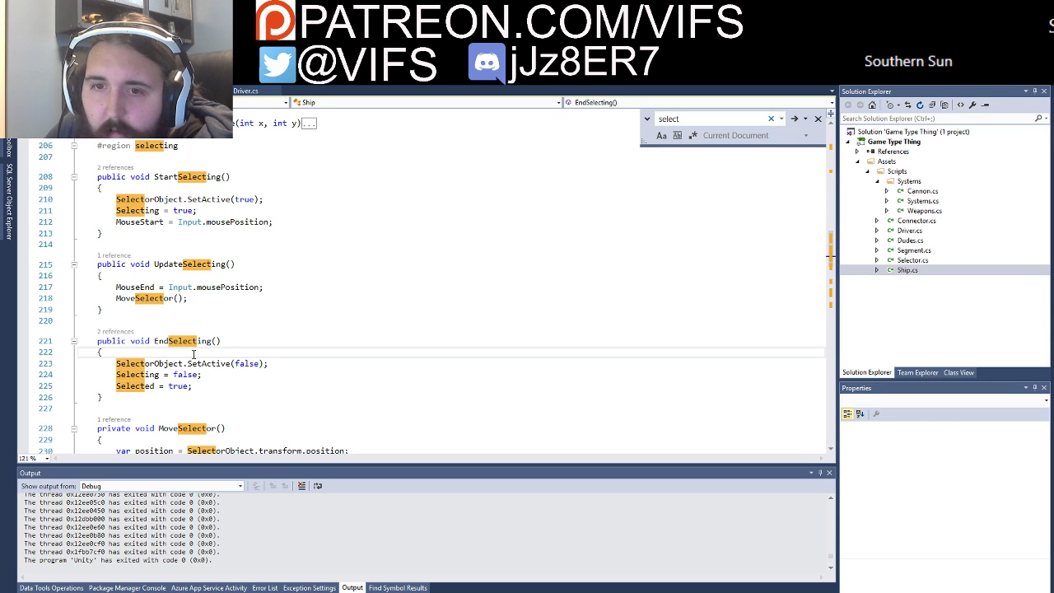
key("Return")
scroll(243, 354, "down", 2)
scroll(256, 352, "down", 1)
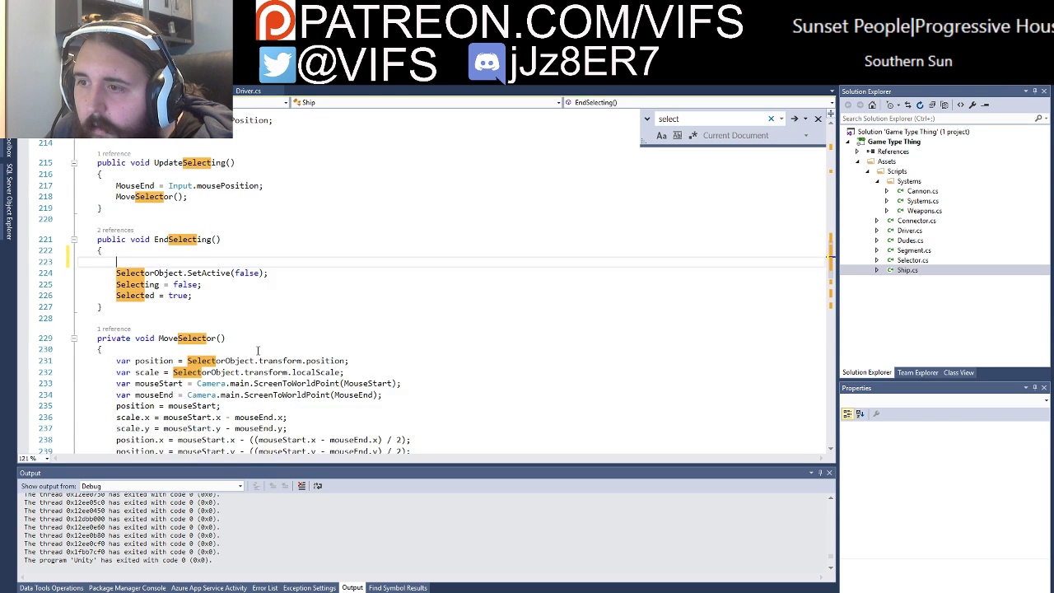
scroll(272, 351, "down", 1)
scroll(284, 349, "down", 1)
scroll(284, 349, "up", 4)
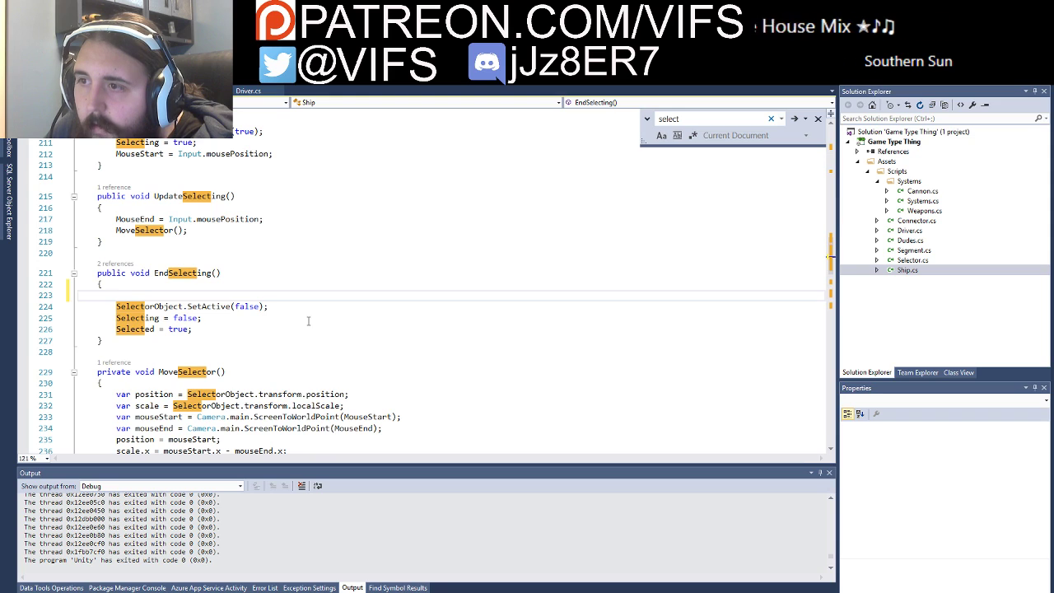
scroll(308, 321, "up", 1)
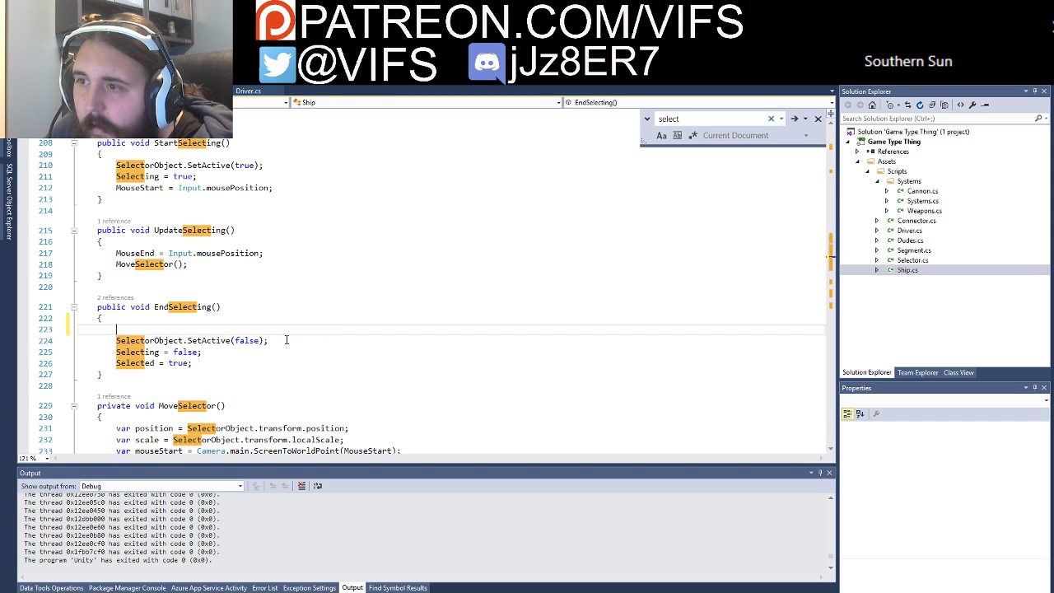
left_click(292, 336)
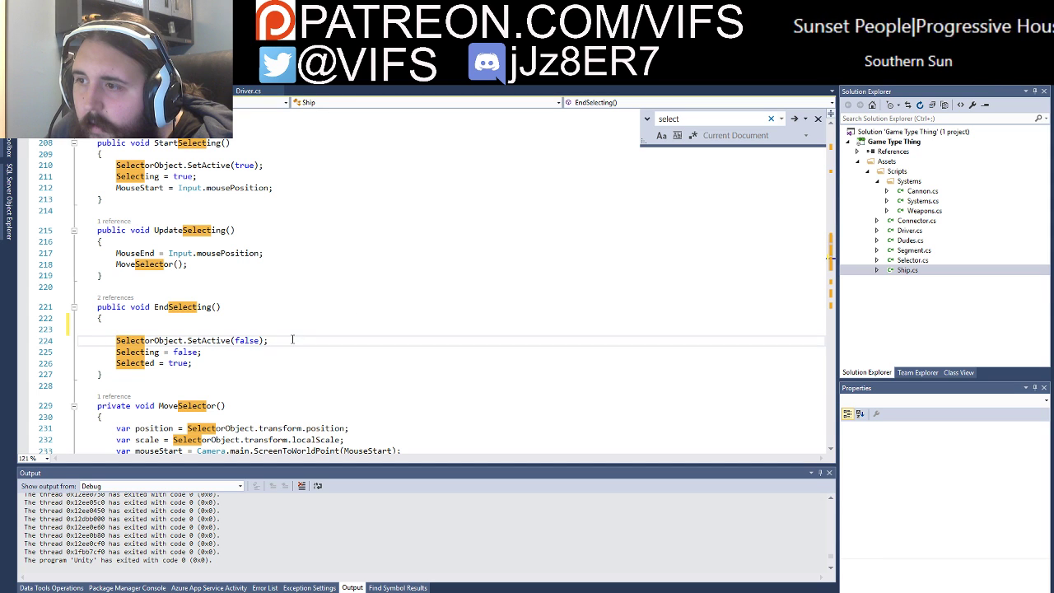
Step: Delete blank line 223 and open an empty line after Selecting = false in EndSelecting
left_click(291, 330)
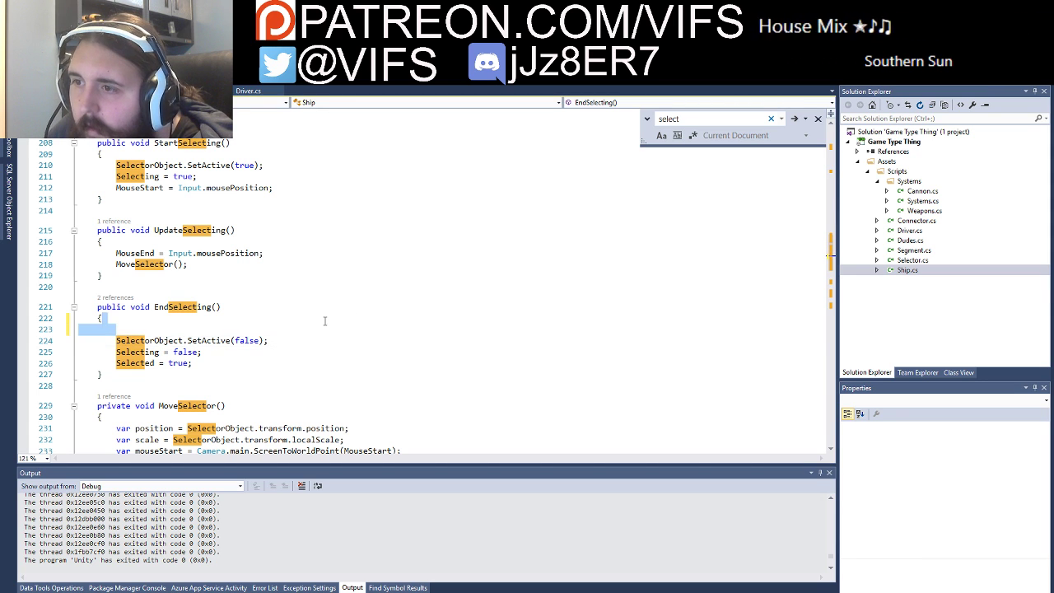
key("BackSpace")
left_click(228, 340)
key("Return")
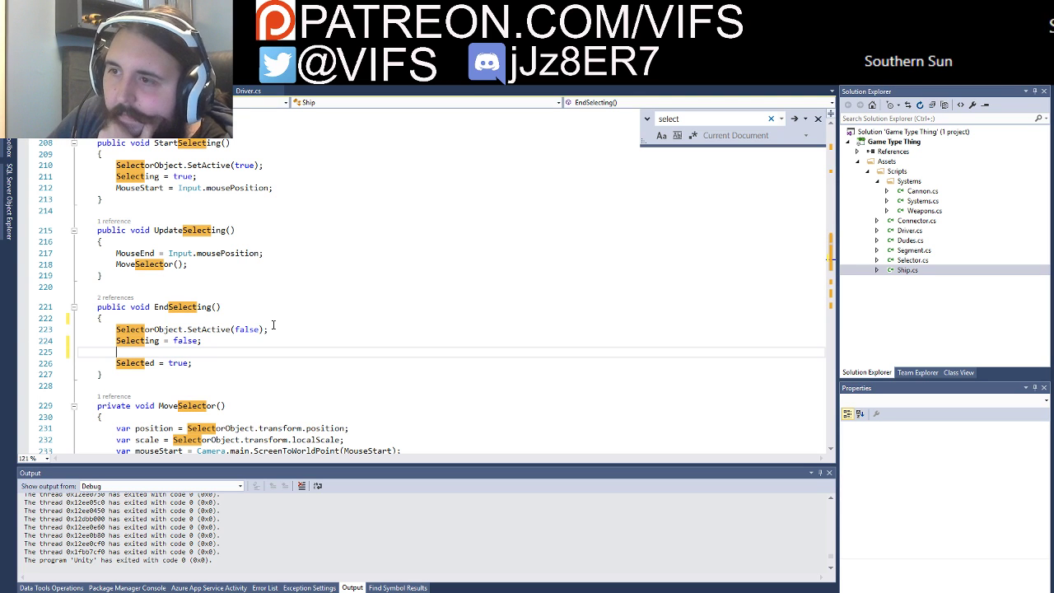
type("if(")
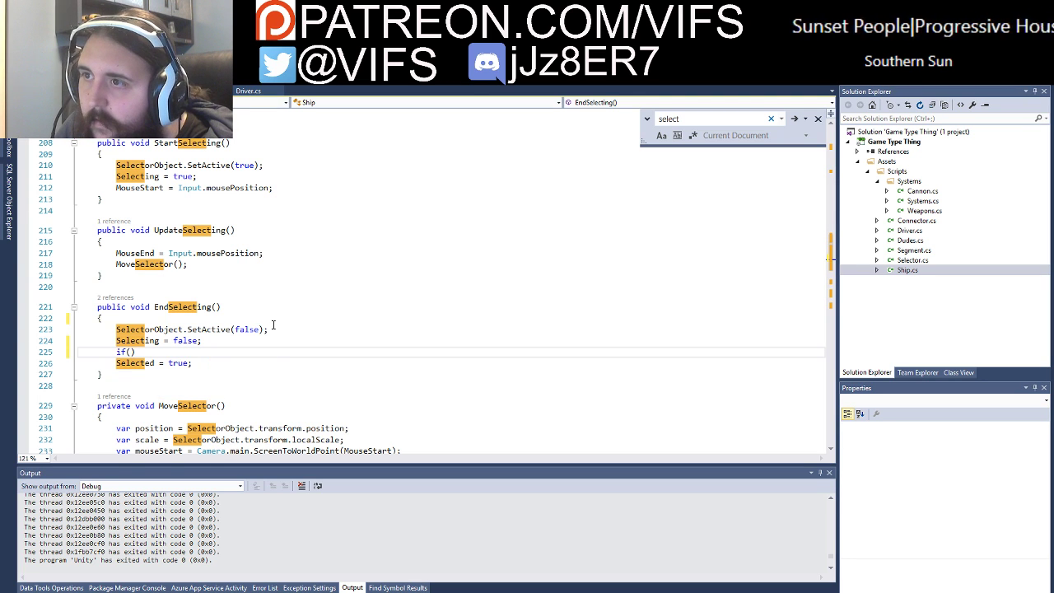
key("BackSpace")
key("BackSpace")
key("BackSpace")
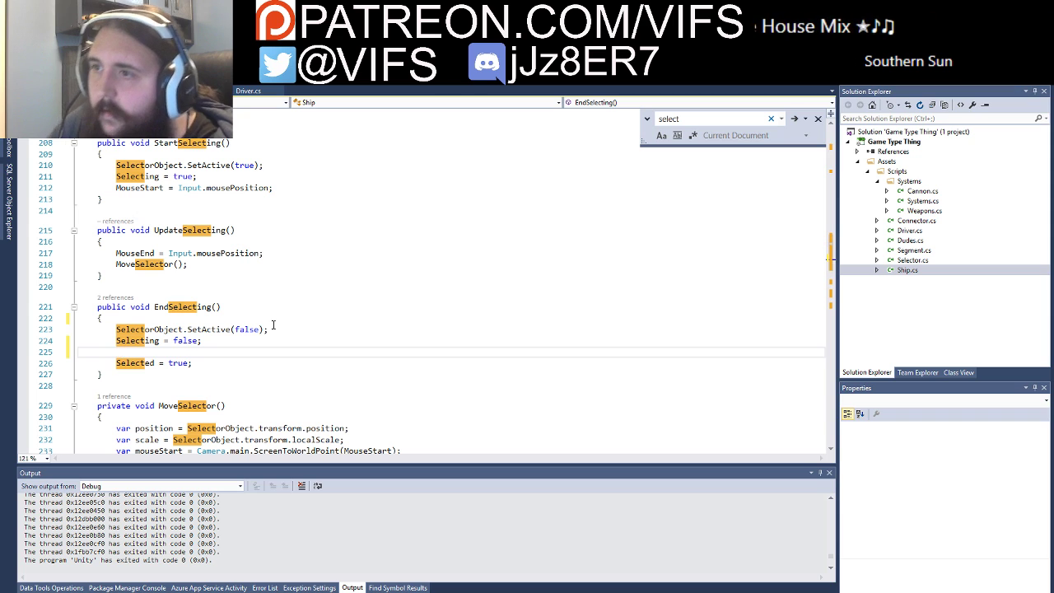
Step: Set a breakpoint on the SelectorObject.SetActive(false) line 223 and close the Find box
left_click(26, 331)
left_click(24, 329)
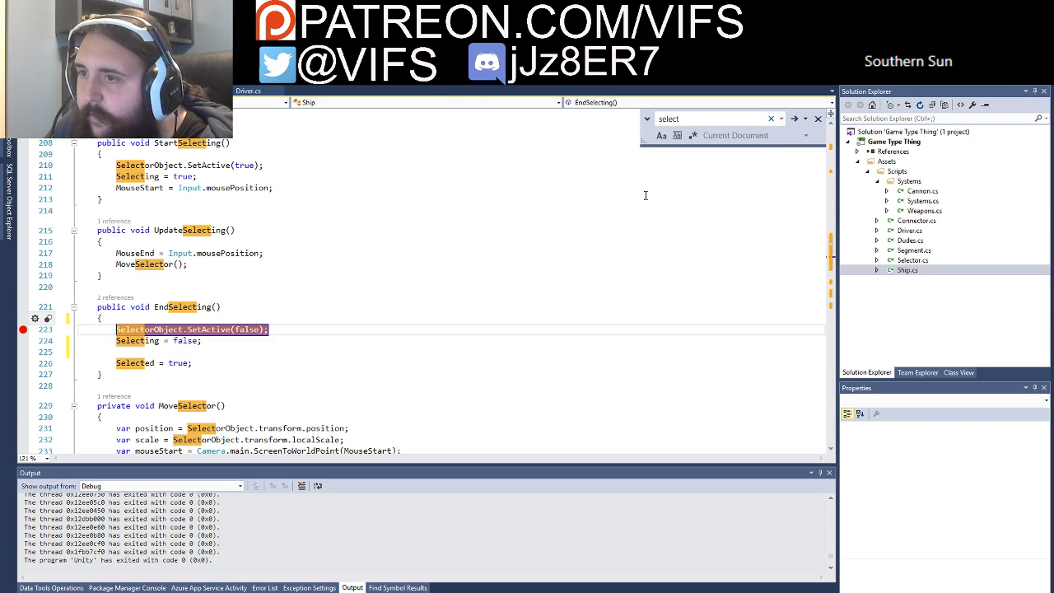
left_click(817, 119)
scroll(275, 285, "up", 20)
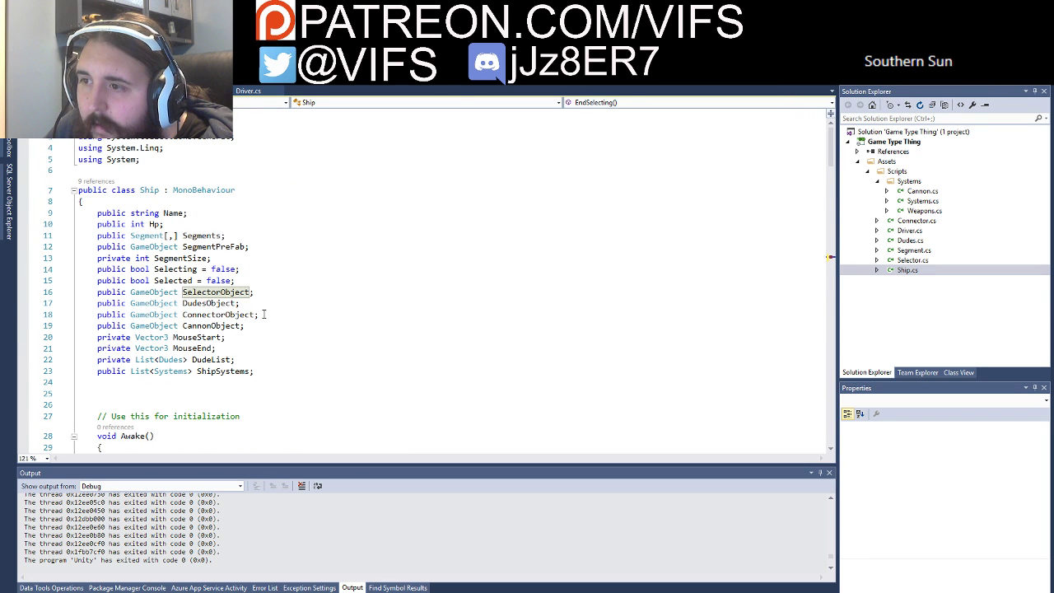
scroll(258, 343, "down", 20)
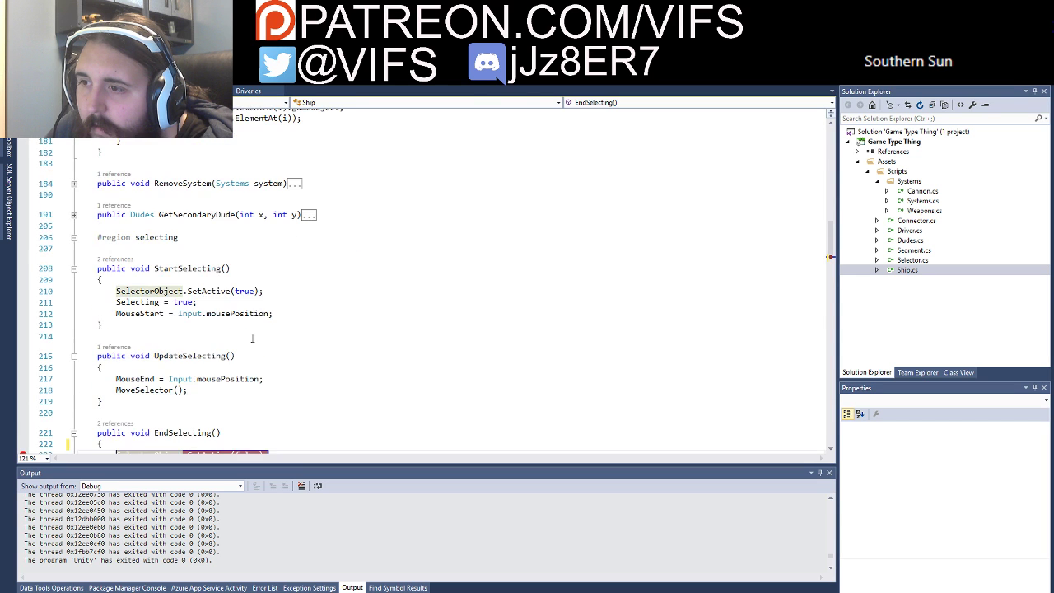
scroll(259, 336, "down", 4)
scroll(284, 326, "down", 2)
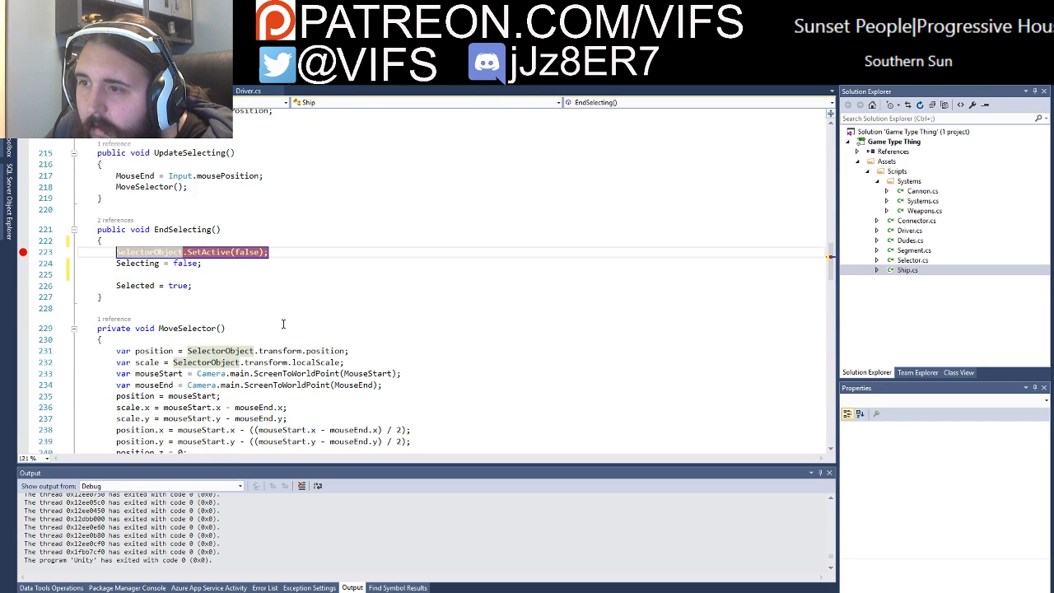
scroll(284, 325, "down", 2)
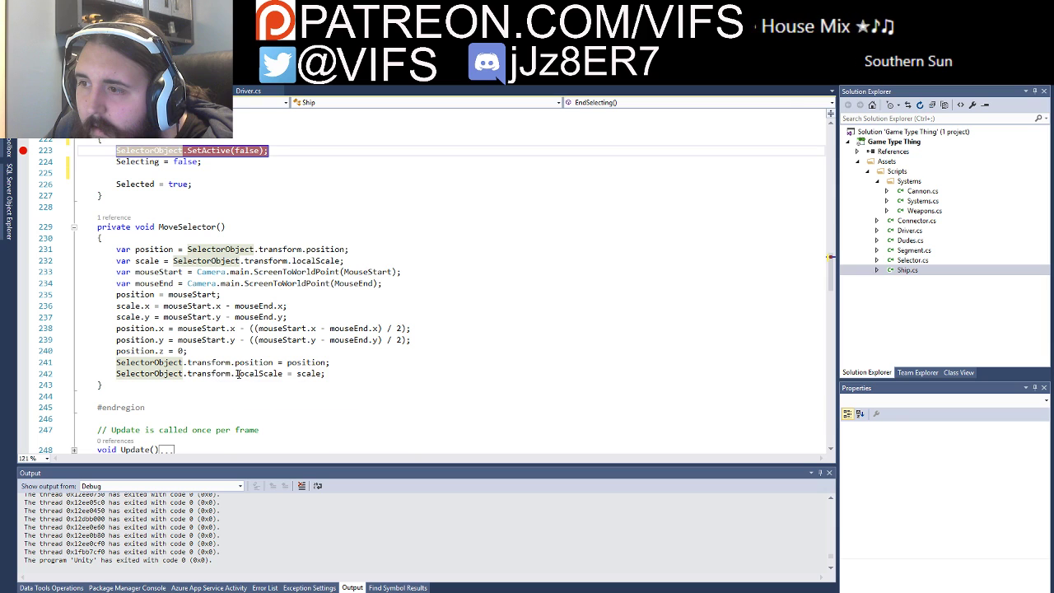
scroll(251, 345, "up", 3)
scroll(231, 340, "up", 1)
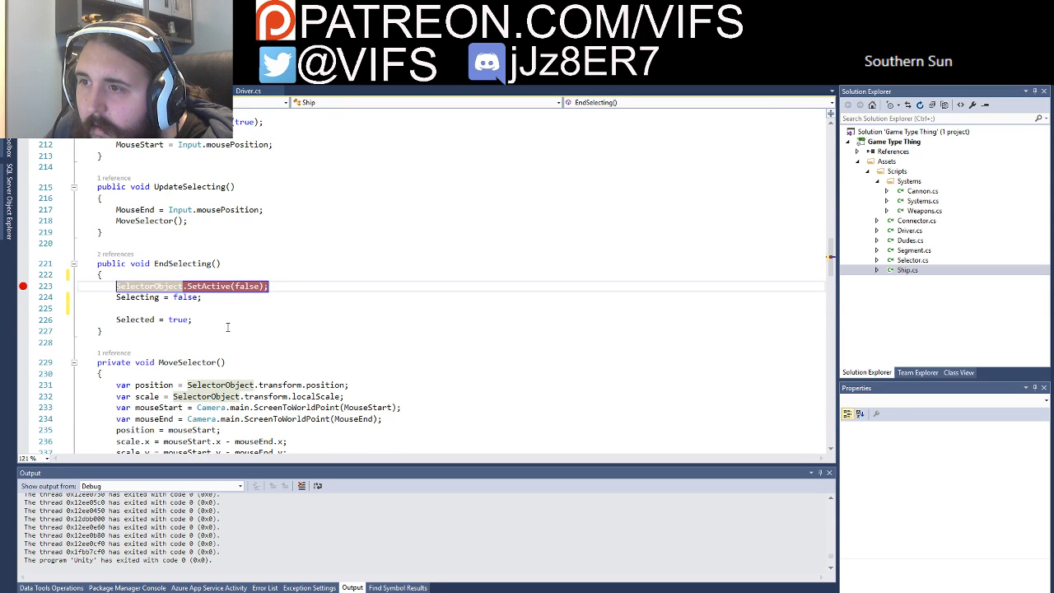
scroll(267, 334, "up", 1)
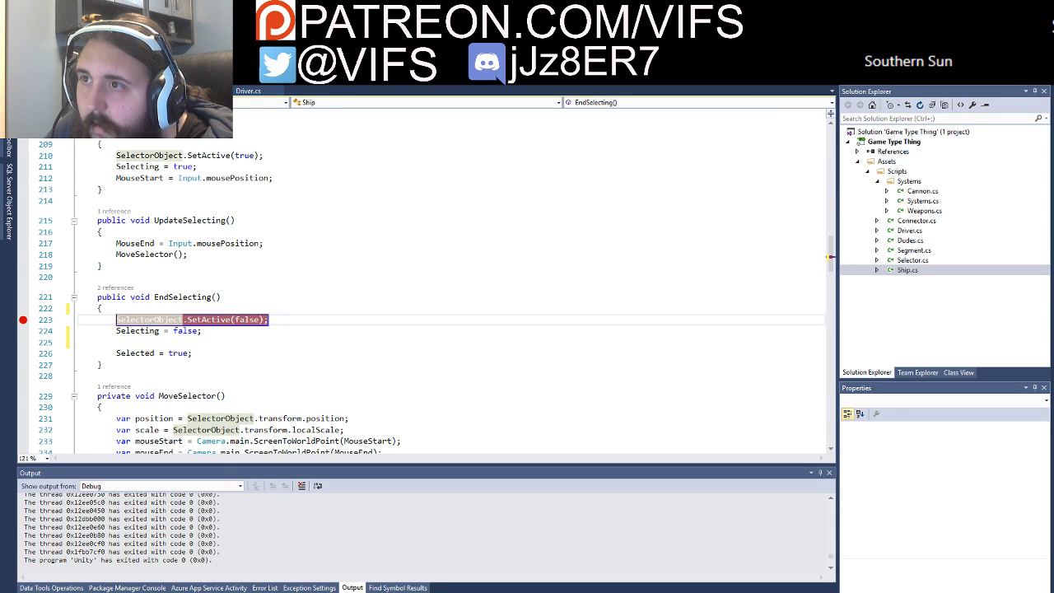
Step: In Dudes.cs, collapse the MoveToPrimary, Move, UpdateCapcity and ListToQueue method bodies
left_click(222, 92)
scroll(260, 285, "down", 10)
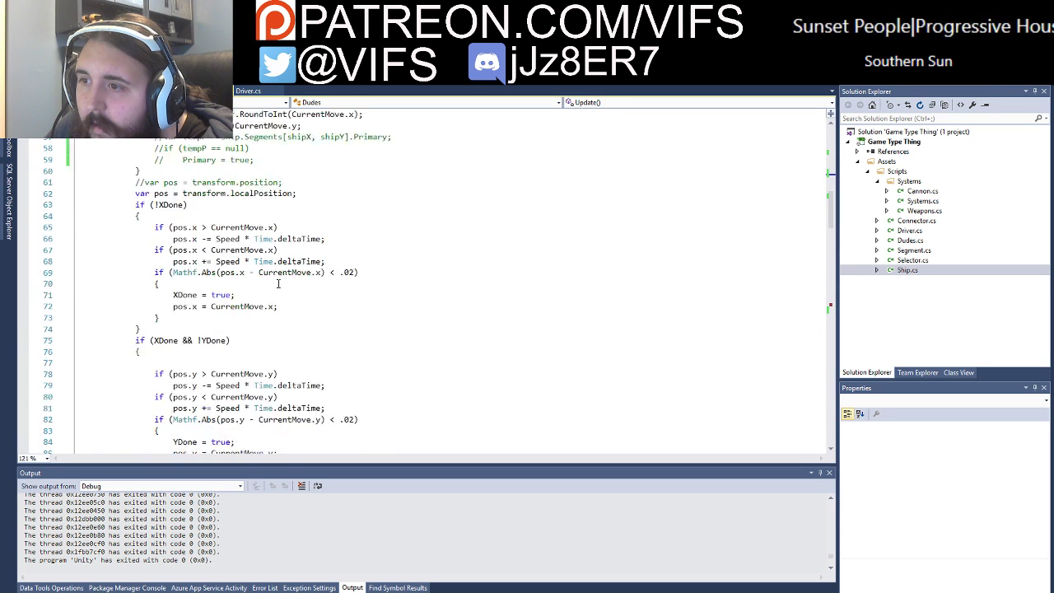
scroll(260, 285, "down", 14)
scroll(260, 285, "down", 7)
scroll(260, 285, "down", 2)
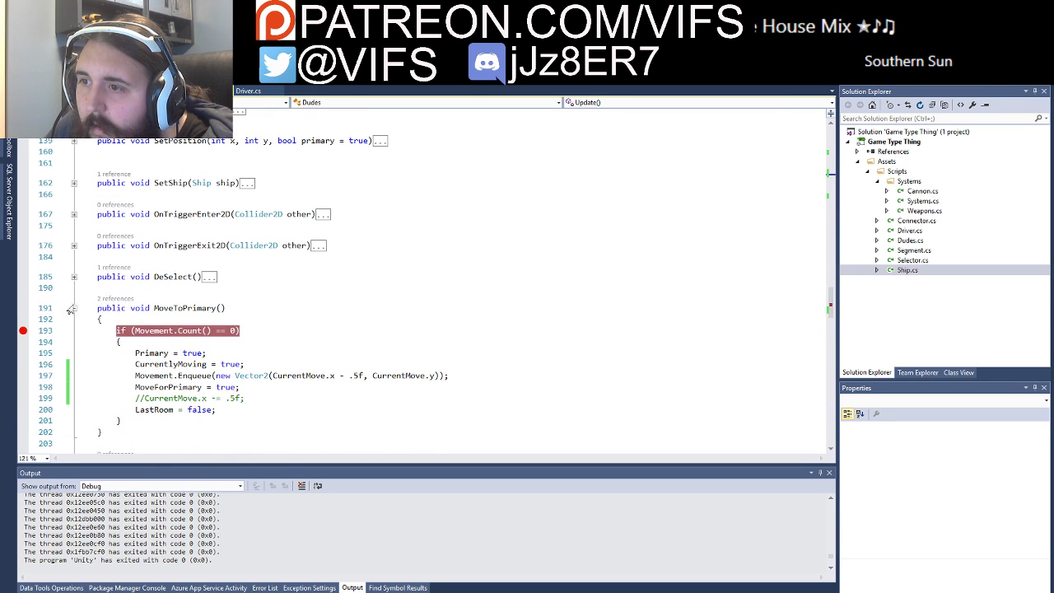
left_click(73, 307)
scroll(100, 352, "down", 2)
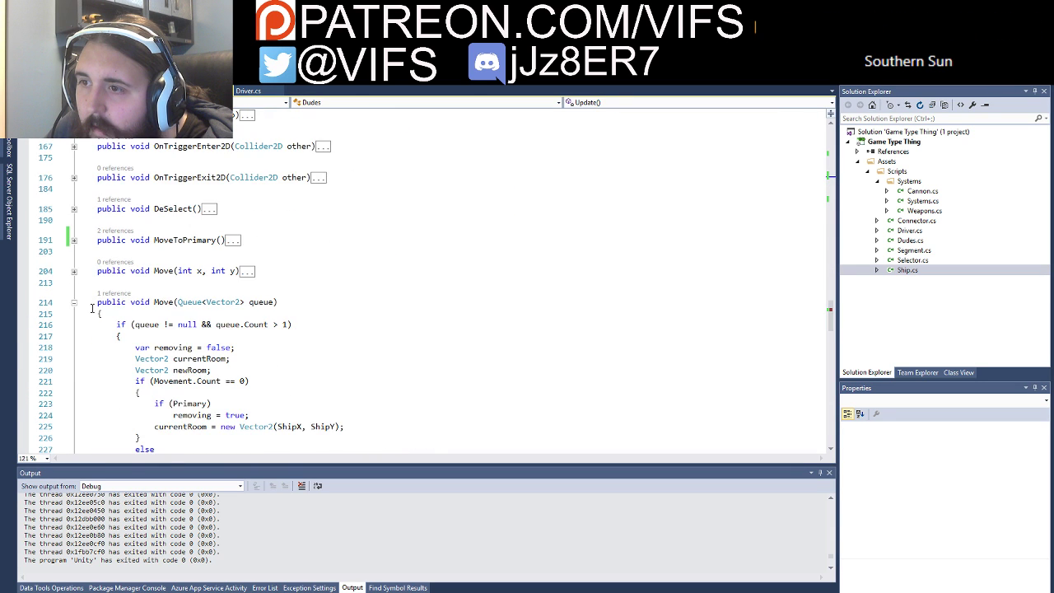
left_click(73, 302)
left_click(73, 334)
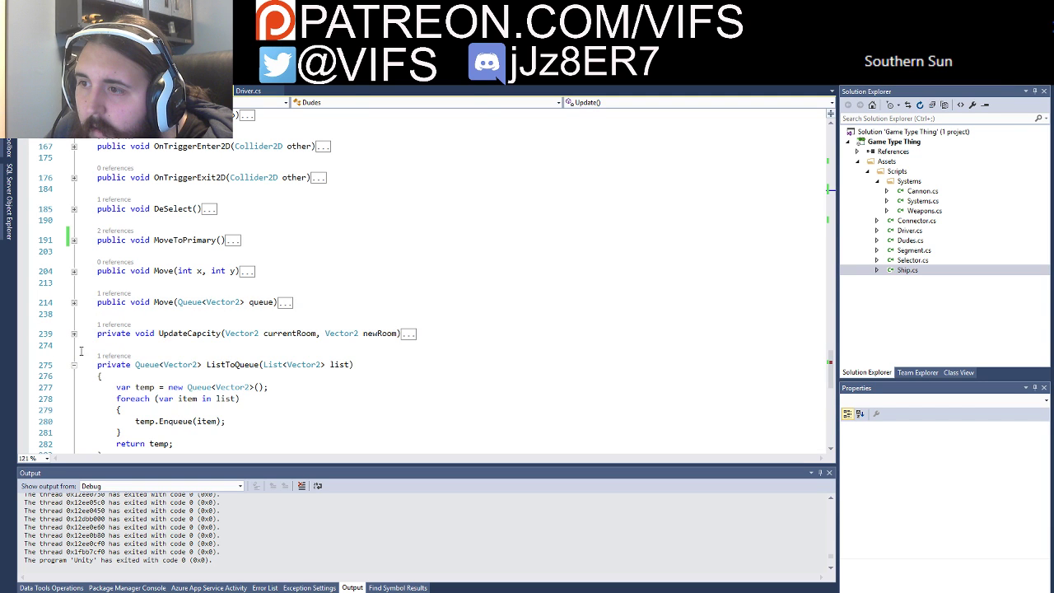
left_click(73, 365)
scroll(113, 368, "up", 4)
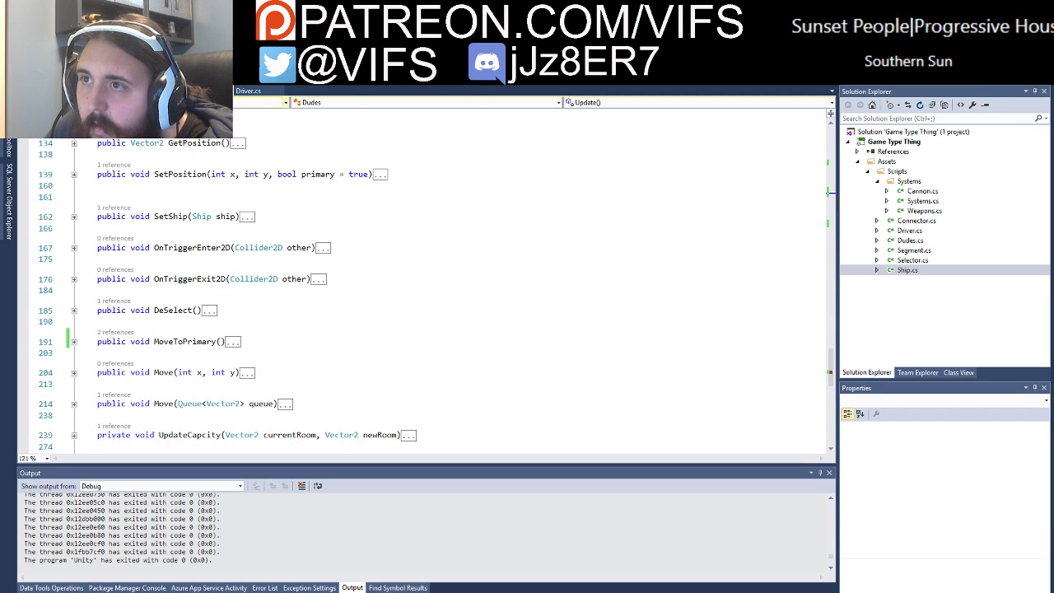
Step: Back in Ship.cs, delete empty line 225 so Selected = true follows Selecting = false
key("ctrl+Tab")
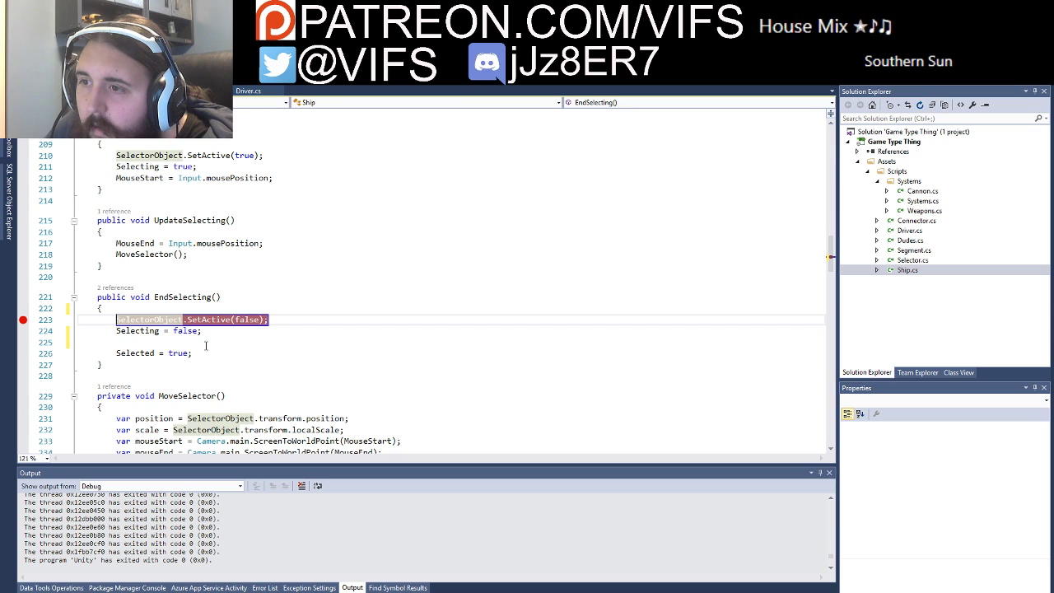
left_click(219, 341)
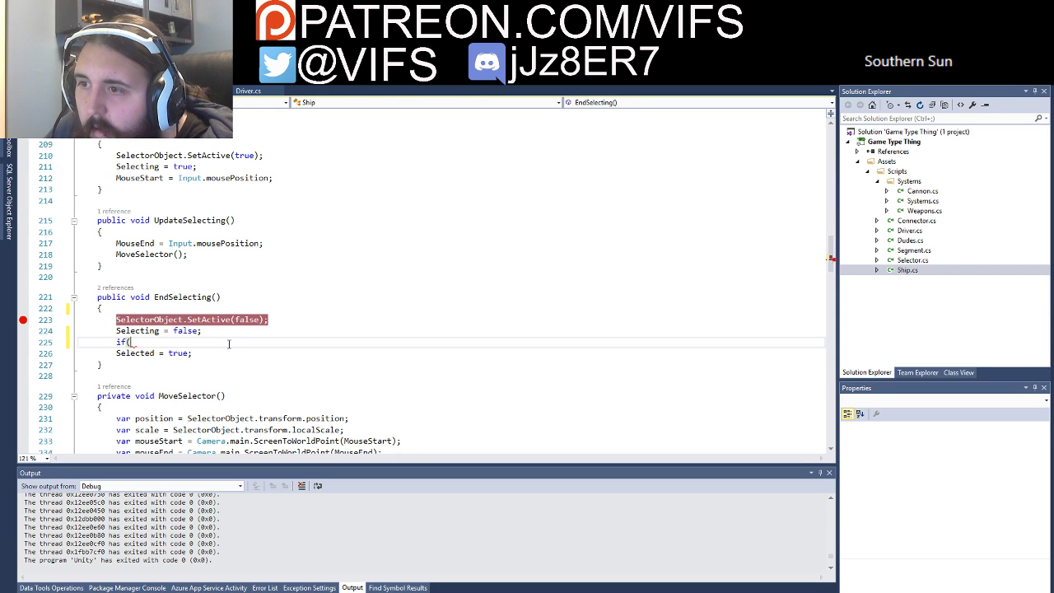
key("BackSpace")
key("Up")
key("Up")
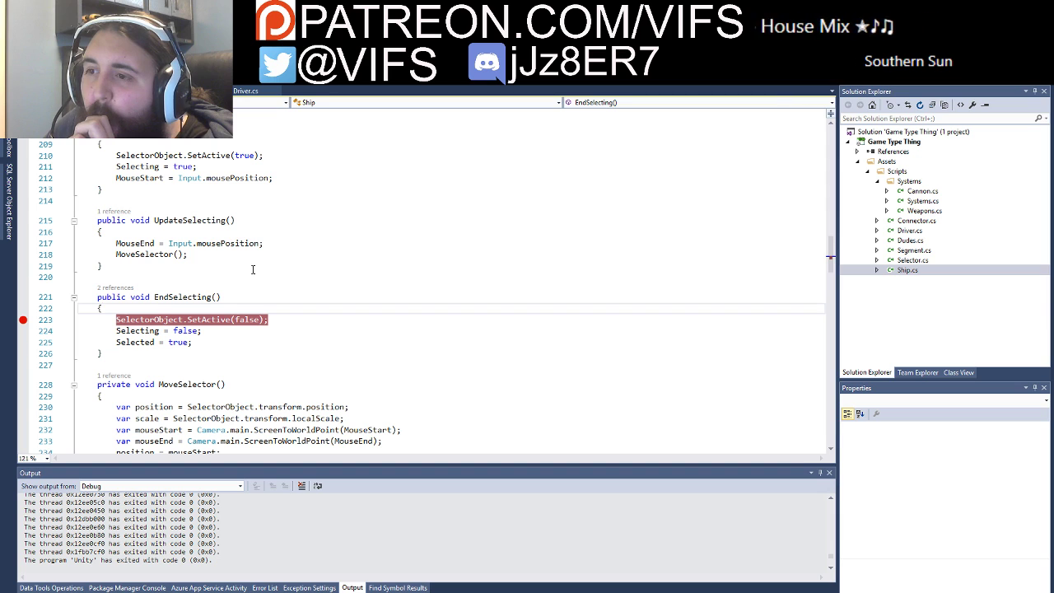
scroll(340, 289, "up", 5)
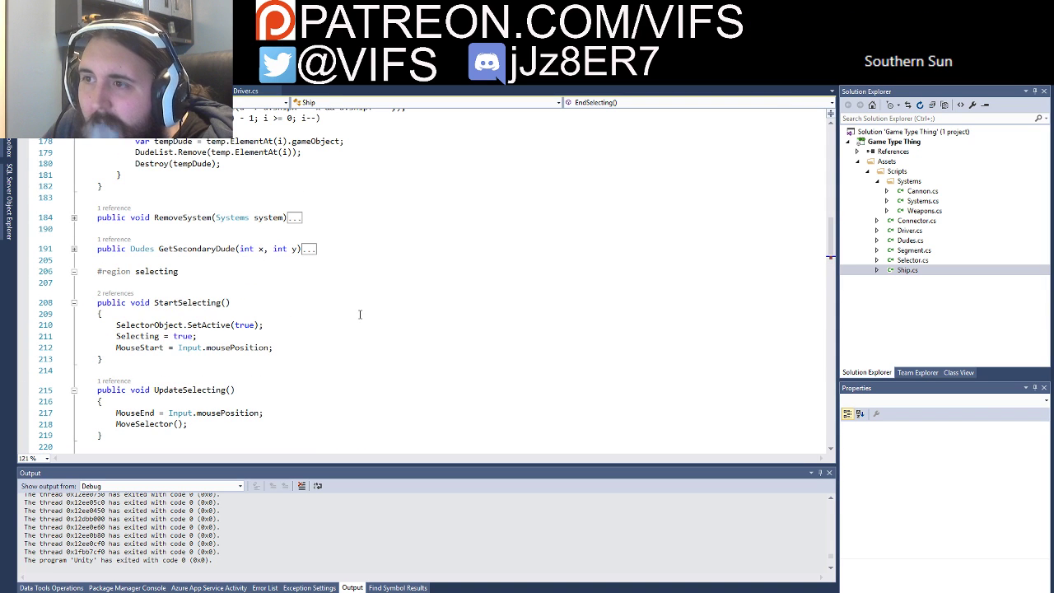
scroll(358, 314, "up", 4)
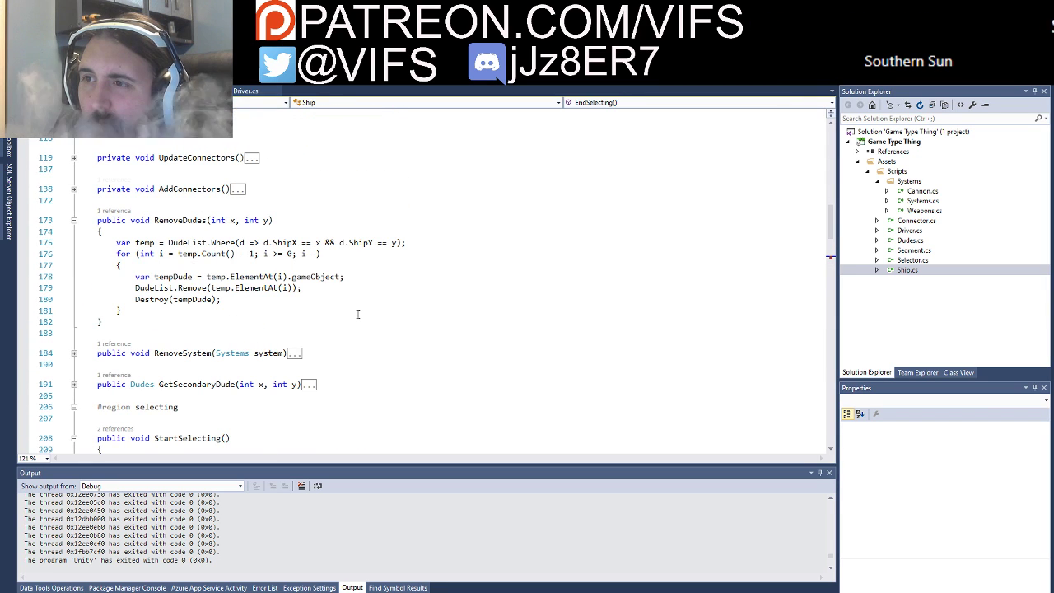
scroll(358, 314, "up", 3)
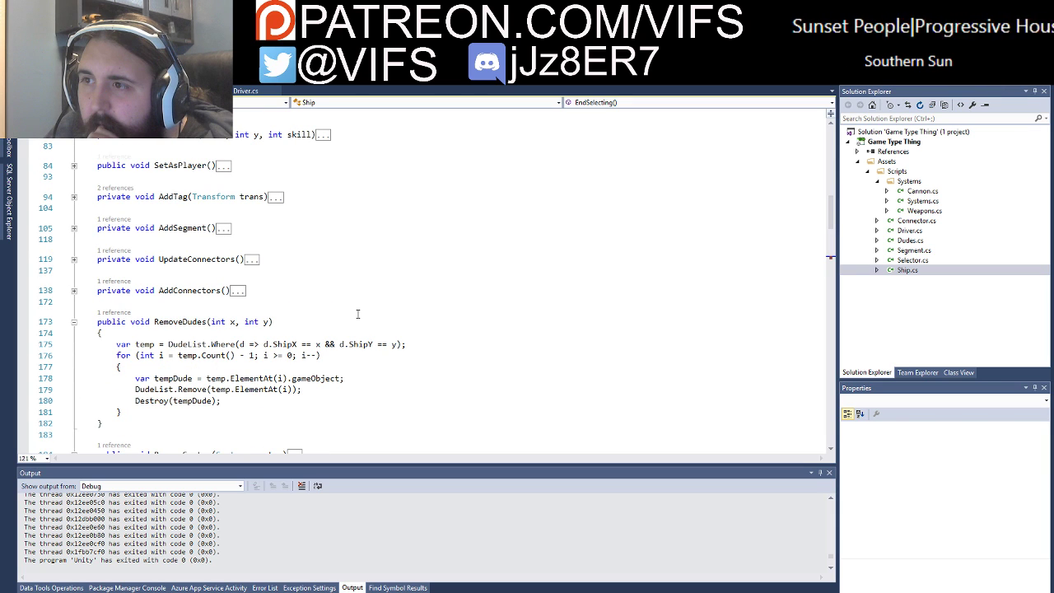
scroll(357, 314, "down", 8)
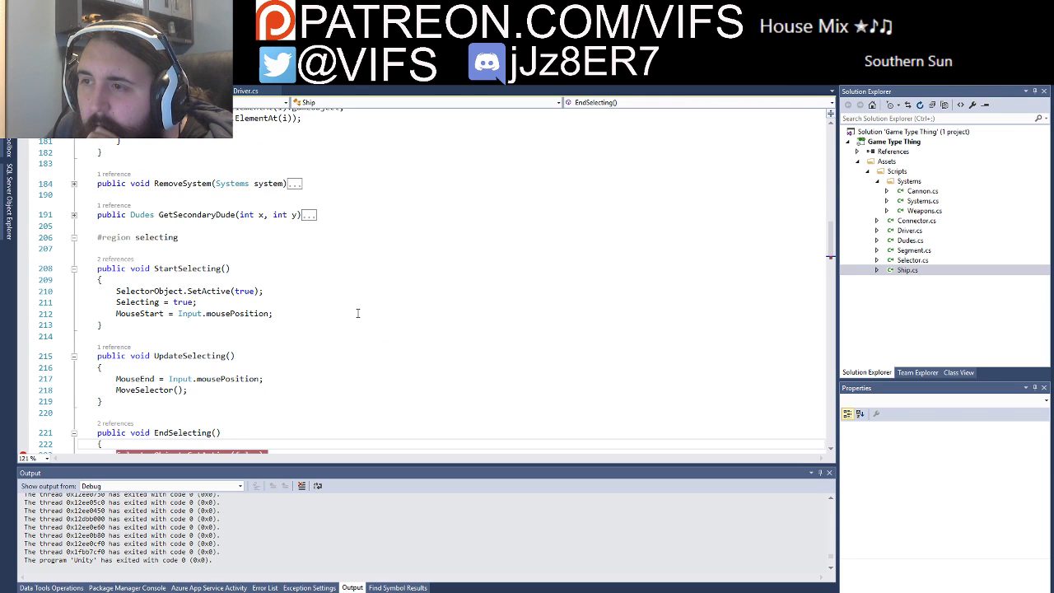
scroll(357, 313, "down", 1)
scroll(358, 312, "down", 8)
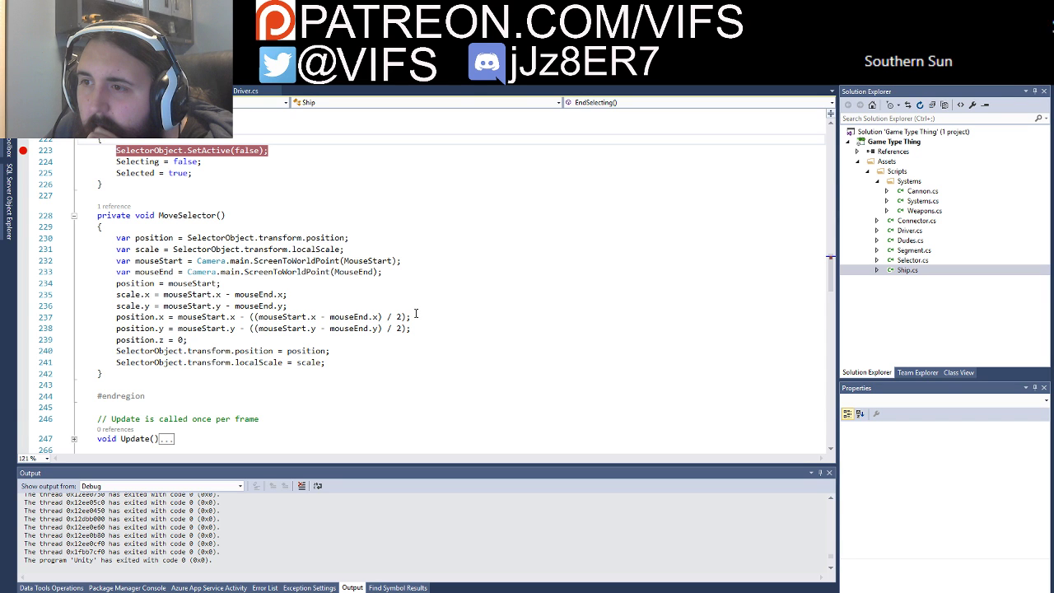
scroll(415, 314, "down", 3)
scroll(415, 311, "down", 1)
scroll(412, 312, "down", 4)
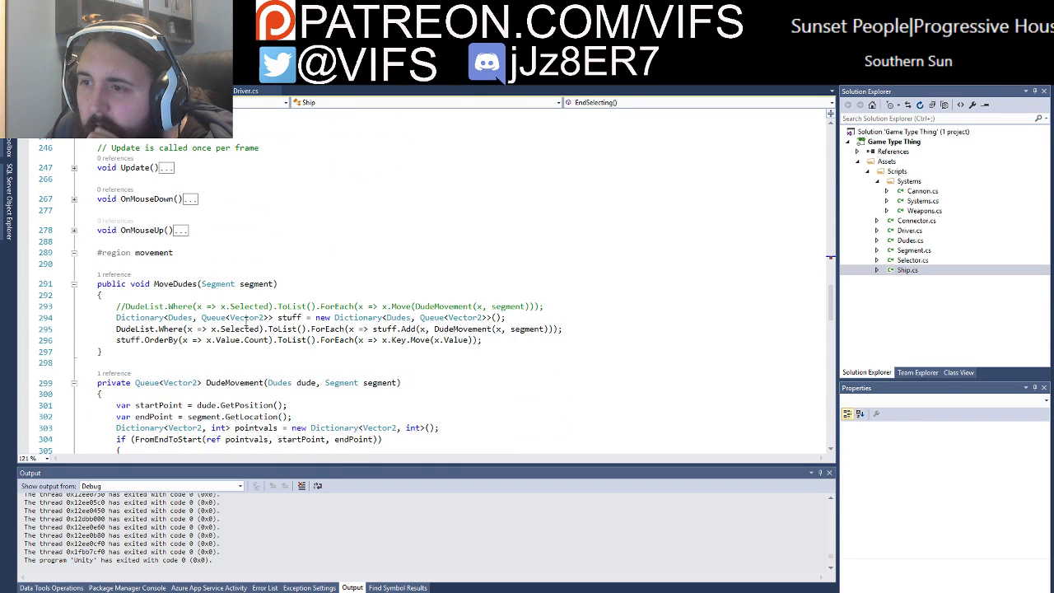
scroll(242, 325, "down", 2)
scroll(239, 330, "down", 2)
scroll(231, 342, "down", 2)
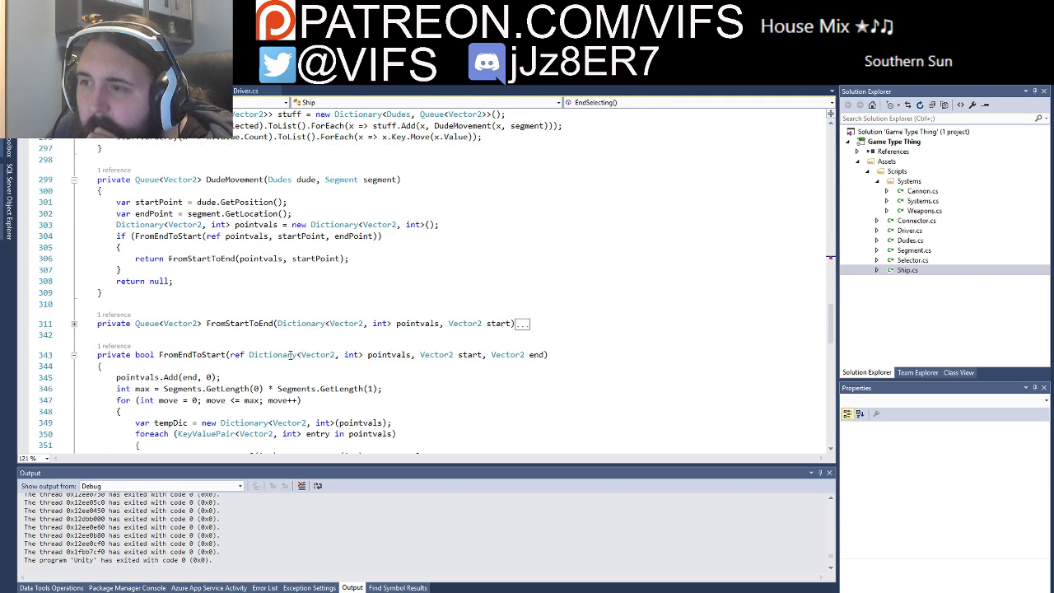
scroll(226, 347, "down", 2)
scroll(317, 345, "down", 5)
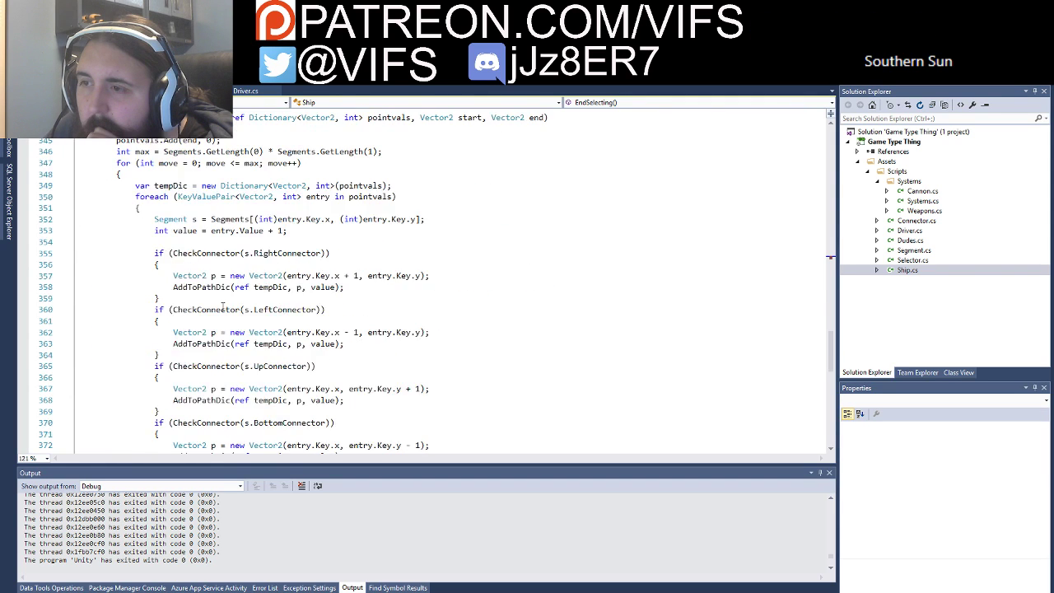
scroll(247, 313, "up", 4)
left_click(73, 254)
scroll(103, 271, "up", 4)
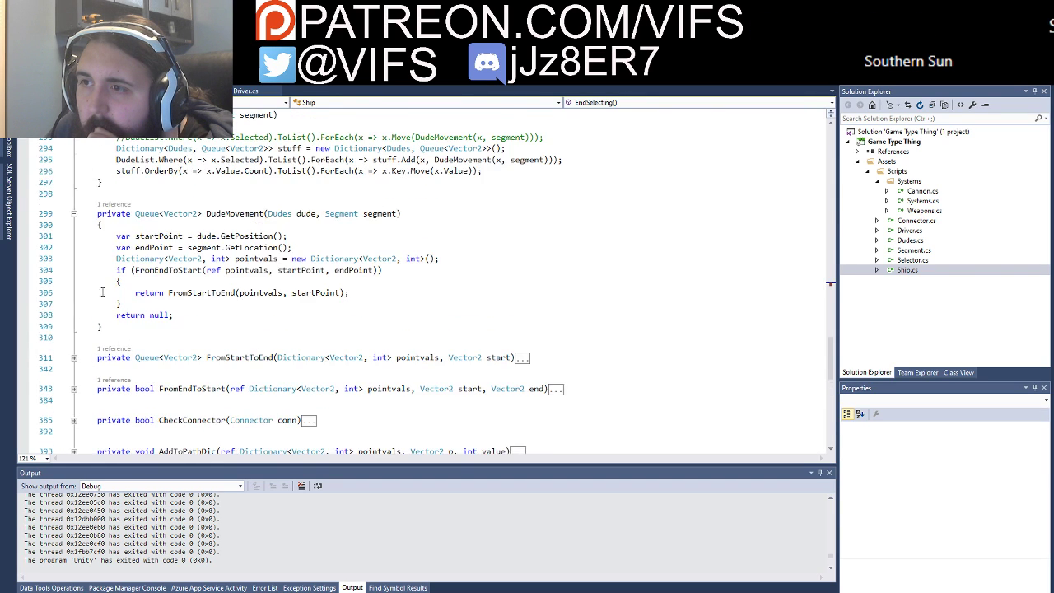
left_click(72, 225)
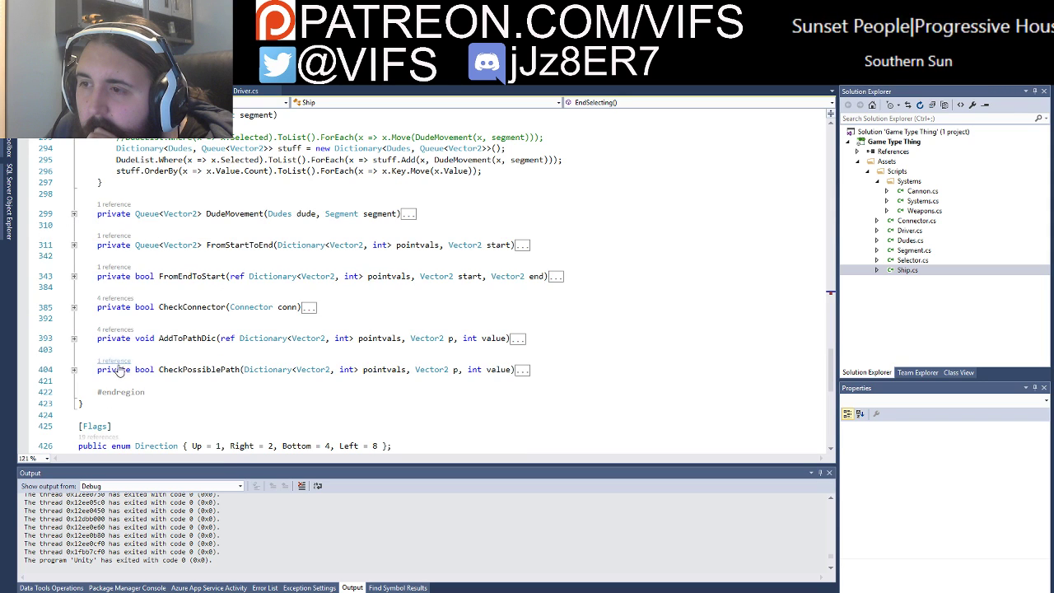
scroll(110, 368, "down", 2)
scroll(293, 369, "up", 1)
key("ctrl+f")
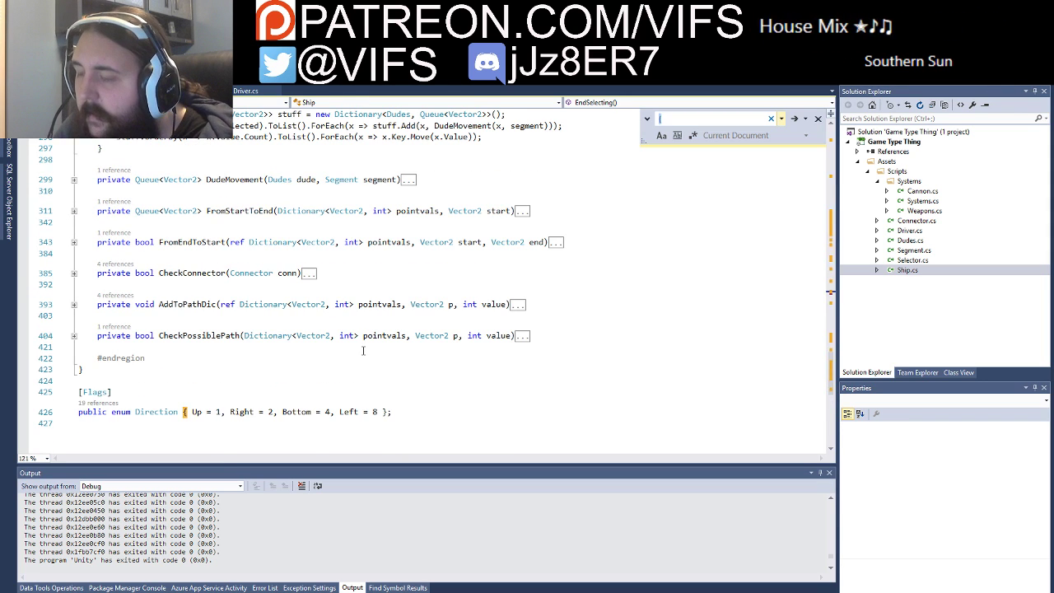
type("select")
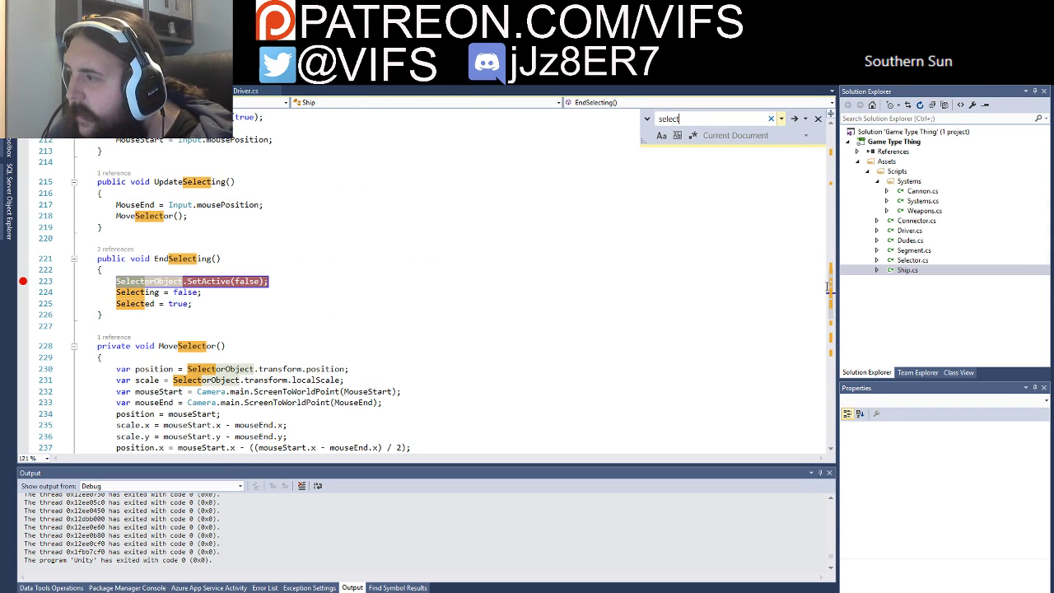
scroll(828, 312, "down", 1)
left_click_drag(827, 311, 830, 352)
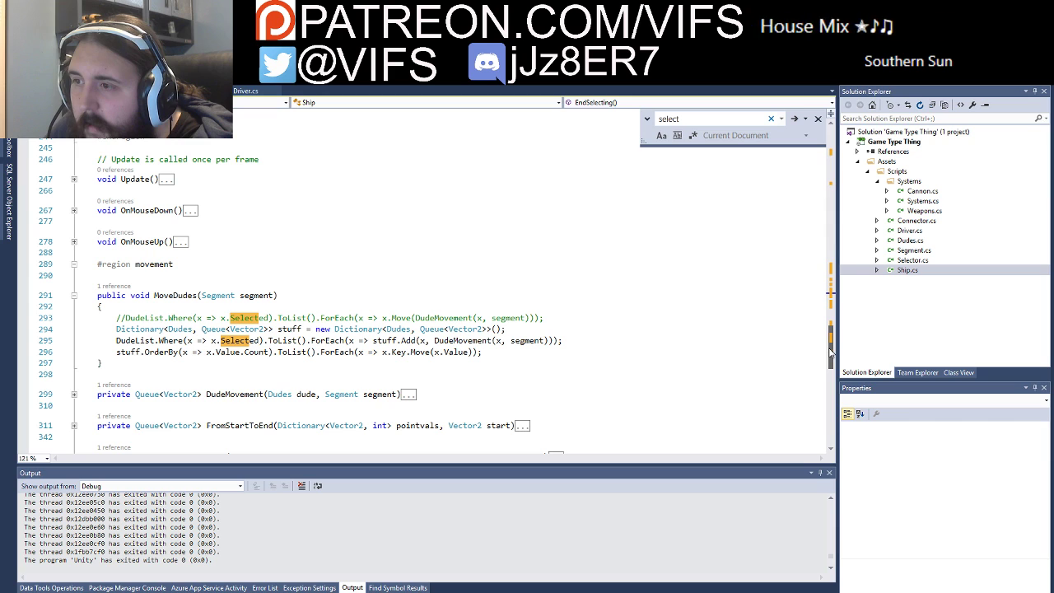
key("ctrl+Tab")
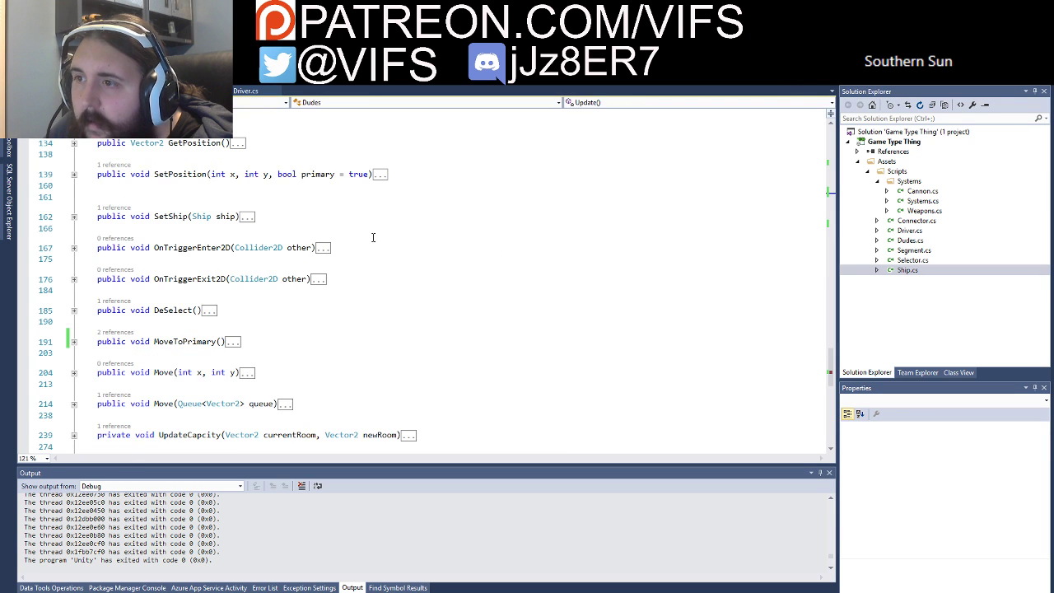
key("ctrl+f")
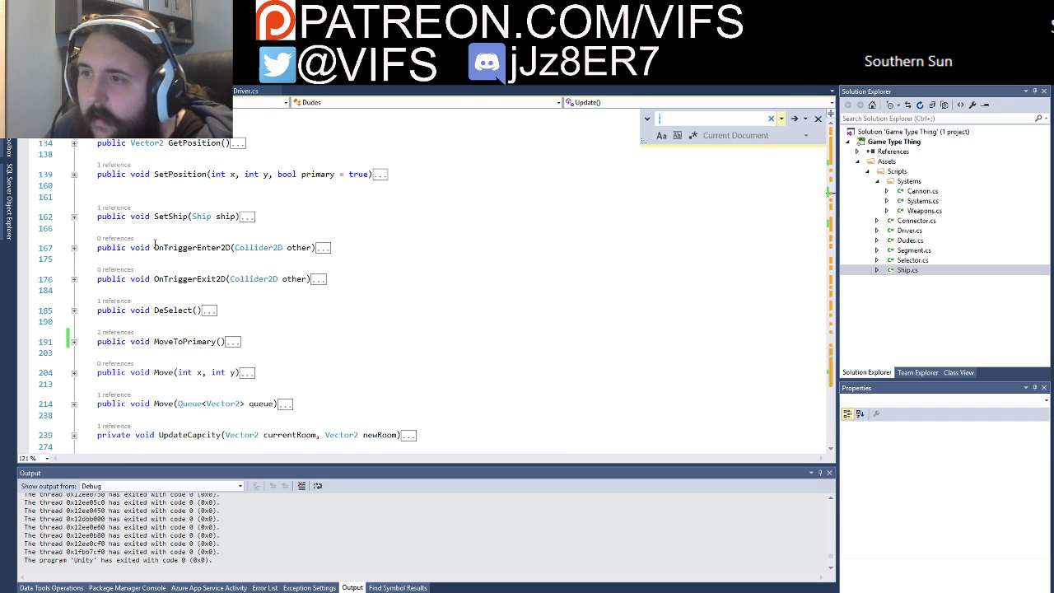
scroll(336, 352, "down", 1)
scroll(377, 346, "up", 1)
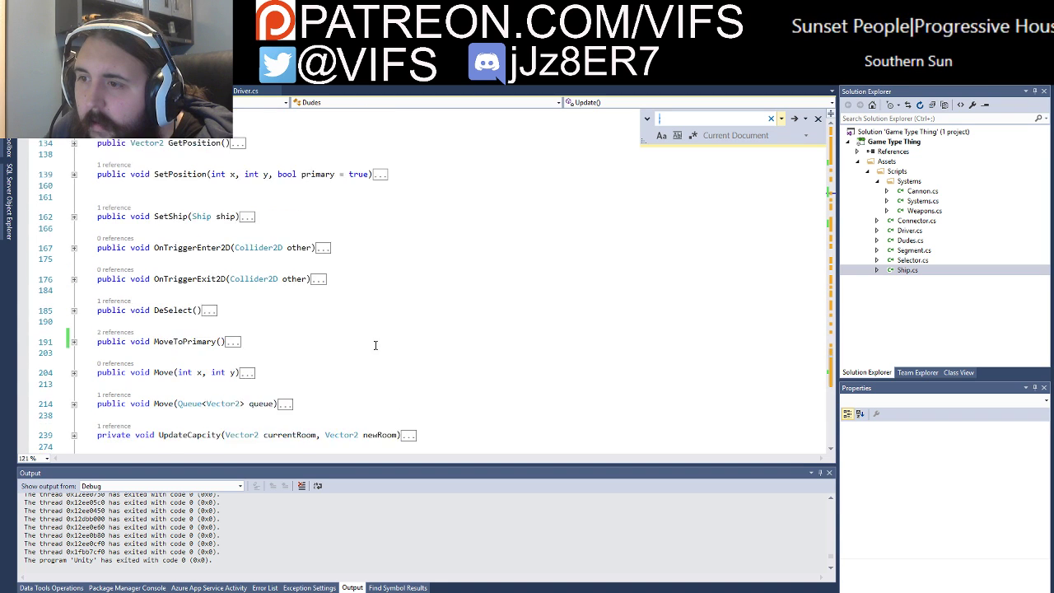
type(";")
scroll(247, 345, "up", 1)
left_click(73, 344)
left_click(73, 345)
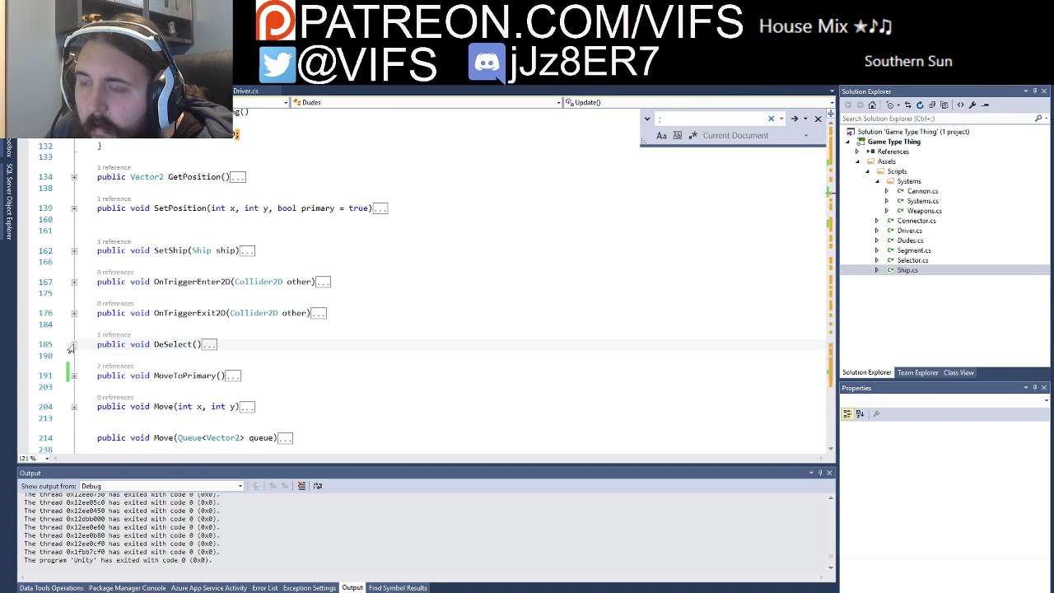
scroll(73, 347, "up", 2)
key("ctrl+minus")
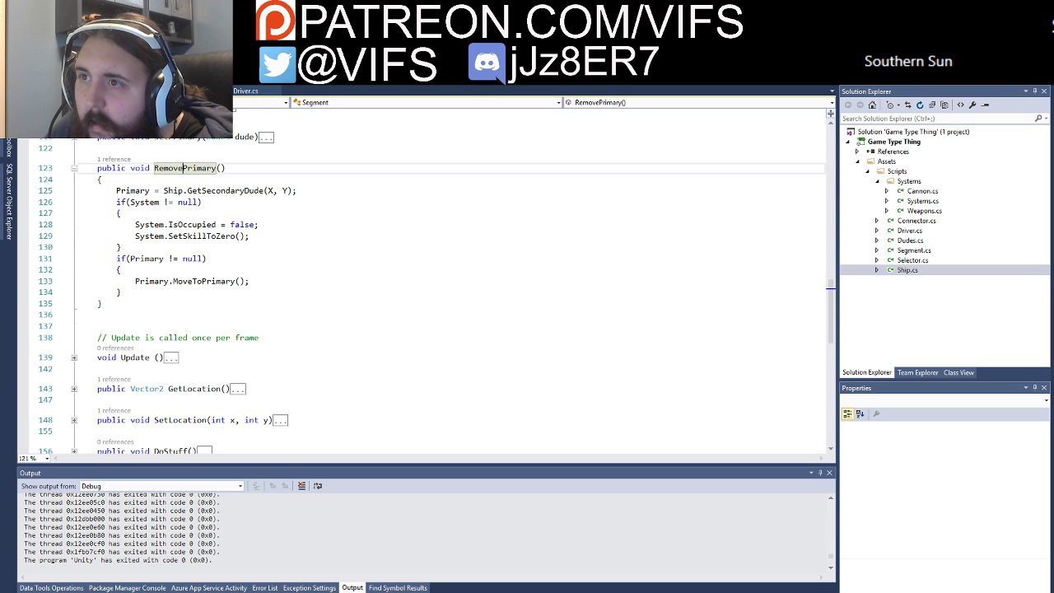
key("ctrl+minus")
key("ctrl+minus")
Step: Collapse the MoveSelector method body in Ship.cs
scroll(218, 320, "up", 2)
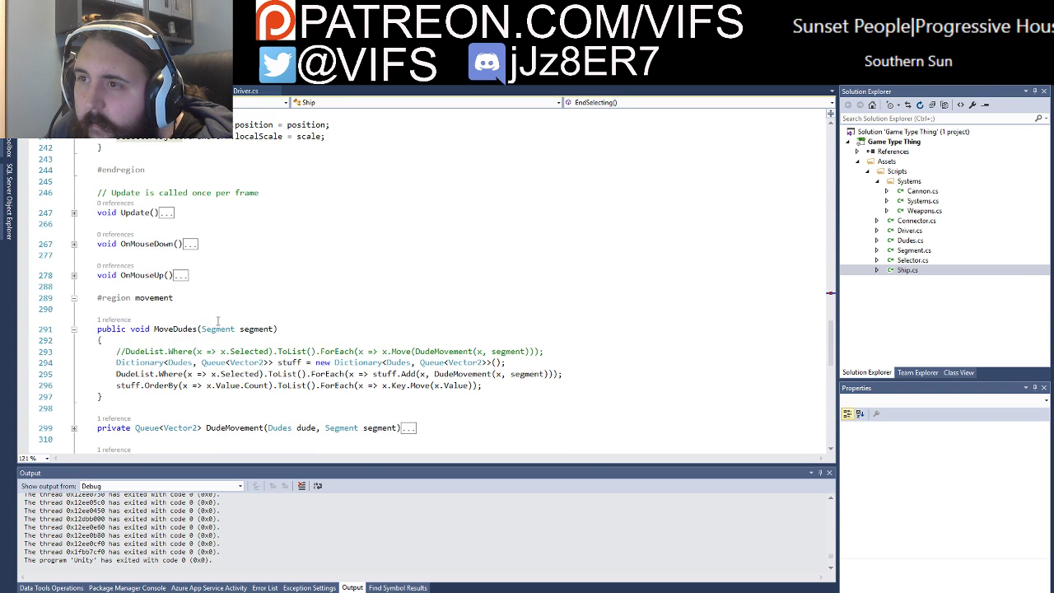
scroll(219, 320, "up", 1)
scroll(218, 320, "up", 1)
scroll(218, 321, "up", 2)
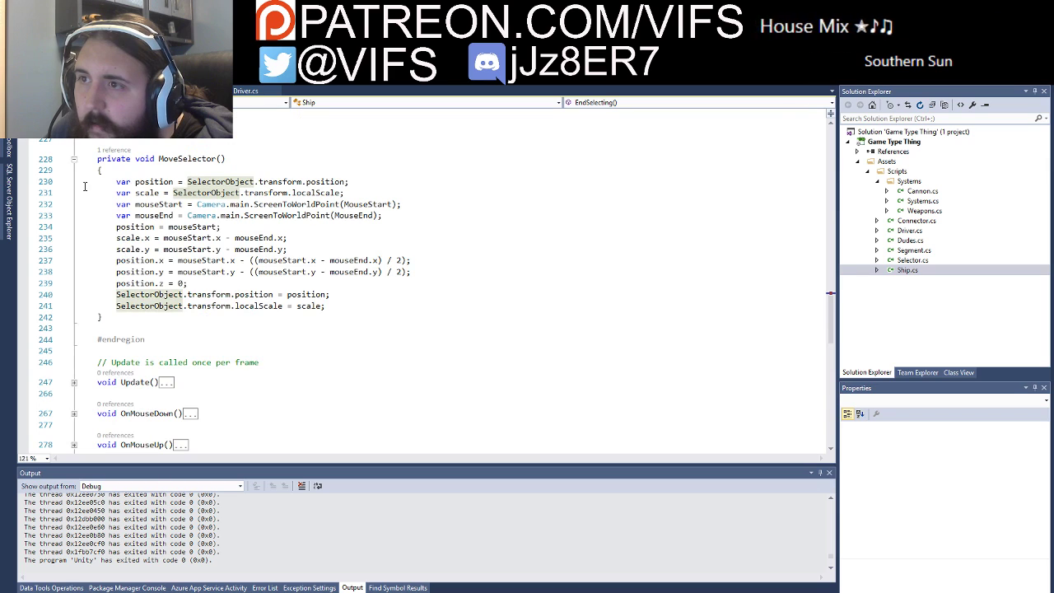
left_click(73, 158)
scroll(247, 198, "up", 2)
Step: Below Selecting = false, add the condition if (DudeList.Count(x => x.Selected) > 0)
left_click(273, 176)
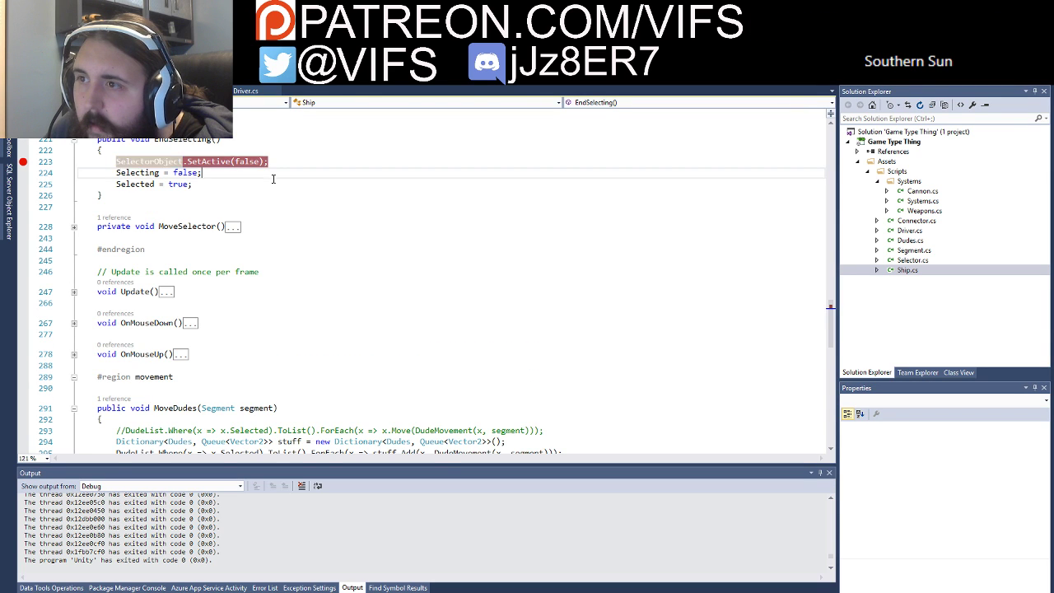
key("Return")
scroll(353, 195, "down", 1)
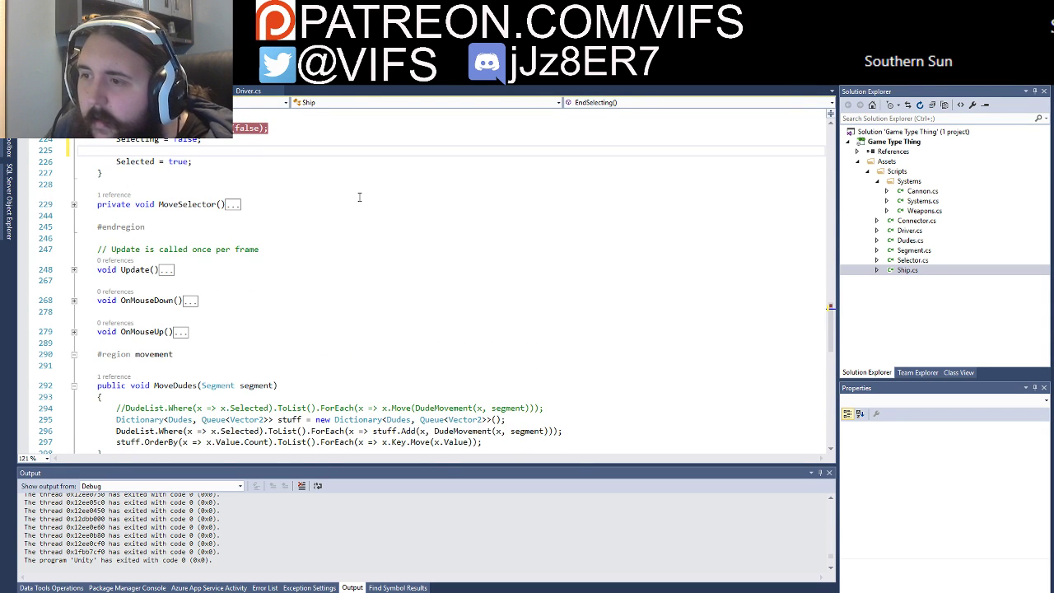
type("if(")
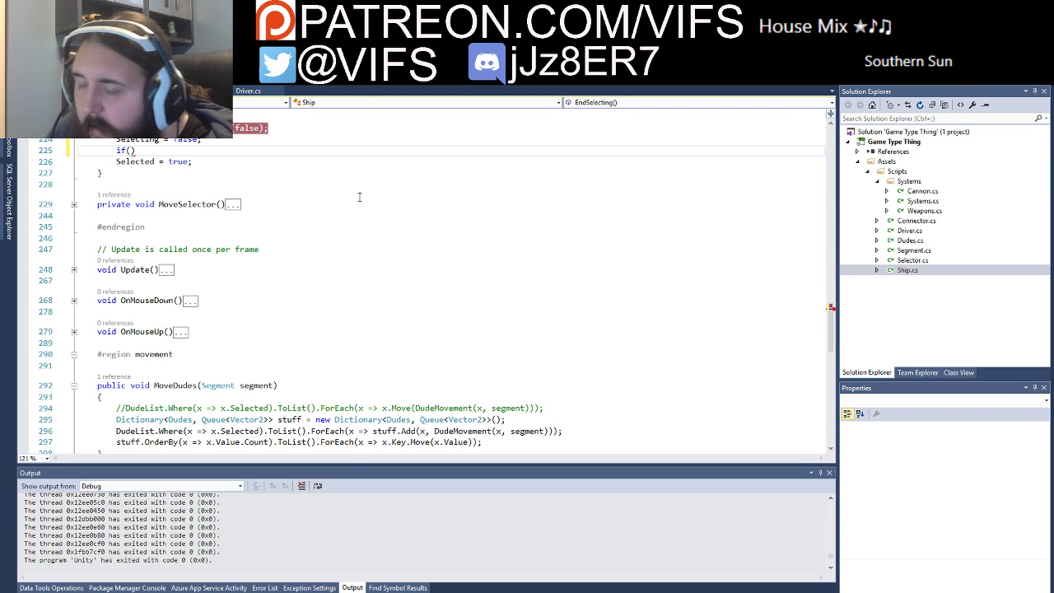
scroll(353, 198, "down", 1)
scroll(414, 213, "up", 1)
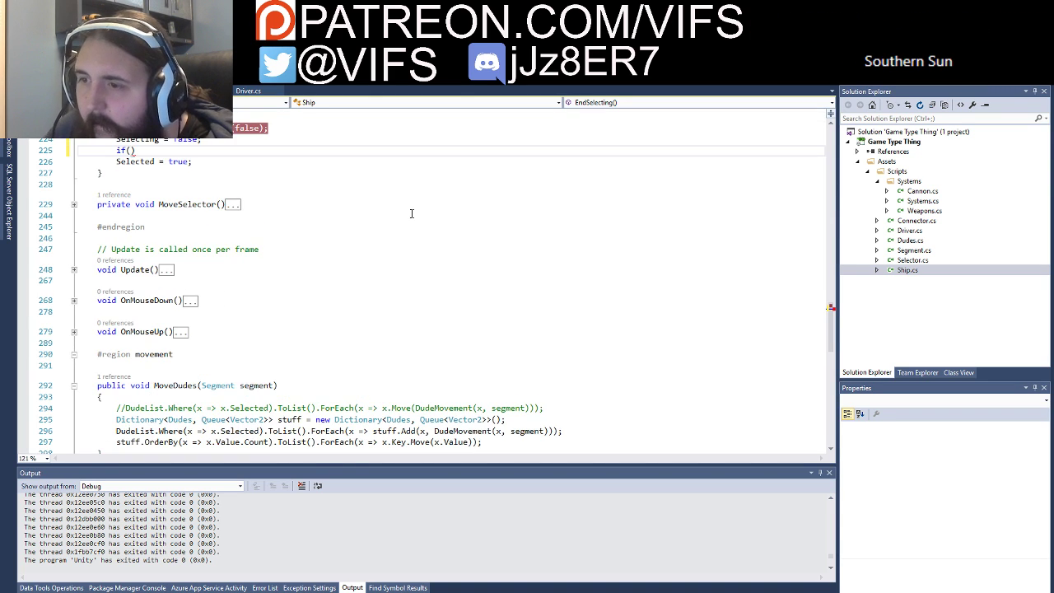
type("Dudeli")
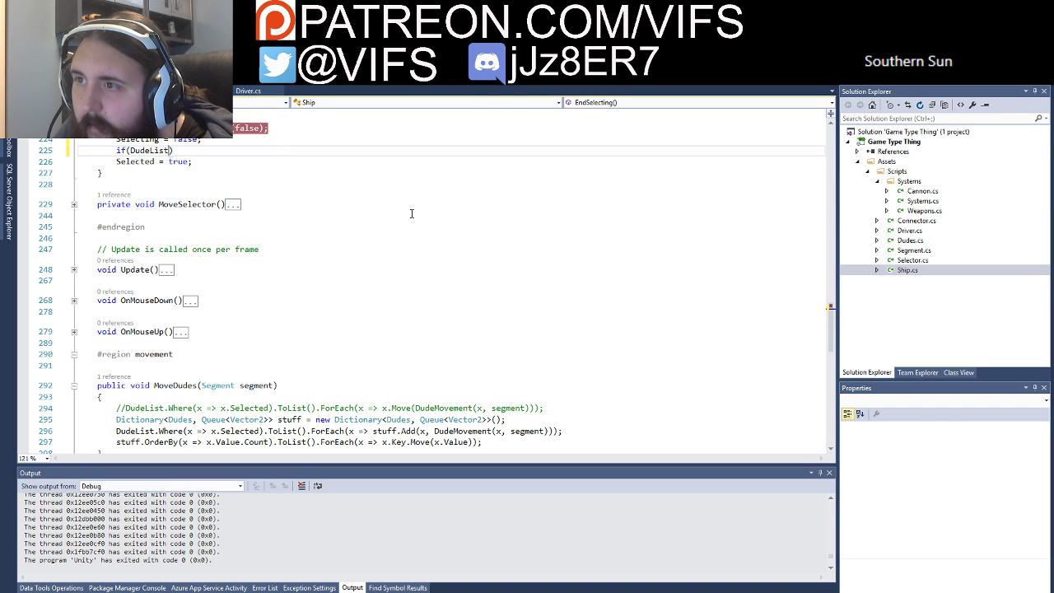
type(".cou")
key("Tab")
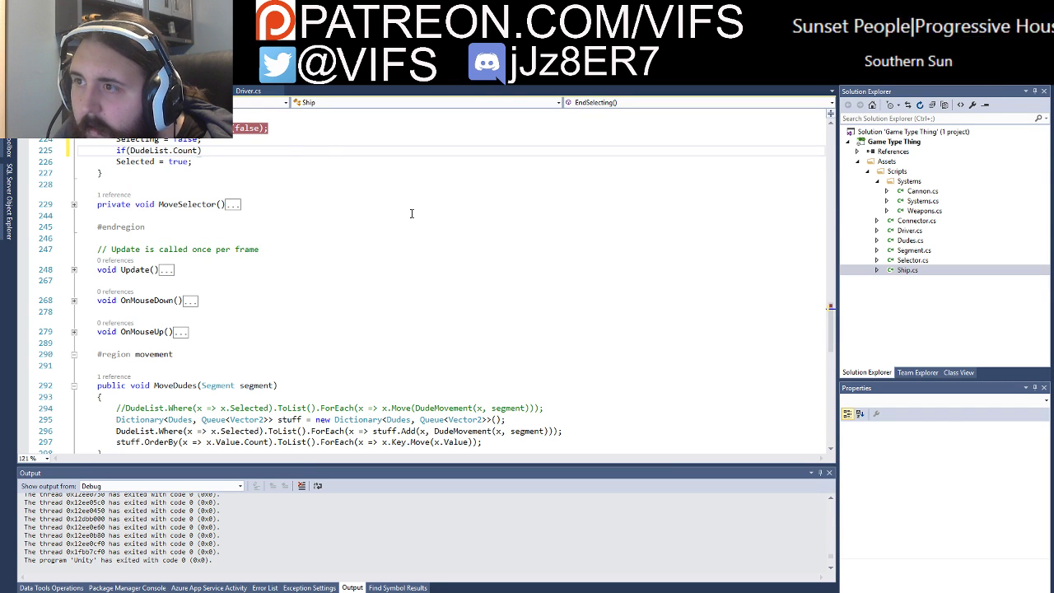
type("(x =")
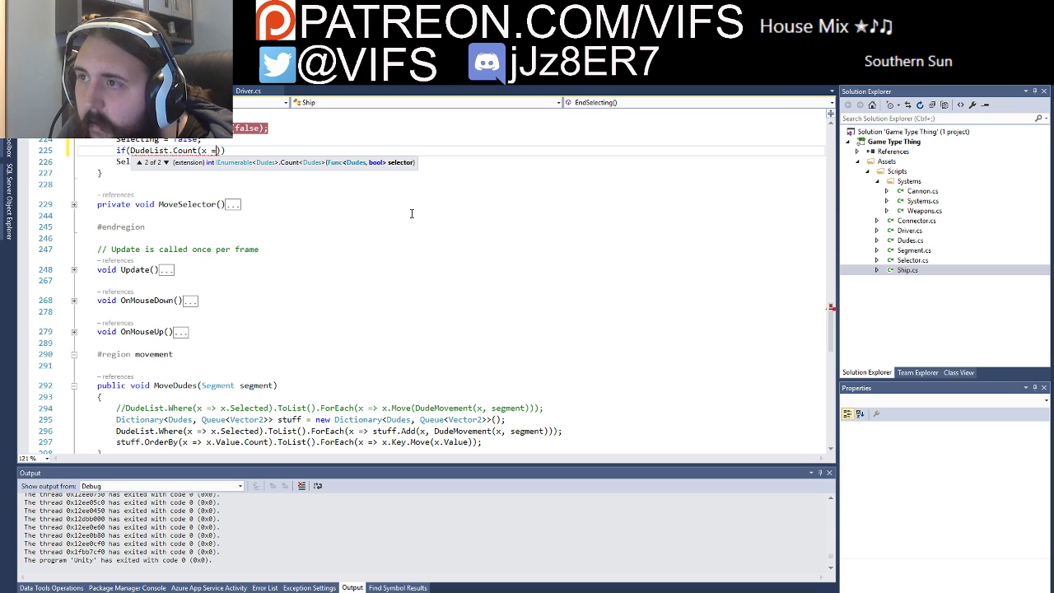
type("> x.")
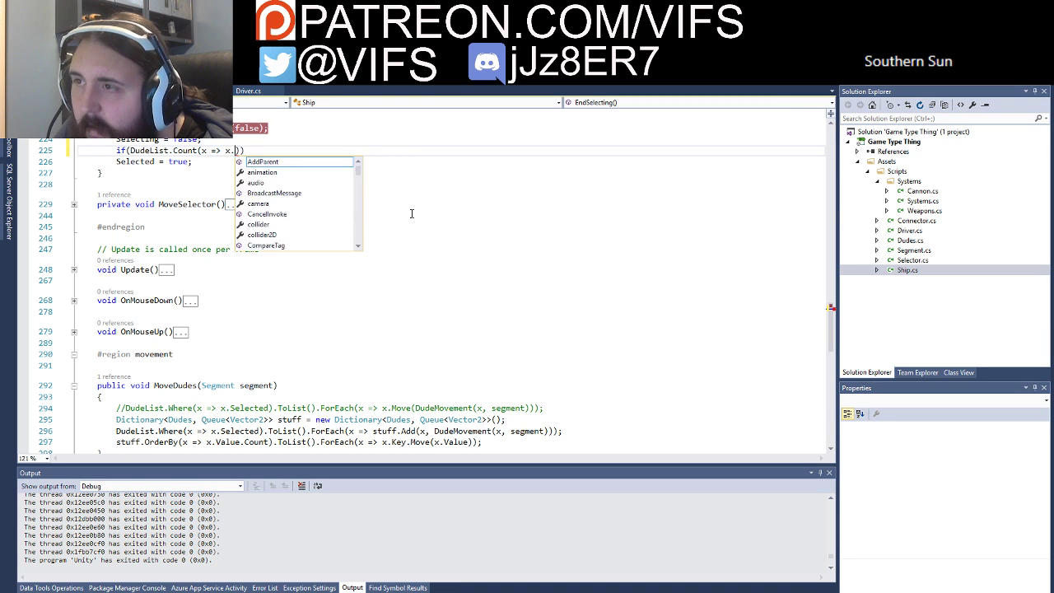
type("sel")
key("Tab")
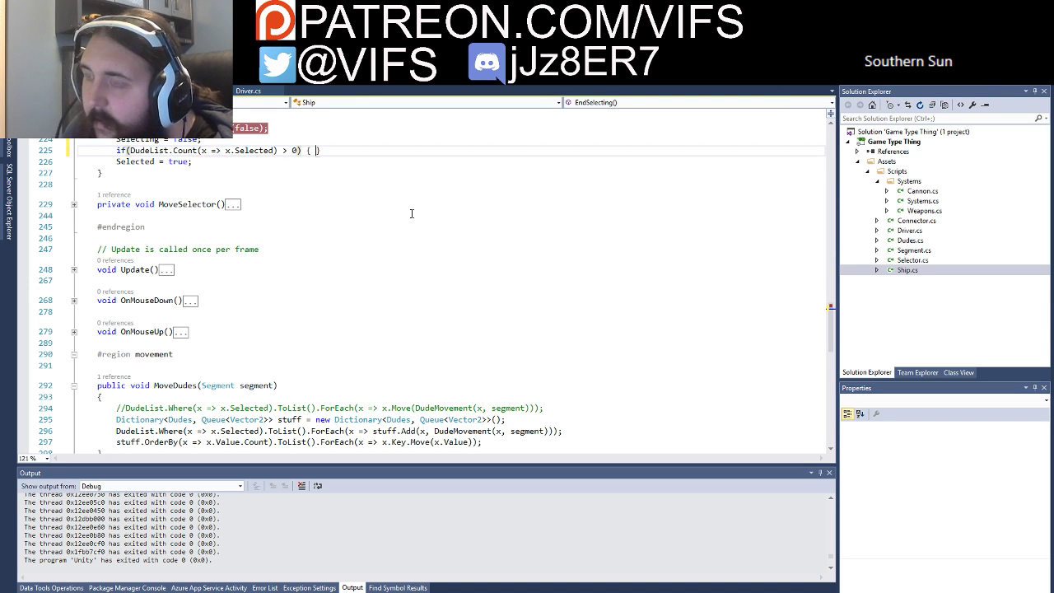
Step: Enclose Selected = true in the if block, save Ship.cs, and switch to Unity
key("Down")
key("Up")
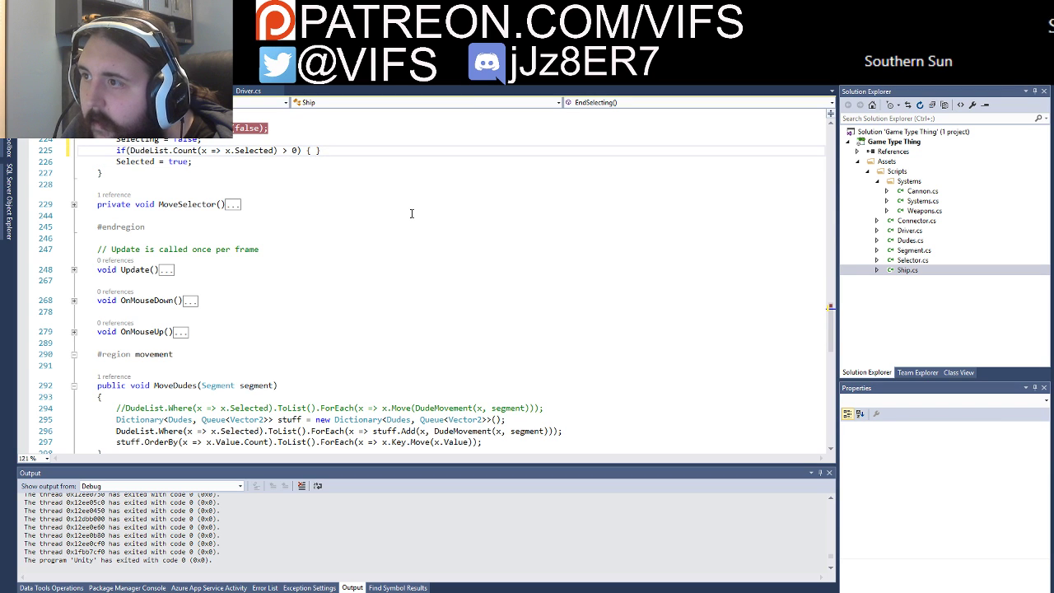
key("Down")
key("Return")
type("}")
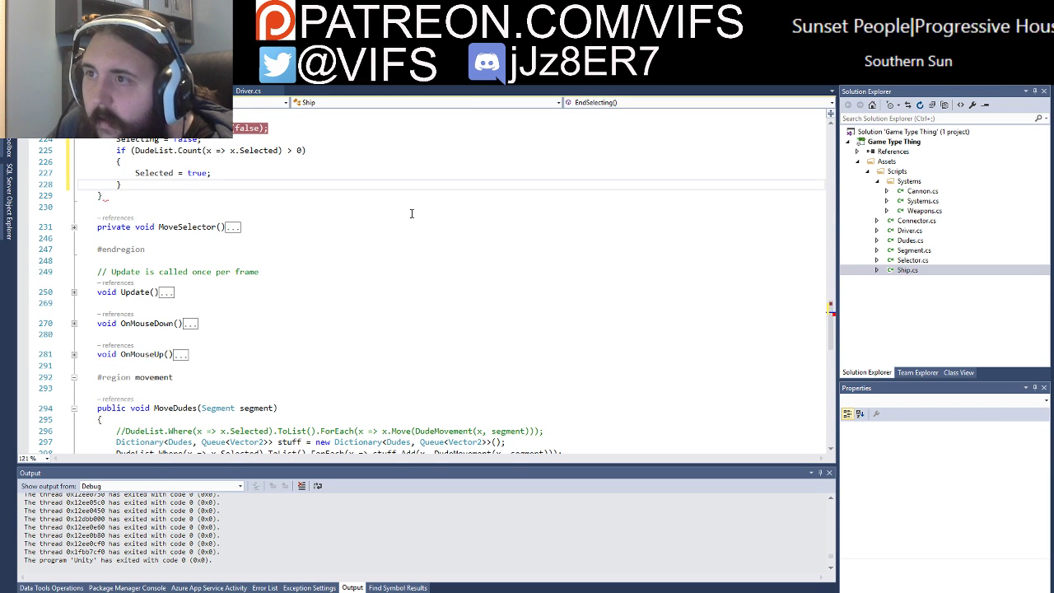
key("ctrl+s")
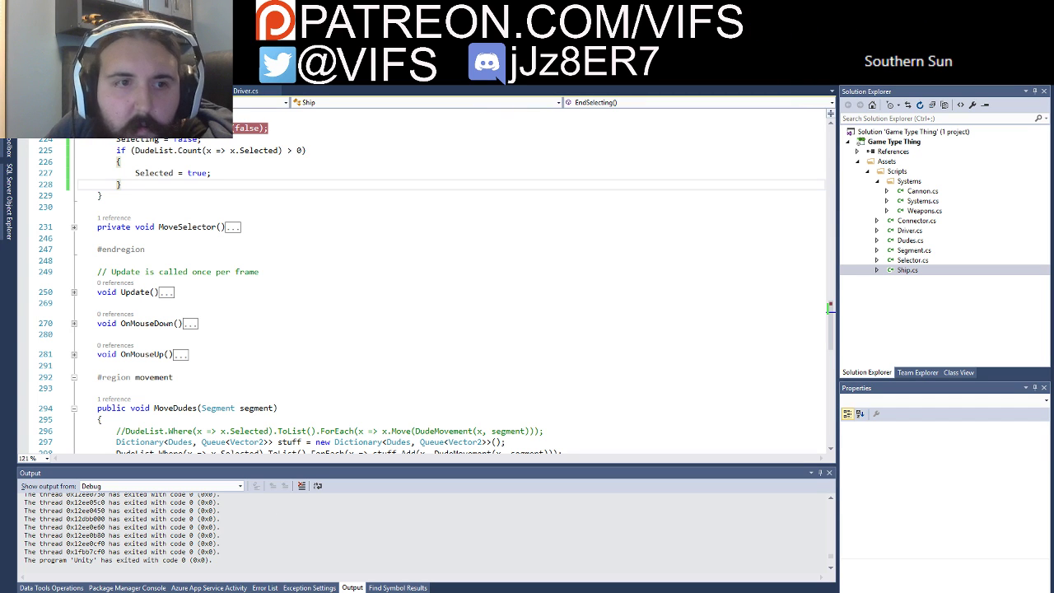
key("alt+Tab")
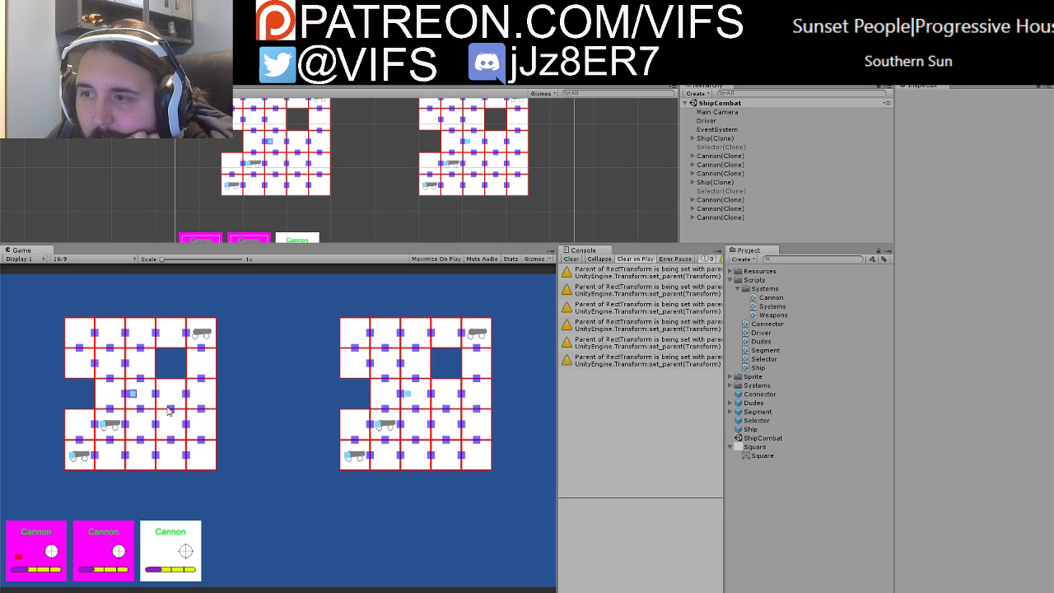
Step: Test selection by clicking left-ship cells with and without a dude chosen, then stop play
left_click(169, 402)
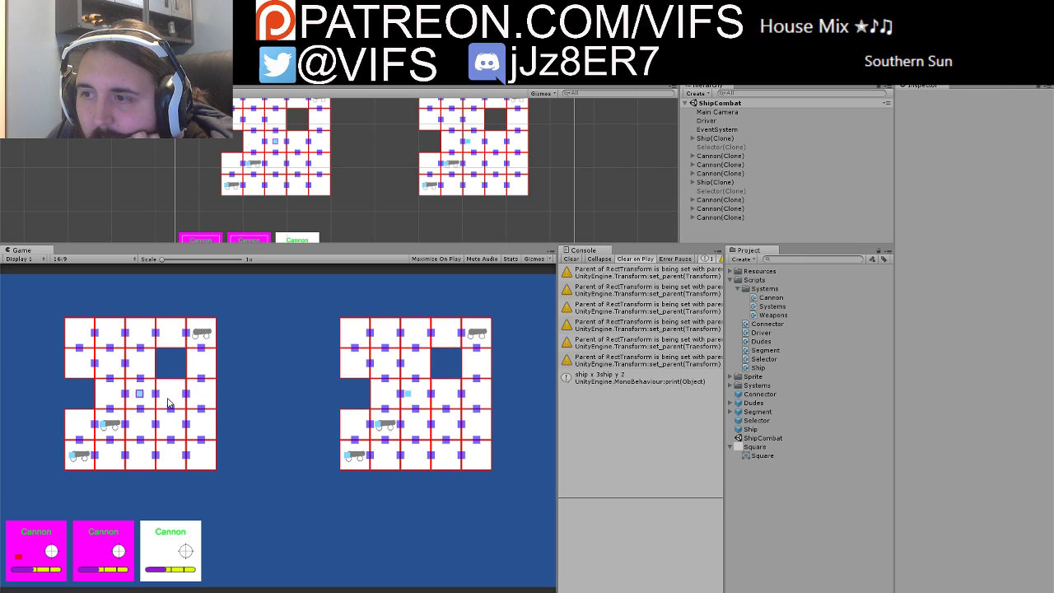
left_click(137, 432)
left_click(140, 405)
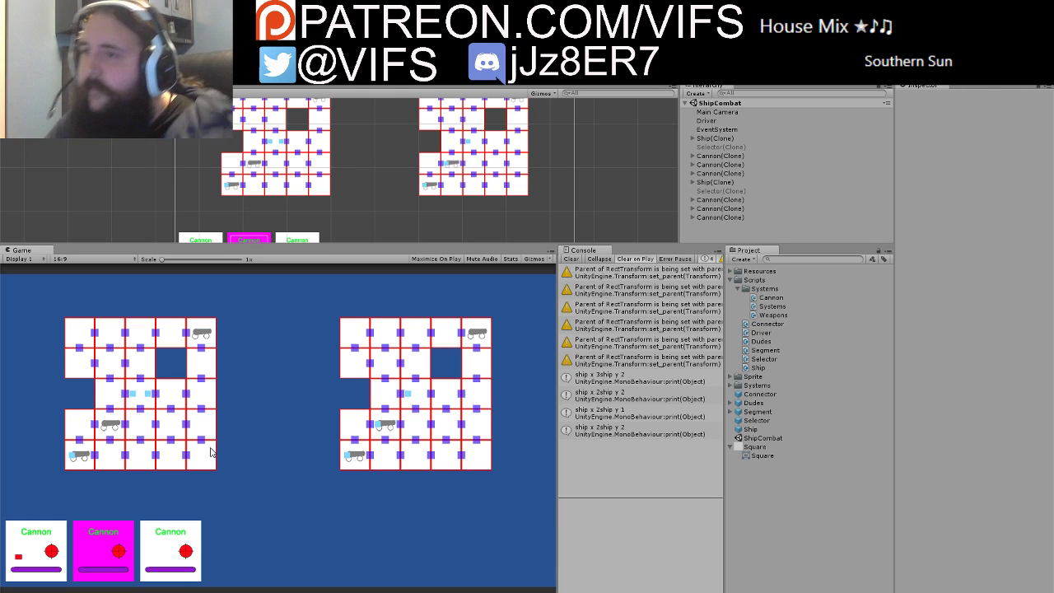
key("ctrl+p")
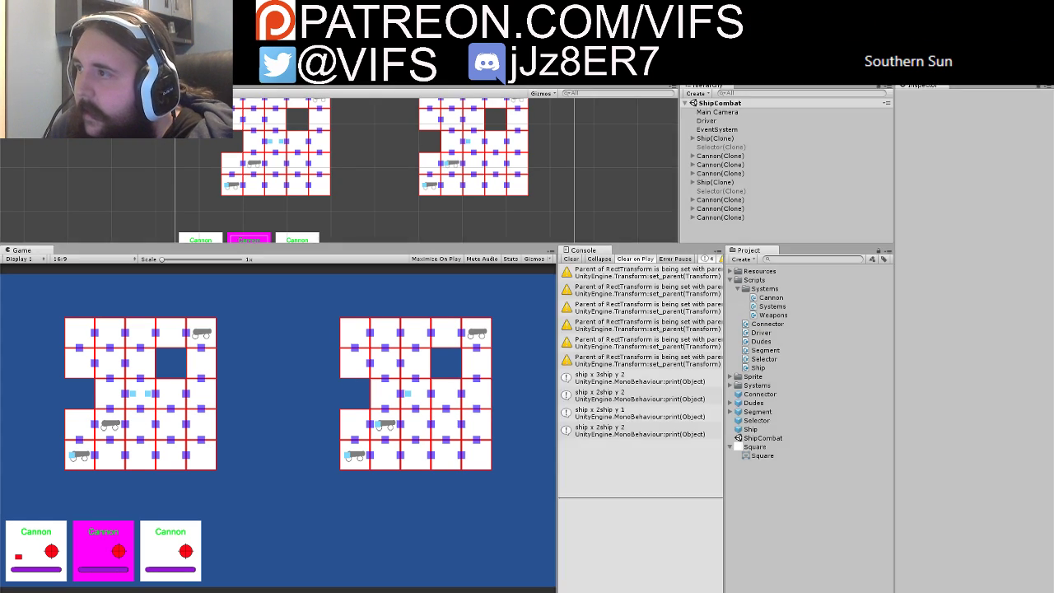
Step: Append '- CHECK' to the select-mode item in the TODO list
key("alt+Tab")
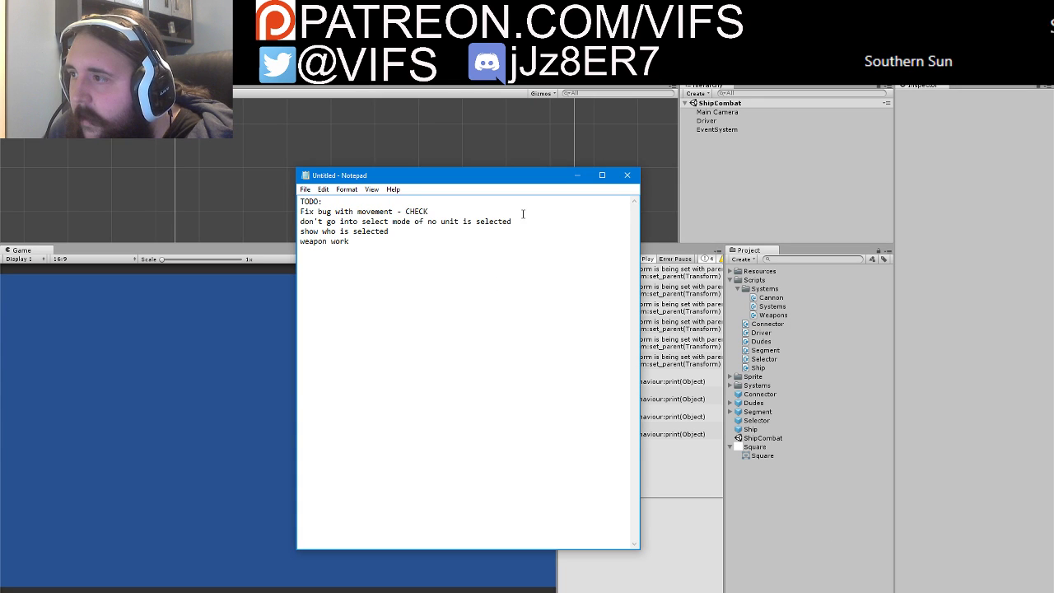
type(" - CHECK")
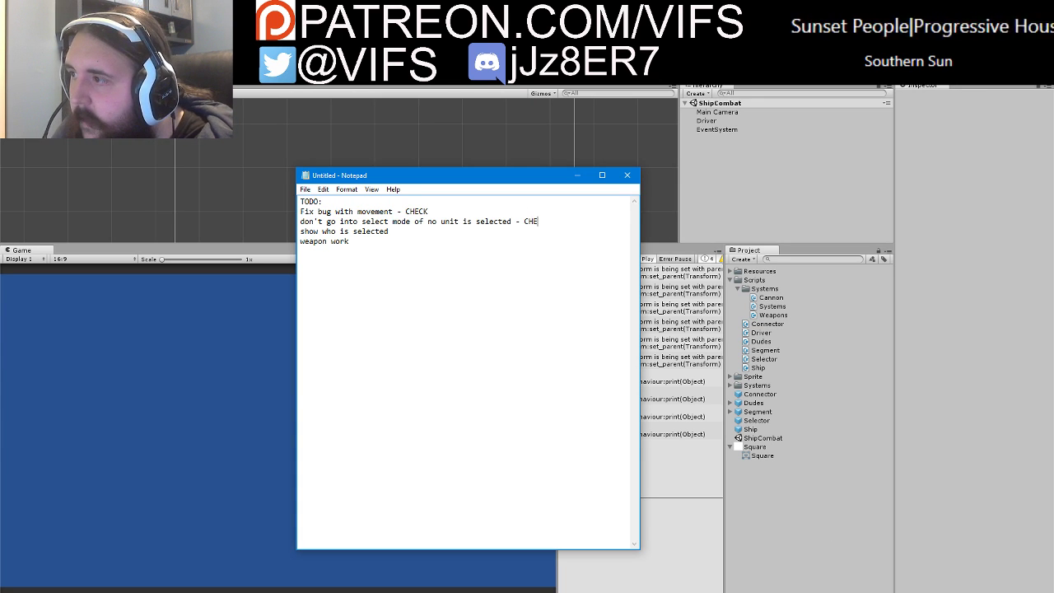
key("Down")
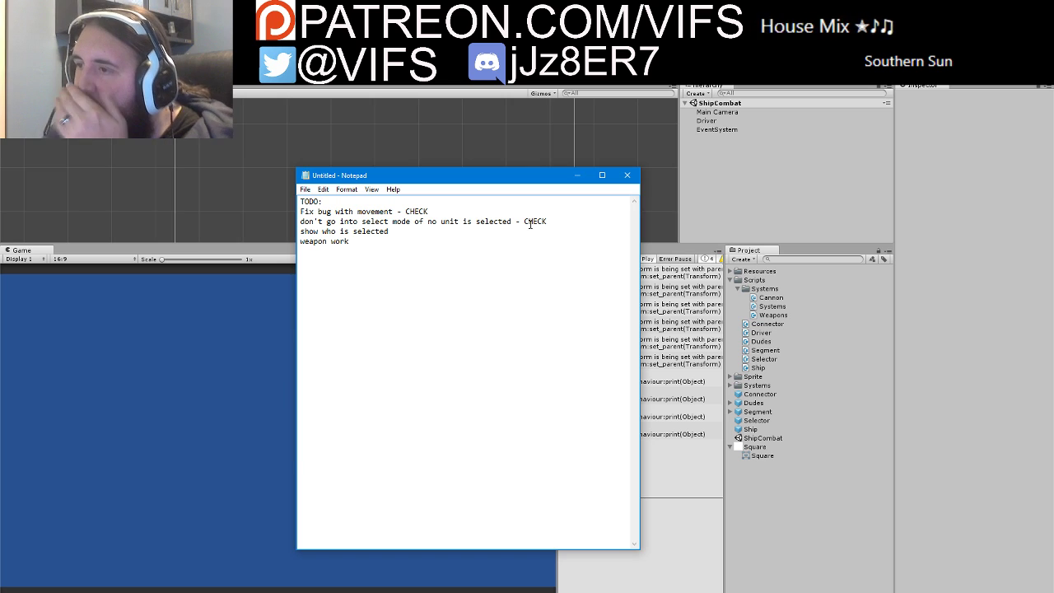
Step: Jump from the AddDudes call in Ship's Awake to its definition and expand the method body
key("alt+Tab")
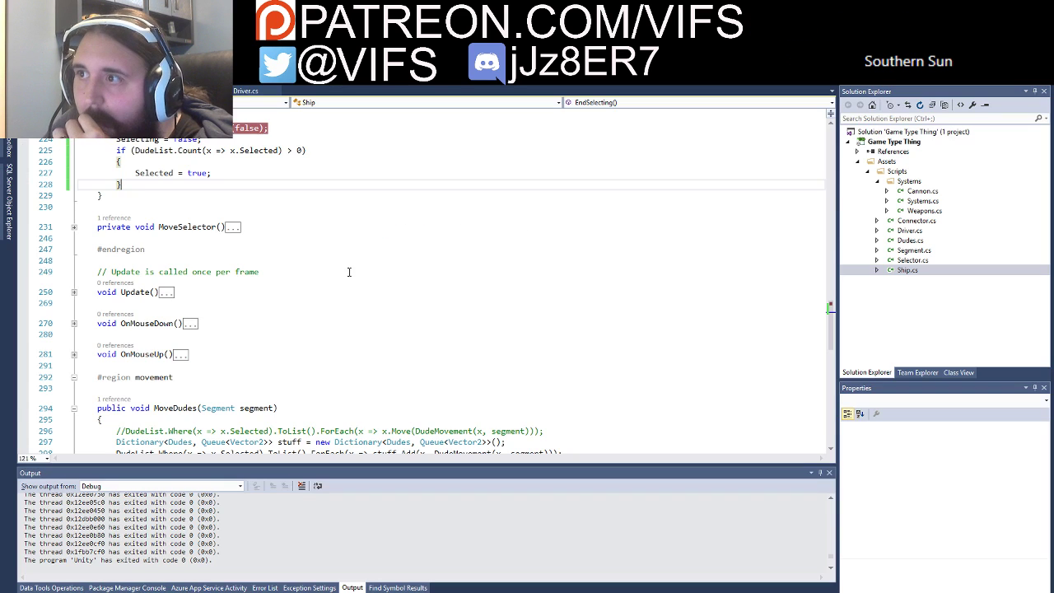
key("ctrl+f")
type(";")
scroll(278, 227, "up", 11)
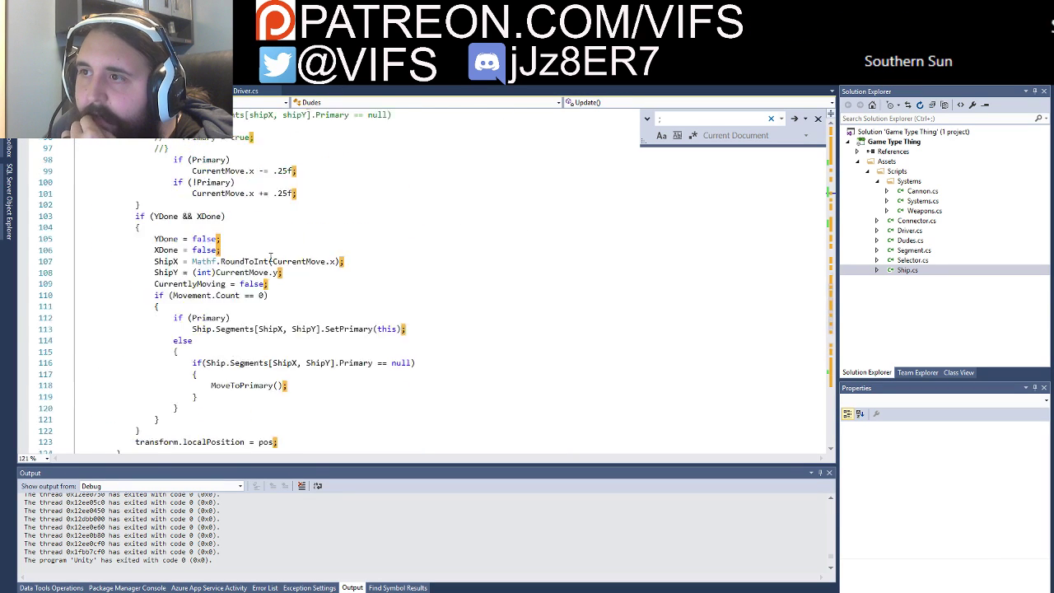
scroll(272, 188, "up", 10)
key("ctrl+Tab")
scroll(256, 237, "up", 7)
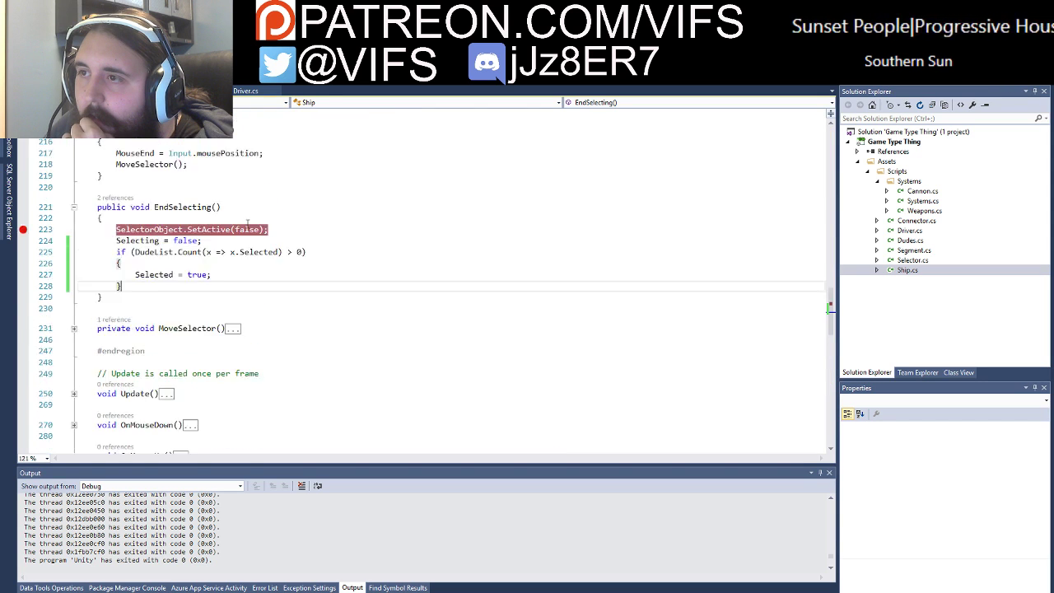
scroll(257, 236, "up", 13)
scroll(256, 237, "up", 15)
scroll(256, 236, "up", 4)
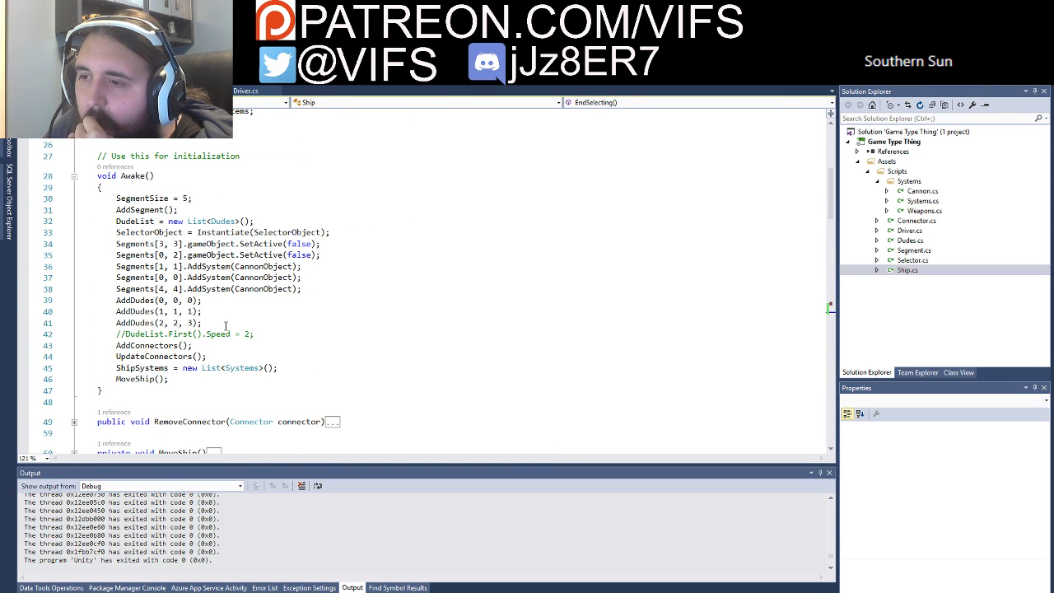
left_click(137, 301)
key("F12")
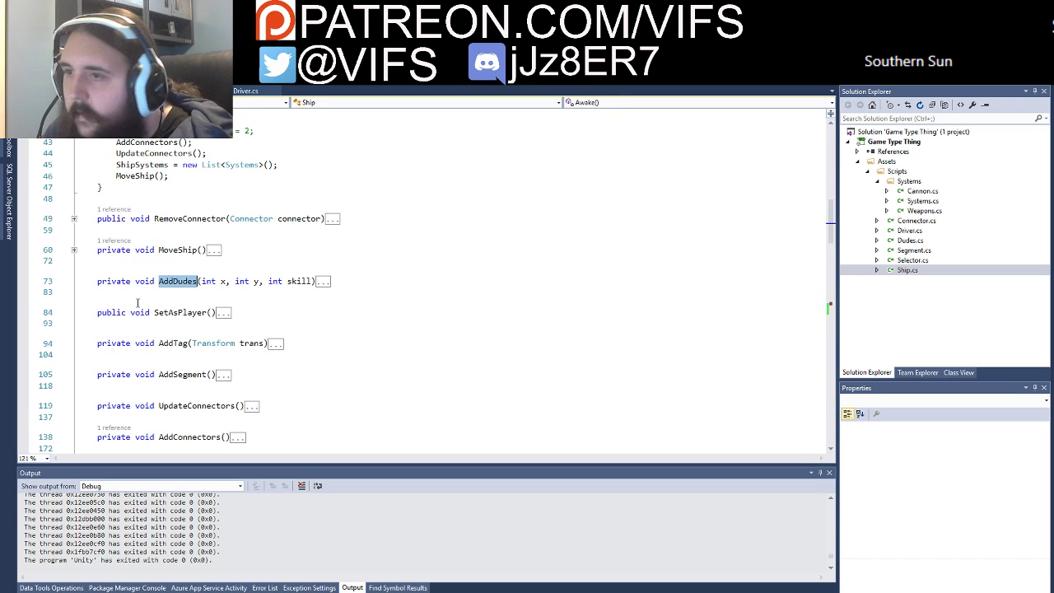
left_click(73, 281)
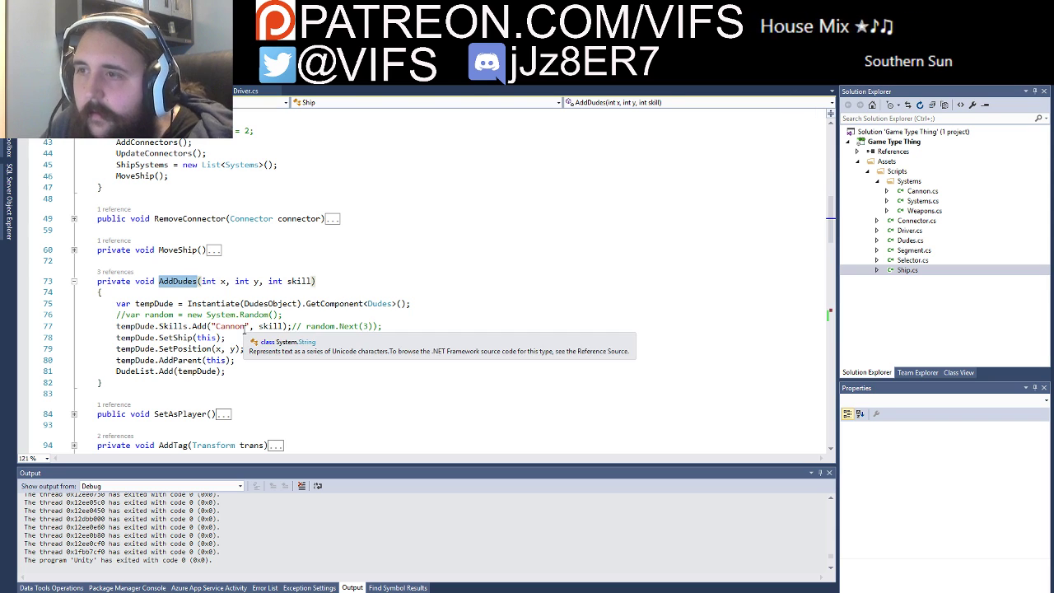
Step: Add a public string Name field to the Dudes class below MoveForPrimary
key("ctrl+minus")
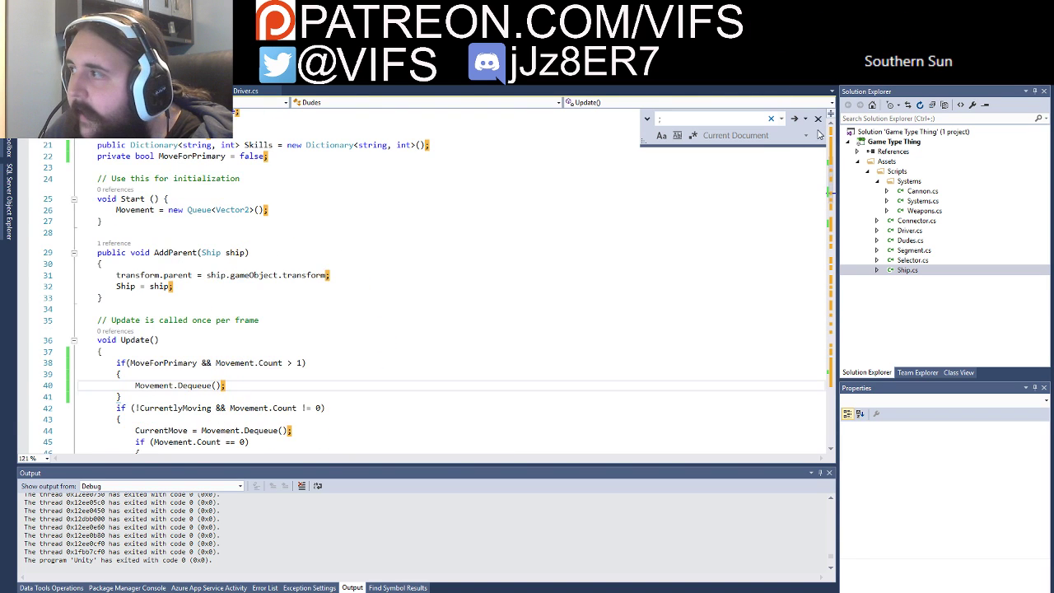
left_click(818, 120)
scroll(243, 234, "up", 6)
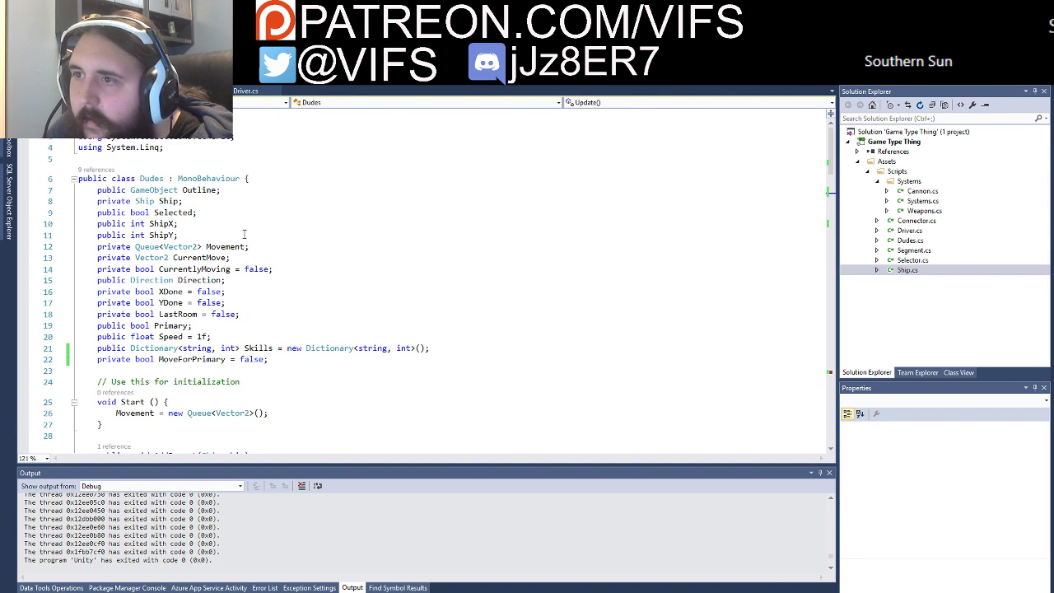
left_click(310, 361)
key("Return")
type("public")
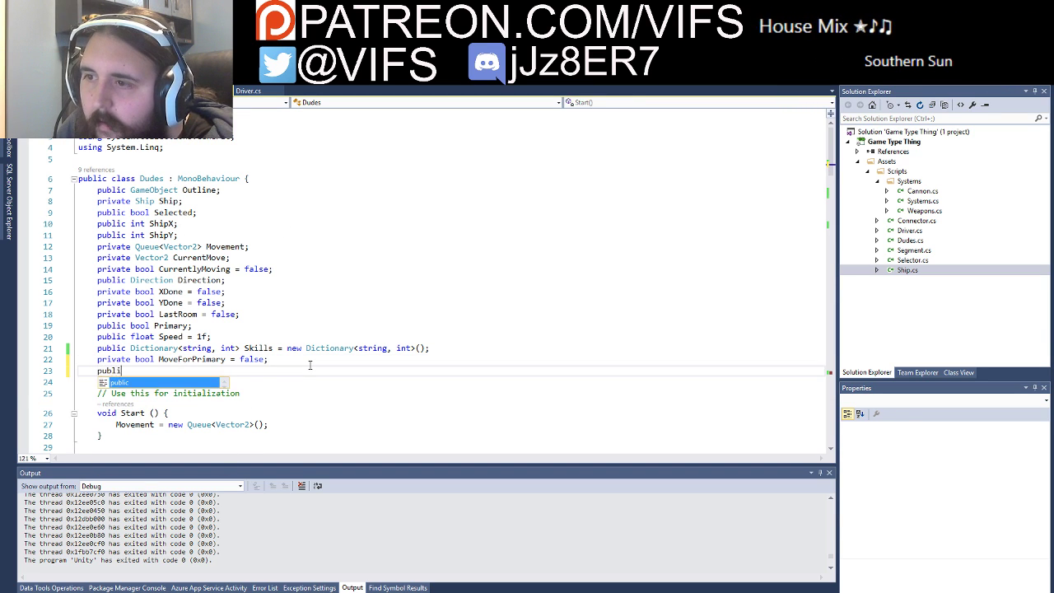
type(" string Name;")
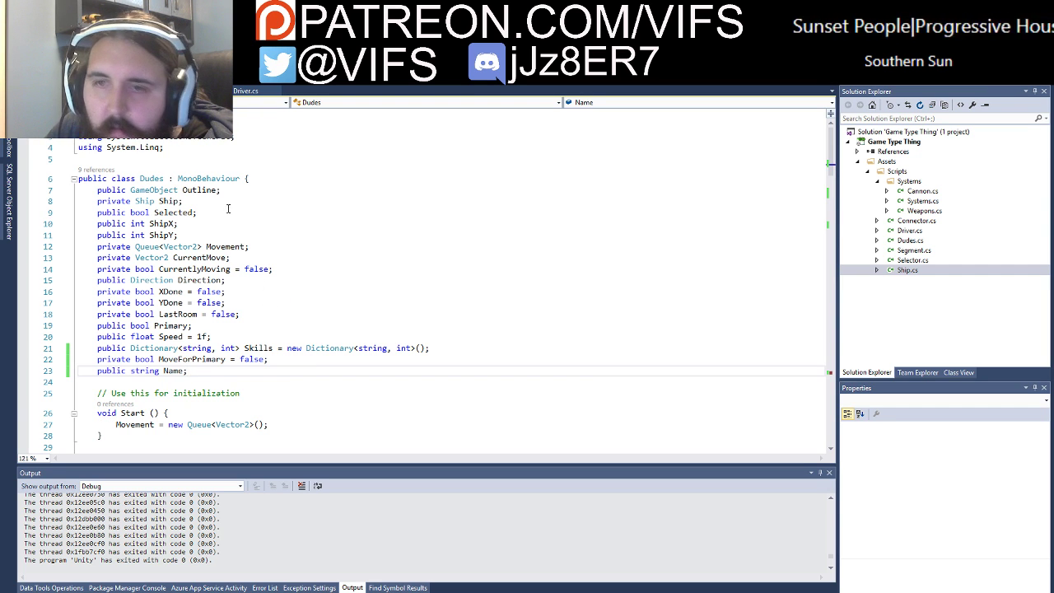
Step: Add a string name parameter to the AddDudes method
key("ctrl+minus")
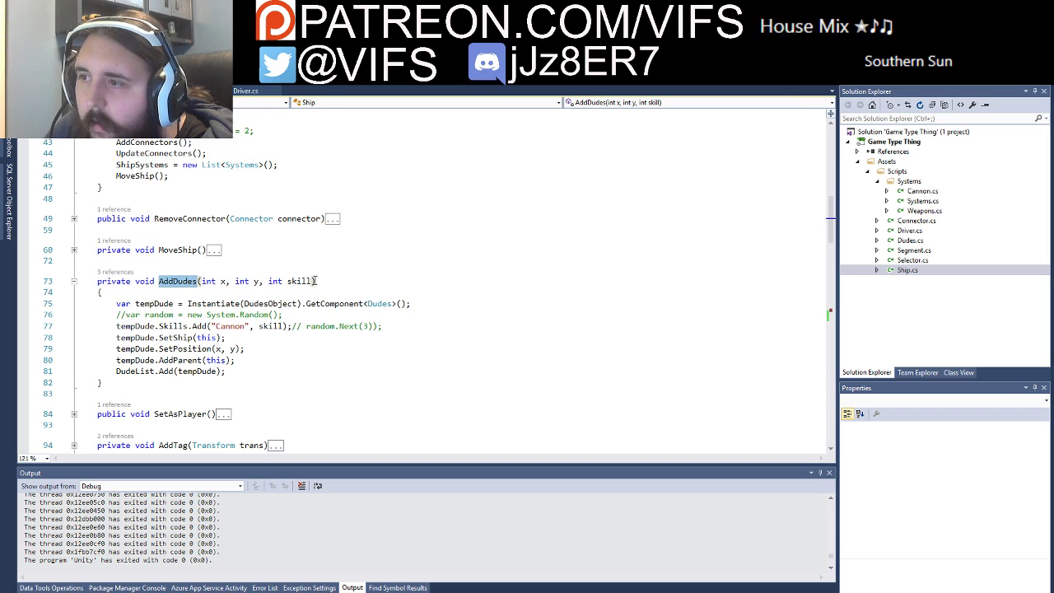
left_click(314, 281)
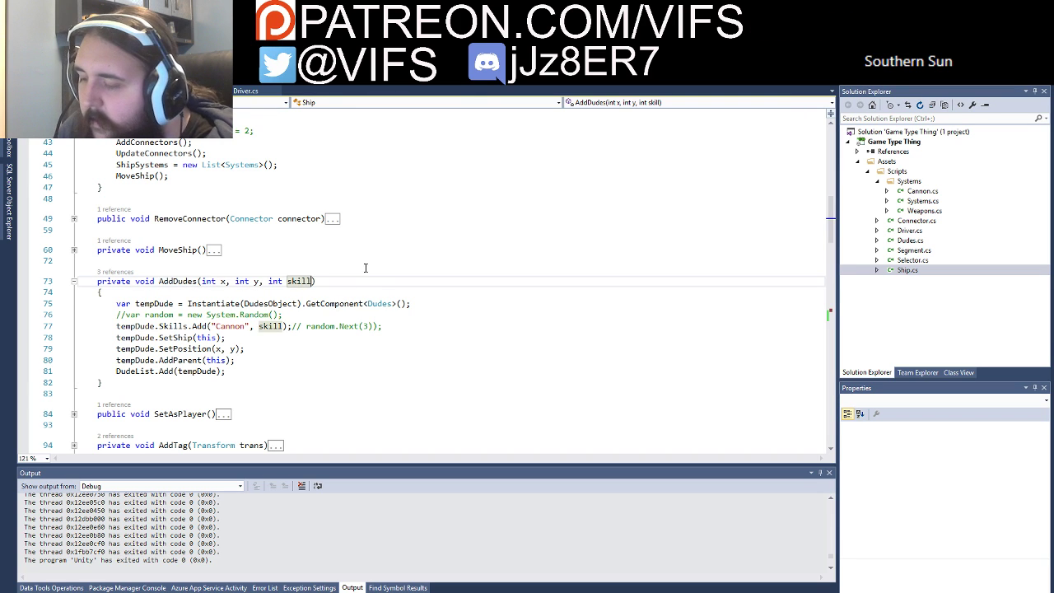
type(", string name;")
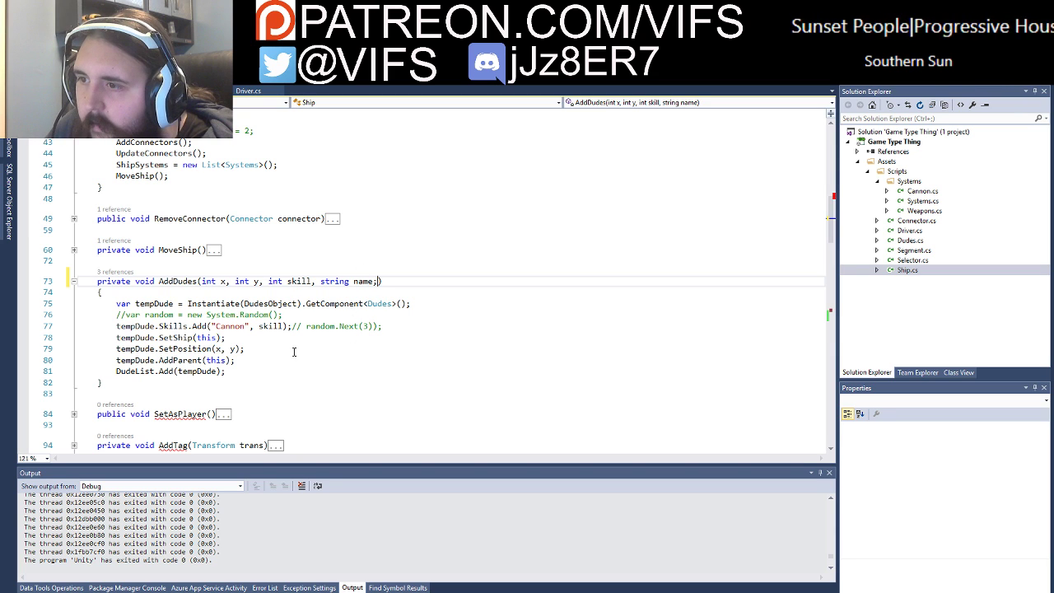
left_click(262, 349)
left_click(268, 362)
key("Return")
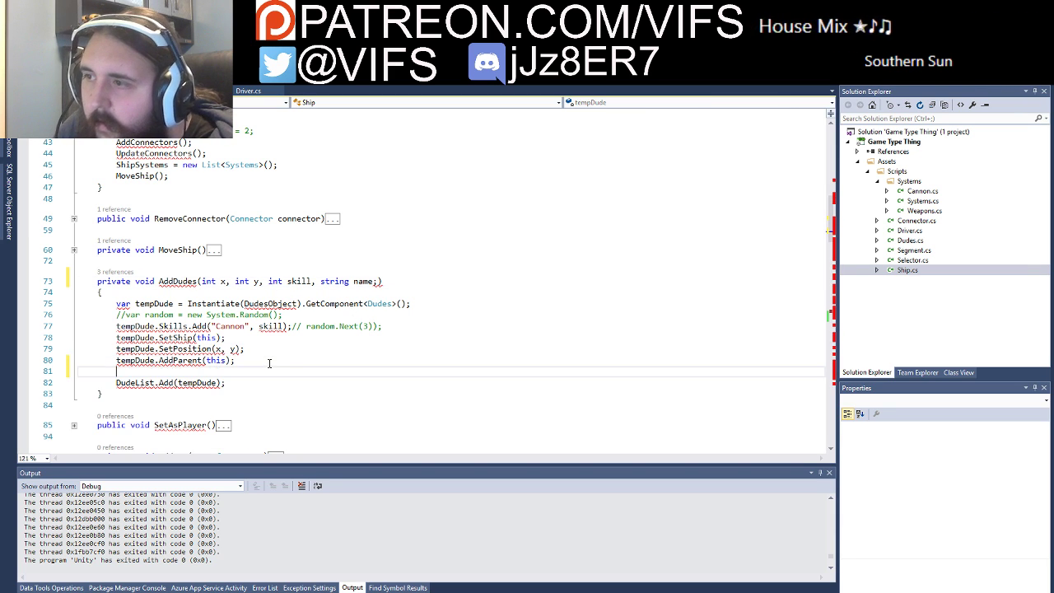
left_click(383, 282)
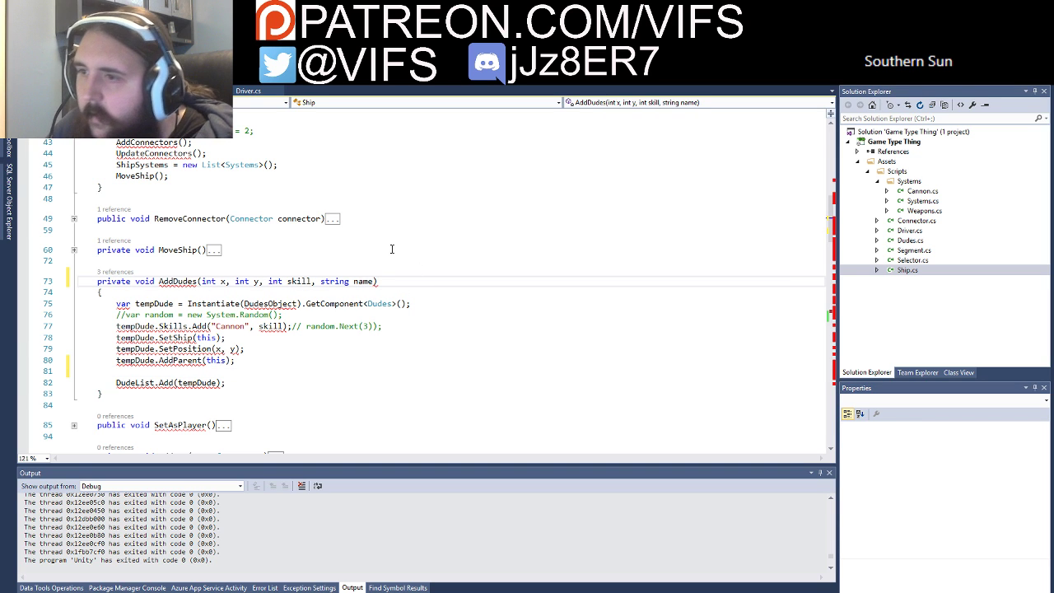
Step: Assign tempDude.Name = name after the AddParent line in AddDudes
left_click(362, 369)
type("t")
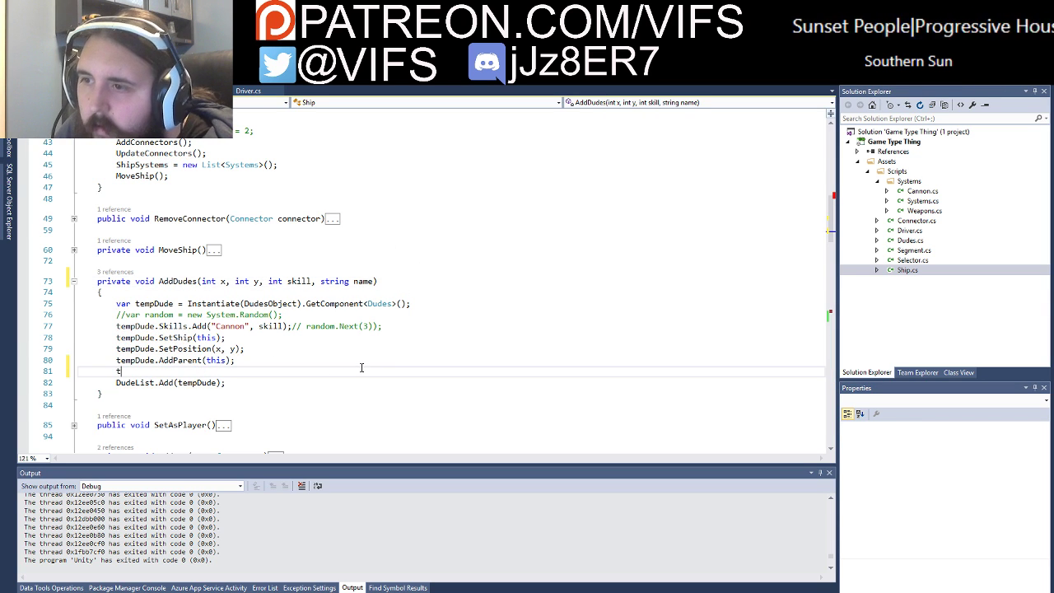
type("empd")
key("Tab")
type(".nam")
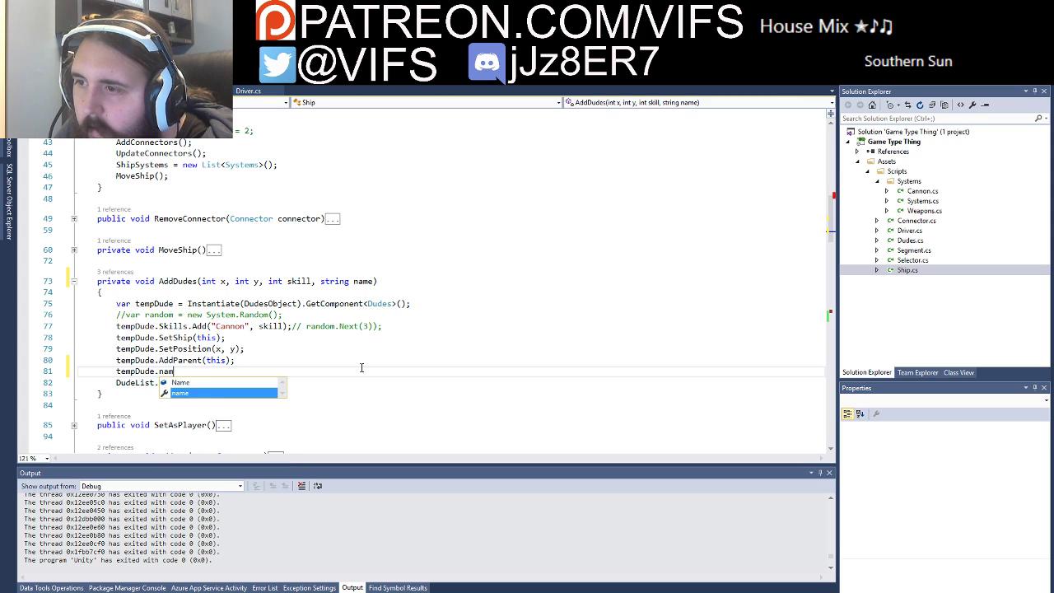
key("Tab")
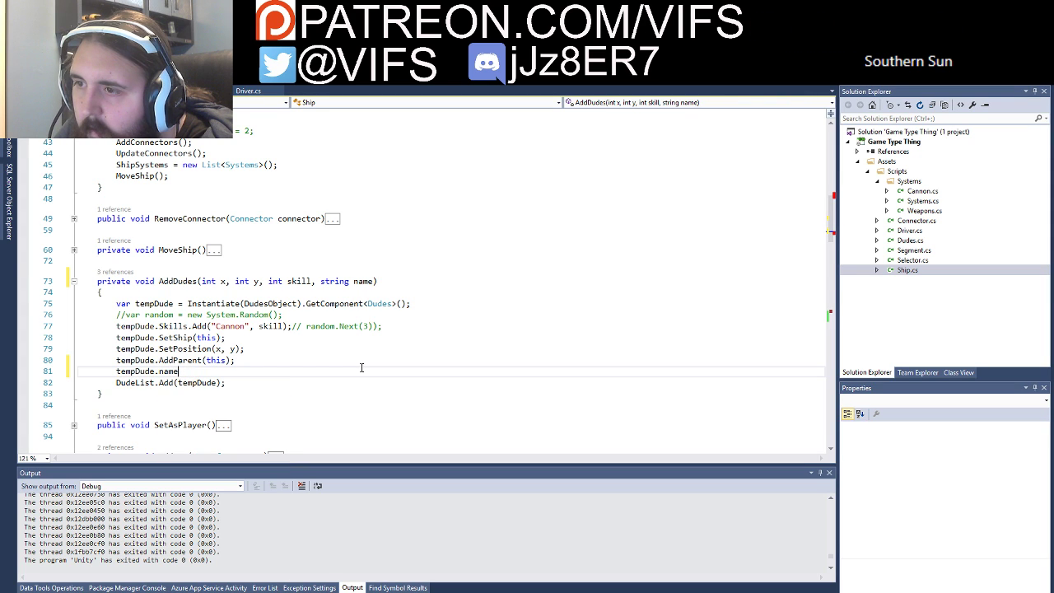
type("Name = name;")
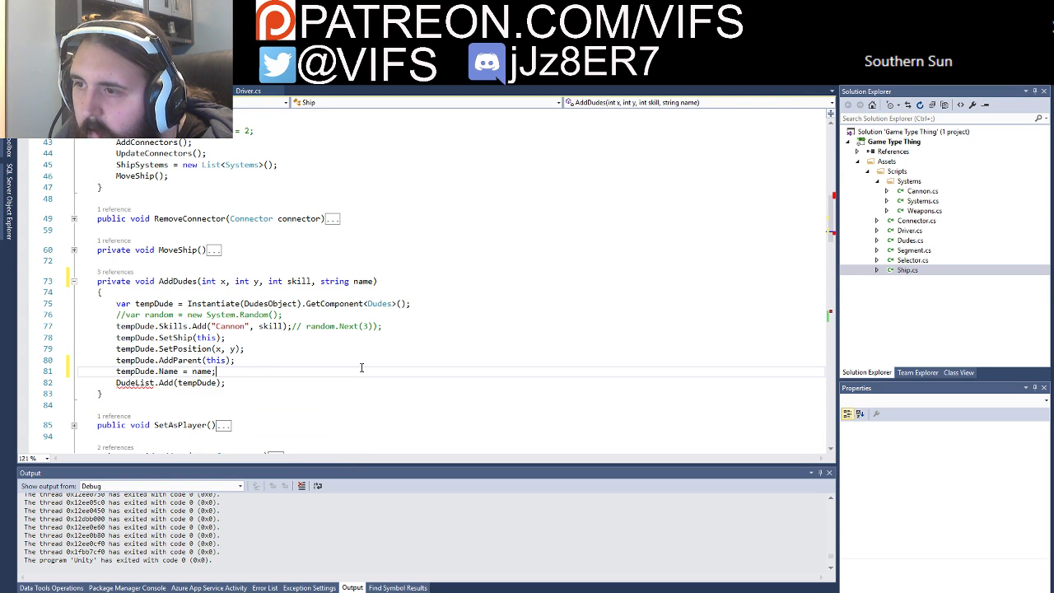
key("F12")
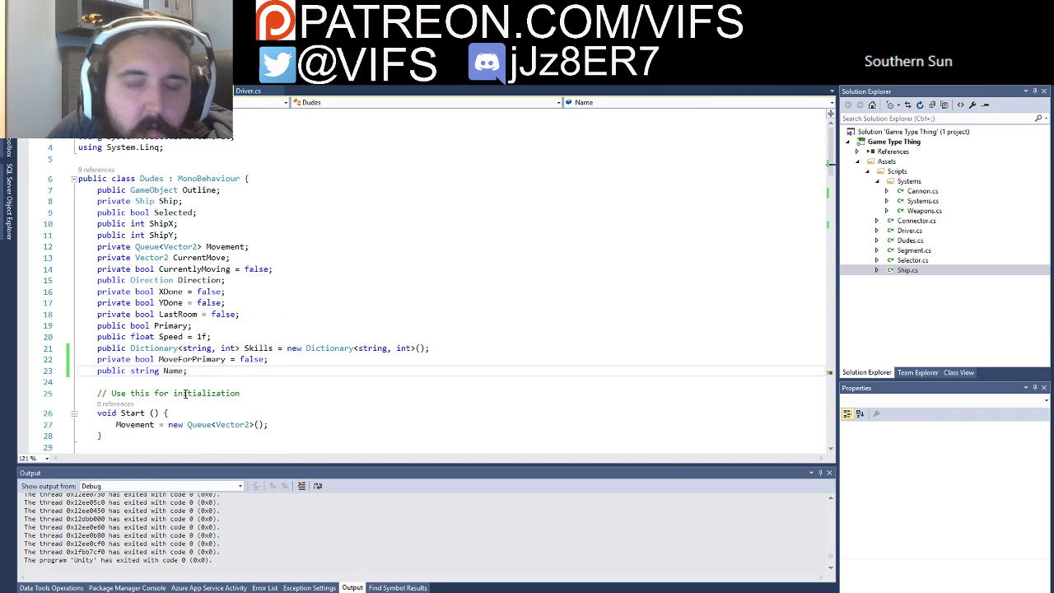
key("ctrl+minus")
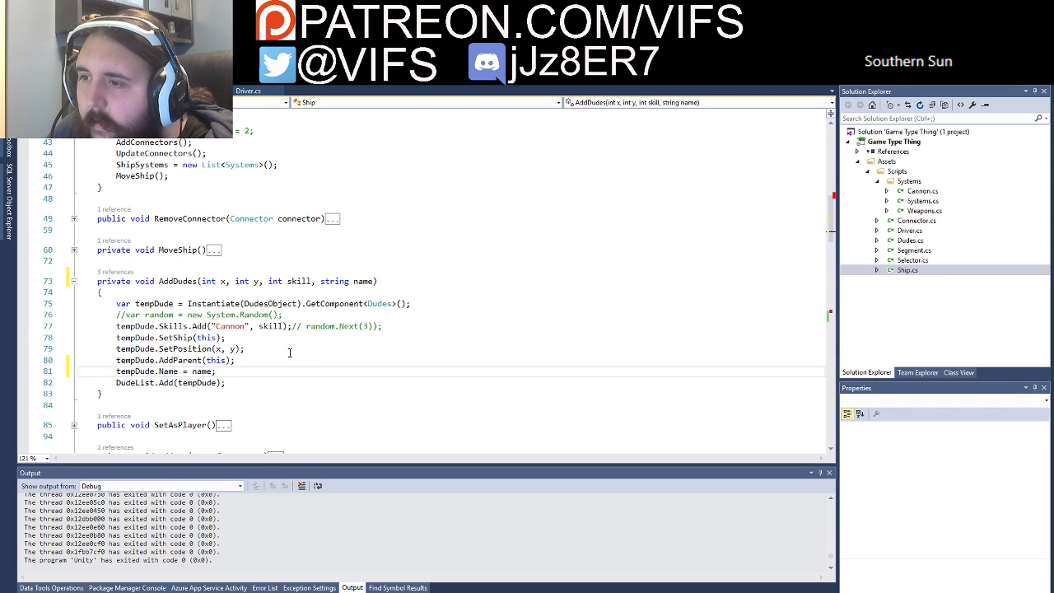
scroll(197, 247, "up", 4)
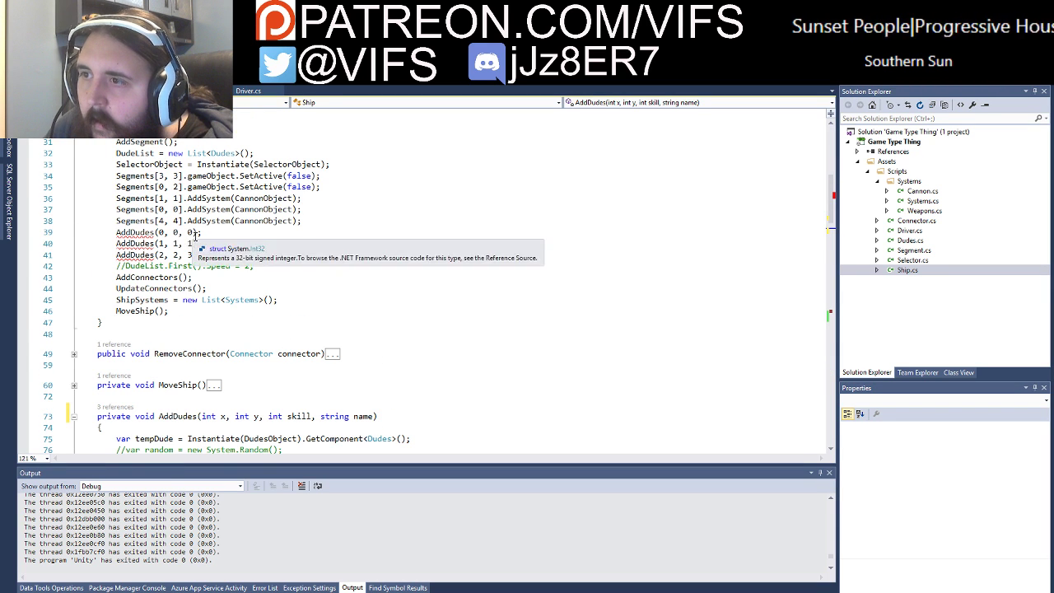
Step: Add "bob", "jim" and "jose" as name arguments to the three AddDudes calls in Awake
left_click(193, 233)
type(",")
type("\"bob\"")
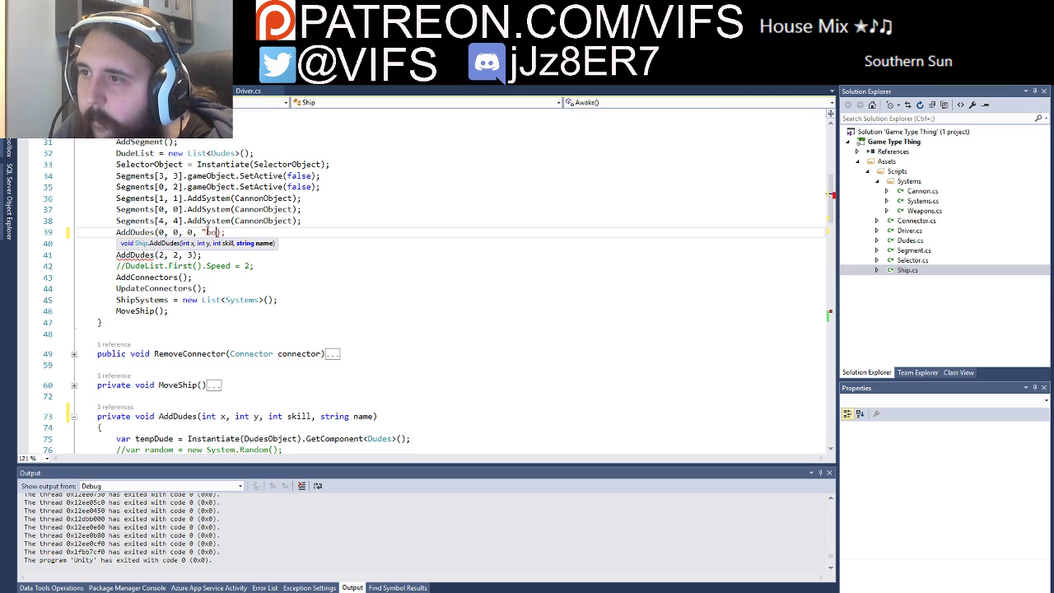
key("Down")
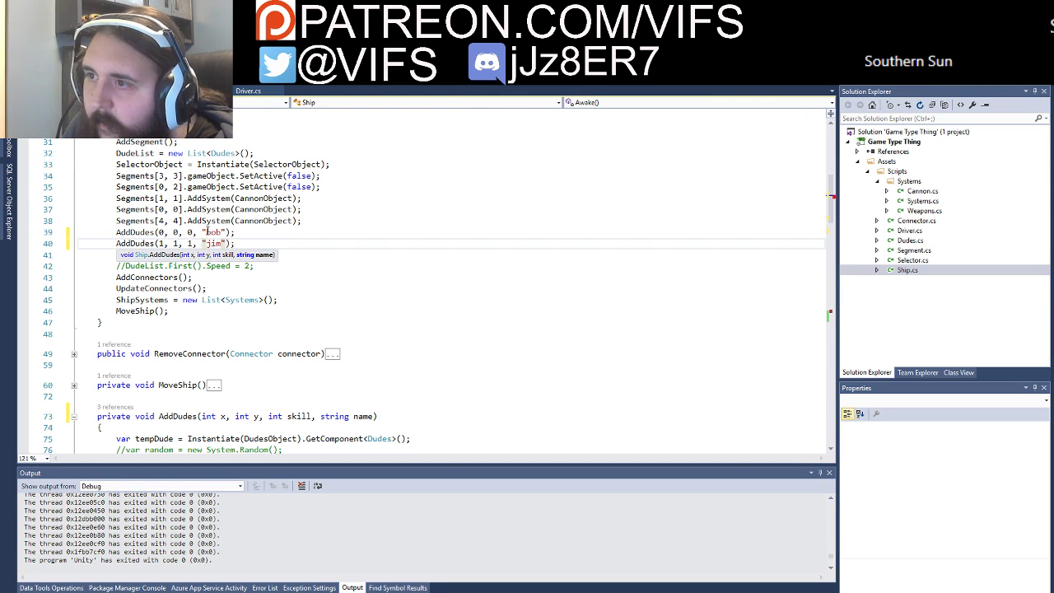
key("Down")
type("\"")
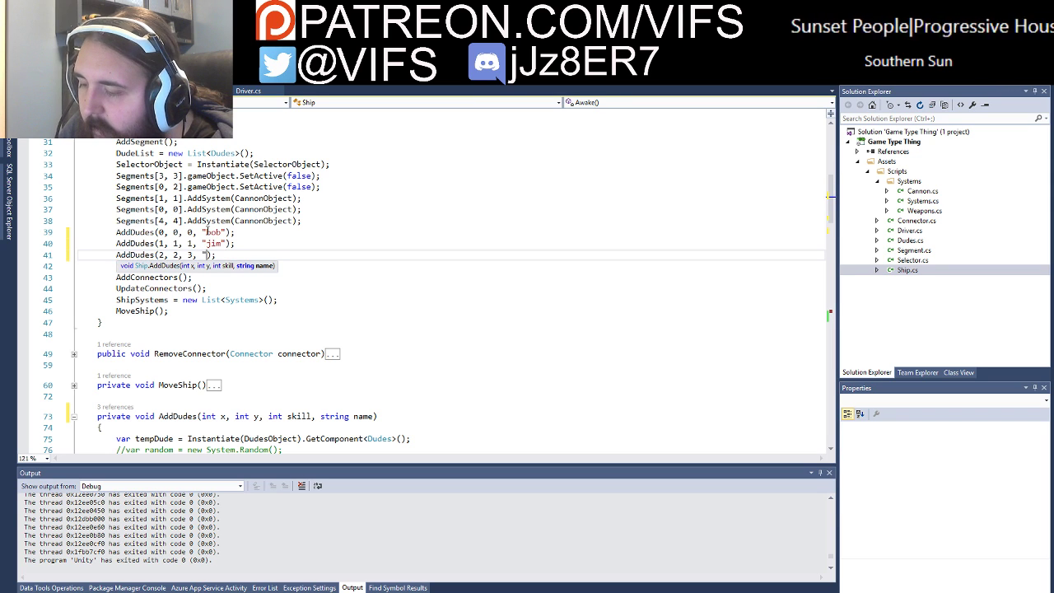
type("jose")
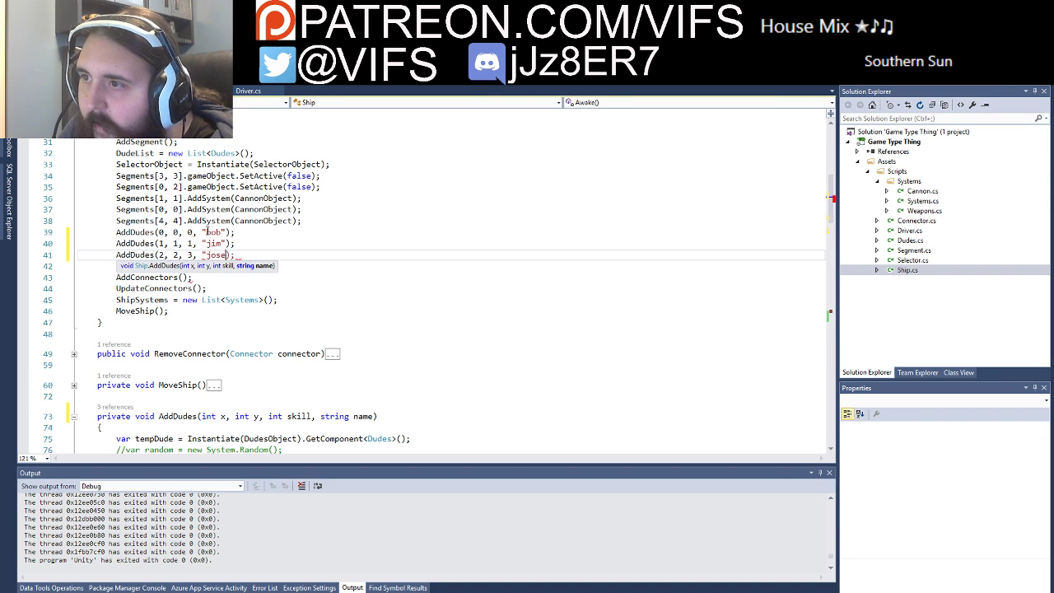
left_click(414, 210)
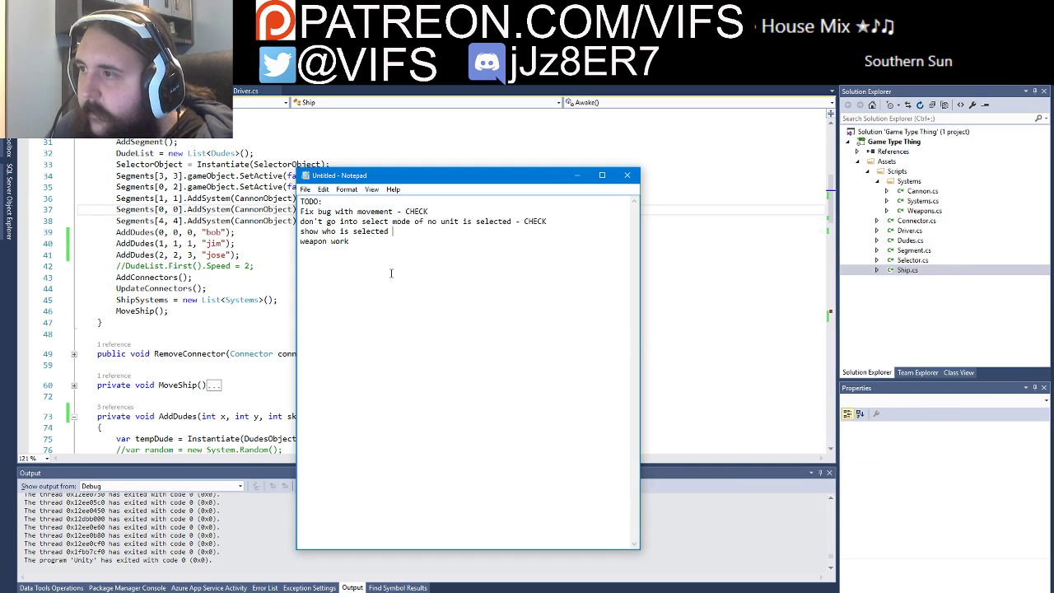
Step: Switch to Unity and run the ShipCombat scene in play mode to test the named dudes
key("alt+Tab")
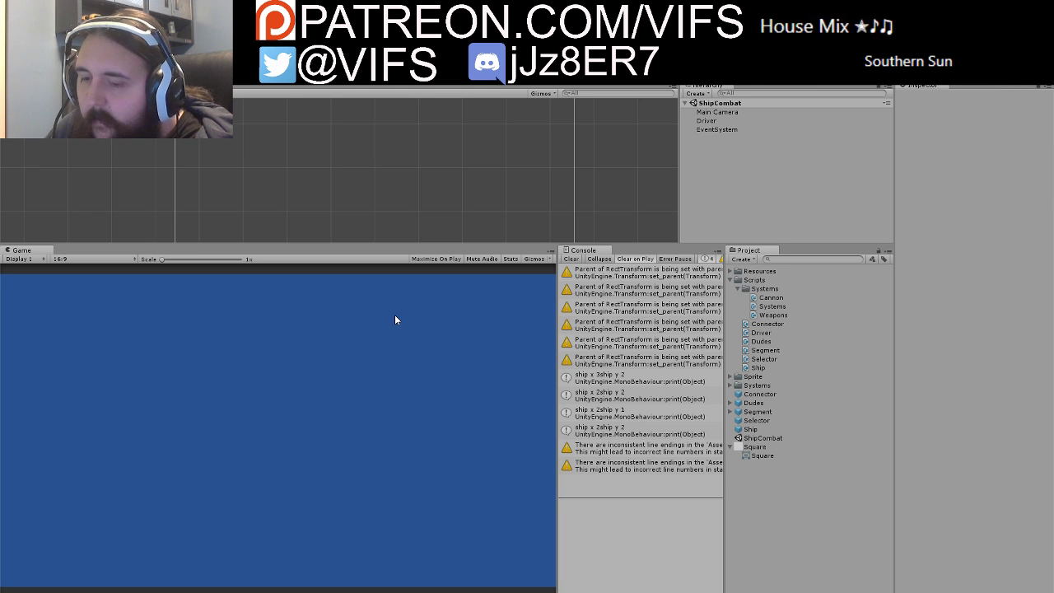
key("ctrl+p")
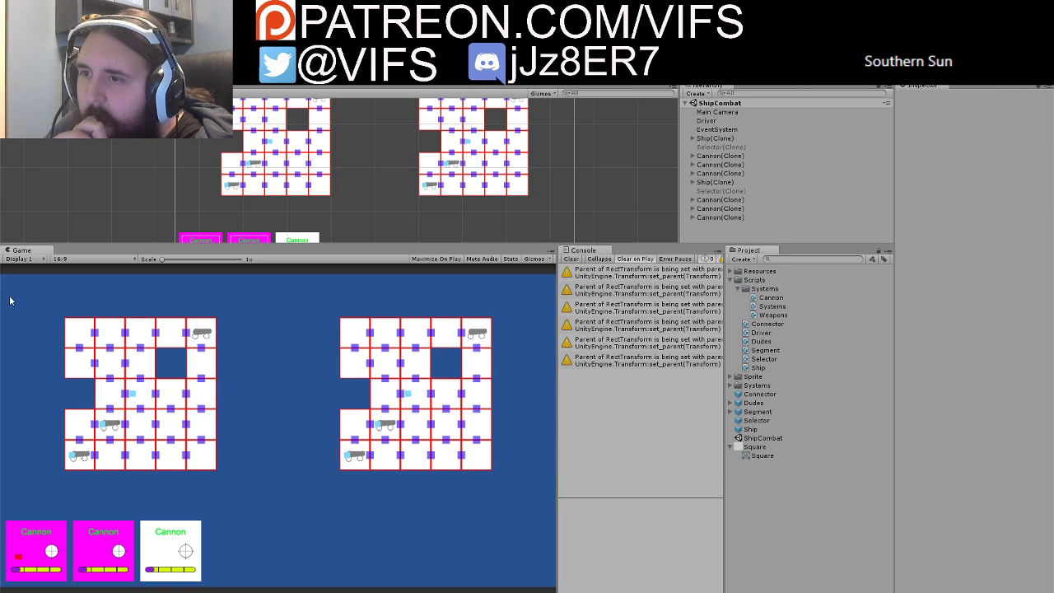
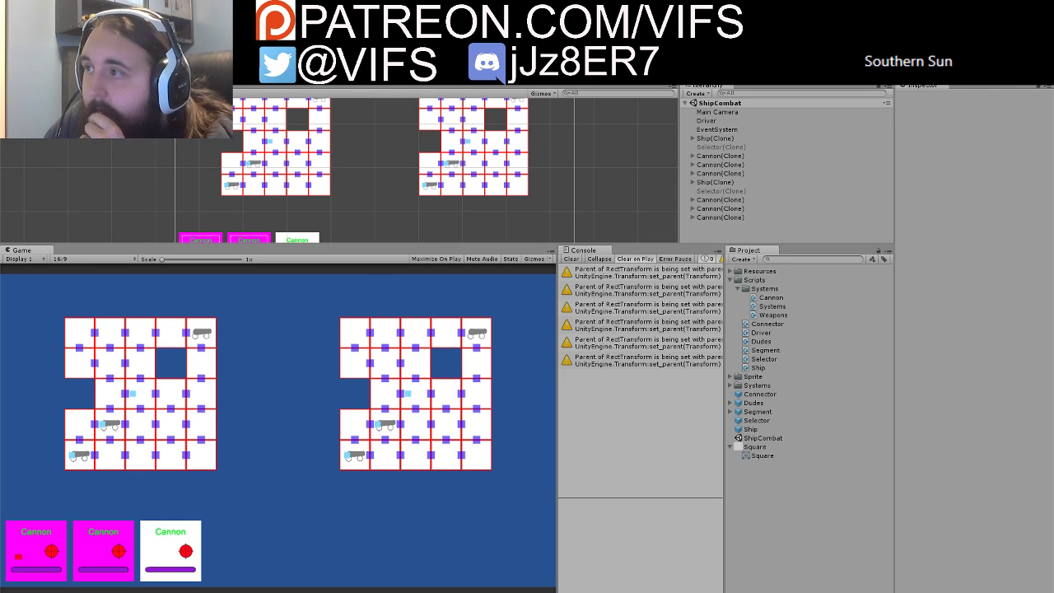
Step: Exit Play mode and bring Visual Studio to the front
key("ctrl+p")
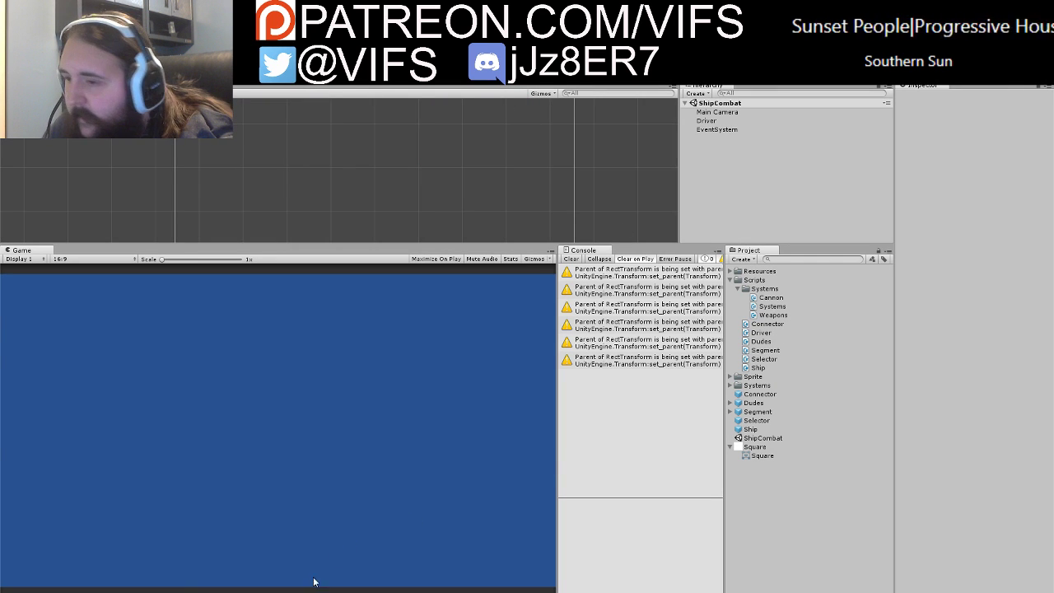
key("alt+Tab")
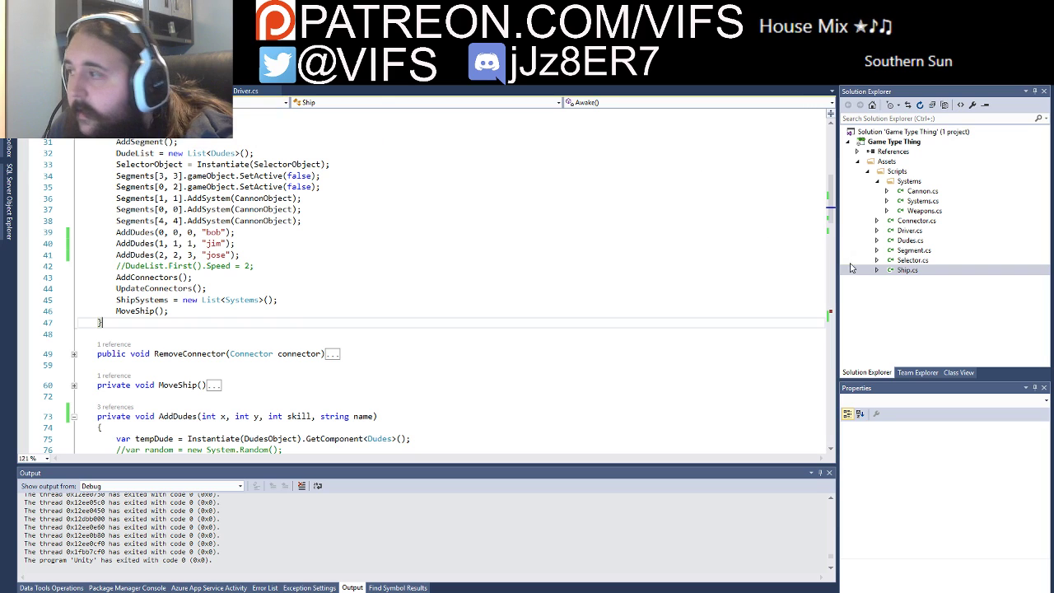
Step: Open Systems.cs and Weapons.cs, read through AddUI and WeaponDisplay, then return to Unity
double_click(921, 201)
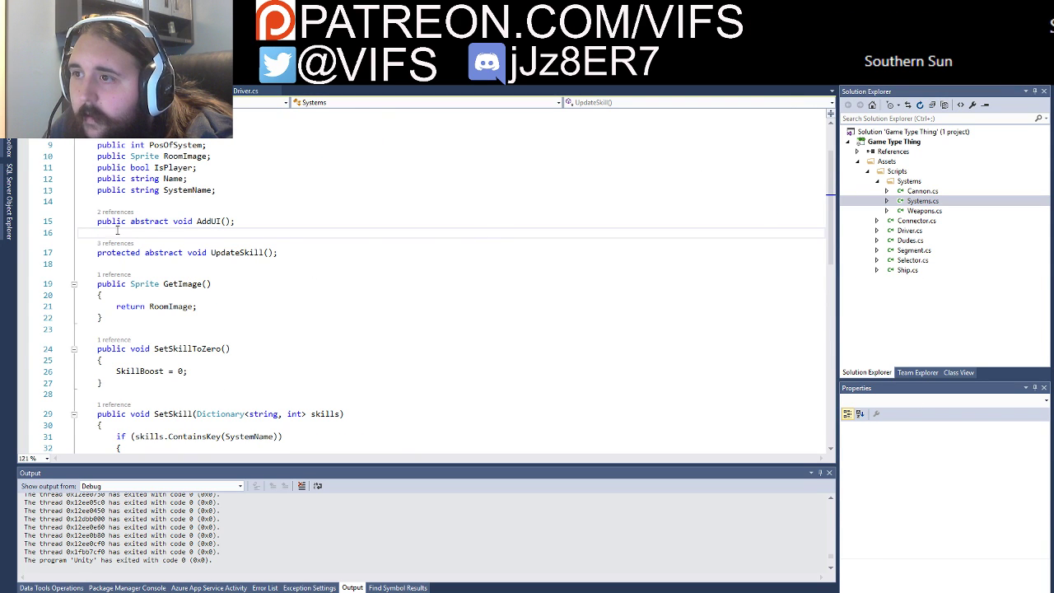
double_click(922, 211)
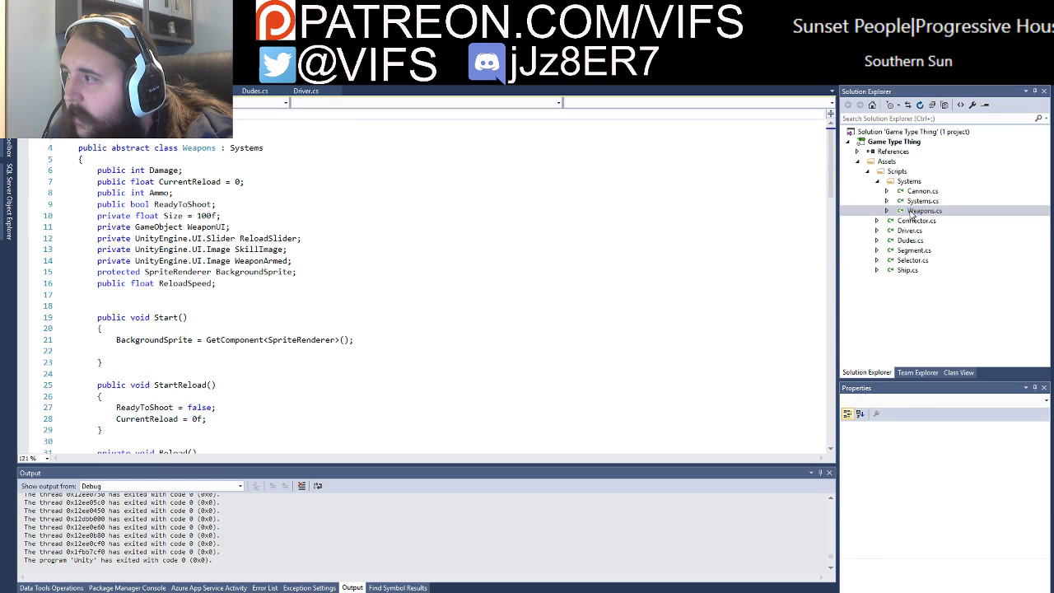
scroll(334, 247, "down", 6)
scroll(332, 263, "down", 4)
scroll(330, 280, "down", 5)
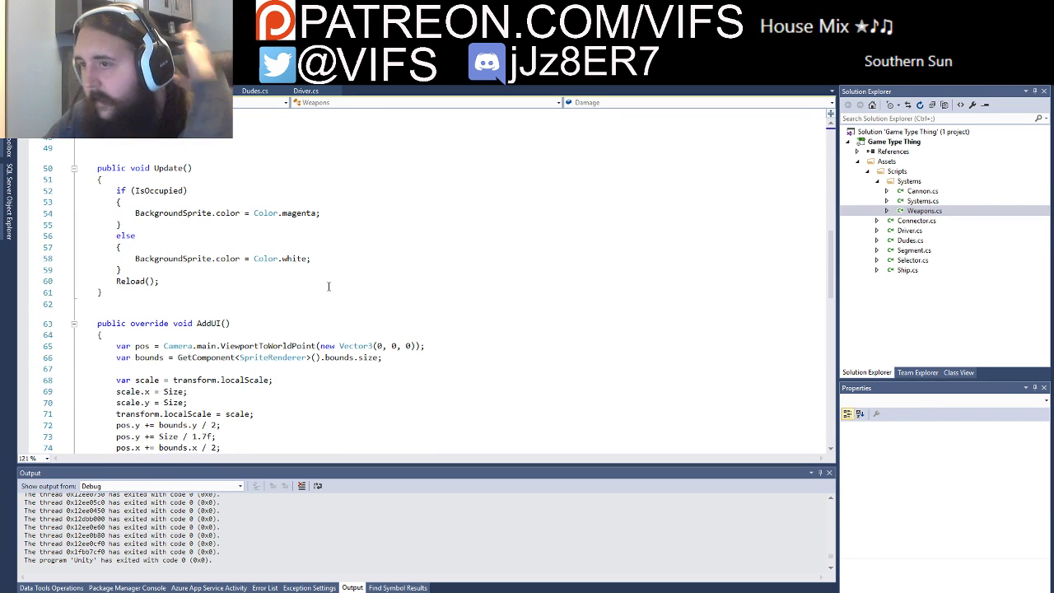
scroll(328, 288, "down", 4)
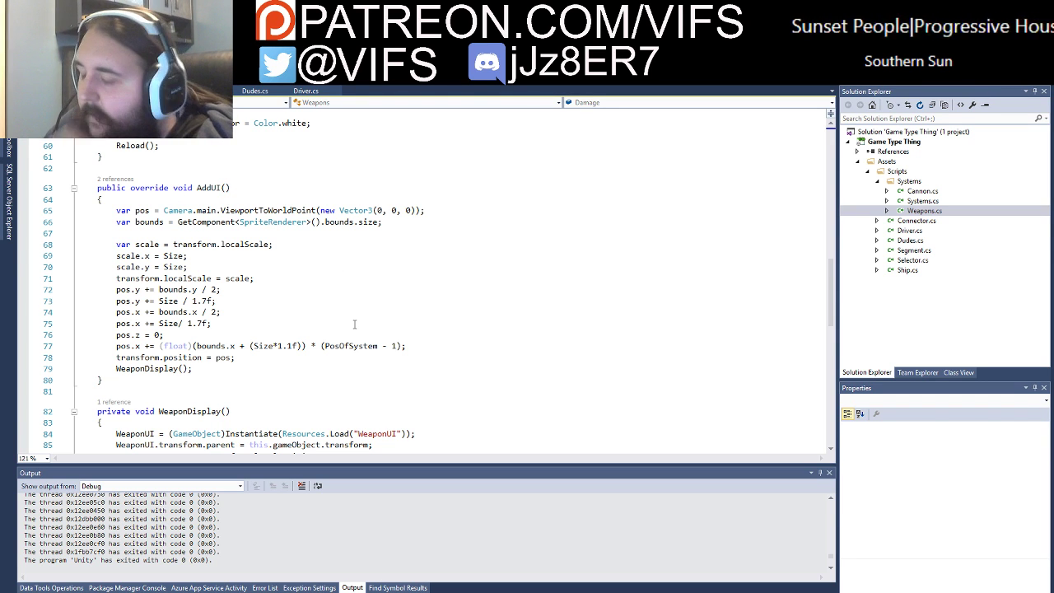
key("alt+Tab")
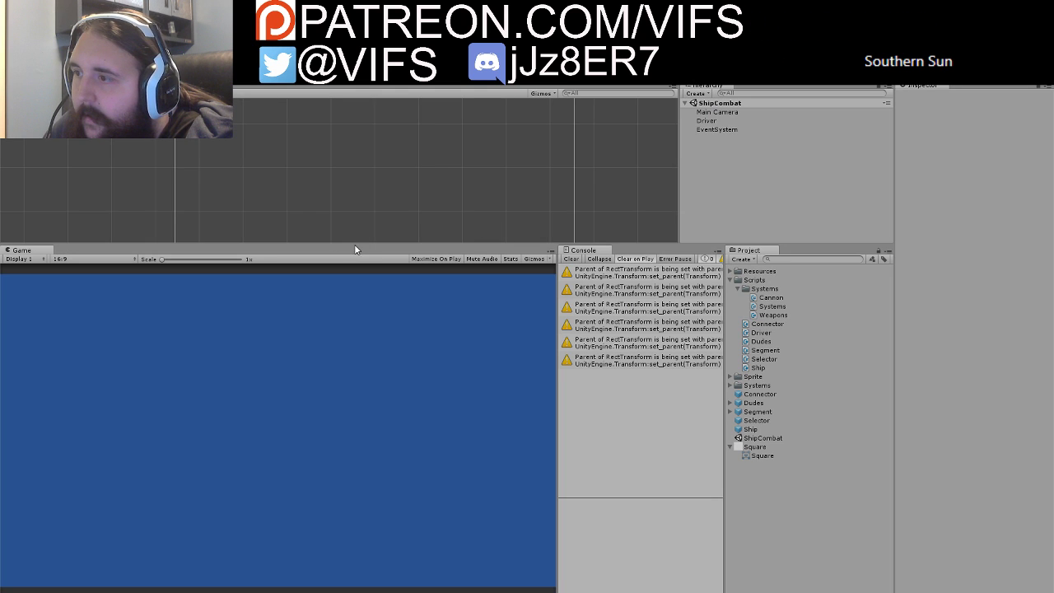
Step: Enlarge the Scene view, inspect Cannon(Clone) and its expanded WeaponUI(Clone) card, then exit Play mode
left_click_drag(363, 242, 366, 339)
left_click(176, 320)
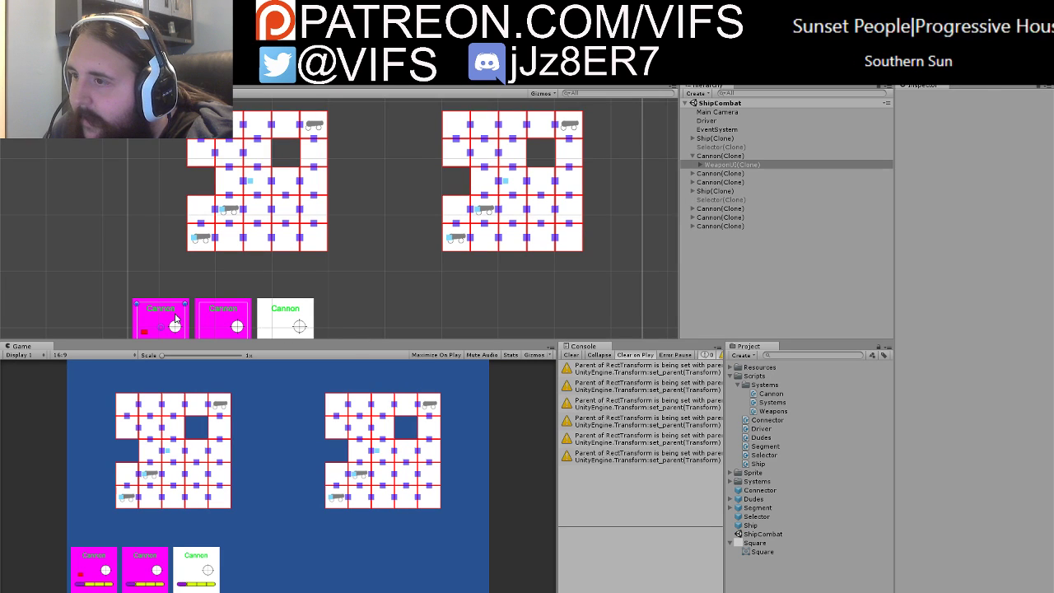
left_click(718, 156)
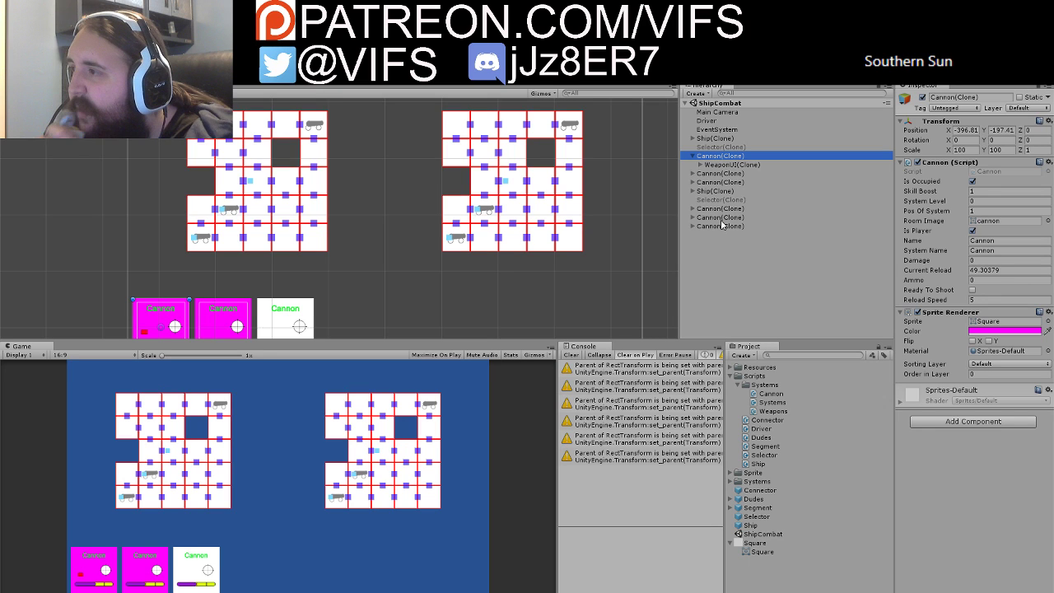
left_click(716, 165)
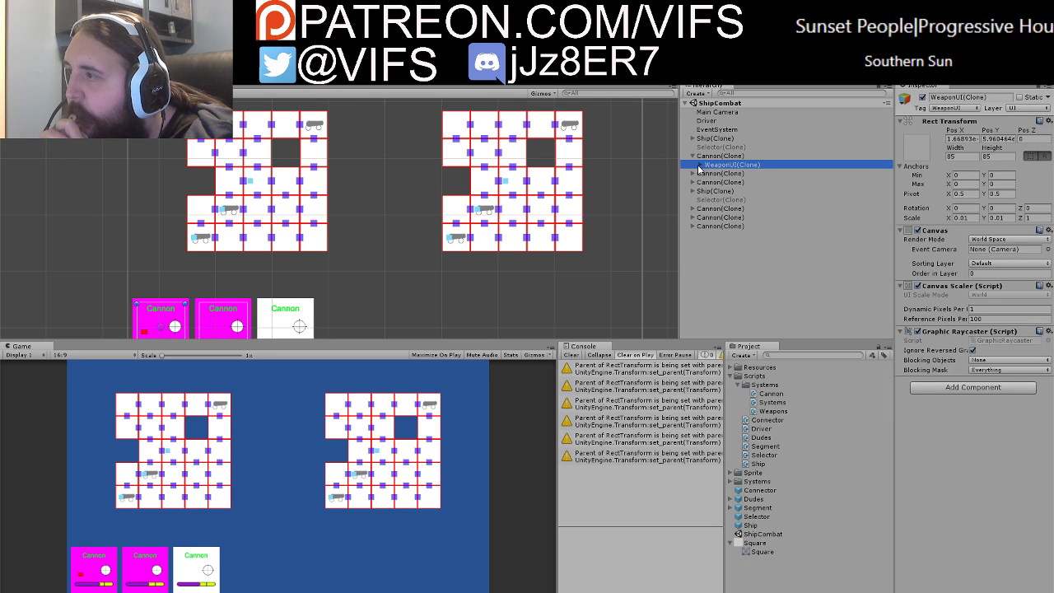
left_click(700, 165)
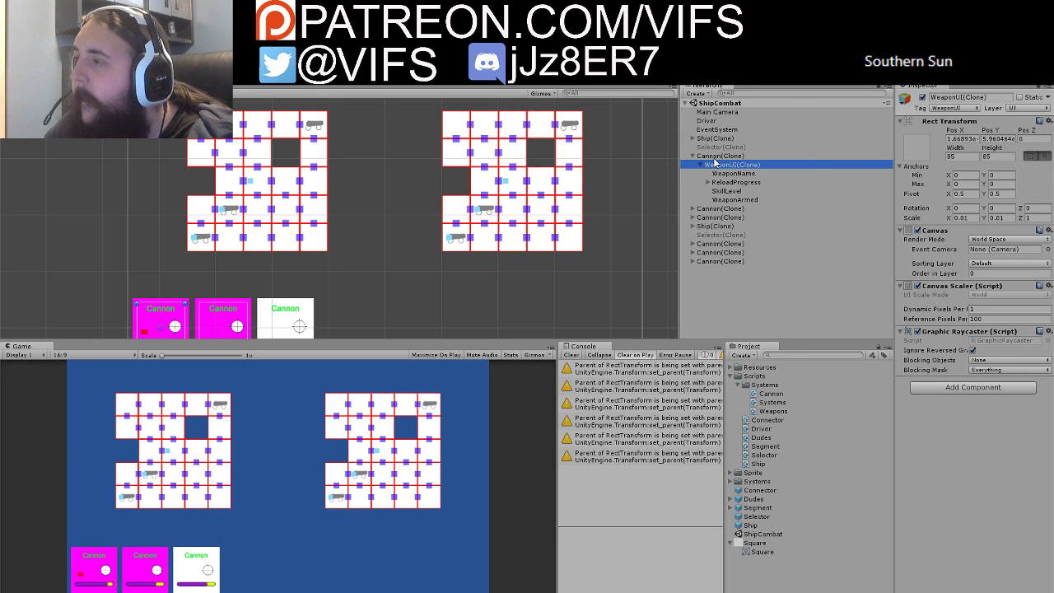
left_click(716, 158)
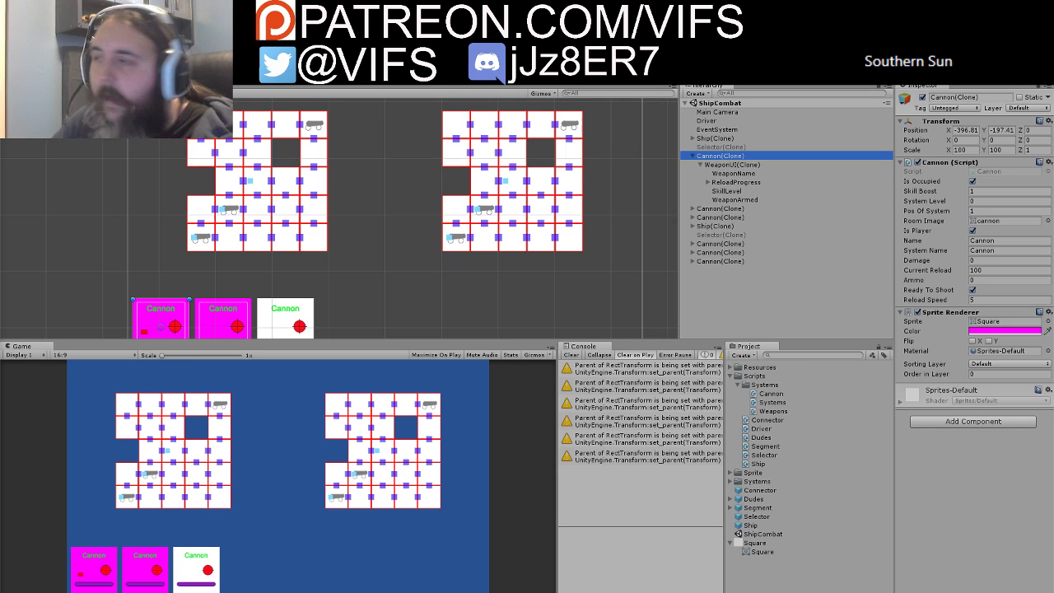
left_click(732, 166)
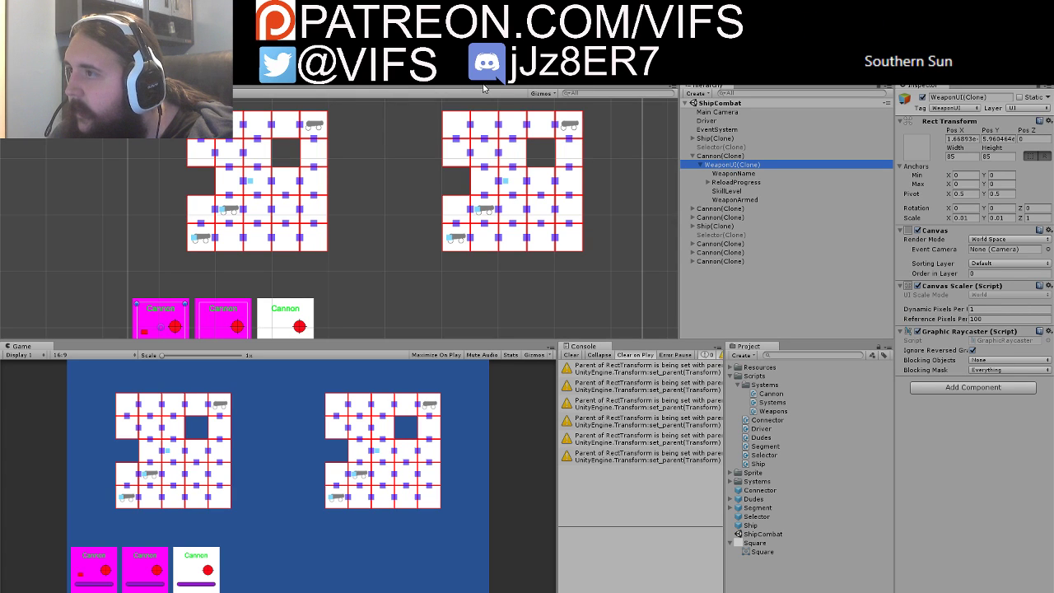
key("ctrl+p")
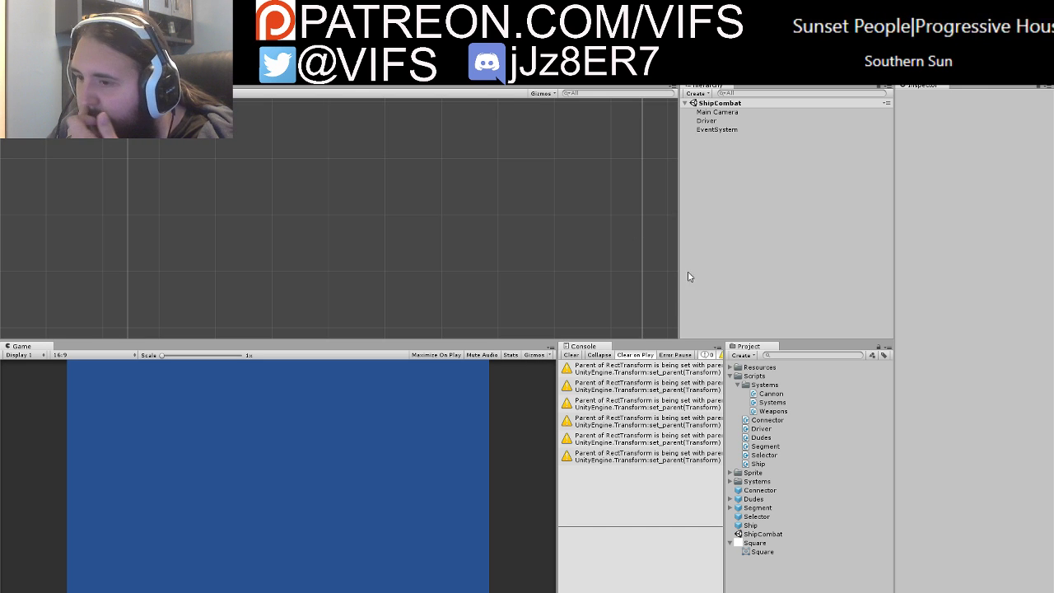
key("alt+Tab")
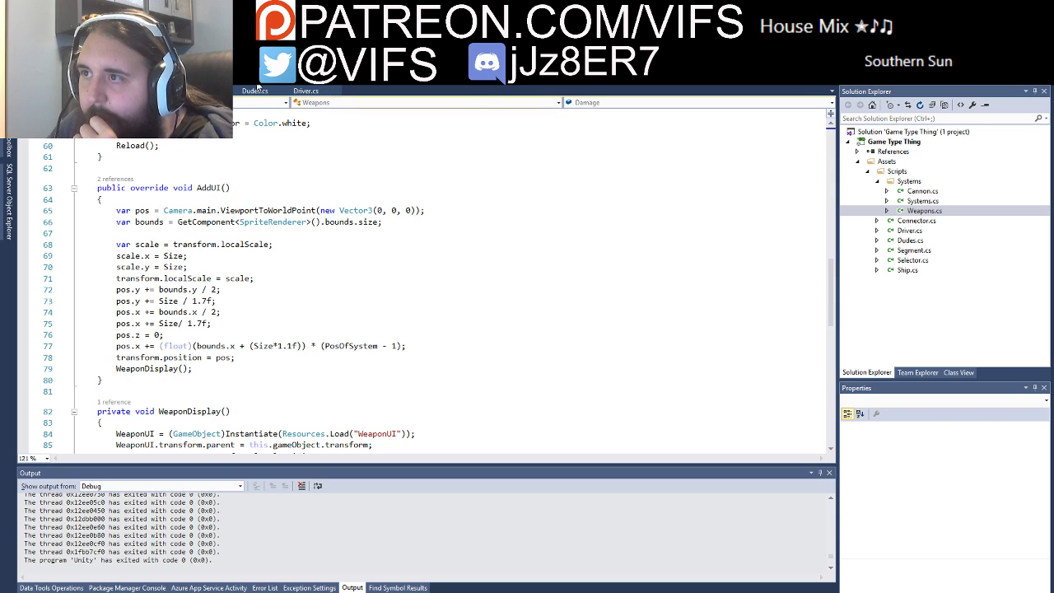
left_click(255, 91)
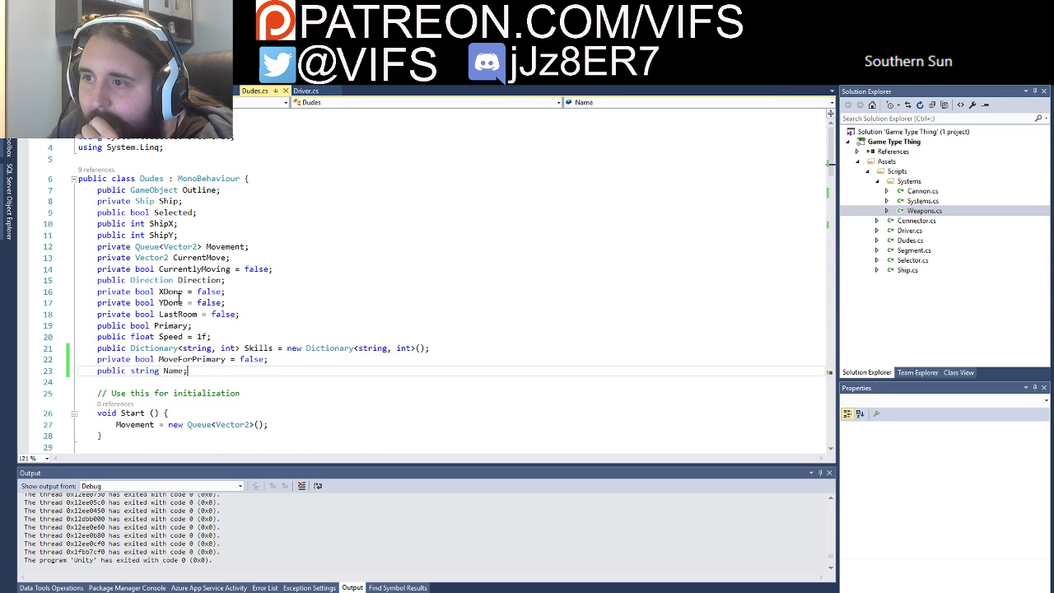
left_click_drag(79, 189, 264, 384)
left_click(270, 383)
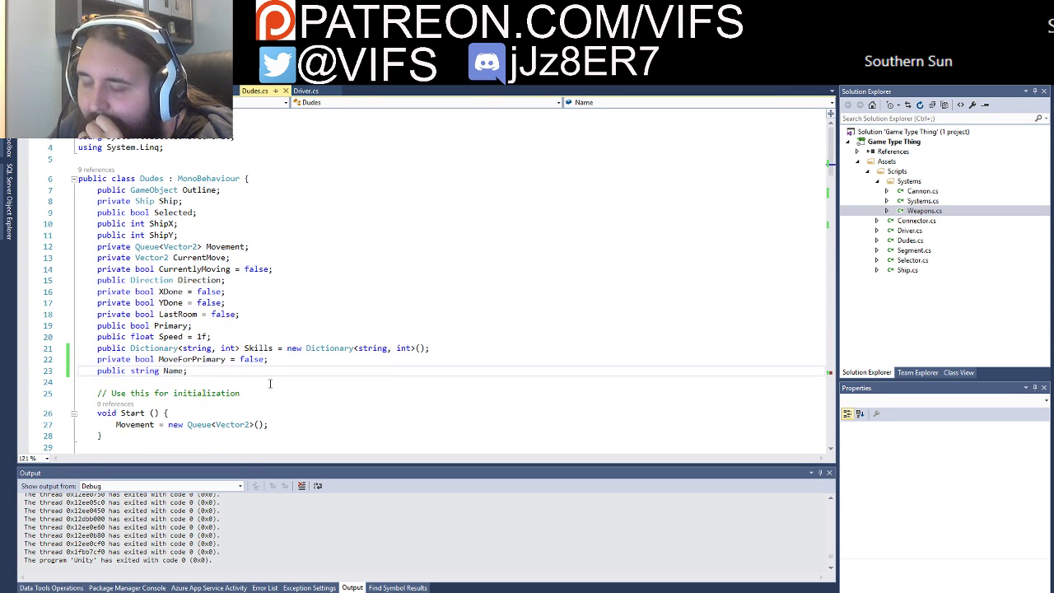
key("alt+Tab")
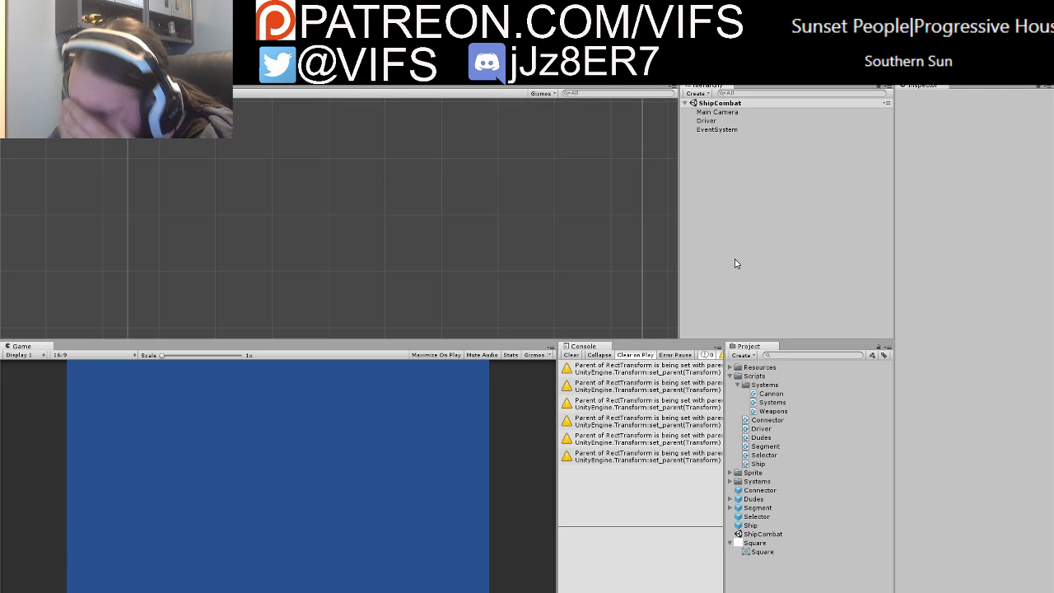
Step: Add and then undo a test Cannon prefab instance, then collapse Systems and expand Resources
right_click(712, 152)
mouse_move(743, 265)
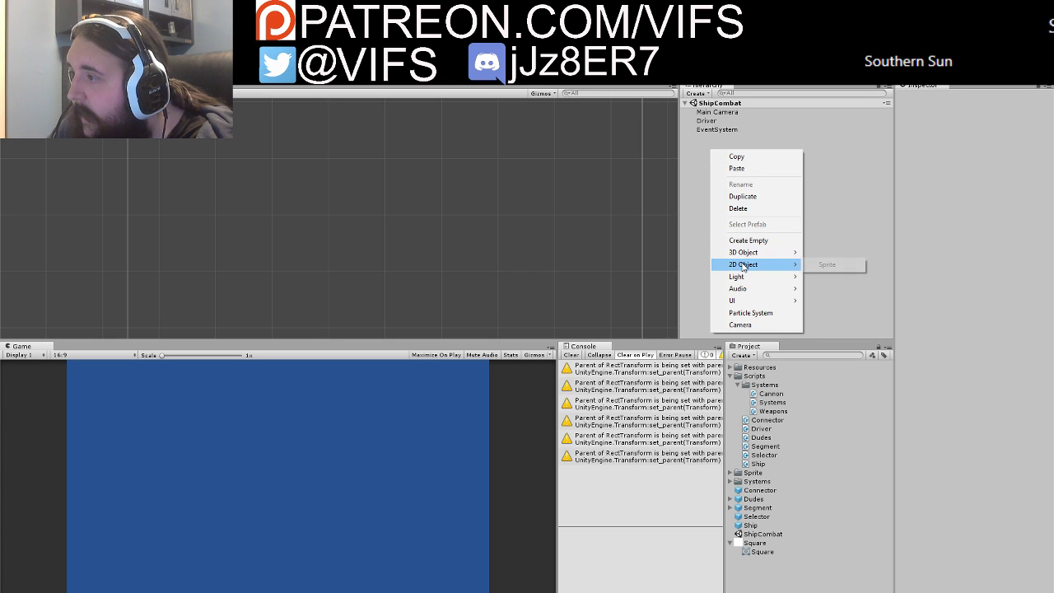
mouse_move(733, 300)
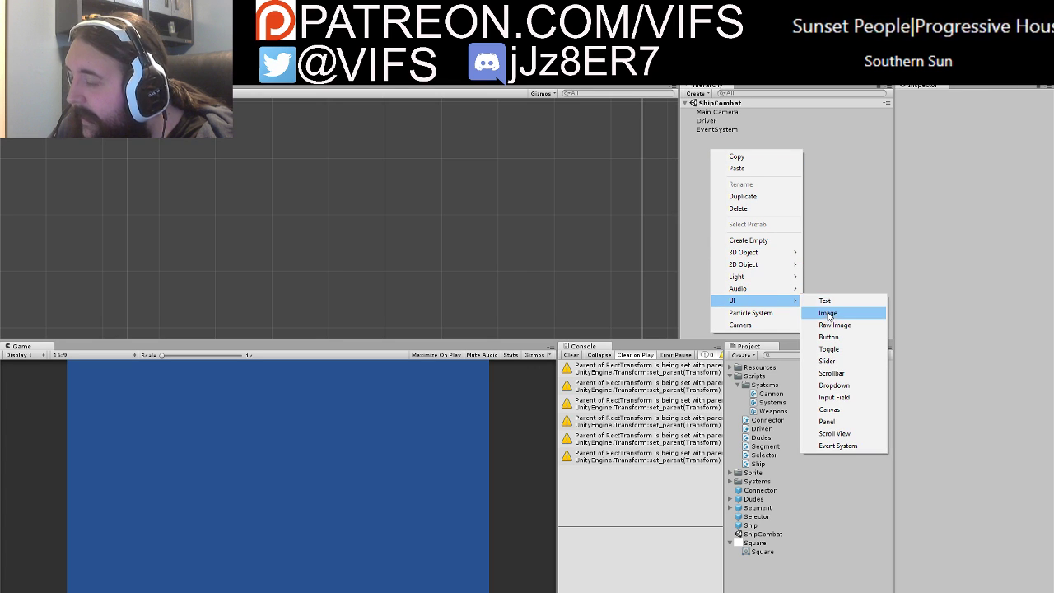
key("Escape")
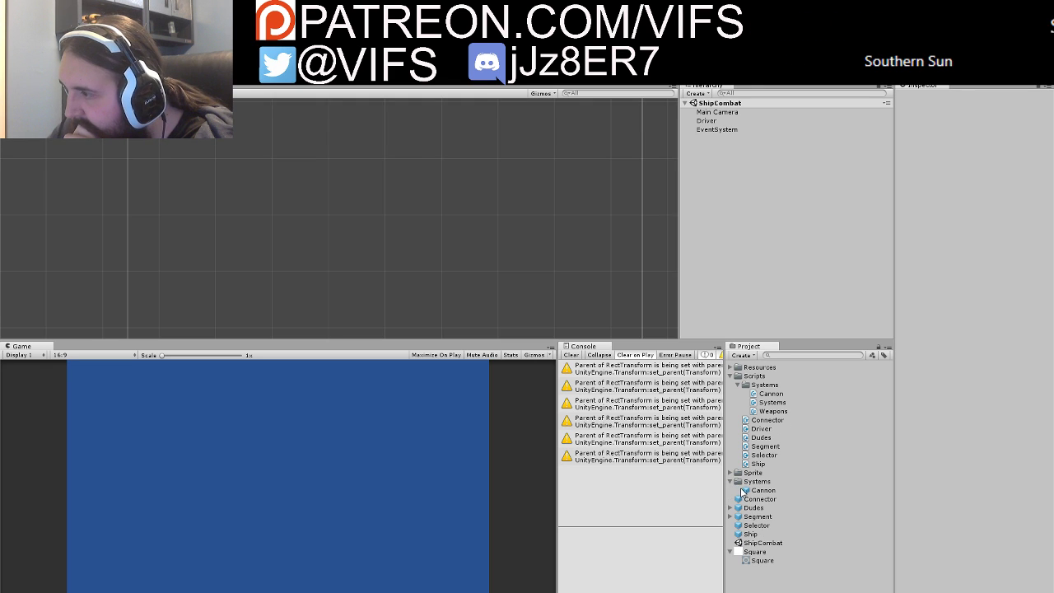
left_click_drag(743, 491, 701, 143)
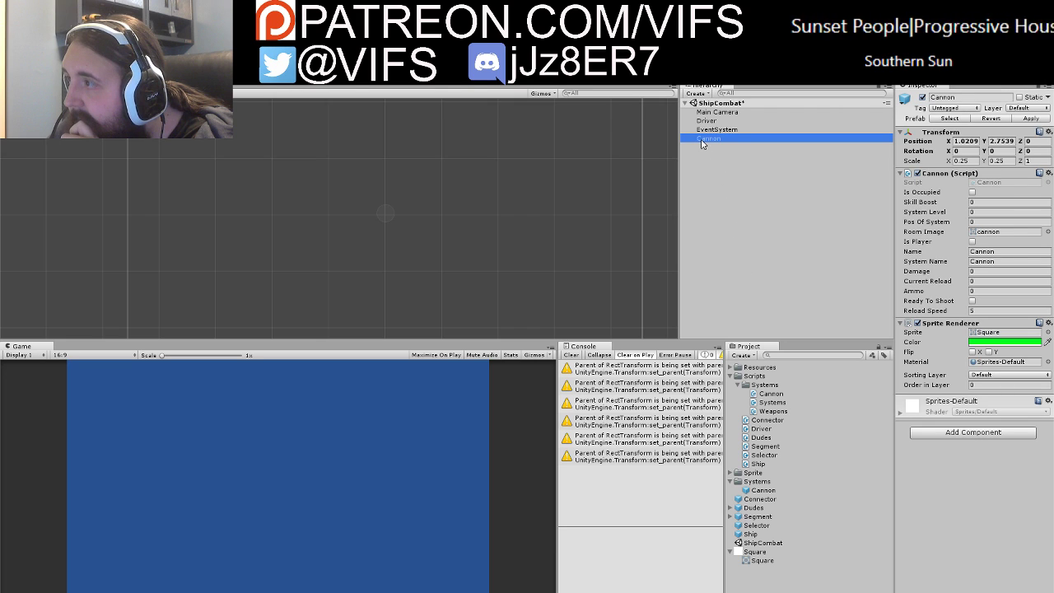
left_click(702, 140)
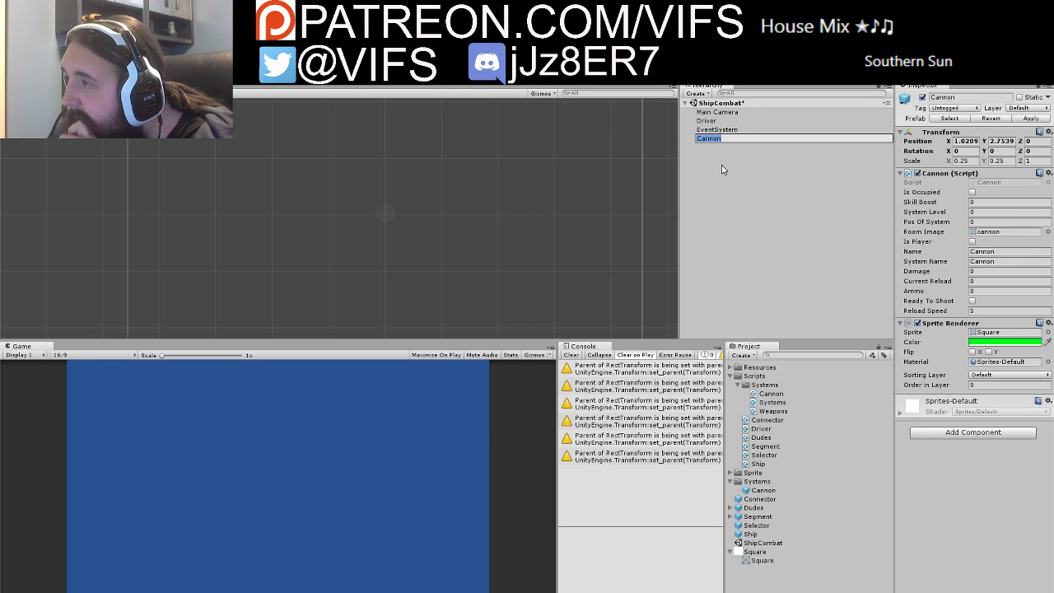
key("ctrl+z")
key("ctrl+y")
key("ctrl+z")
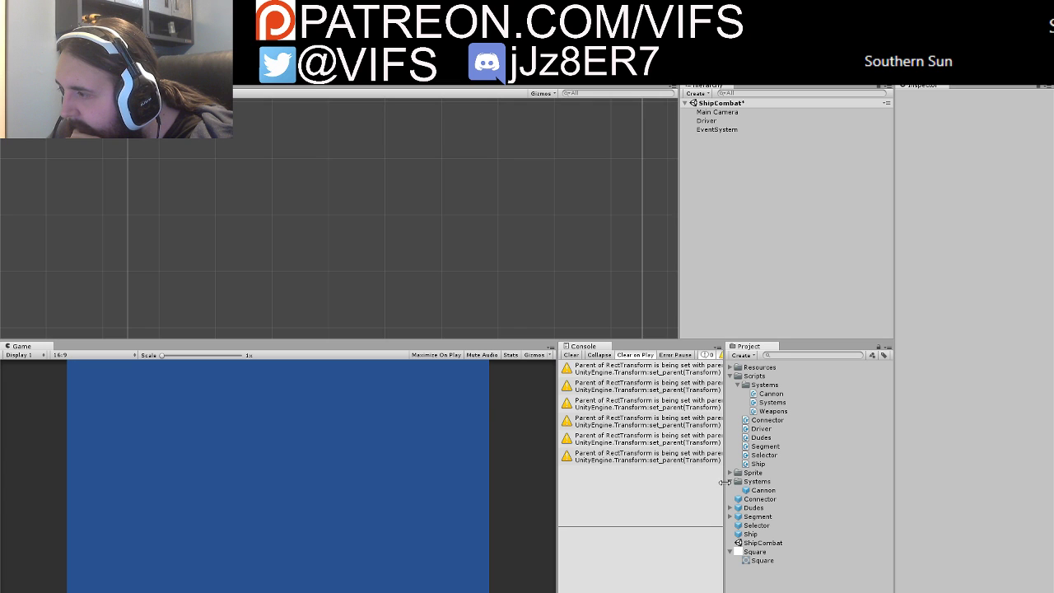
left_click(729, 482)
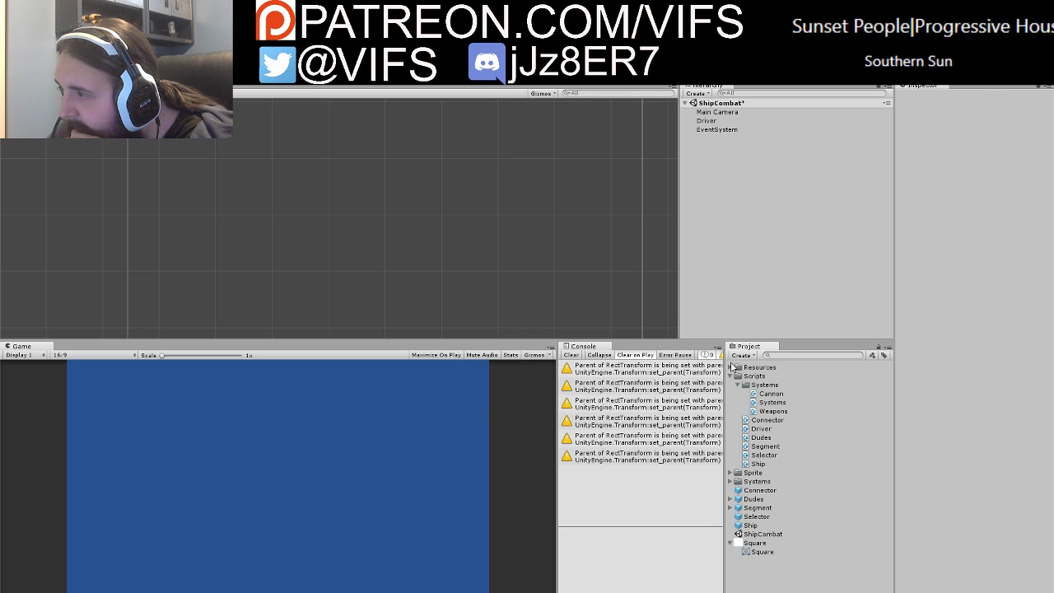
left_click(732, 369)
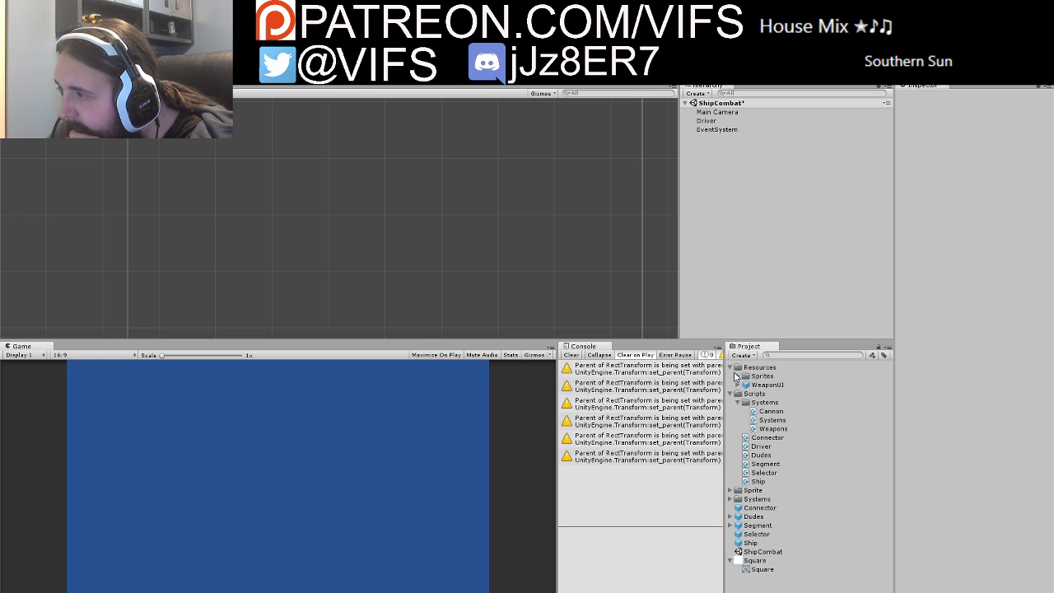
Step: Drag the WeaponUI prefab from Resources into the ShipCombat scene
left_click_drag(751, 385, 740, 232)
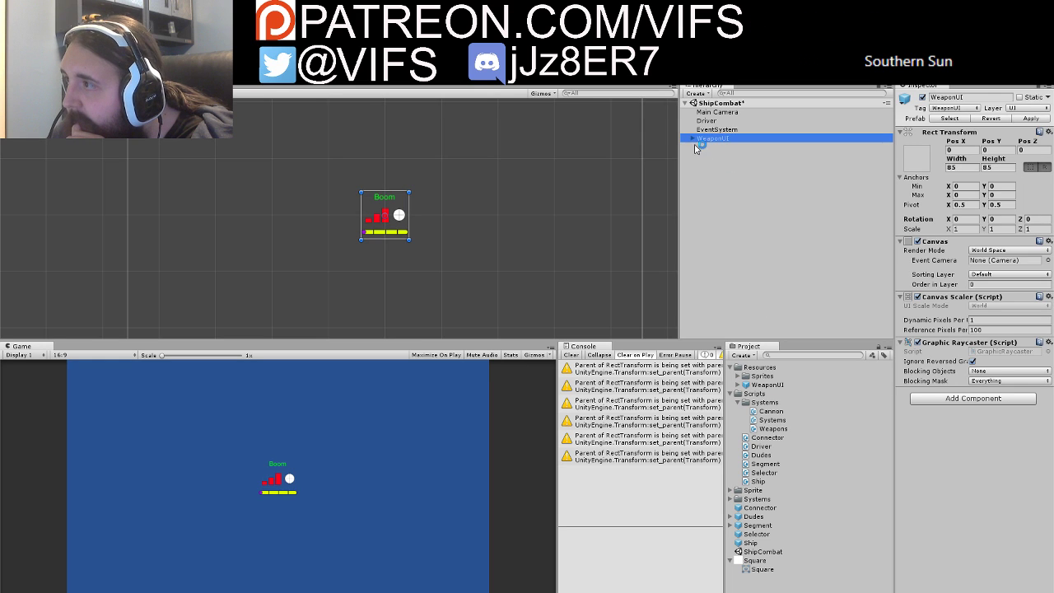
left_click(715, 209)
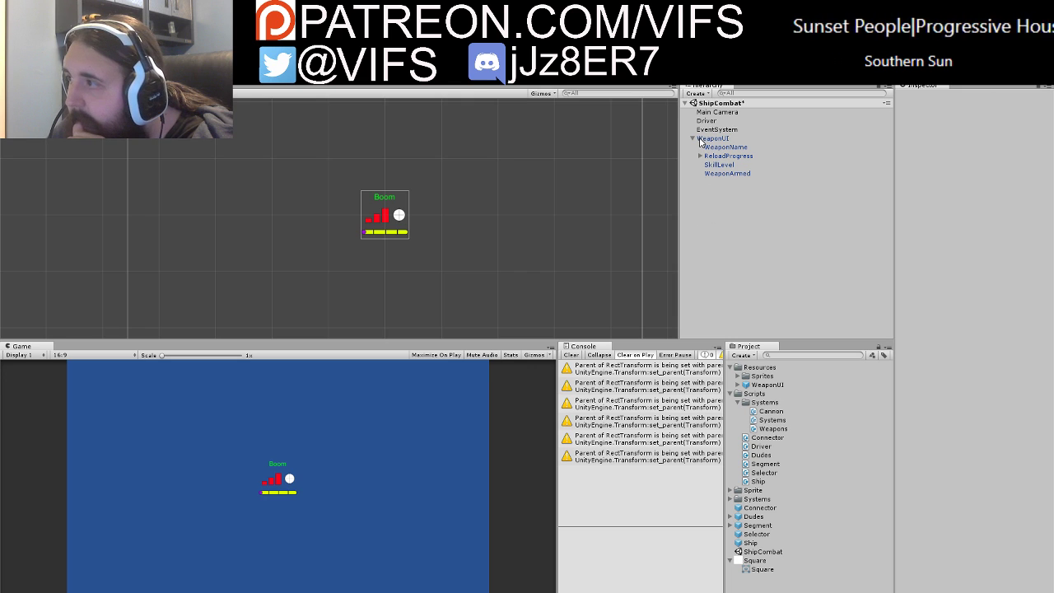
left_click(713, 138)
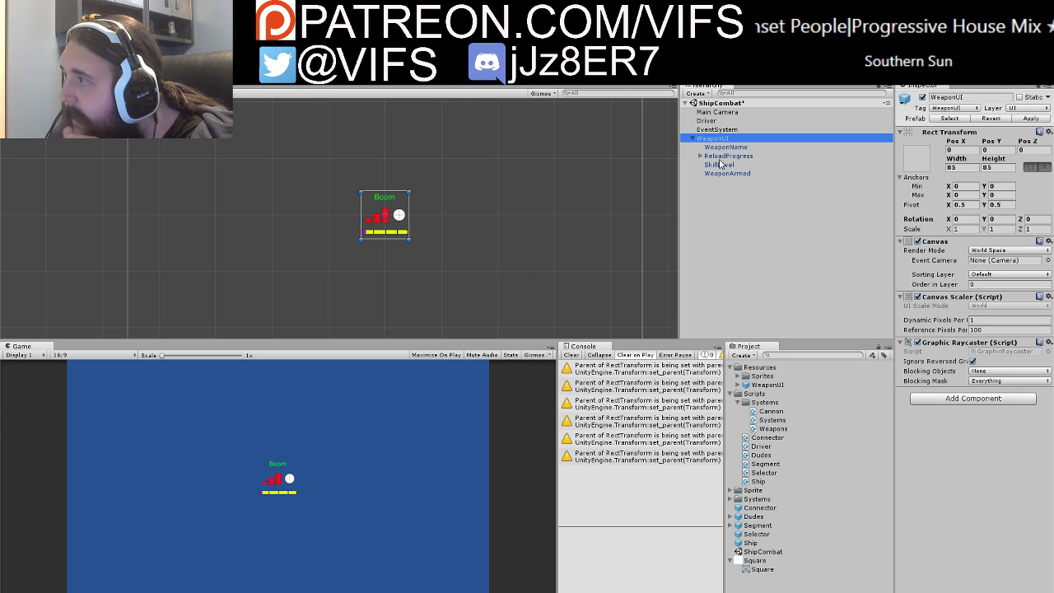
left_click(714, 198)
Step: Review the WeaponUI card's Canvas and WeaponName text settings
right_click(713, 197)
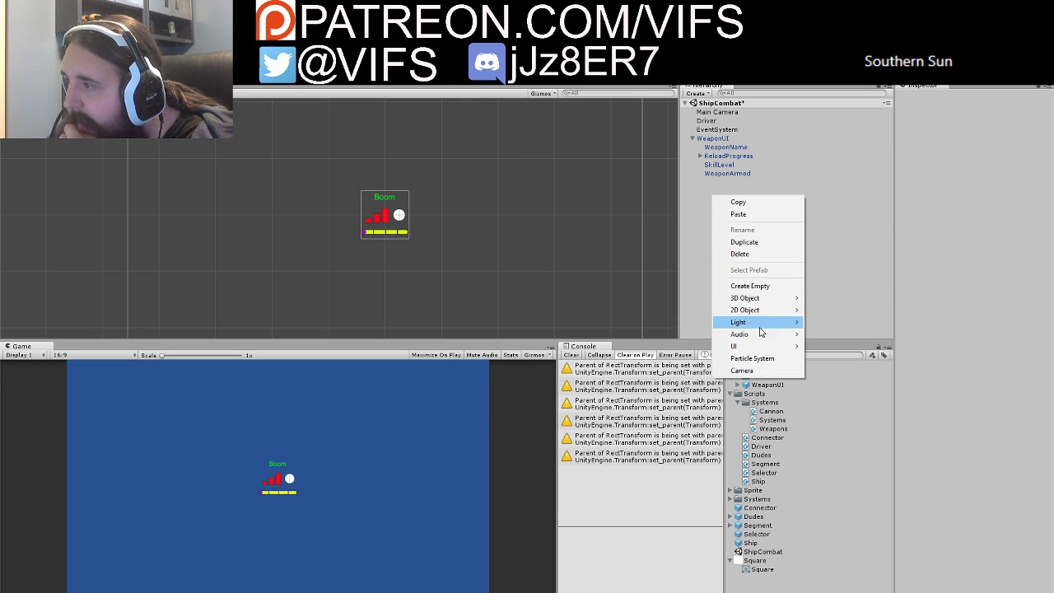
mouse_move(752, 348)
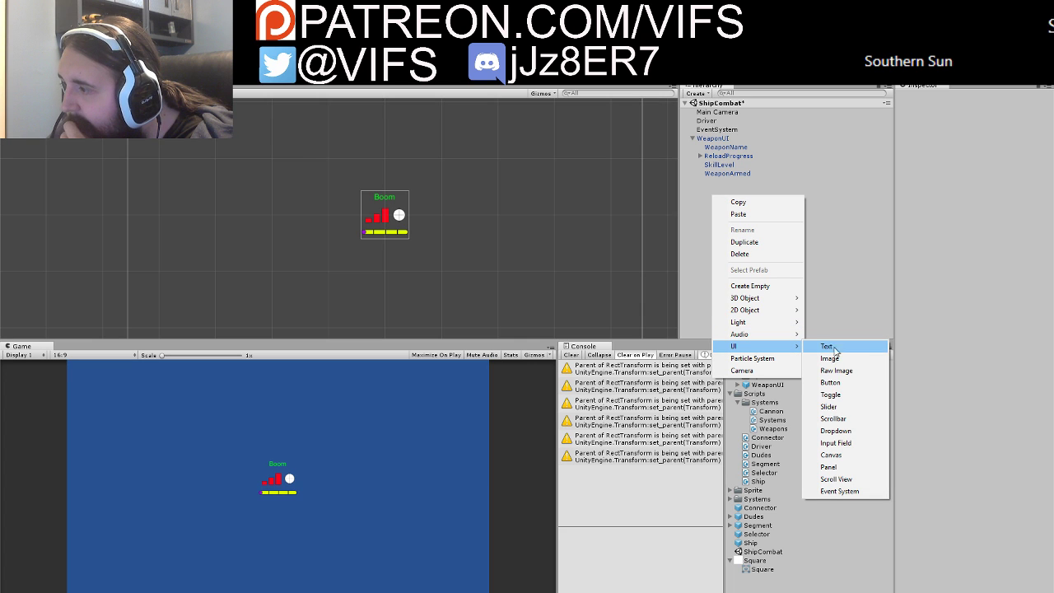
left_click(837, 286)
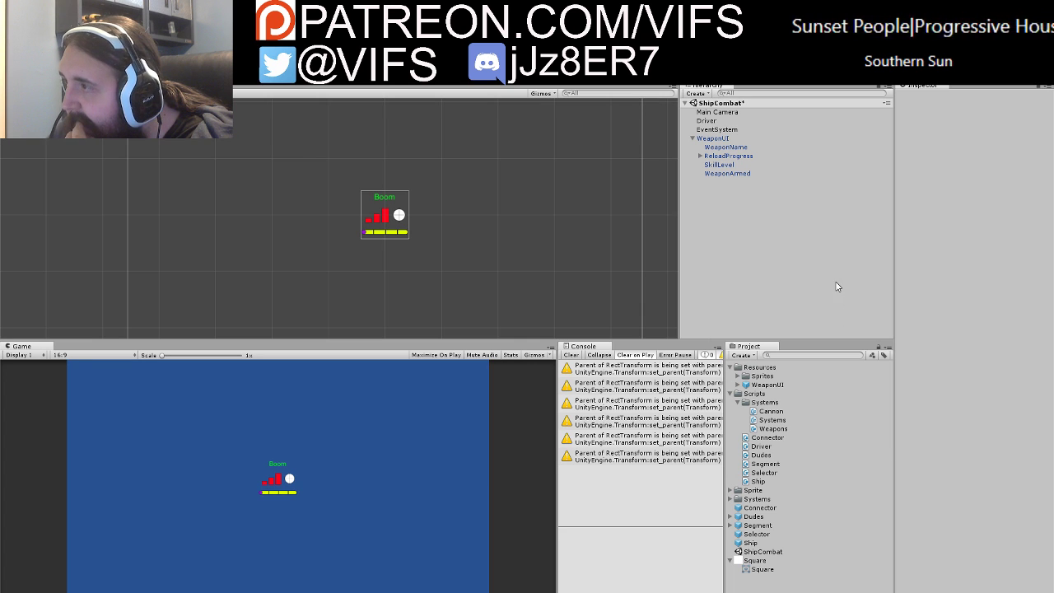
left_click(722, 139)
right_click(721, 140)
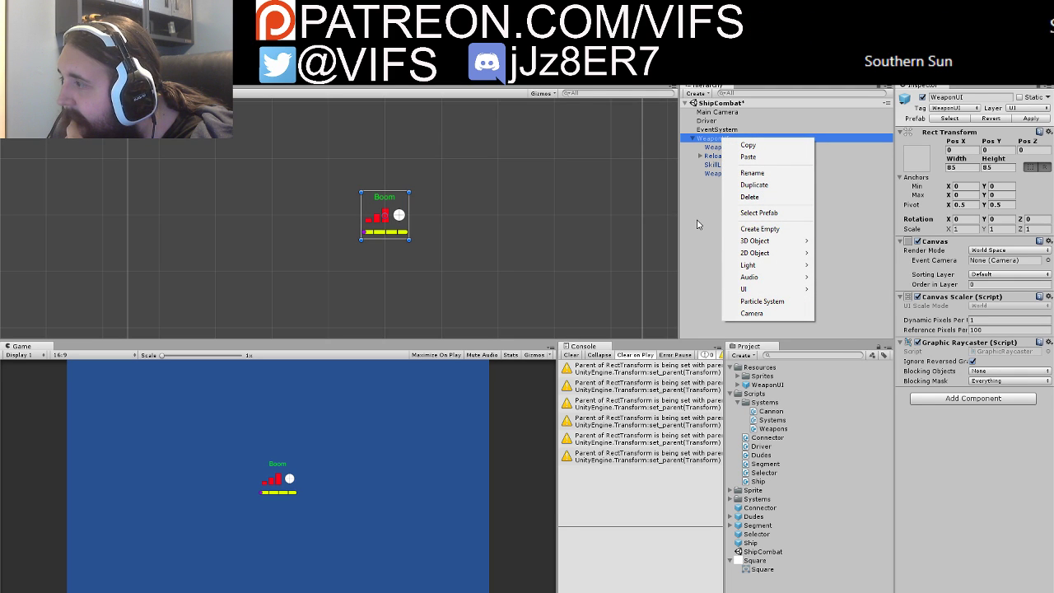
left_click(696, 224)
left_click(713, 147)
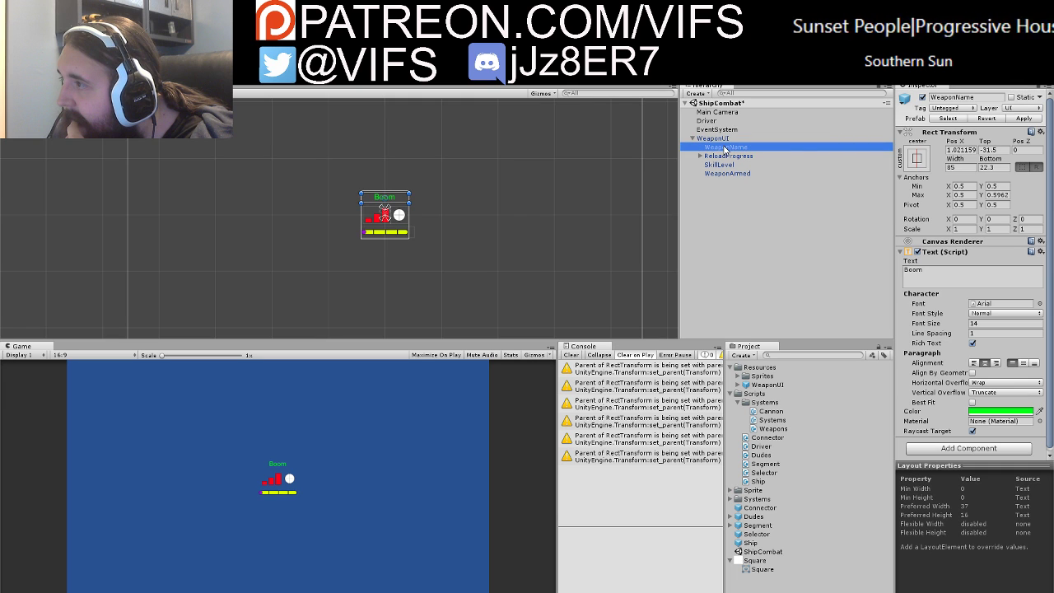
left_click(713, 138)
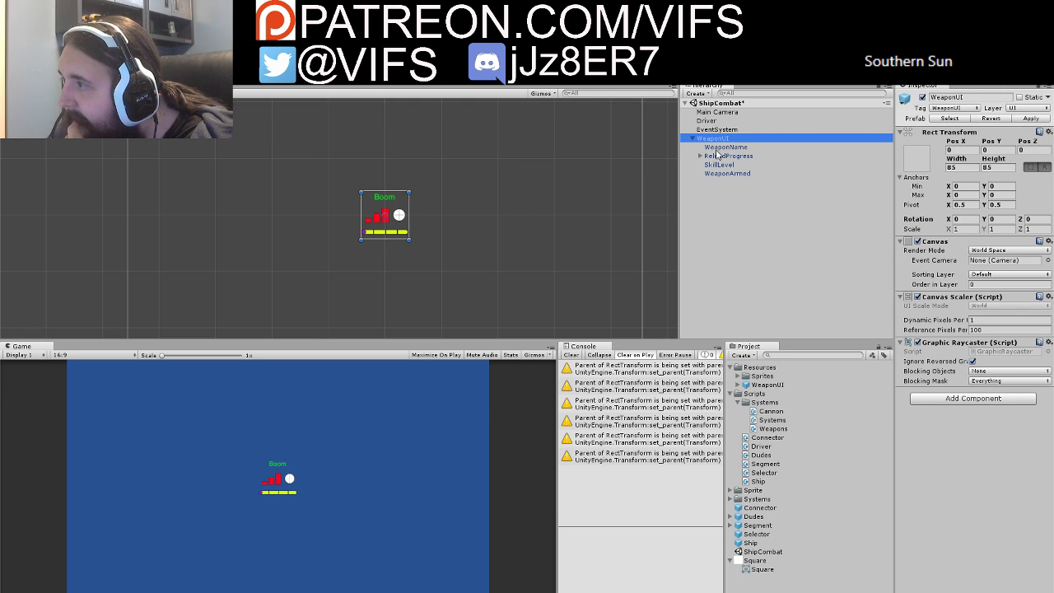
left_click(706, 196)
Step: Create a new UI Canvas and switch its Render Mode to World Space
right_click(705, 189)
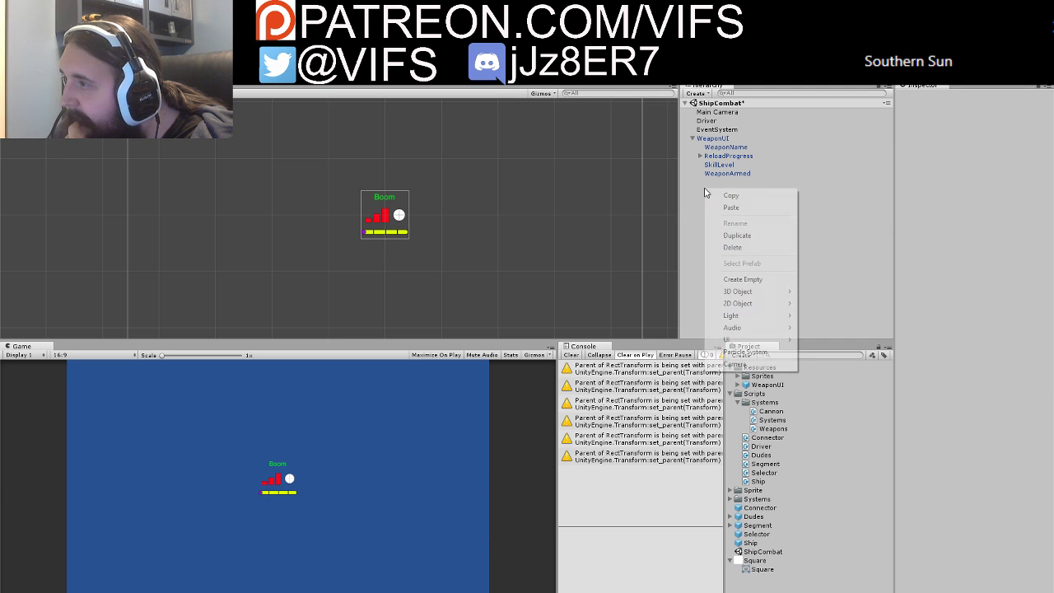
mouse_move(748, 344)
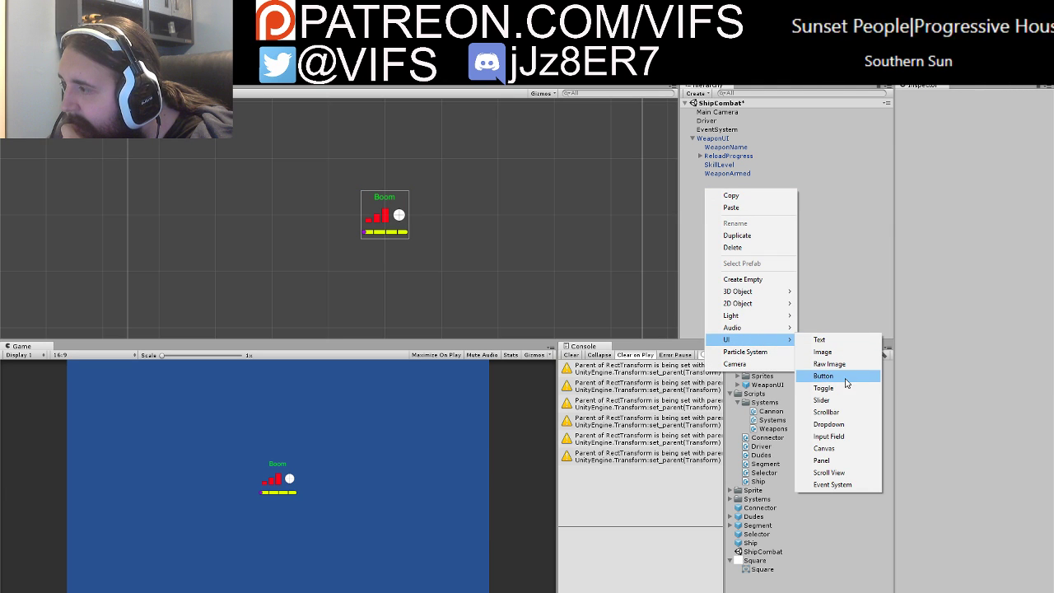
left_click(835, 448)
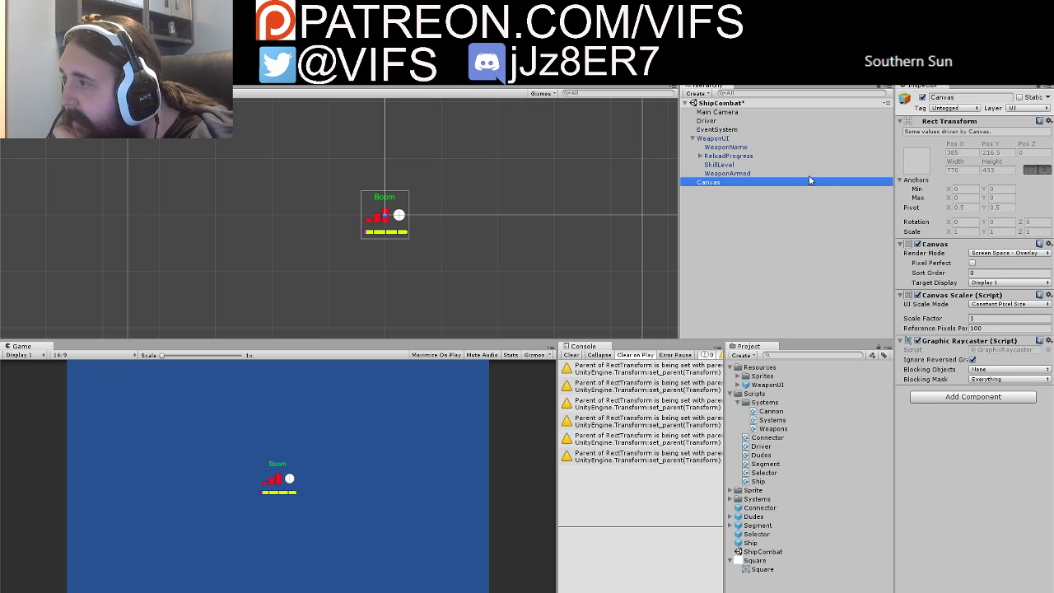
left_click(713, 139)
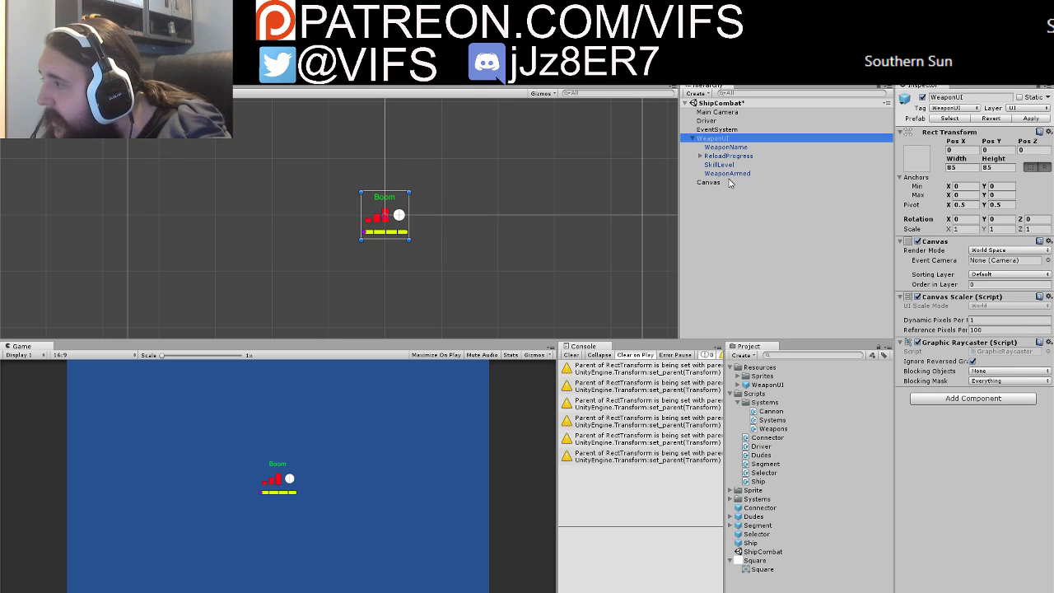
left_click(708, 182)
left_click(1006, 253)
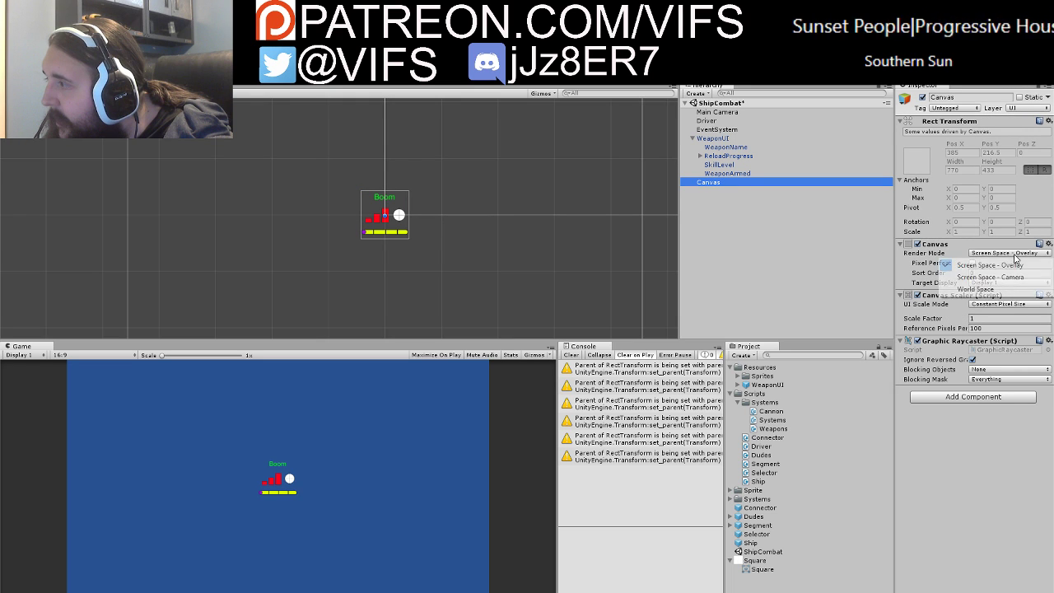
left_click(980, 290)
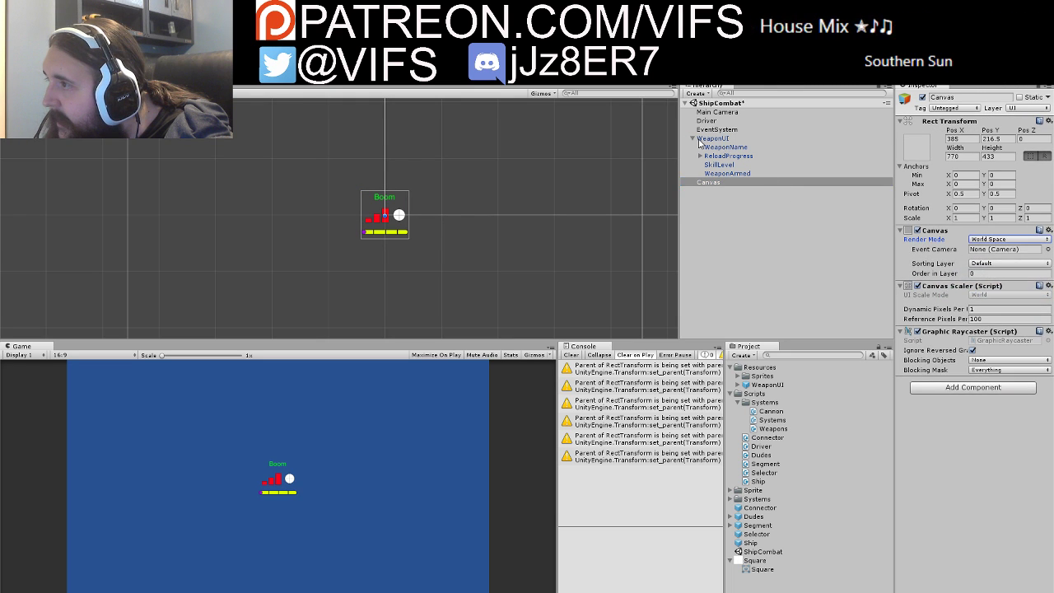
Step: Compare the new Canvas's settings against WeaponUI and WeaponName
left_click(713, 139)
left_click(710, 183)
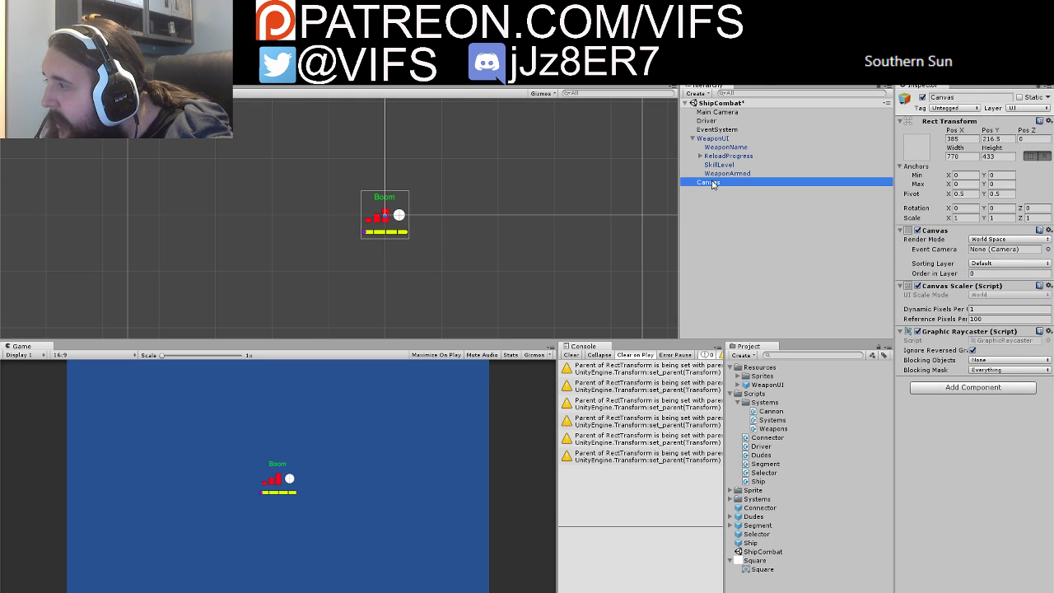
left_click(714, 139)
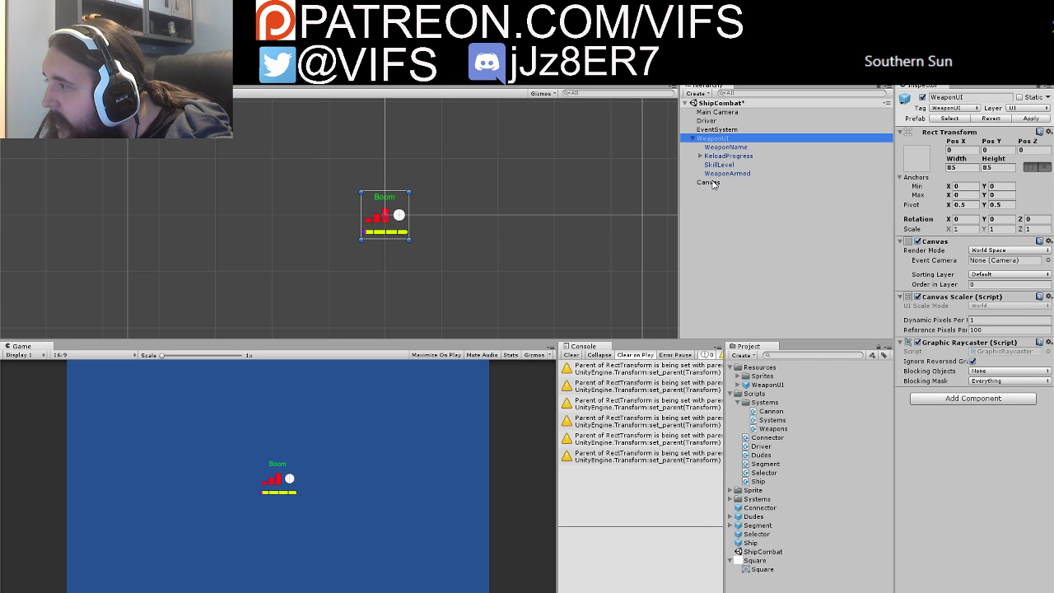
left_click(713, 183)
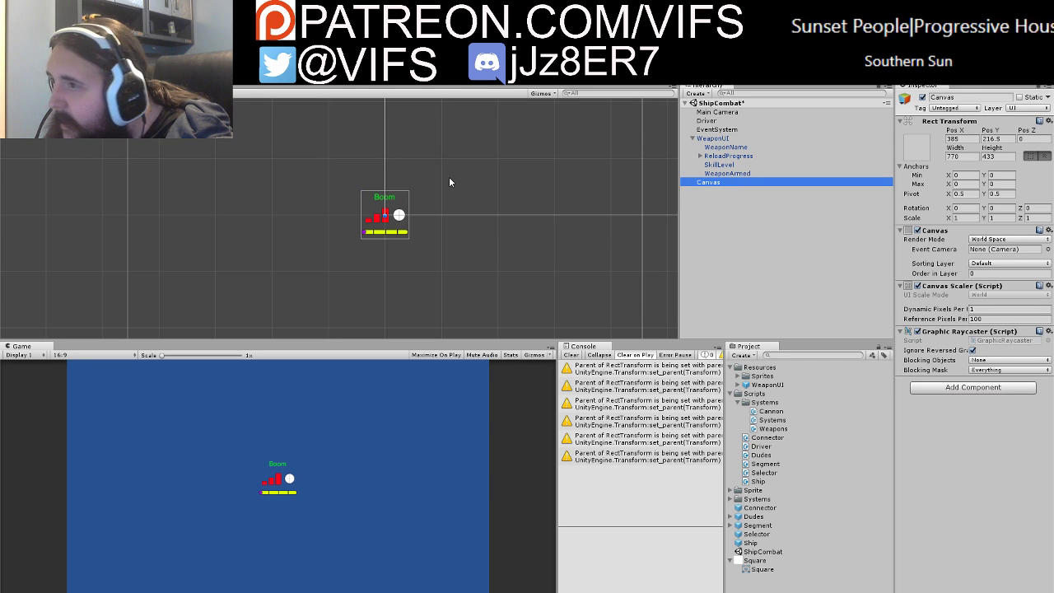
left_click(705, 147)
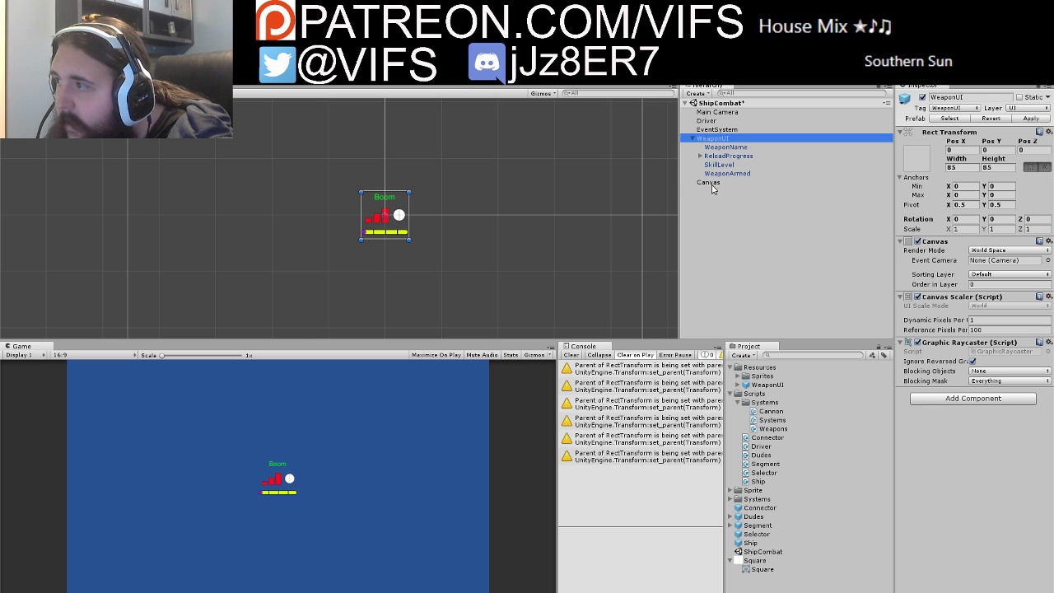
left_click(710, 182)
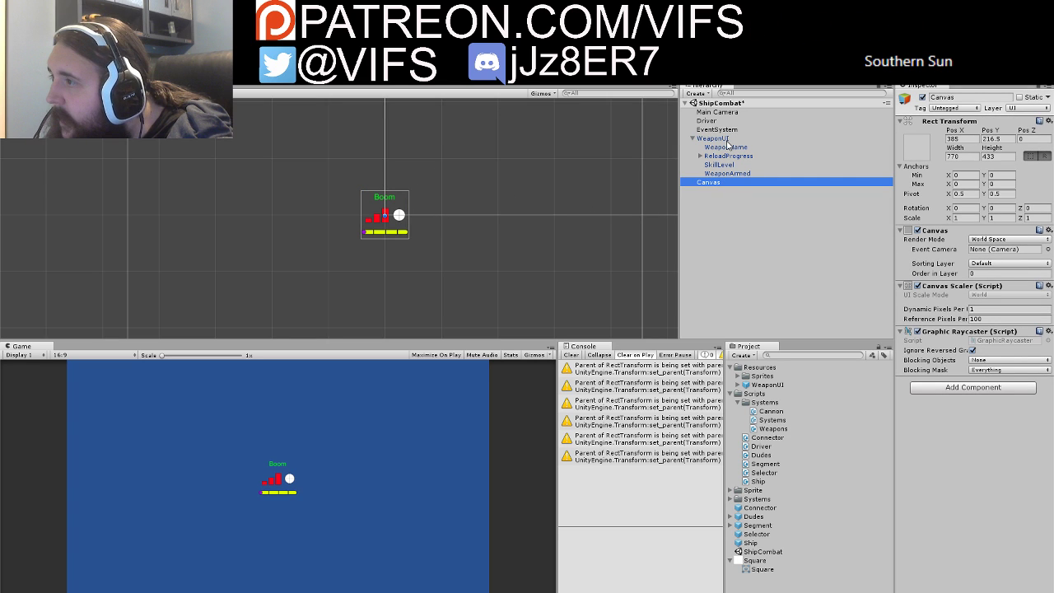
left_click(715, 138)
left_click(709, 182)
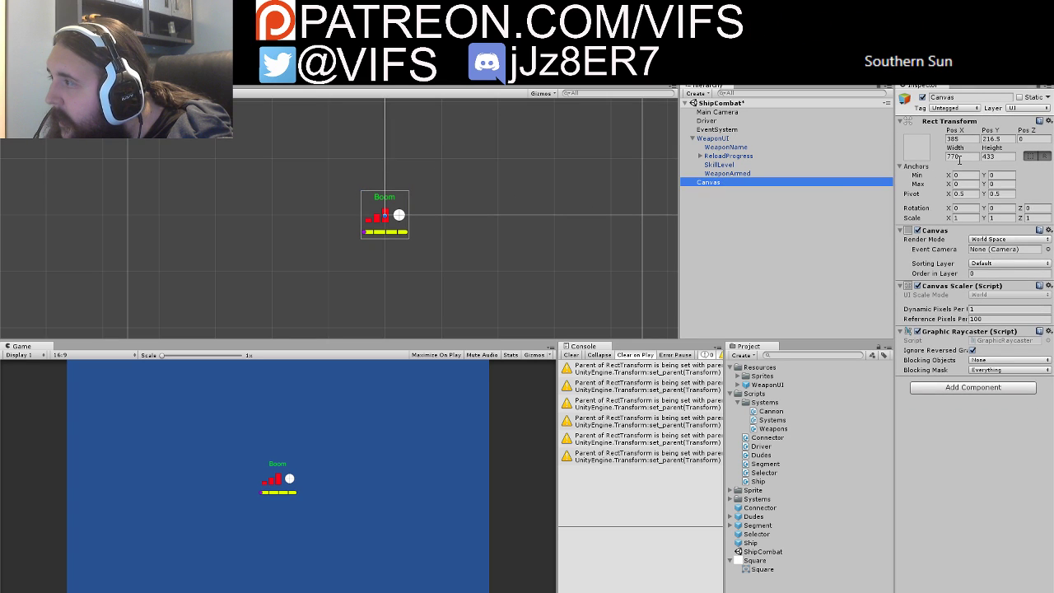
Step: Set the Canvas width to 100 and height to 400
left_click(956, 157)
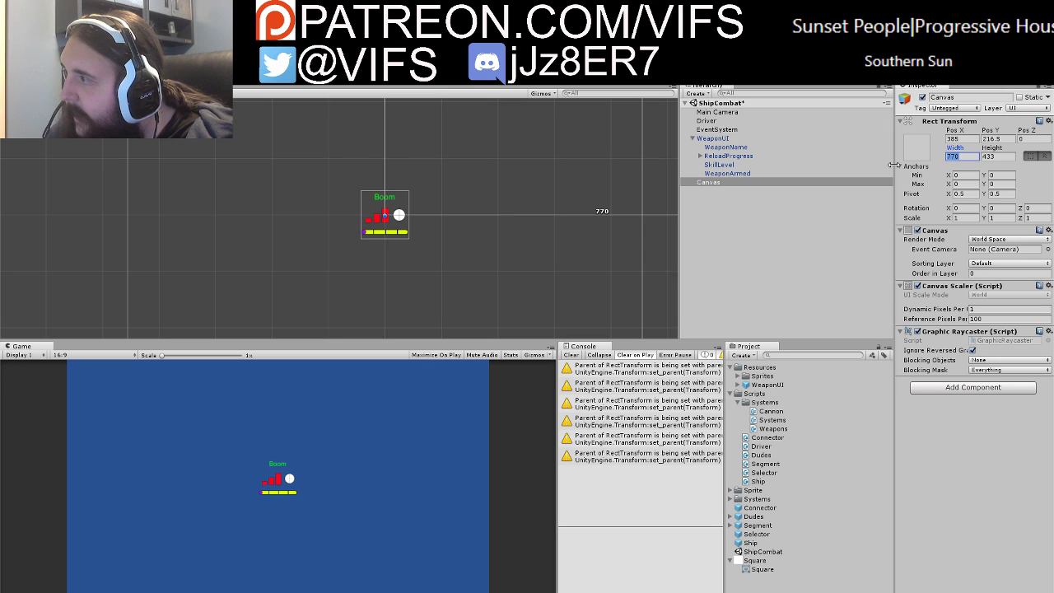
type("100")
key("Tab")
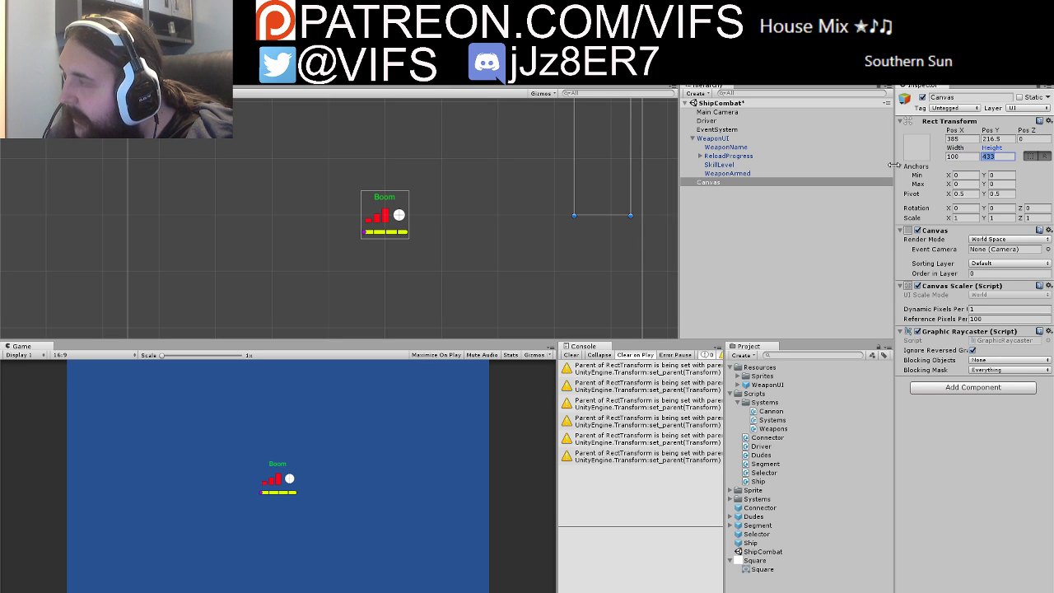
type("400")
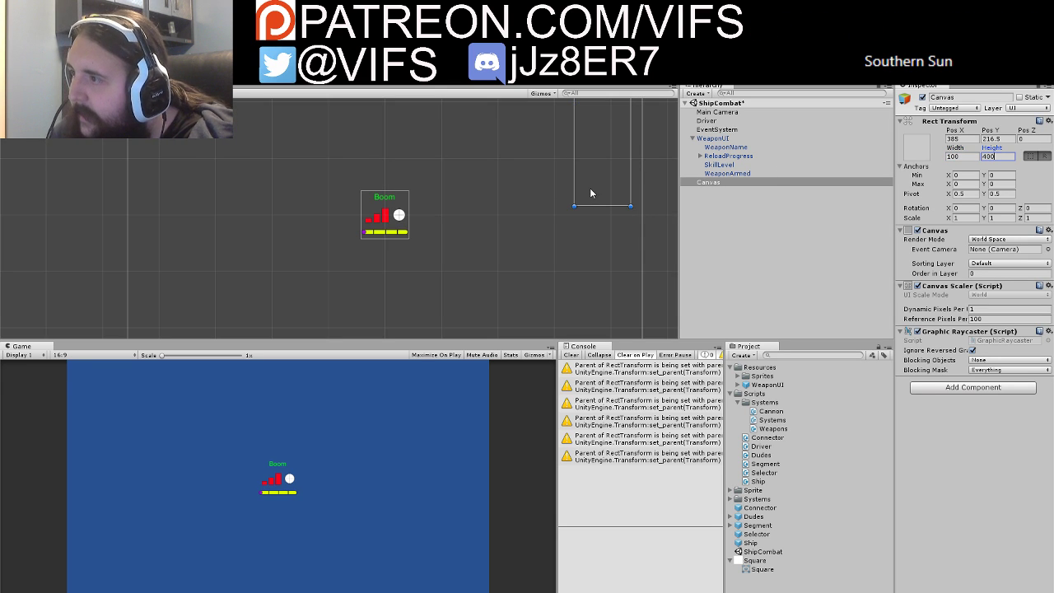
Step: Move the Canvas over to the left side of the scene
left_click_drag(590, 194, 439, 281)
scroll(520, 216, "down", 2)
scroll(417, 200, "down", 1)
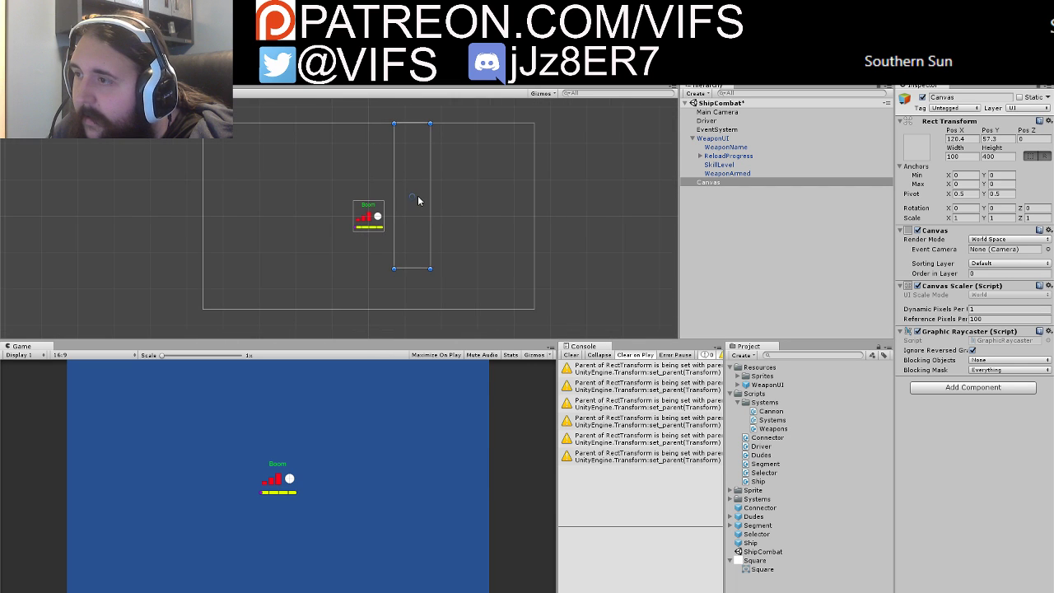
left_click_drag(243, 174, 225, 198)
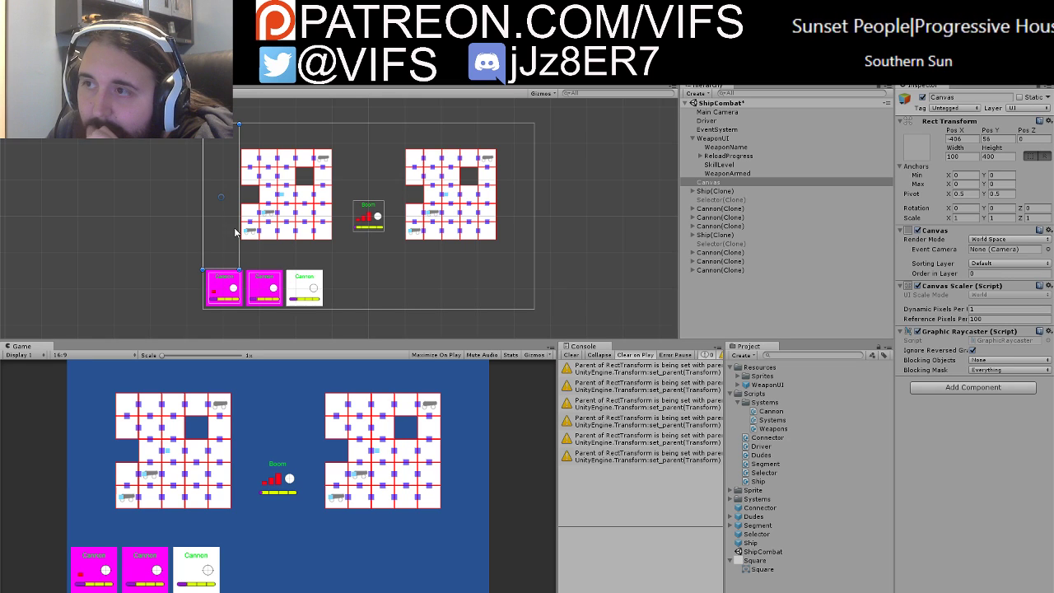
Step: Exit Play mode, leaving the WeaponUI card and Canvas at X -406, Y 56
key("ctrl+p")
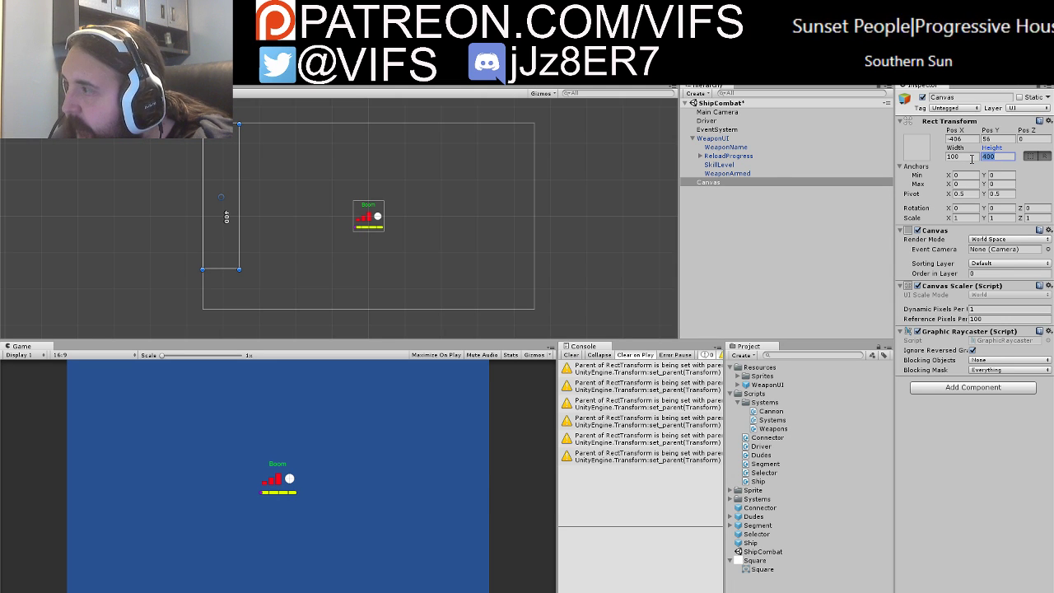
Step: Set the Canvas height to 50 and move it up to about X -403, Y 229
type("50")
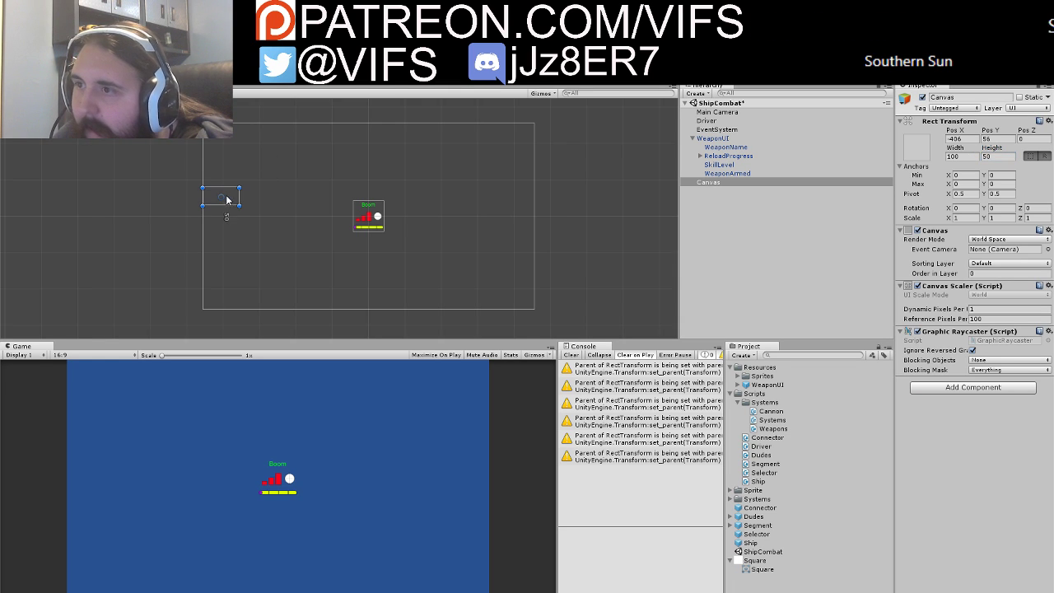
left_click_drag(230, 138, 228, 135)
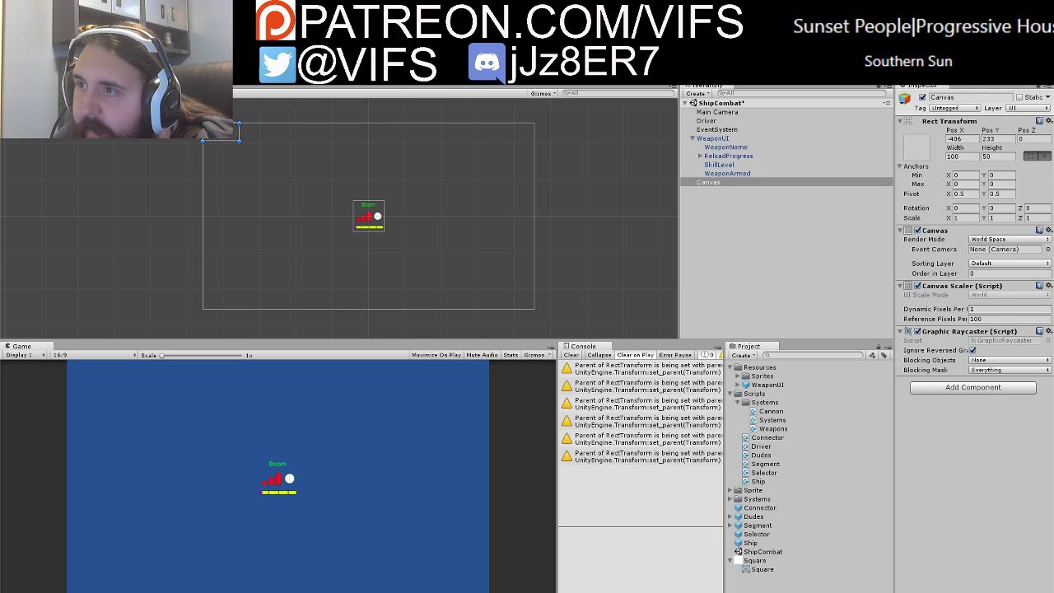
scroll(235, 175, "up", 5)
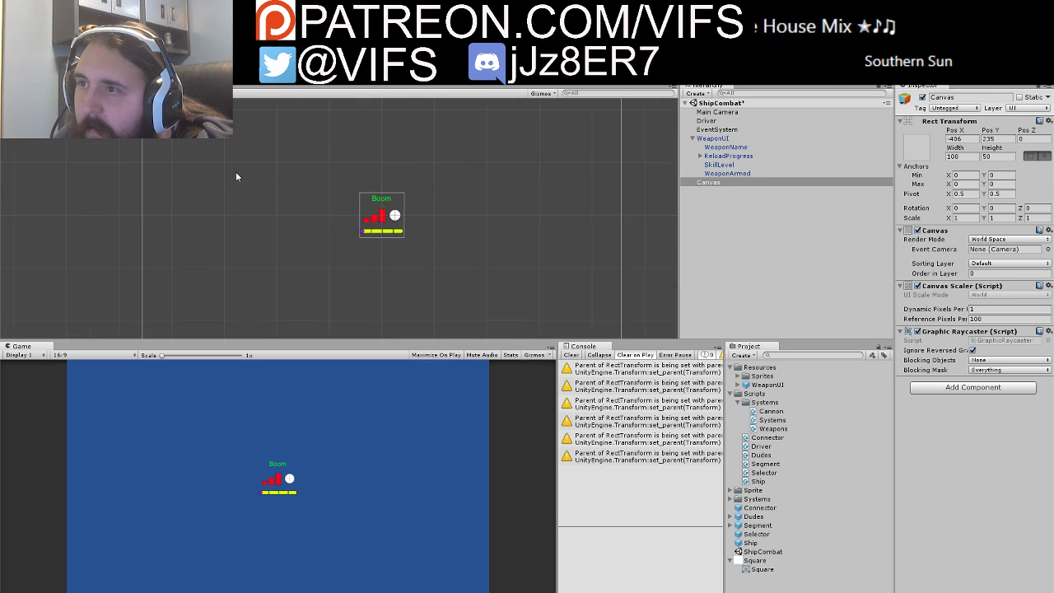
left_click(707, 175)
double_click(708, 182)
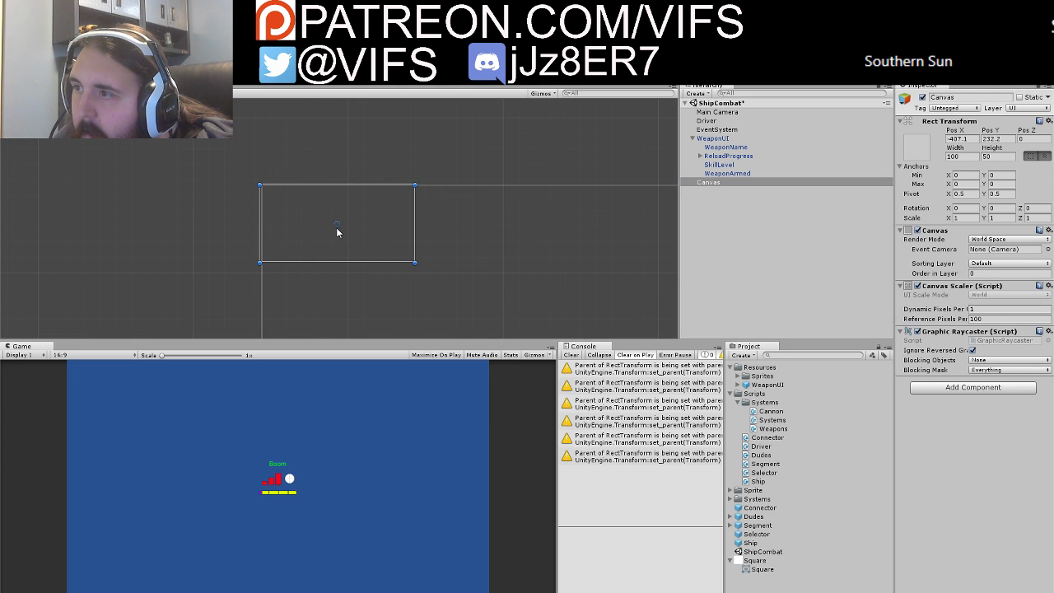
left_click_drag(337, 228, 344, 235)
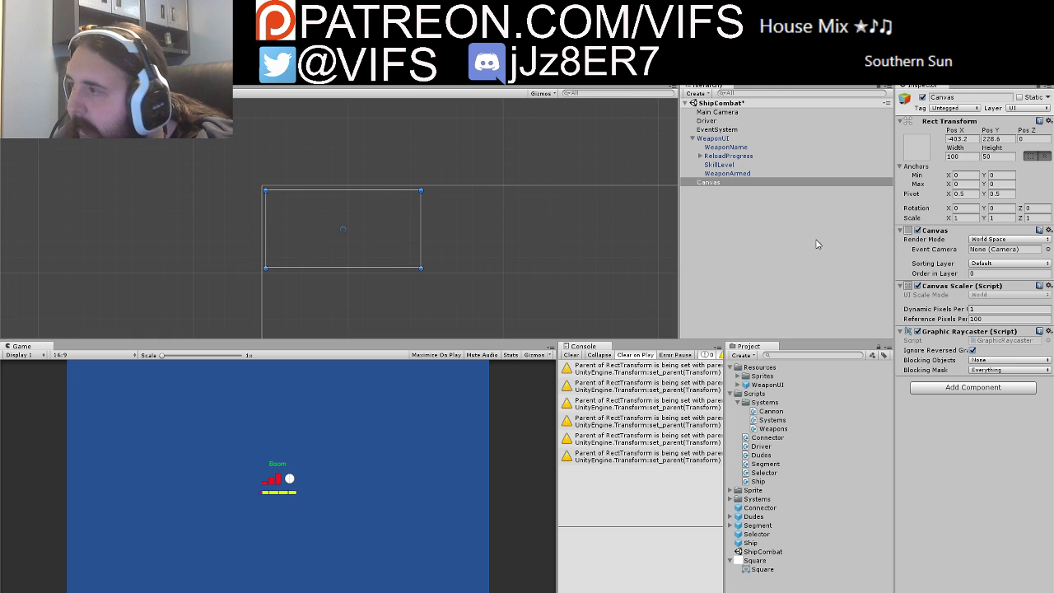
left_click(774, 243)
left_click(702, 183)
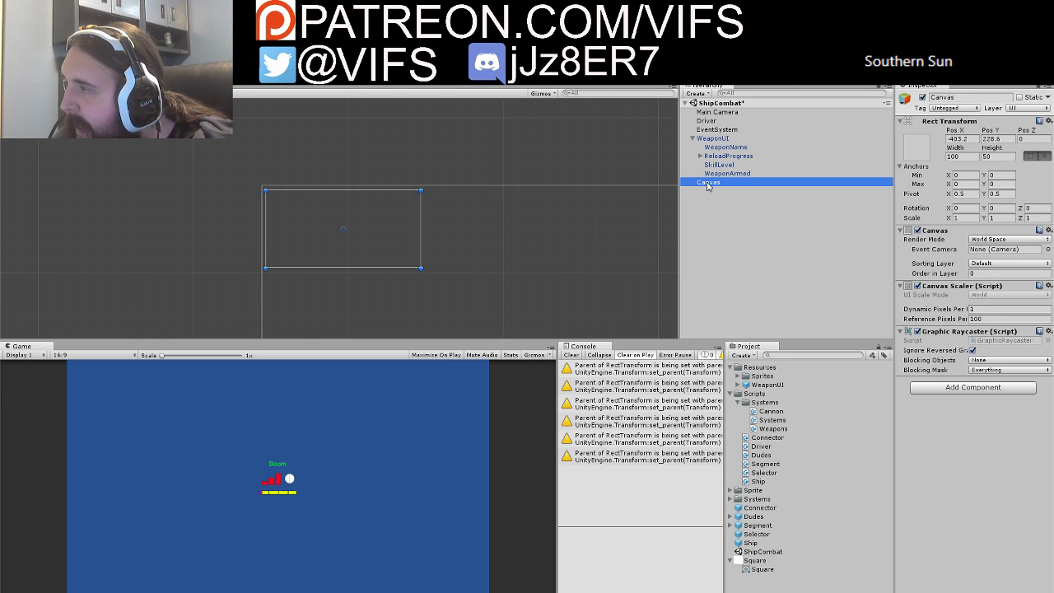
Step: Add a Text child under the Canvas and fit it along the Canvas top
right_click(707, 186)
mouse_move(740, 335)
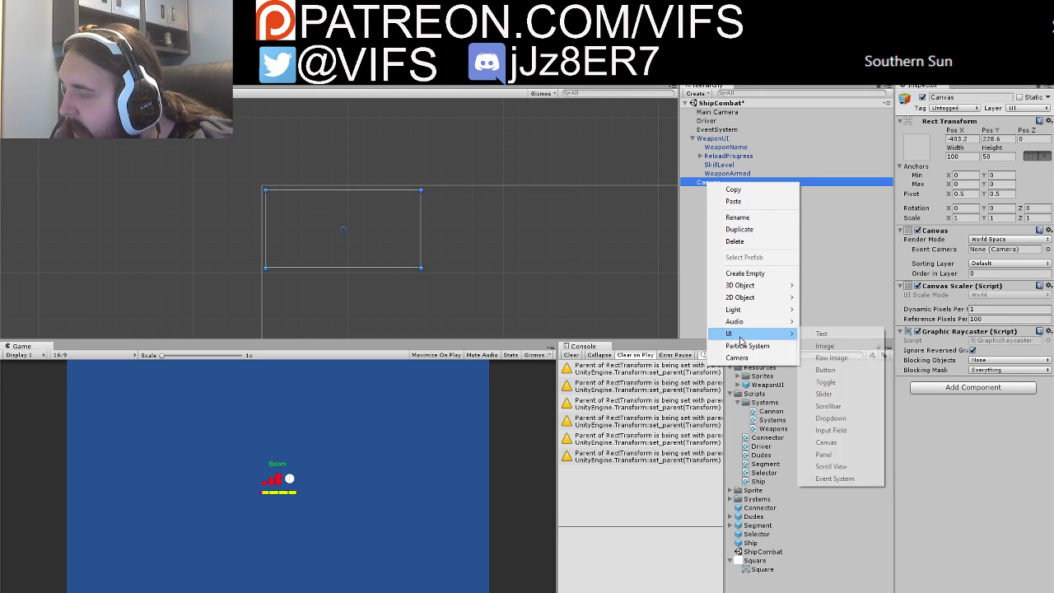
left_click(823, 334)
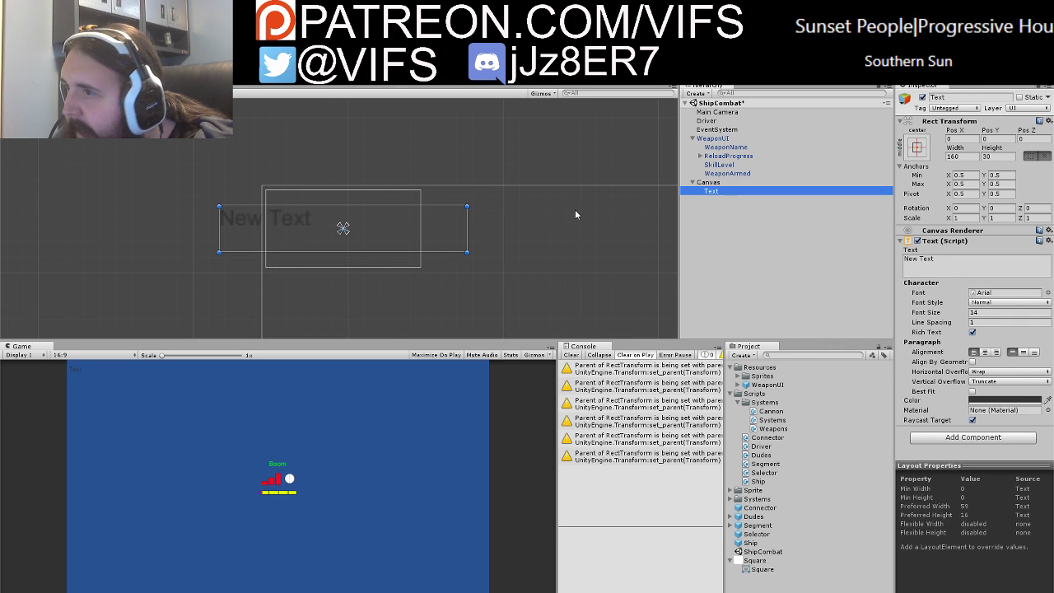
left_click_drag(343, 229, 397, 218)
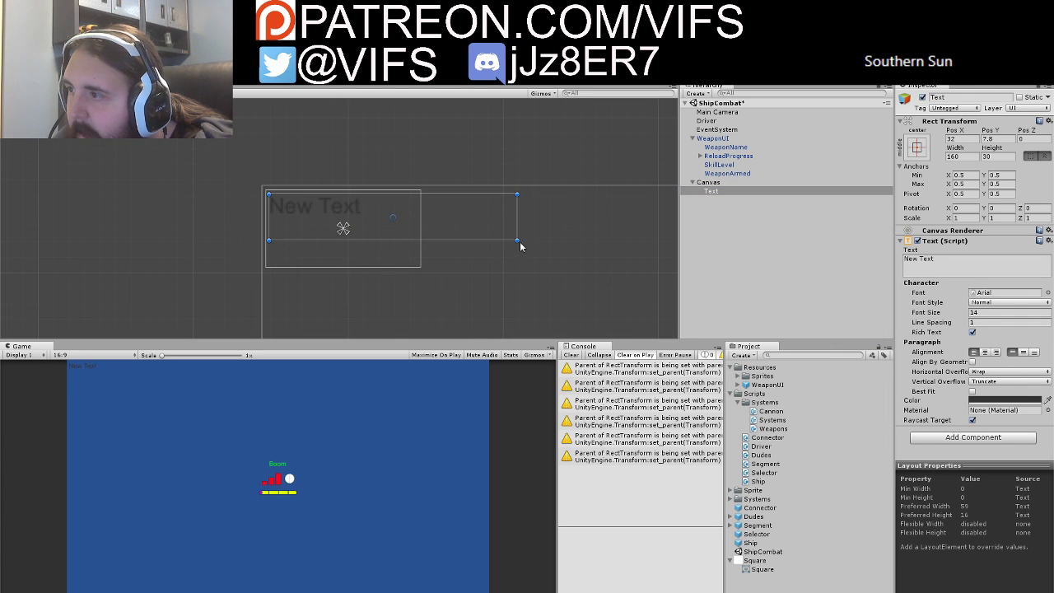
mouse_move(517, 242)
left_mouse_down()
mouse_move(405, 223)
mouse_move(414, 218)
left_mouse_up()
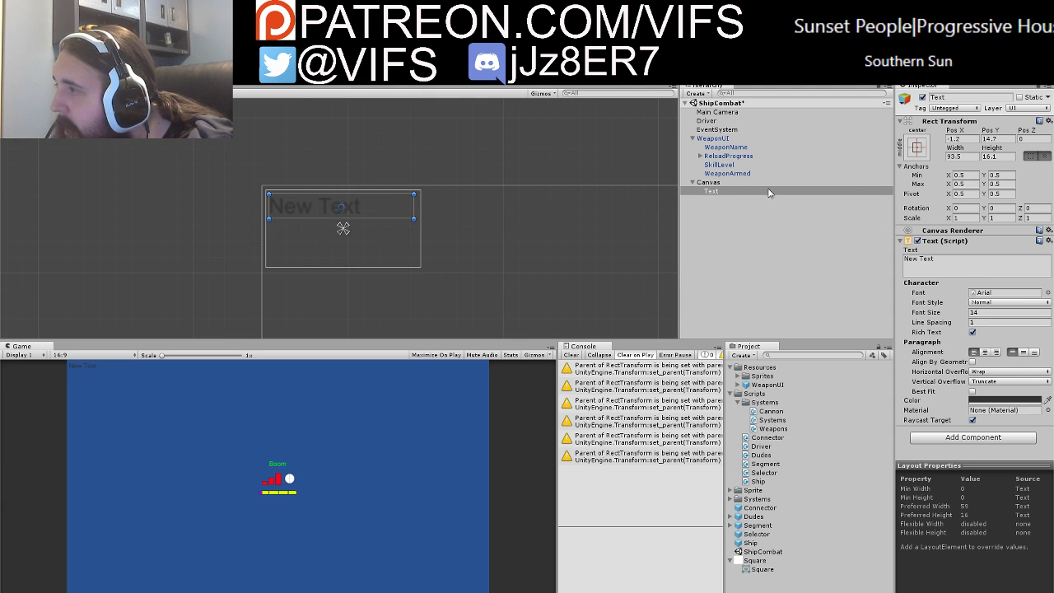
Step: Rename the text object CrewName and change its text to 'Name'
left_click(945, 97)
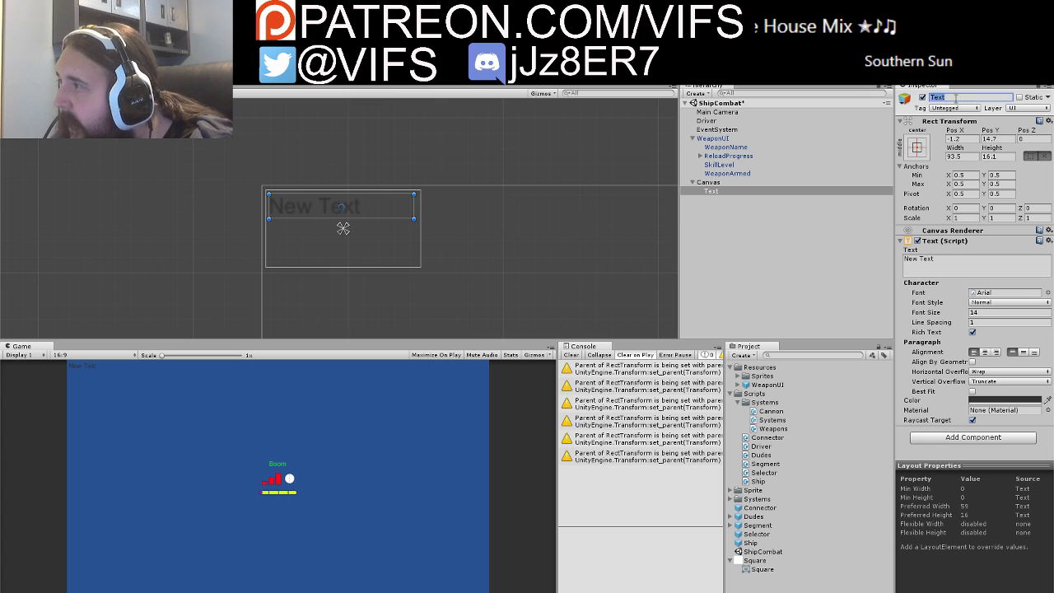
type("CrewName")
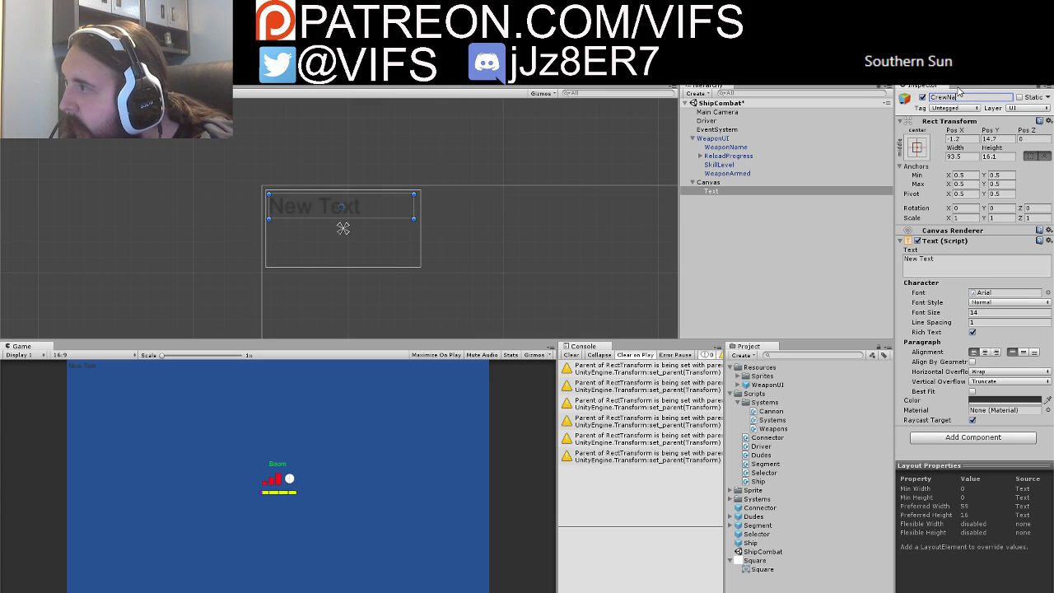
left_click(953, 270)
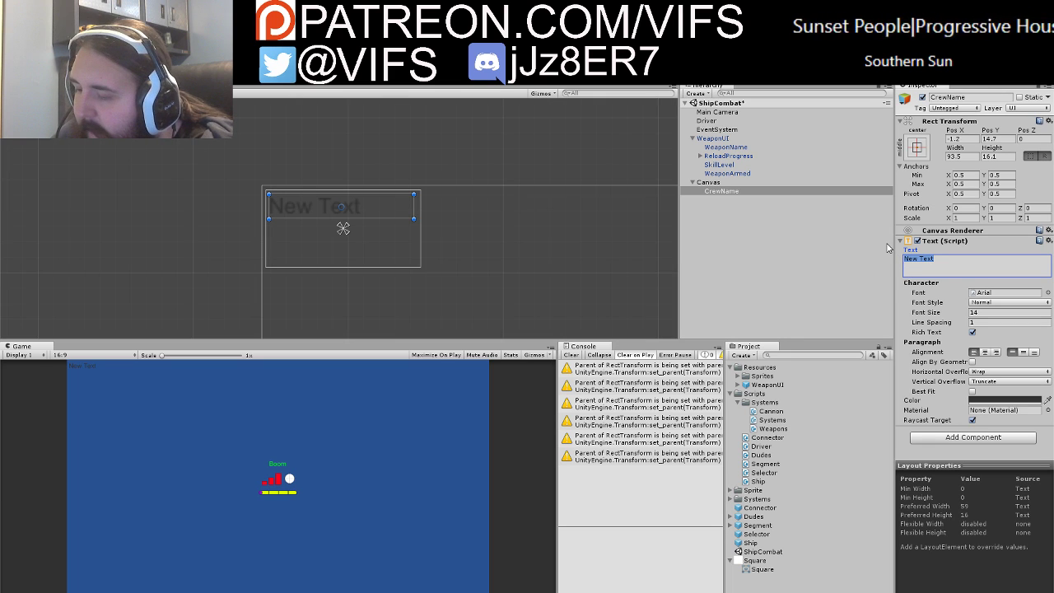
type("Name")
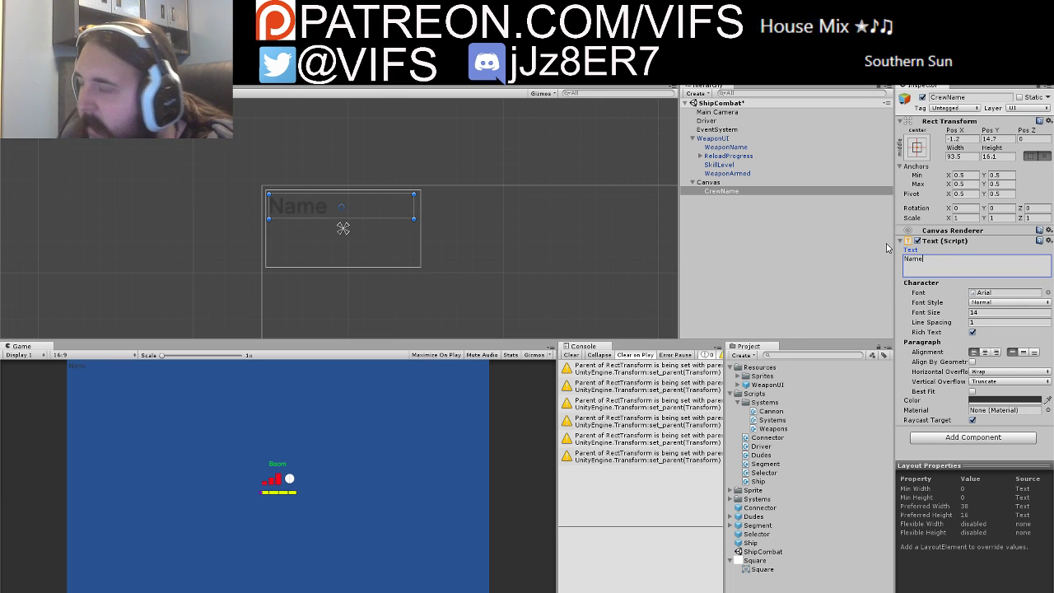
left_click(997, 401)
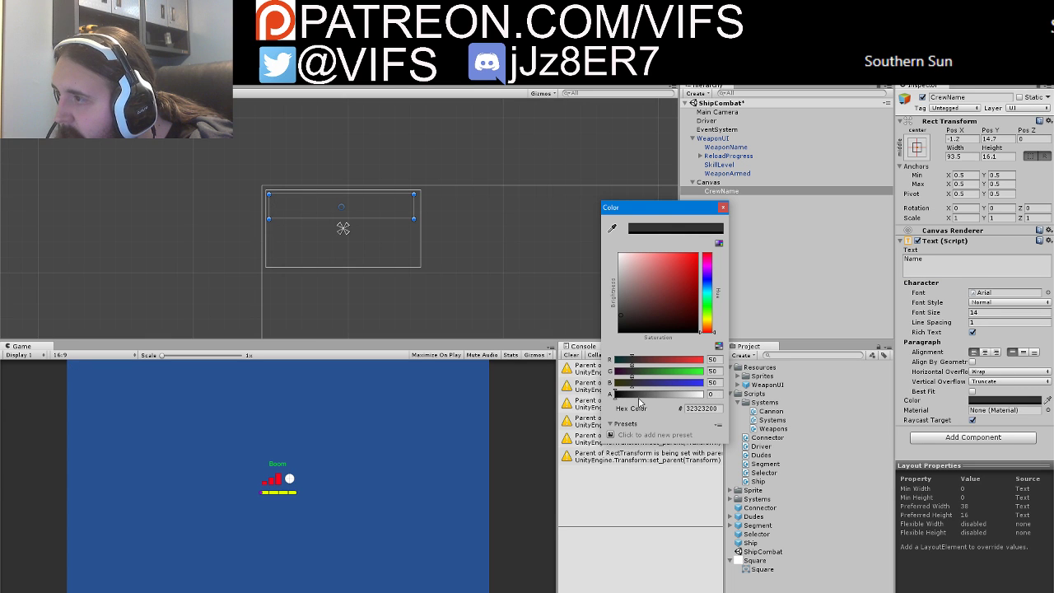
Step: Make the CrewName text colour white in the colour picker, toggling Play mode to preview
left_click_drag(632, 383, 686, 382)
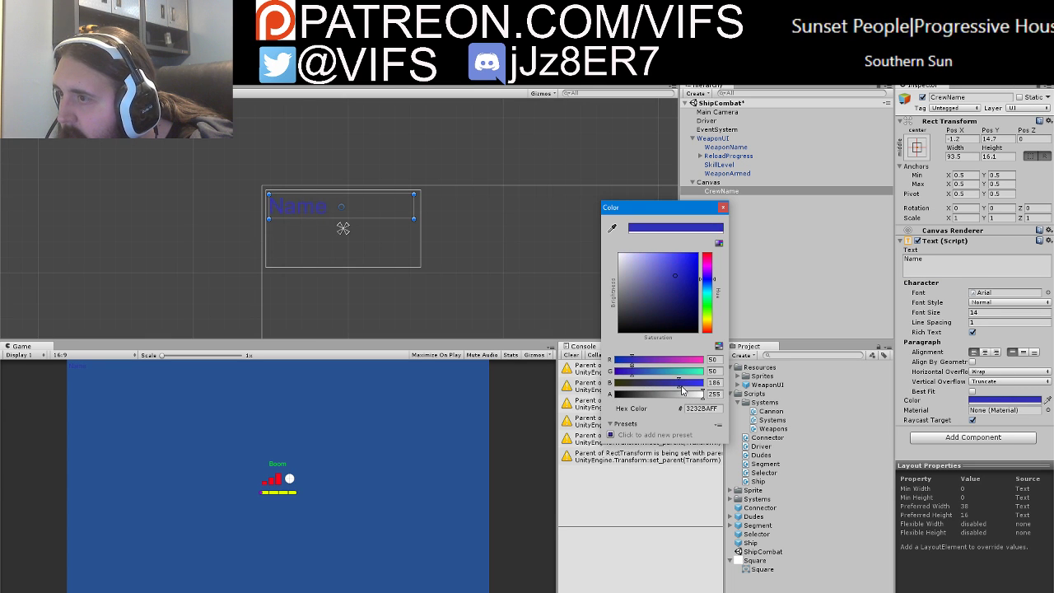
left_click(723, 207)
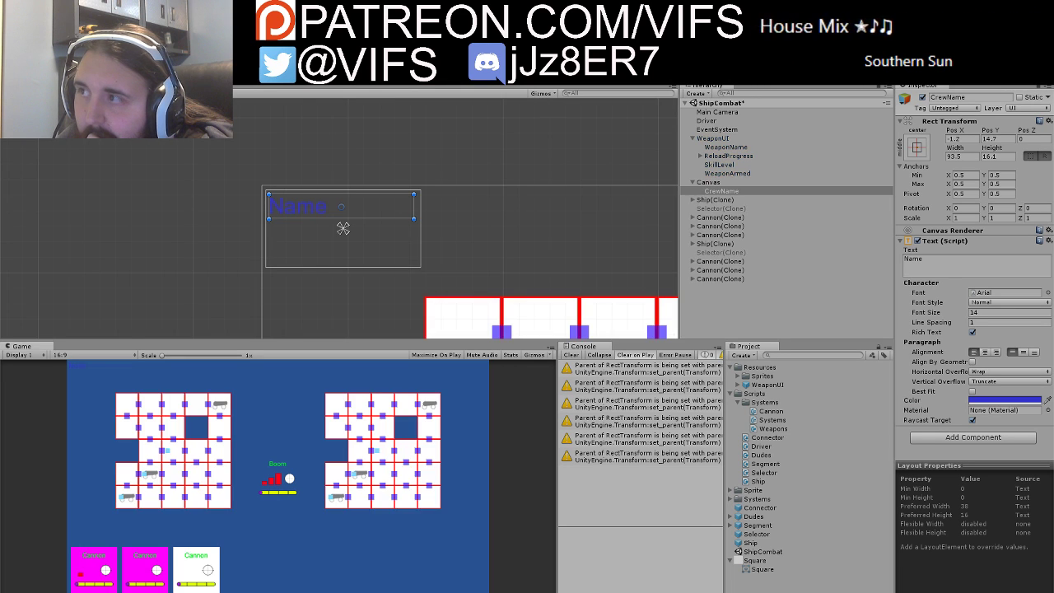
key("ctrl+p")
left_click(1003, 400)
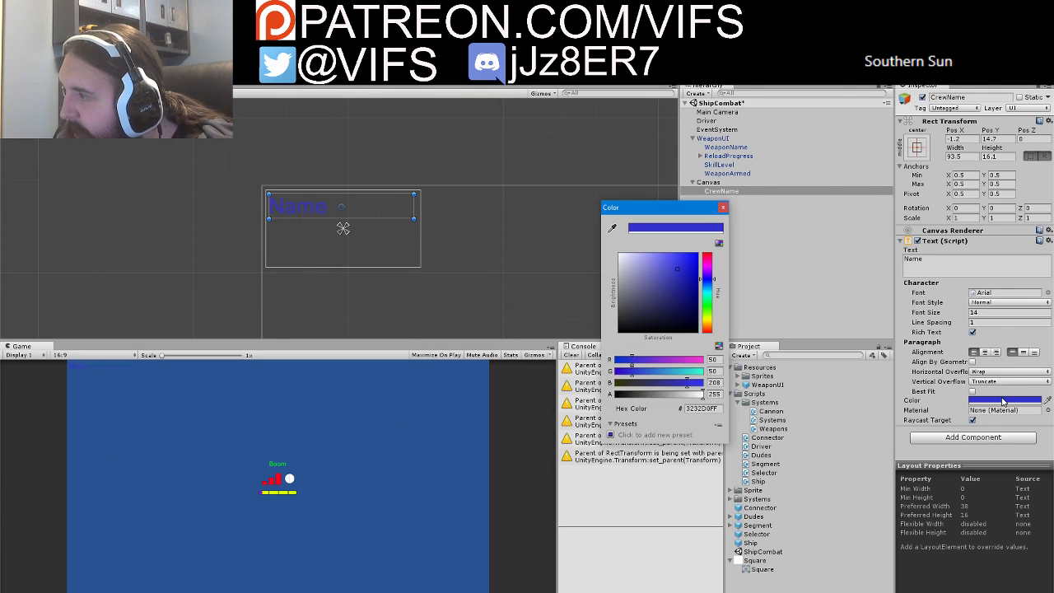
left_click_drag(678, 280, 616, 254)
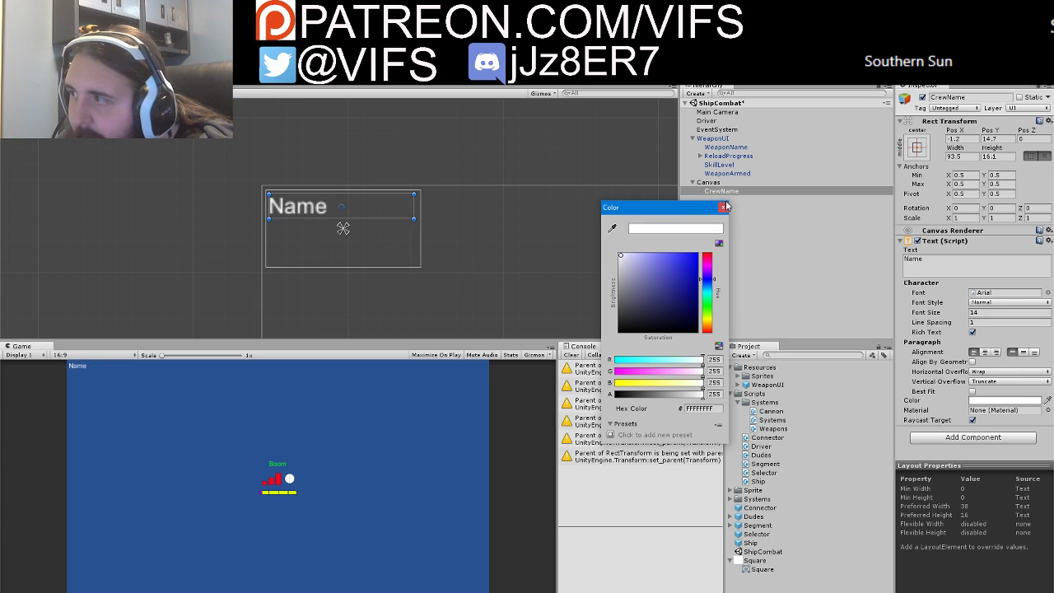
left_click(722, 210)
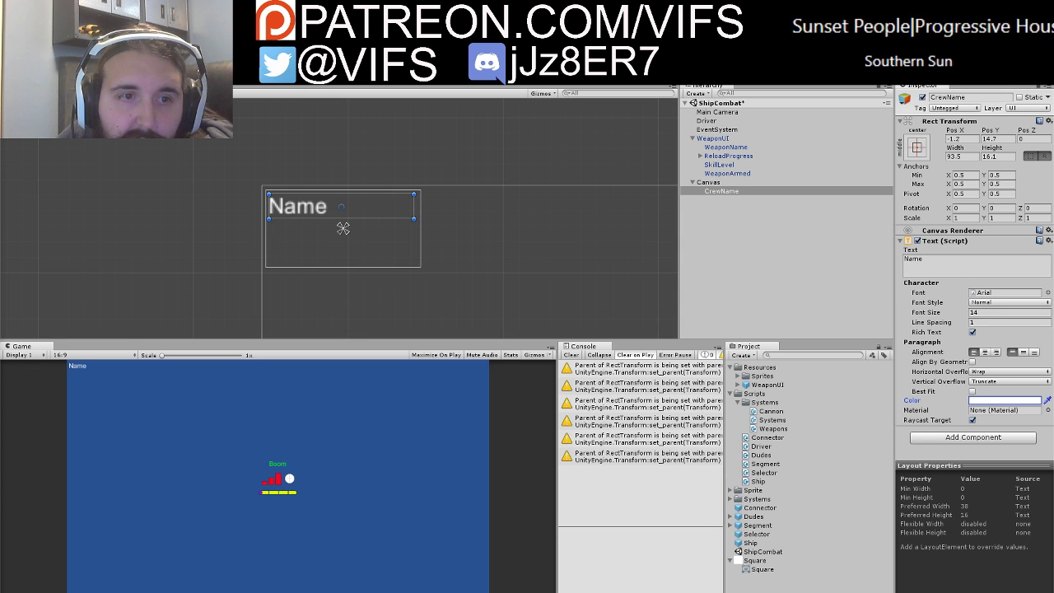
left_click(778, 270)
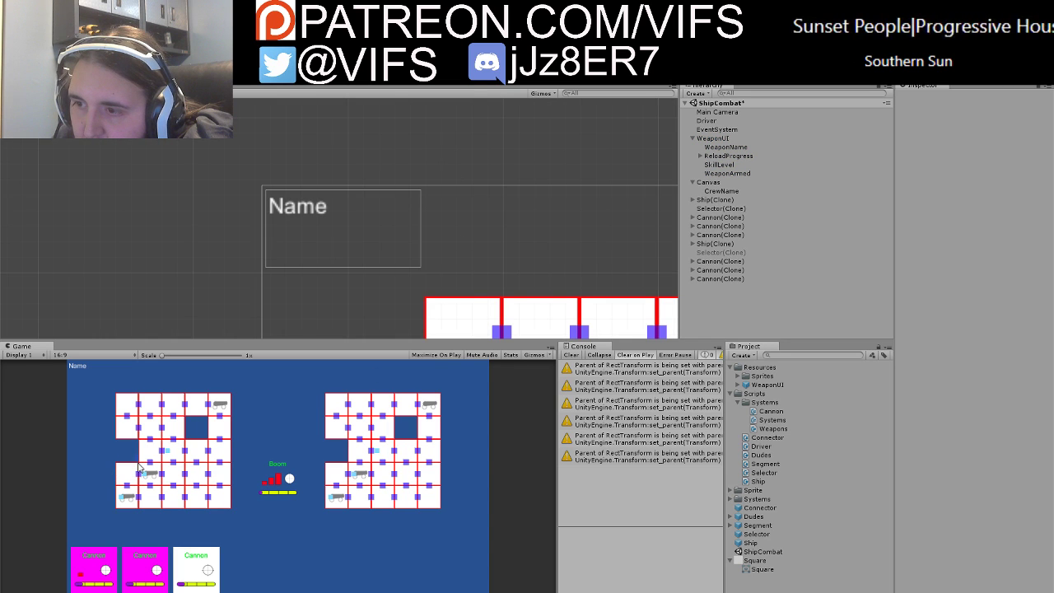
Step: Move crew onto the left ship's first cannon, then stop Play and switch to Dudes.cs
left_click(171, 475)
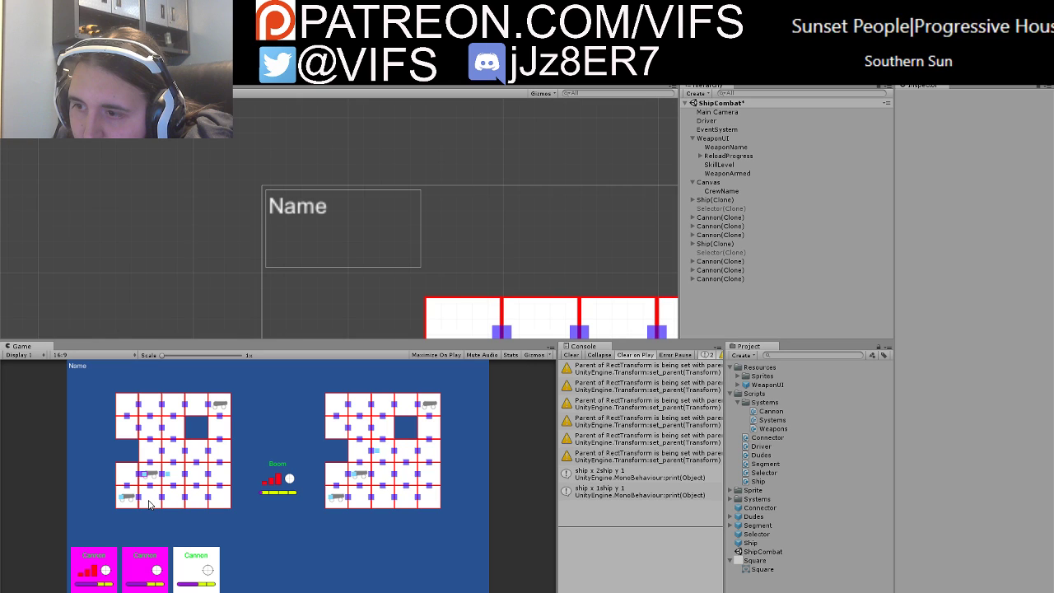
left_click(89, 583)
left_click(170, 492)
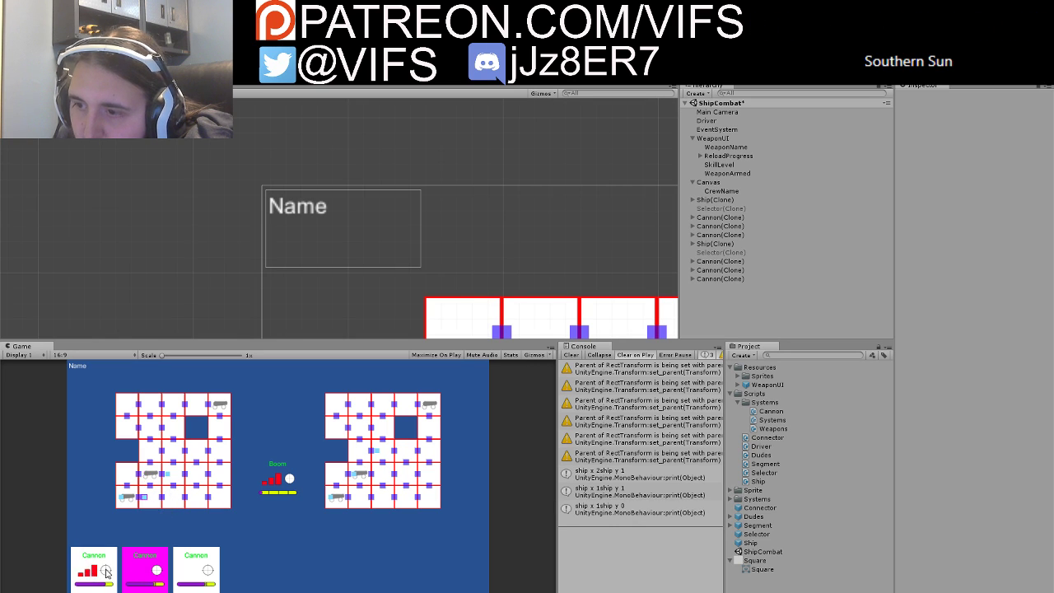
key("ctrl+p")
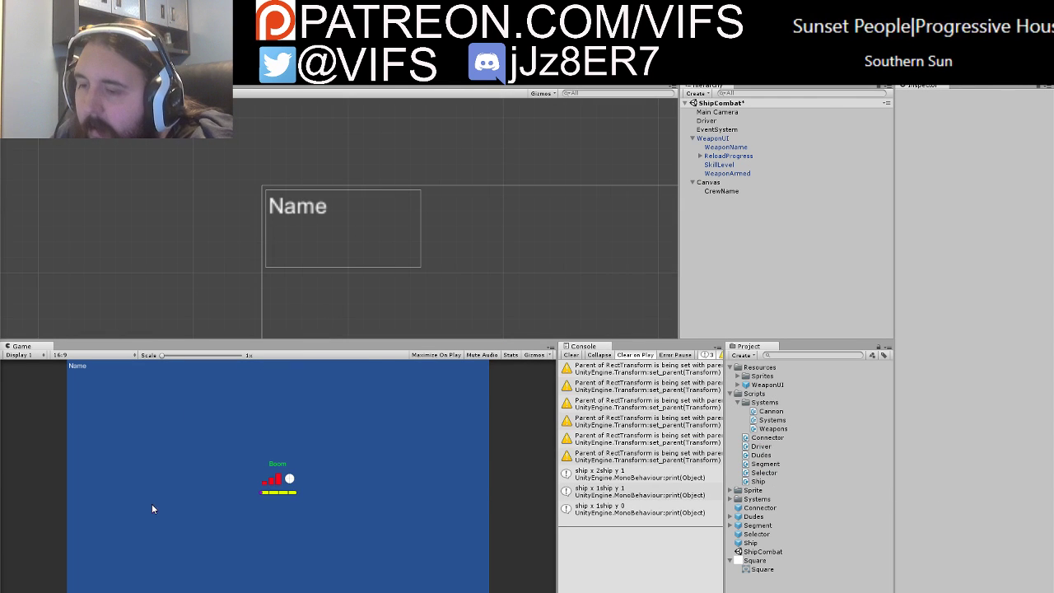
key("alt+Tab")
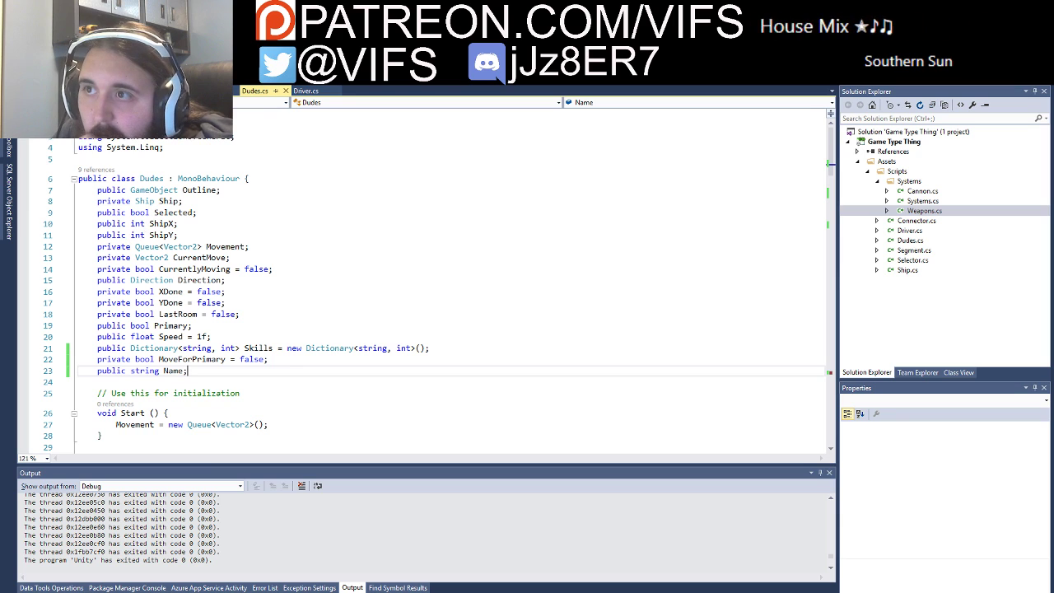
Step: Compare the skill code in Weapons.cs with the skill code in Systems.cs
key("ctrl+Tab")
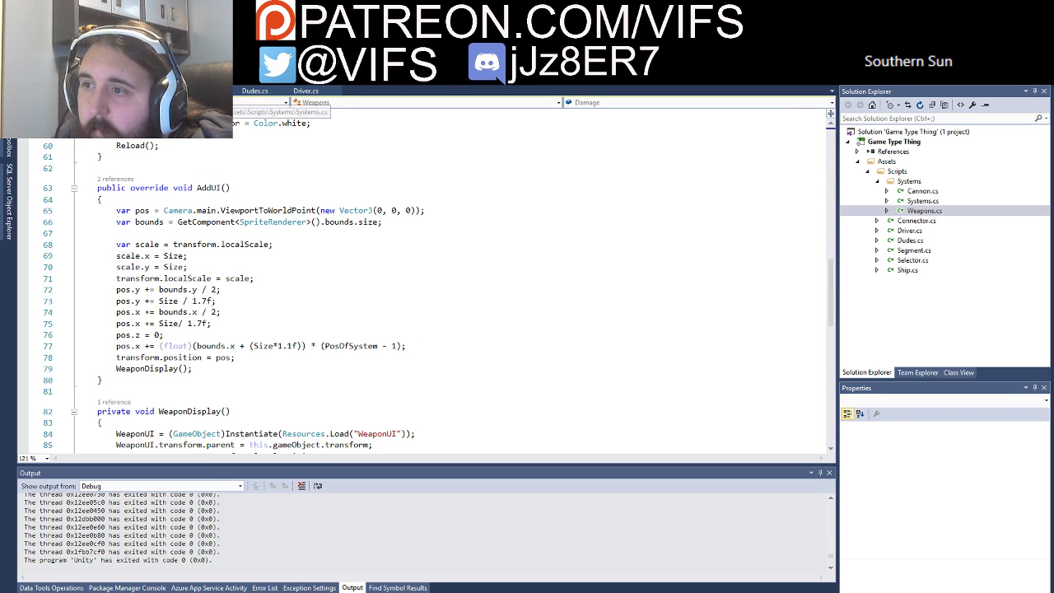
scroll(116, 192, "down", 6)
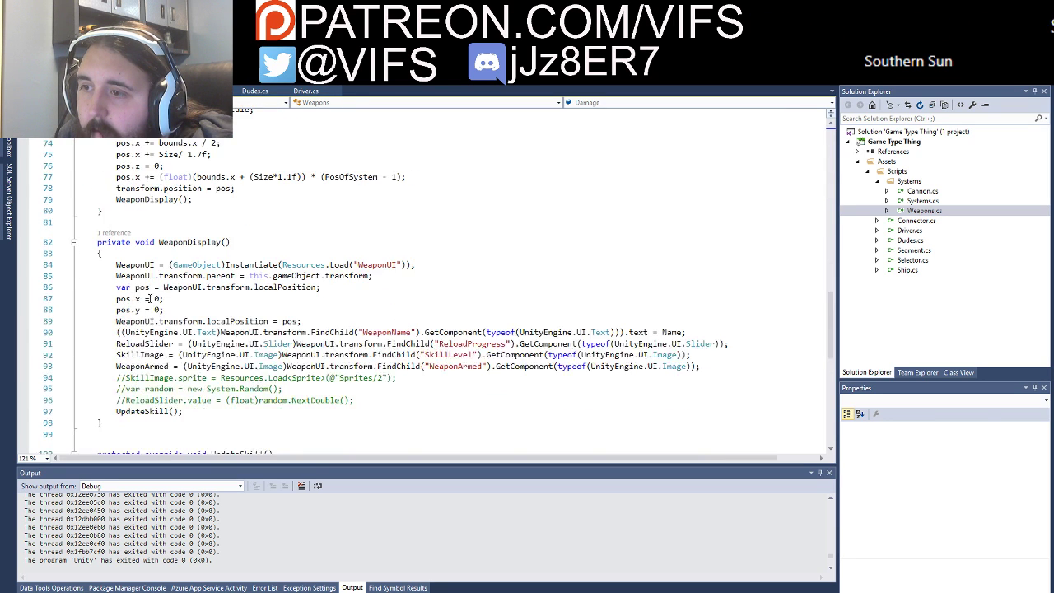
scroll(198, 329, "up", 6)
scroll(198, 329, "up", 5)
scroll(187, 305, "up", 3)
scroll(187, 305, "up", 5)
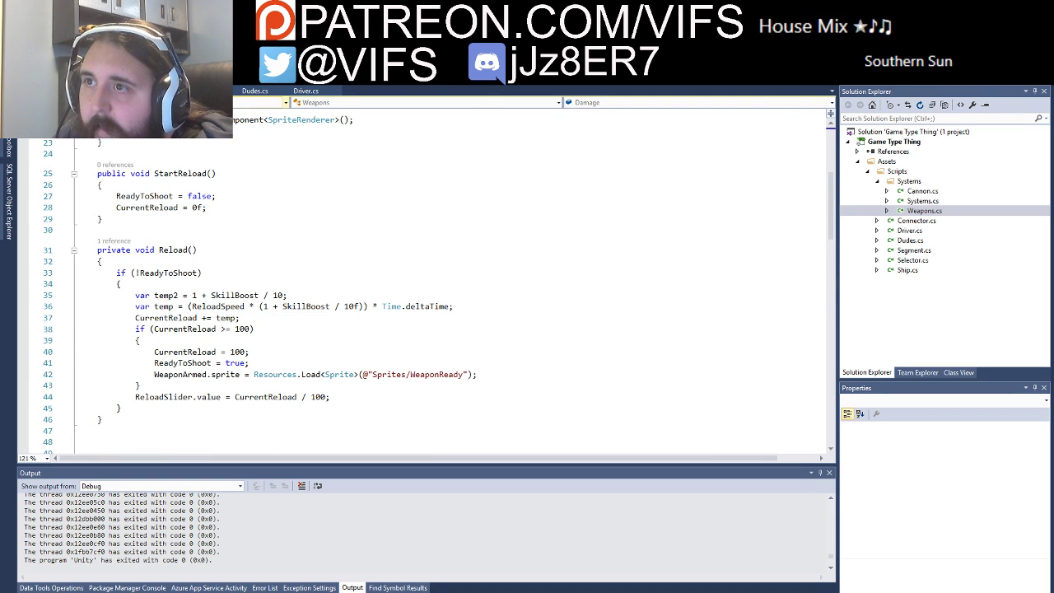
key("ctrl+Tab")
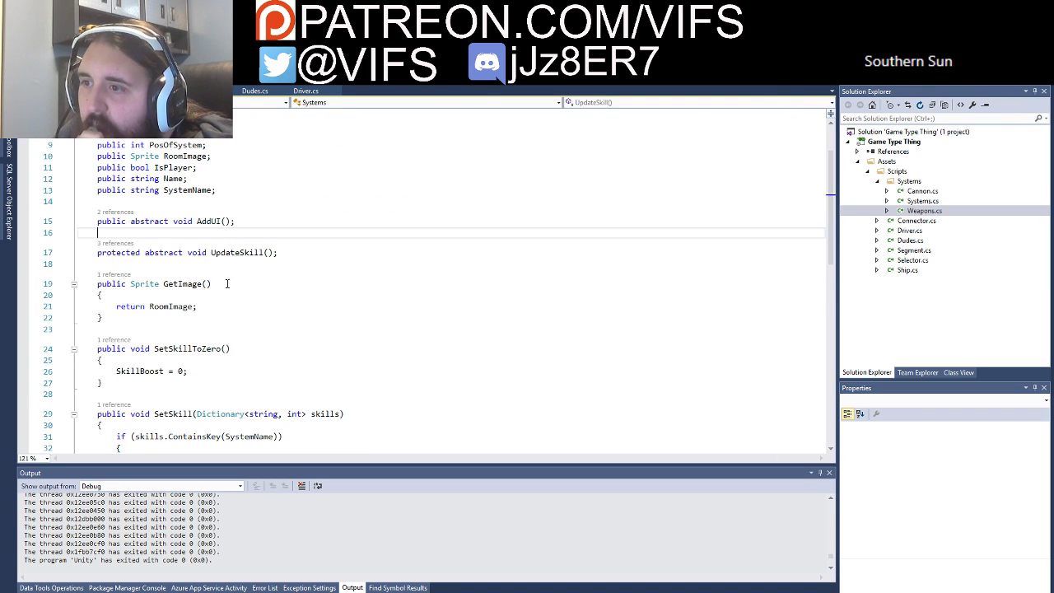
scroll(252, 300, "down", 4)
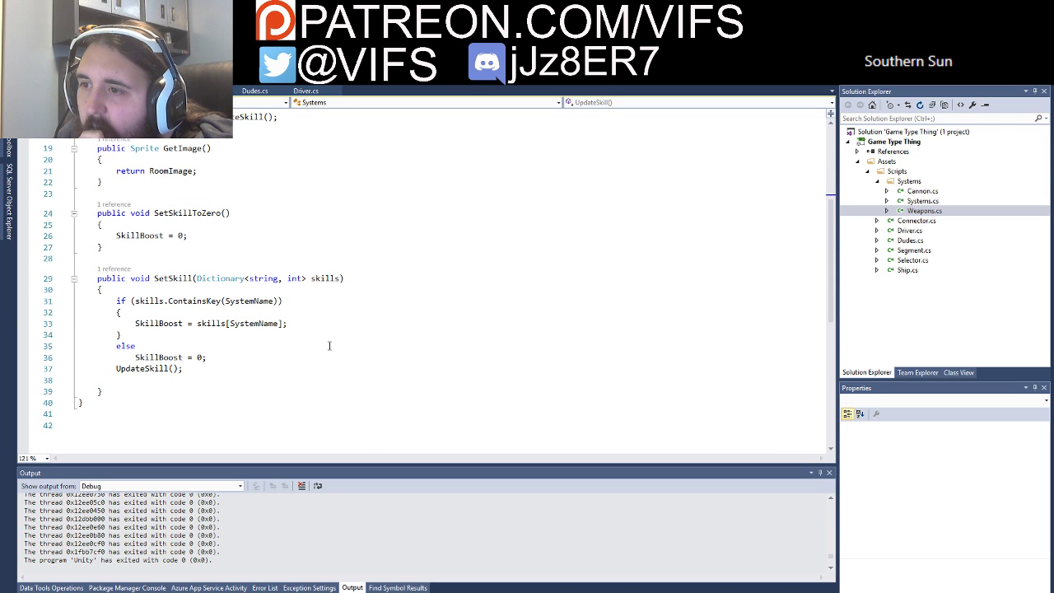
scroll(317, 329, "up", 2)
scroll(305, 339, "up", 2)
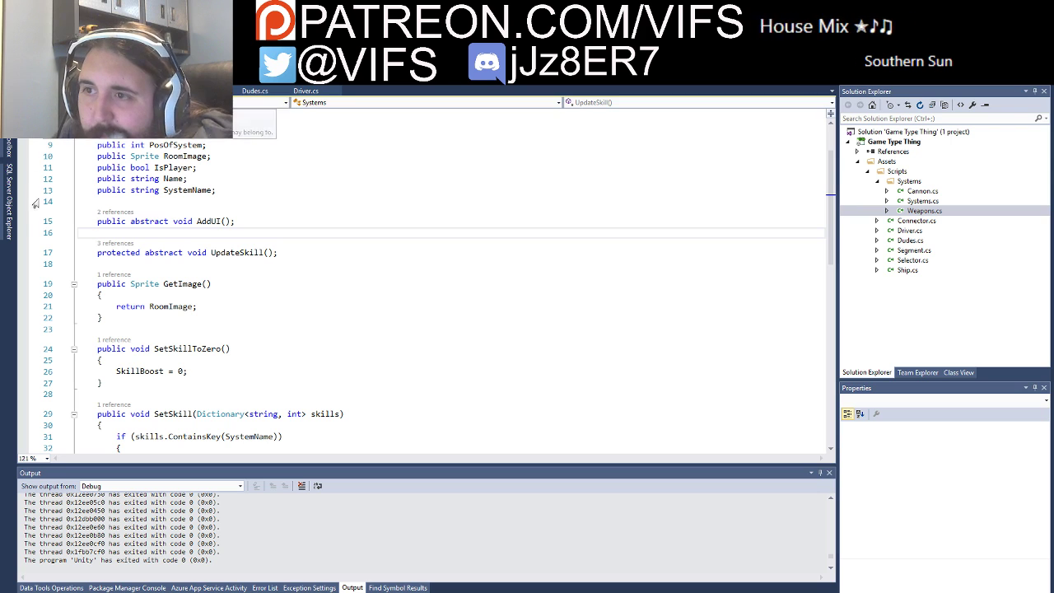
key("ctrl+Tab")
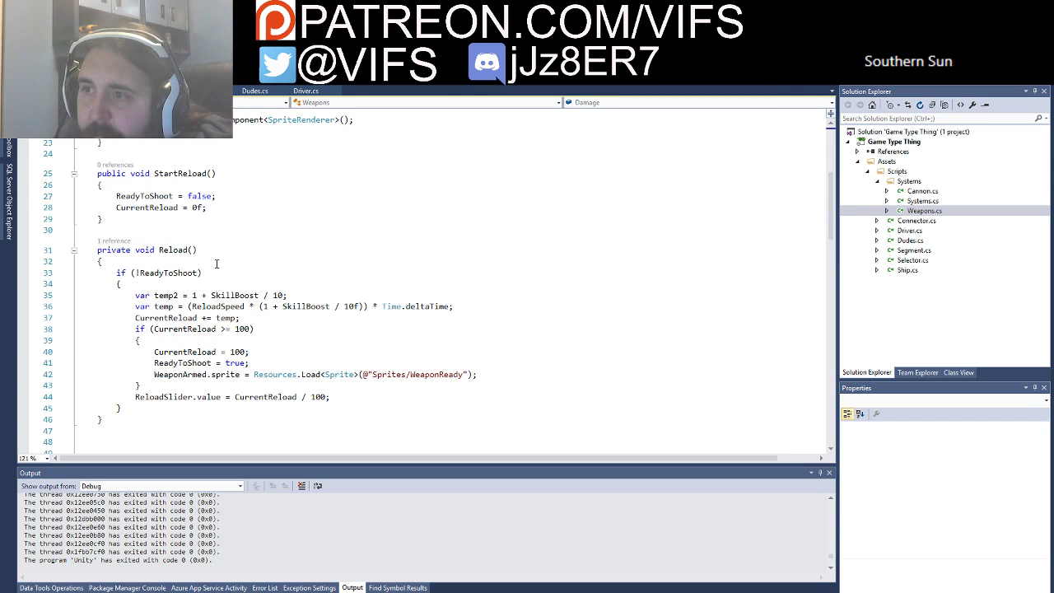
scroll(239, 282, "up", 3)
scroll(262, 320, "up", 2)
scroll(259, 329, "down", 4)
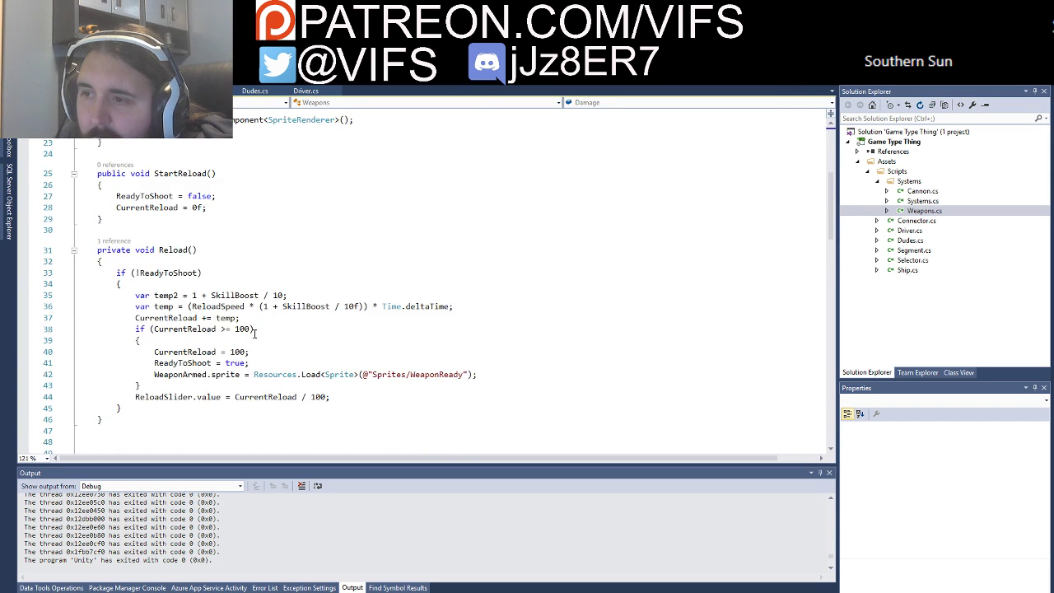
scroll(99, 258, "down", 7)
scroll(99, 258, "down", 4)
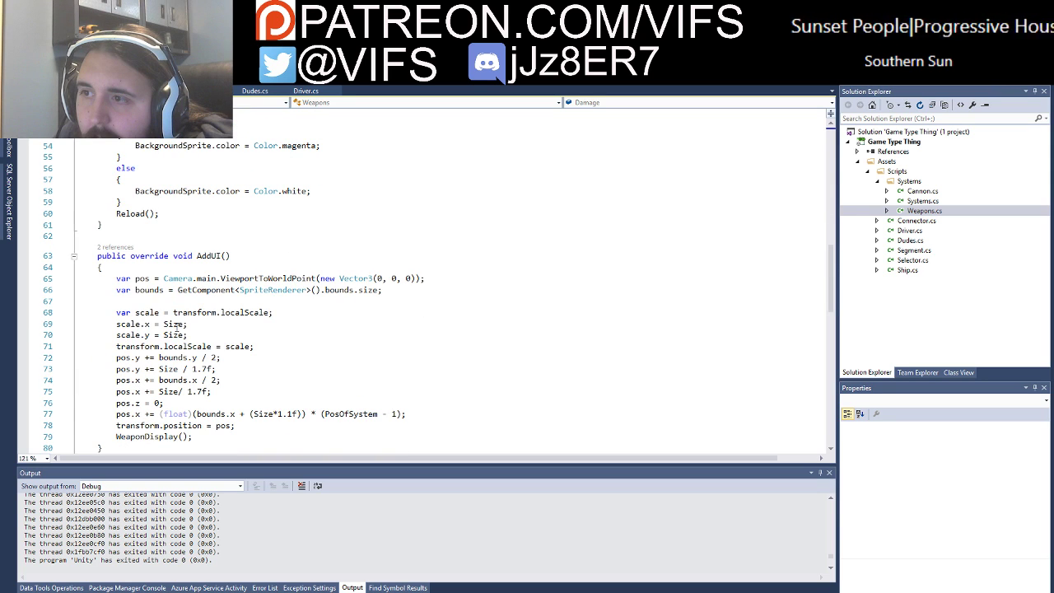
scroll(160, 311, "up", 2)
scroll(160, 311, "down", 1)
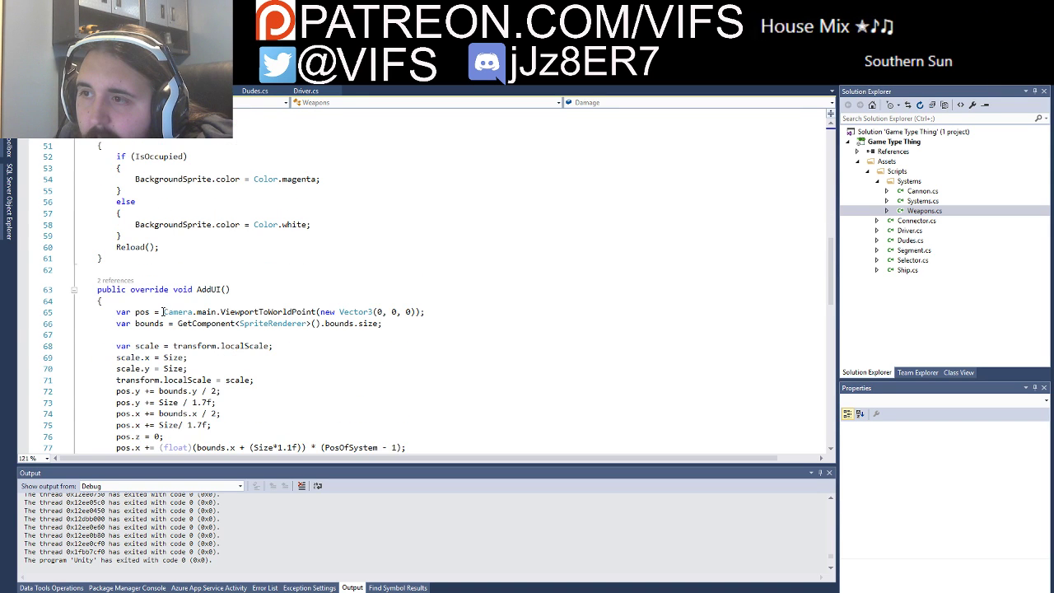
Step: Review the white and magenta background colour lines in Weapons.cs Update
left_click(337, 227)
scroll(338, 227, "down", 3)
scroll(339, 239, "down", 1)
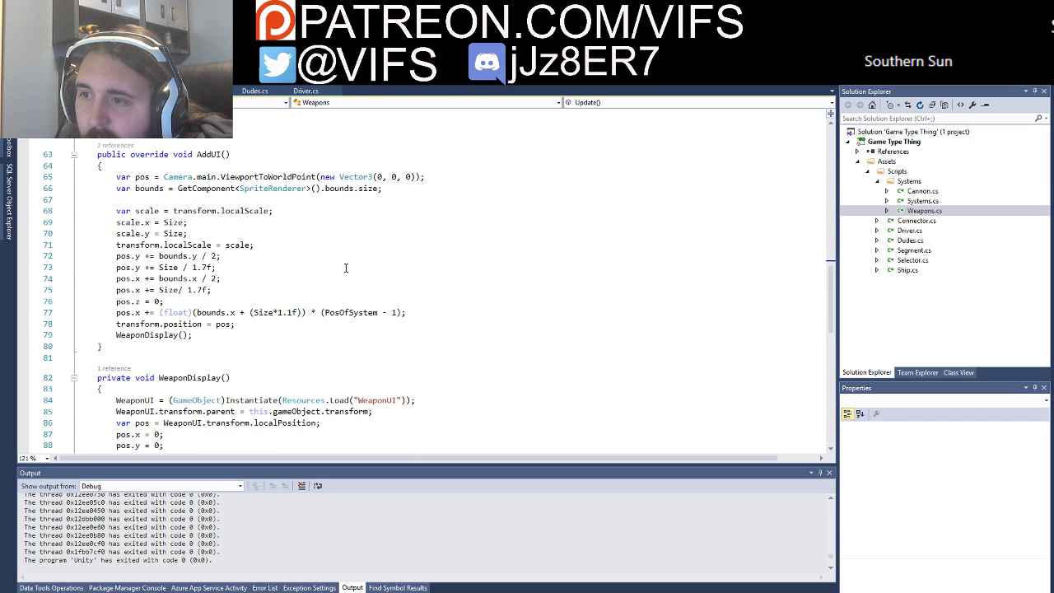
scroll(346, 268, "down", 5)
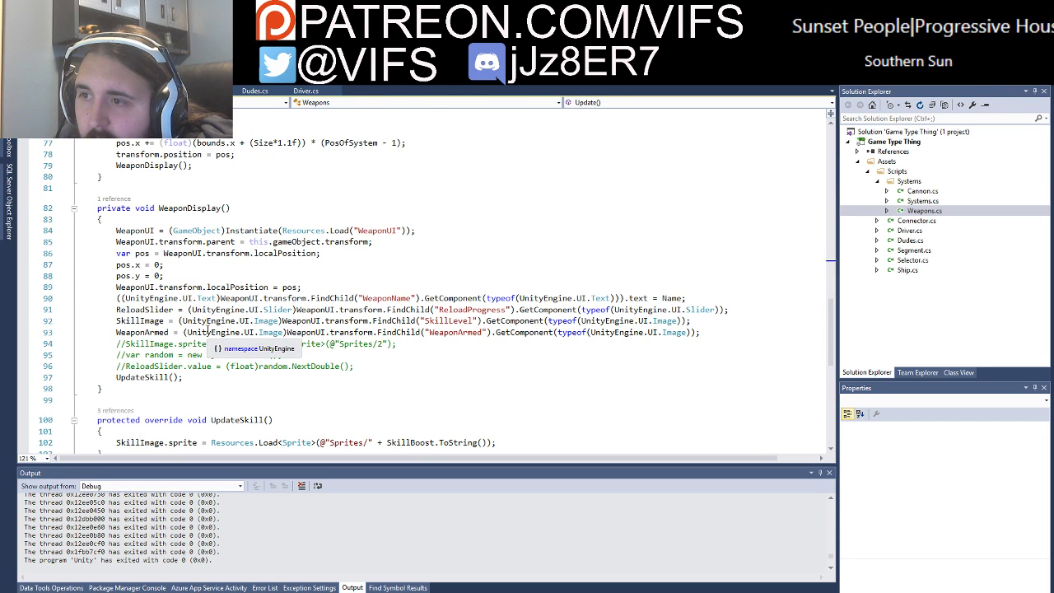
scroll(535, 356, "down", 1)
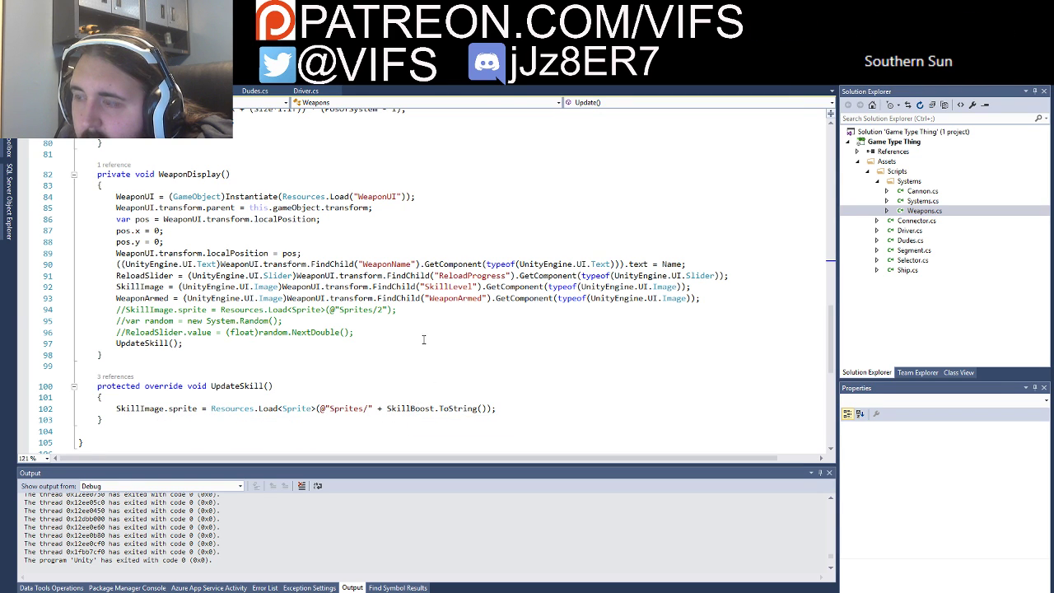
scroll(267, 390, "up", 6)
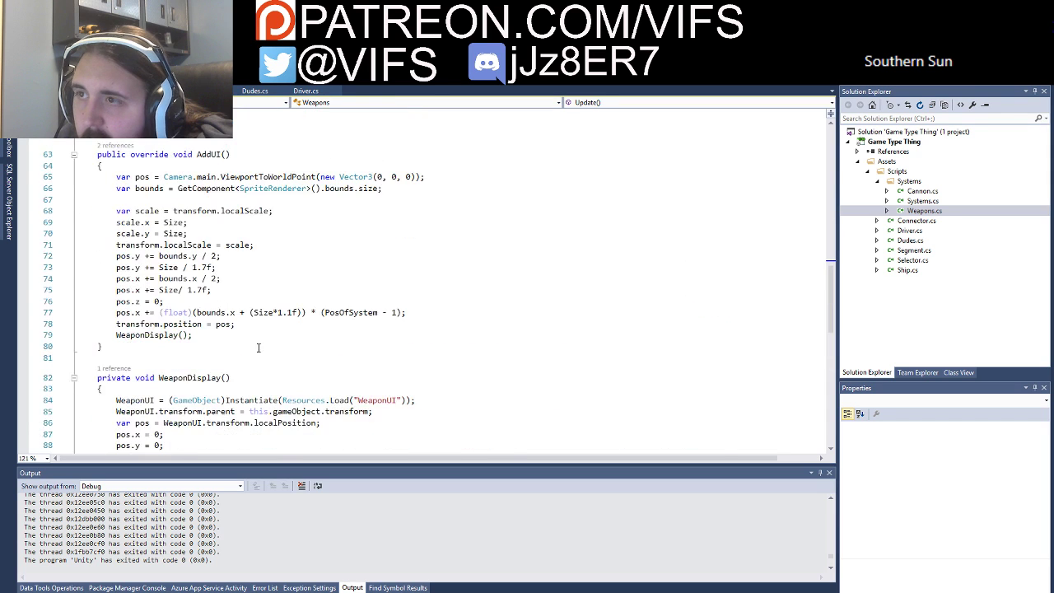
scroll(252, 329, "up", 4)
left_click(334, 216)
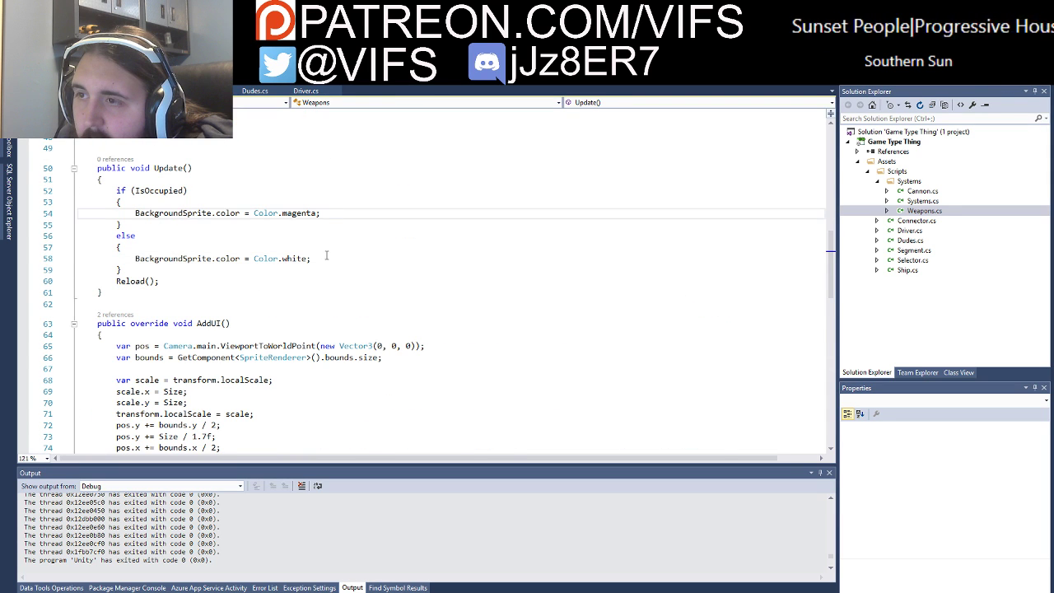
left_click(324, 257)
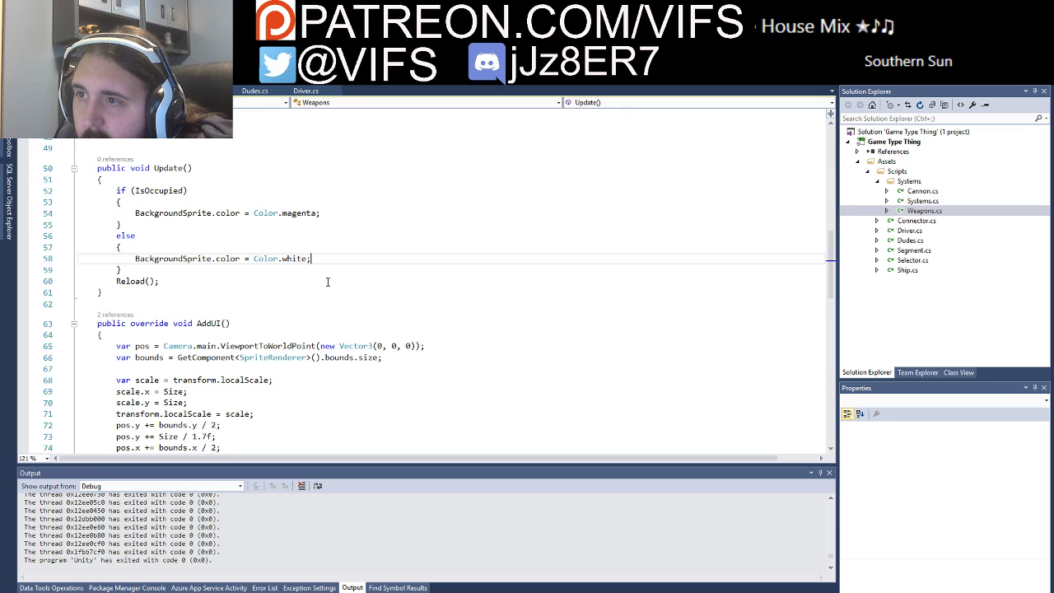
scroll(311, 277, "down", 6)
scroll(206, 331, "down", 7)
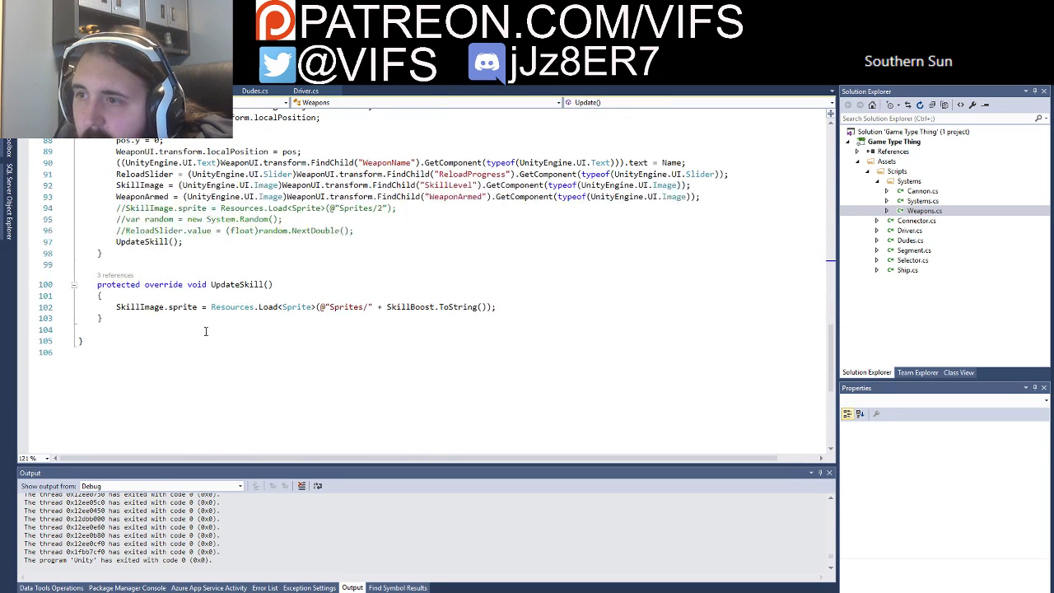
Step: Find all references to UpdateSkill and open its call in Systems.cs
right_click(233, 285)
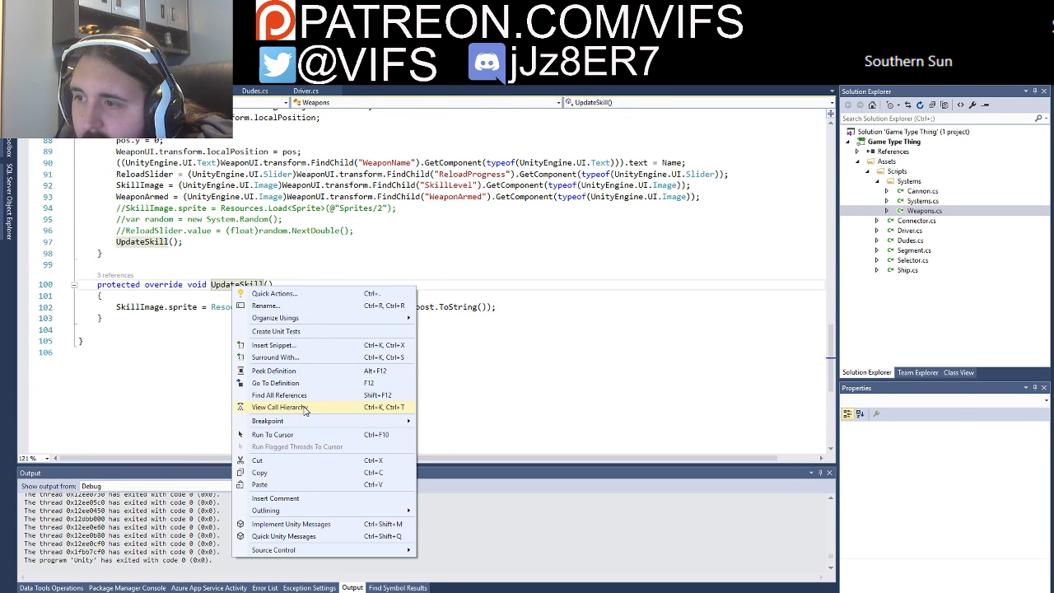
left_click(278, 395)
double_click(134, 508)
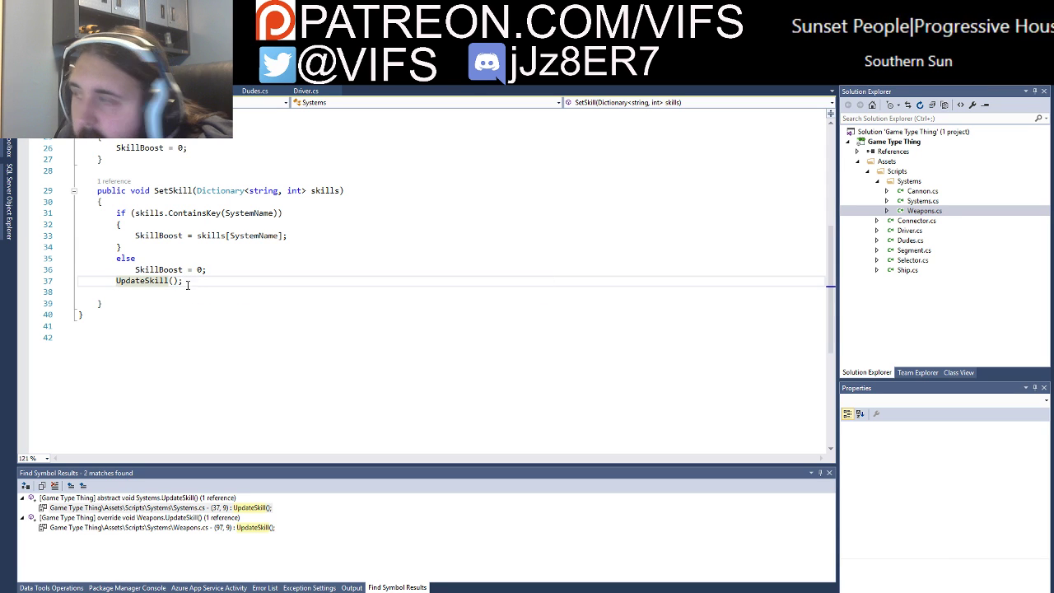
Step: Check Unity's Sprites folder, then revisit the UpdateSkill calls in Weapons.cs and SetSkill
key("alt+Tab")
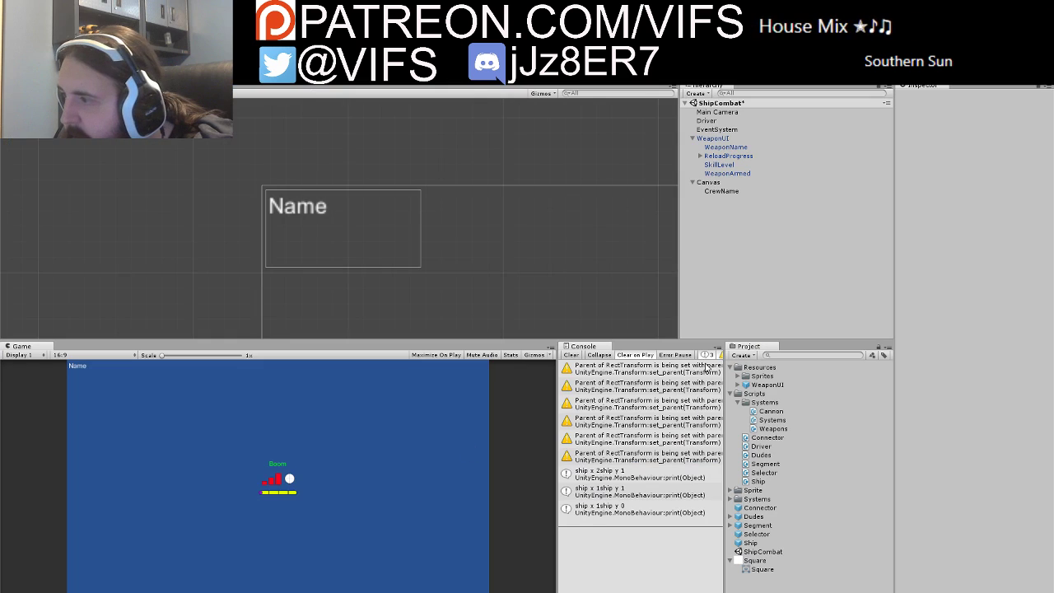
left_click(738, 376)
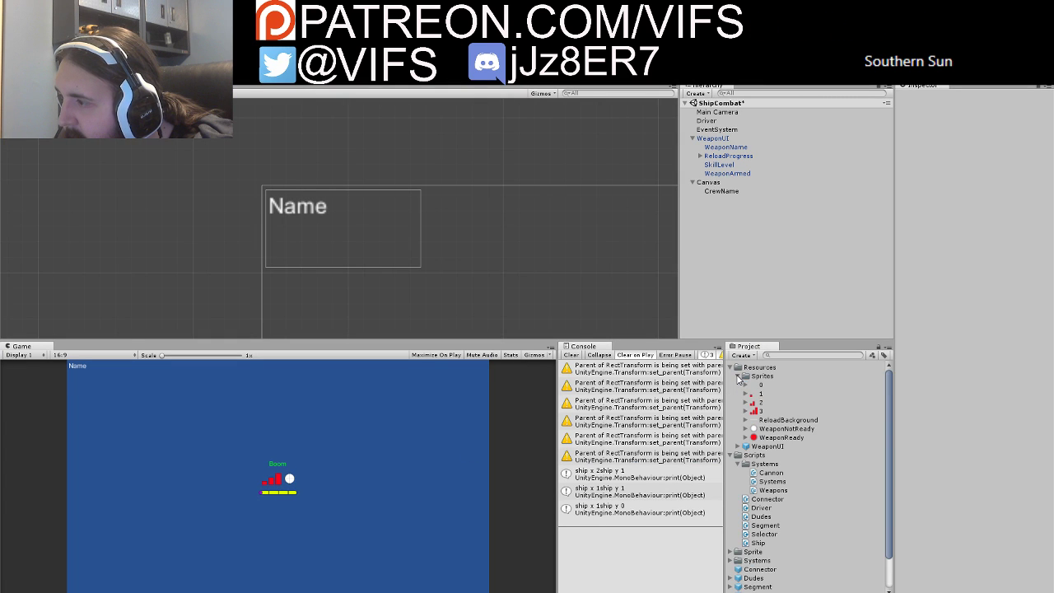
key("alt+Tab")
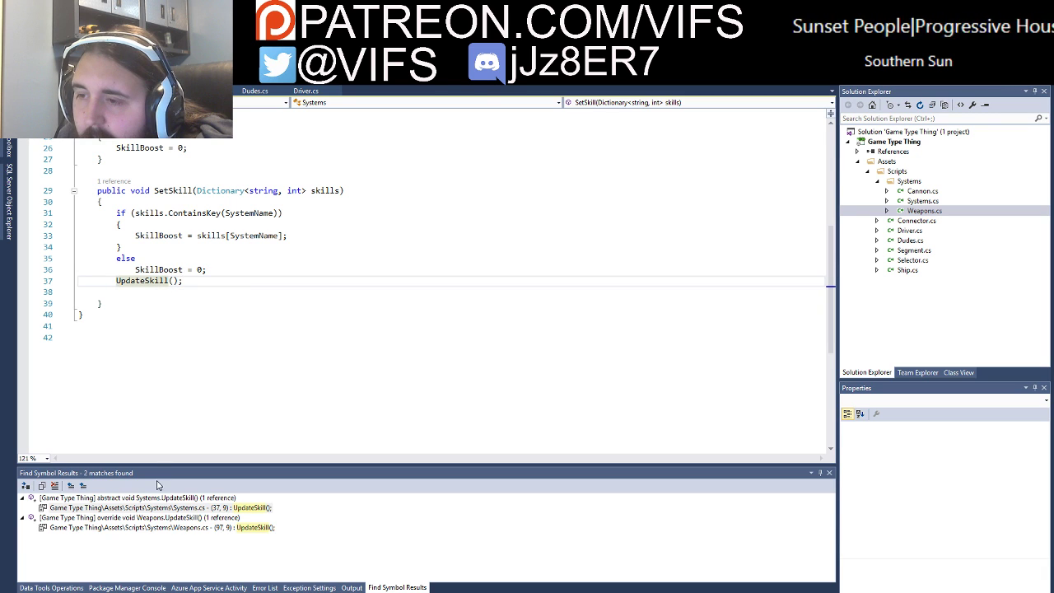
double_click(163, 528)
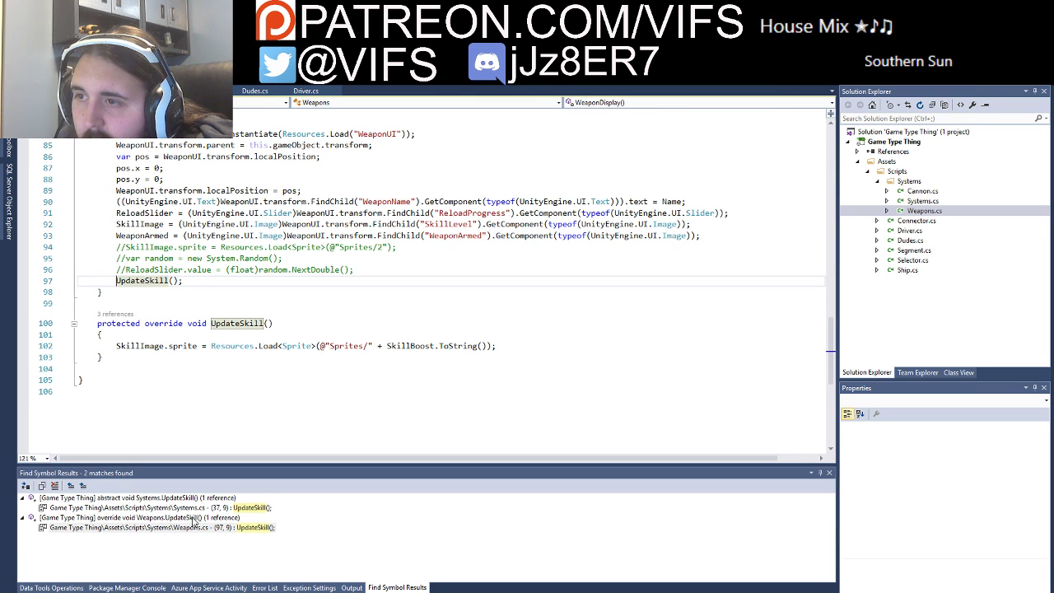
double_click(192, 508)
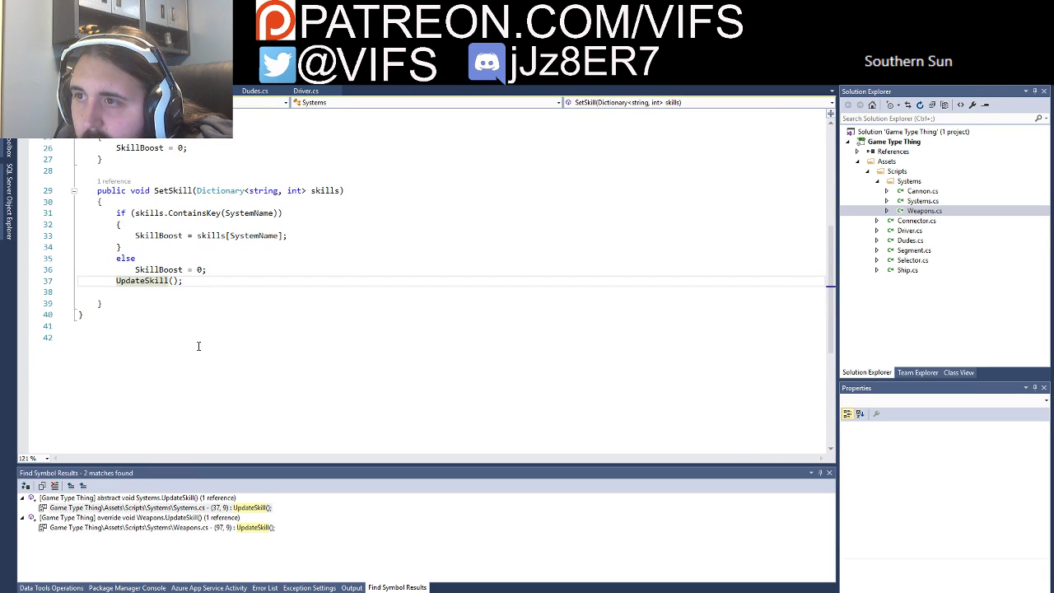
scroll(197, 346, "up", 2)
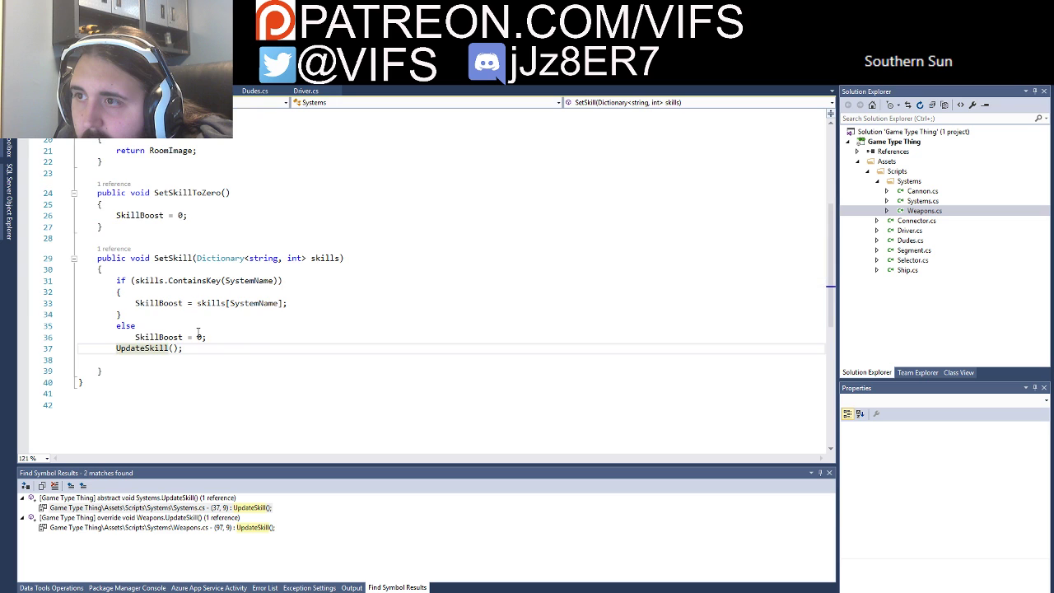
Step: Break on the UpdateSkill call in SetSkill while debugging Unity, then remove it and resume
left_click(24, 352)
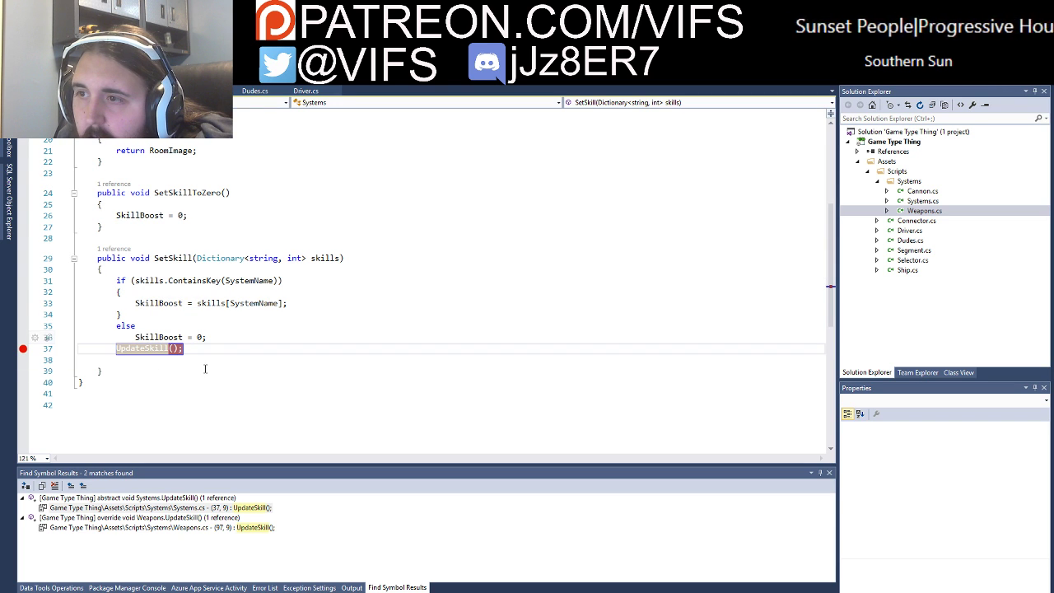
key("alt+Tab")
key("alt+Tab")
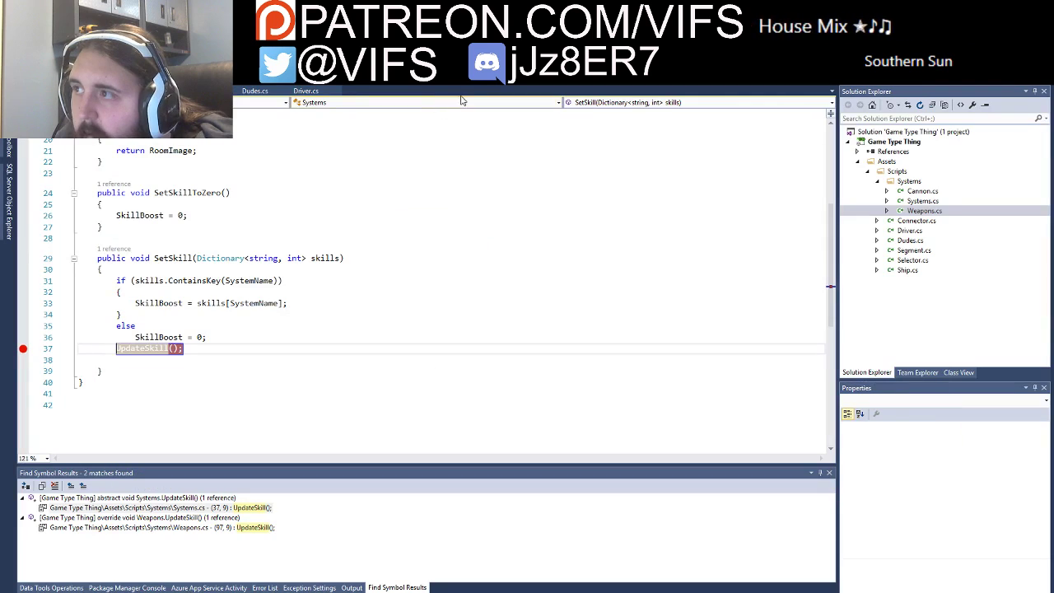
key("F5")
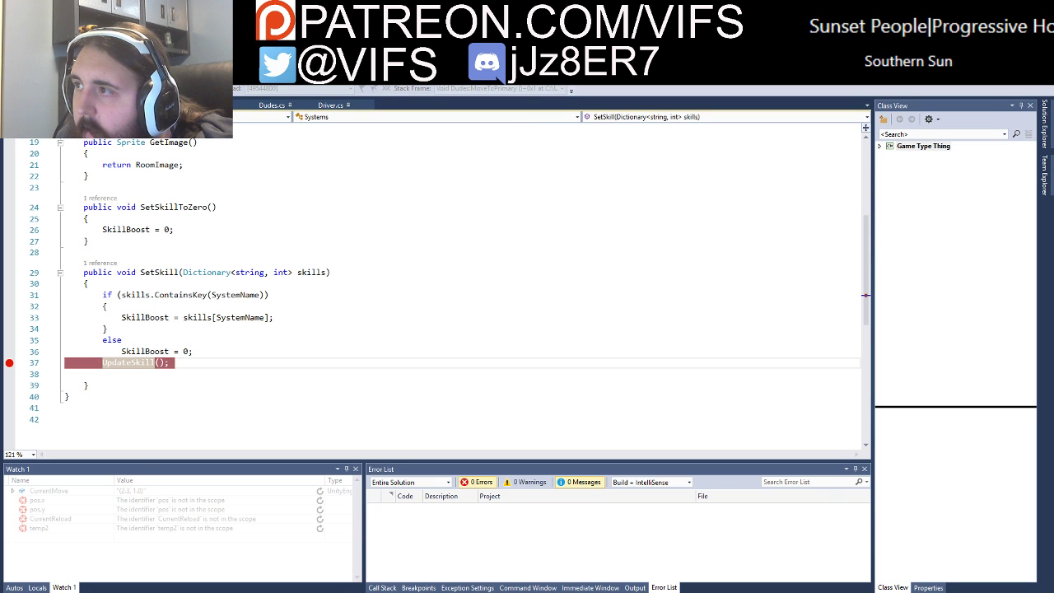
key("alt+Tab")
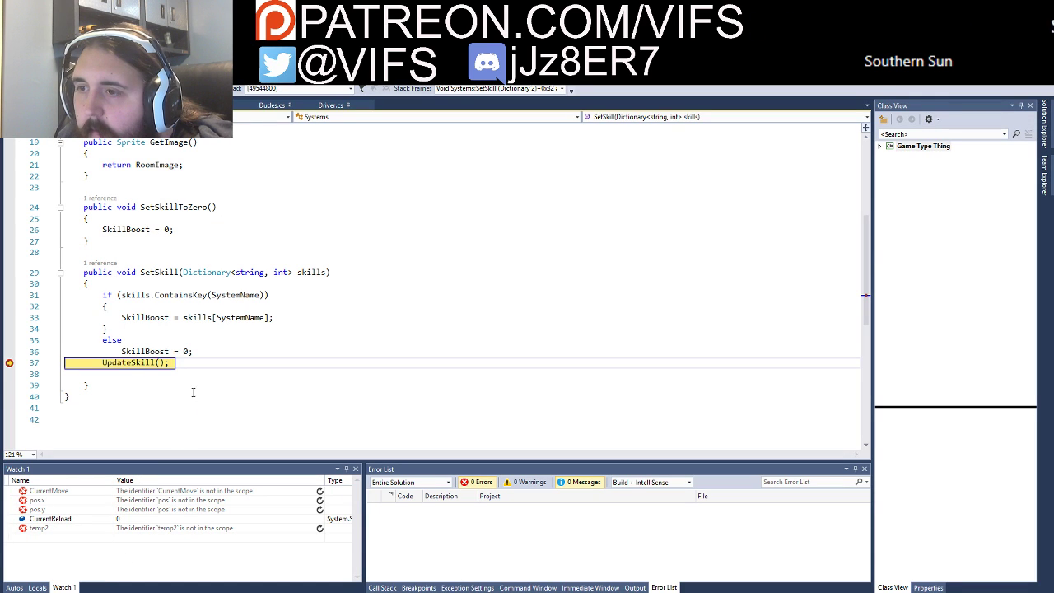
left_click(9, 363)
key("F5")
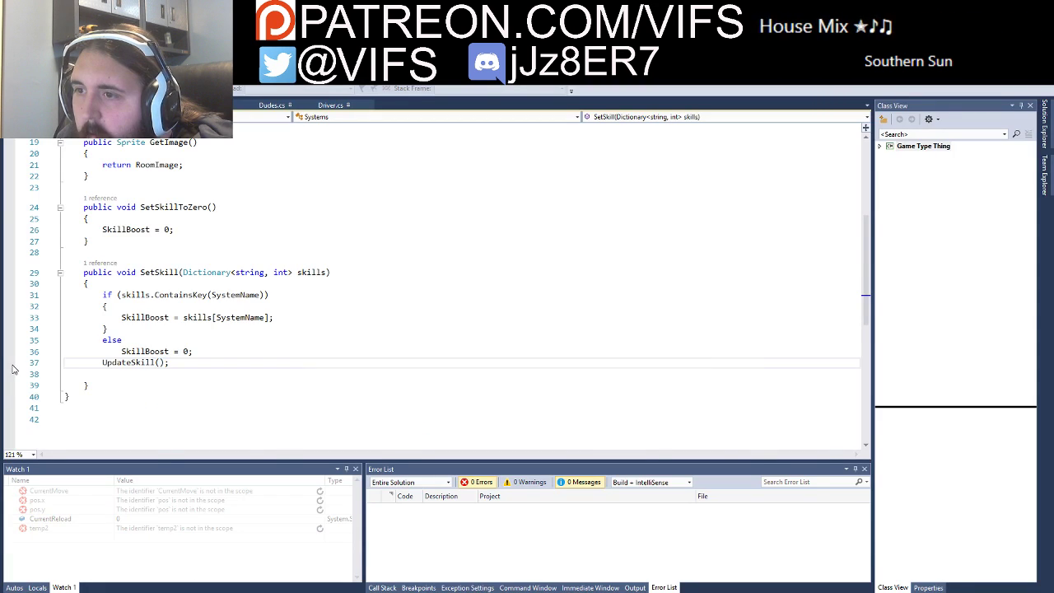
Step: Re-set the UpdateSkill breakpoint, finish crew selection in game, and drop the EndSelecting breakpoint
key("alt+Tab")
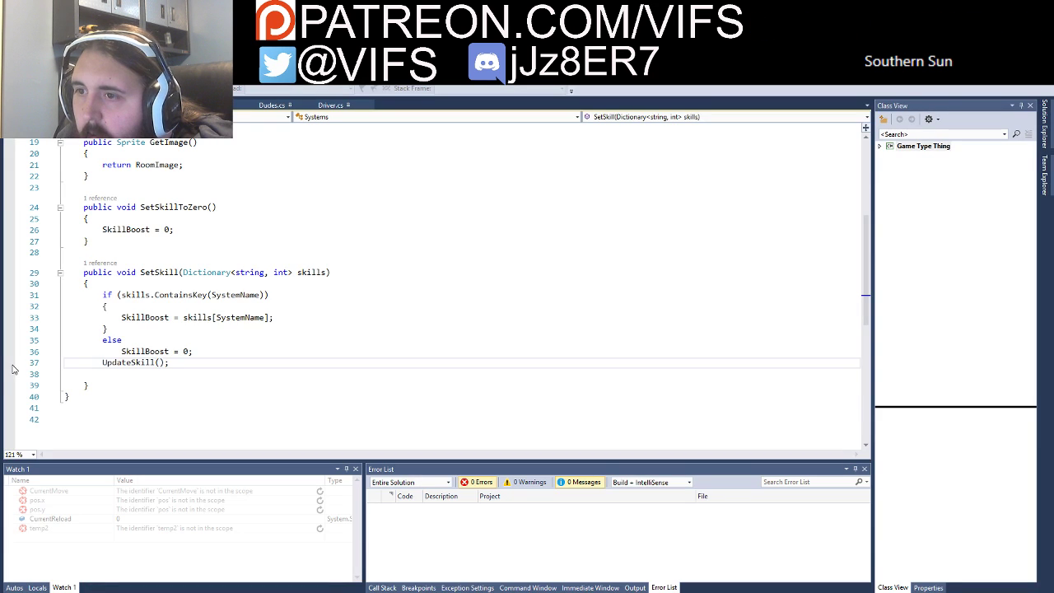
left_click(13, 366)
key("alt+Tab")
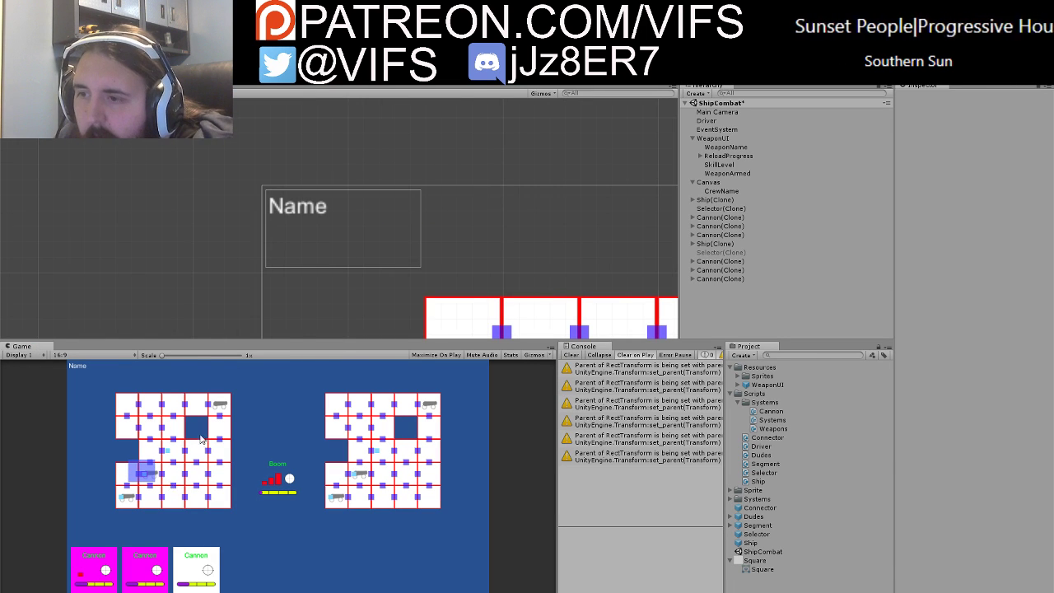
left_click(170, 485)
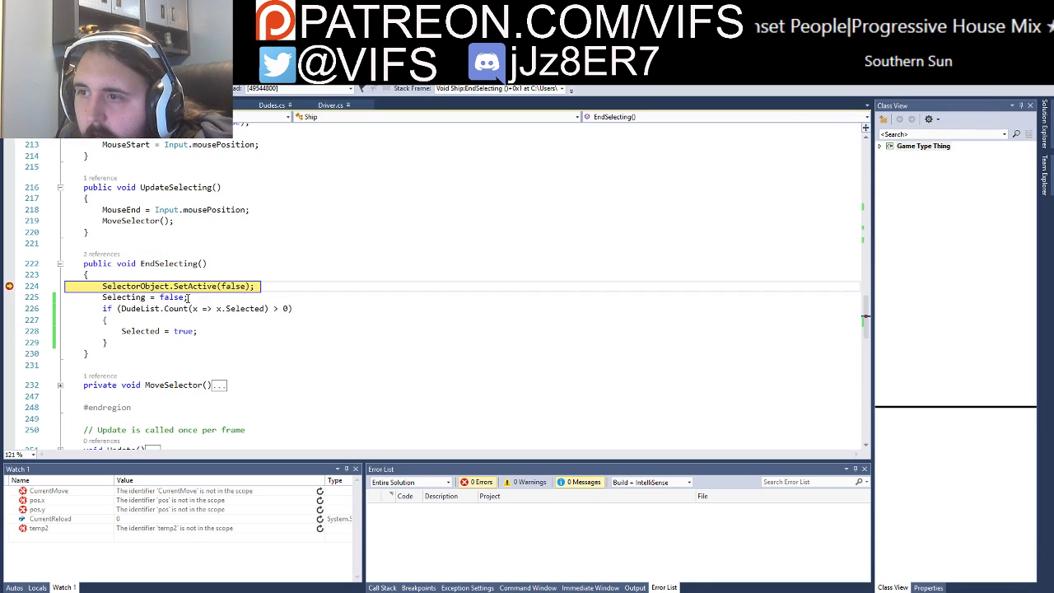
left_click(10, 285)
key("F5")
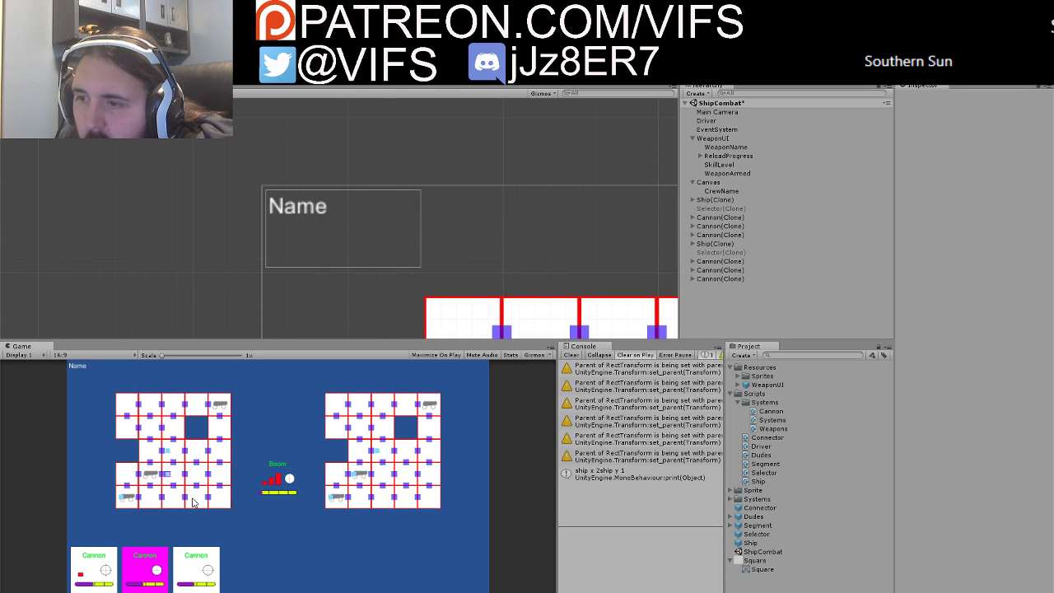
Step: Break on the line 31 ContainsKey check, trigger it in game, resume, and stop debugging
key("alt+Tab")
scroll(461, 288, "up", 1)
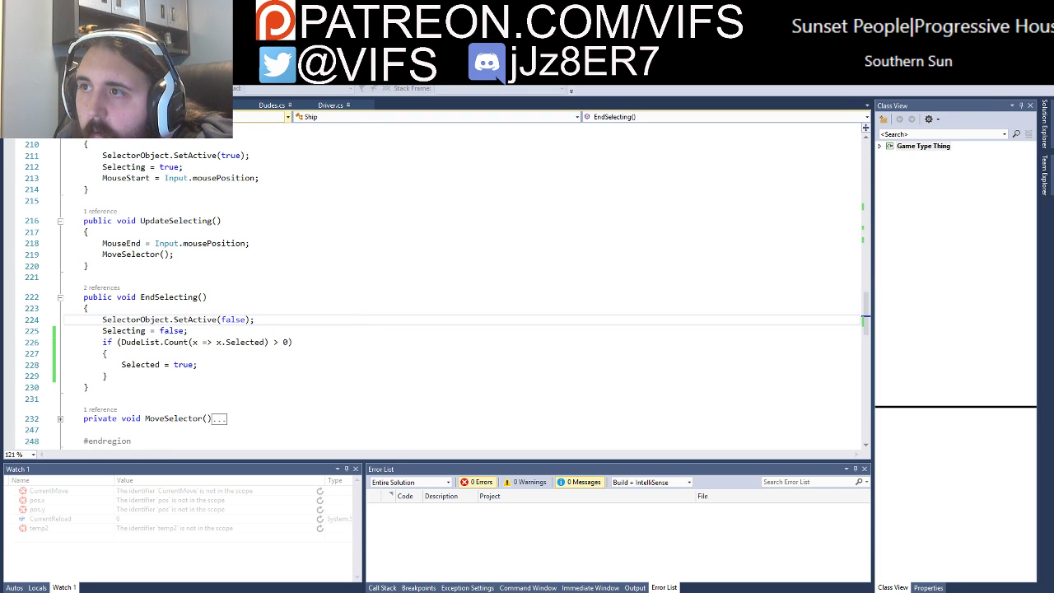
key("ctrl+minus")
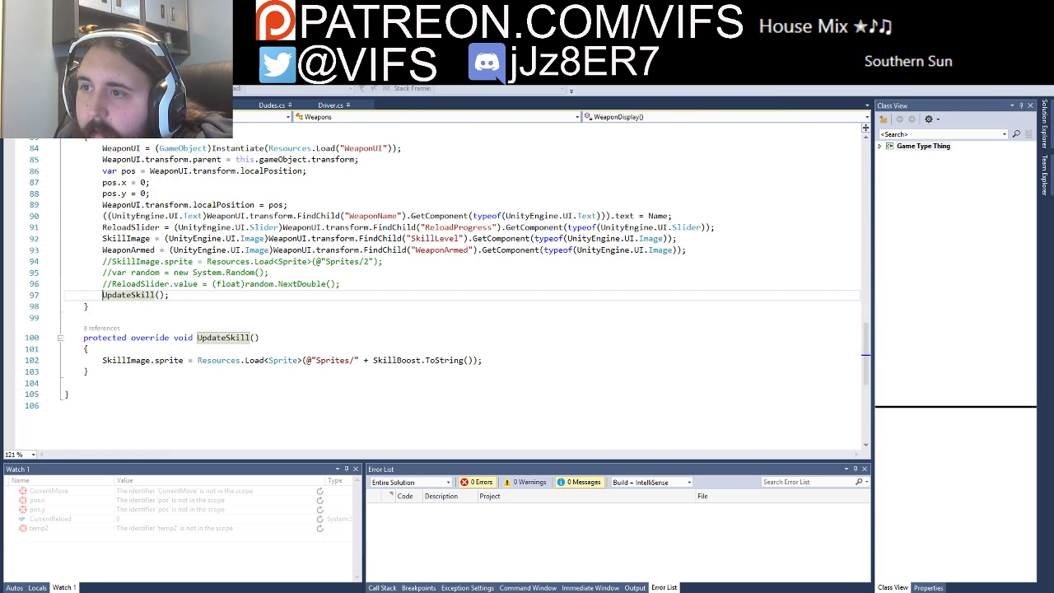
key("ctrl+minus")
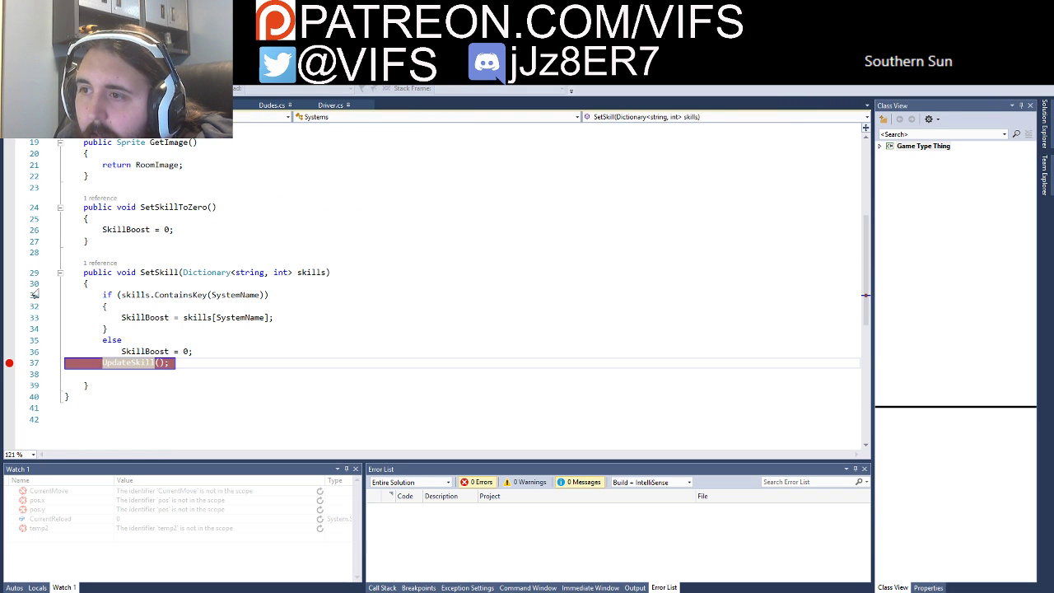
left_click(10, 300)
key("alt+Tab")
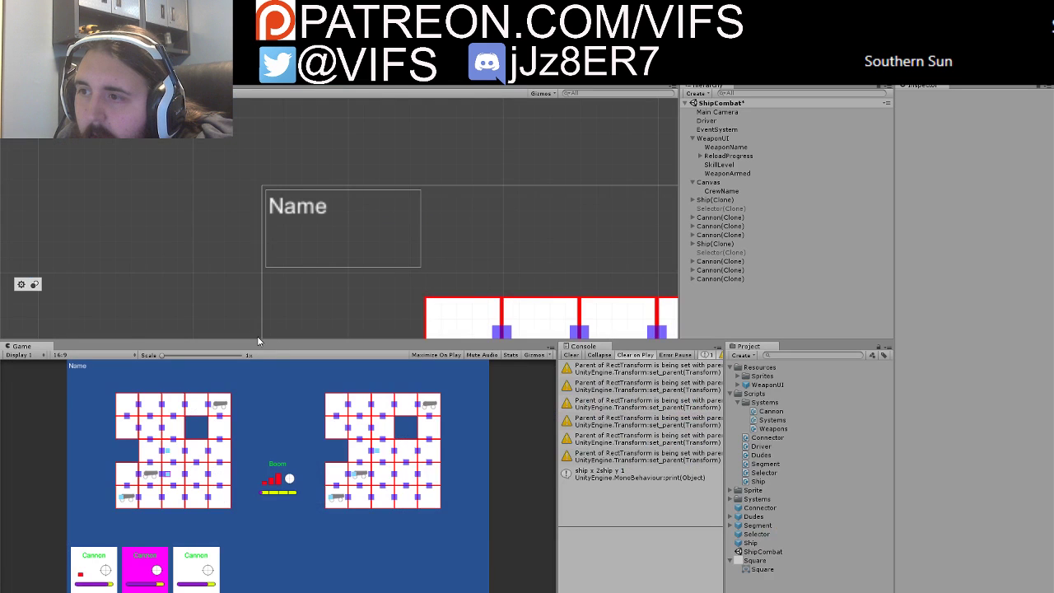
left_click(173, 484)
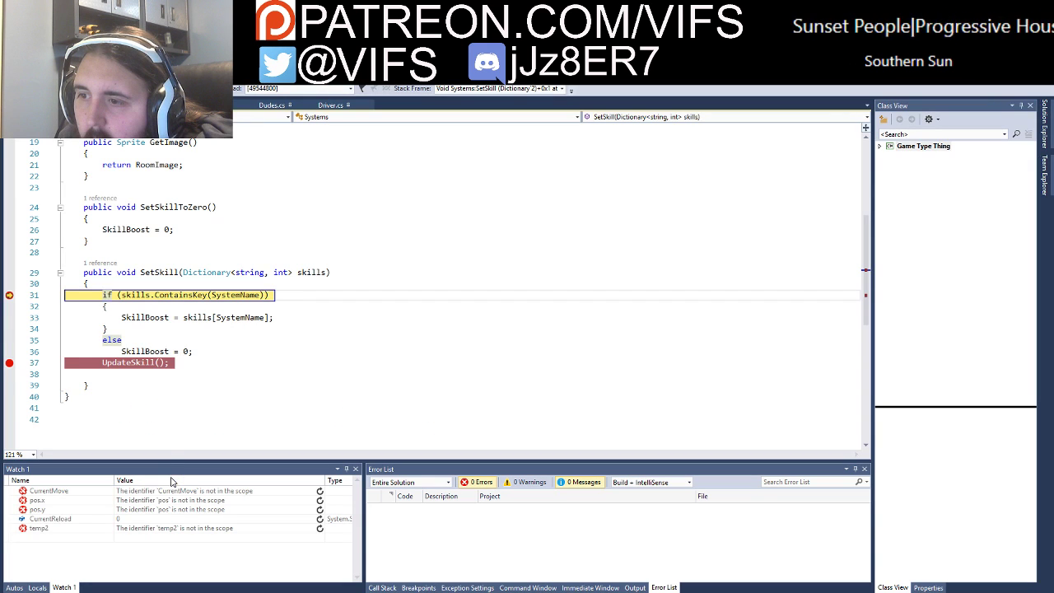
key("F5")
key("F5")
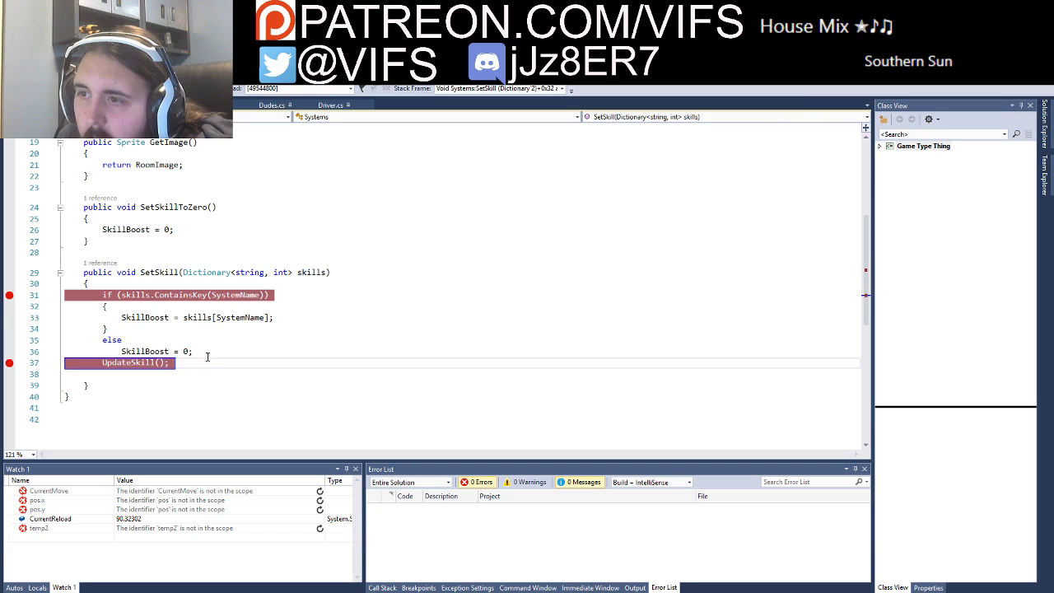
key("alt+Tab")
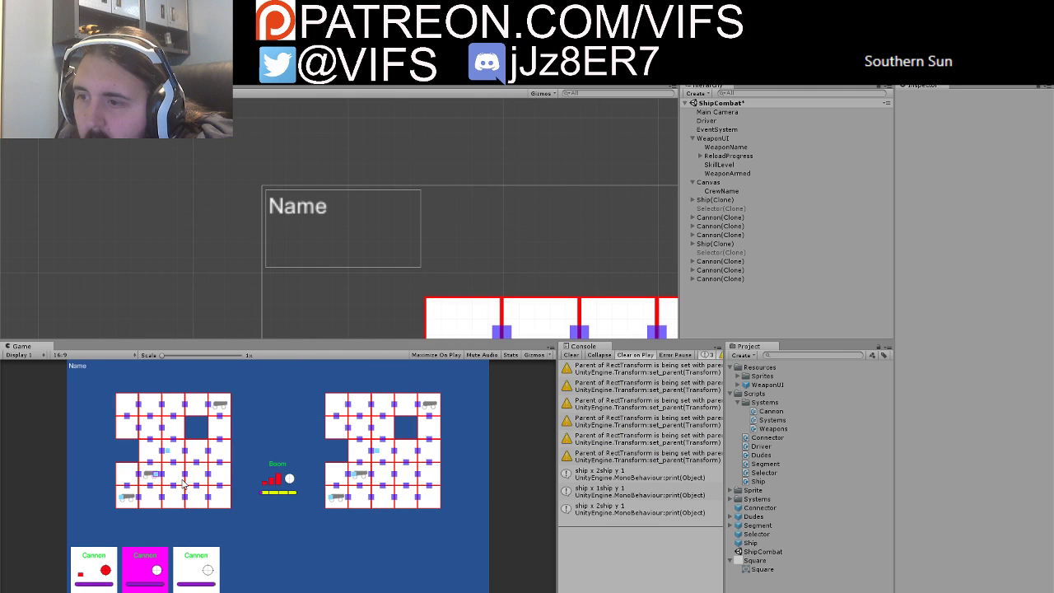
key("alt+Tab")
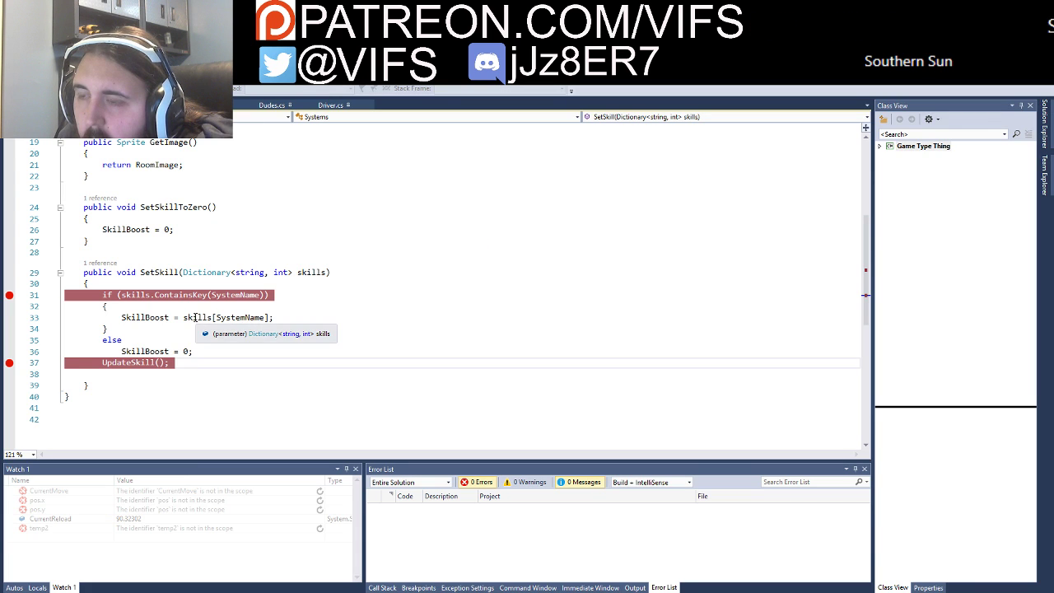
key("shift+F5")
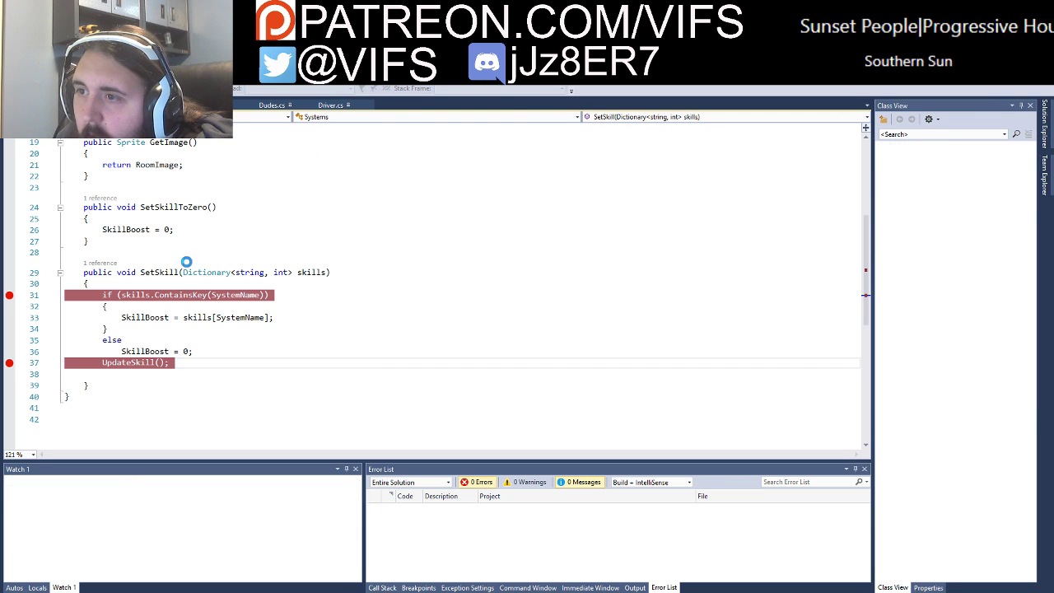
Step: Remove the SetSkill breakpoints on lines 31 and 37
left_click(23, 281)
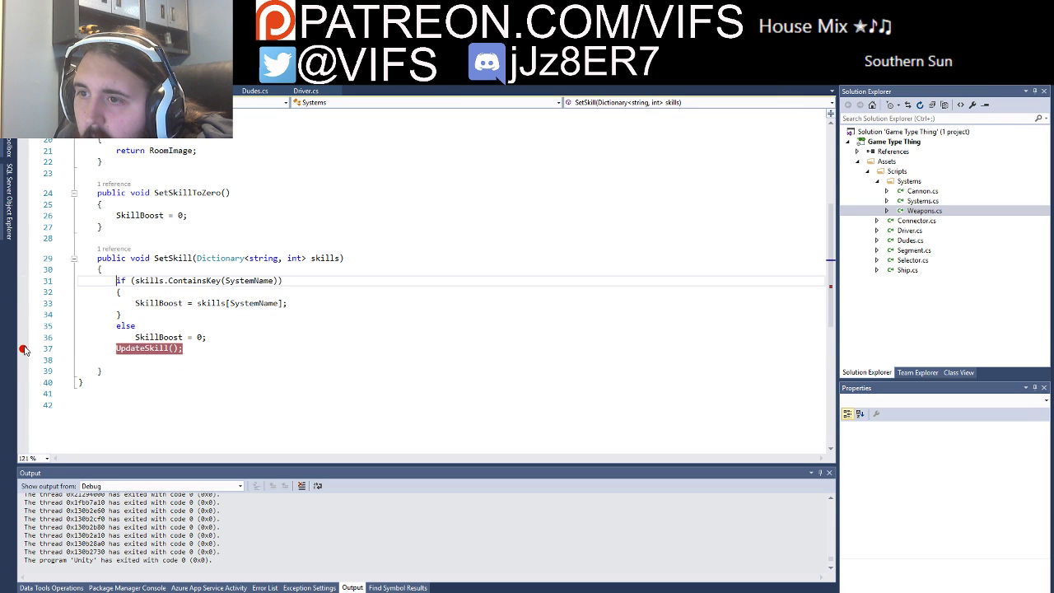
left_click(23, 348)
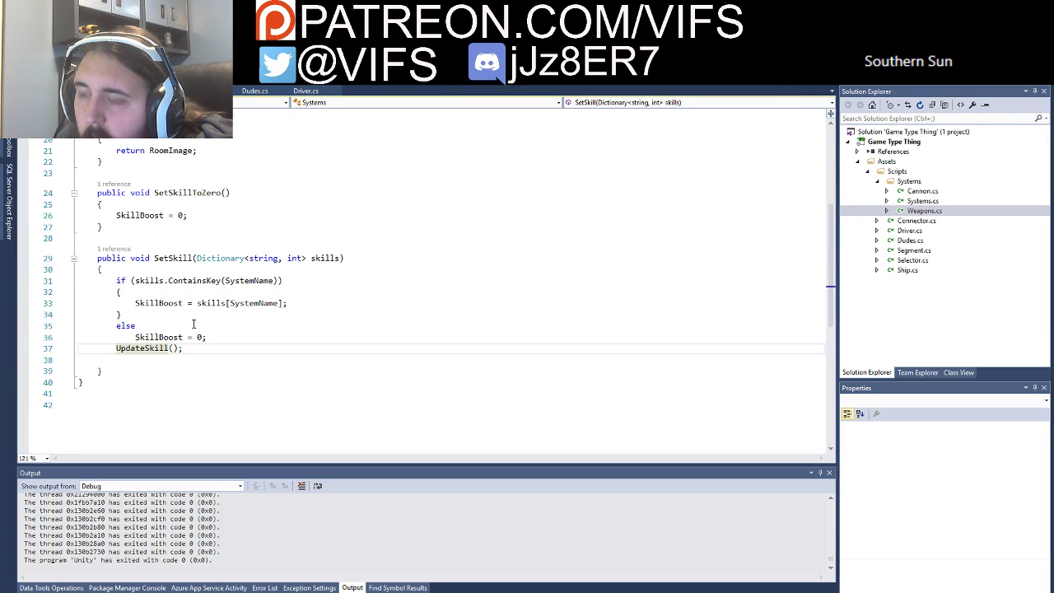
scroll(228, 347, "up", 3)
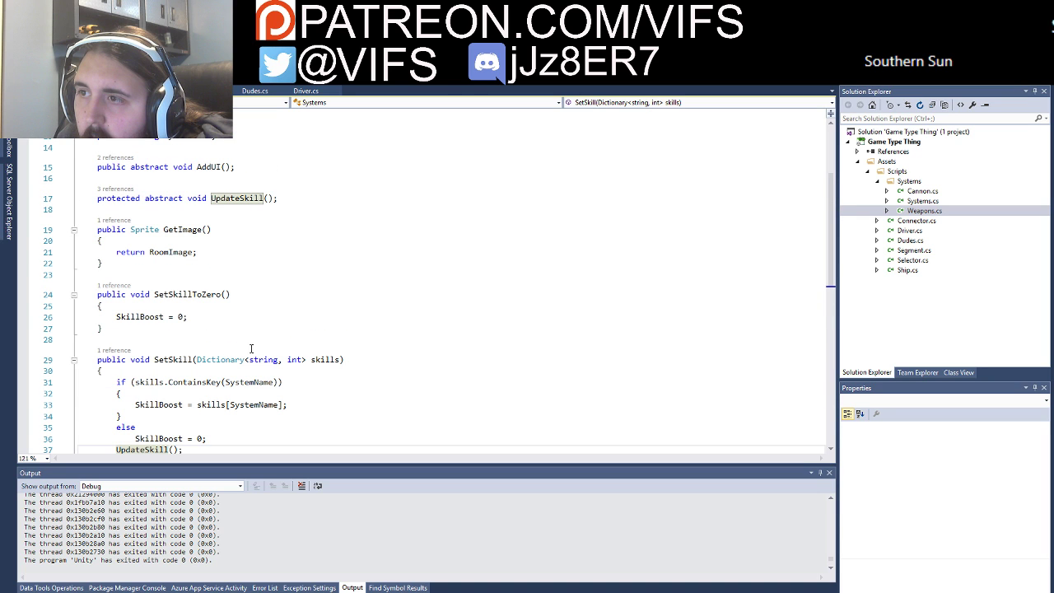
Step: Find all SetSkill references, open the Segment.cs call, and search the file for 'isi'
right_click(172, 361)
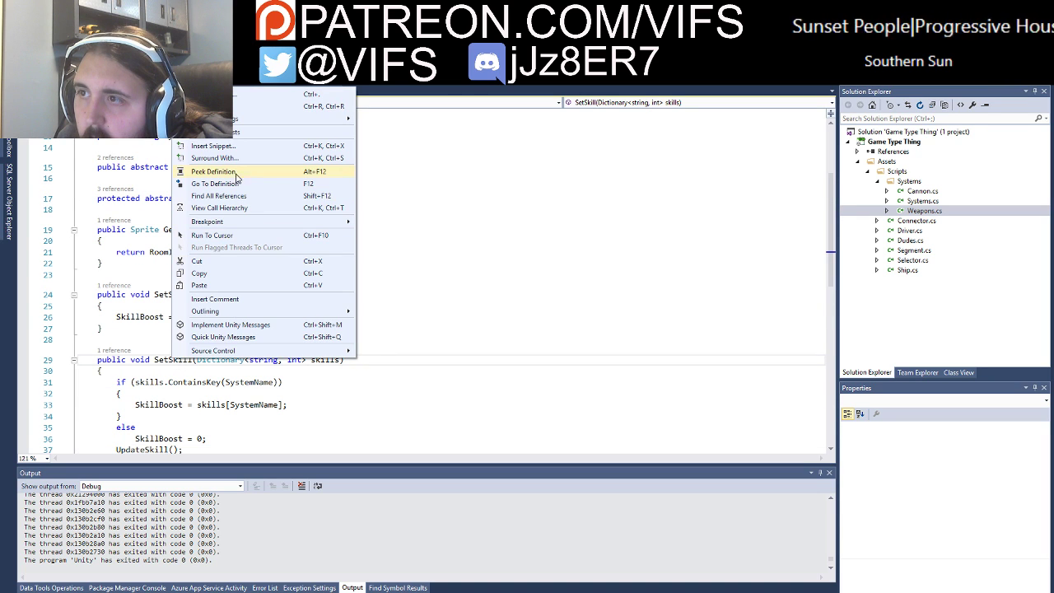
left_click(218, 196)
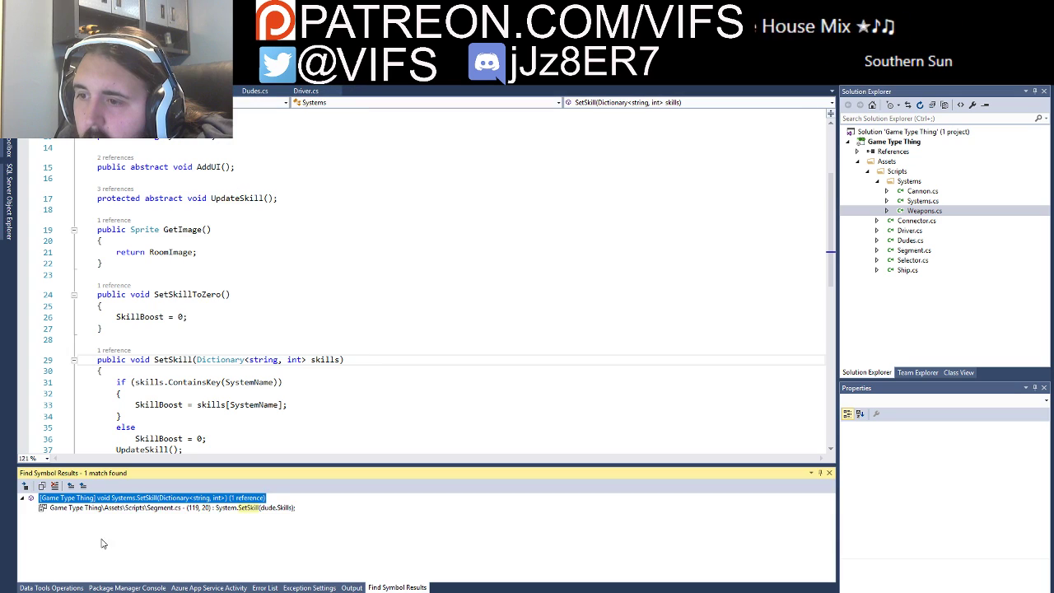
double_click(145, 508)
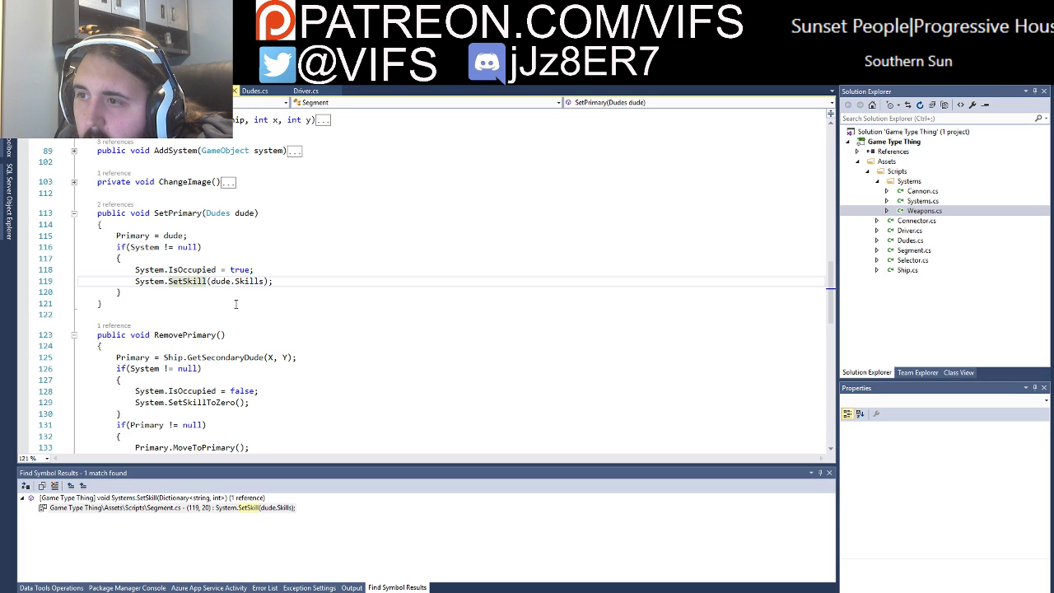
key("ctrl+f")
type("is")
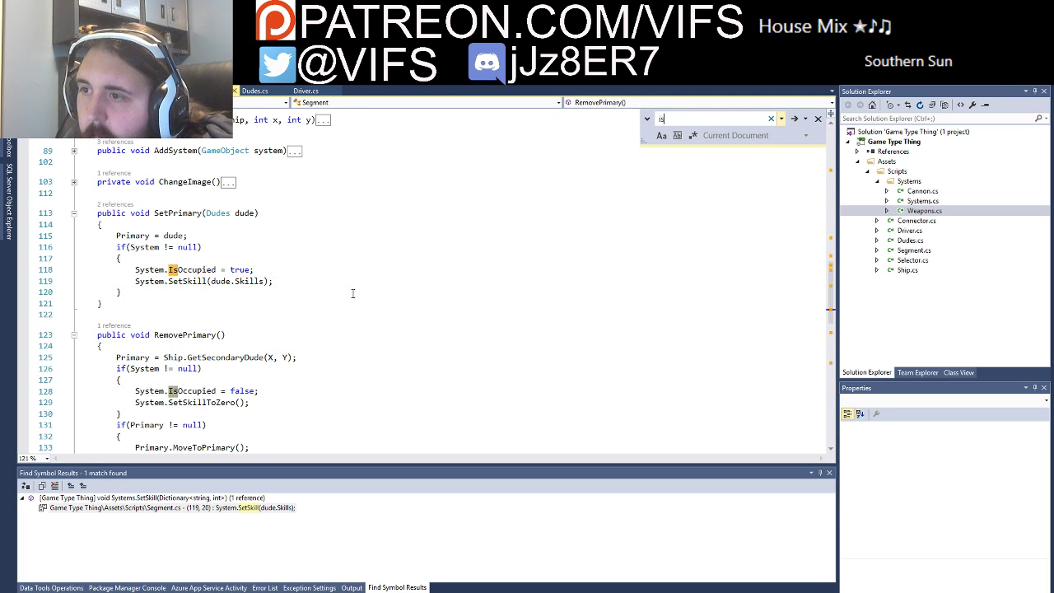
type("occupied")
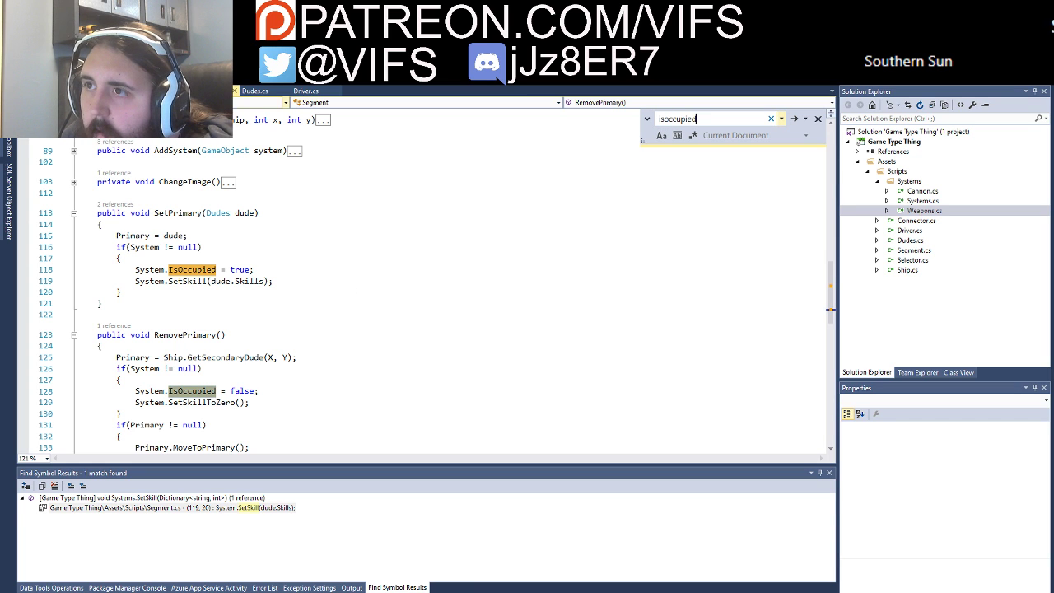
Step: Browse the Weapons UpdateSkill code, Dudes.cs, and SetSkill in Systems.cs
key("ctrl+Tab")
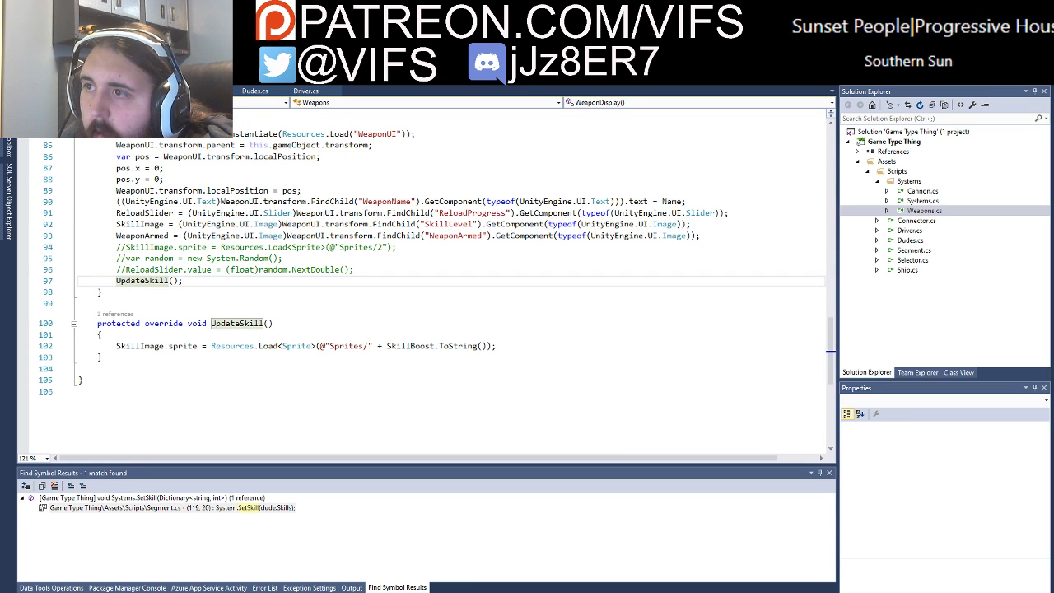
key("ctrl+Tab")
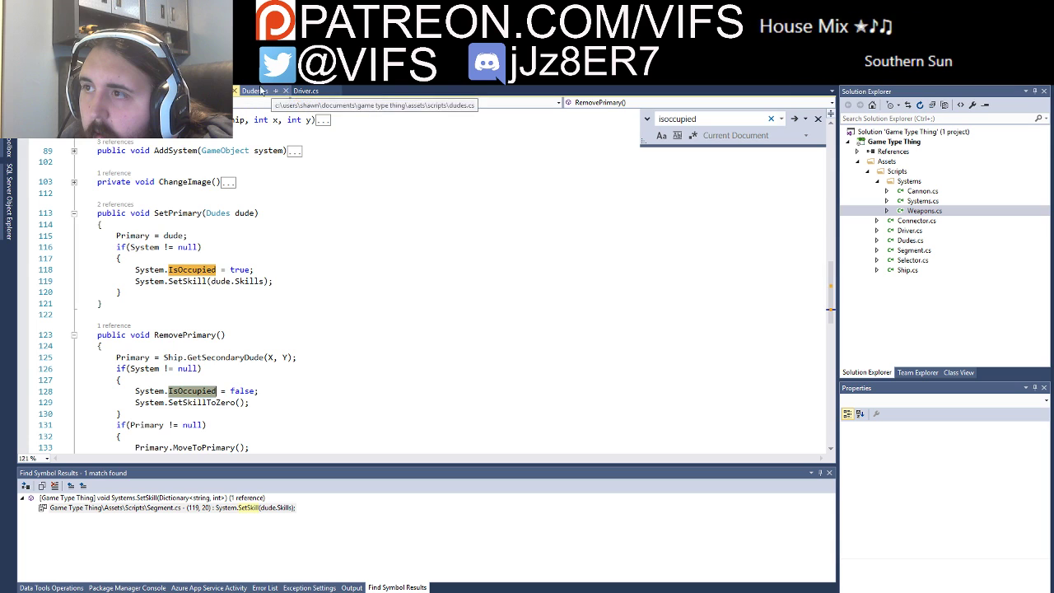
left_click(251, 90)
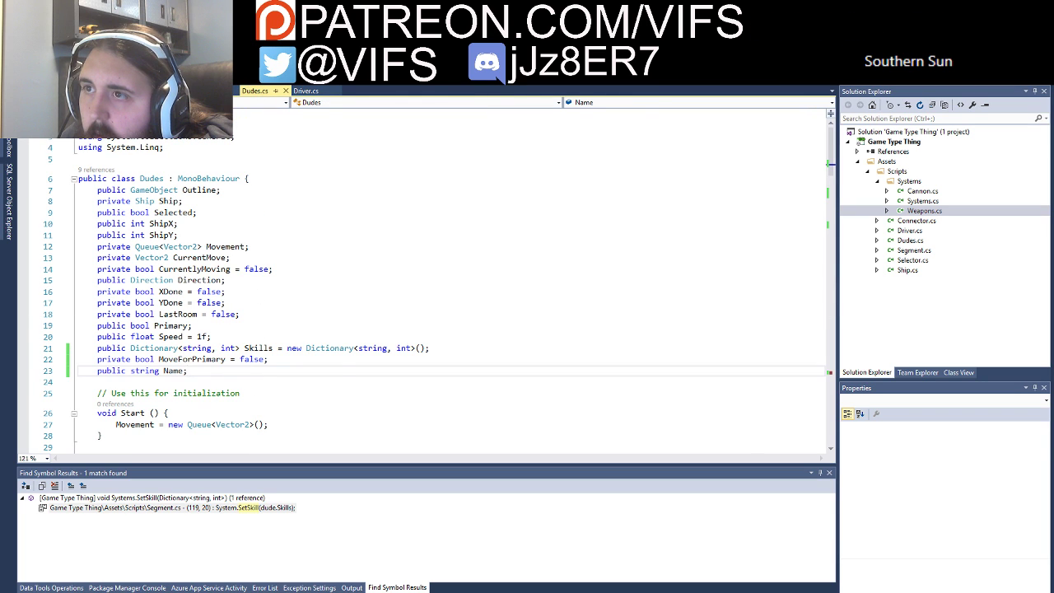
key("ctrl+minus")
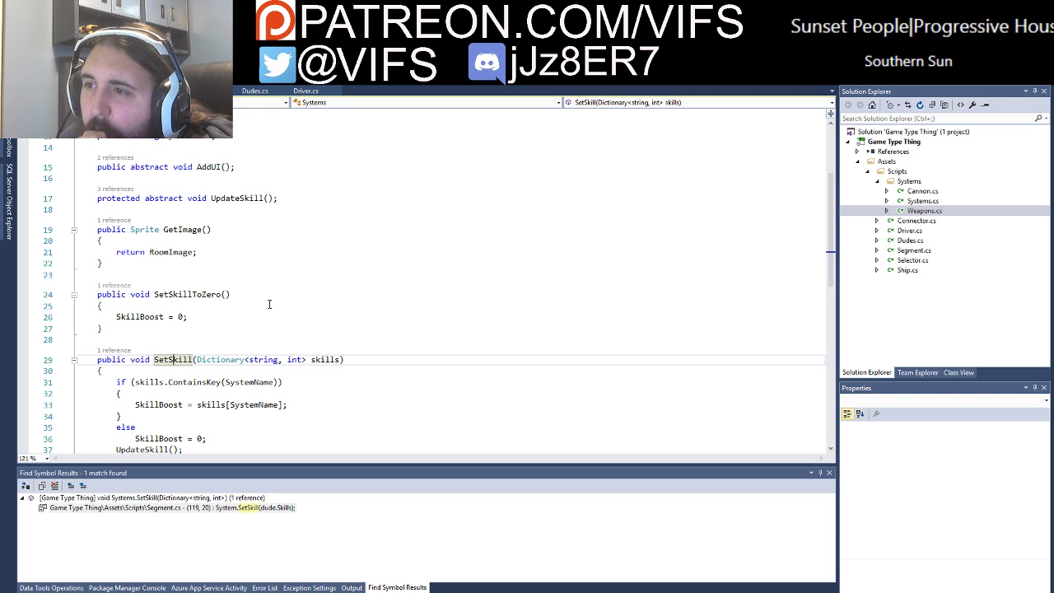
scroll(269, 304, "down", 2)
scroll(271, 301, "up", 2)
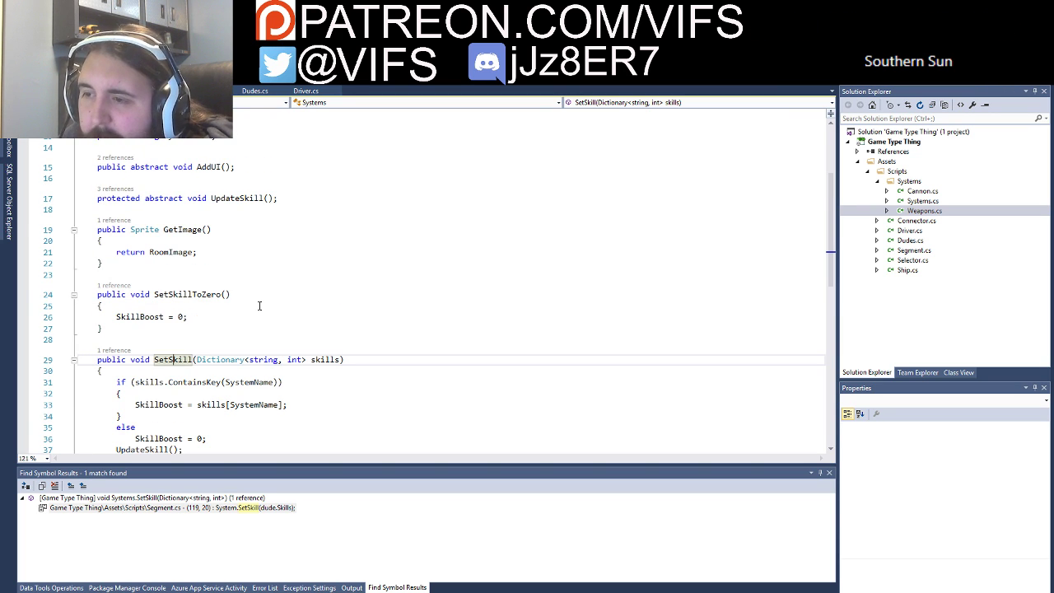
scroll(260, 305, "down", 1)
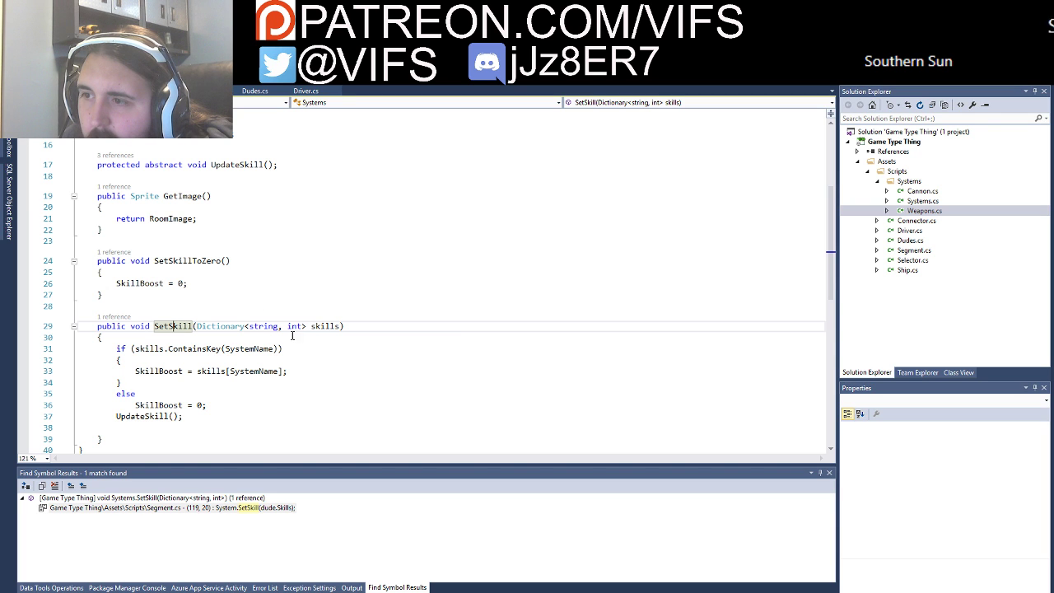
scroll(264, 303, "up", 2)
scroll(265, 302, "up", 1)
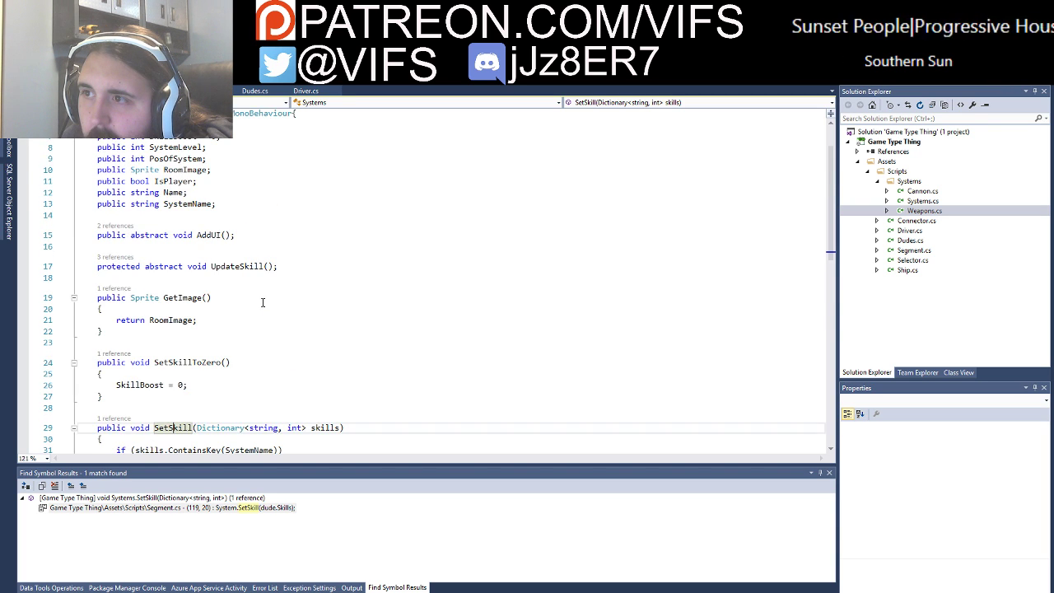
scroll(264, 302, "up", 1)
Step: Return to Weapons.cs at AddUI and WeaponDisplay
key("ctrl+minus")
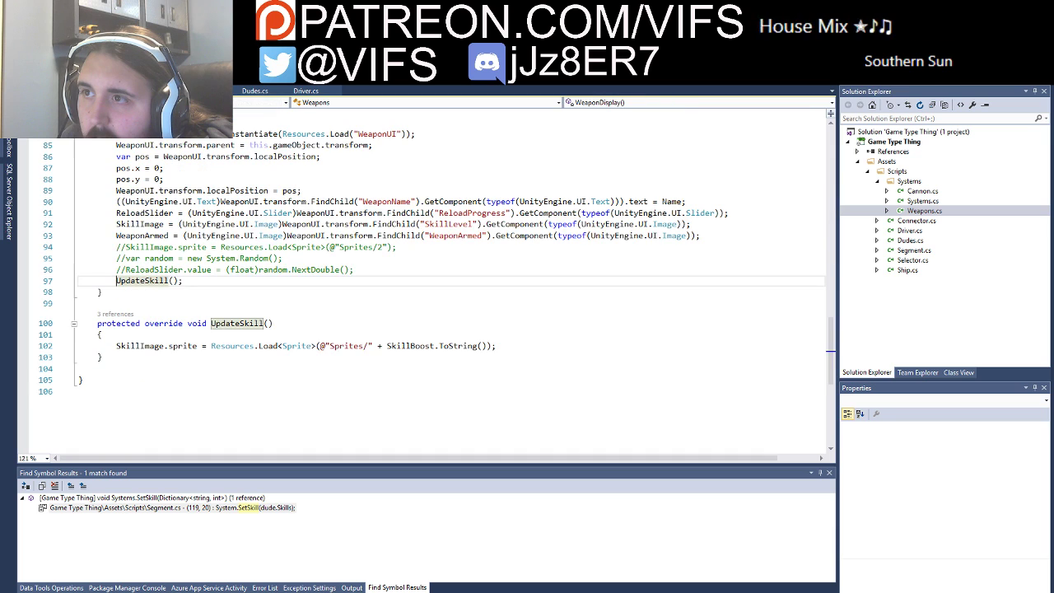
scroll(225, 189, "up", 4)
scroll(239, 214, "up", 3)
Step: Add a SetSkillToZero() call after the white-colour line in the unoccupied branch
scroll(251, 234, "up", 2)
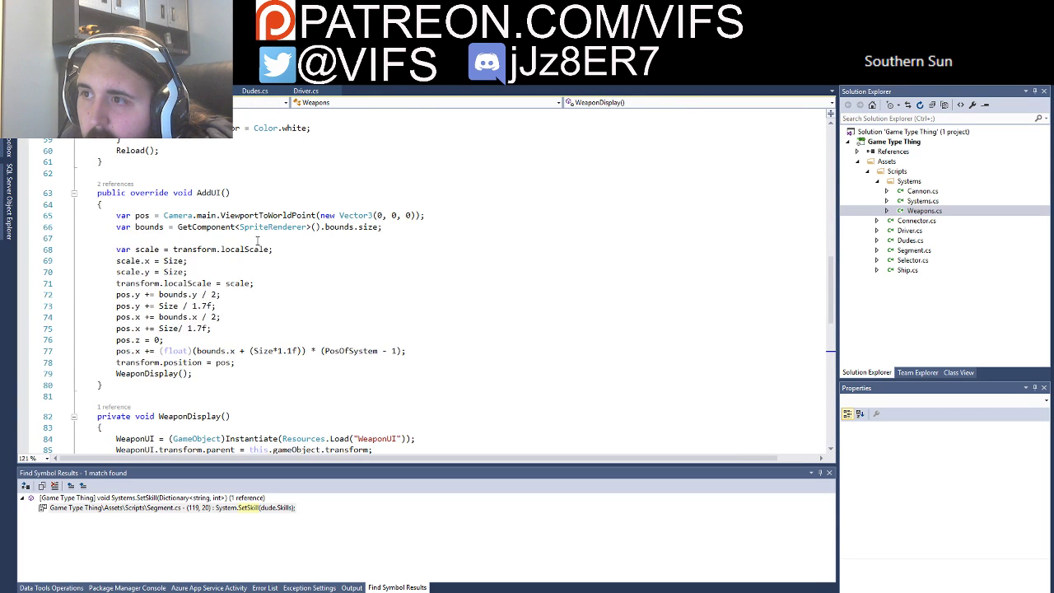
scroll(257, 241, "up", 3)
scroll(243, 254, "up", 1)
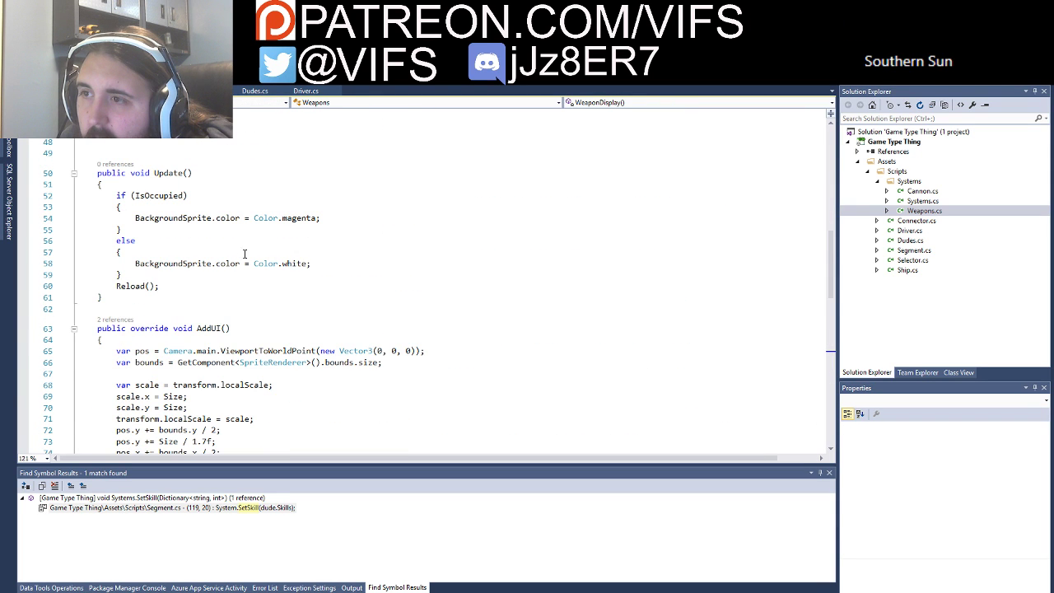
left_click(330, 263)
key("Return")
type("set")
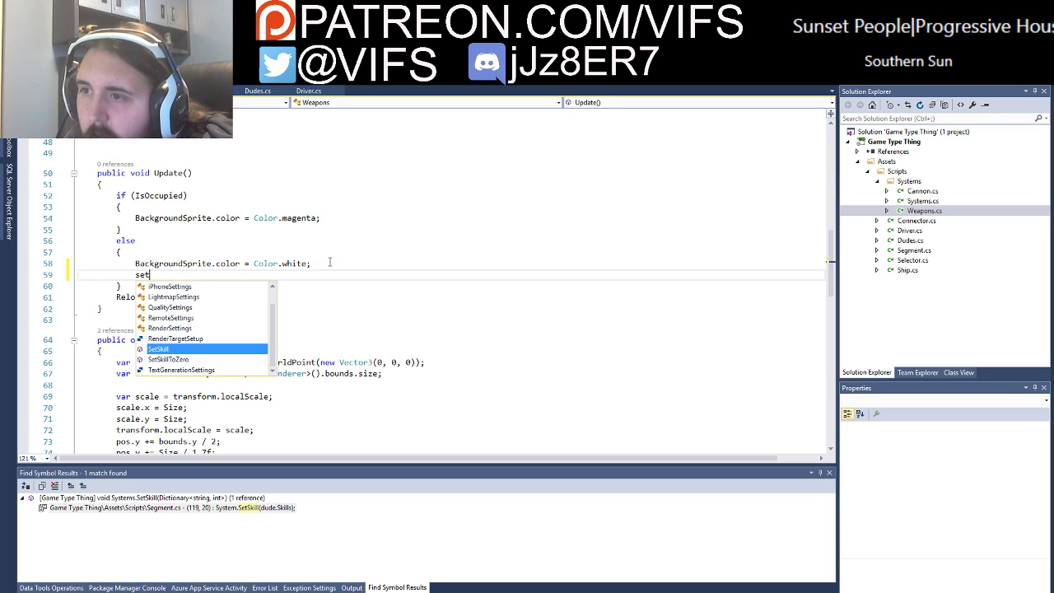
type("sk")
key("Down")
key("Tab")
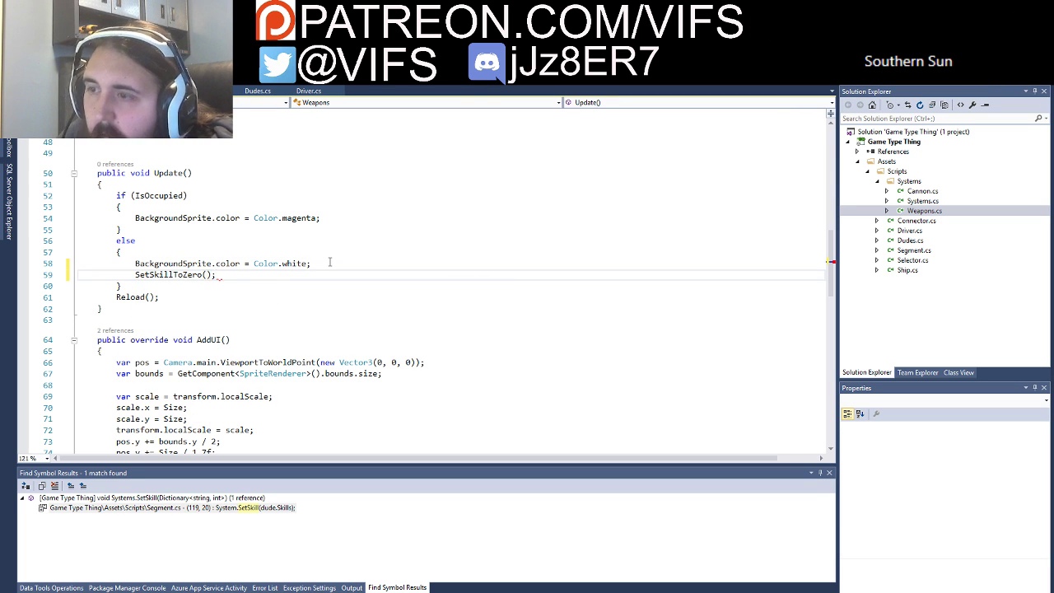
Step: Play-test in Unity by vacating the crewed first cannon, then stop the game
scroll(332, 278, "down", 9)
scroll(311, 293, "down", 4)
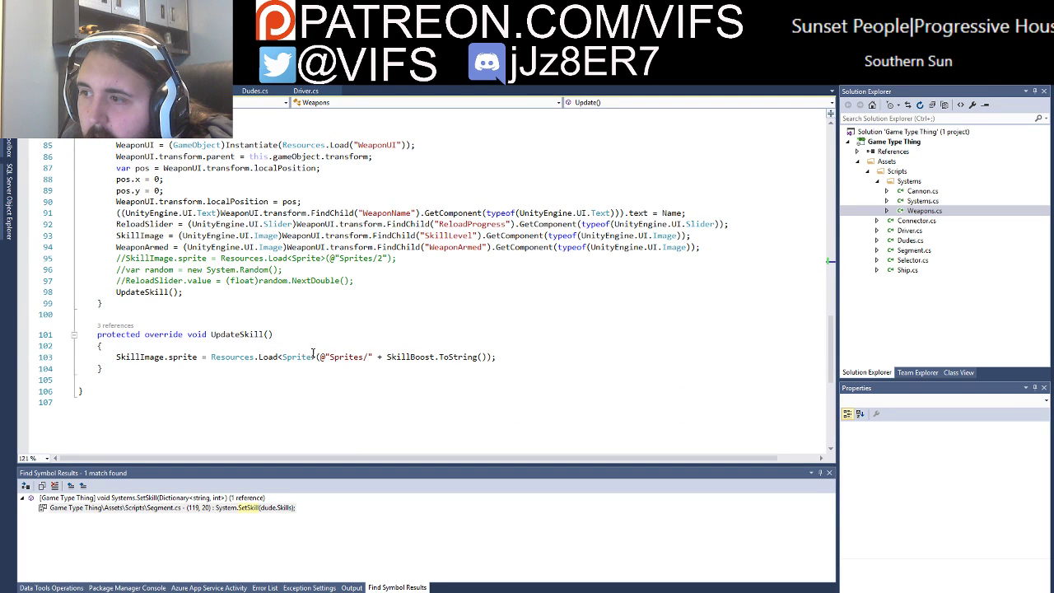
scroll(327, 366, "up", 1)
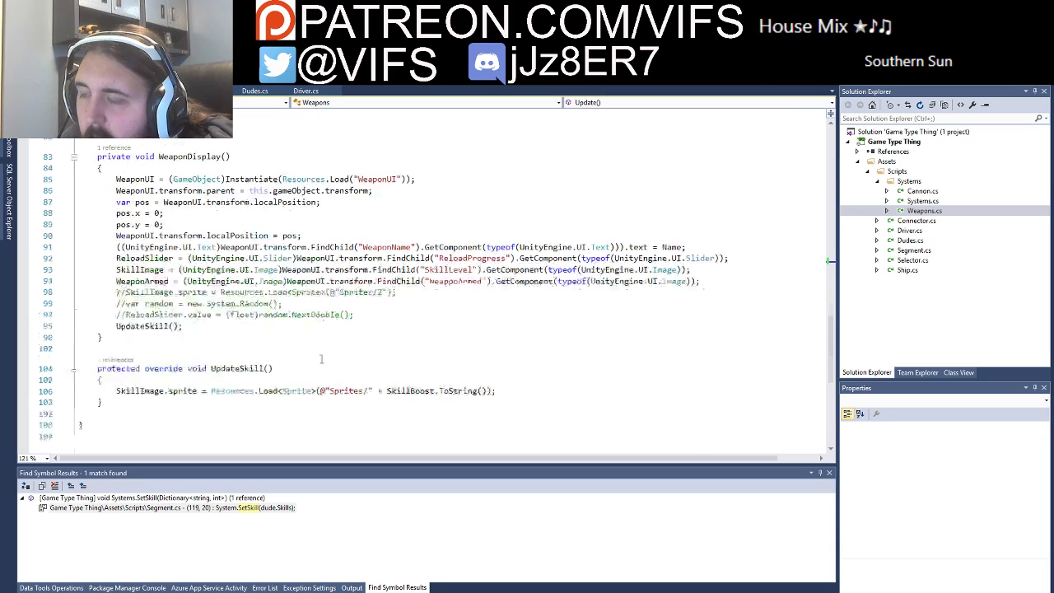
scroll(324, 362, "up", 7)
scroll(322, 356, "up", 3)
scroll(322, 356, "down", 3)
scroll(362, 367, "down", 5)
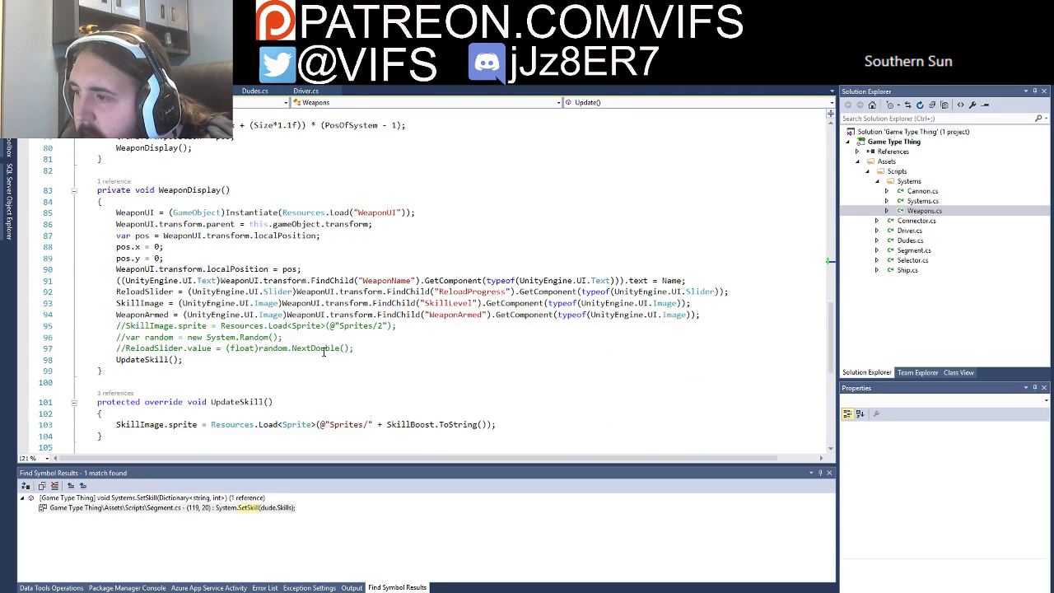
scroll(412, 378, "down", 3)
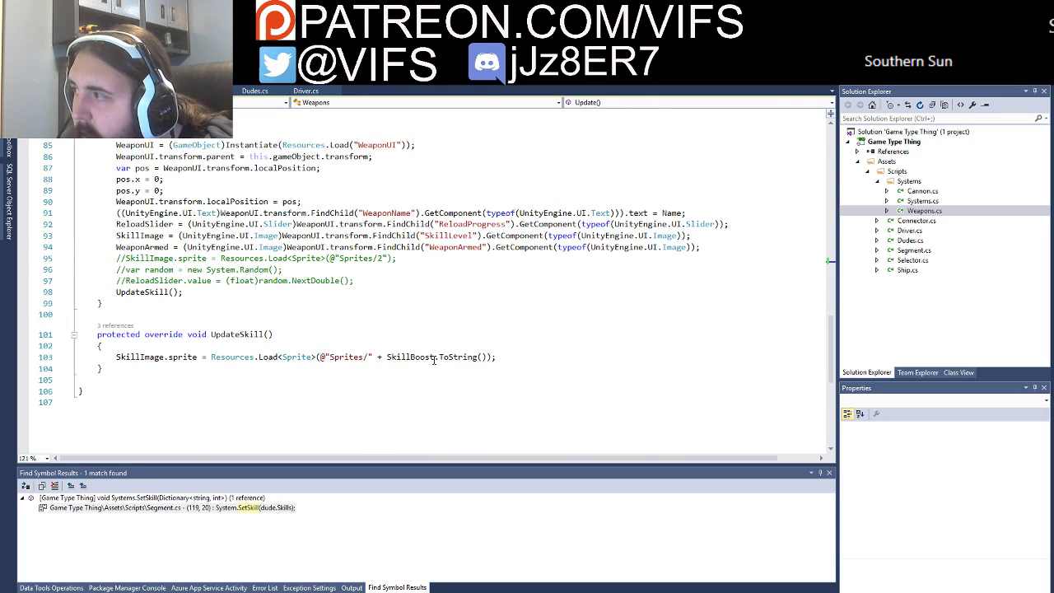
scroll(434, 360, "up", 1)
scroll(411, 346, "up", 4)
scroll(387, 337, "up", 6)
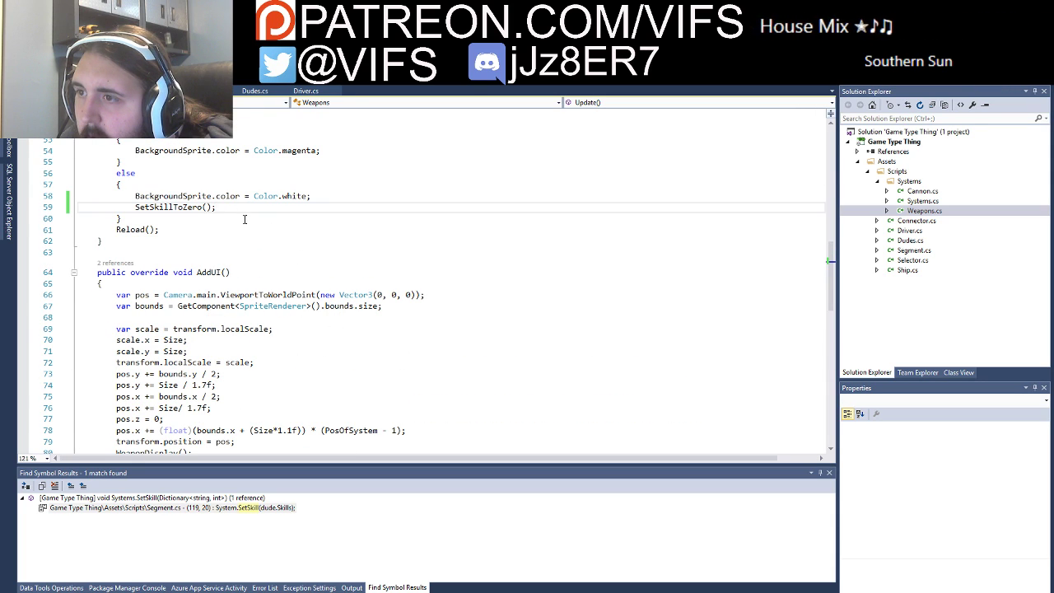
scroll(297, 235, "down", 5)
scroll(371, 255, "down", 6)
scroll(428, 272, "up", 1)
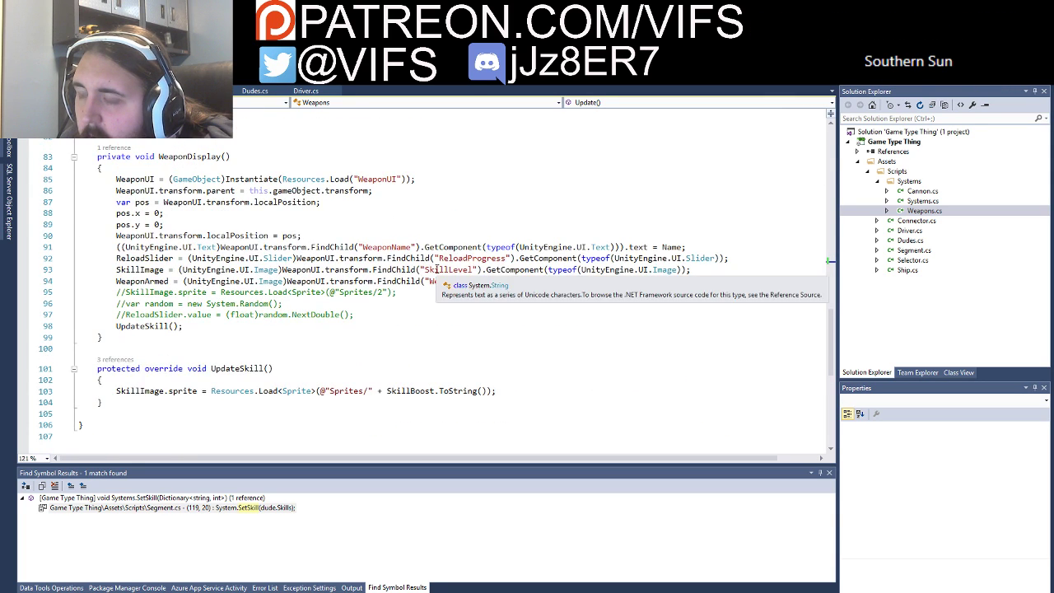
scroll(458, 235, "up", 7)
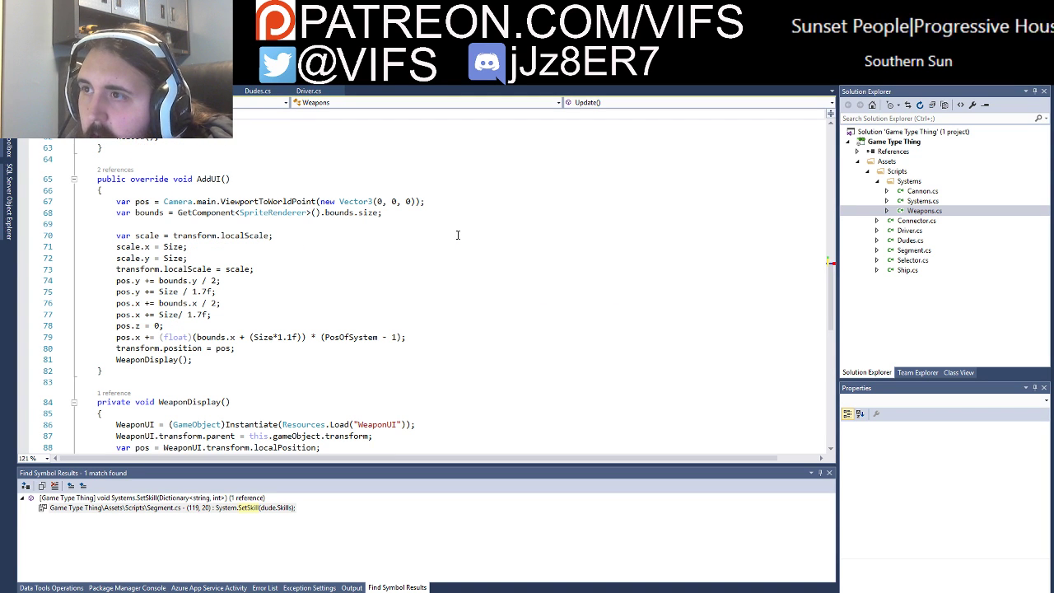
scroll(327, 248, "down", 7)
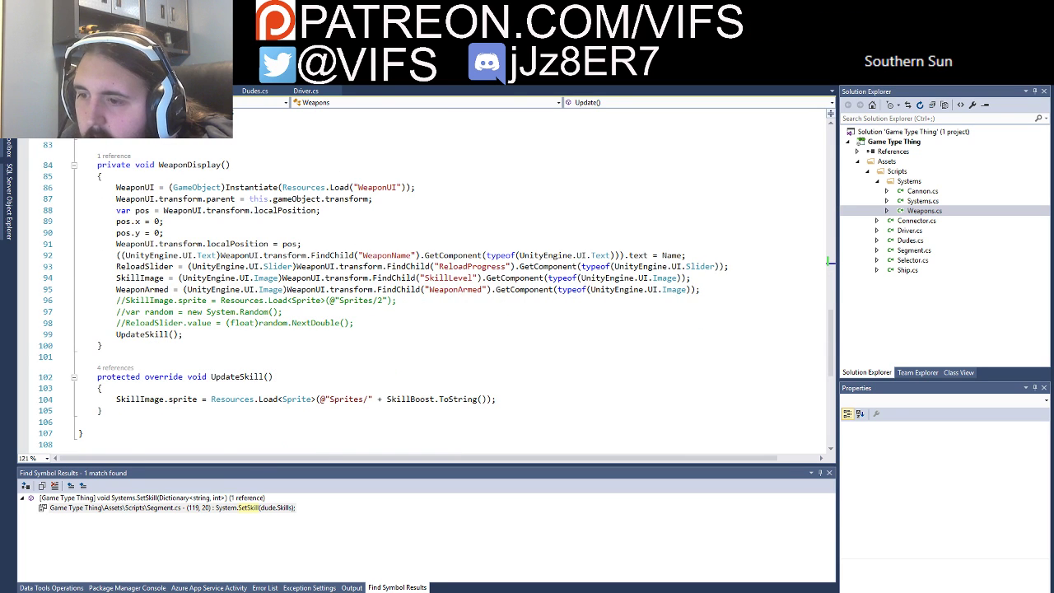
key("alt+Tab")
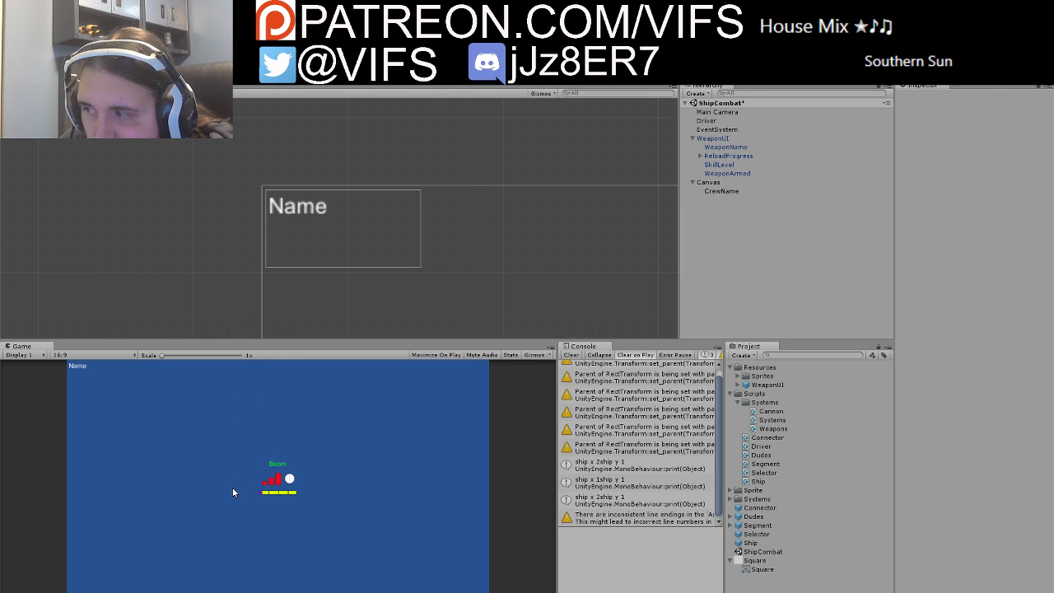
key("ctrl+p")
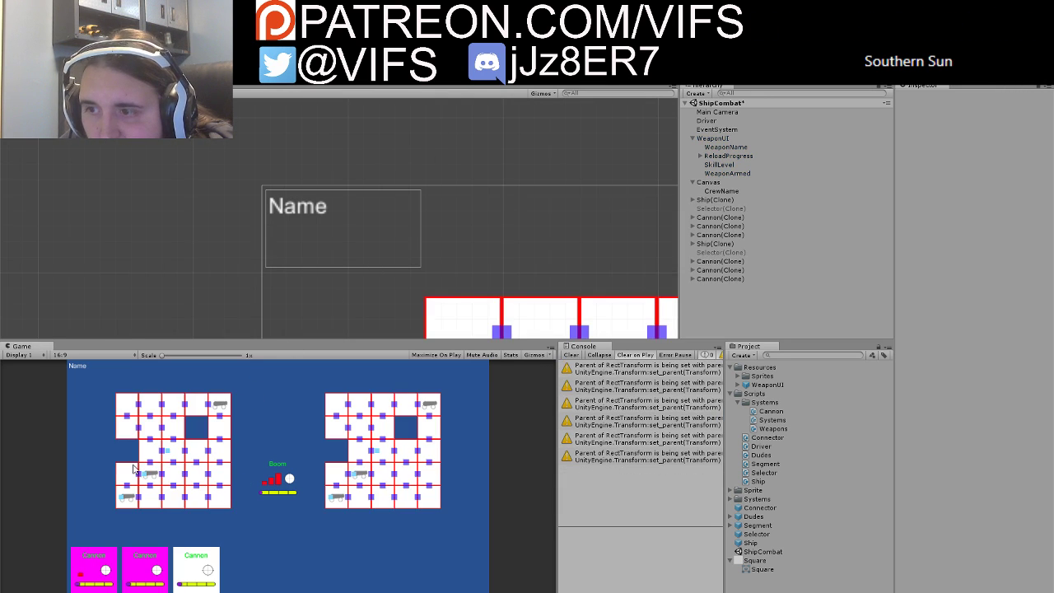
left_click(171, 482)
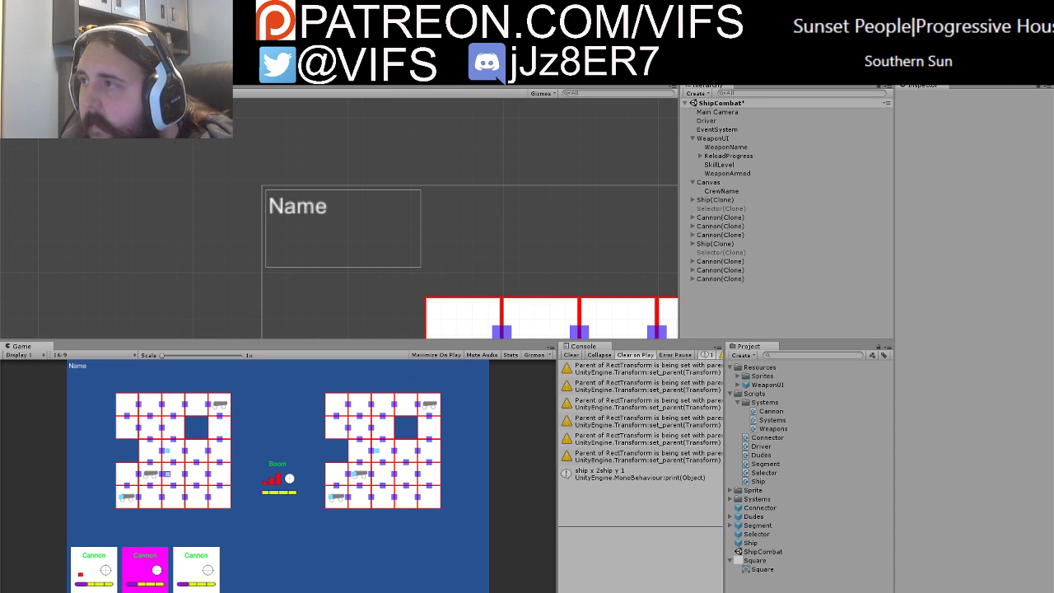
key("ctrl+p")
key("alt+Tab")
Step: Inspect the SetSkillToZero and UpdateSkill definitions from their calls on lines 59–60
scroll(444, 280, "up", 3)
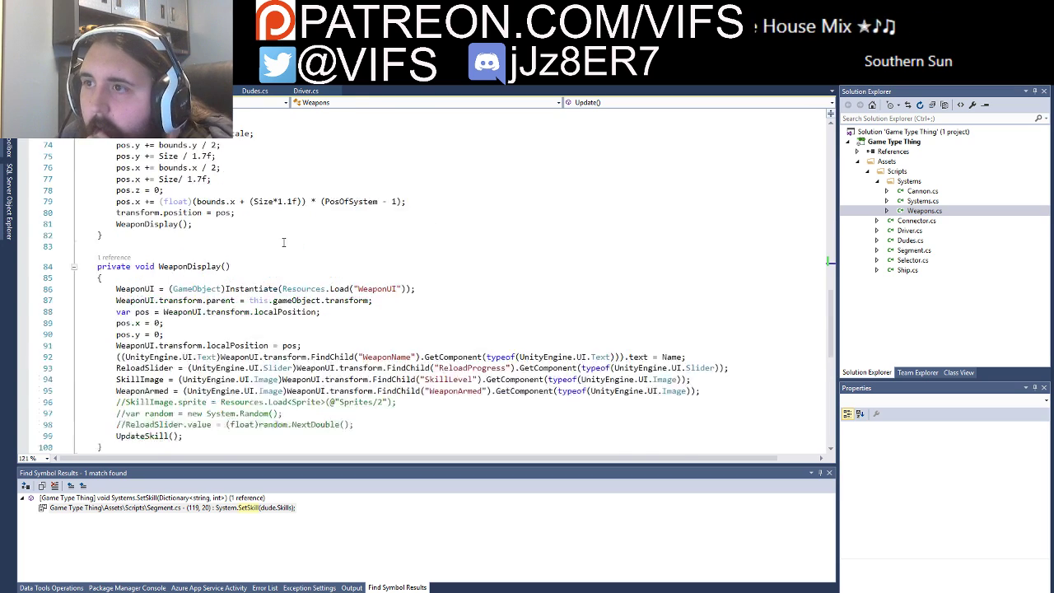
scroll(445, 280, "up", 5)
scroll(444, 280, "up", 3)
scroll(187, 203, "up", 3)
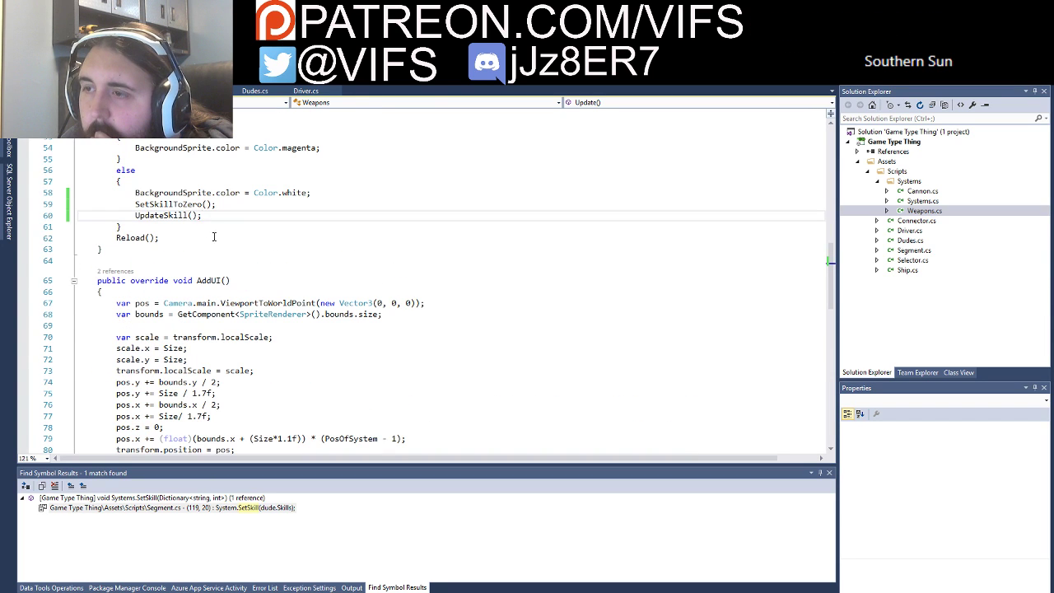
left_click(188, 204)
key("F12")
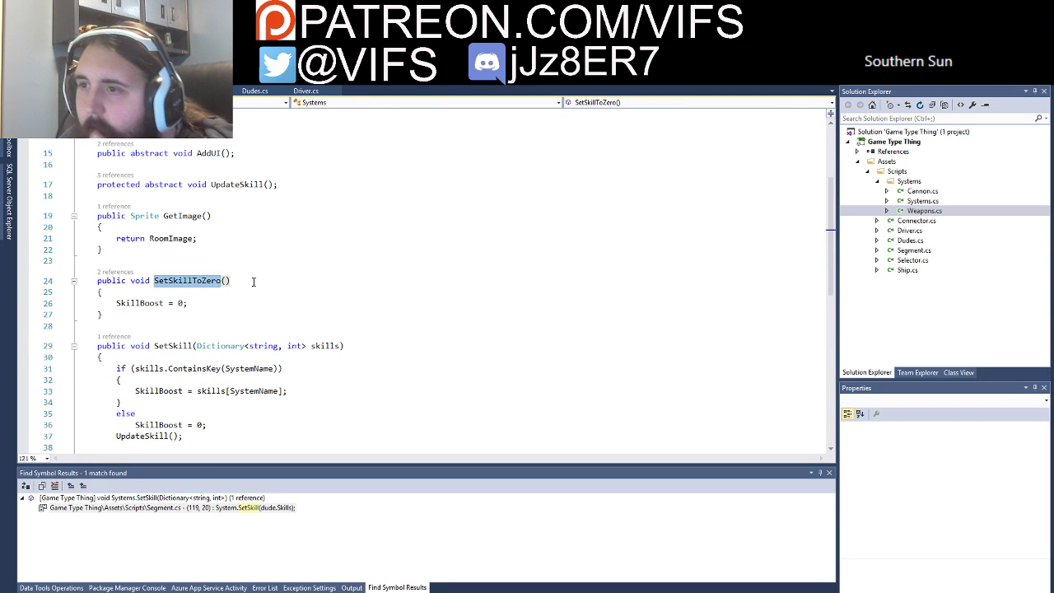
key("ctrl+minus")
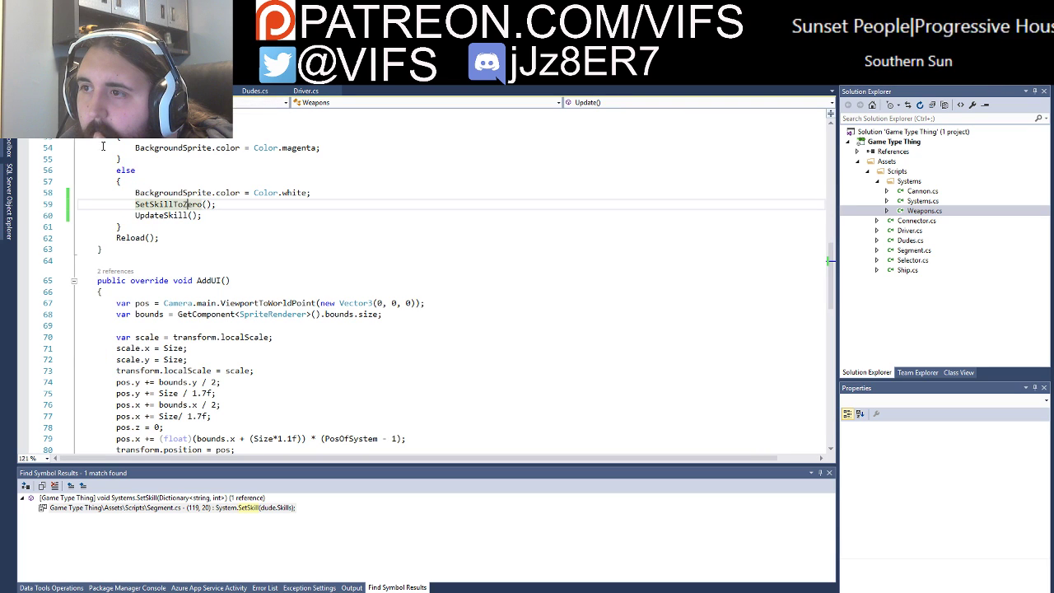
left_click(171, 215, "ctrl")
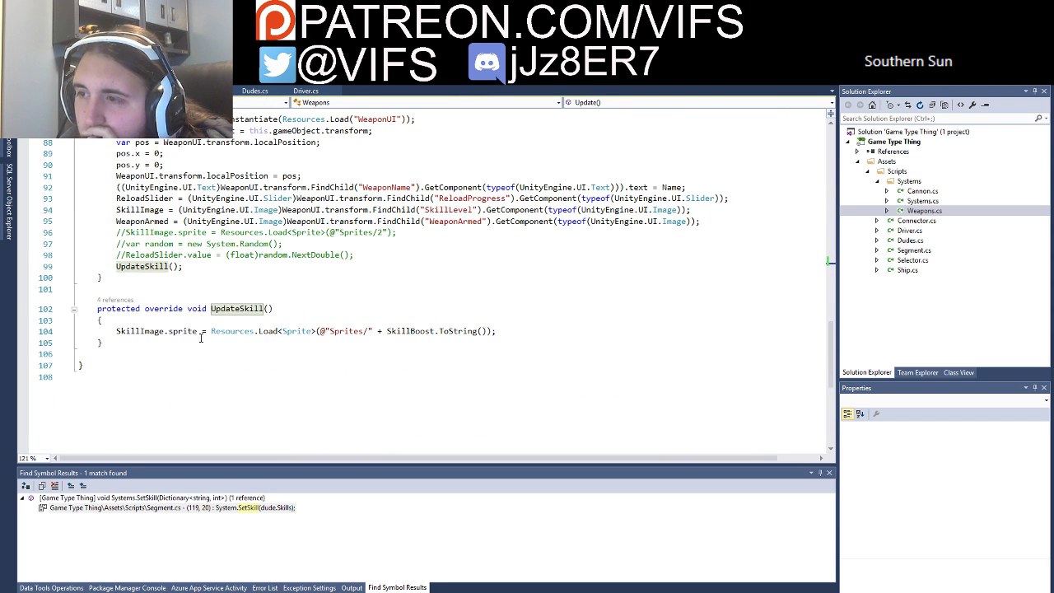
key("ctrl+minus")
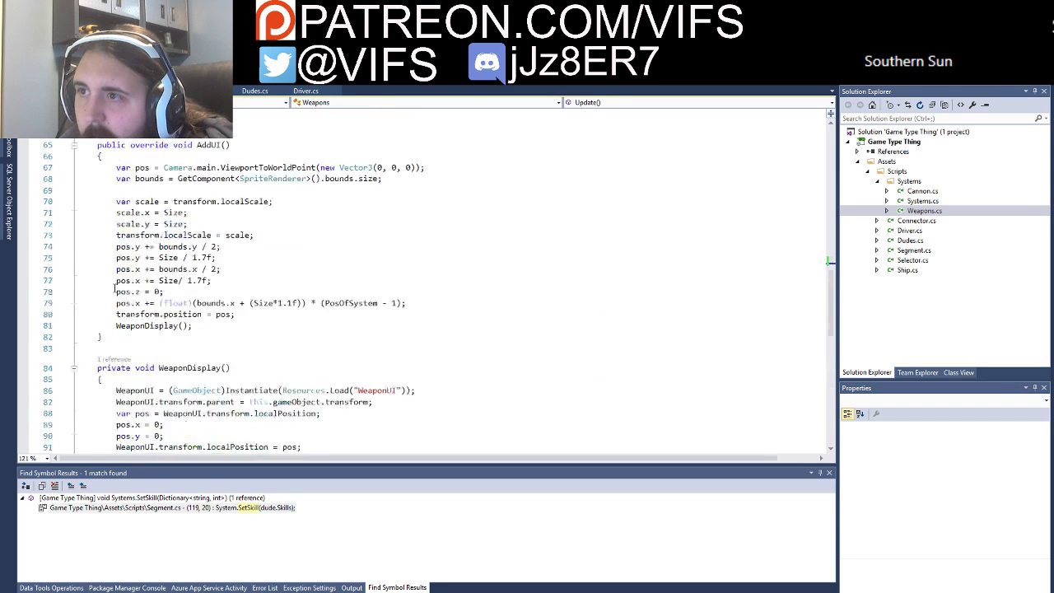
Step: Break on the line 60 UpdateSkill call while debugging Unity, then remove it and continue
left_click(25, 181)
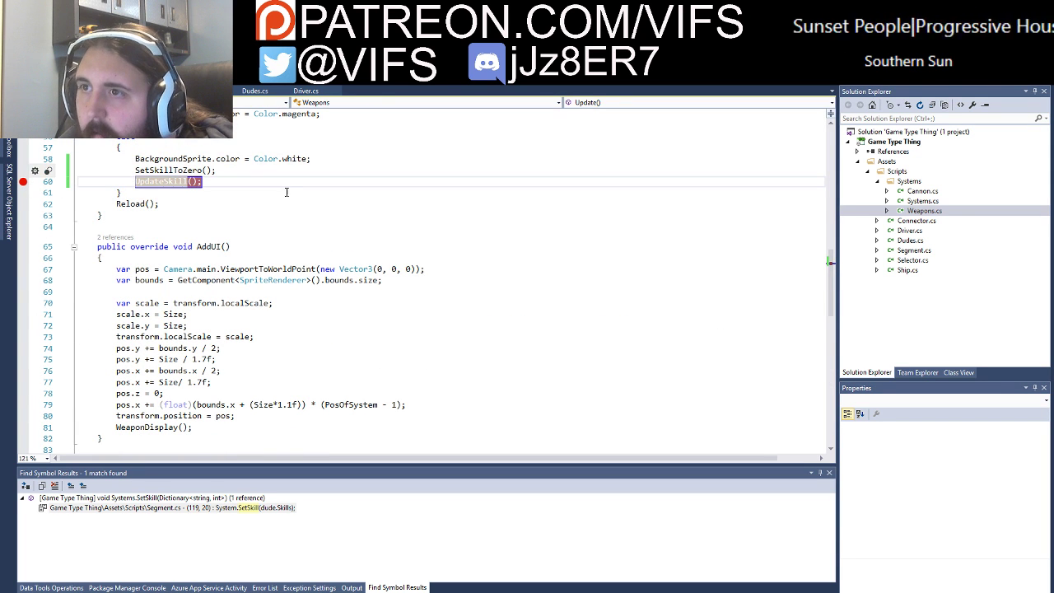
key("F5")
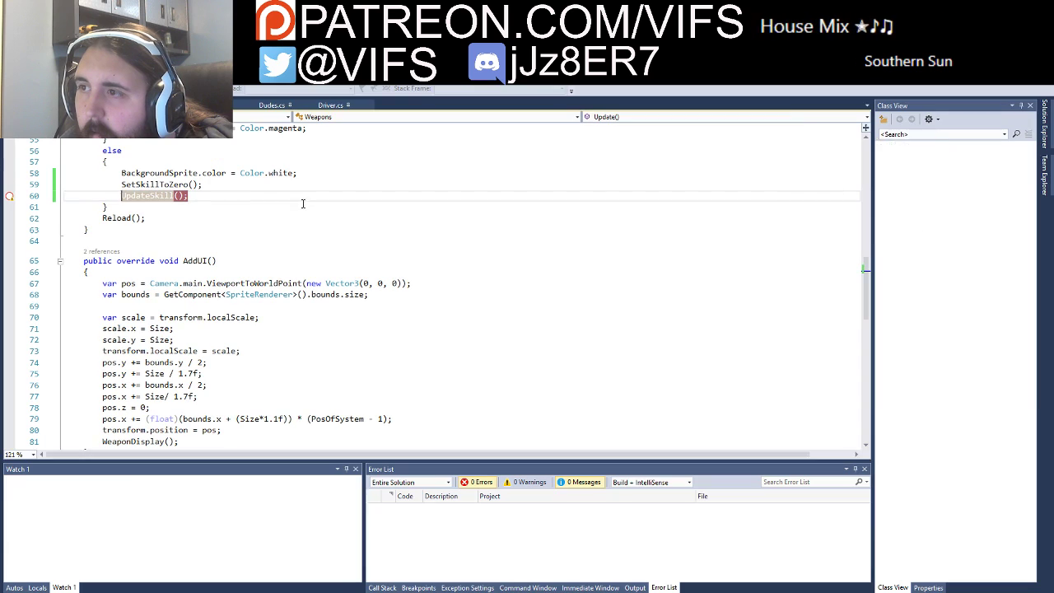
key("alt+Tab")
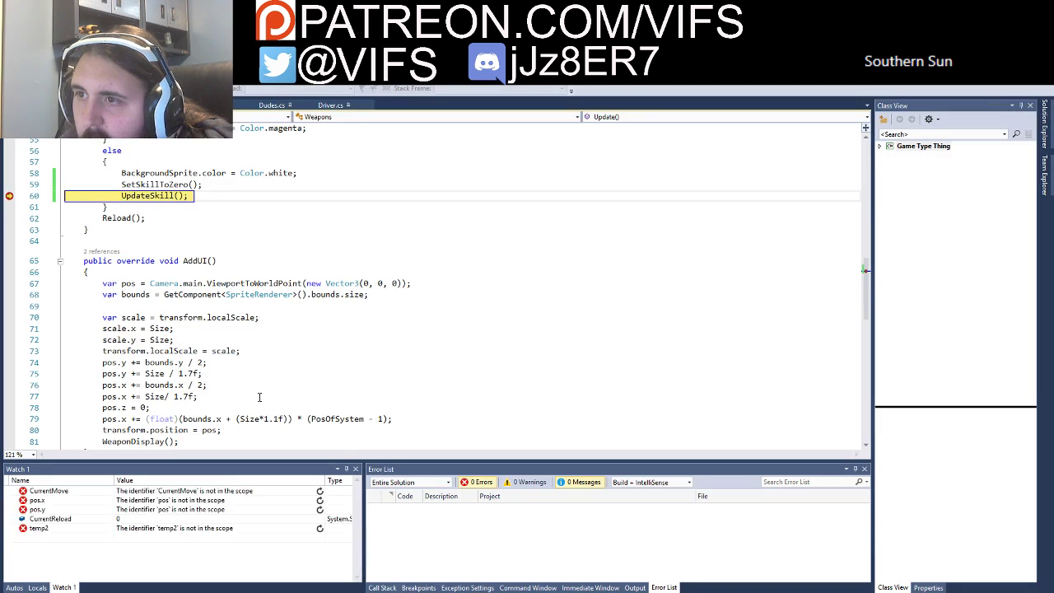
left_click(14, 198)
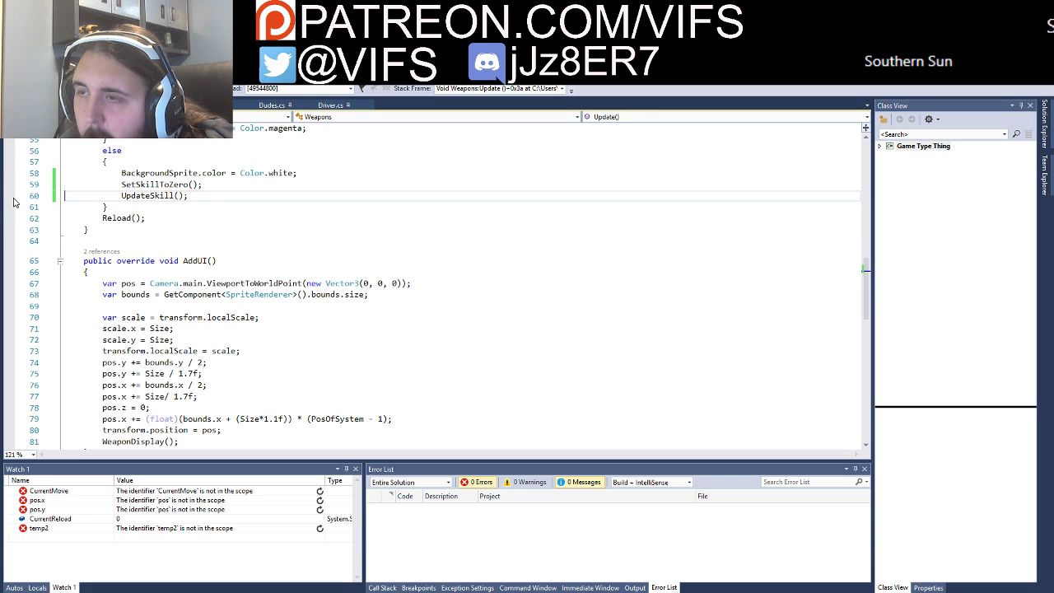
key("F5")
key("alt+Tab")
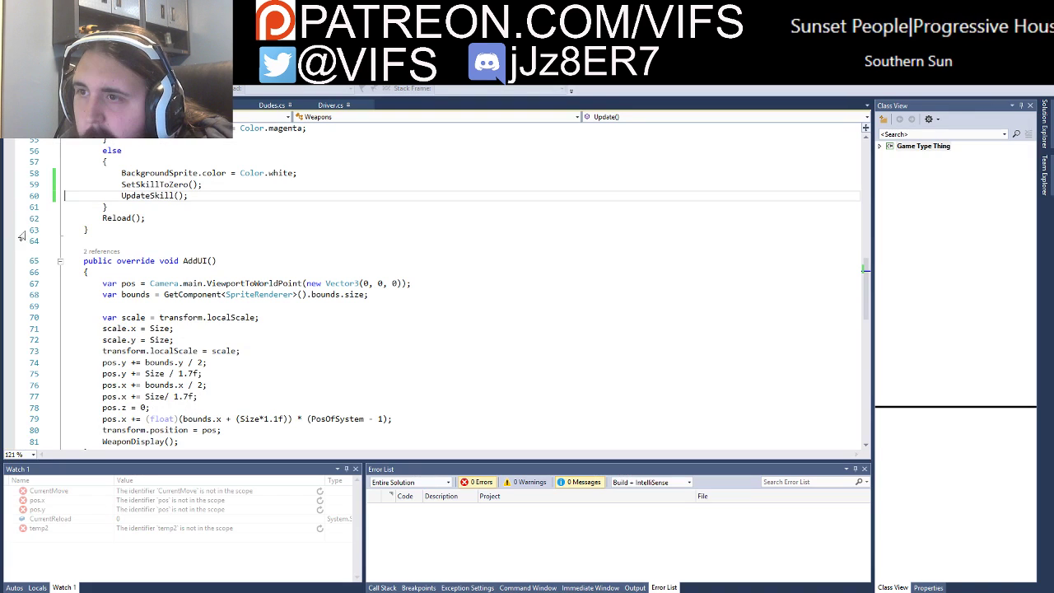
left_click(9, 198)
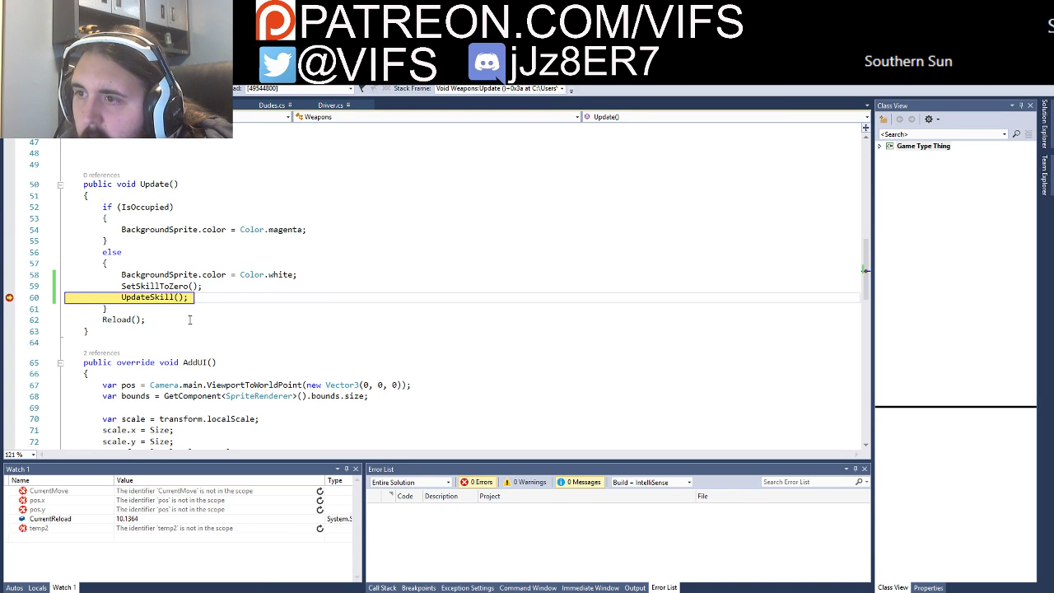
left_click(10, 297)
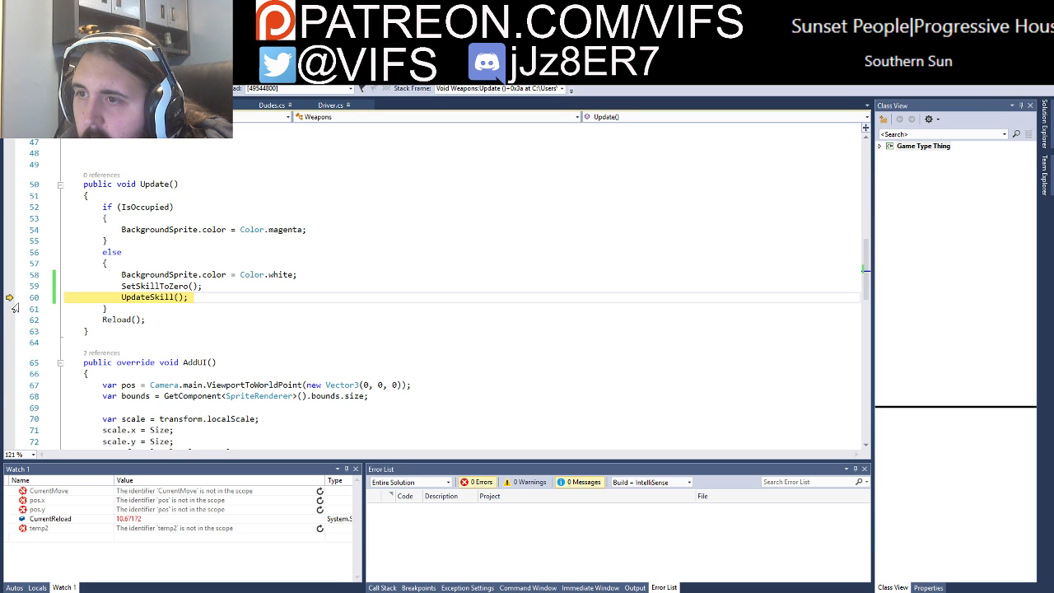
key("F5")
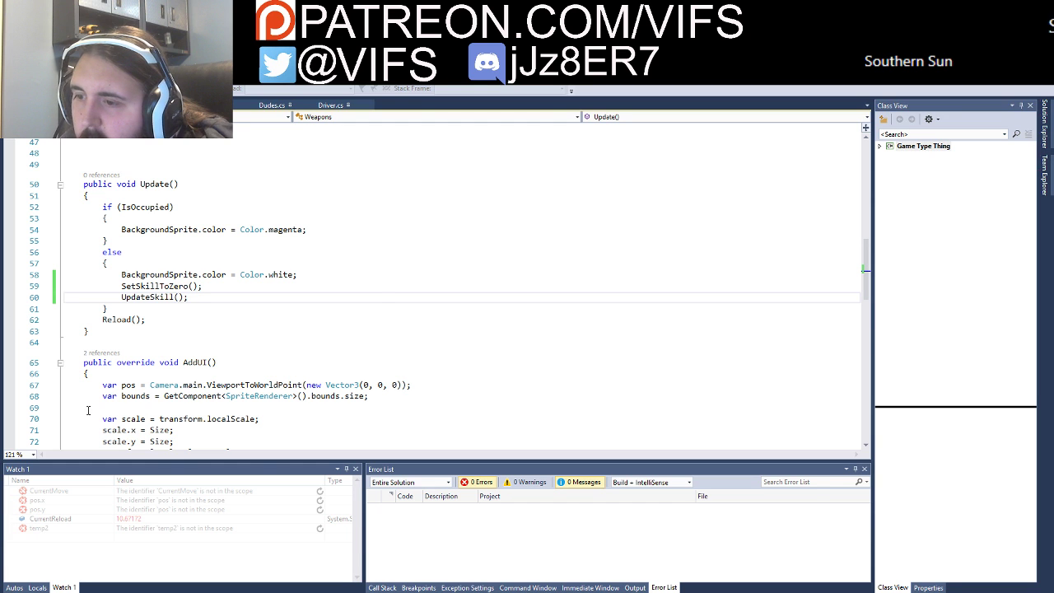
key("alt+Tab")
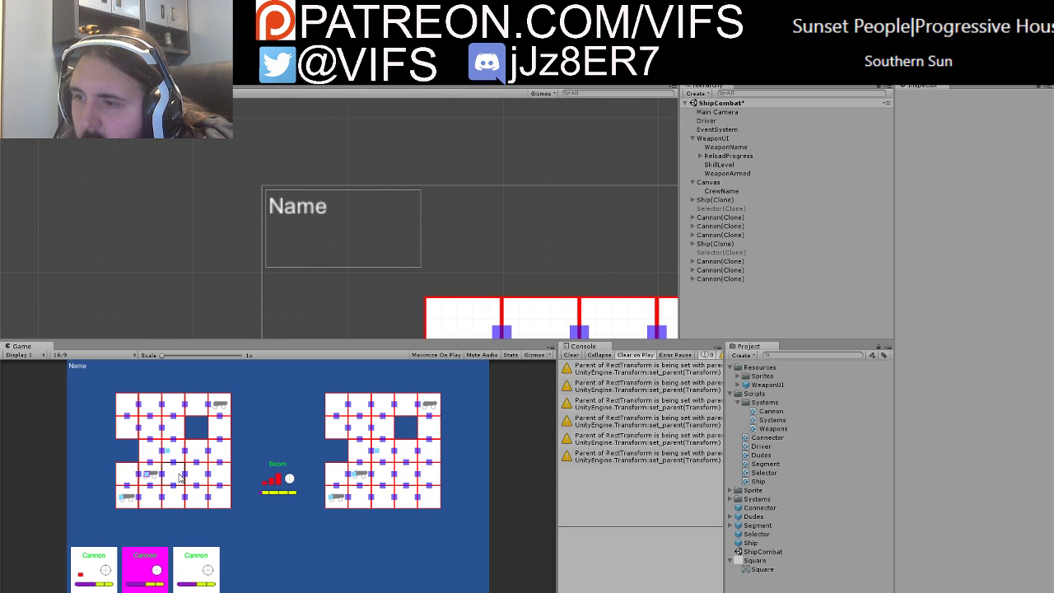
Step: Crew the left ship's first cannon with key 1, then vacate it again
left_click(180, 477)
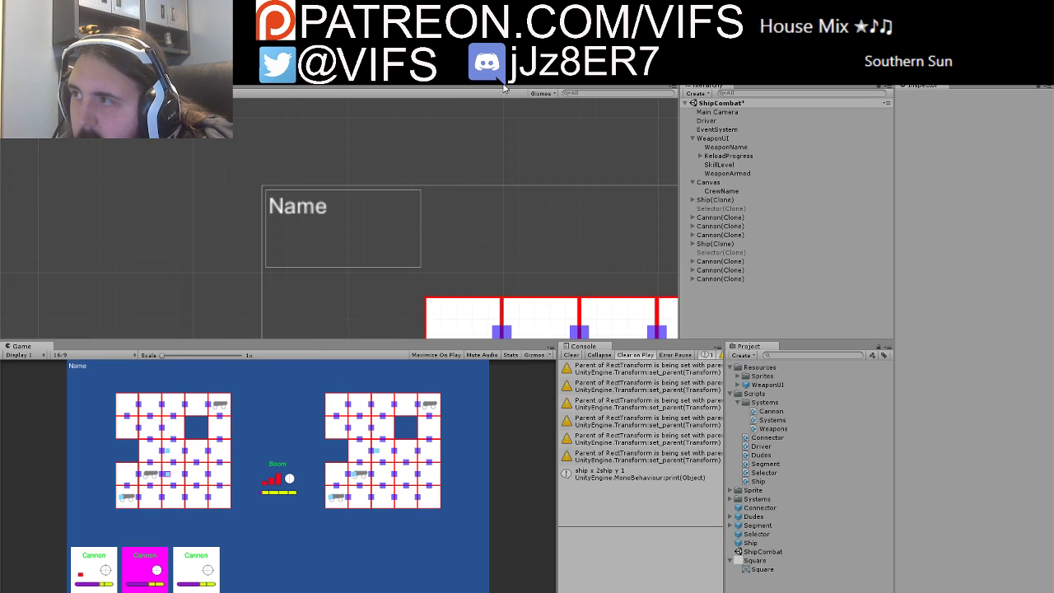
key("1")
left_click(178, 476)
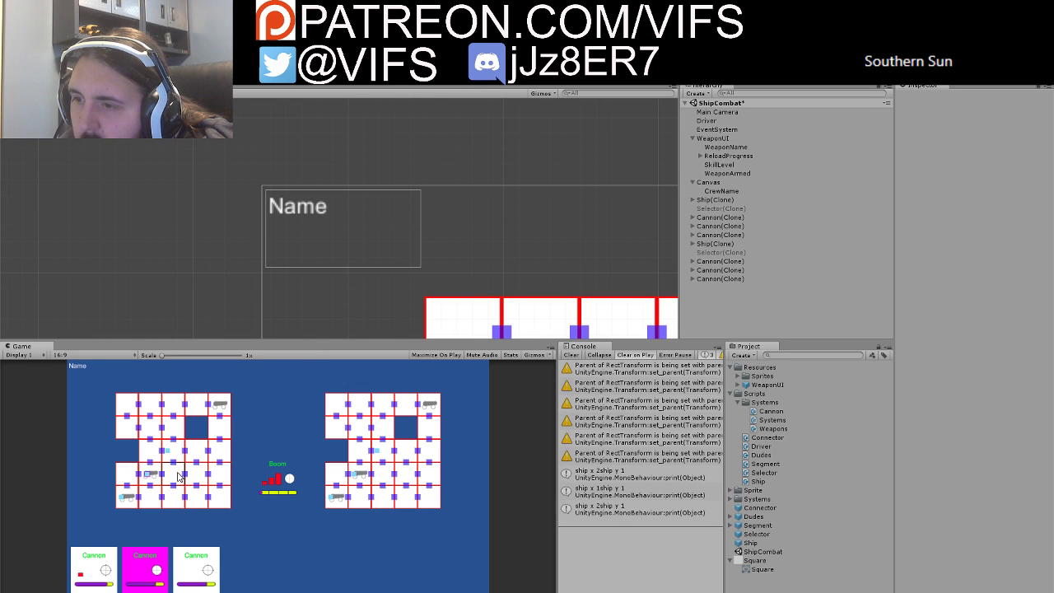
Step: Set a breakpoint on the skill sprite-loading line 104 in UpdateSkill
key("alt+Tab")
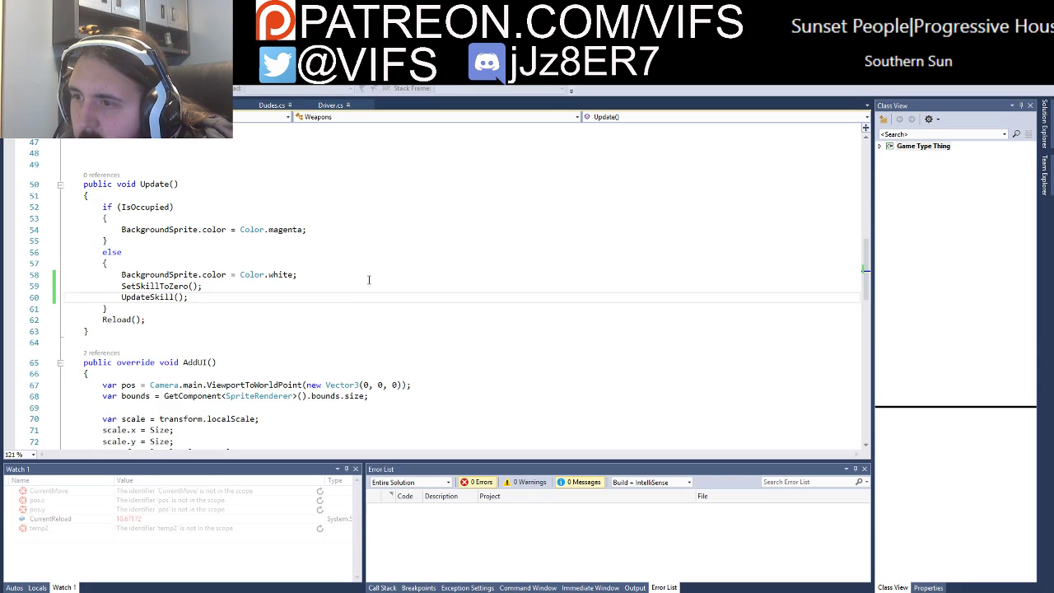
scroll(283, 338, "down", 8)
scroll(282, 338, "down", 8)
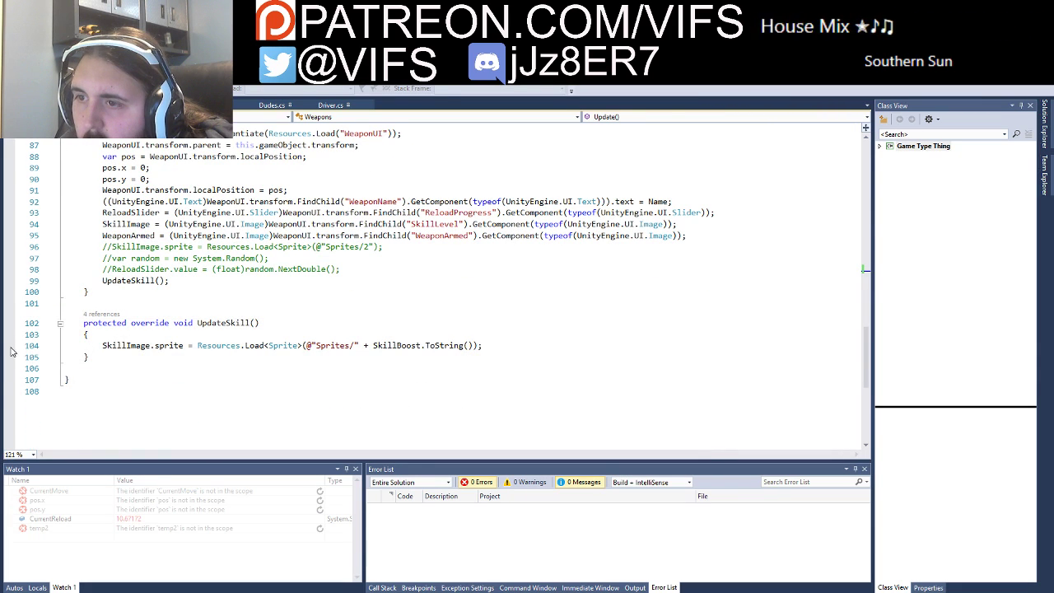
left_click(10, 349)
key("alt+Tab")
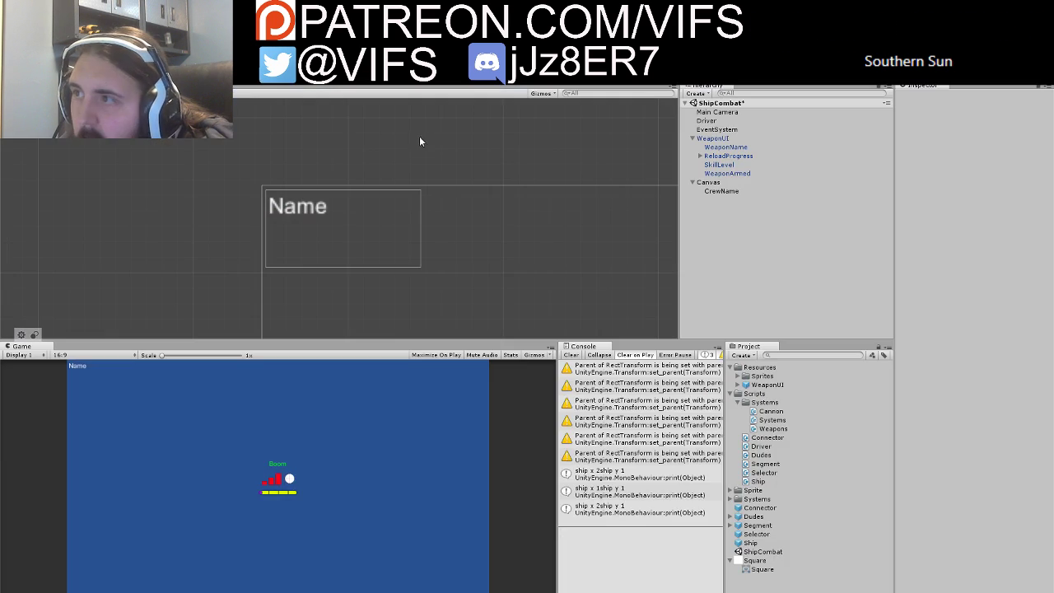
Step: Resume the game past the line 104 UpdateSkill breakpoint so both ships run again
left_click(506, 84)
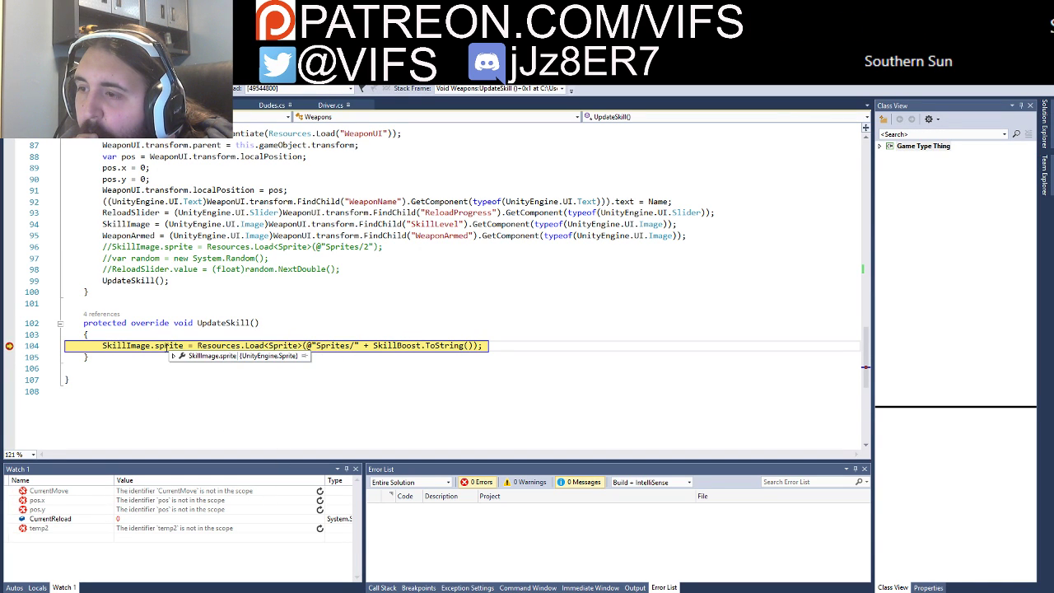
mouse_move(175, 356)
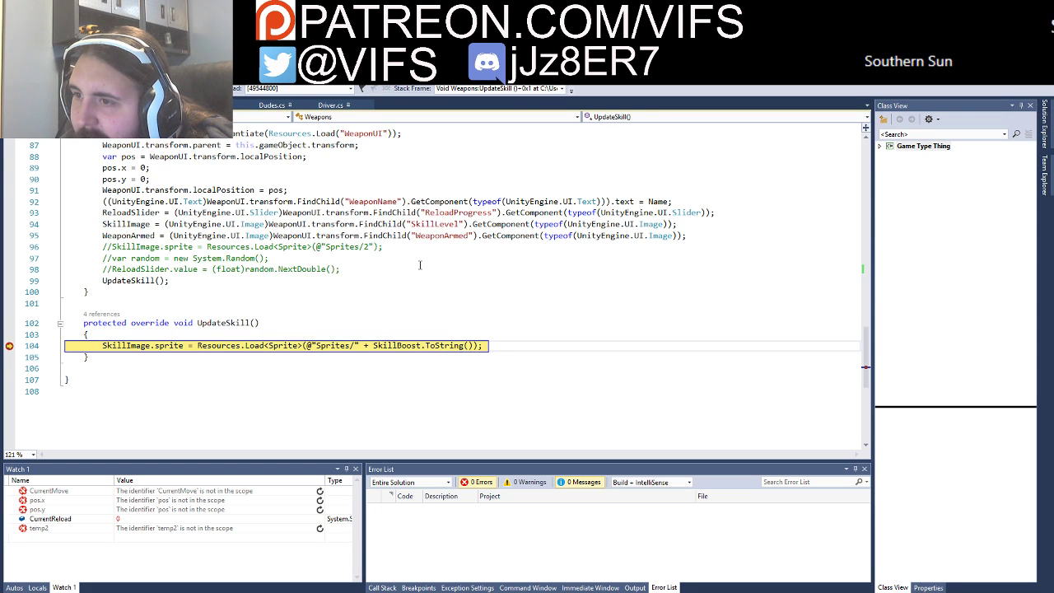
key("F5")
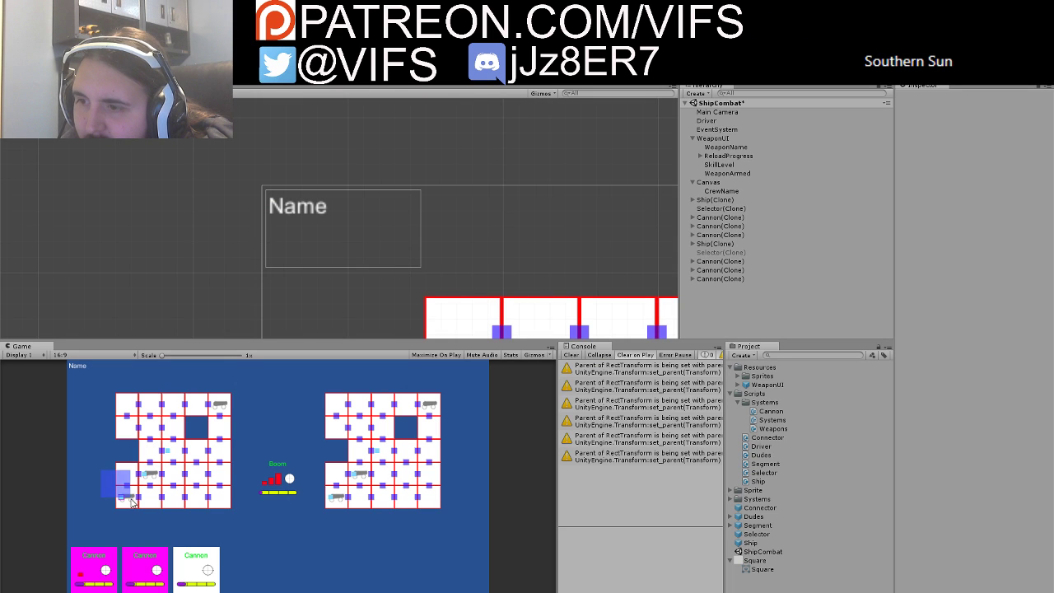
Step: Move crew off the cannons in the running game, restart, then stop Play mode
left_click(149, 476)
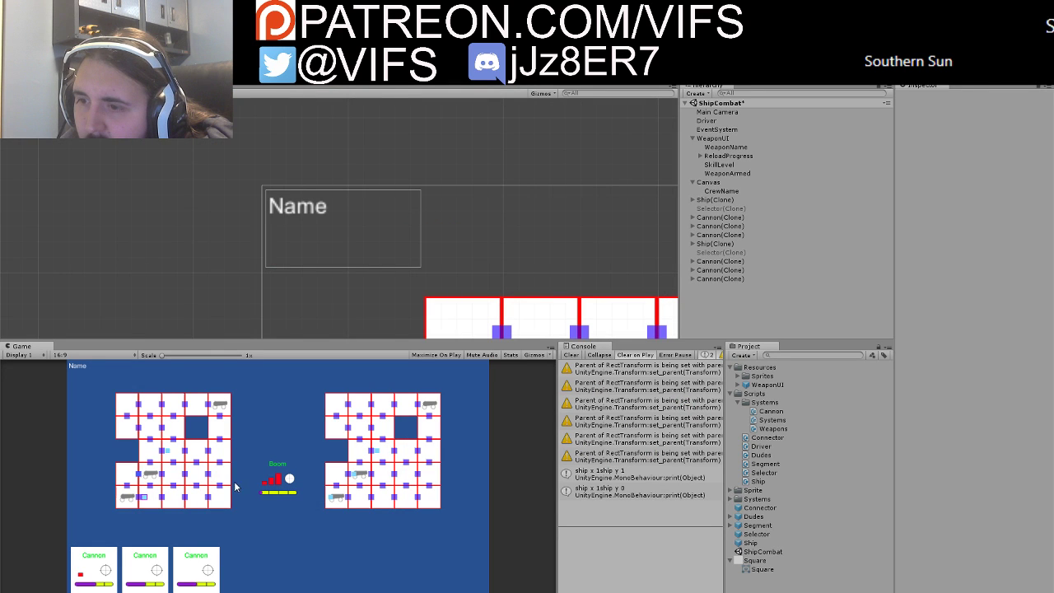
left_click(151, 484)
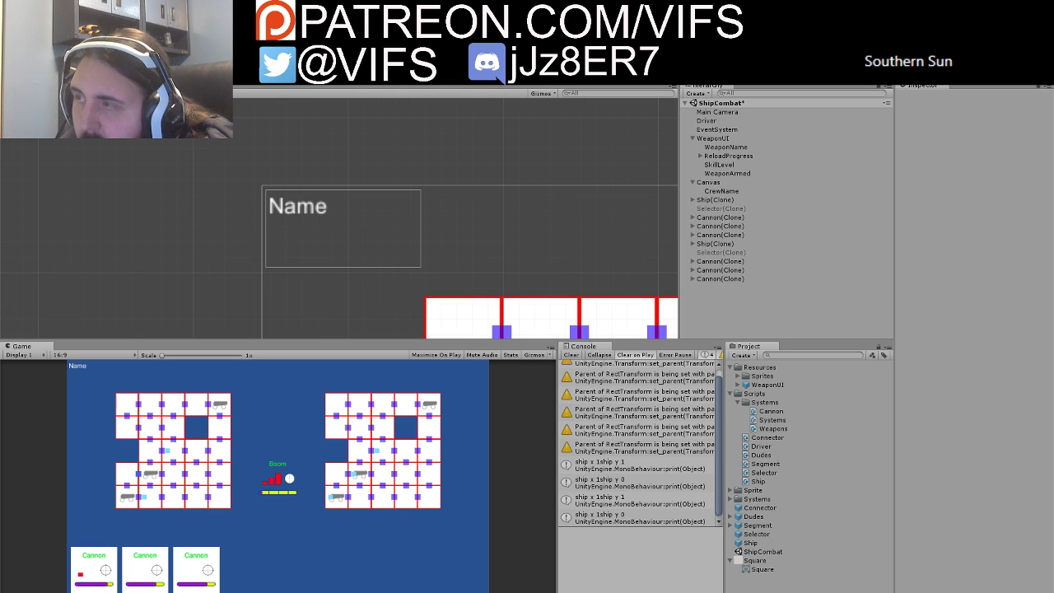
key("ctrl+p")
key("ctrl+p")
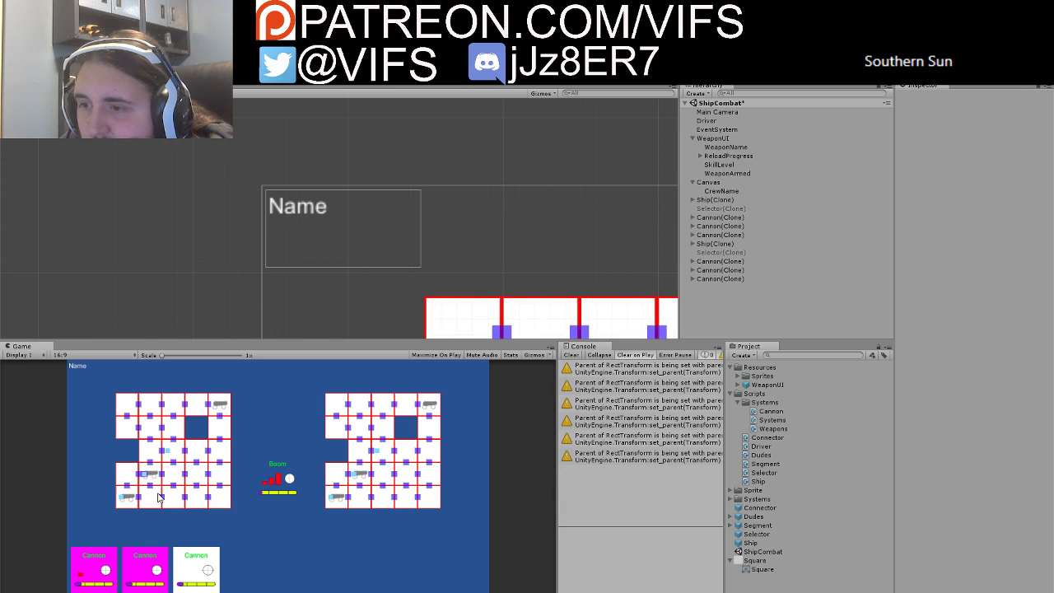
left_click(159, 497)
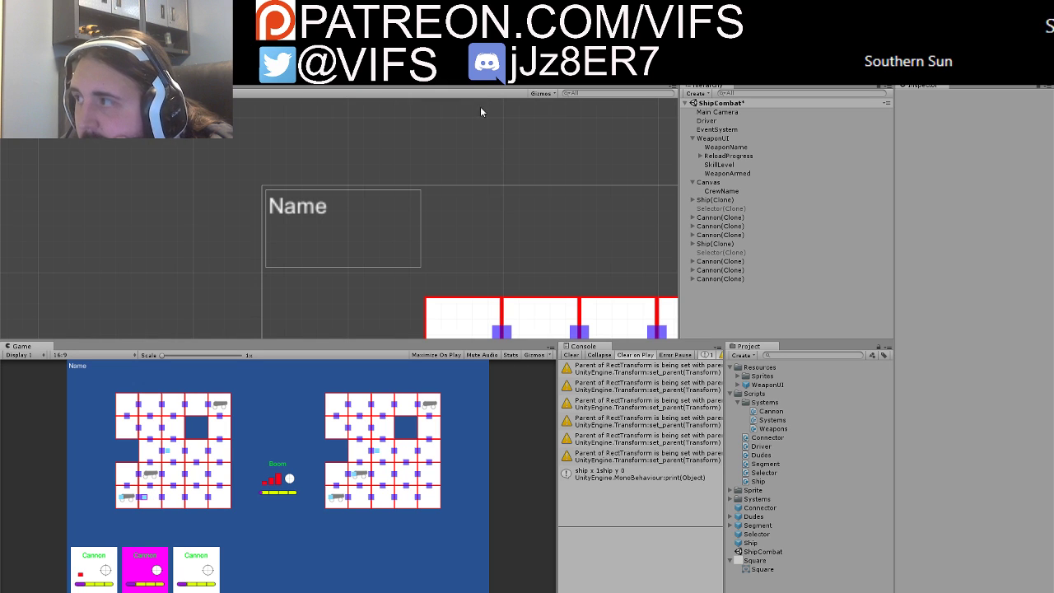
key("ctrl+p")
Step: Delete the leftover WeaponUI object from the scene and start Play again
left_click(723, 139)
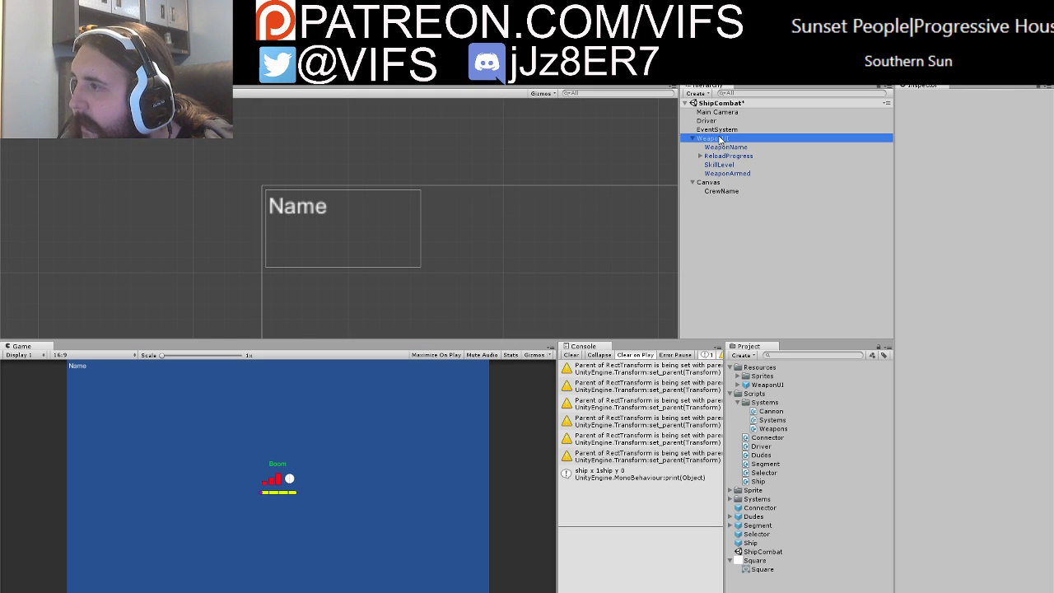
key("Delete")
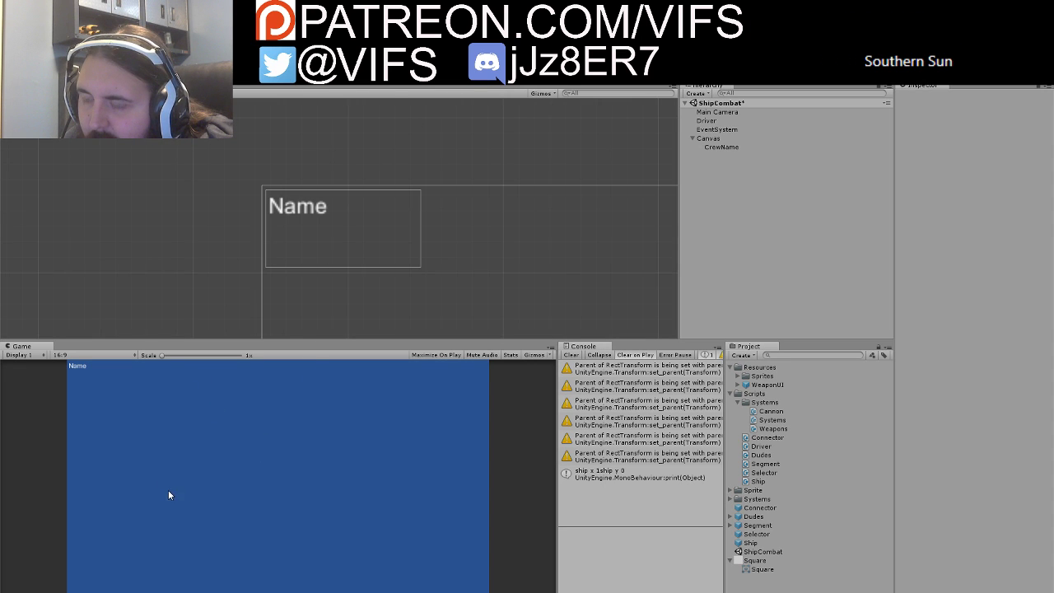
key("ctrl+p")
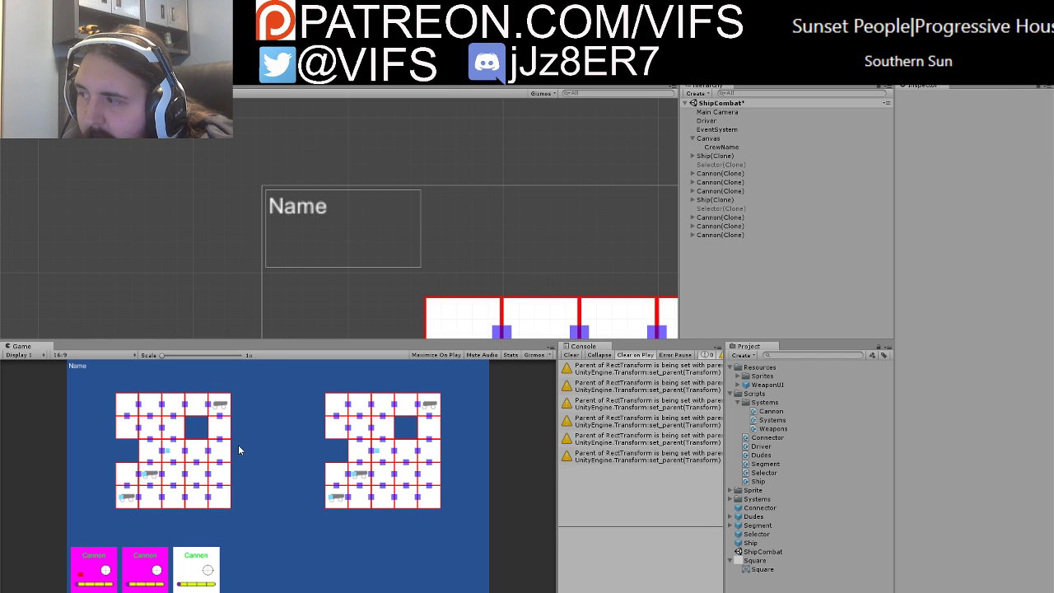
Step: Move crew on and off the left ship's cannon tiles; the first cards turn magenta with red skill bars
left_click(144, 477)
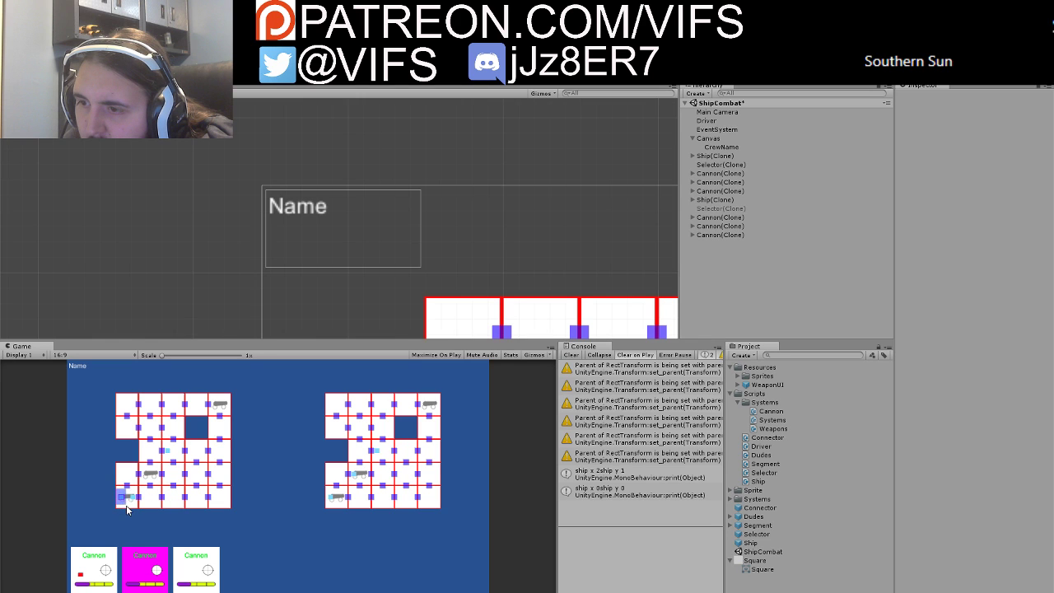
left_click(149, 480)
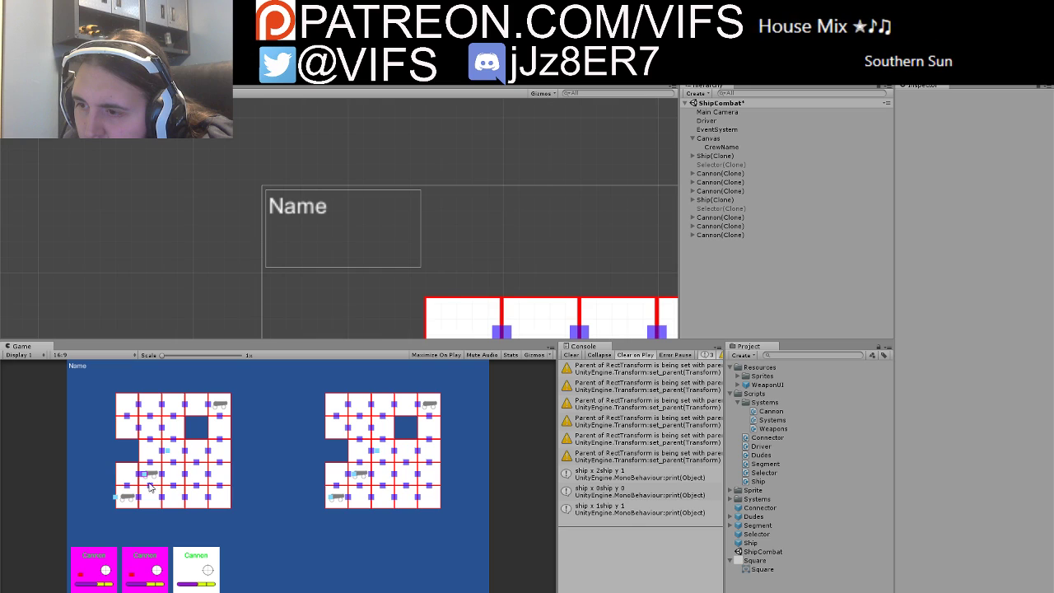
left_click(149, 502)
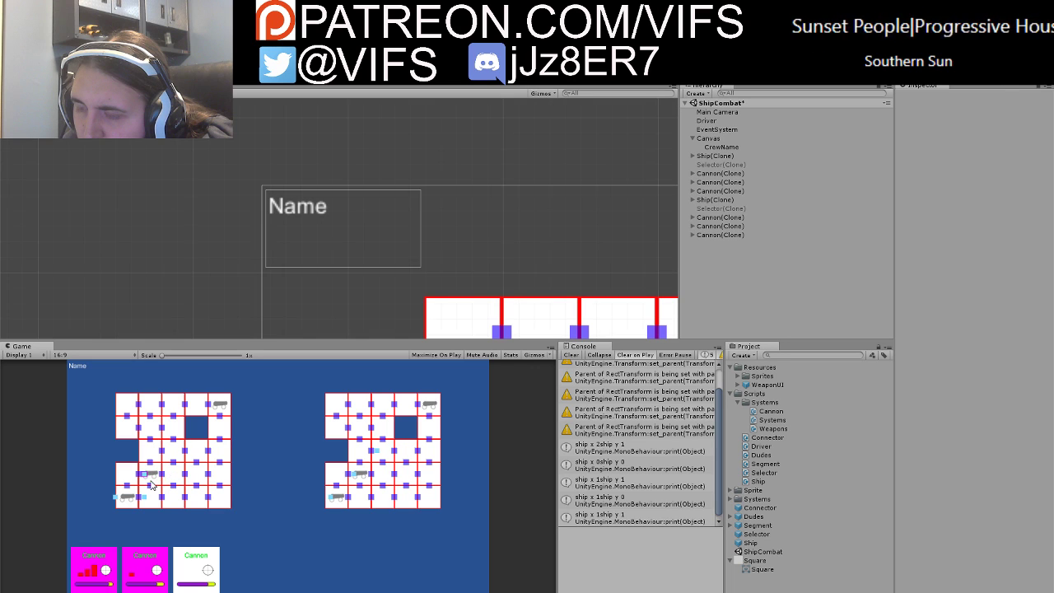
left_click(152, 503)
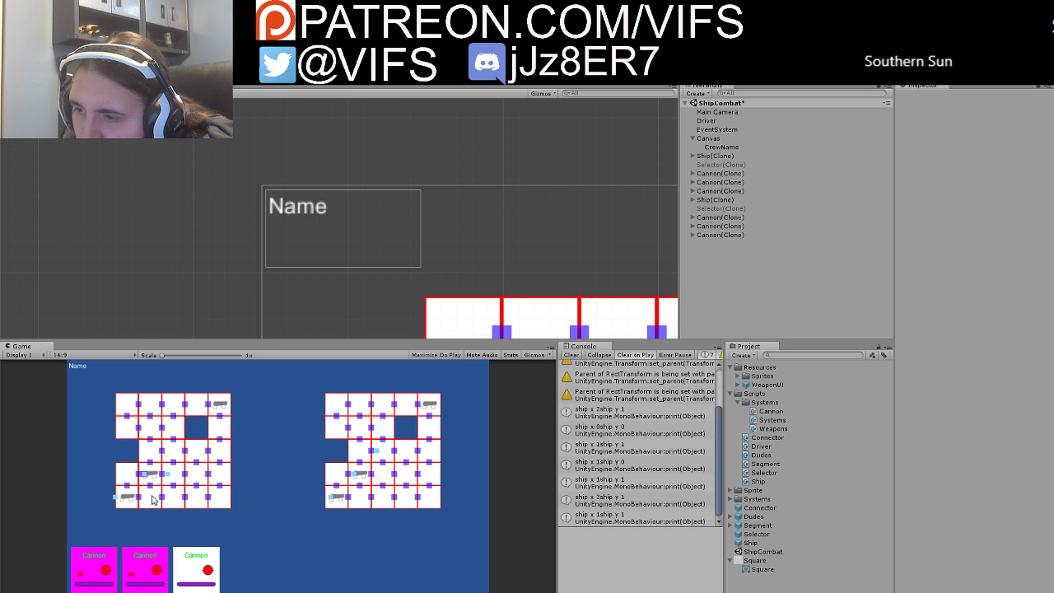
left_click(153, 499)
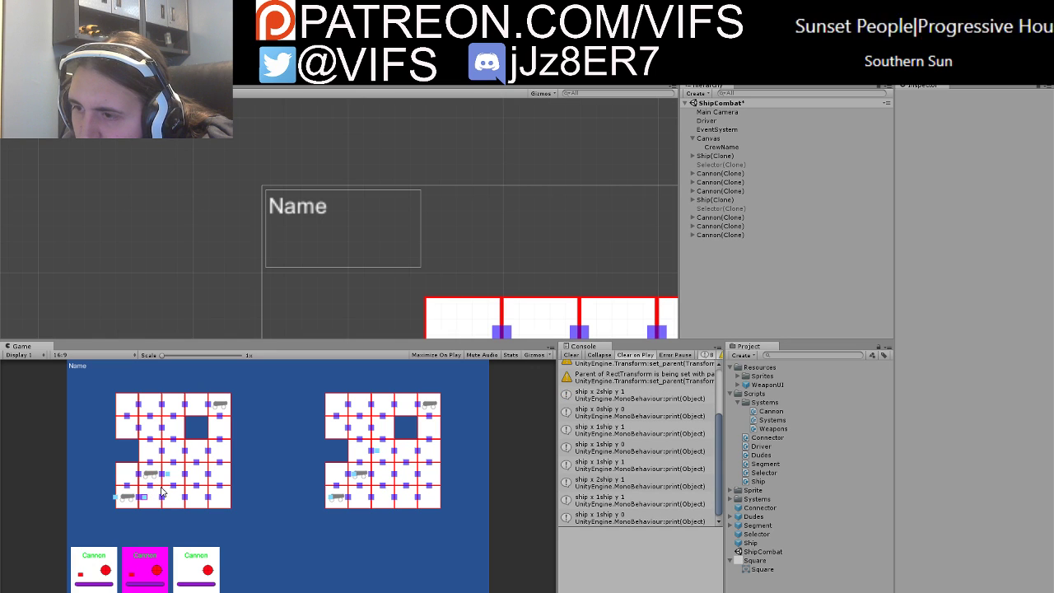
left_click(161, 475)
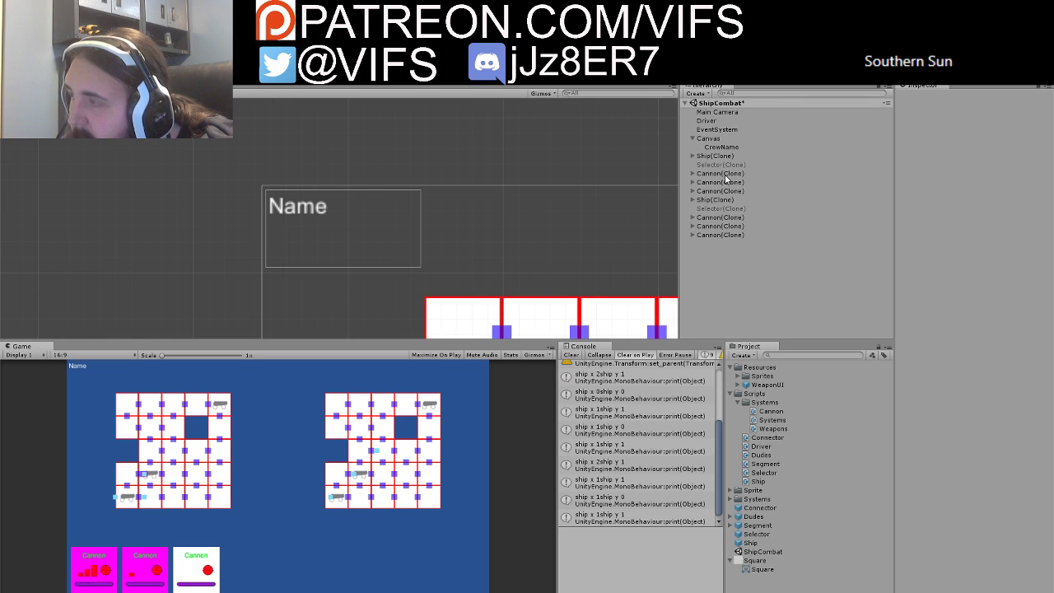
Step: Bring the cannon cards into the Scene view and select the first Cannon card
scroll(496, 253, "down", 2)
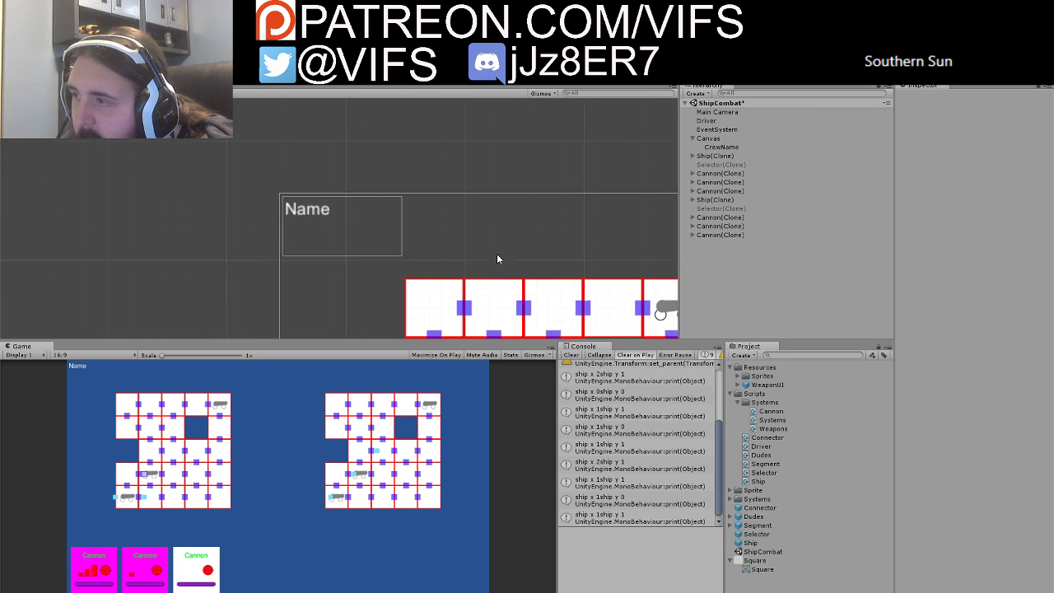
scroll(500, 244, "down", 2)
middle_click_drag(590, 293, 546, 170)
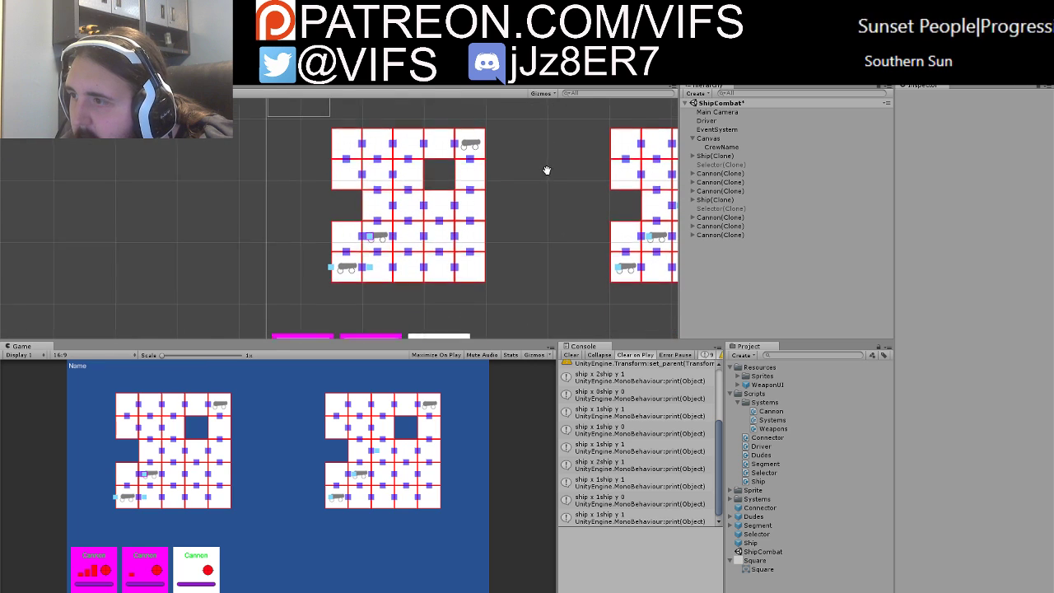
left_click(379, 234)
left_click(739, 218)
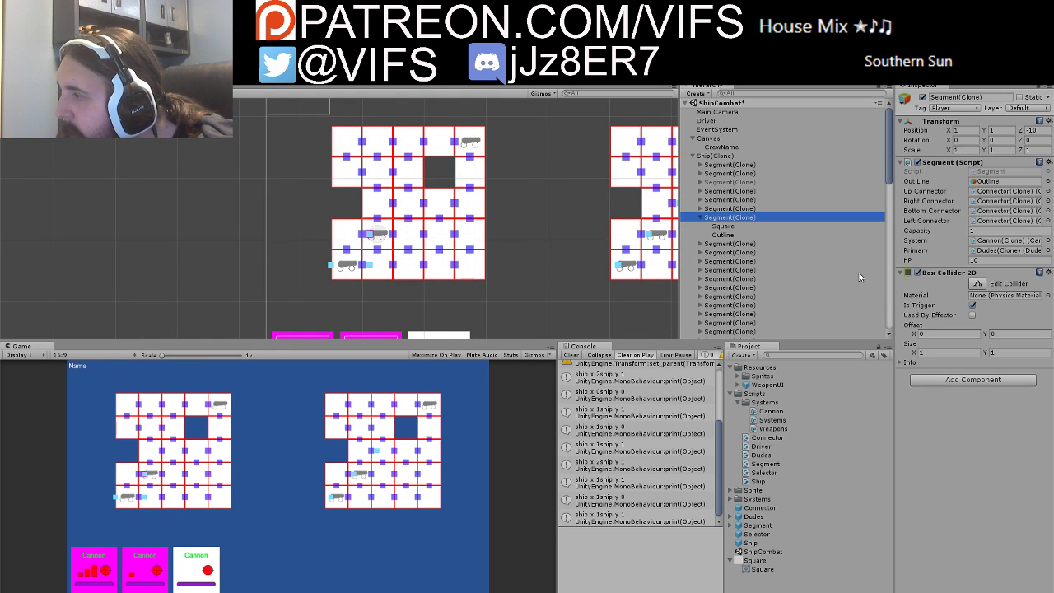
scroll(739, 214, "down", 2)
scroll(739, 208, "up", 2)
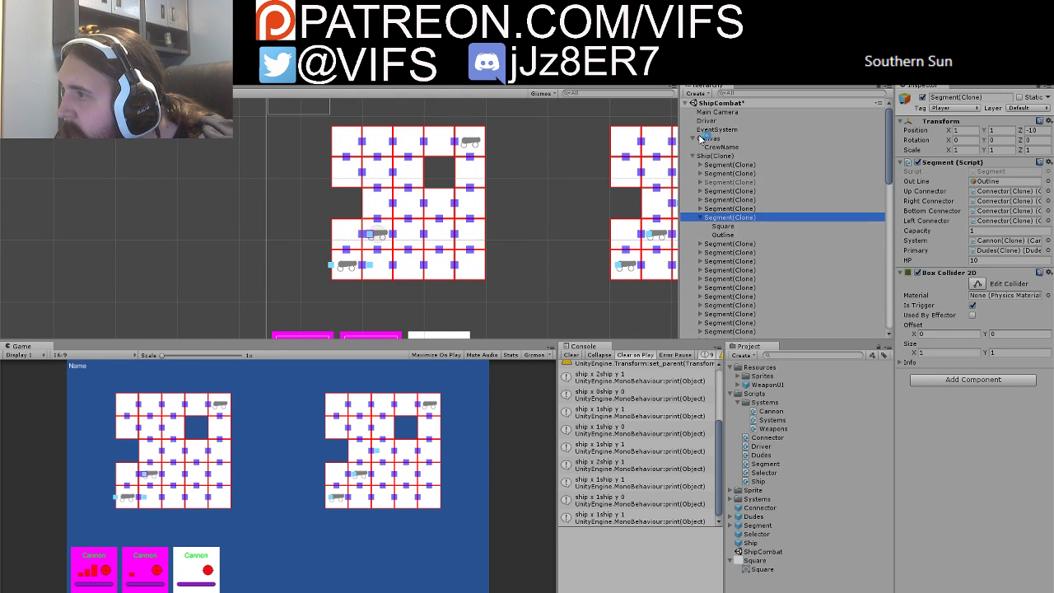
scroll(350, 318, "down", 2)
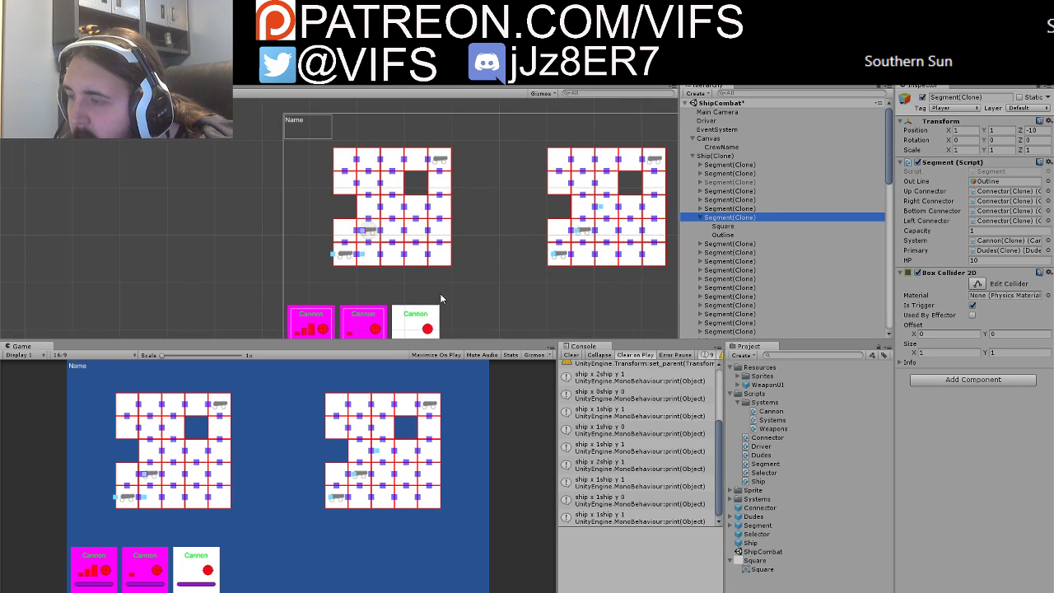
middle_click_drag(440, 294, 477, 248)
left_click(325, 283)
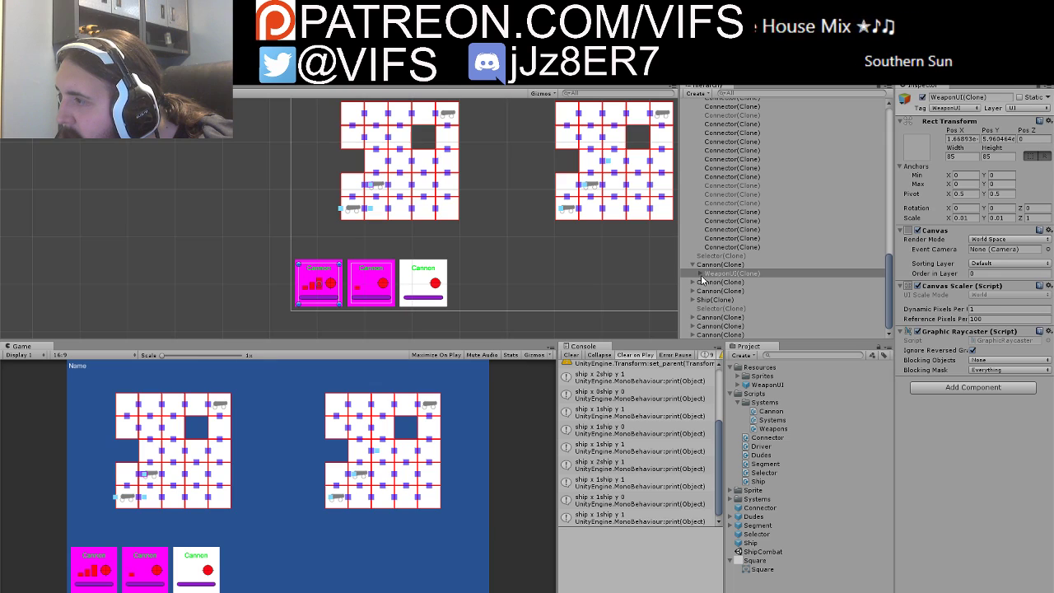
Step: Expand WeaponUI(Clone) and inspect its WeaponName, ReloadProgress and SkillLevel elements
left_click(701, 274)
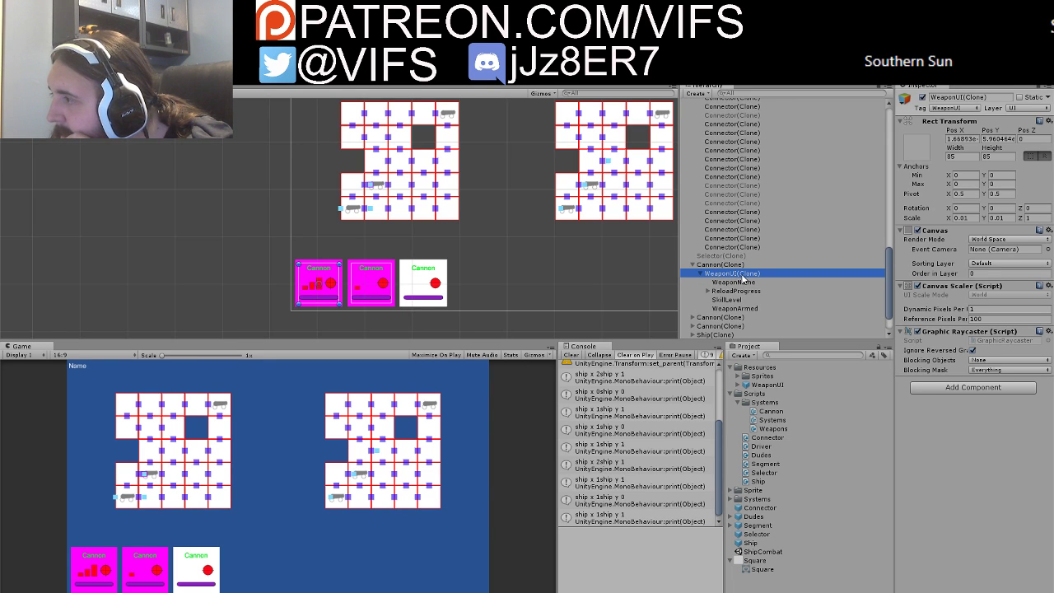
left_click(738, 283)
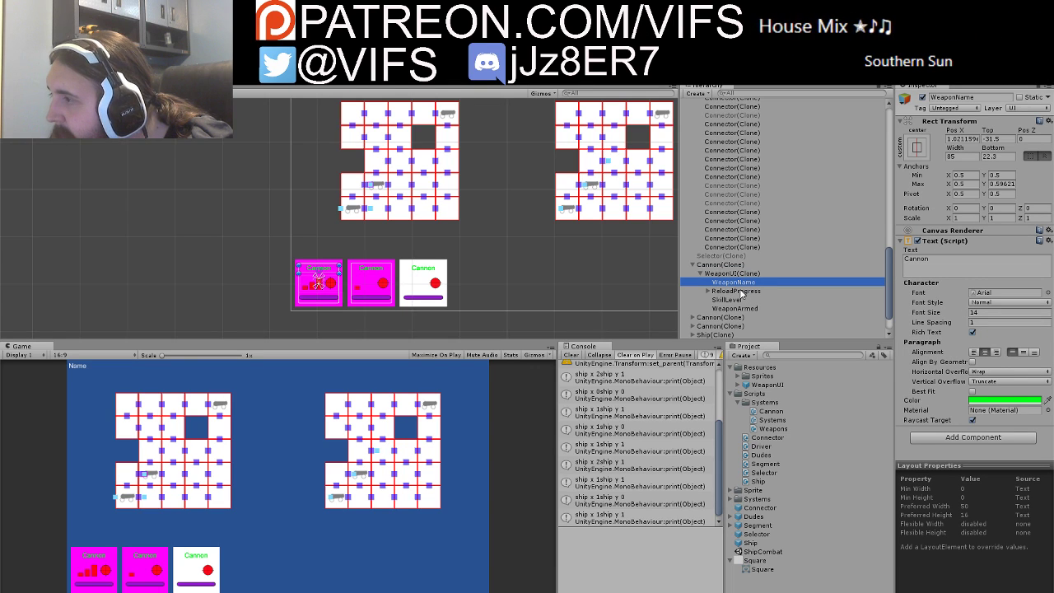
left_click(741, 292)
left_click(741, 299)
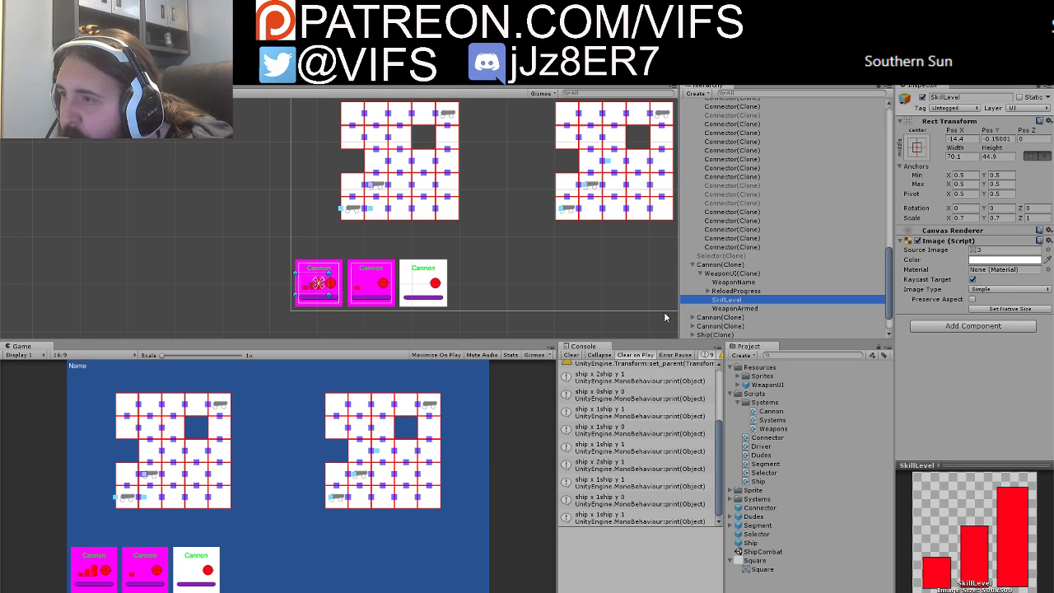
Step: Move crew off the first cannon, then select its Cannon(Clone) to check Is Occupied
left_click(174, 479)
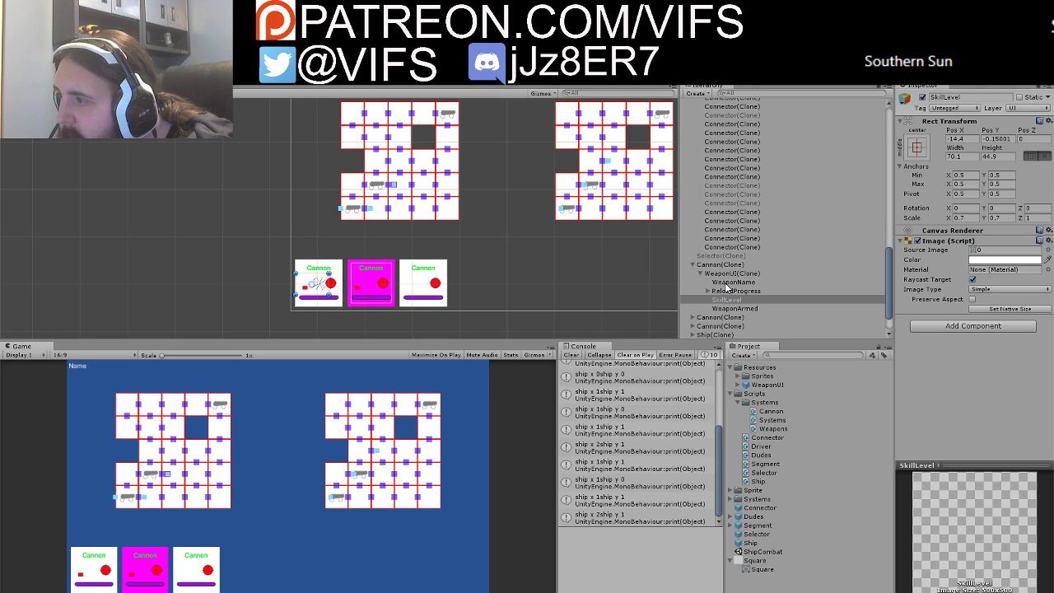
left_click(718, 273)
left_click(715, 265)
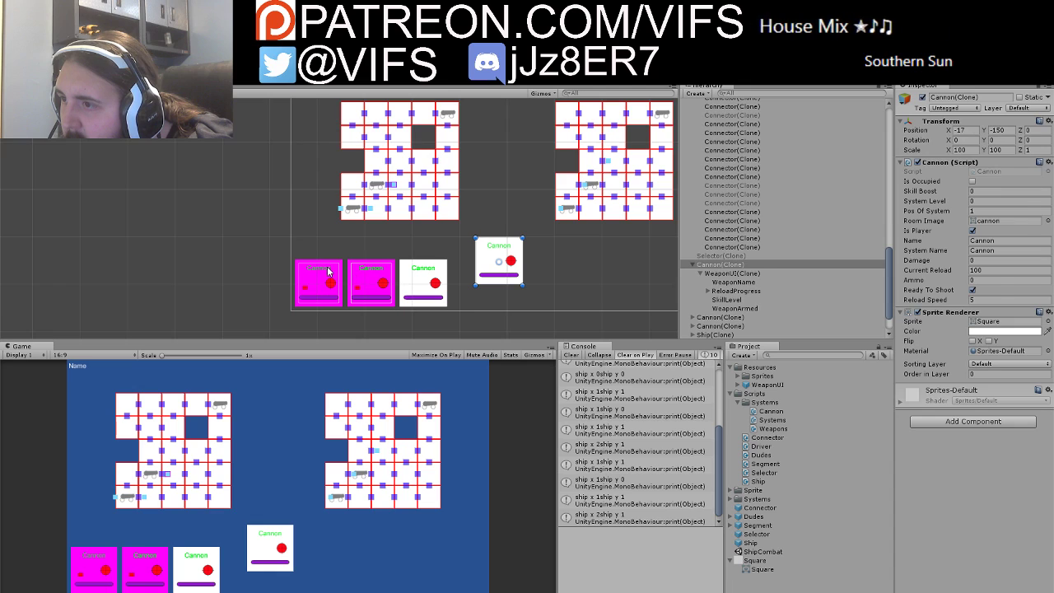
Step: Inspect the first card's name and SkillLevel, then move that Cannon card up-left
left_click(317, 263)
left_click(332, 242)
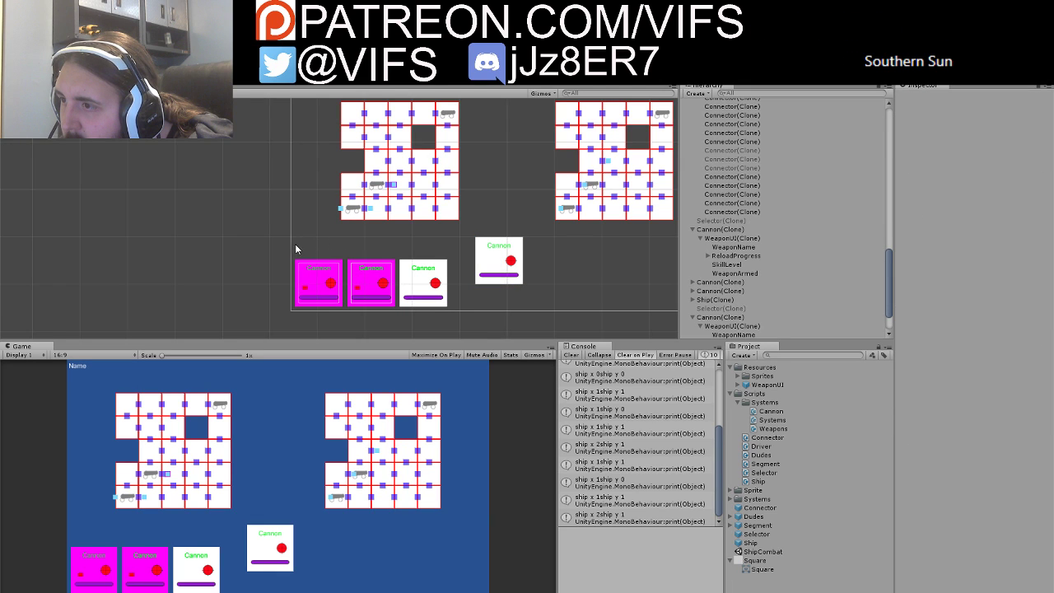
left_click(329, 274)
scroll(737, 297, "down", 2)
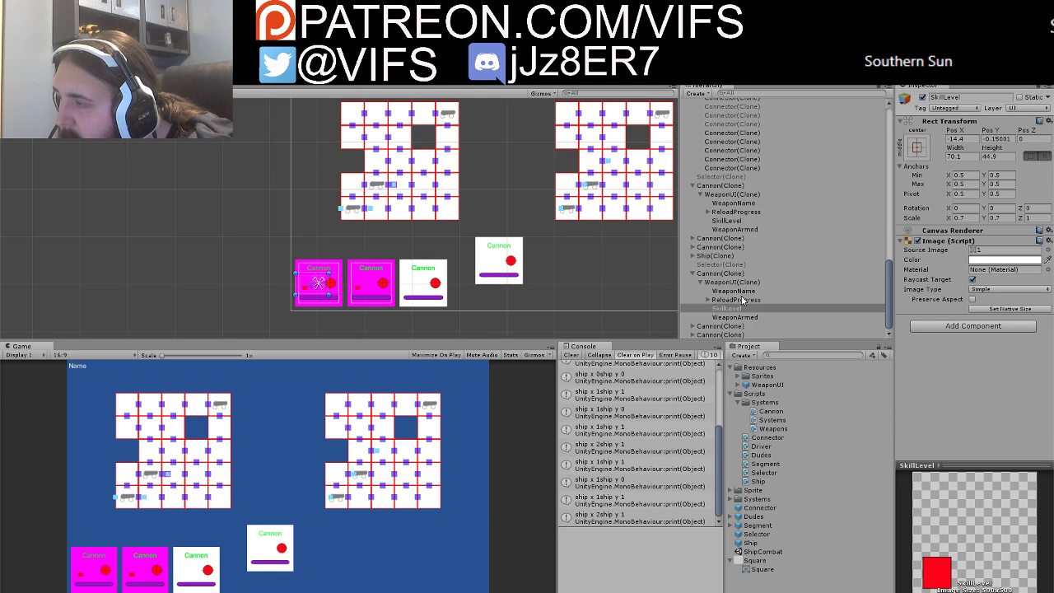
left_click(724, 273)
left_click_drag(327, 269, 295, 204)
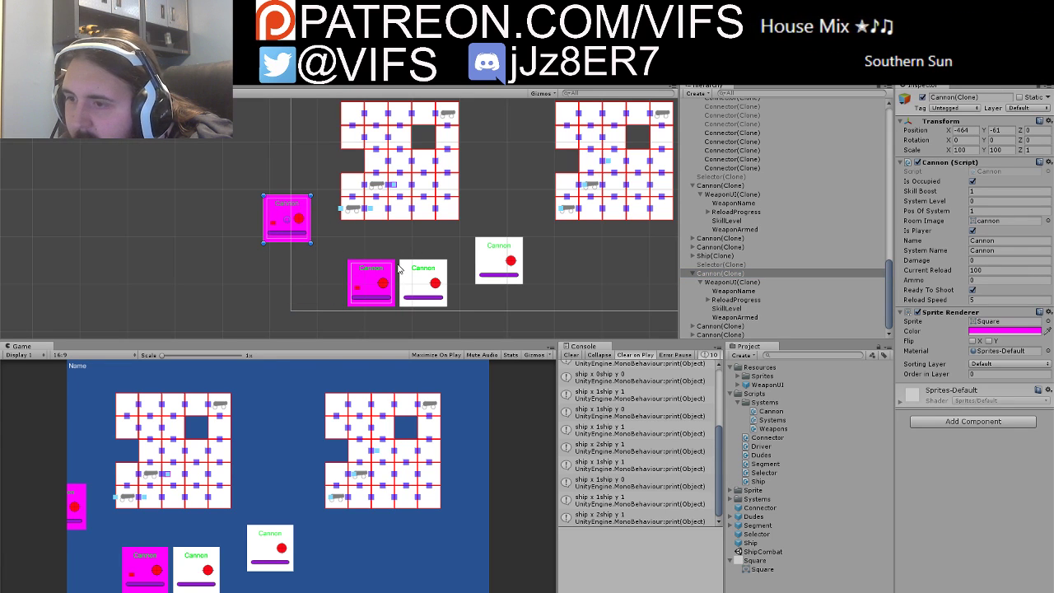
Step: Duplicate the second magenta cannon card and move the copy off to the right
left_click(372, 240)
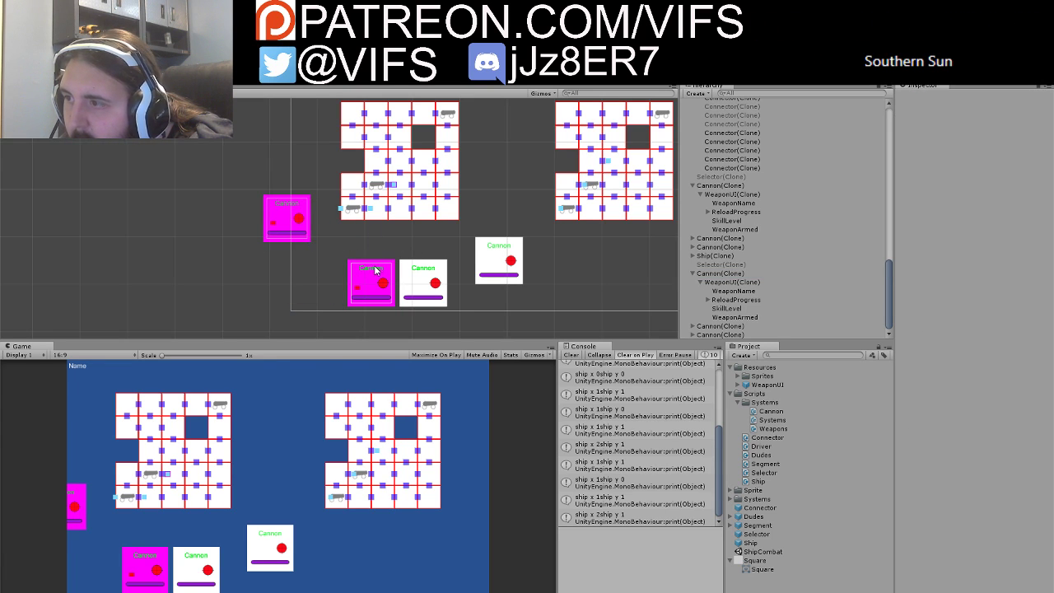
left_click(374, 270)
left_click(724, 318)
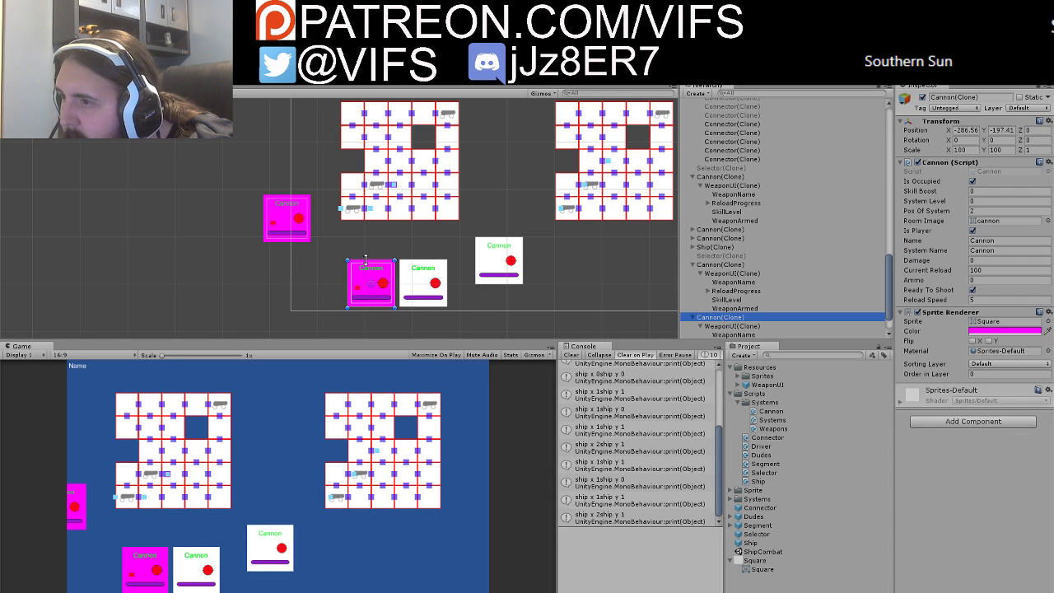
key("ctrl+d")
left_click_drag(371, 269, 583, 263)
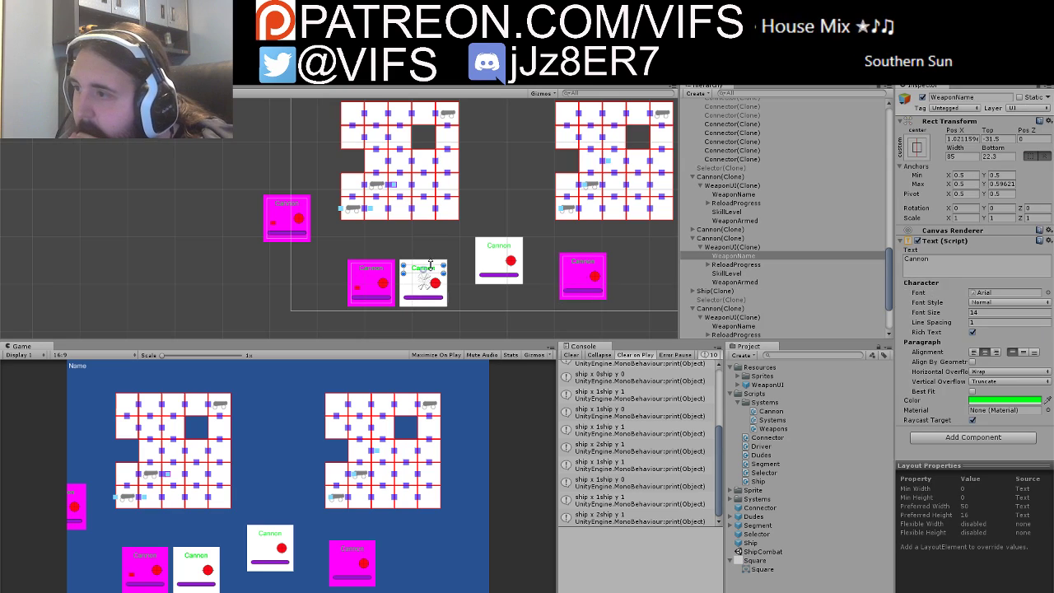
Step: Move the white cannon cards up toward the ships
left_click(411, 280)
left_click(716, 273)
left_click(709, 240)
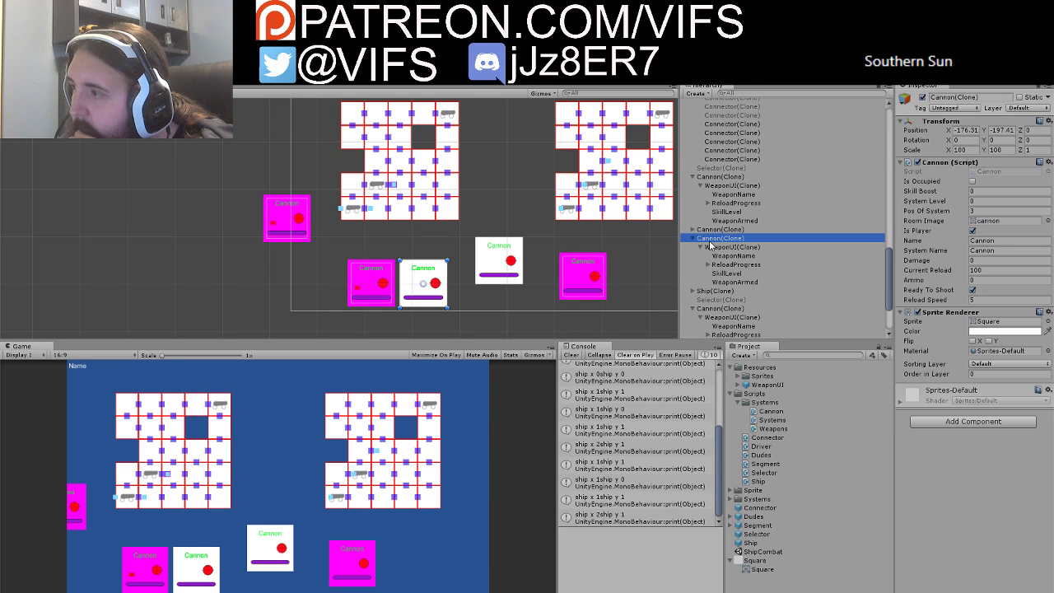
left_click_drag(417, 270, 494, 181)
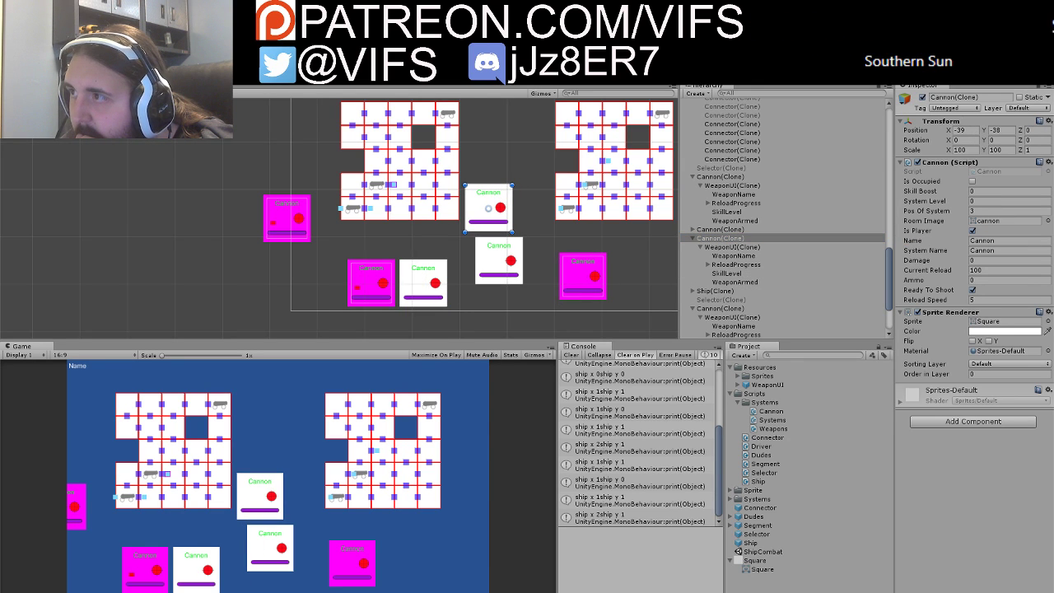
left_click(420, 262)
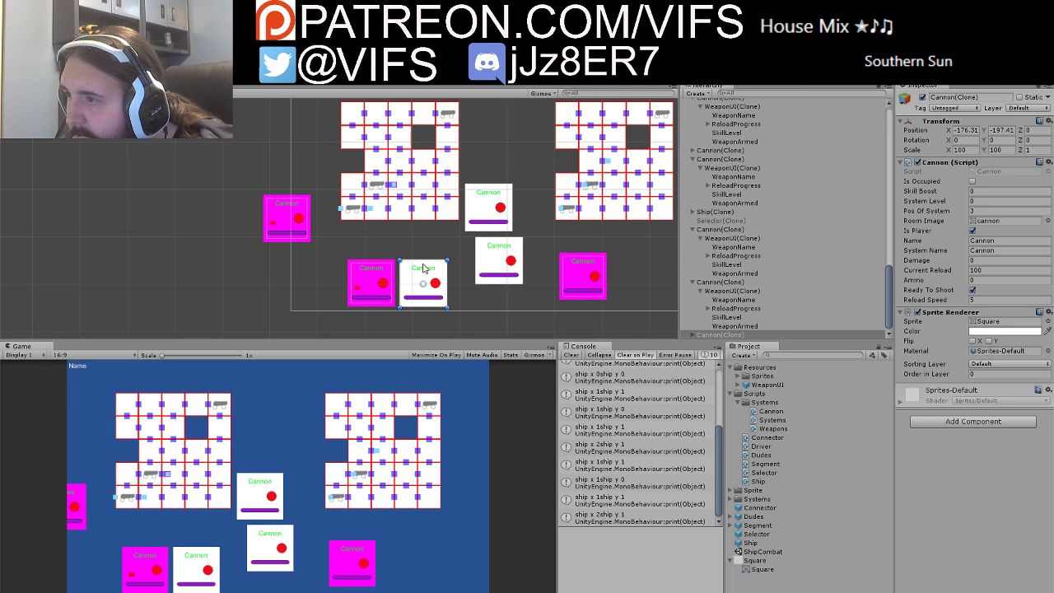
left_click_drag(421, 265, 419, 218)
Step: Stop Play mode in Unity and stop debugging in Visual Studio
key("ctrl+p")
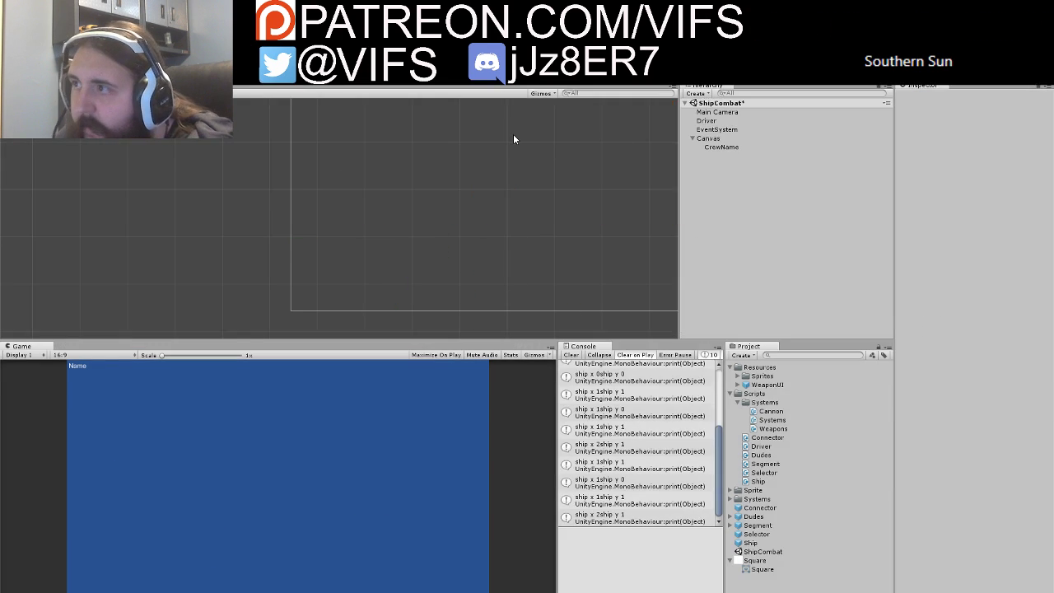
key("alt+Tab")
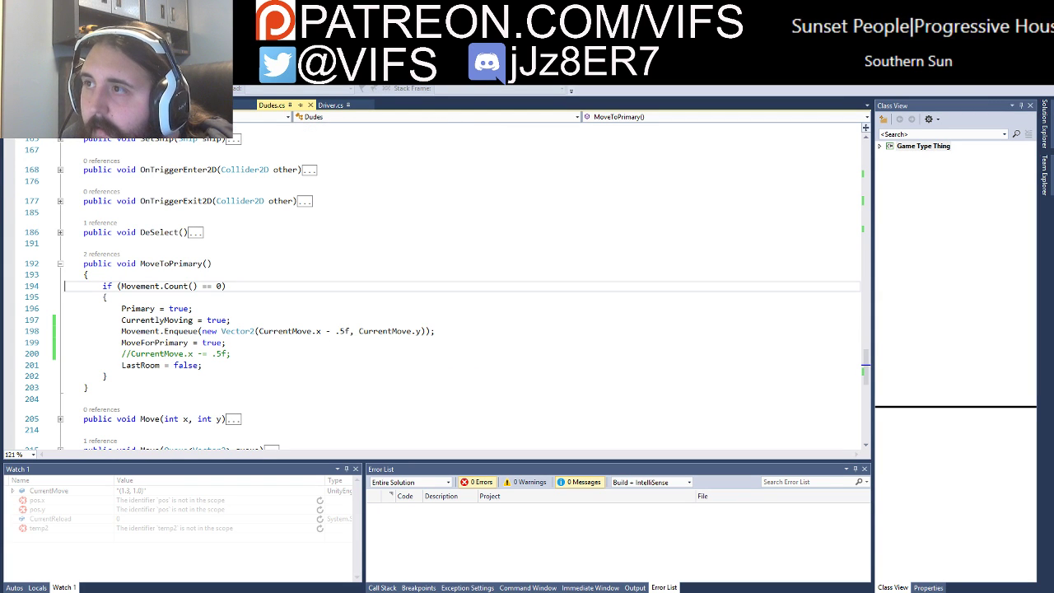
key("shift+F5")
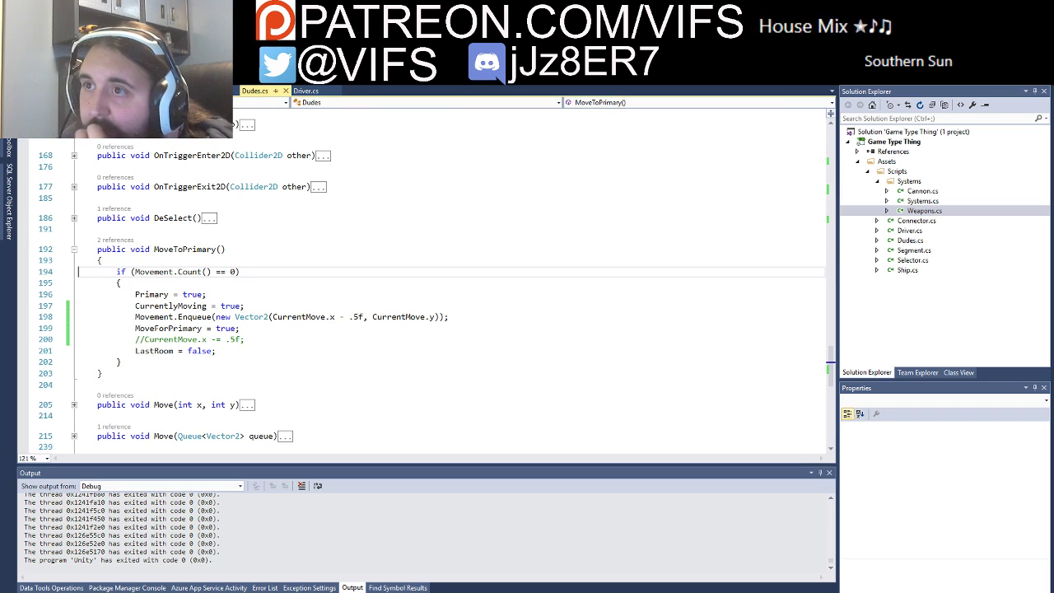
Step: Review the skill reset code: SetSkillToZero, Driver.cs and RemovePrimary in Segment.cs
key("ctrl+minus")
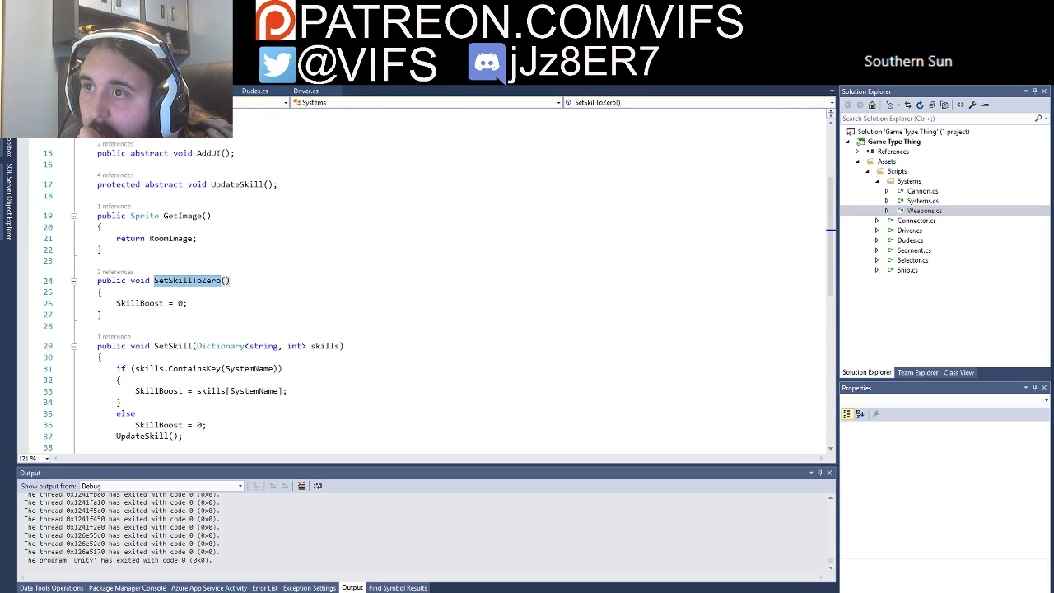
left_click(307, 91)
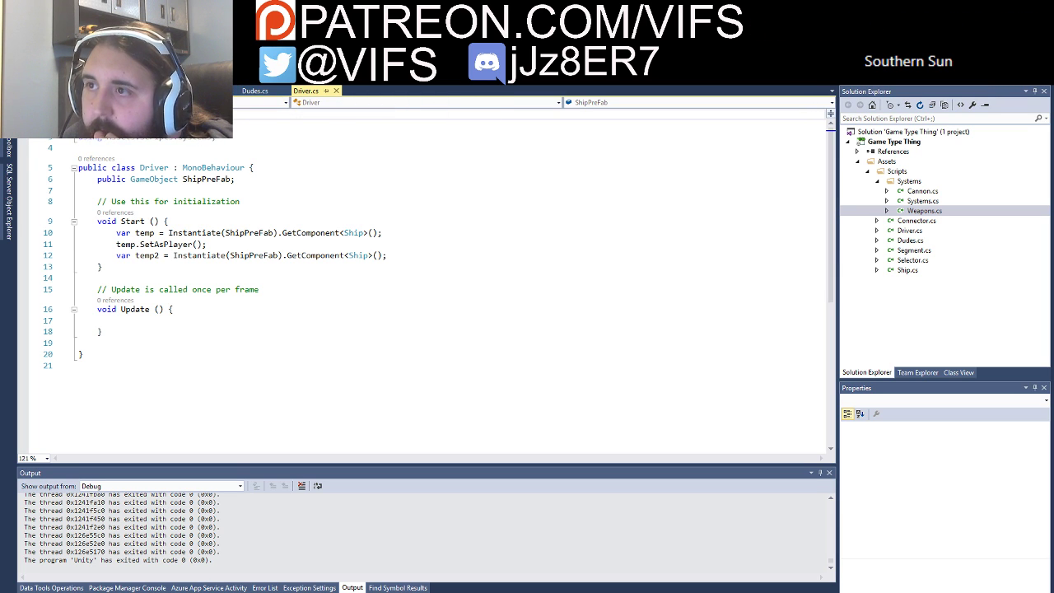
key("ctrl+Tab")
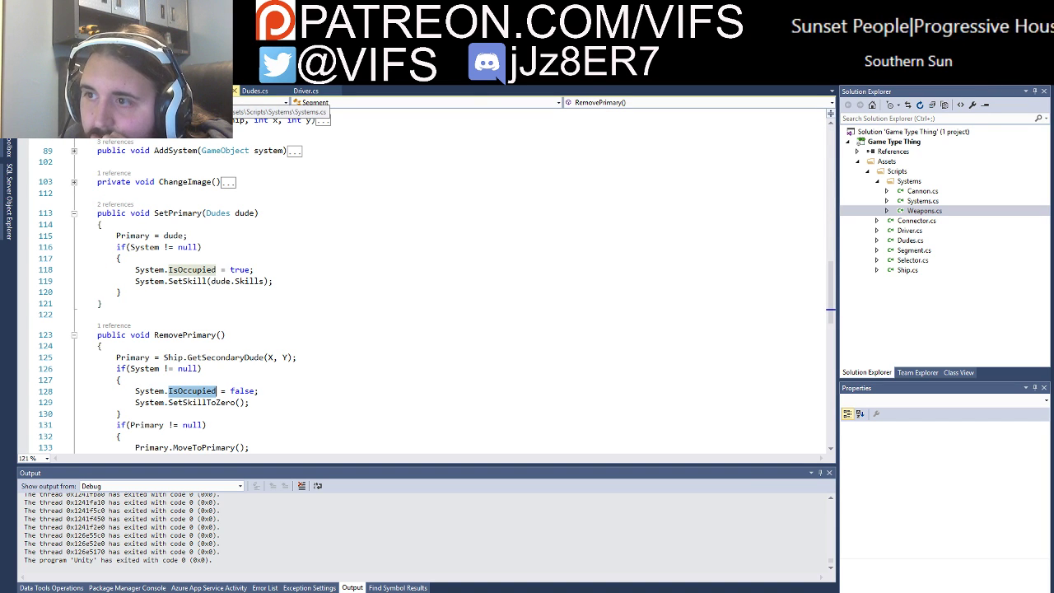
scroll(266, 286, "up", 10)
scroll(266, 286, "up", 12)
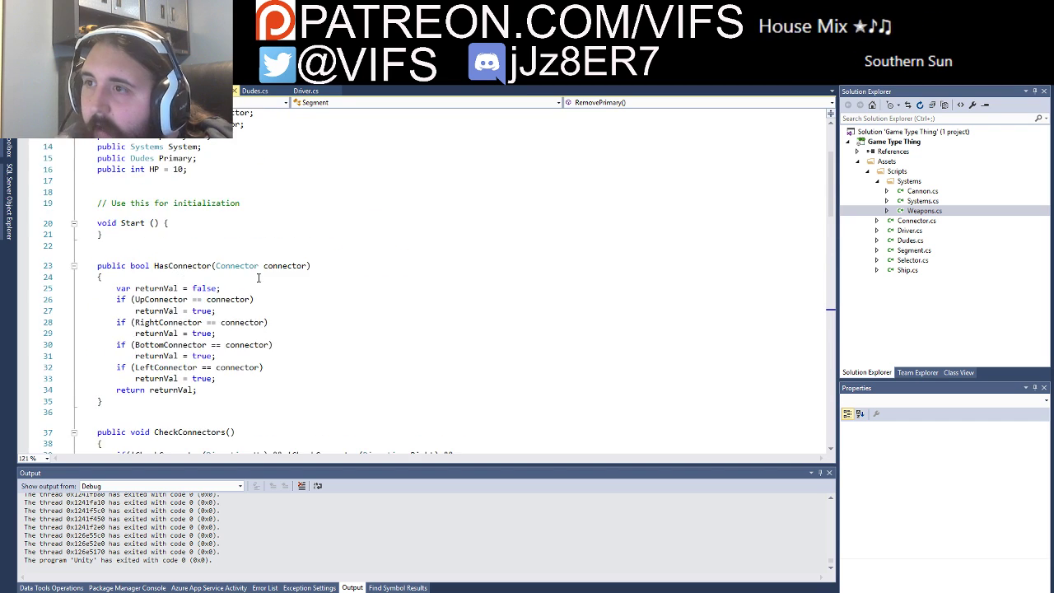
scroll(266, 286, "up", 4)
scroll(266, 286, "down", 3)
scroll(348, 294, "down", 2)
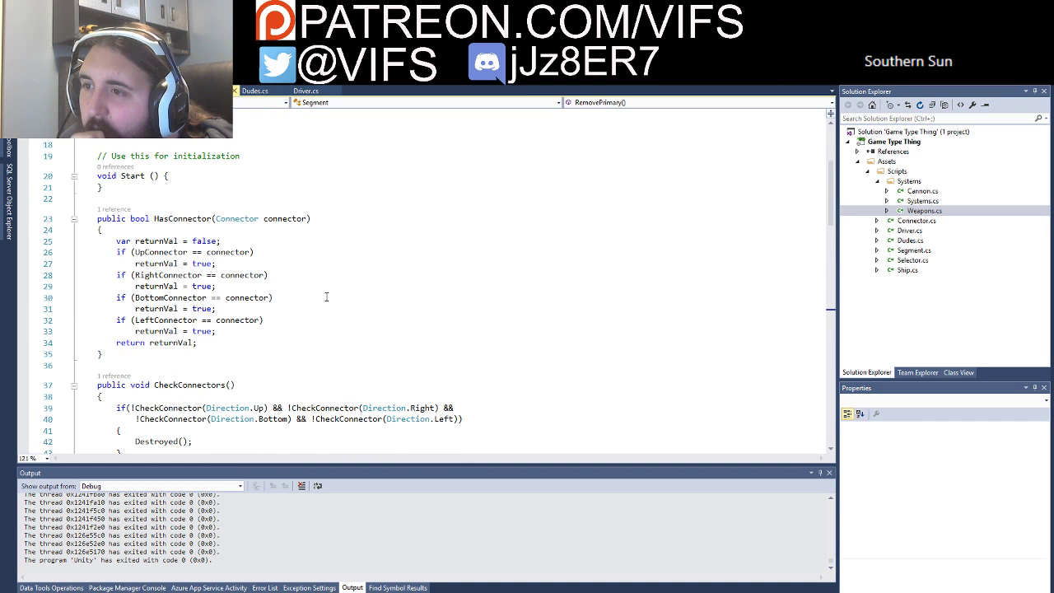
scroll(326, 296, "down", 2)
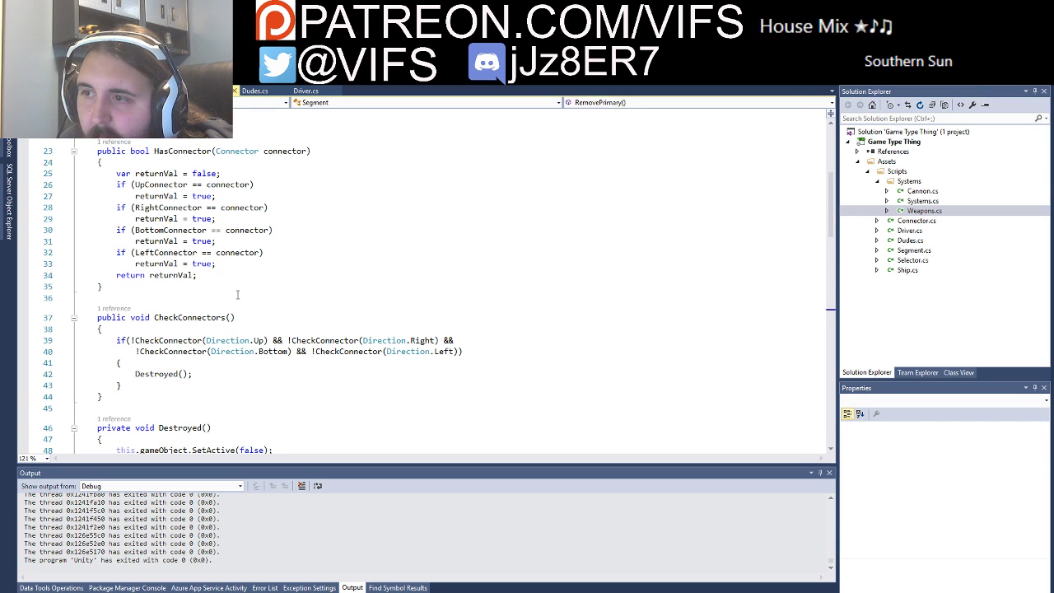
Step: Go from SetSkillToZero to Weapons.cs and add a 'bool P' parameter to AddUI
key("ctrl+minus")
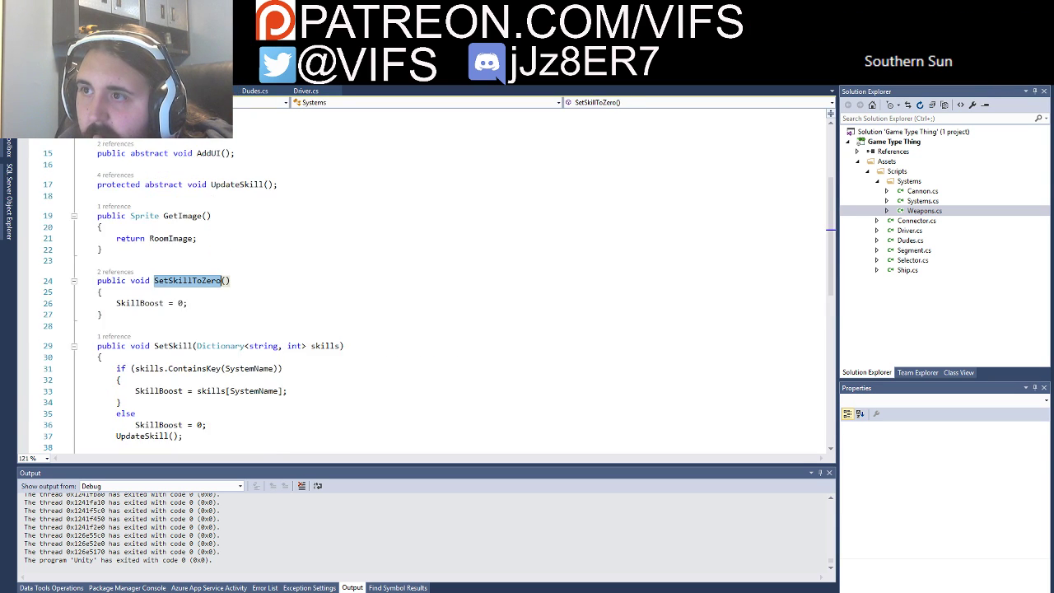
scroll(222, 282, "up", 4)
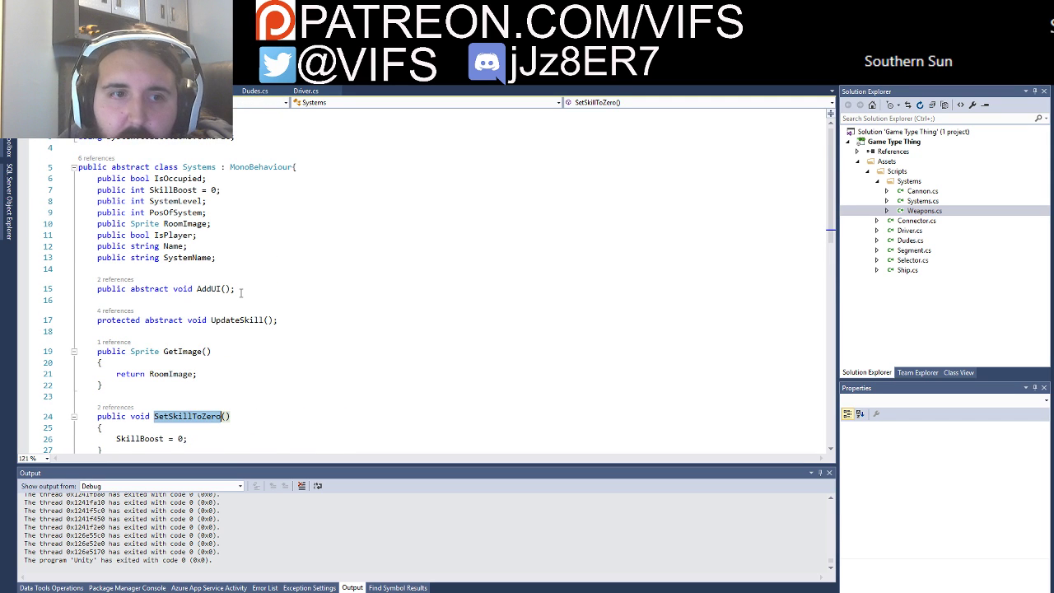
scroll(240, 293, "down", 3)
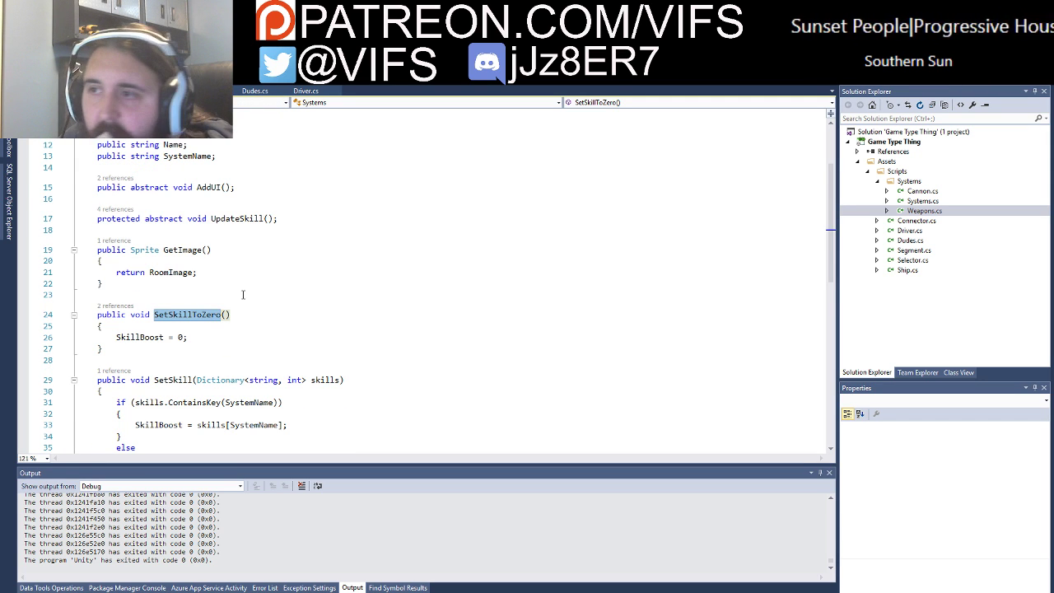
scroll(247, 296, "down", 2)
scroll(255, 298, "up", 2)
scroll(263, 300, "up", 2)
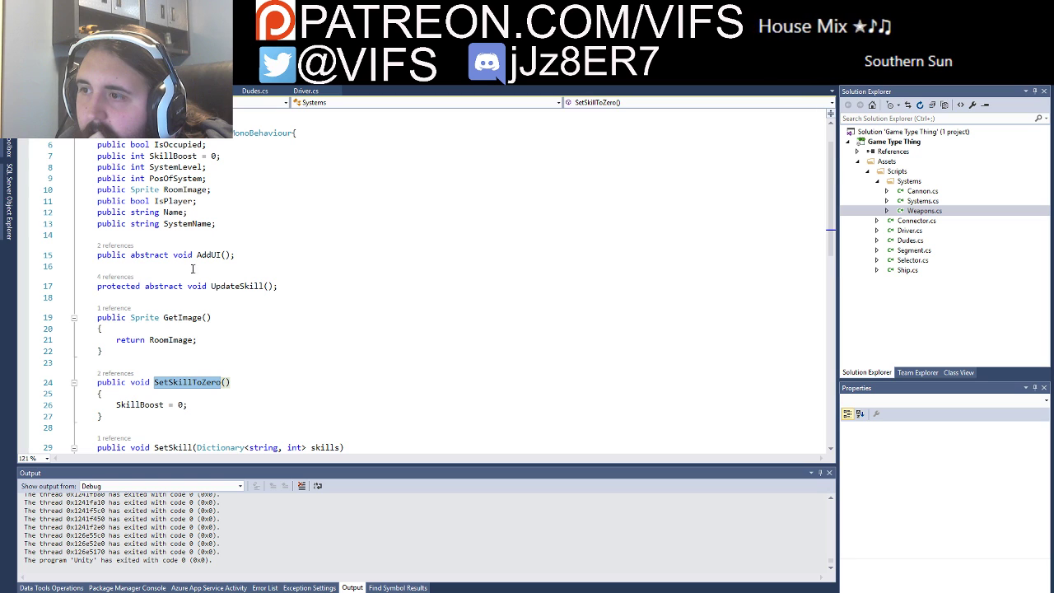
key("ctrl+Tab")
scroll(308, 303, "up", 4)
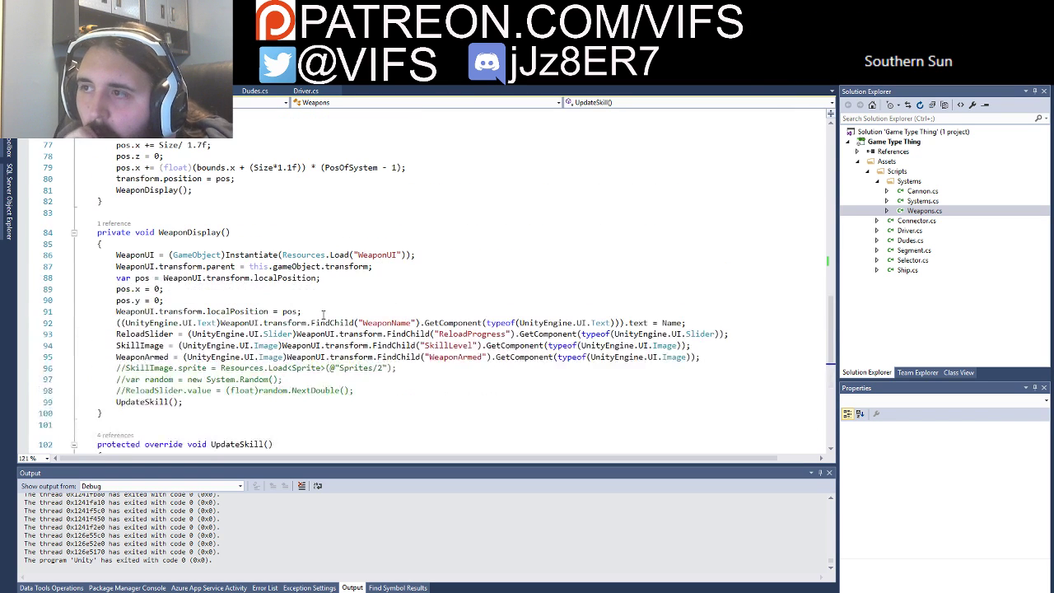
scroll(328, 334, "up", 5)
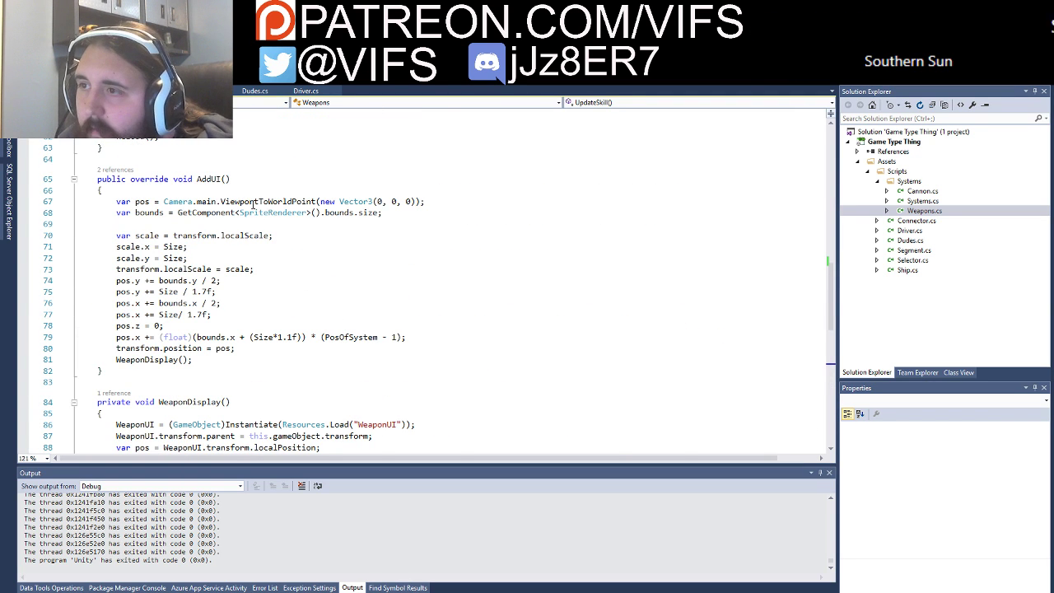
left_click(228, 178)
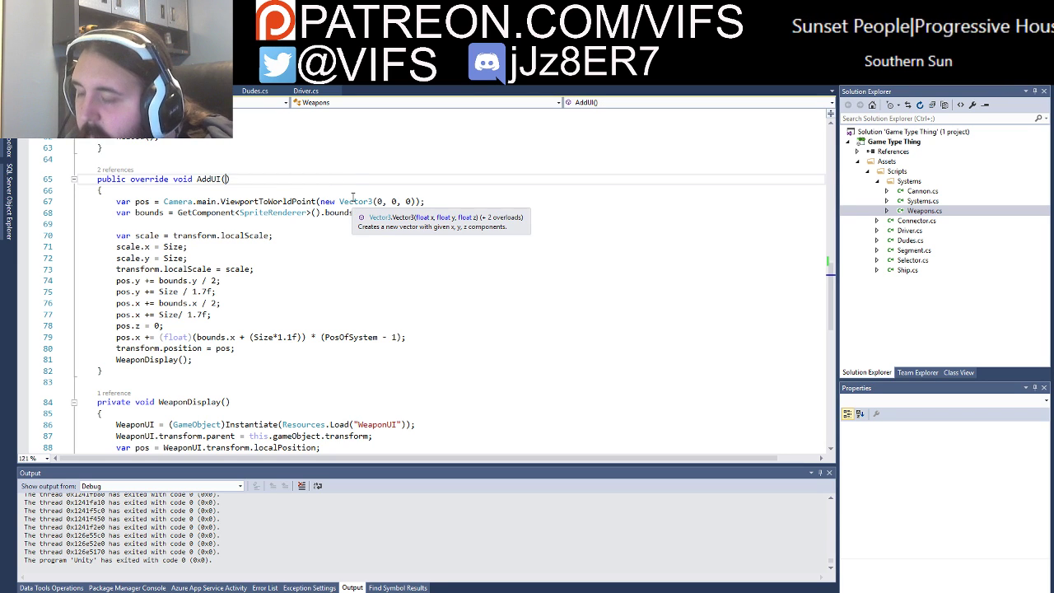
type("bool P")
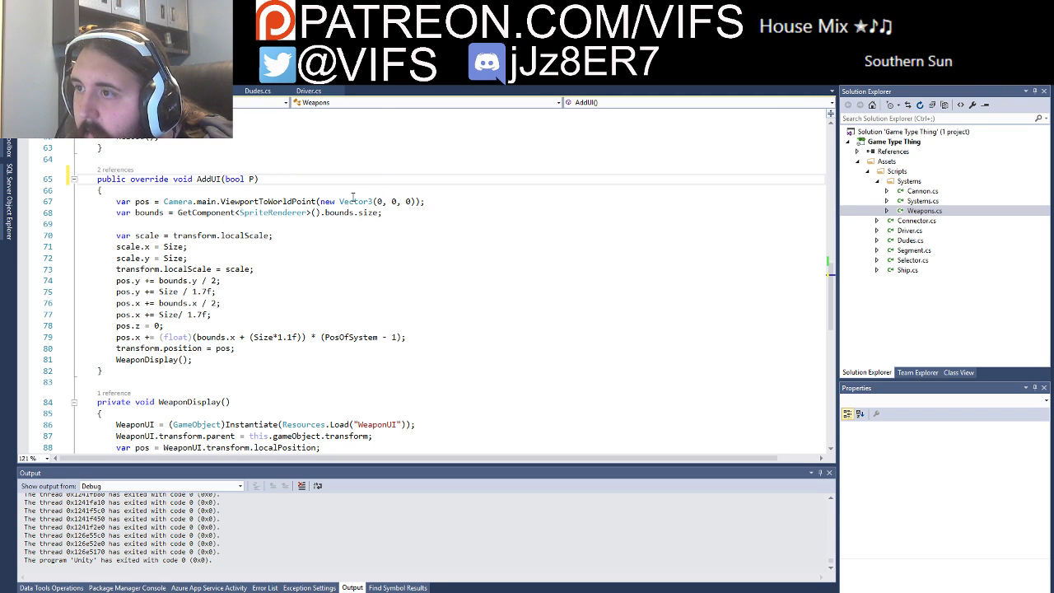
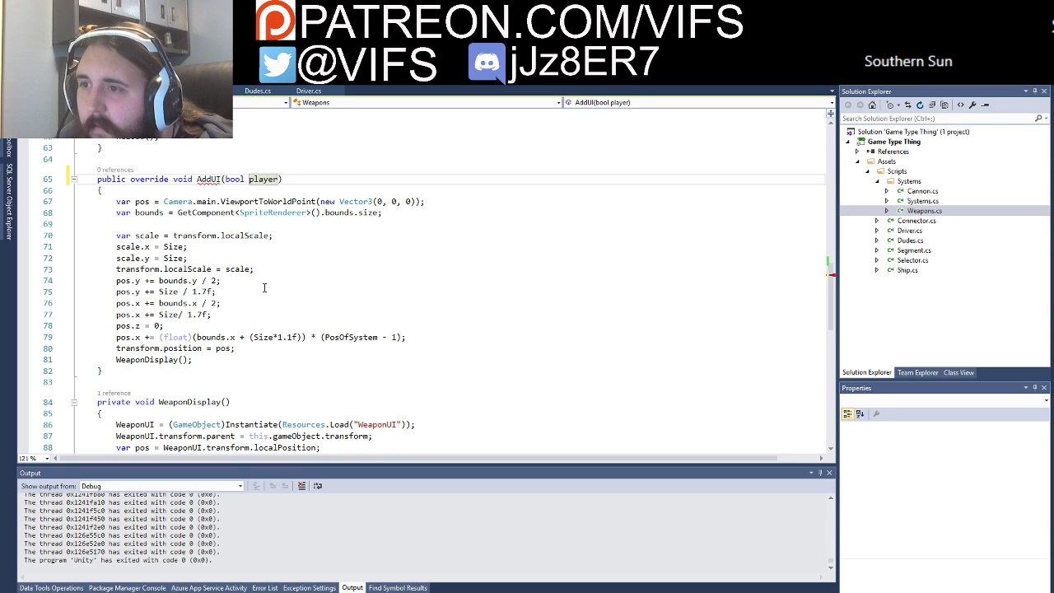
Step: List every reference to the Weapons AddUI(bool) override, then go back to its definition
left_click(336, 237)
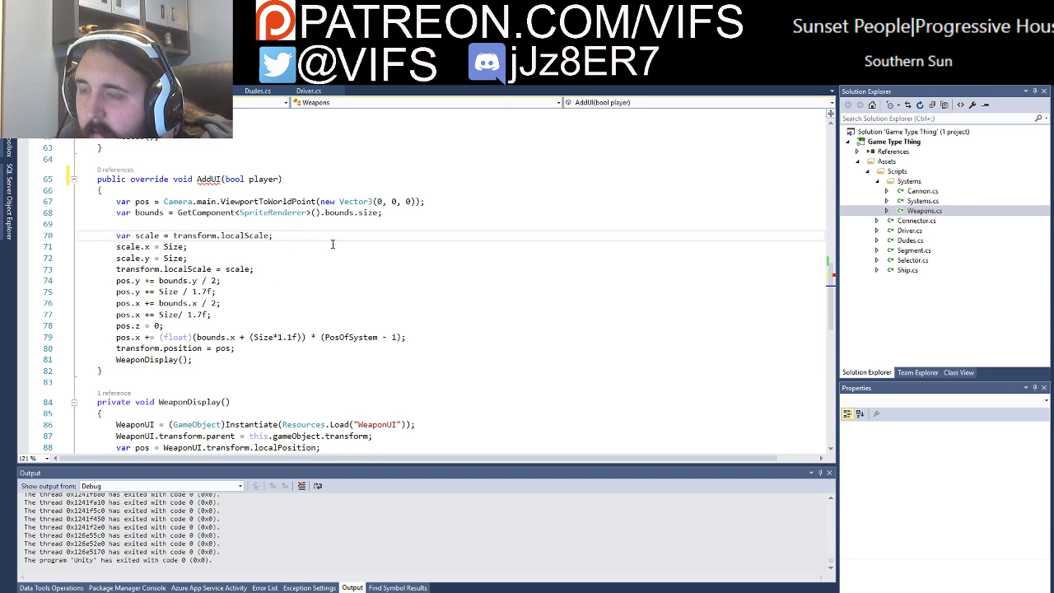
right_click(209, 183)
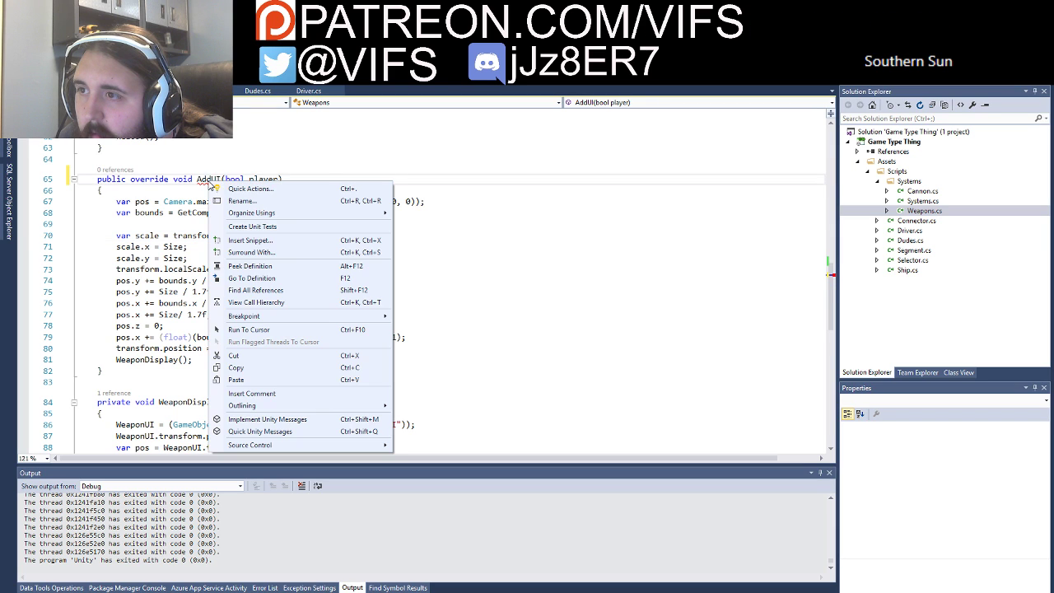
left_click(255, 290)
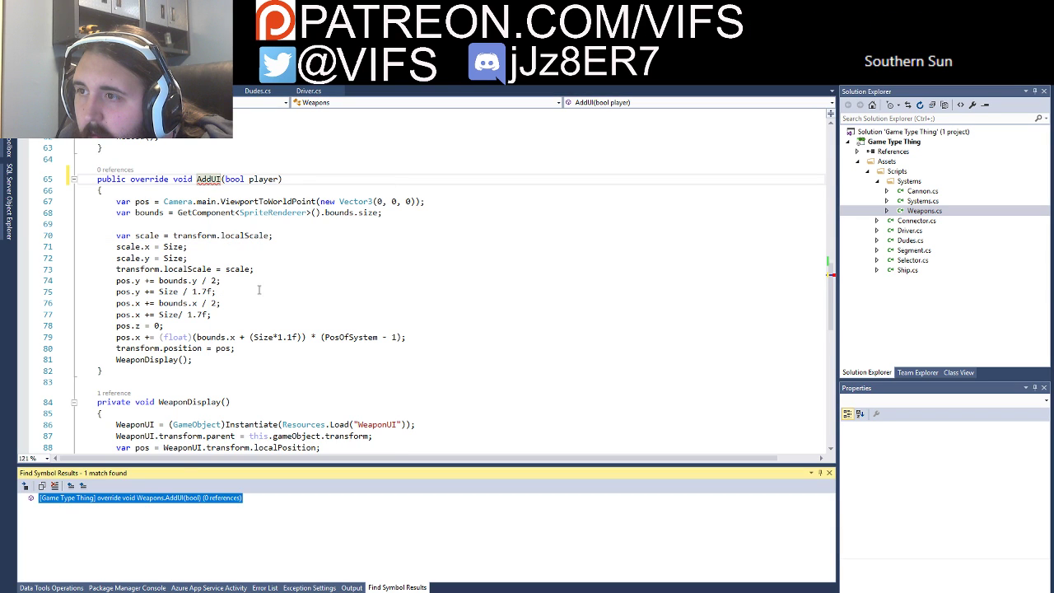
double_click(168, 498)
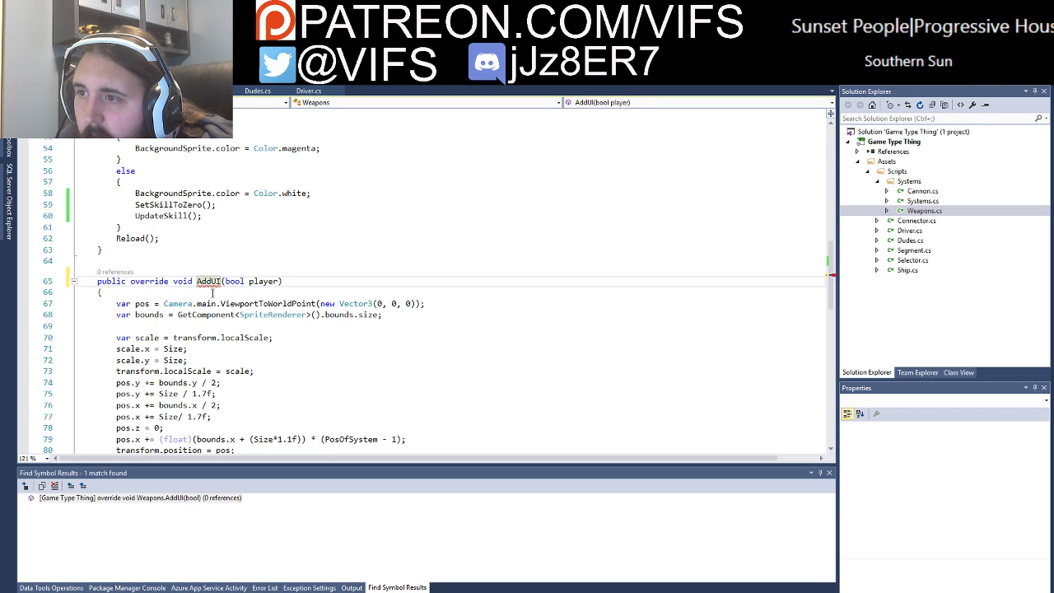
Step: Search the Ship script for 'add' and 'ui' to look for AddUI calls
left_click(257, 90)
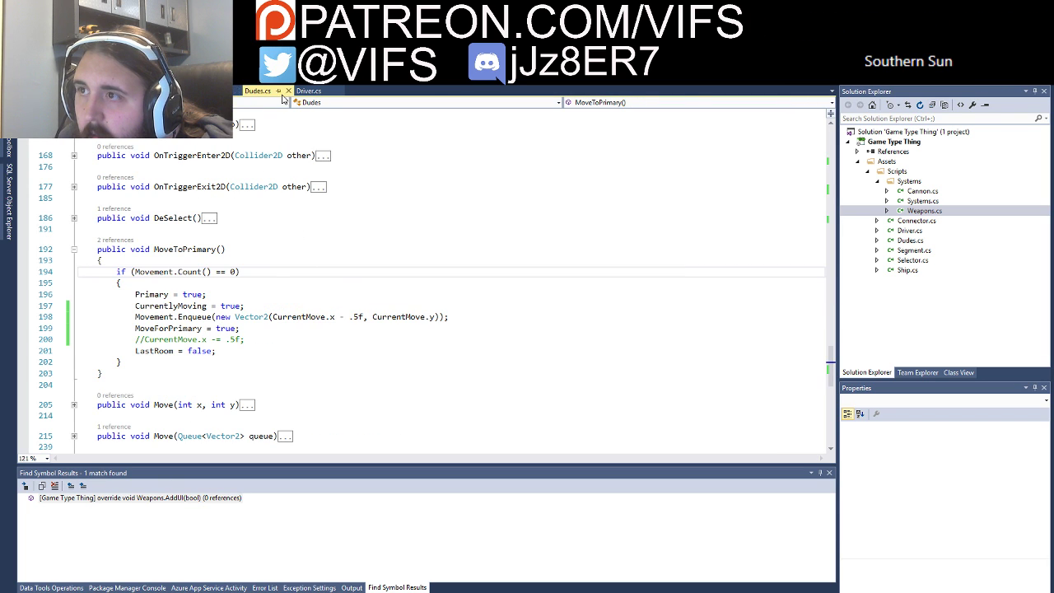
left_click(206, 90)
key("ctrl+f")
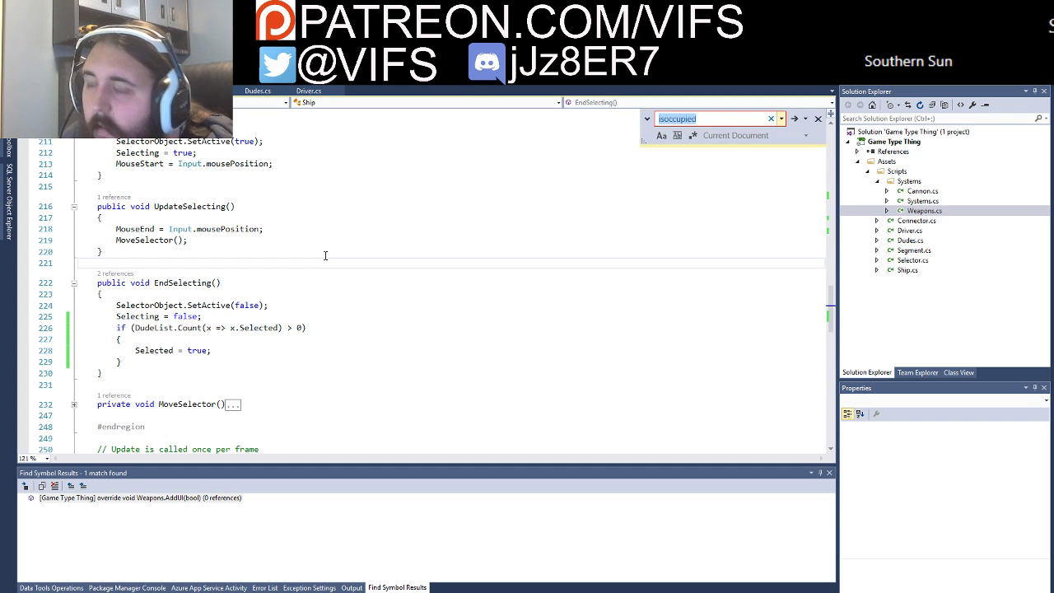
type("add")
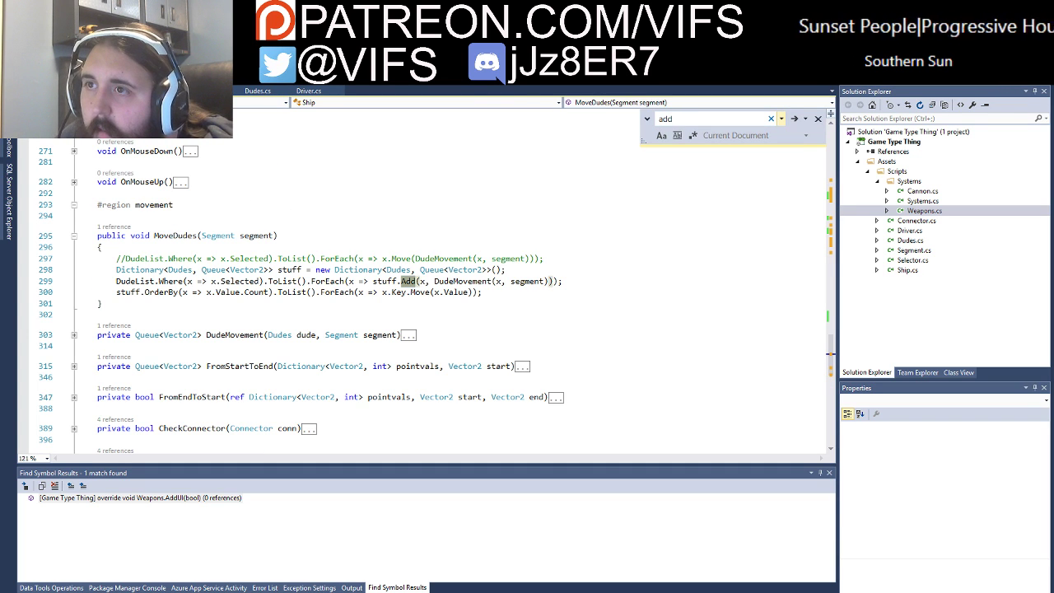
key("F8")
key("ctrl+minus")
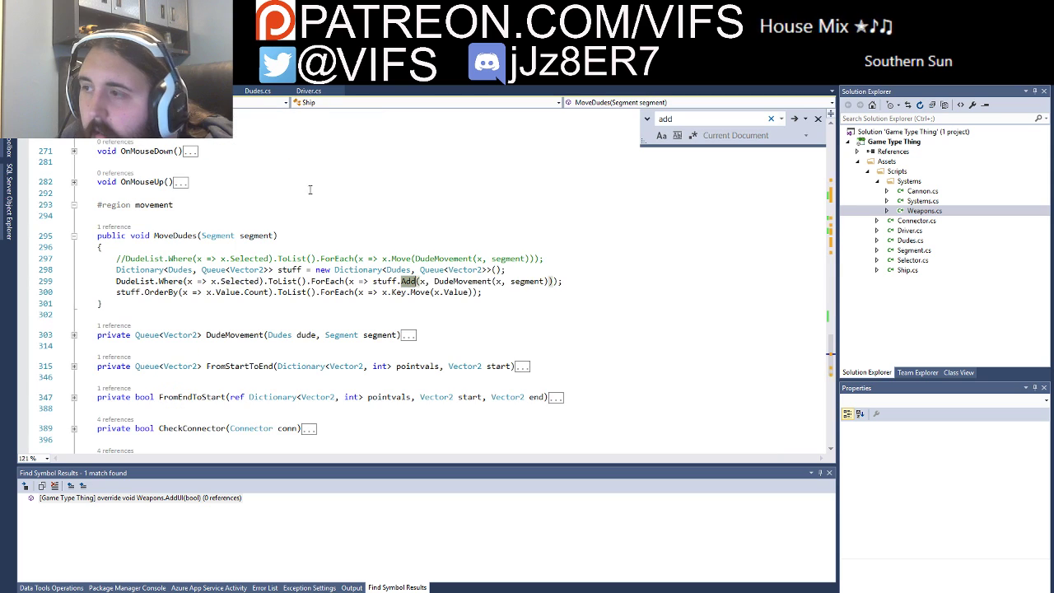
type("ui")
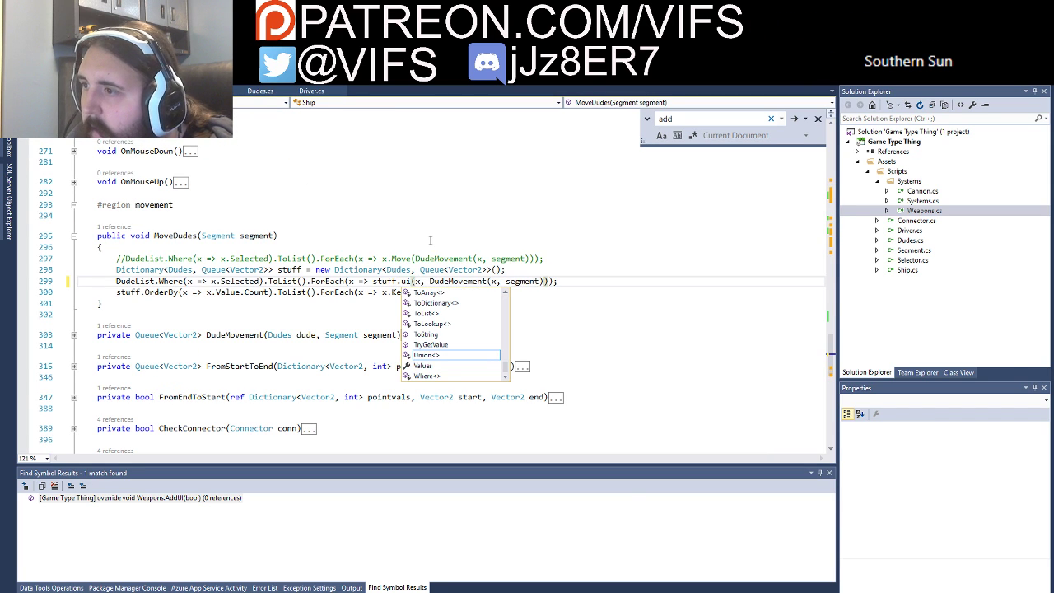
key("BackSpace")
key("BackSpace")
type("Add")
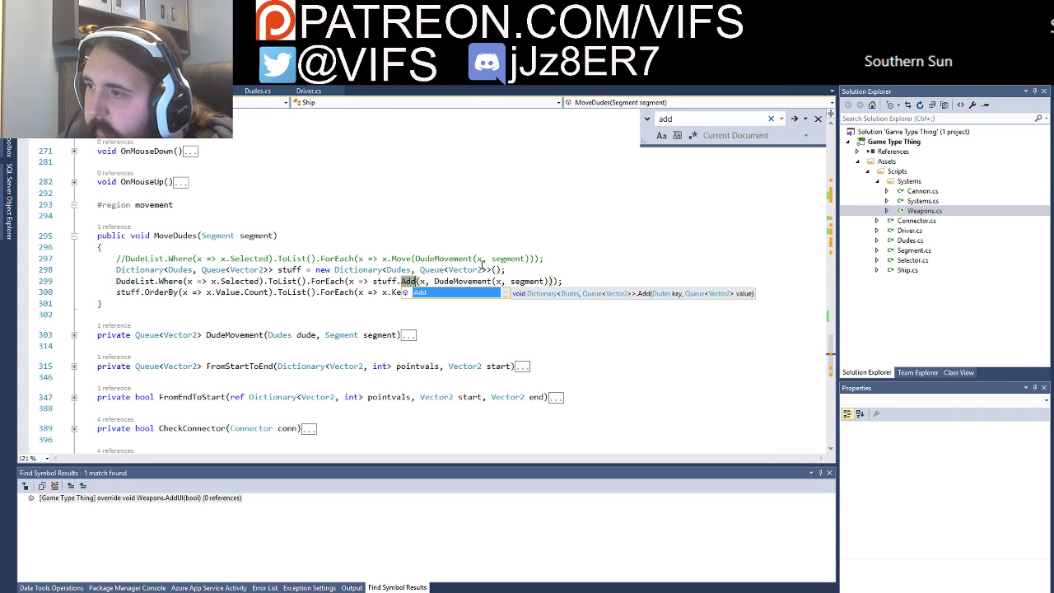
Step: Undo the accidental edit to lines 297–298, then search 'ui' to reach the Weapons AddUI(bool player) definition
left_click_drag(481, 259, 485, 268)
key("Delete")
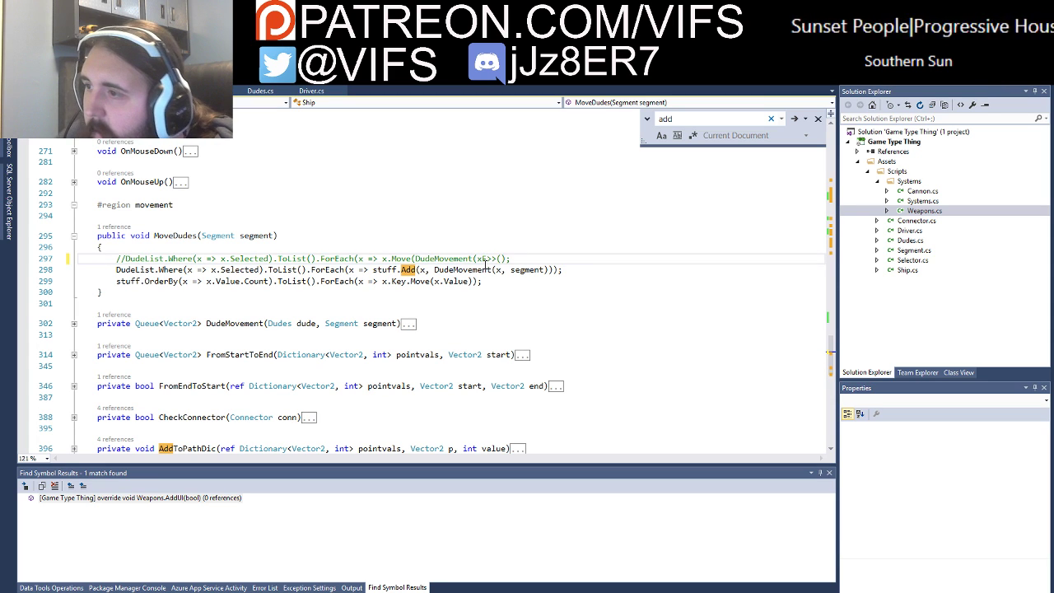
type("F")
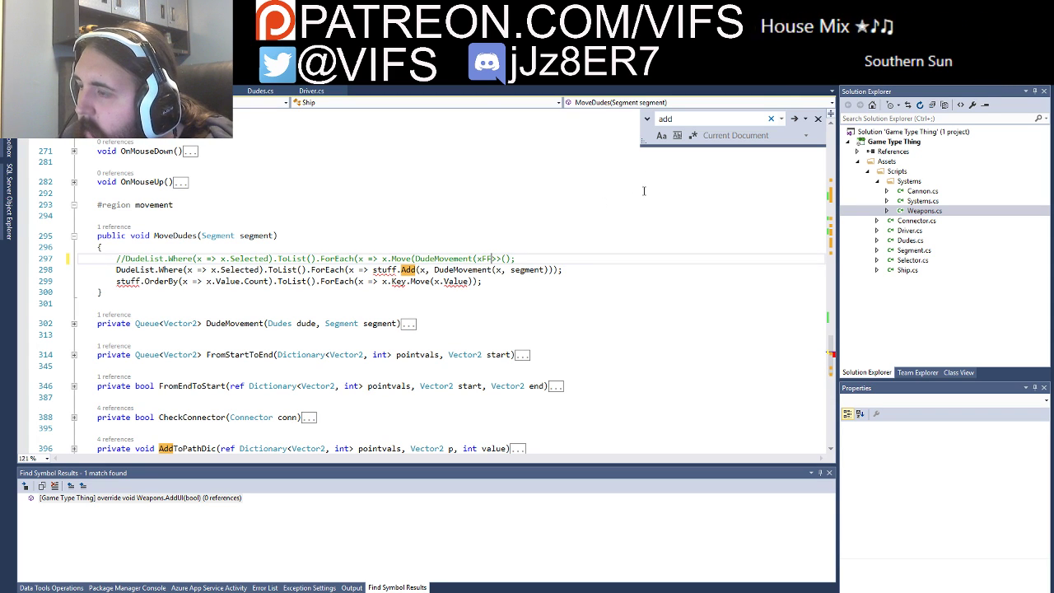
key("ctrl+z")
key("ctrl+z")
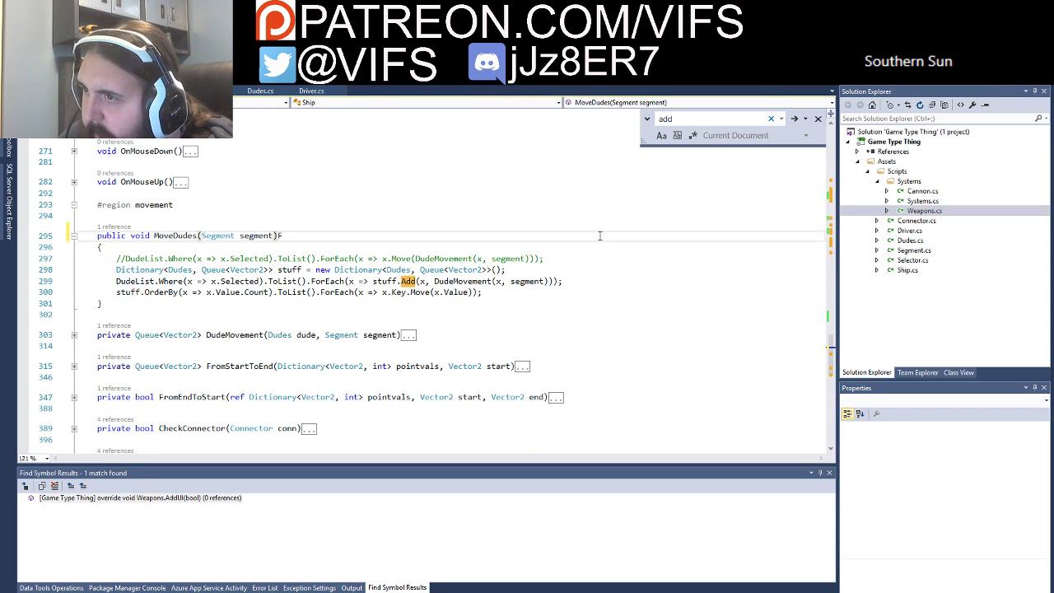
key("ctrl+f")
type("ac")
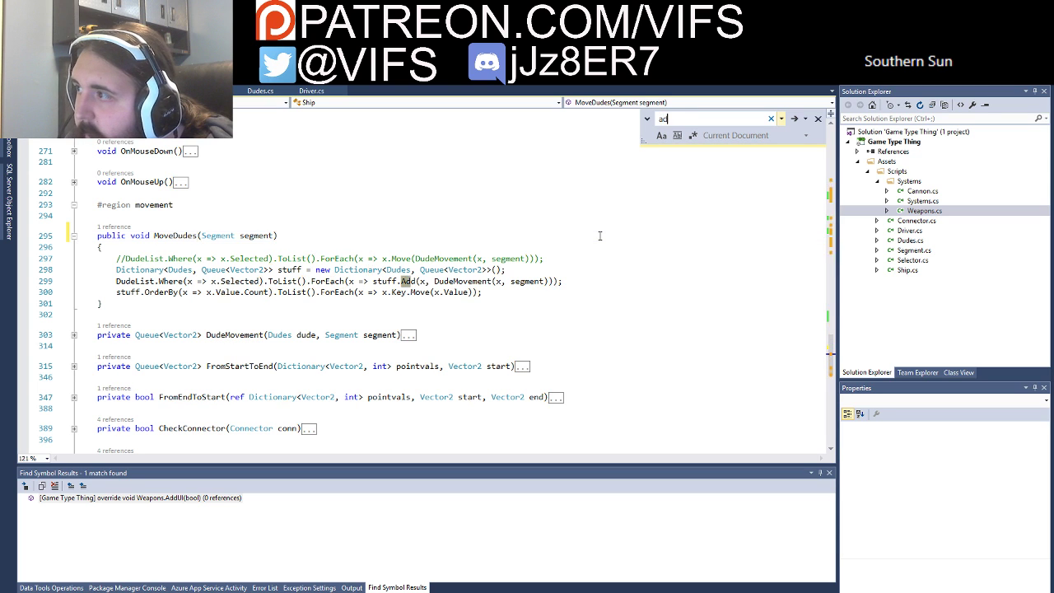
type("ui")
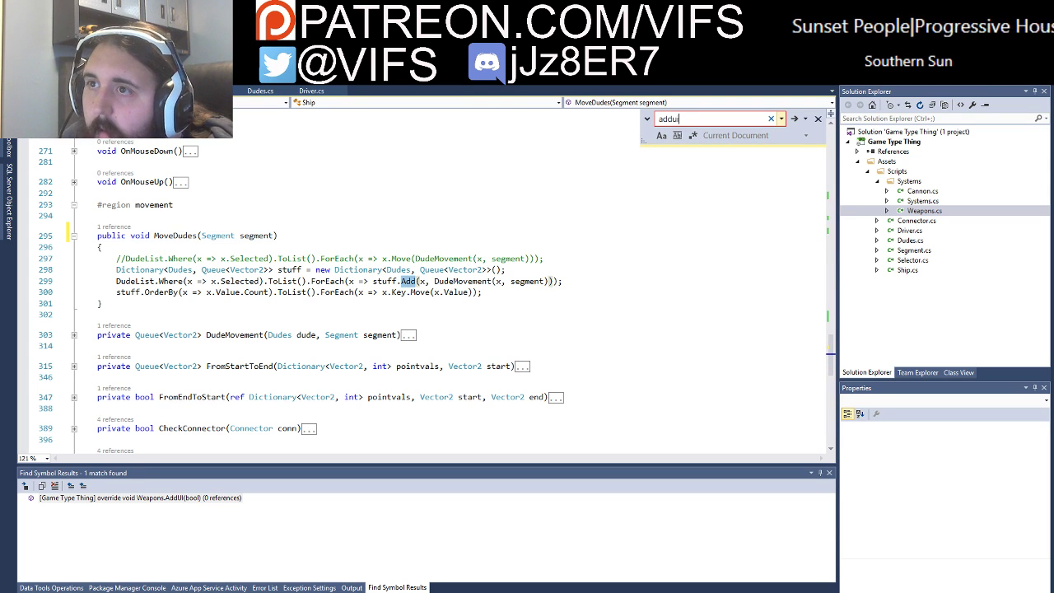
key("F8")
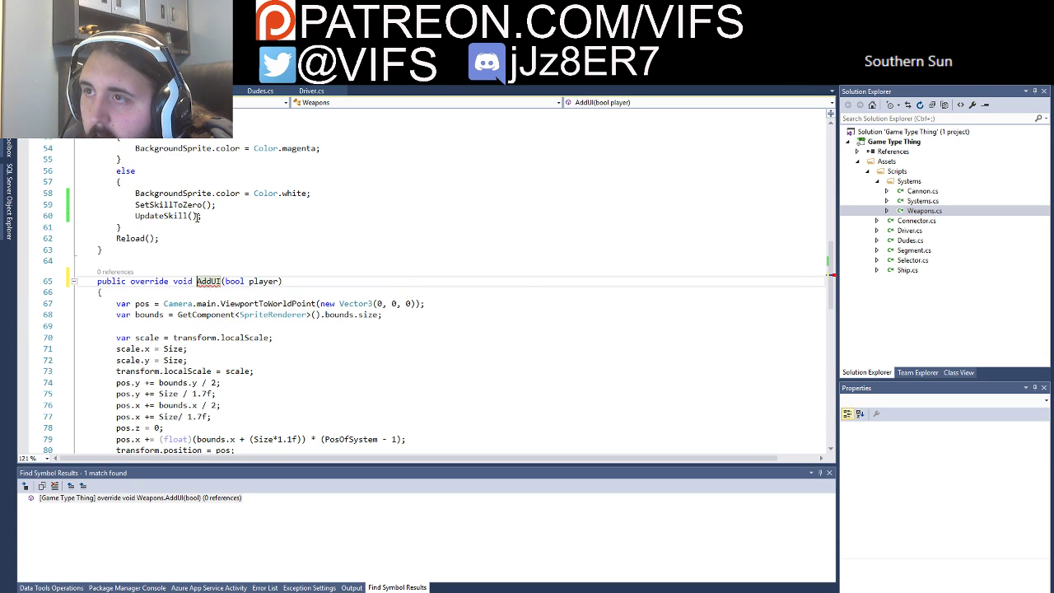
Step: Find all references to the abstract AddUI in Systems and open the call in Segment.cs
key("F12")
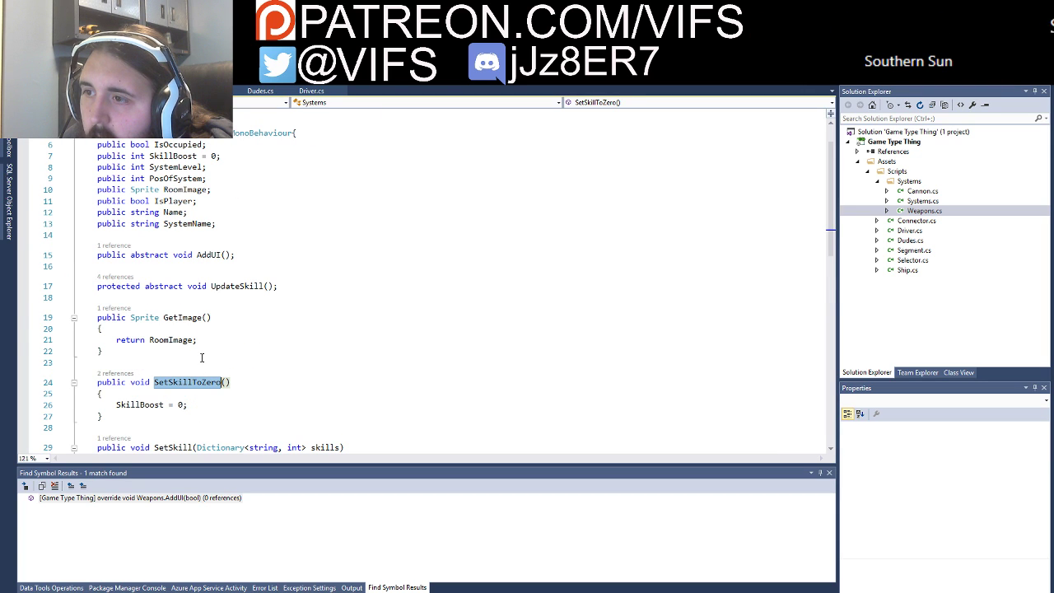
left_click(206, 255)
right_click(207, 256)
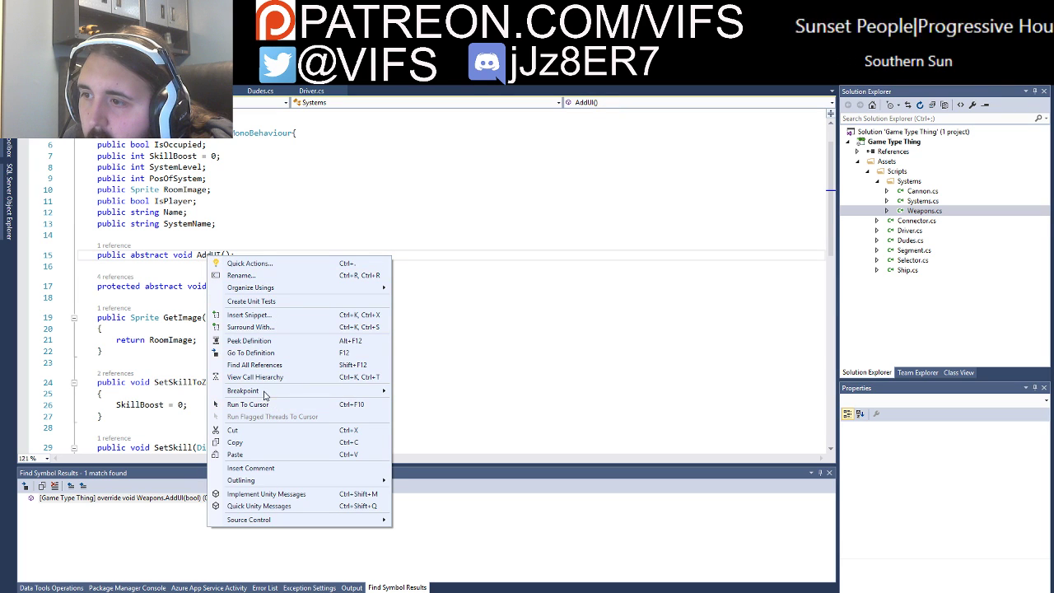
left_click(279, 364)
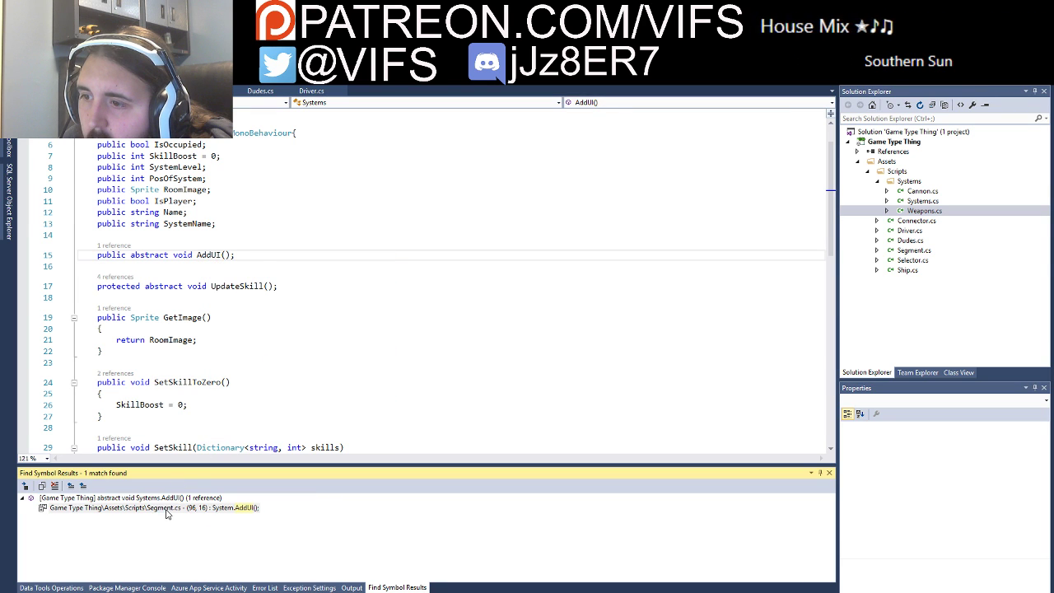
key("F8")
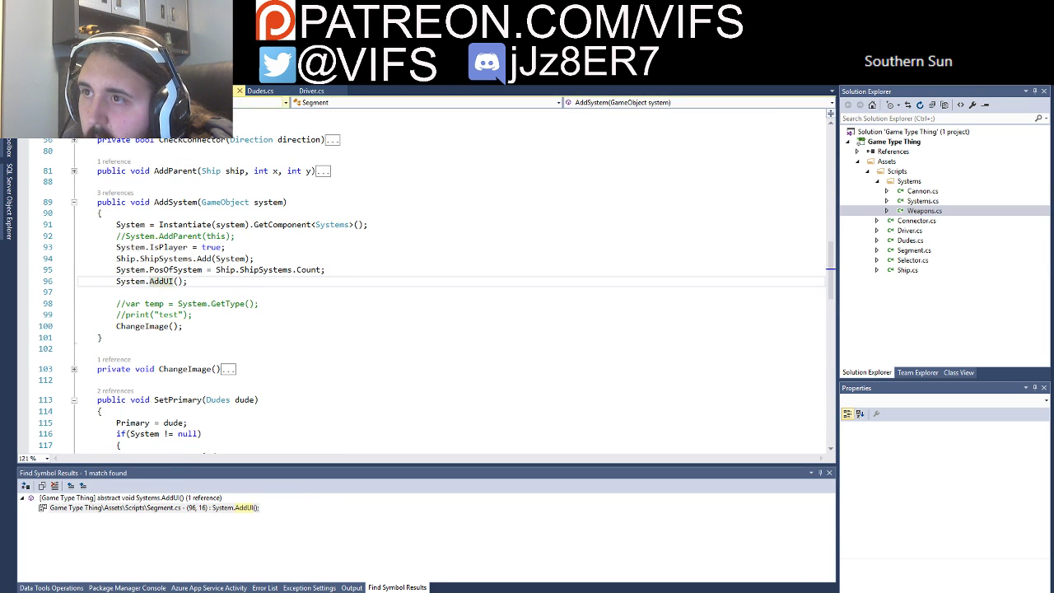
Step: Add a 'bool player' parameter to the abstract AddUI declaration in Systems
key("ctrl+f")
type("addui")
key("ctrl+minus")
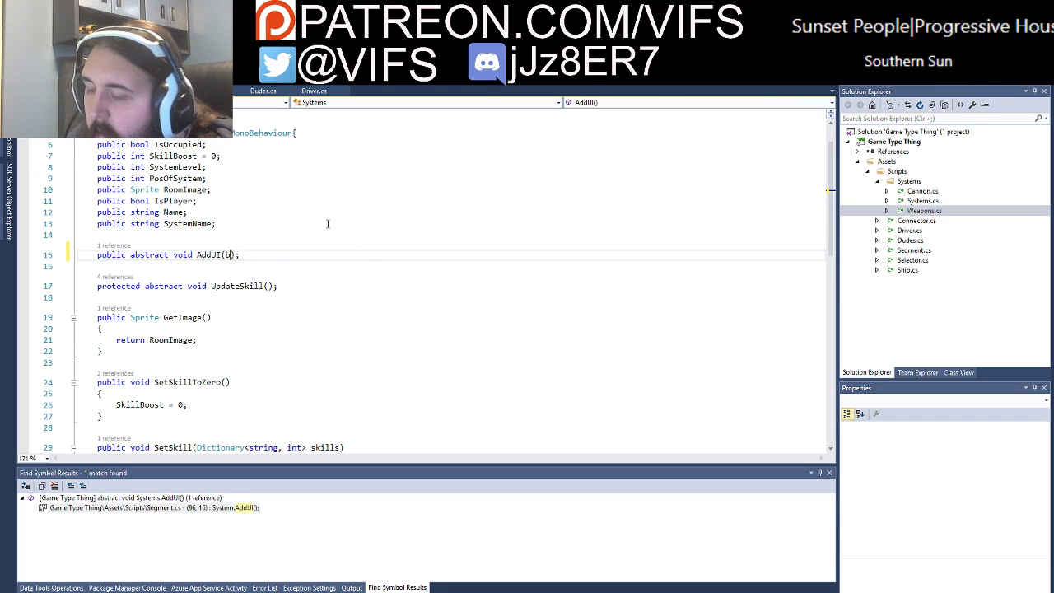
type("bool player")
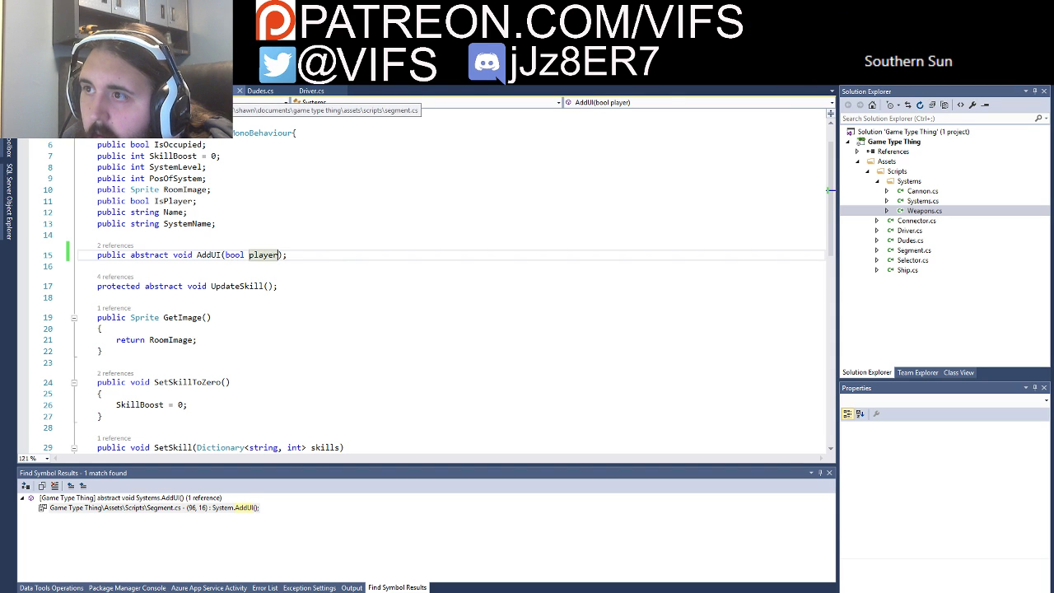
Step: Review the System.AddUI() call inside AddSystem in Segment.cs
left_click(206, 90)
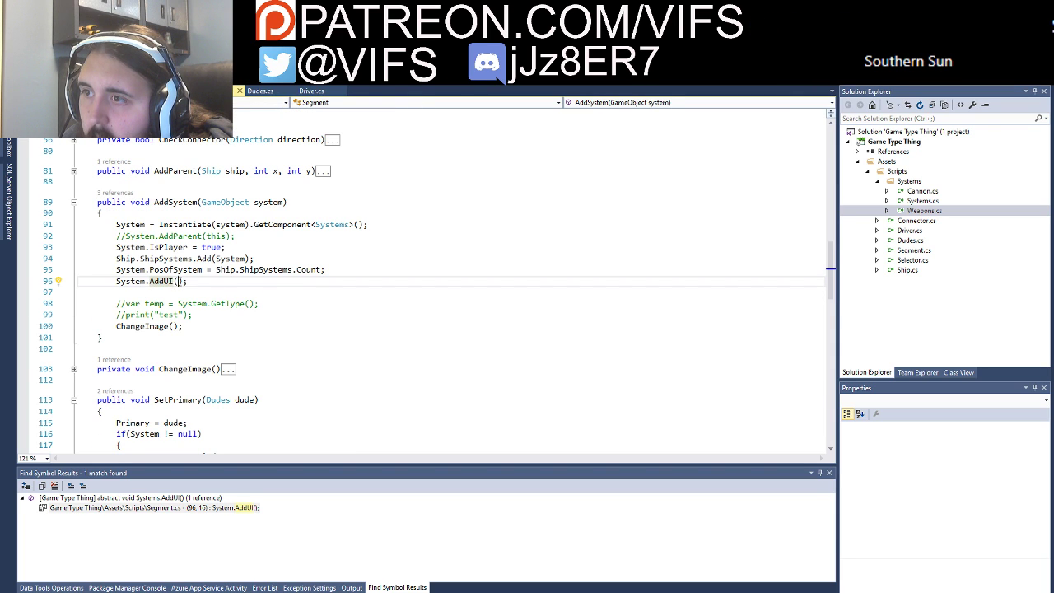
scroll(327, 311, "up", 5)
scroll(326, 311, "up", 8)
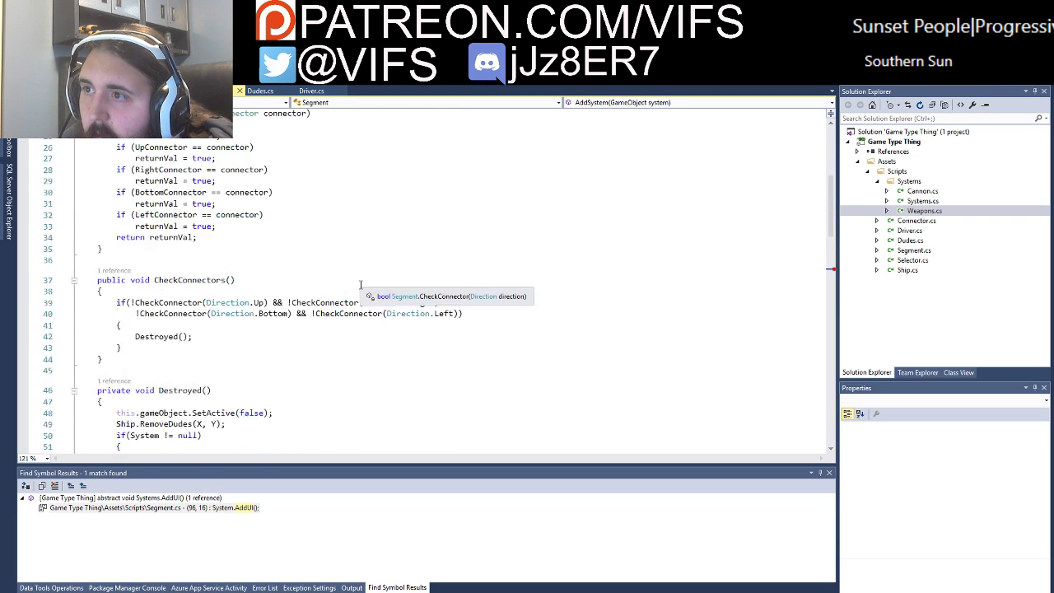
scroll(354, 278, "up", 4)
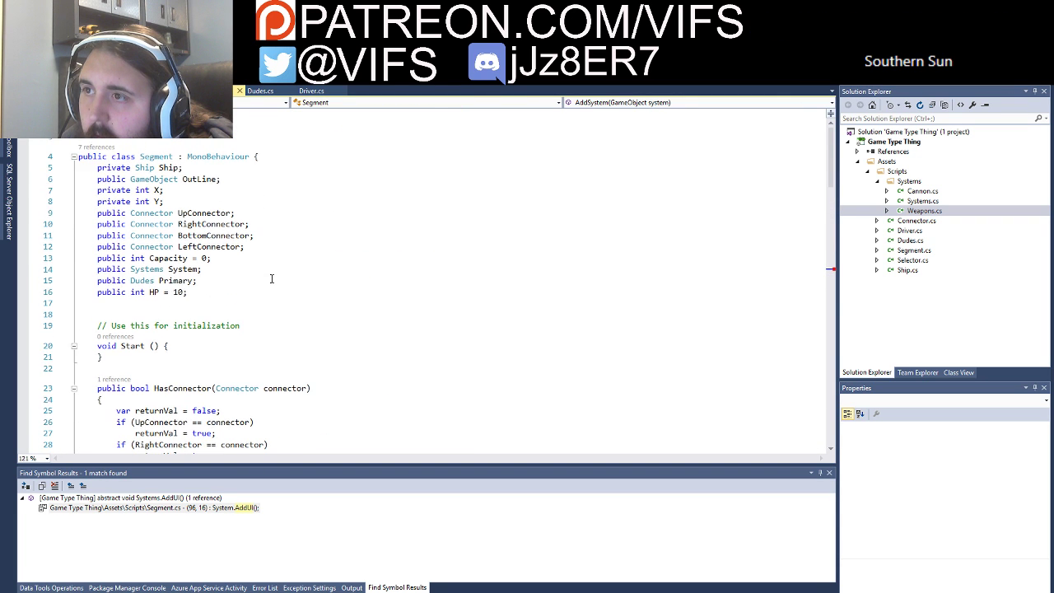
scroll(271, 278, "down", 5)
scroll(268, 260, "down", 6)
Step: Scroll through the Ship script, then return to the Segment script
key("ctrl+Tab")
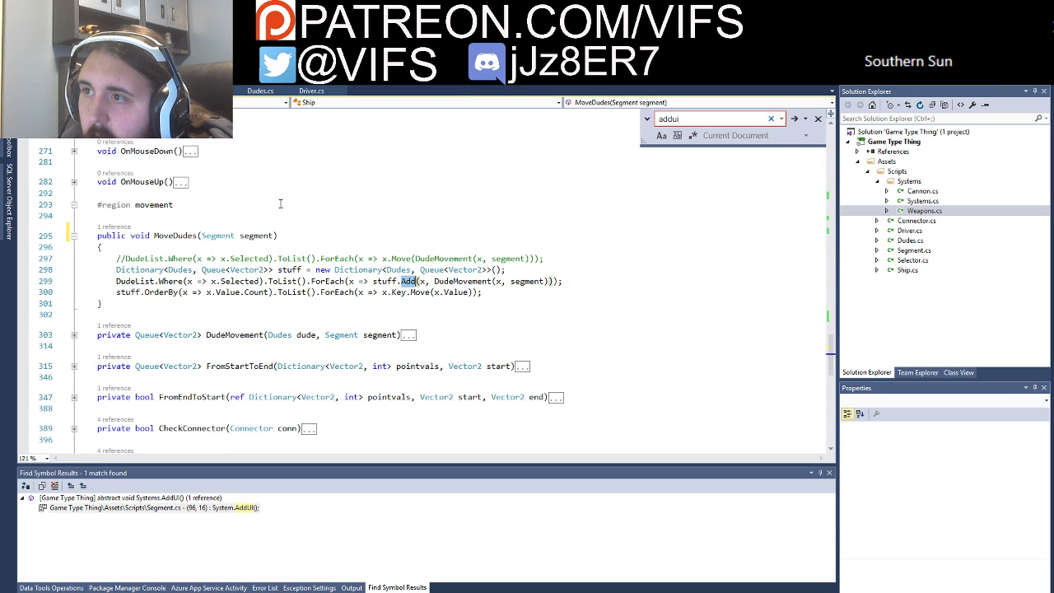
key("Escape")
scroll(324, 228, "up", 5)
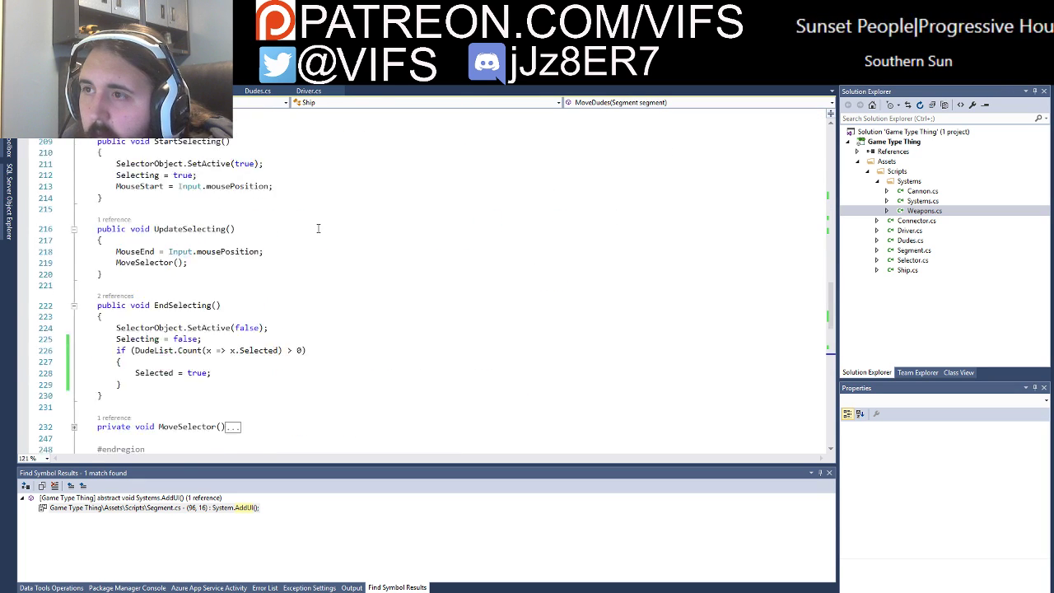
scroll(324, 229, "up", 8)
scroll(325, 229, "up", 5)
scroll(277, 250, "up", 3)
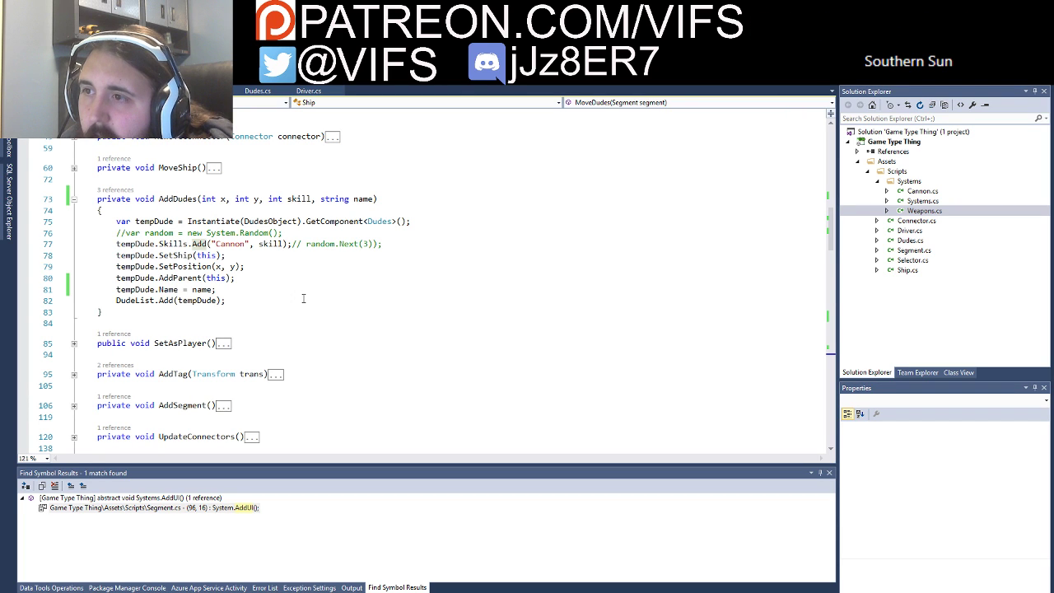
scroll(322, 271, "up", 8)
scroll(330, 263, "up", 5)
scroll(329, 264, "up", 4)
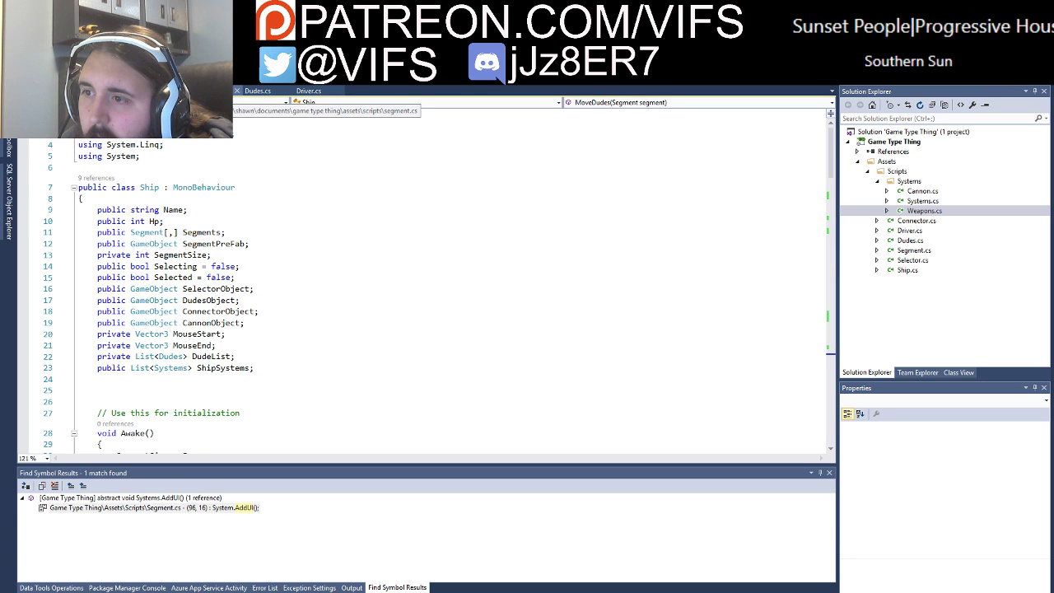
key("ctrl+Tab")
scroll(366, 273, "down", 4)
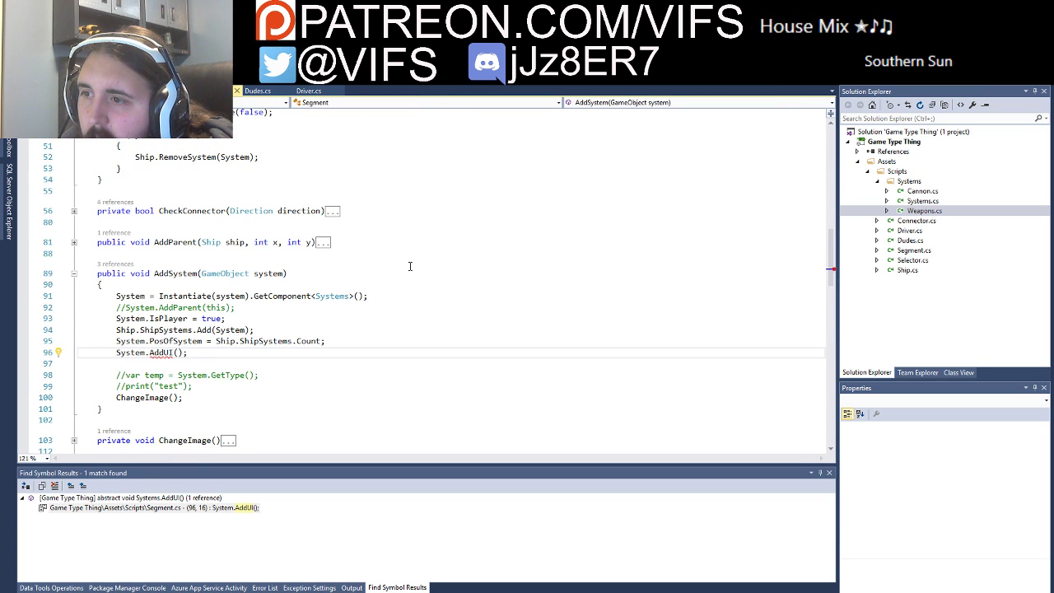
Step: Start typing a this.tag == player comparison into the AddUI call, then delete it
type("this.tag")
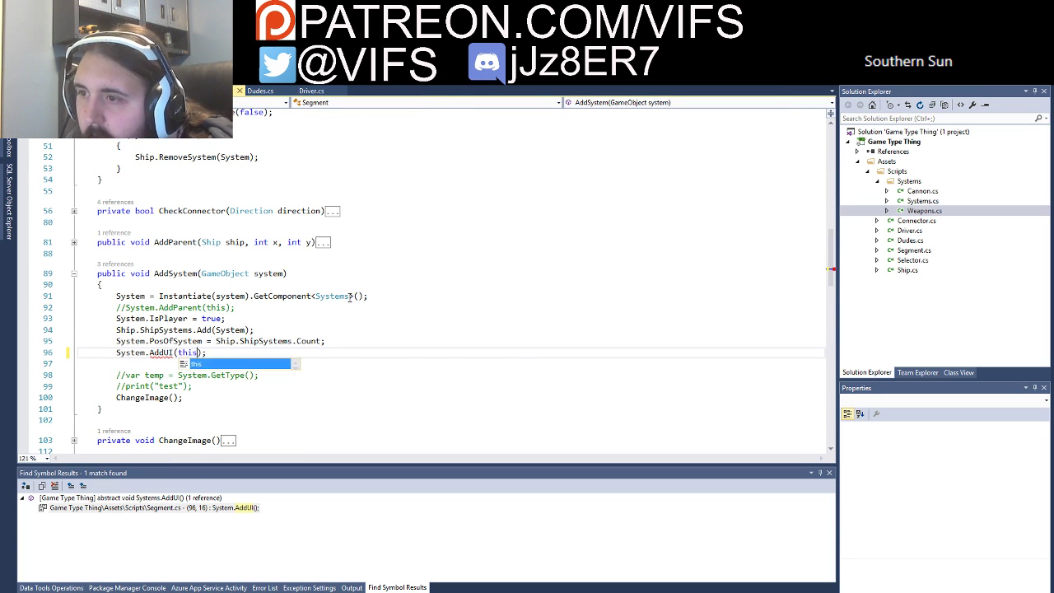
key("Escape")
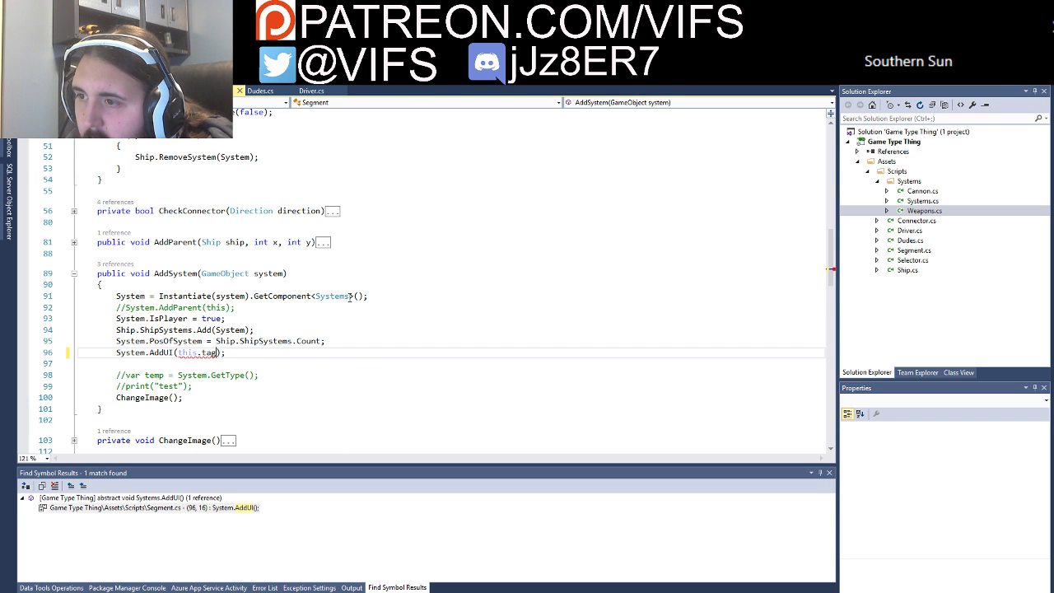
type("== ")
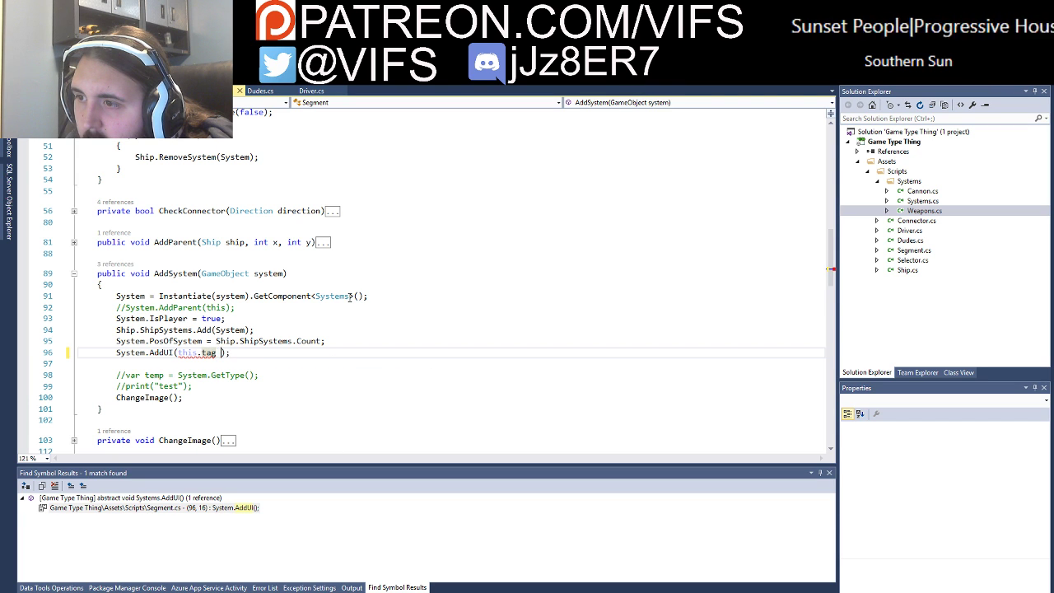
type("pl")
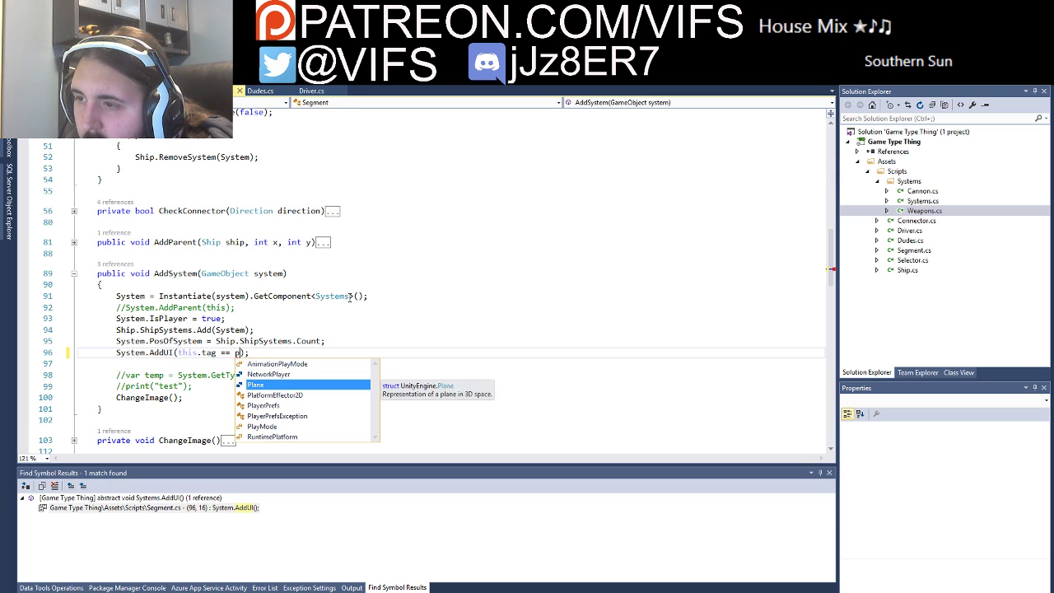
key("BackSpace")
key("BackSpace")
key("BackSpace")
key("BackSpace")
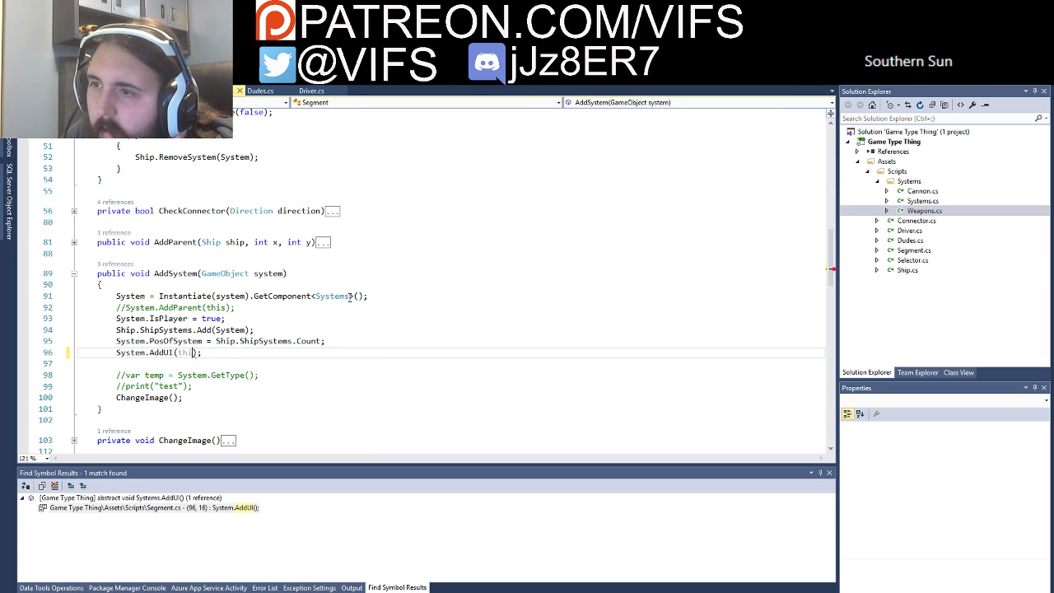
Step: Copy the existing transform.tag == "Player" expression and paste it into System.AddUI() on line 96
key("ctrl+f")
type("tag")
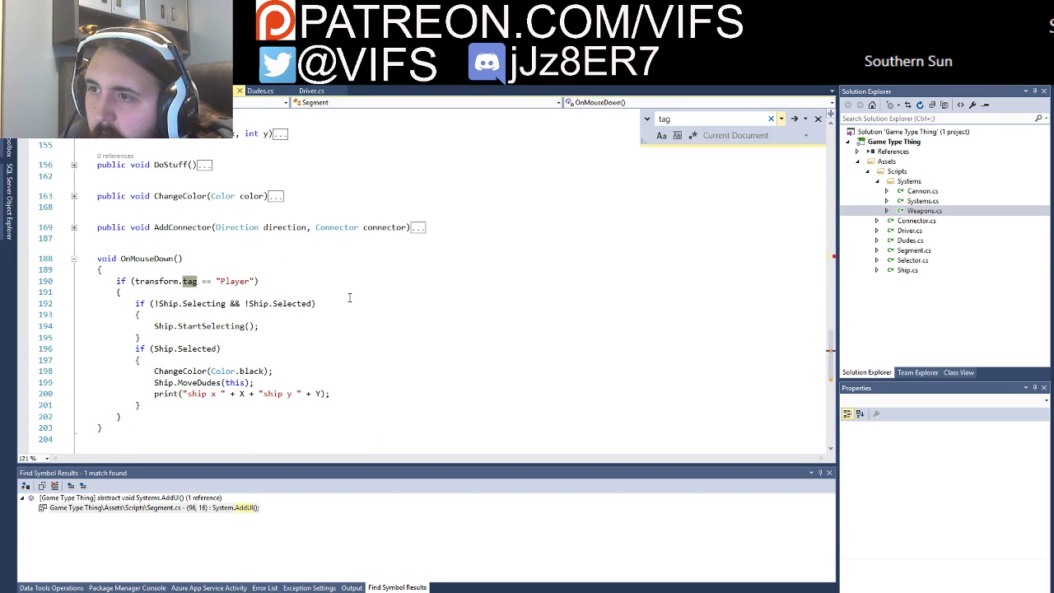
left_click_drag(254, 281, 135, 281)
key("ctrl+c")
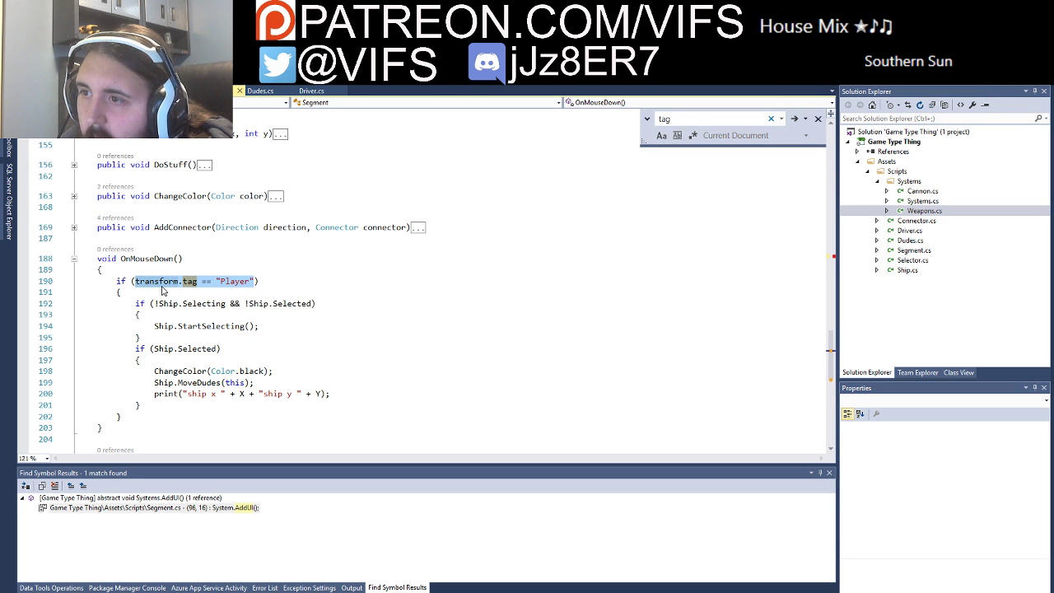
left_click(350, 171)
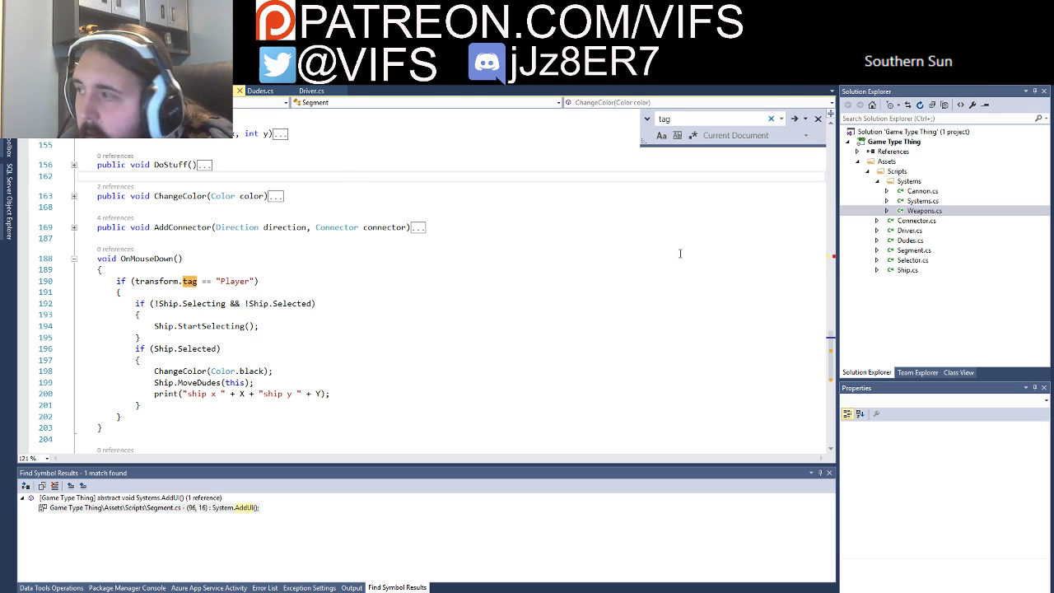
left_click(833, 260)
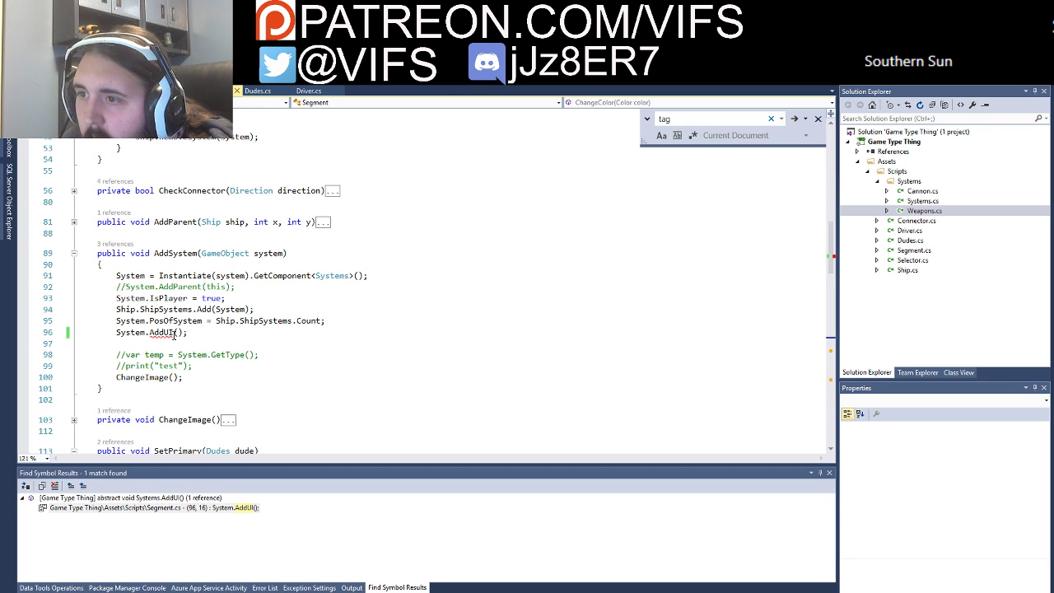
left_click(177, 332)
key("ctrl+v")
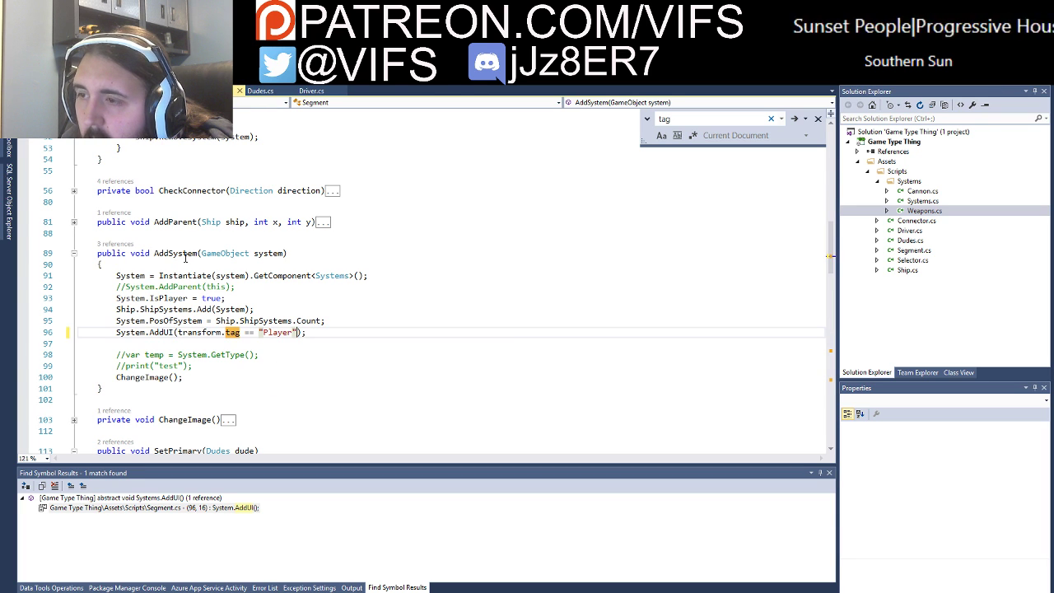
Step: Go to the Weapons AddUI override and place the cursor at the start of its body
key("ctrl+F12")
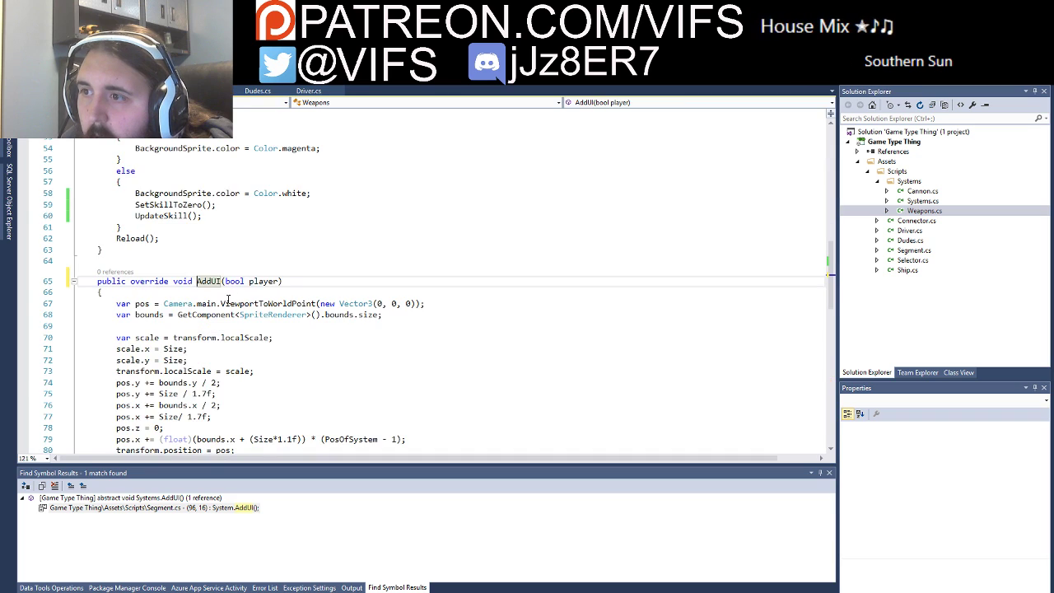
scroll(193, 265, "down", 2)
left_click(132, 230)
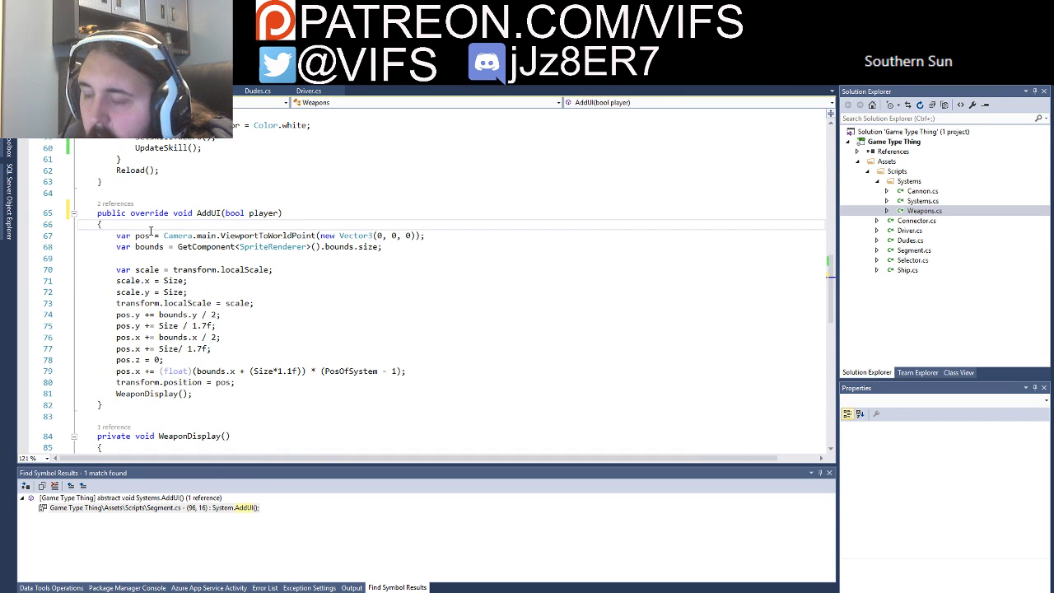
Step: Wrap the AddUI body in 'if (player) { … }', closing after WeaponDisplay(), and let Unity recompile
key("Return")
type("if(")
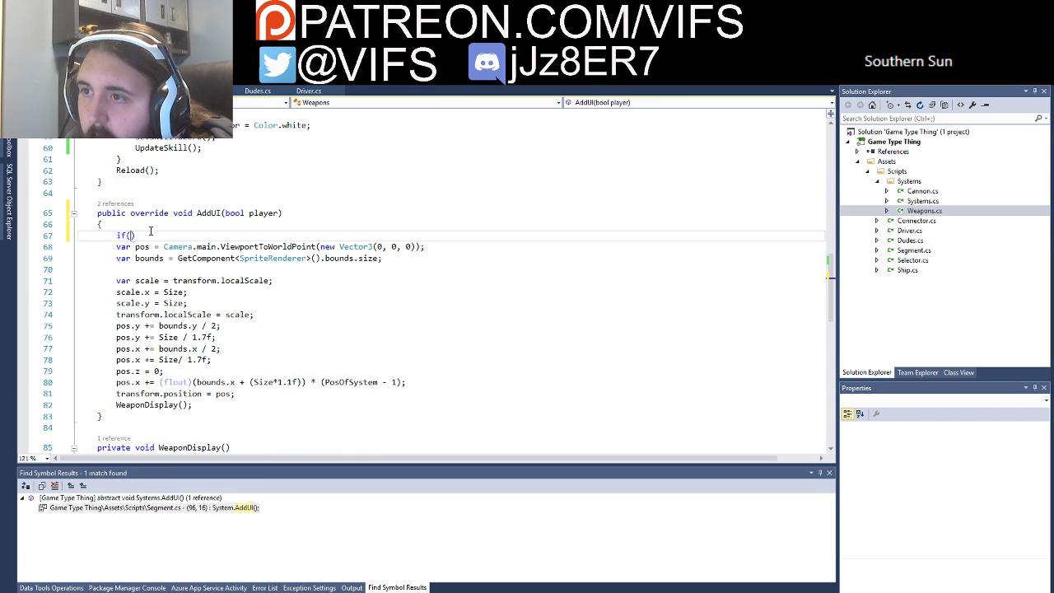
type("if (player) { }")
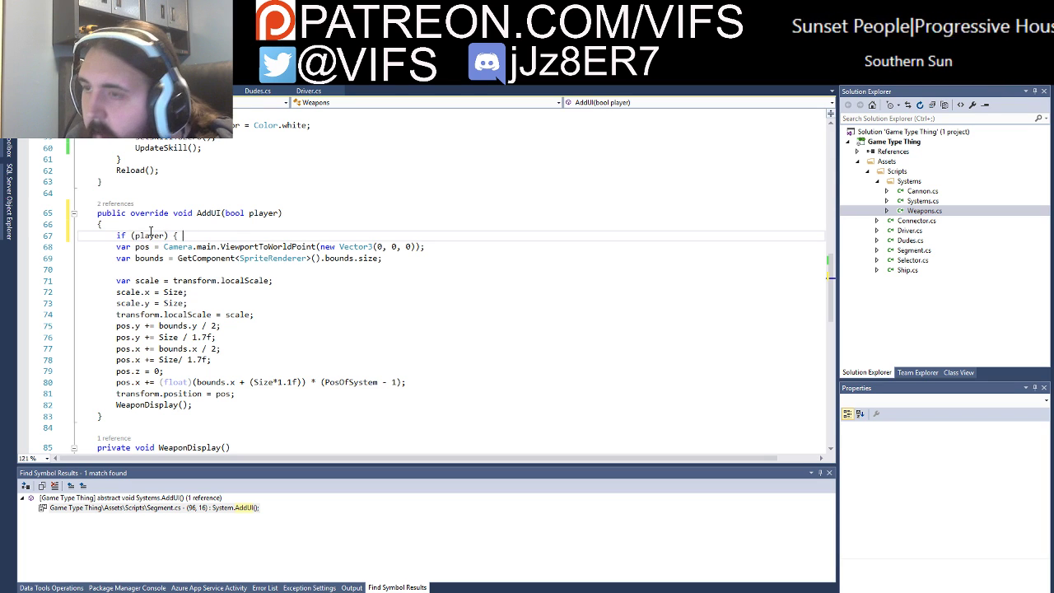
key("Delete")
left_click(206, 404)
key("Return")
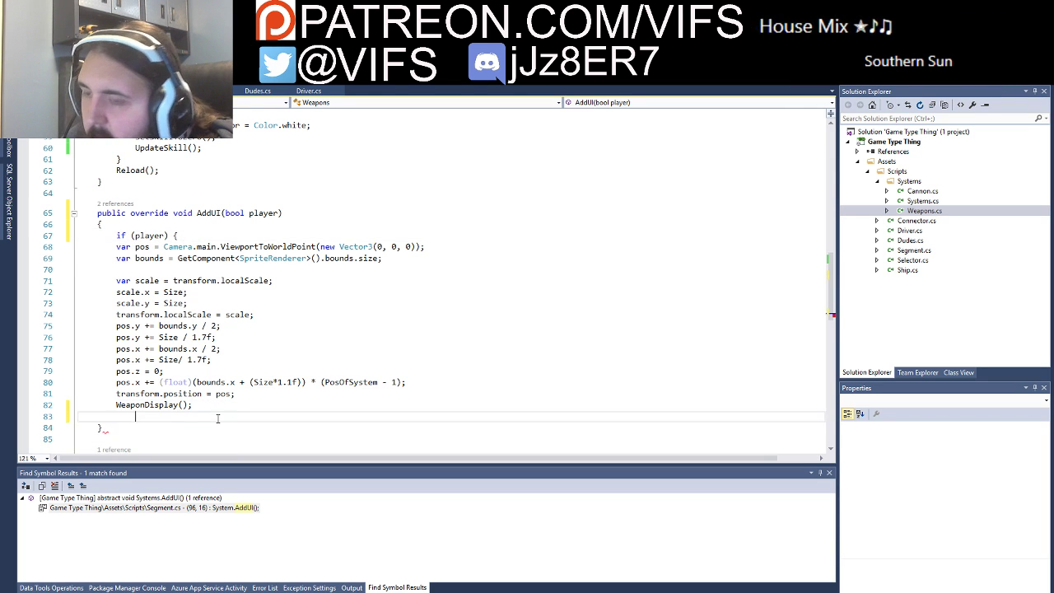
type("}")
key("alt+Tab")
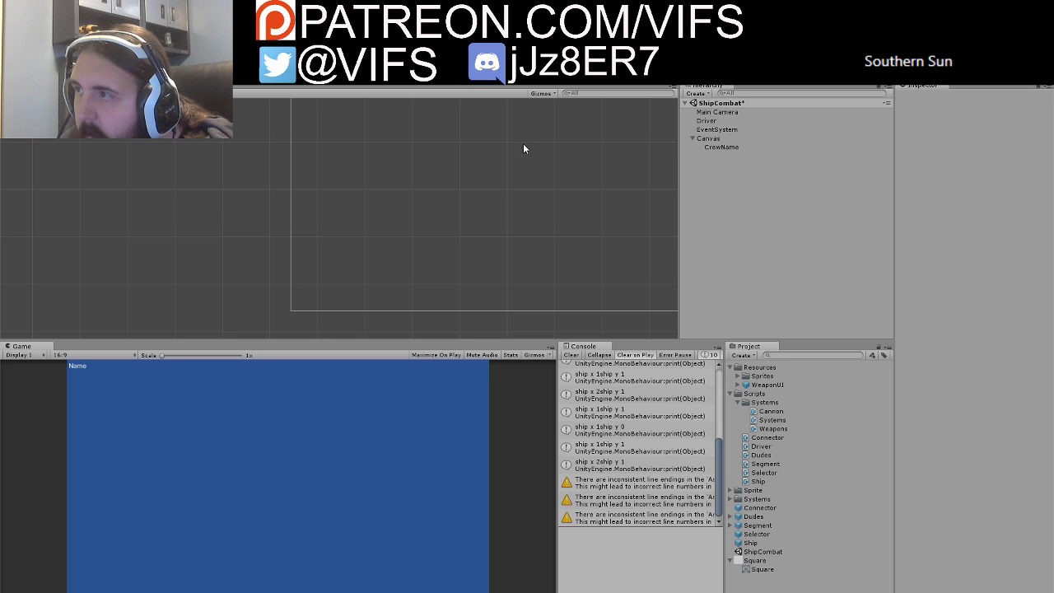
key("alt+Tab")
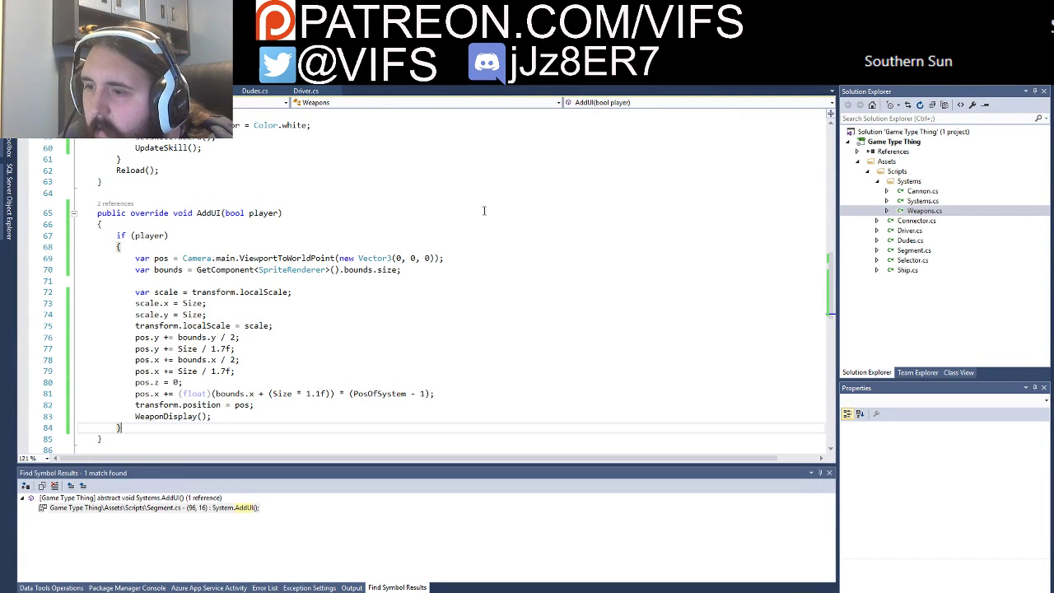
Step: Open the Game Type Thing project in the newer Unity version and reload it in Visual Studio
left_click(532, 252)
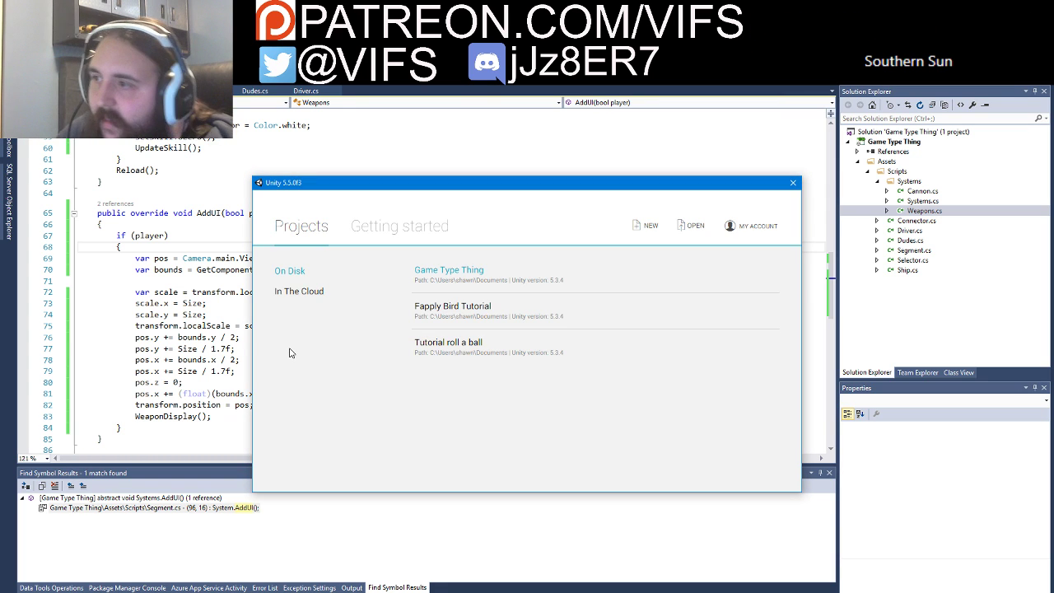
left_click(450, 269)
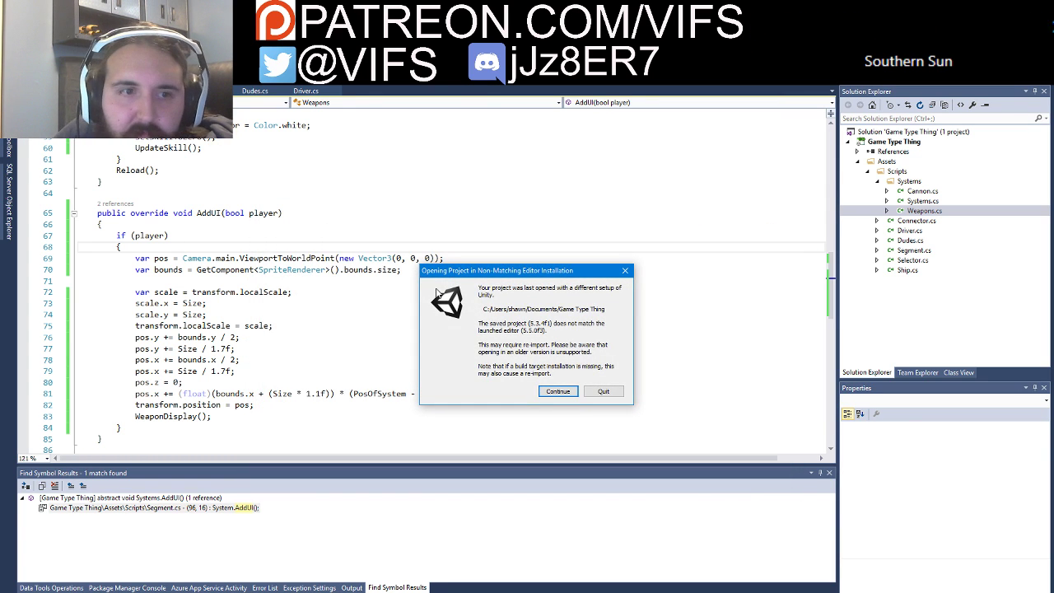
left_click(552, 390)
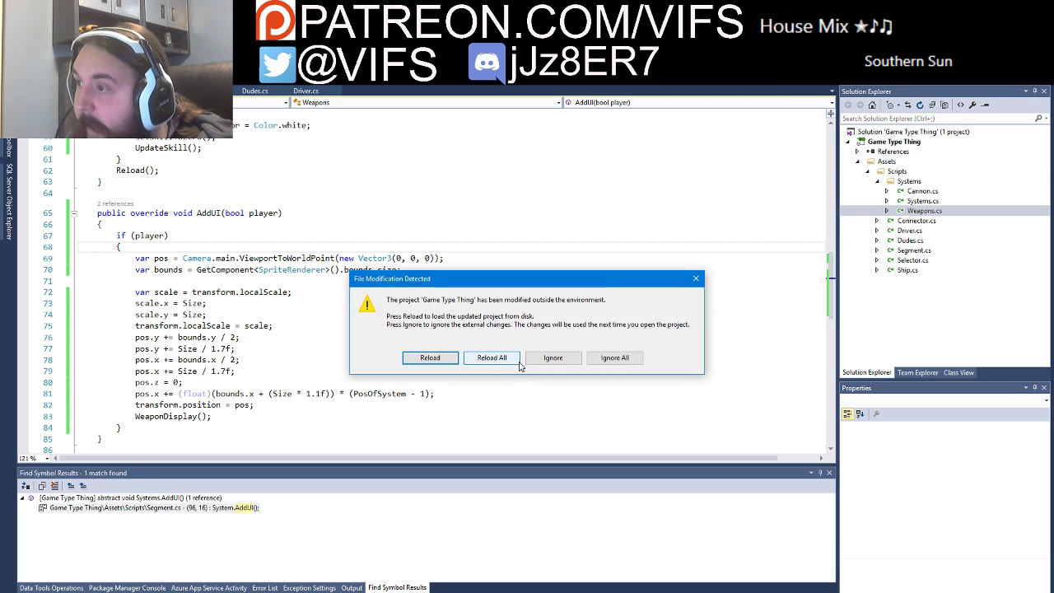
left_click(504, 360)
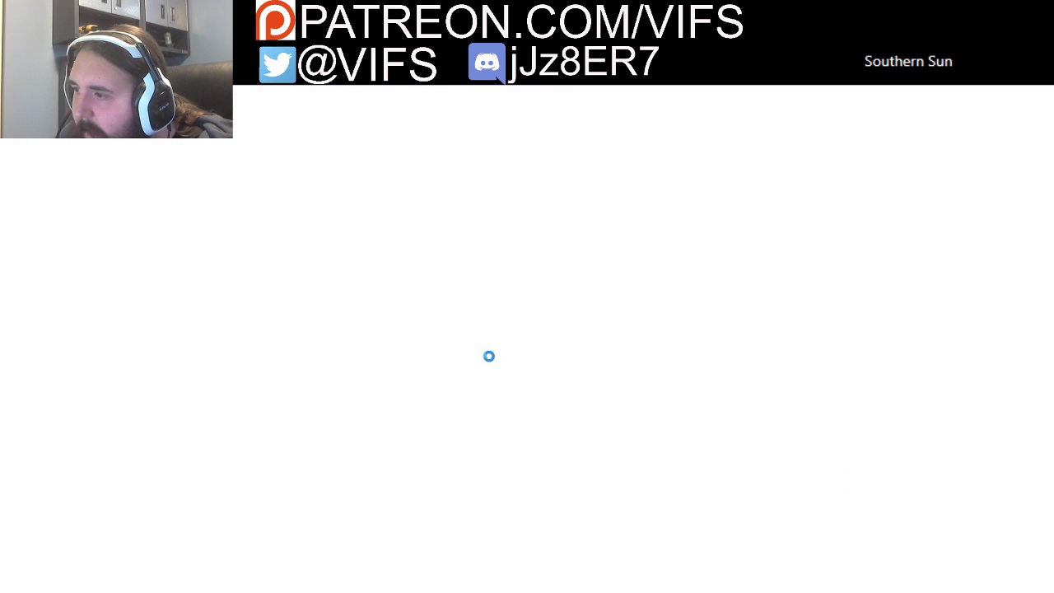
left_click(517, 362)
key("alt+Tab")
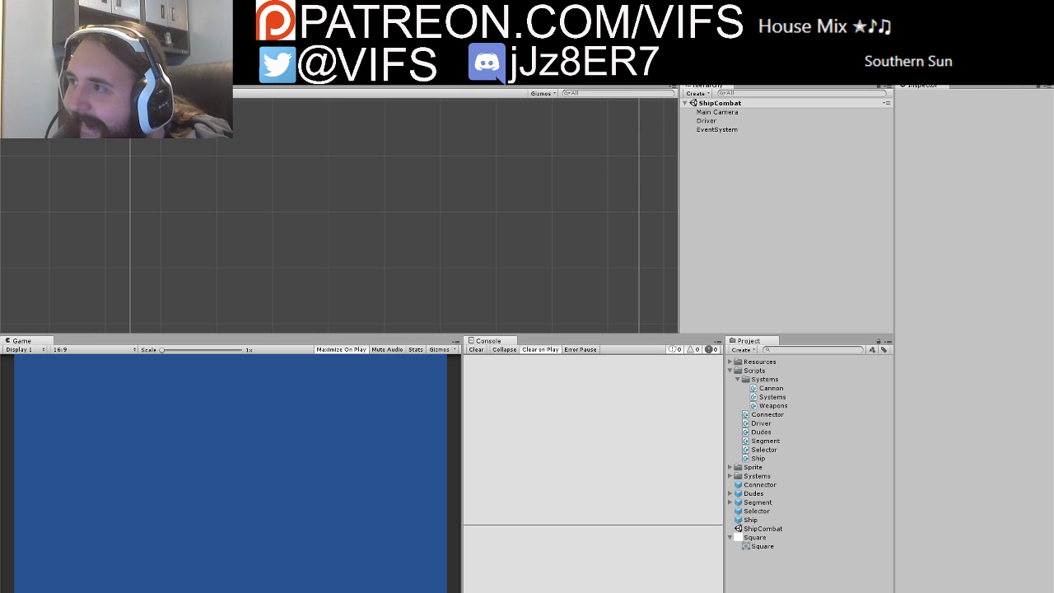
Step: Play and stop the ShipCombat scene, then view a NullReferenceException's stack trace in the Console
key("ctrl+p")
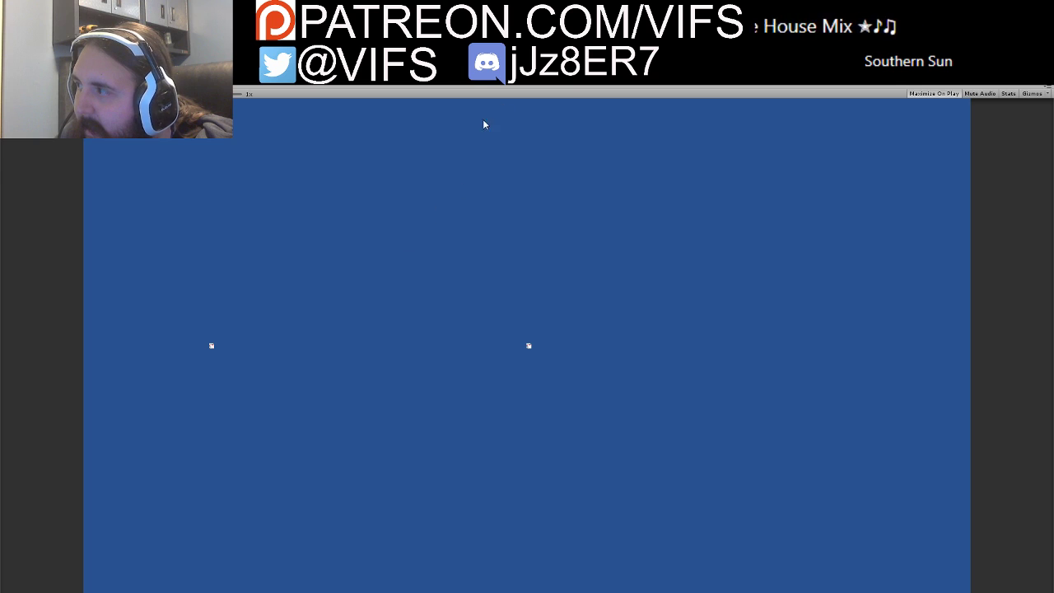
key("ctrl+p")
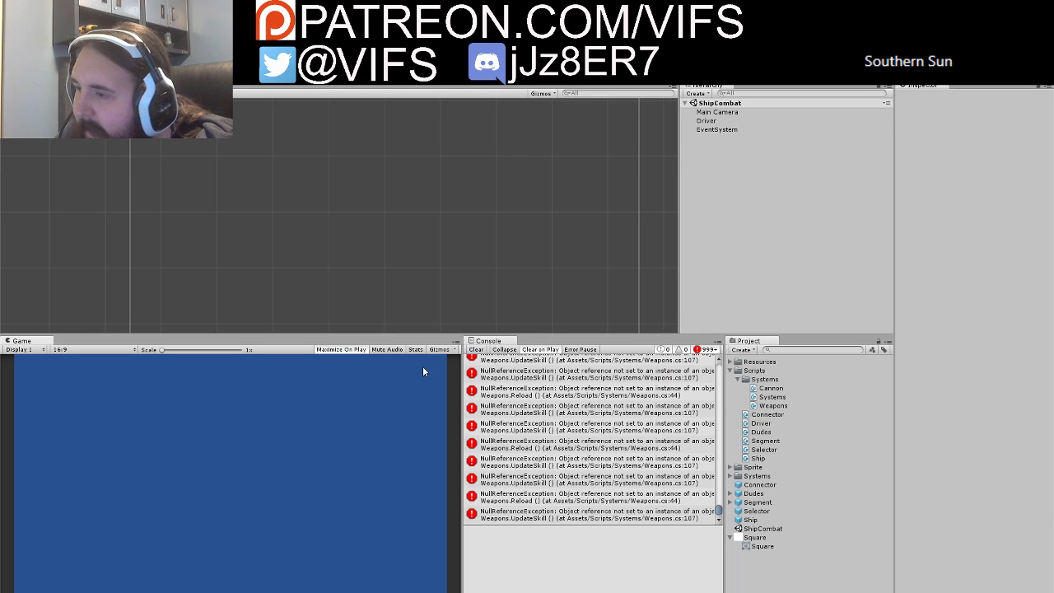
left_click(546, 377)
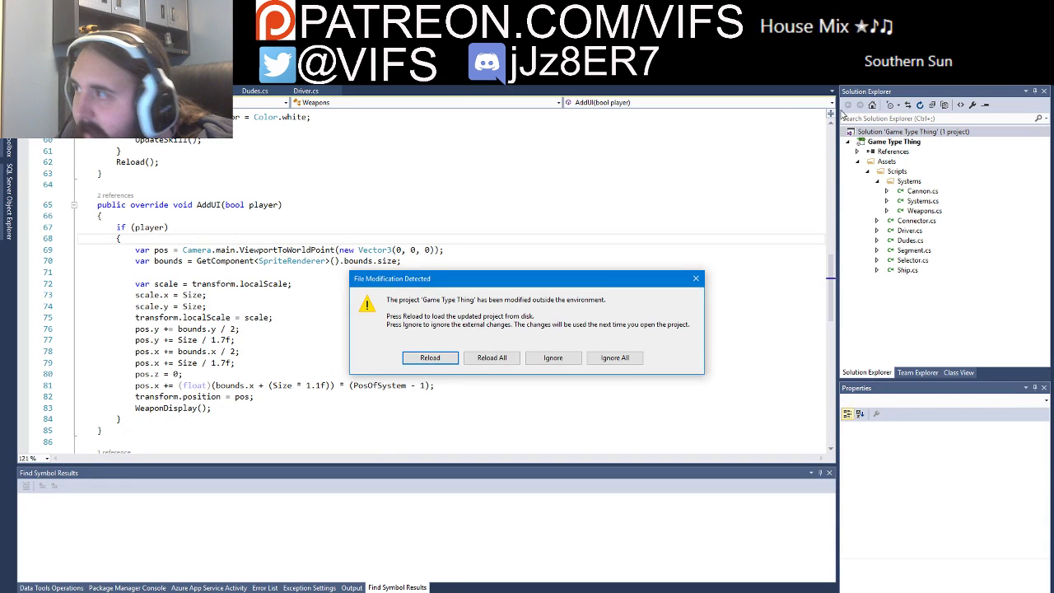
Step: Reload the project in Visual Studio, then open the Console error's source at Weapons.cs line 107
left_click(491, 359)
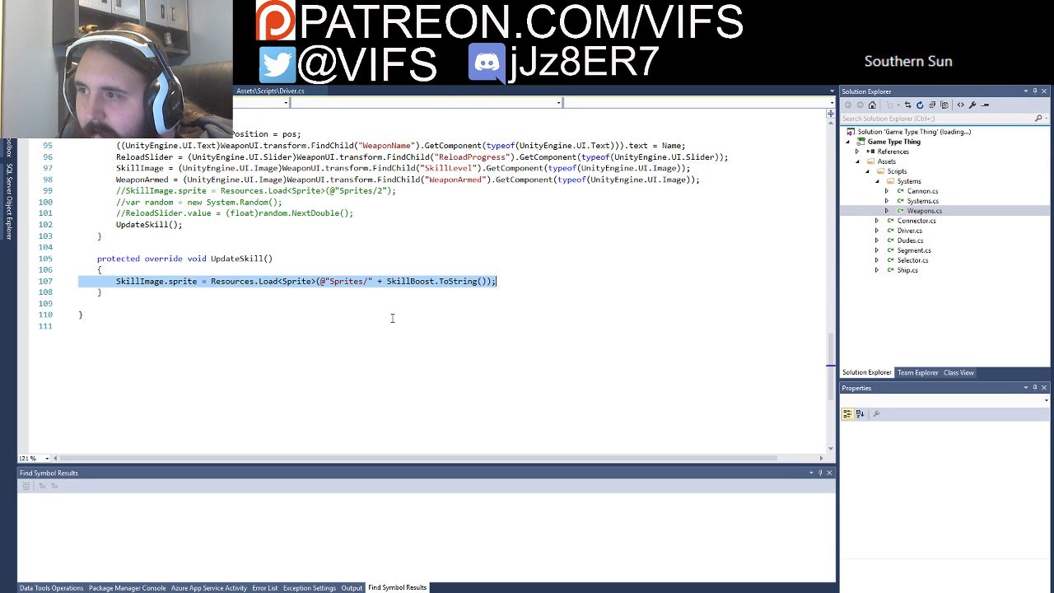
scroll(370, 330, "up", 10)
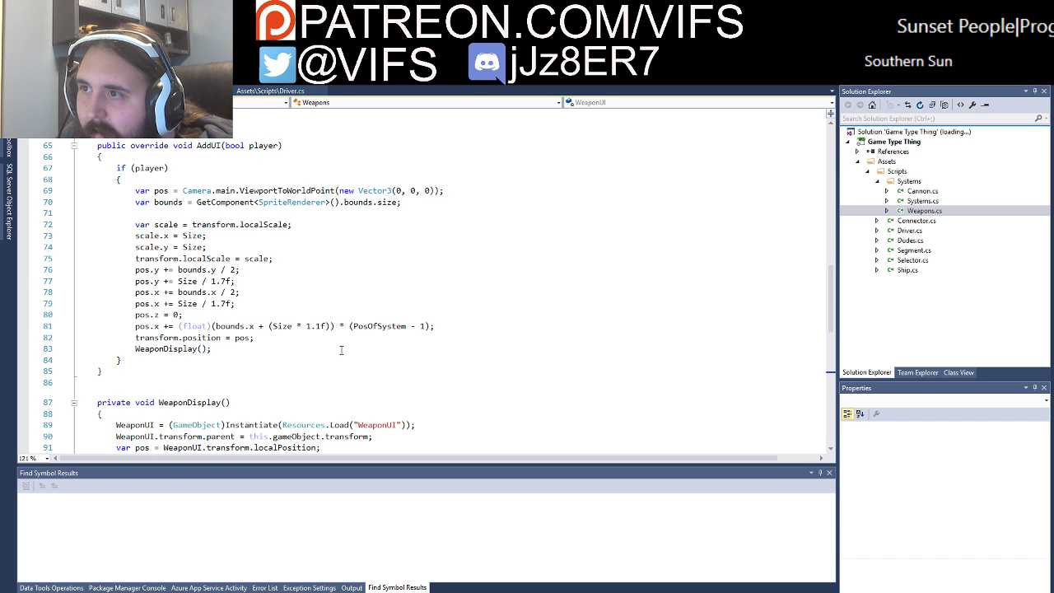
scroll(341, 351, "down", 7)
key("alt+Tab")
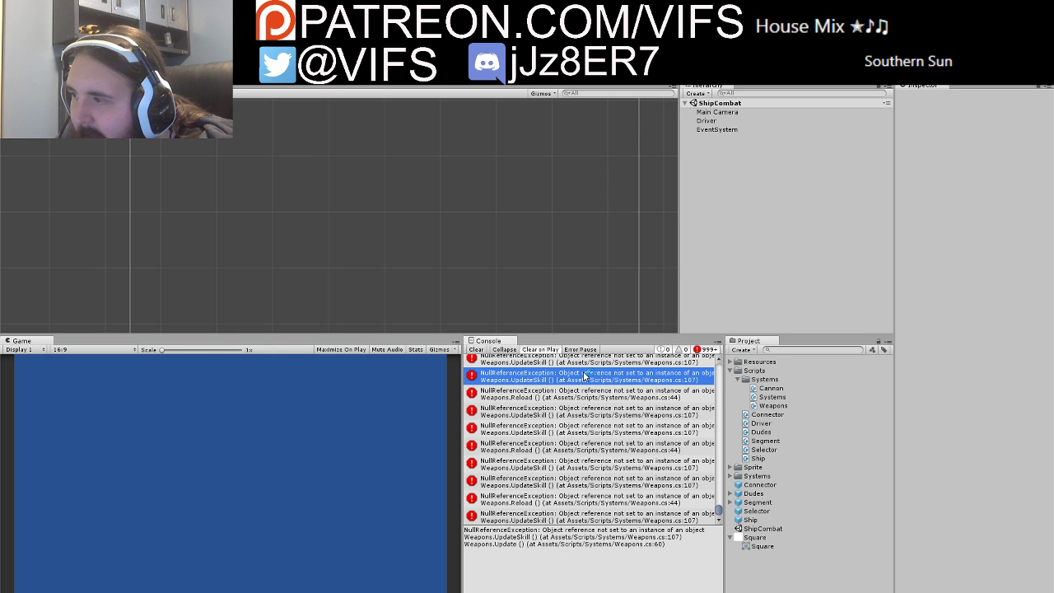
double_click(662, 370)
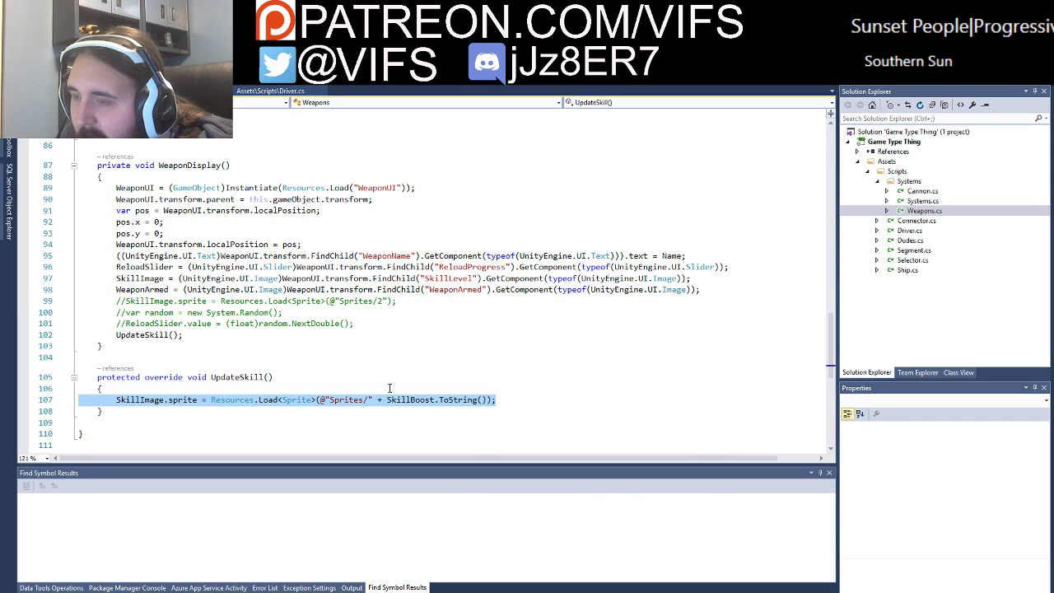
key("alt+Tab")
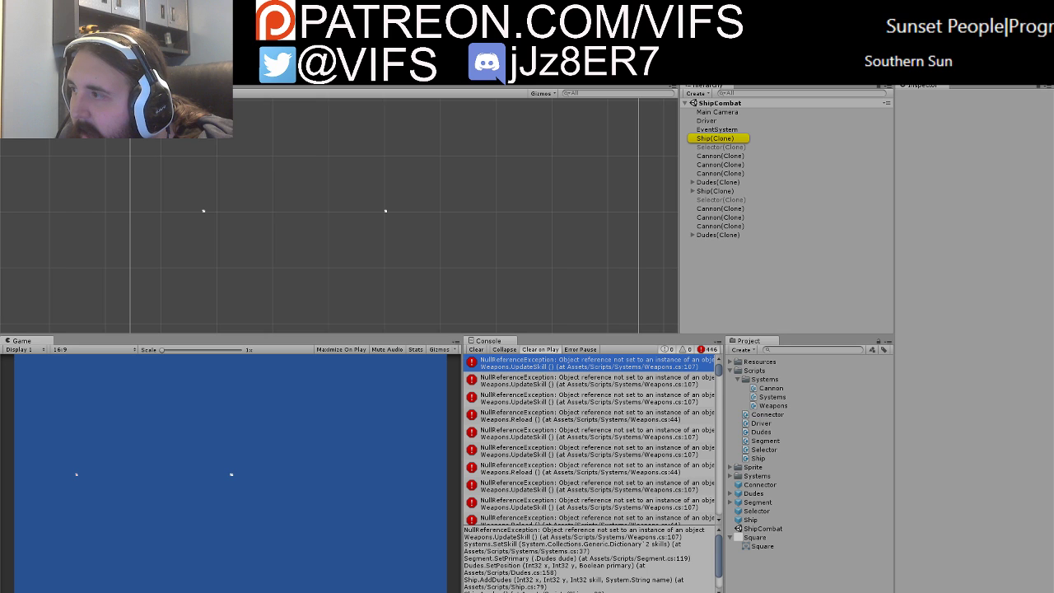
Step: Stop play mode, add and delete a WeaponUI prefab instance, then open the Weapons.cs line 107 error
key("ctrl+p")
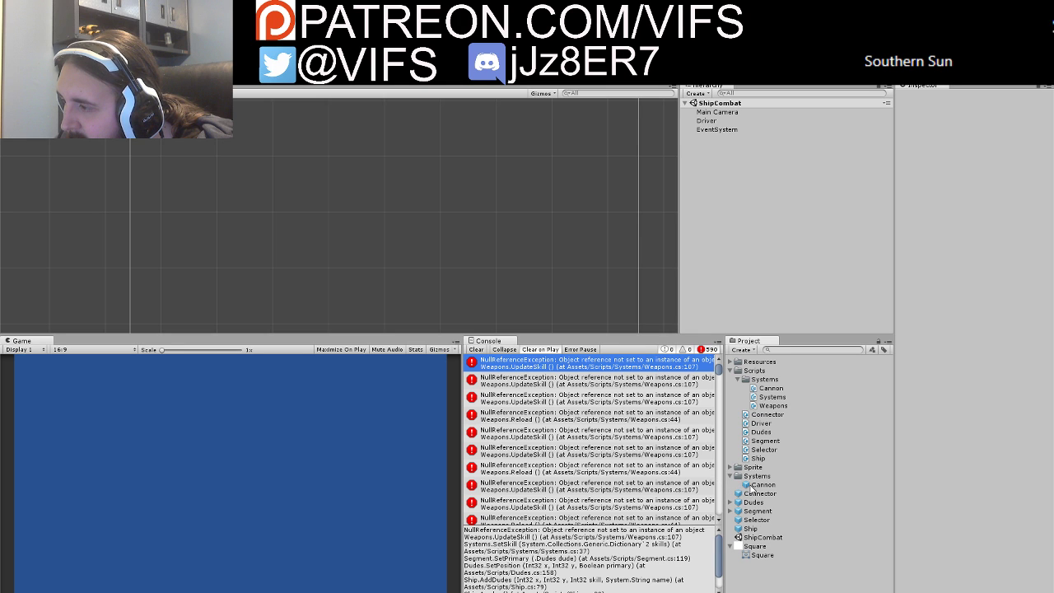
left_click(730, 477)
left_click(734, 361)
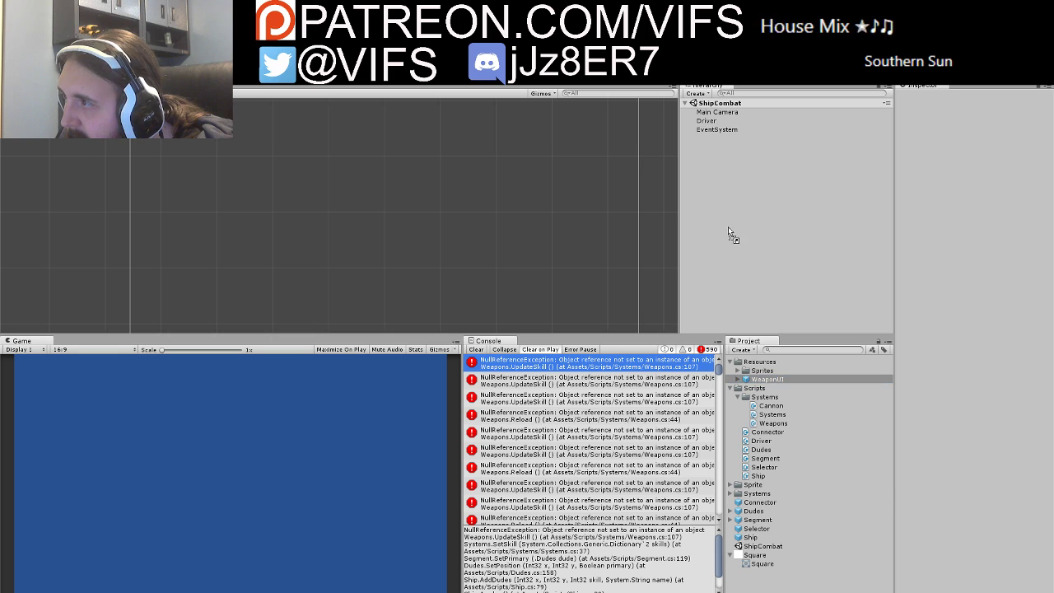
left_click_drag(756, 379, 728, 227)
key("Delete")
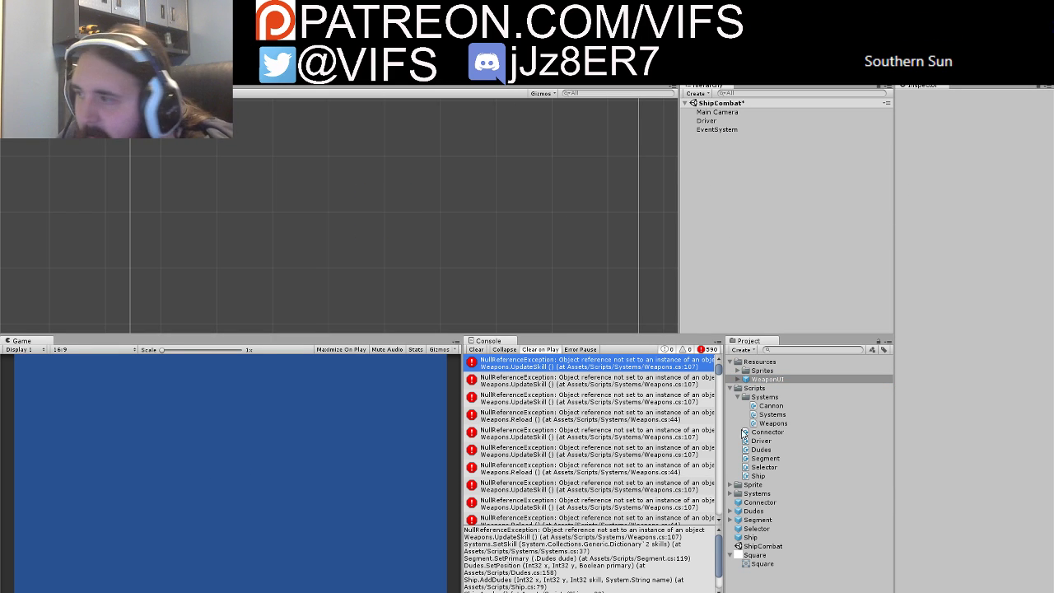
double_click(638, 367)
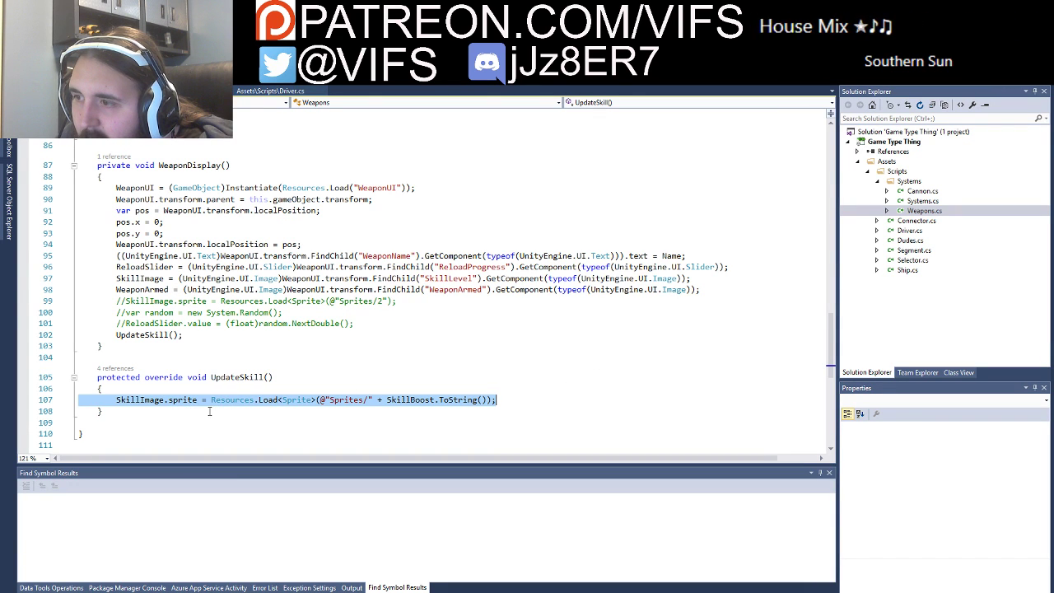
Step: Navigate from the Ship movement code back to the Weapons AddUI method
key("alt+Tab")
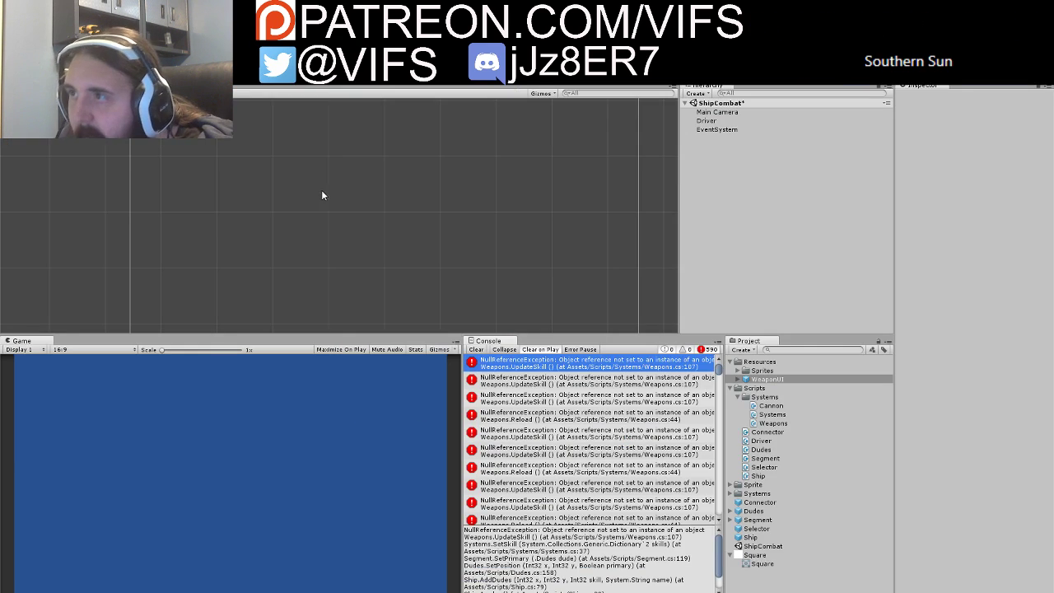
key("alt+Tab")
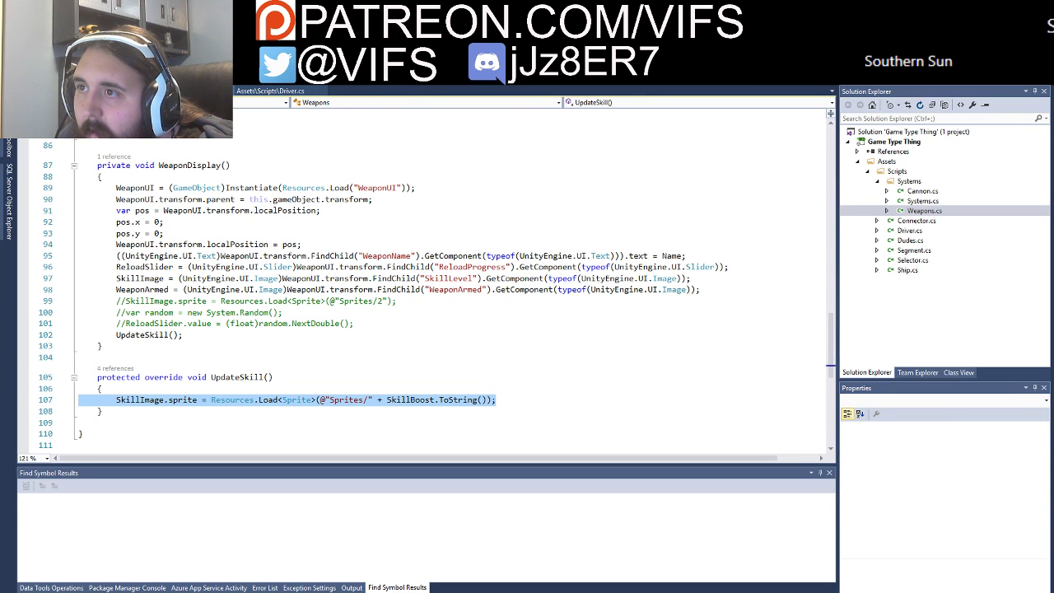
key("ctrl+minus")
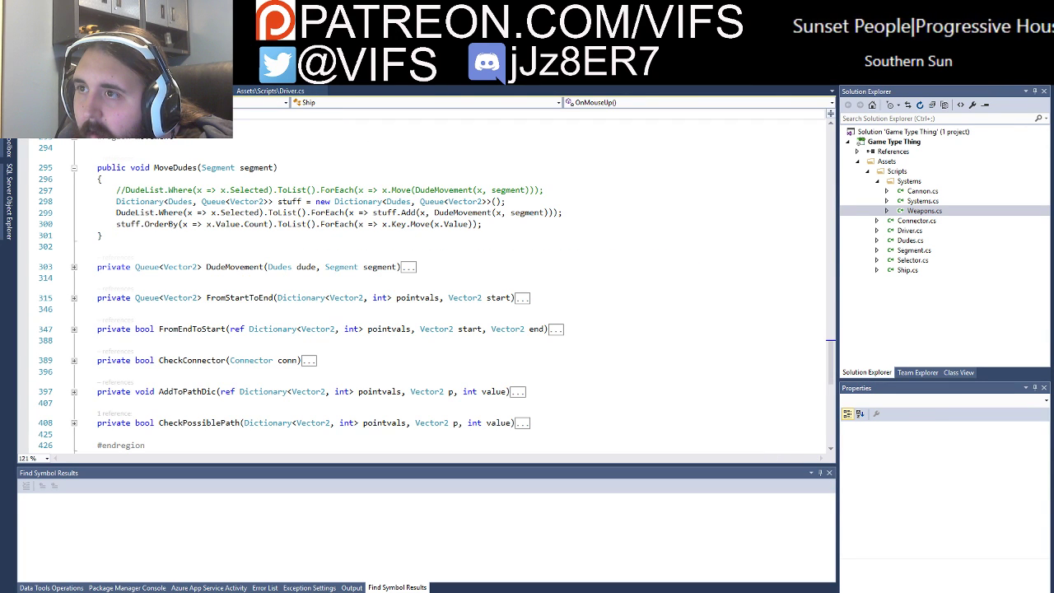
key("ctrl+shift+minus")
scroll(227, 255, "up", 1)
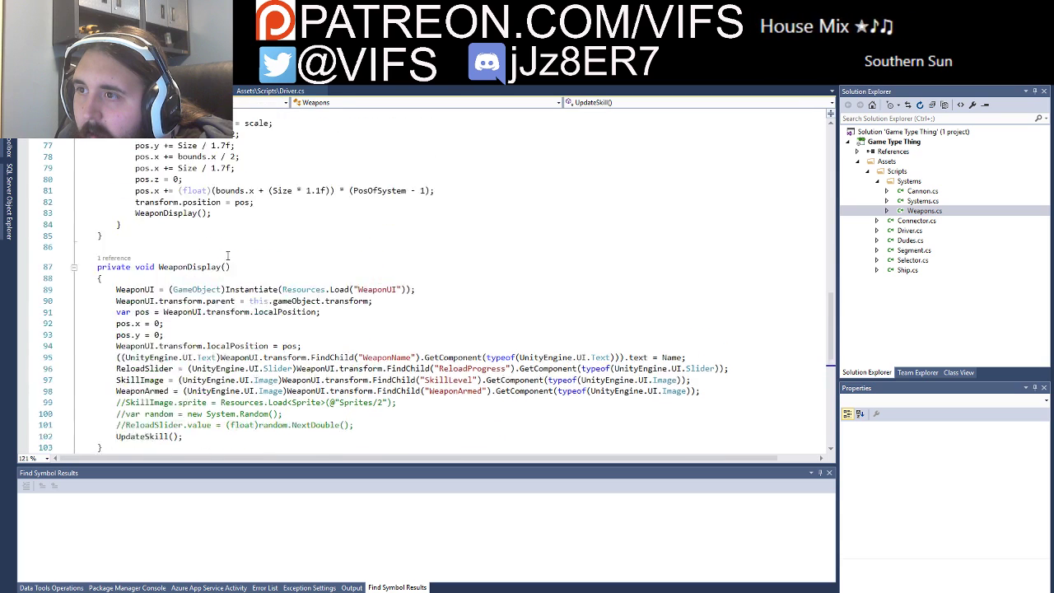
scroll(228, 255, "up", 3)
scroll(254, 305, "up", 4)
scroll(147, 286, "down", 2)
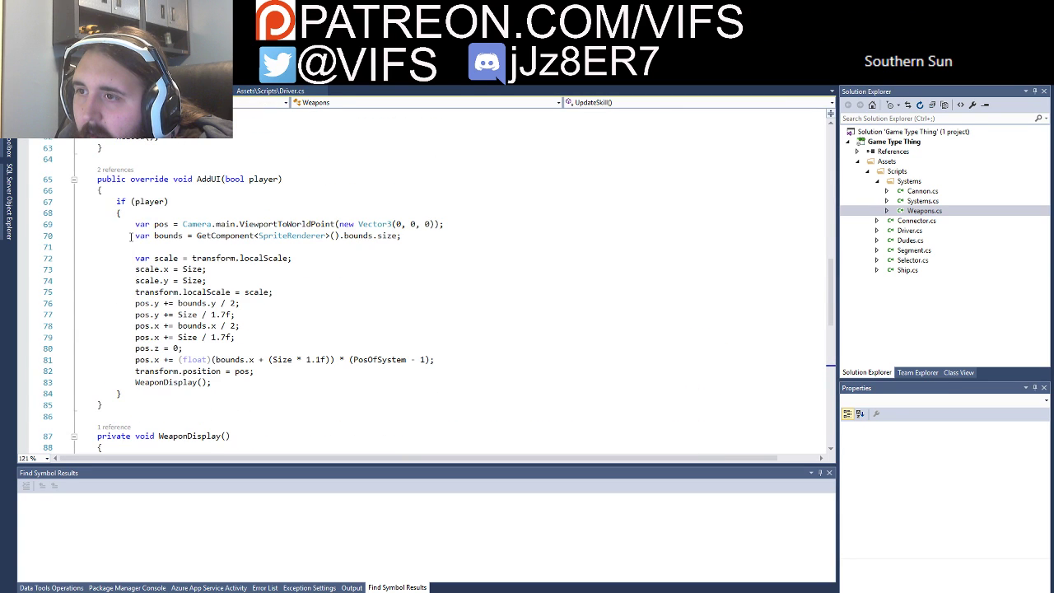
Step: Delete the 'if (player)' line with its brace and the closing brace after WeaponDisplay()
left_click_drag(122, 213, 135, 203)
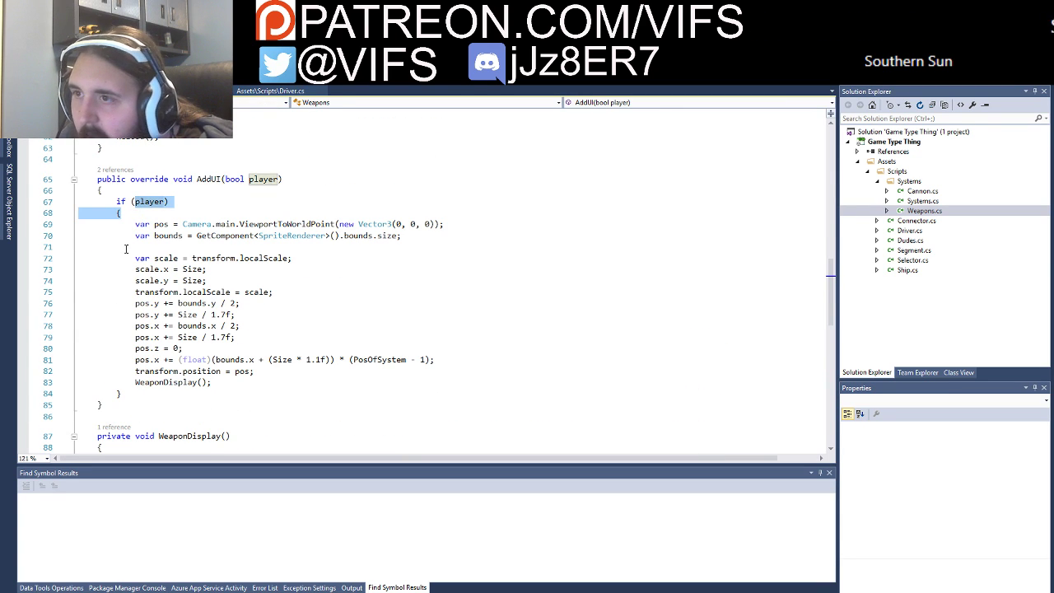
key("shift+Up")
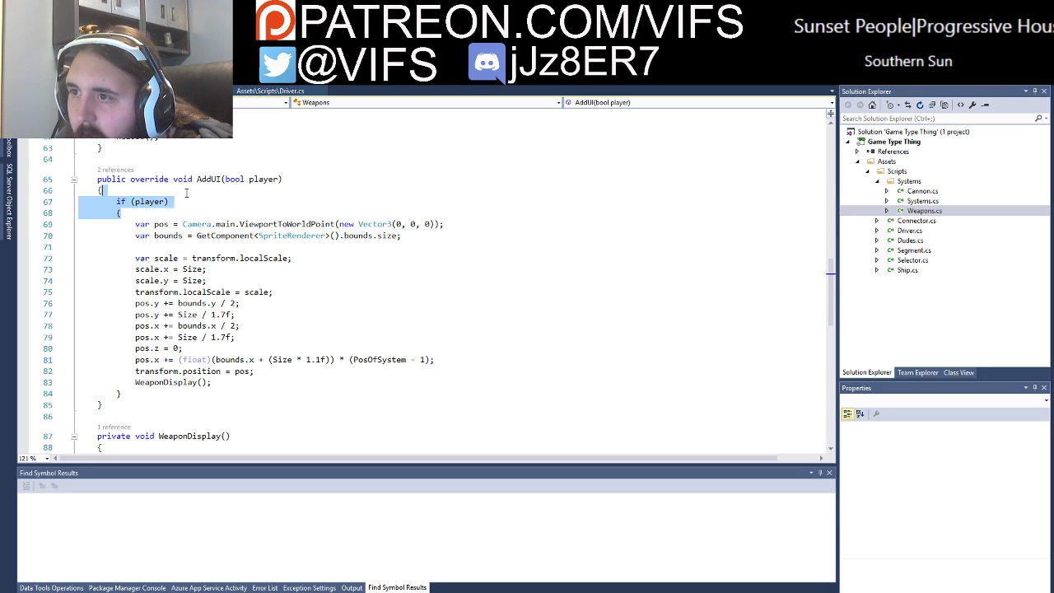
key("Delete")
left_click_drag(122, 371, 212, 359)
key("Delete")
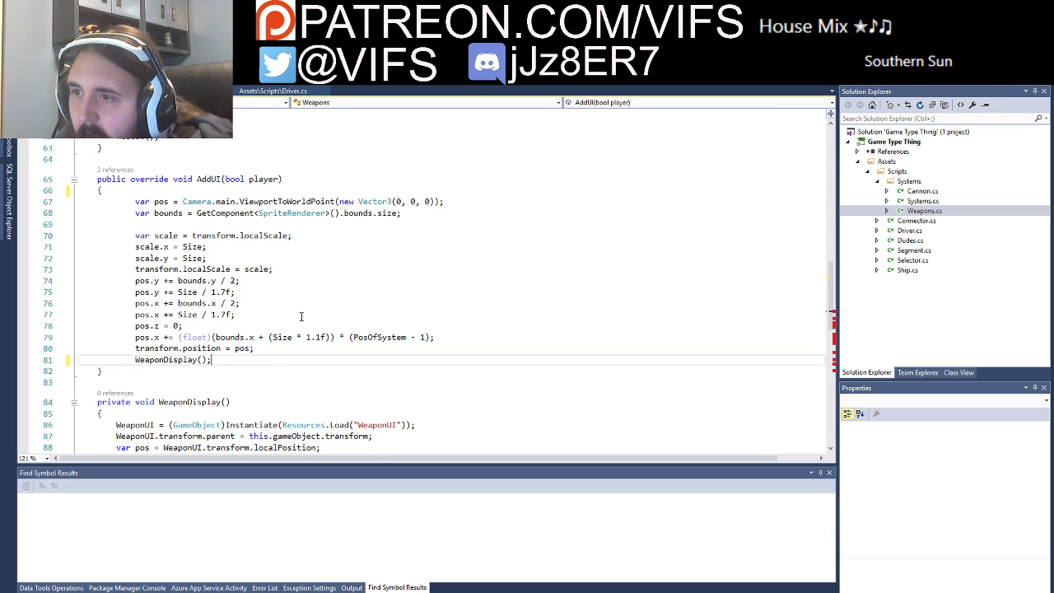
left_click(303, 303)
Step: Run the game in Unity and inspect three Cannon(Clone) objects in the Inspector before returning to Visual Studio
key("alt+Tab")
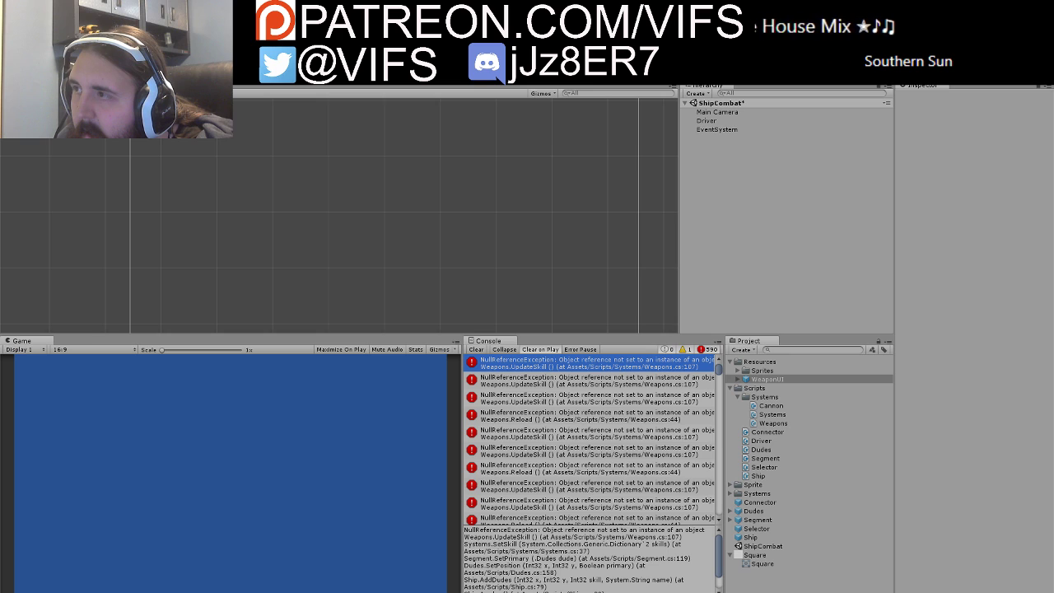
key("ctrl+p")
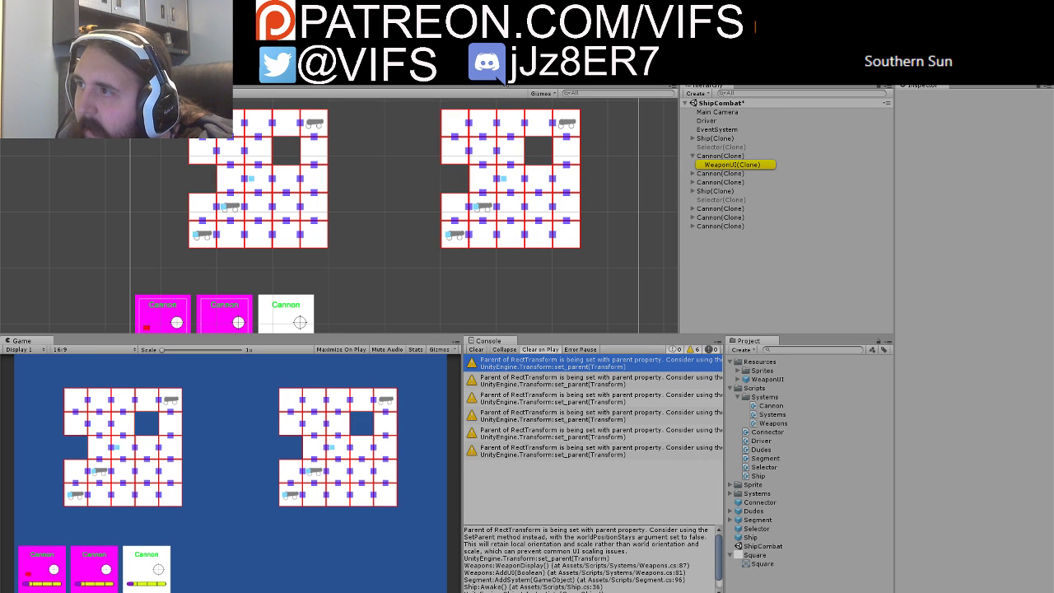
left_click(706, 210)
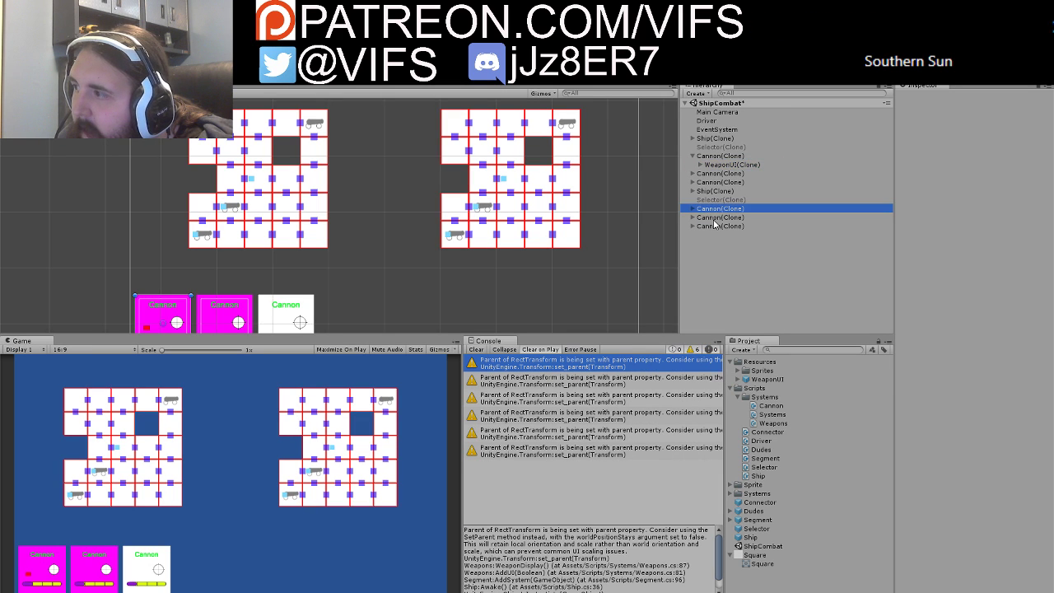
left_click(710, 232)
left_click(717, 218)
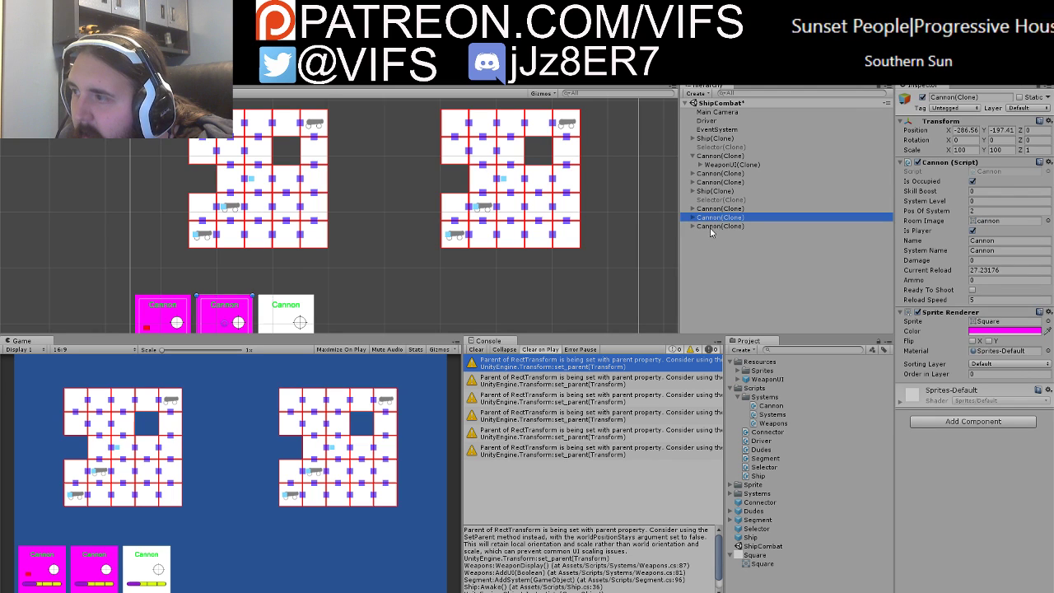
key("alt+Tab")
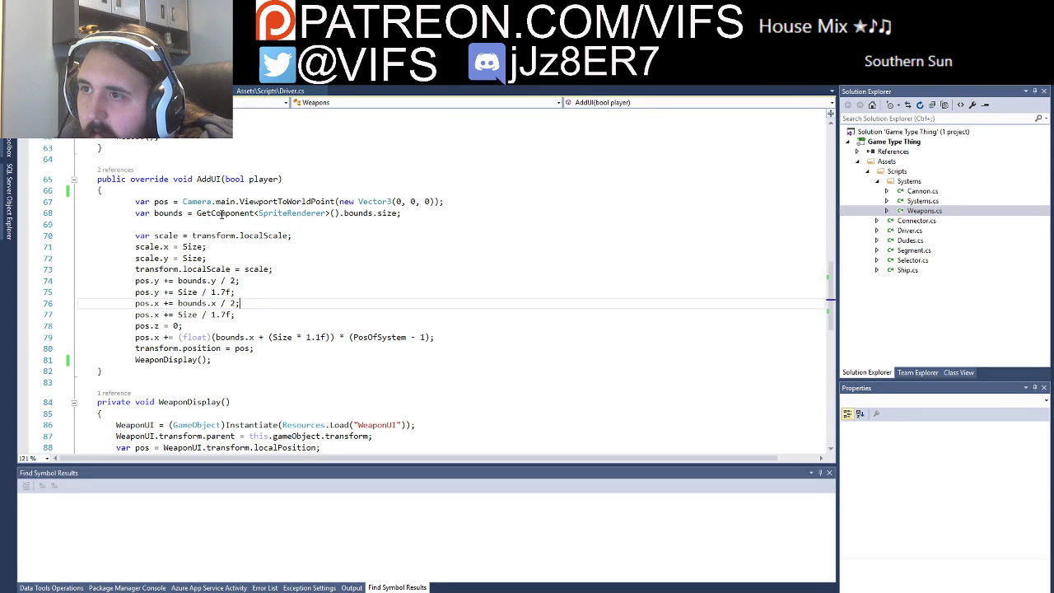
Step: Inspect the AddUI method around line 67 in Weapons.cs
left_click(258, 201)
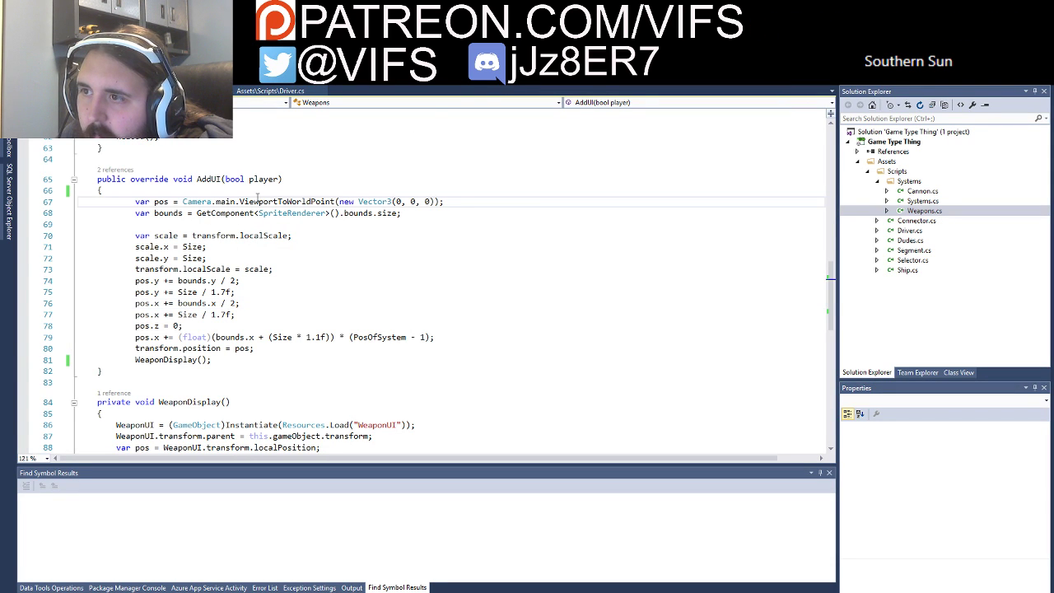
scroll(273, 214, "down", 3)
scroll(272, 235, "down", 1)
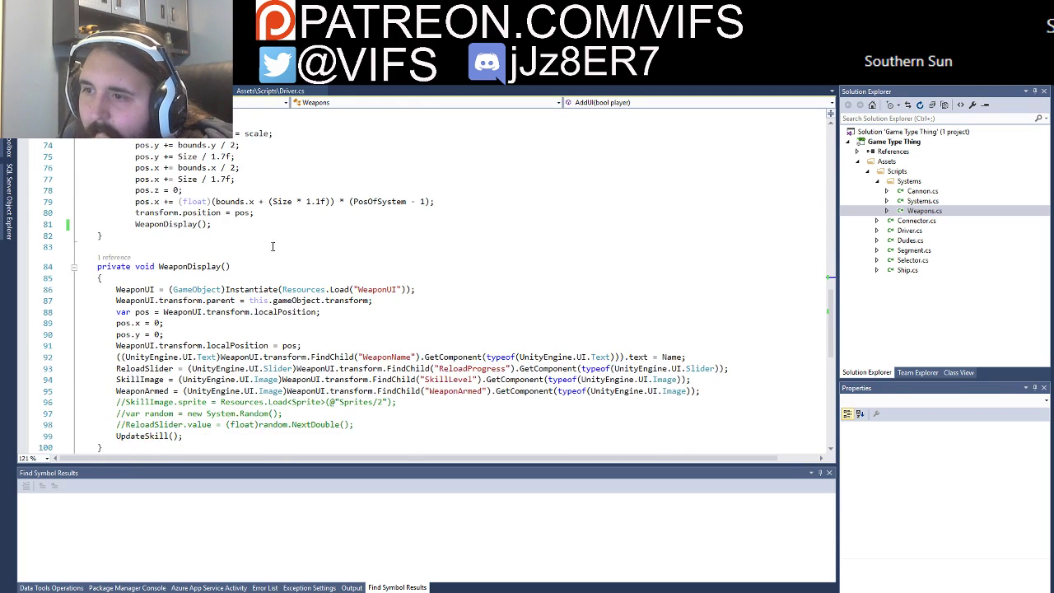
scroll(269, 256, "down", 3)
scroll(284, 264, "up", 6)
scroll(299, 270, "up", 3)
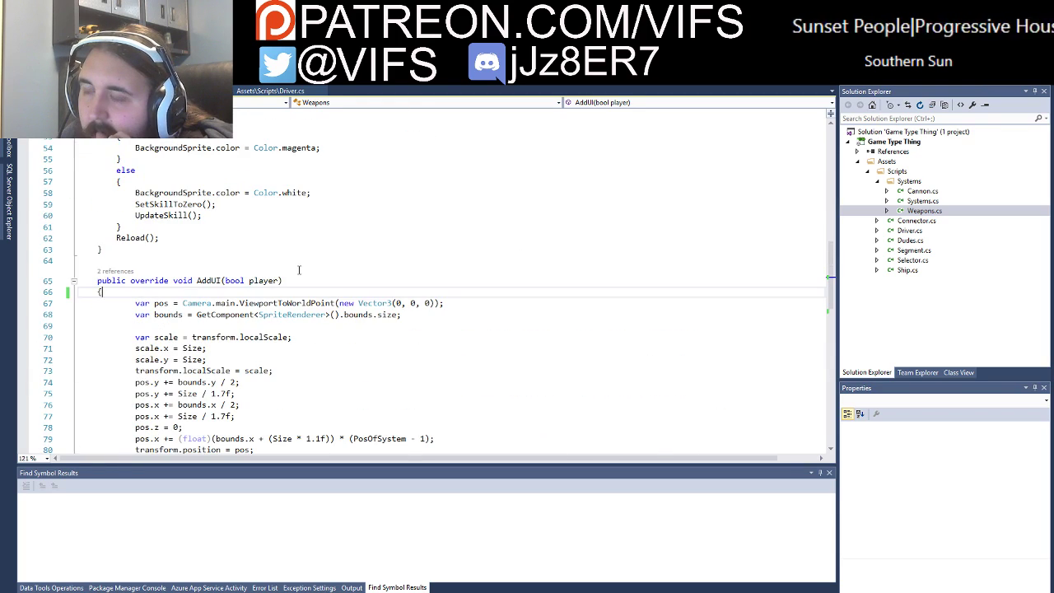
scroll(299, 270, "down", 5)
scroll(298, 271, "down", 3)
scroll(299, 270, "down", 2)
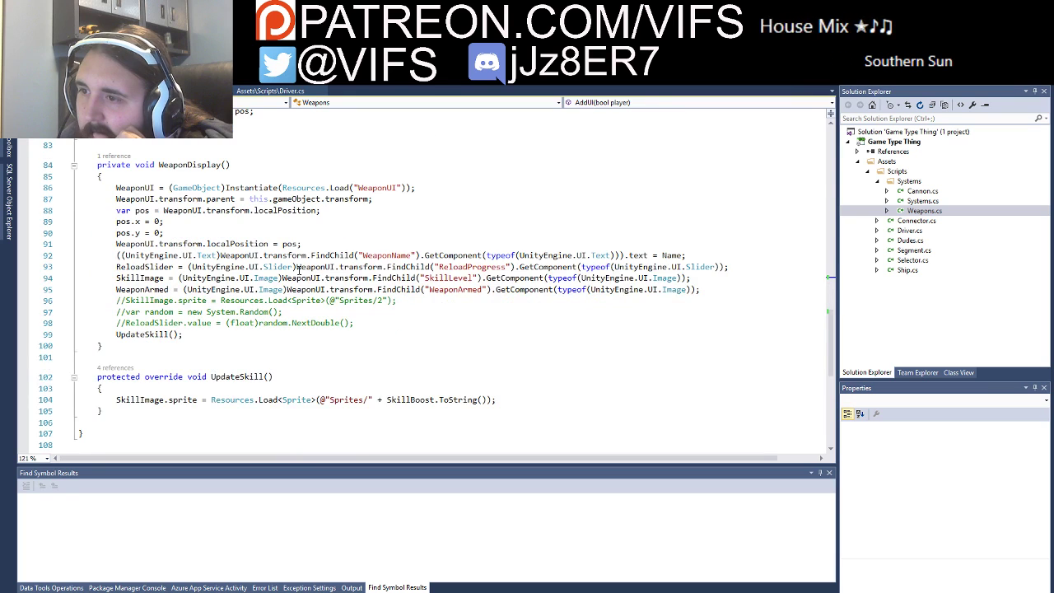
Step: Review UpdateSkill, then return to the start of AddUI
left_click(245, 386)
scroll(264, 354, "up", 5)
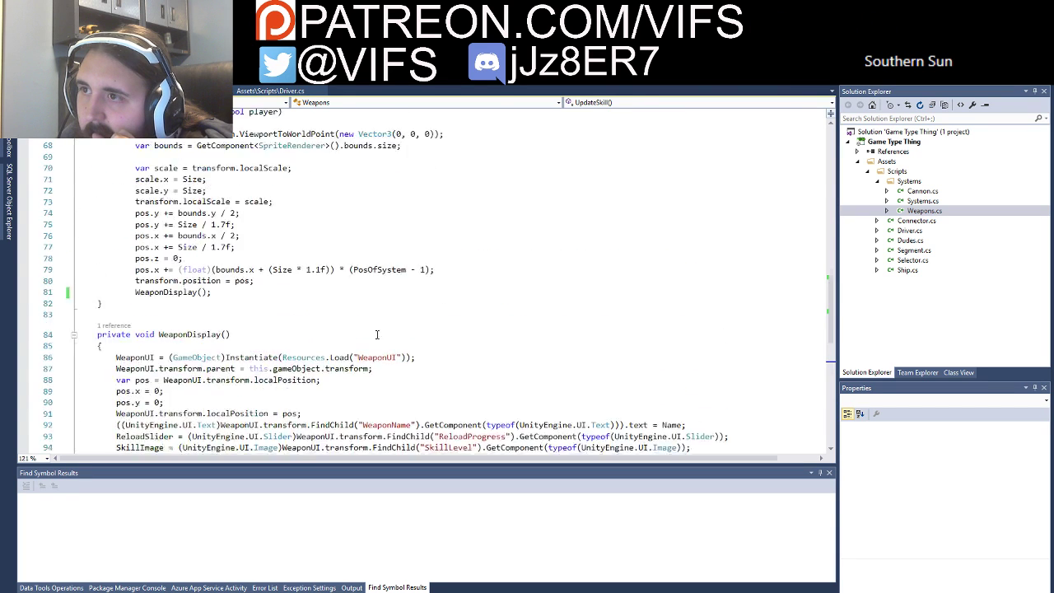
scroll(296, 313, "up", 3)
scroll(311, 300, "up", 1)
scroll(310, 300, "up", 4)
scroll(305, 294, "down", 4)
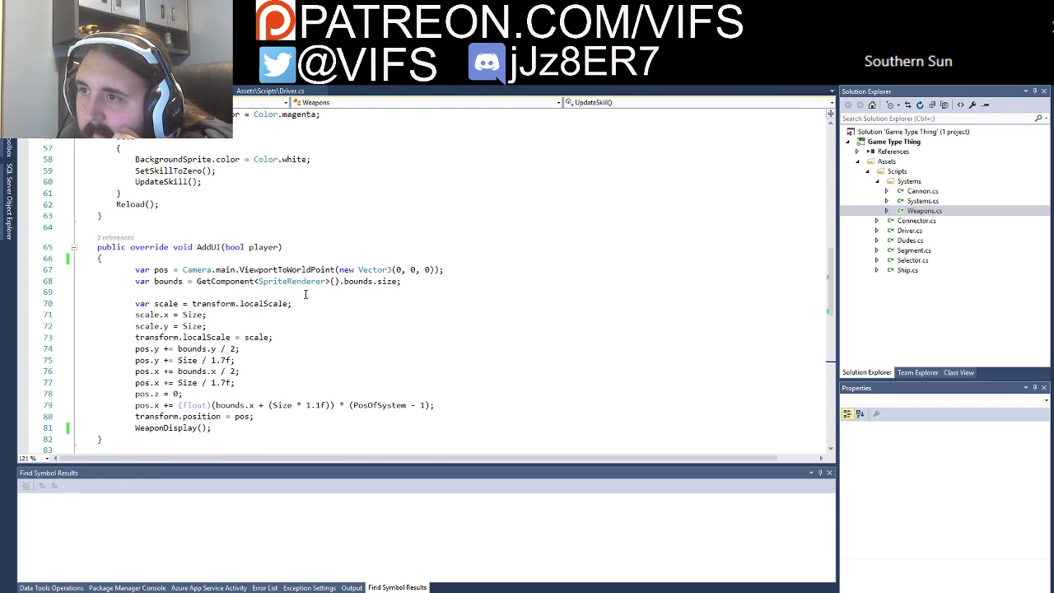
left_click(191, 260)
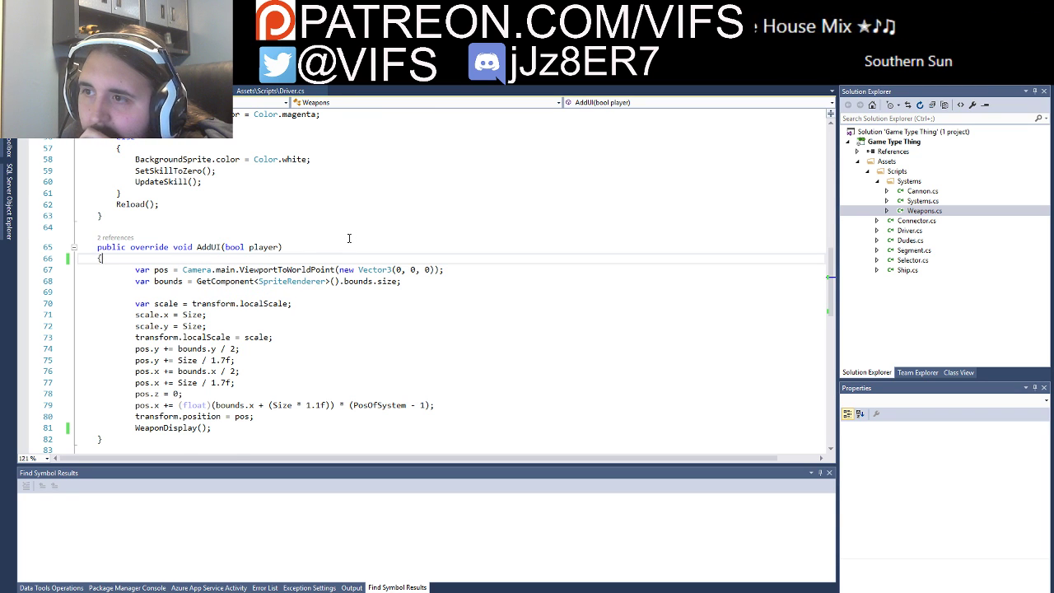
scroll(346, 239, "up", 1)
scroll(348, 238, "up", 1)
scroll(346, 238, "up", 8)
scroll(341, 238, "up", 5)
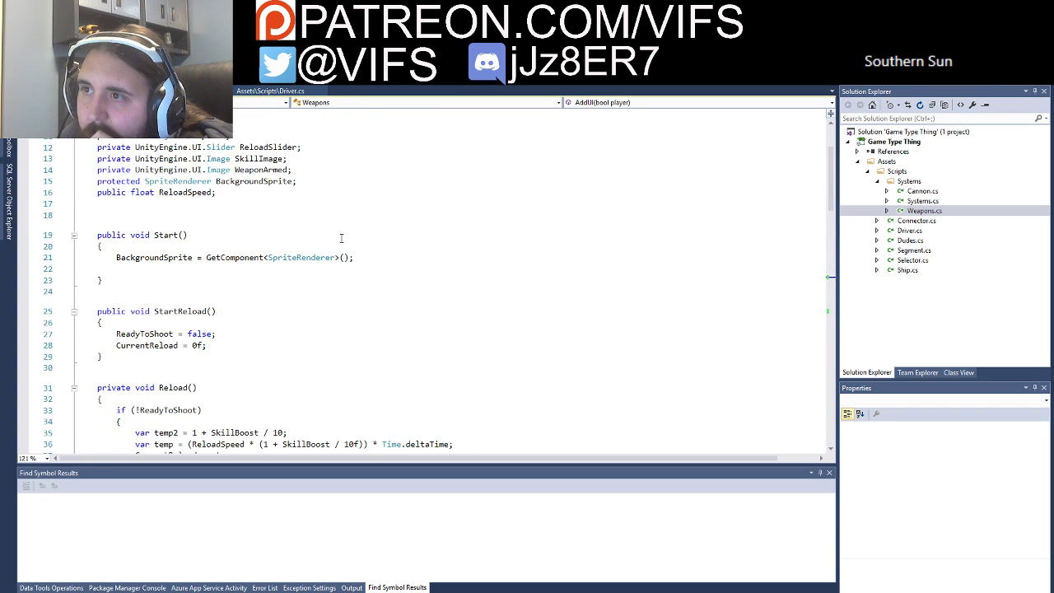
scroll(183, 168, "up", 3)
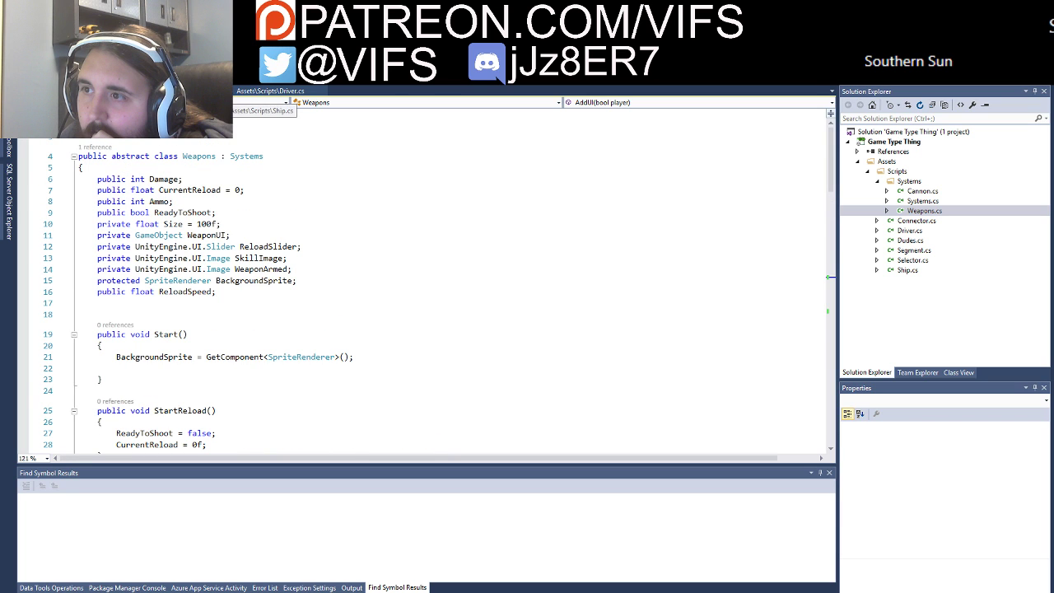
Step: Browse Ship.cs, Connector and Weapons.cs, ending in Systems.cs
left_click(224, 92)
left_click(165, 93)
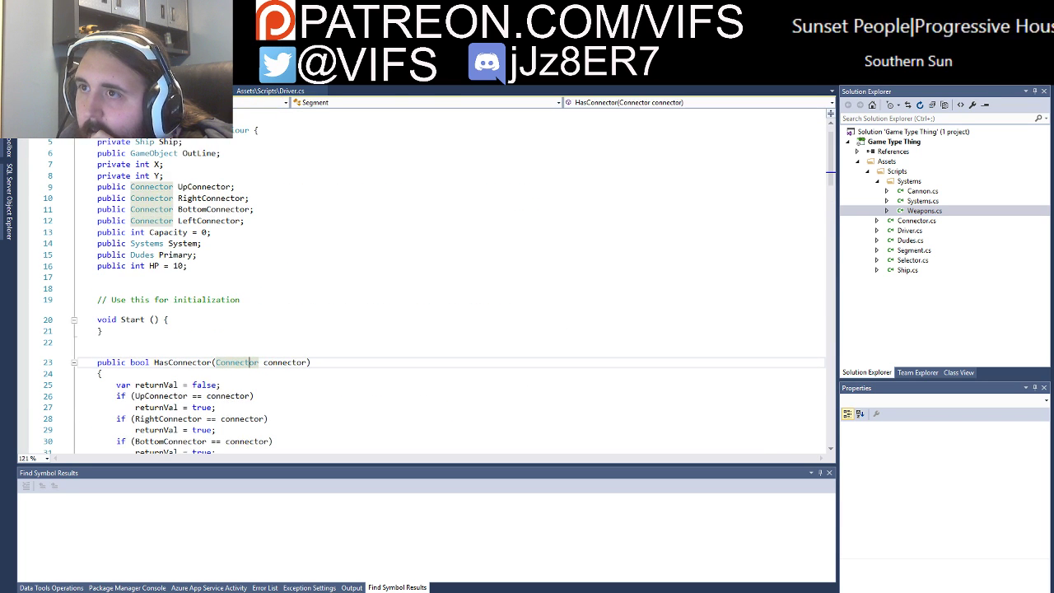
double_click(918, 209)
double_click(921, 200)
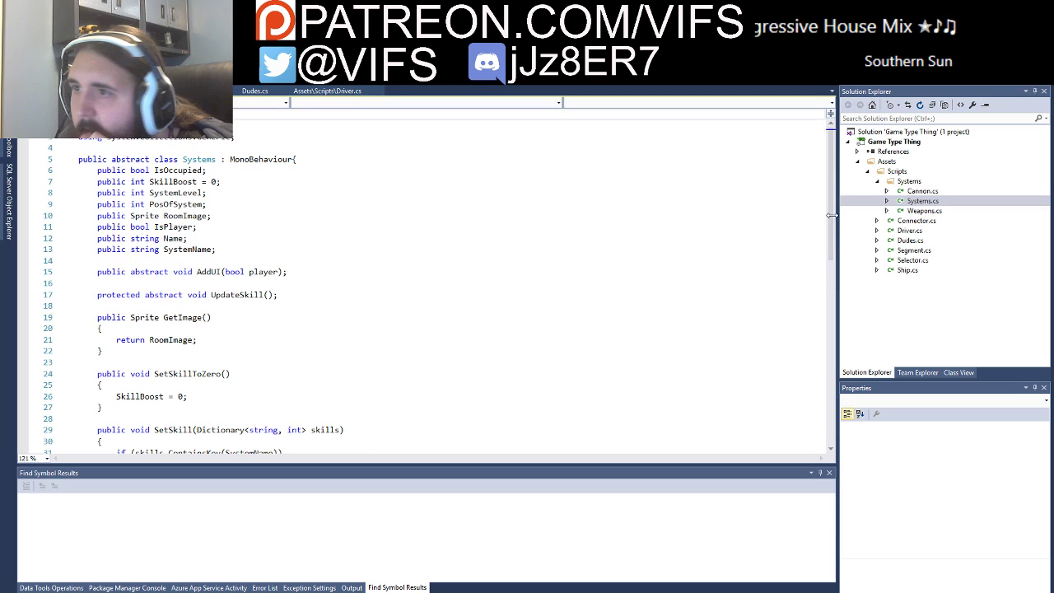
Step: Add a bool field after SystemName in Systems.cs, delete it, and save
left_click(249, 264)
key("Return")
type("public")
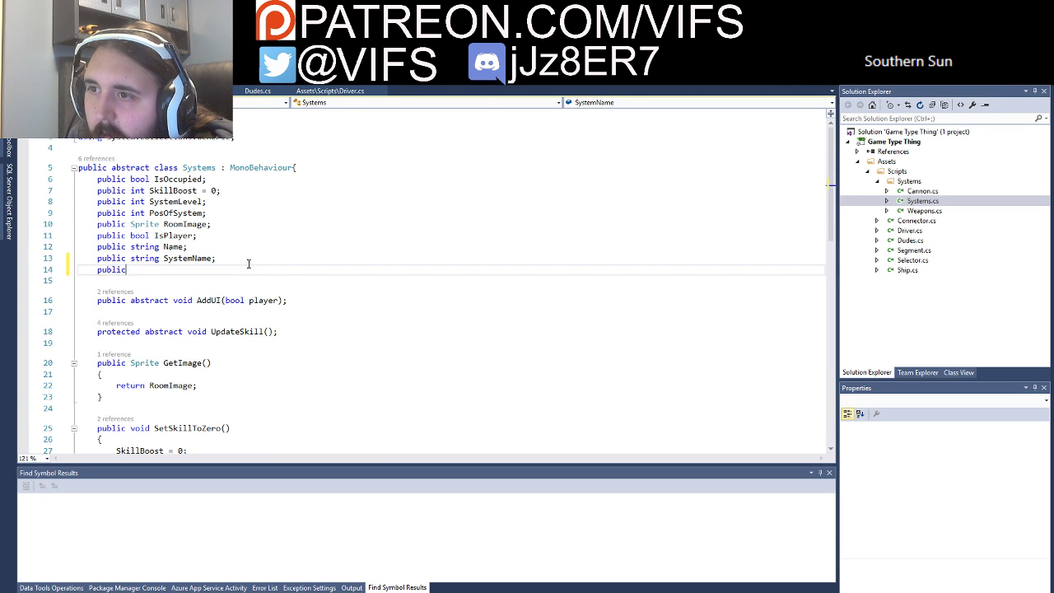
type("bool")
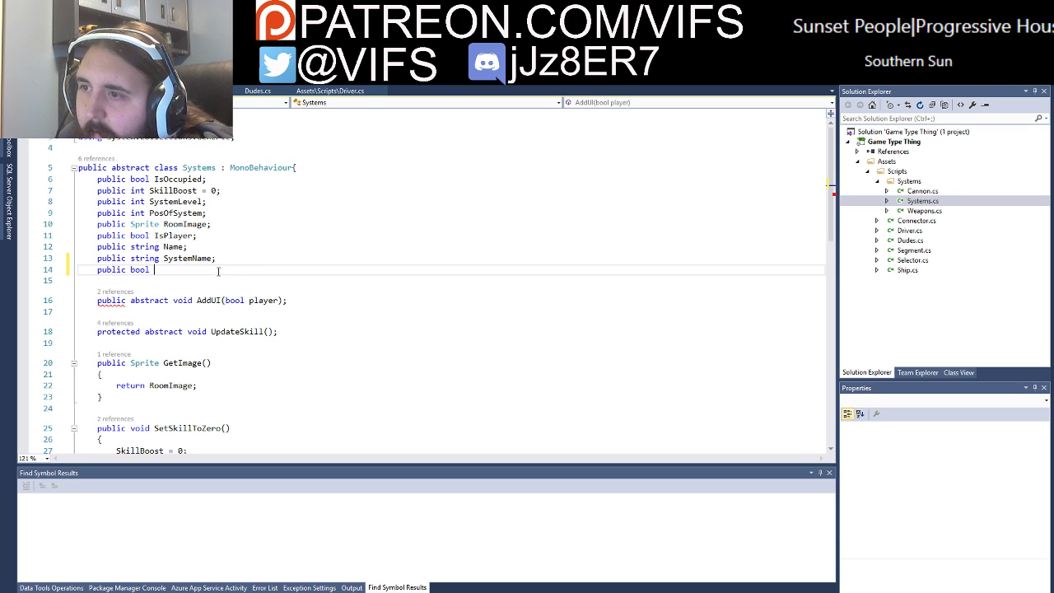
left_click(246, 263, "shift")
key("BackSpace")
key("ctrl+s")
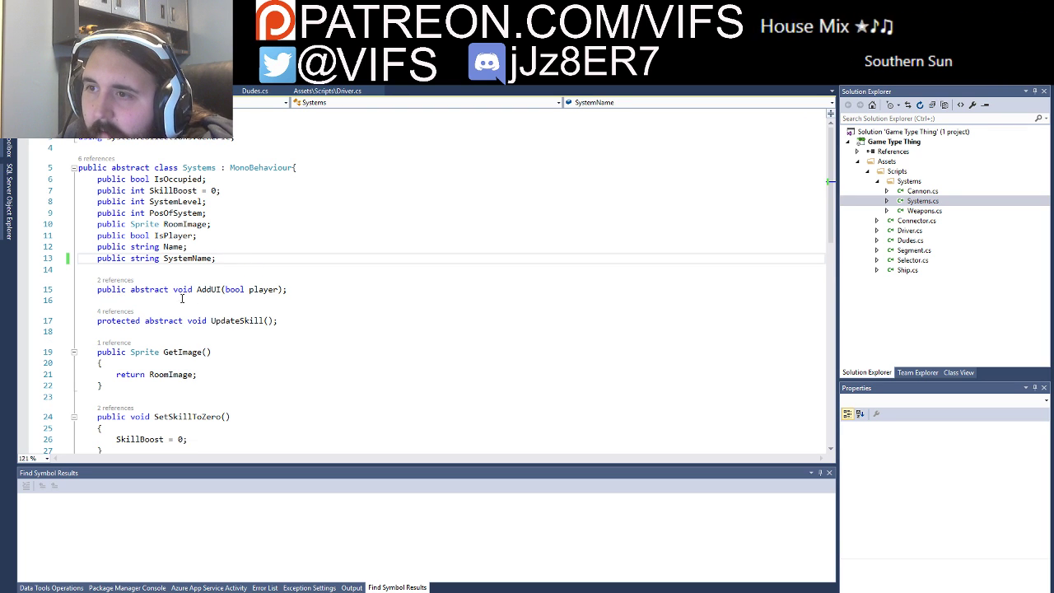
Step: Switch to Weapons.cs and scroll down to AddUI()
scroll(235, 308, "down", 4)
scroll(236, 308, "down", 3)
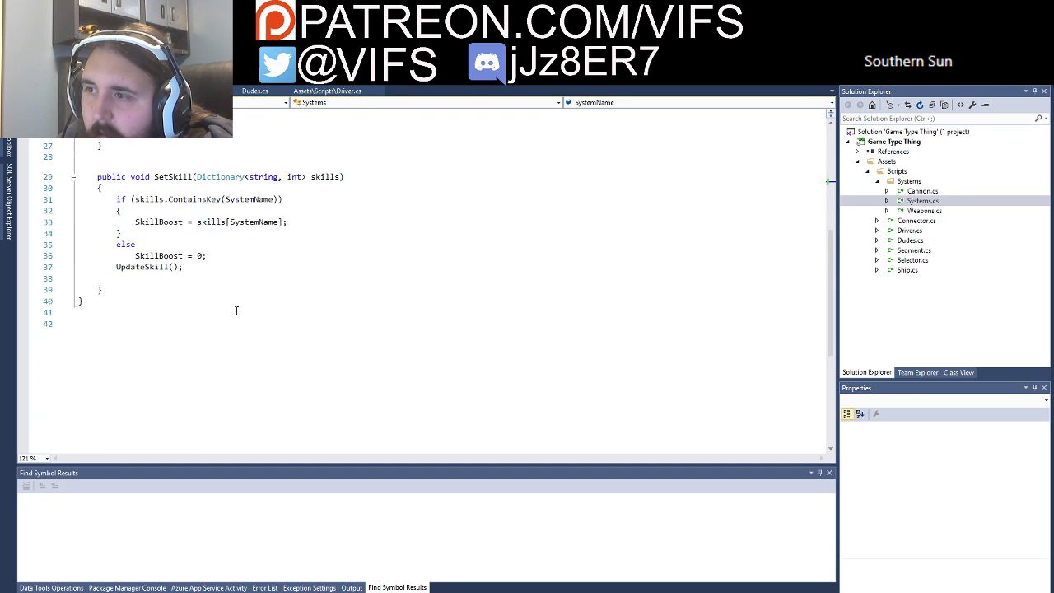
scroll(235, 308, "up", 5)
key("ctrl+Tab")
scroll(209, 344, "down", 3)
scroll(209, 344, "down", 4)
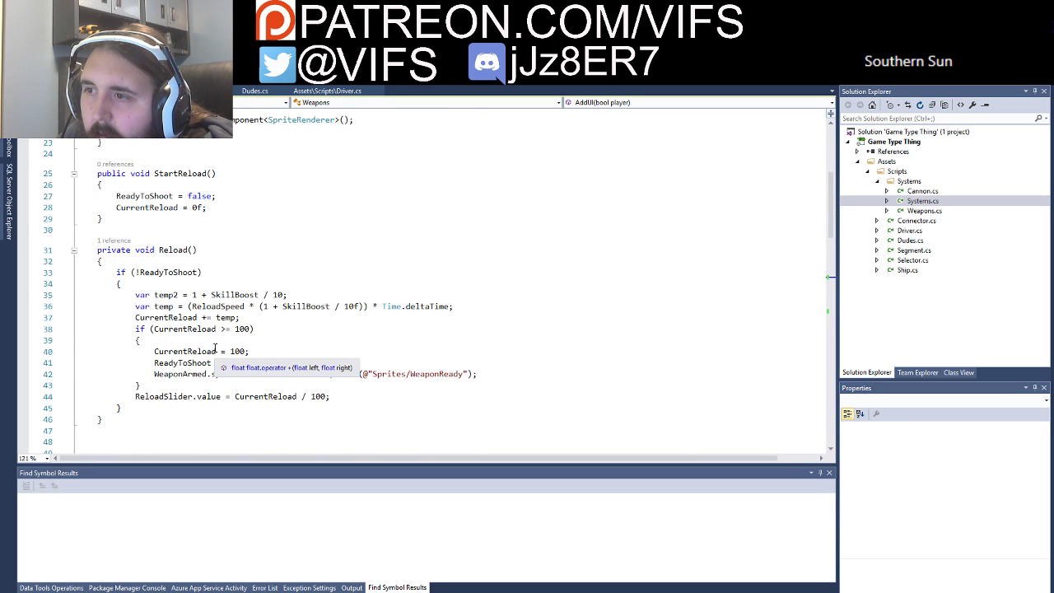
scroll(209, 345, "down", 3)
scroll(209, 344, "down", 4)
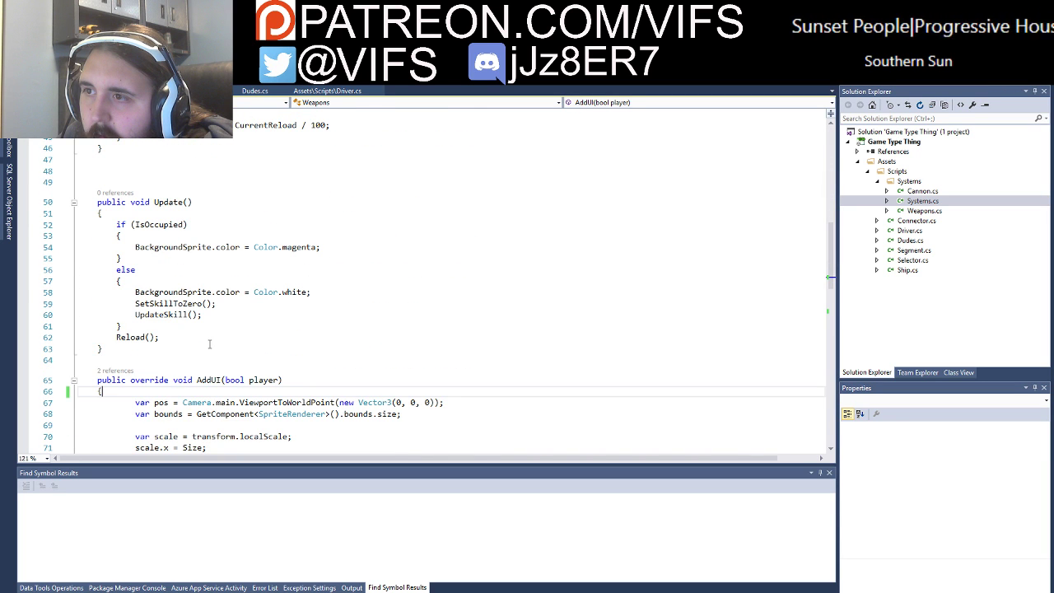
scroll(307, 277, "down", 4)
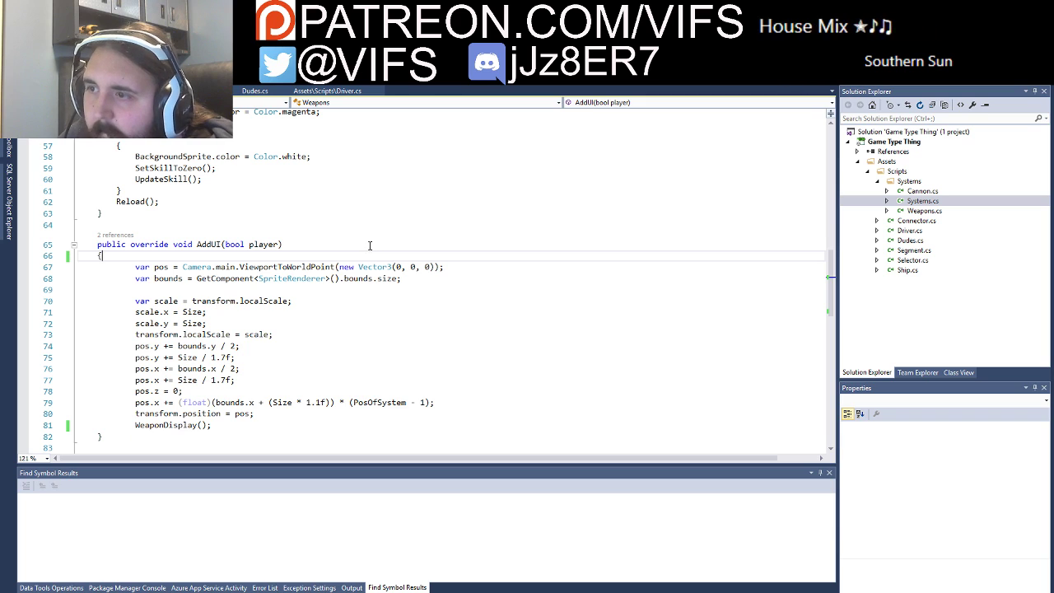
Step: In AddUI, assign IsPlayer = player and wrap the UI body in if (IsPlayer) { }
key("Return")
type("Ispla")
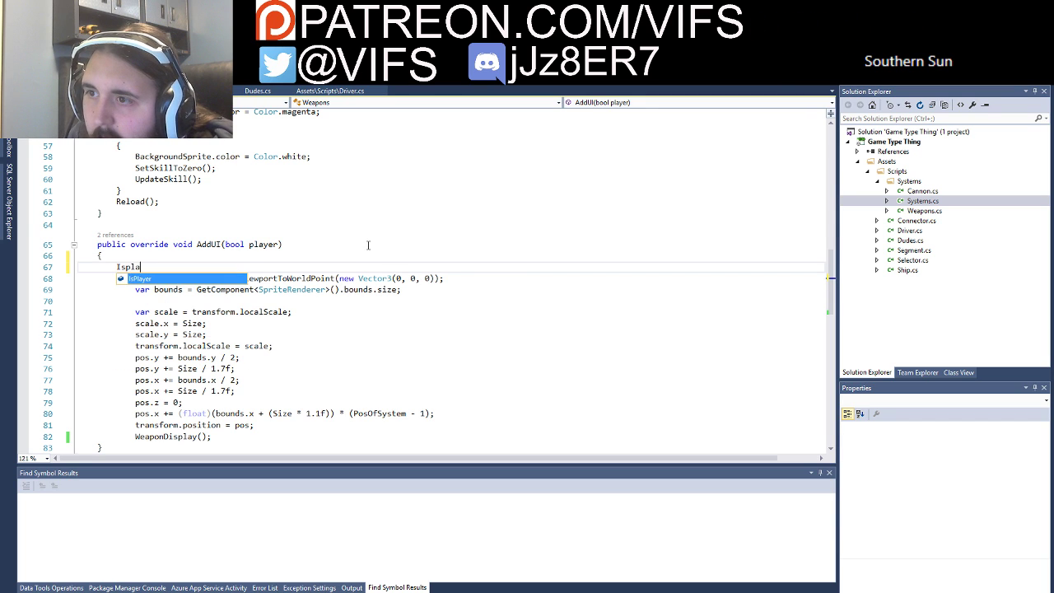
type("player;")
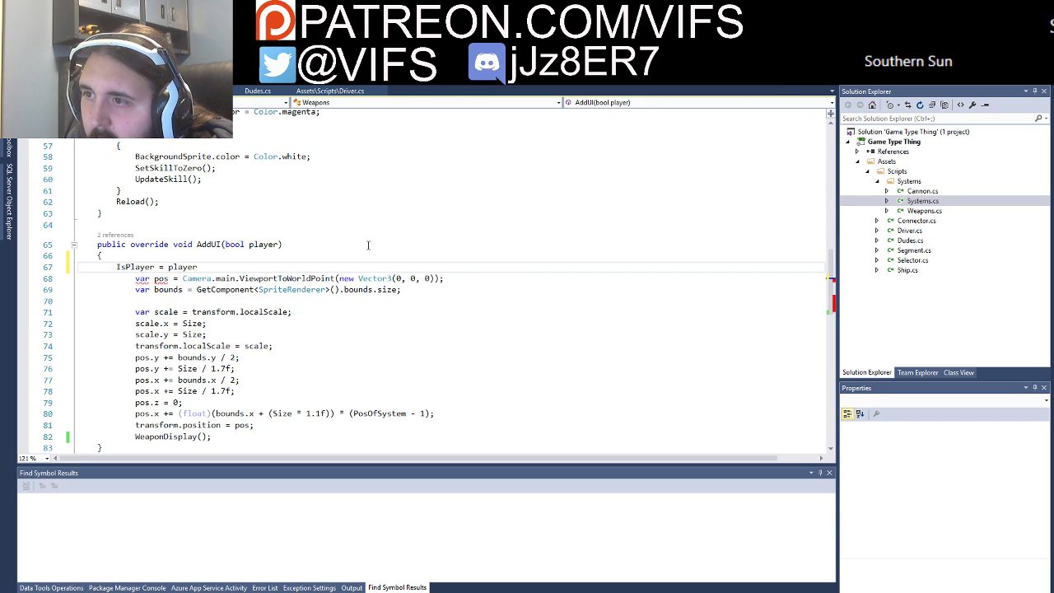
key("Return")
type("if(")
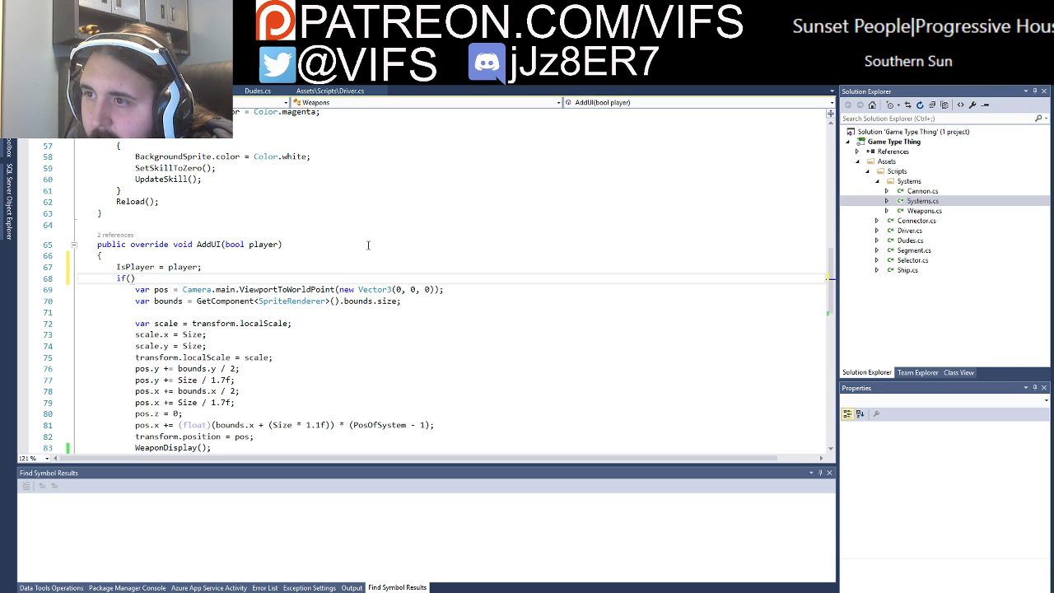
type("Isplayer")
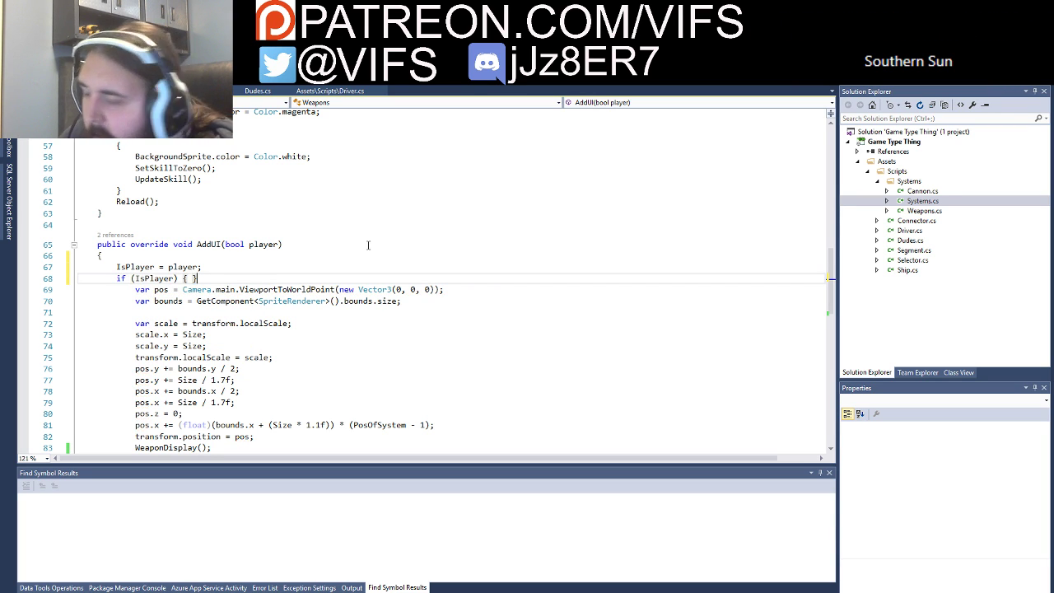
scroll(193, 383, "down", 4)
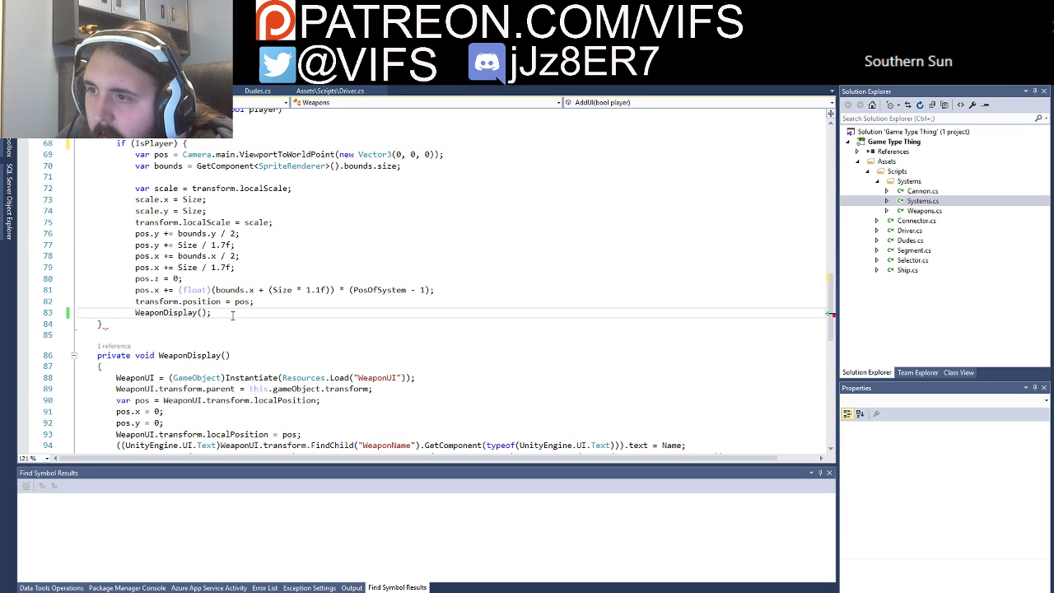
key("Return")
type("}")
Step: Guard UpdateSkill's SkillImage sprite line with if(IsPlayer)
scroll(247, 319, "down", 5)
scroll(246, 318, "down", 4)
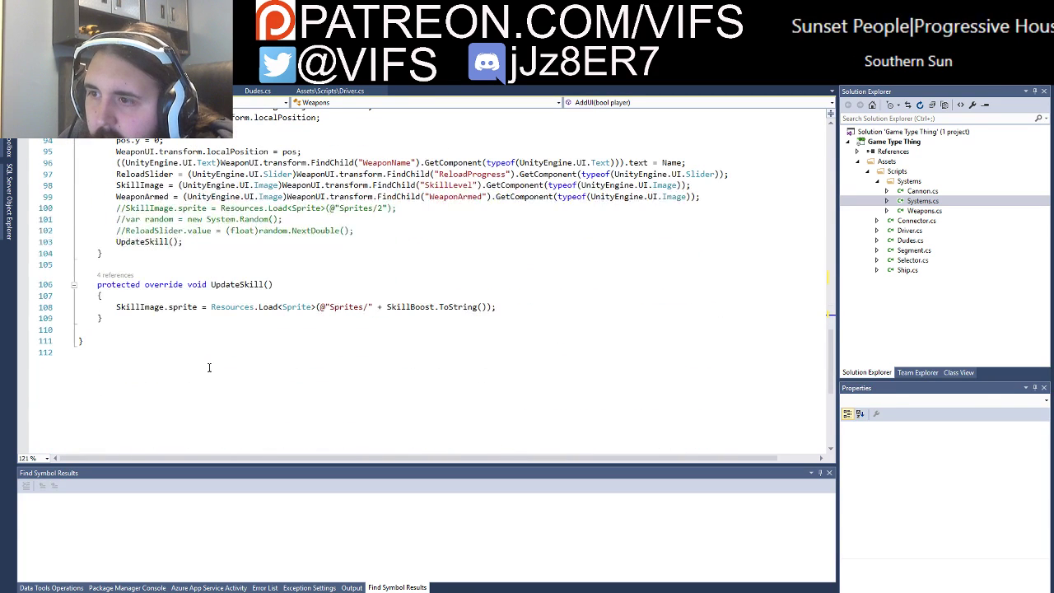
left_click(169, 296)
key("Return")
type("if(")
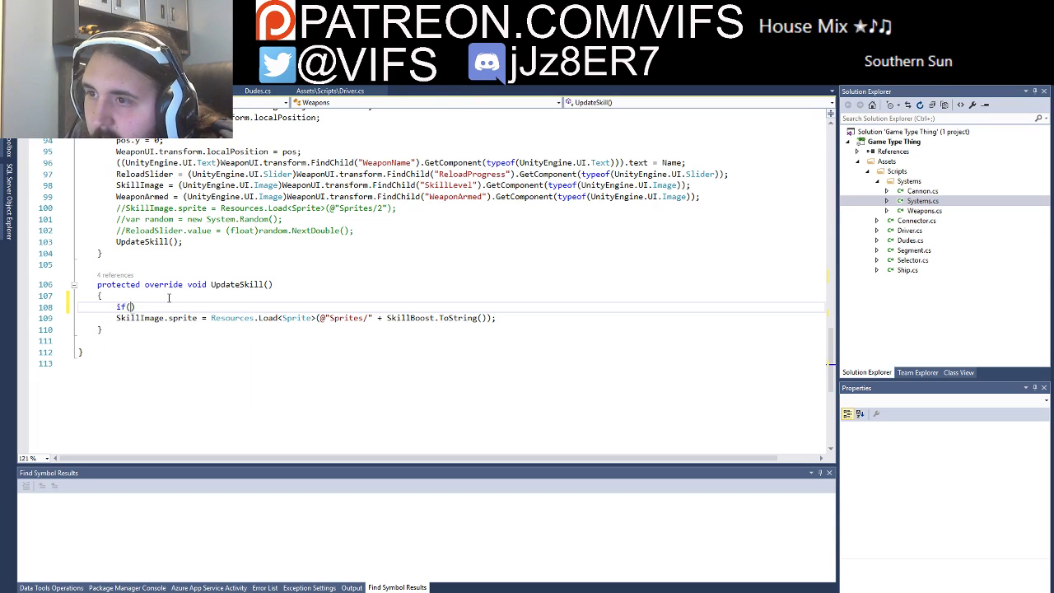
type("ispl")
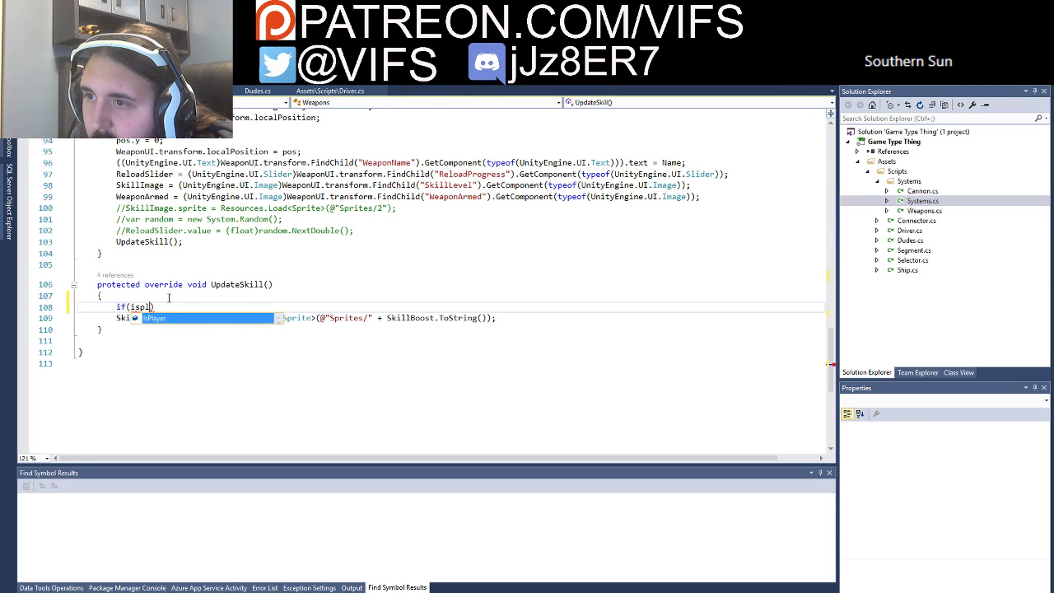
key("Tab")
key("Down")
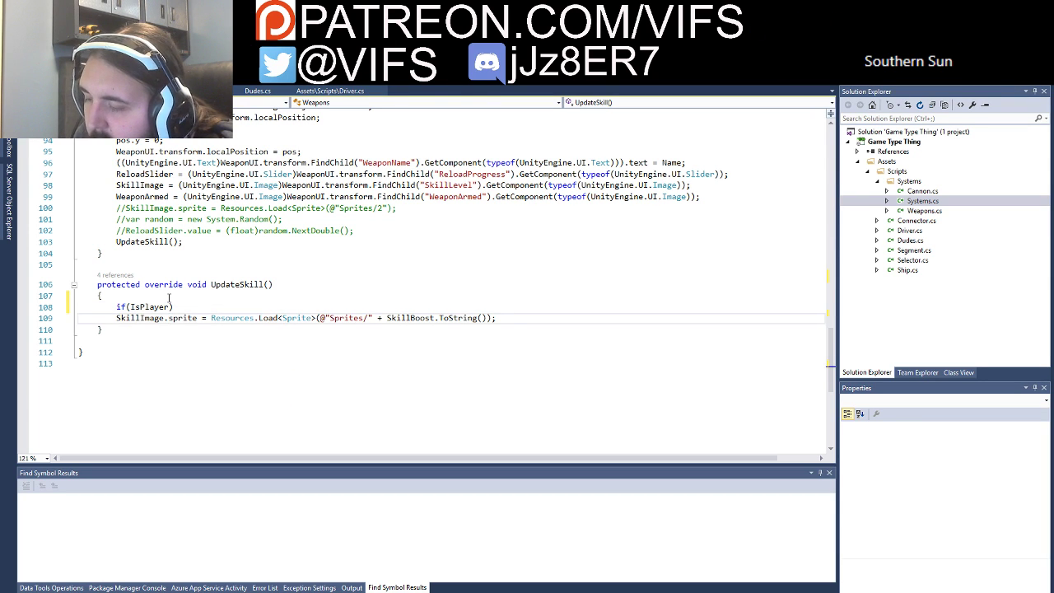
key("Tab")
scroll(290, 284, "up", 4)
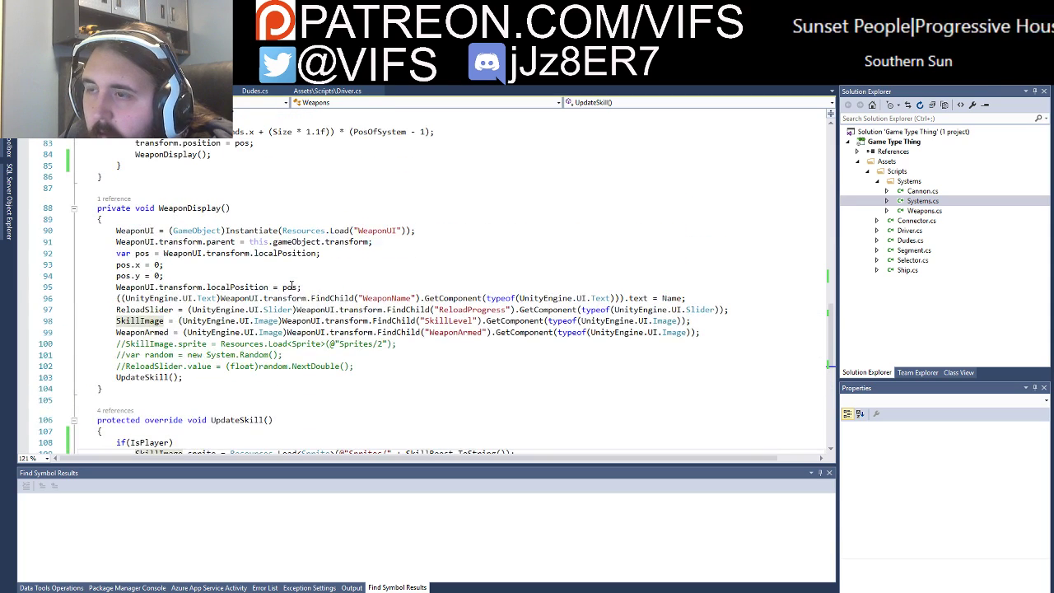
scroll(284, 376, "up", 3)
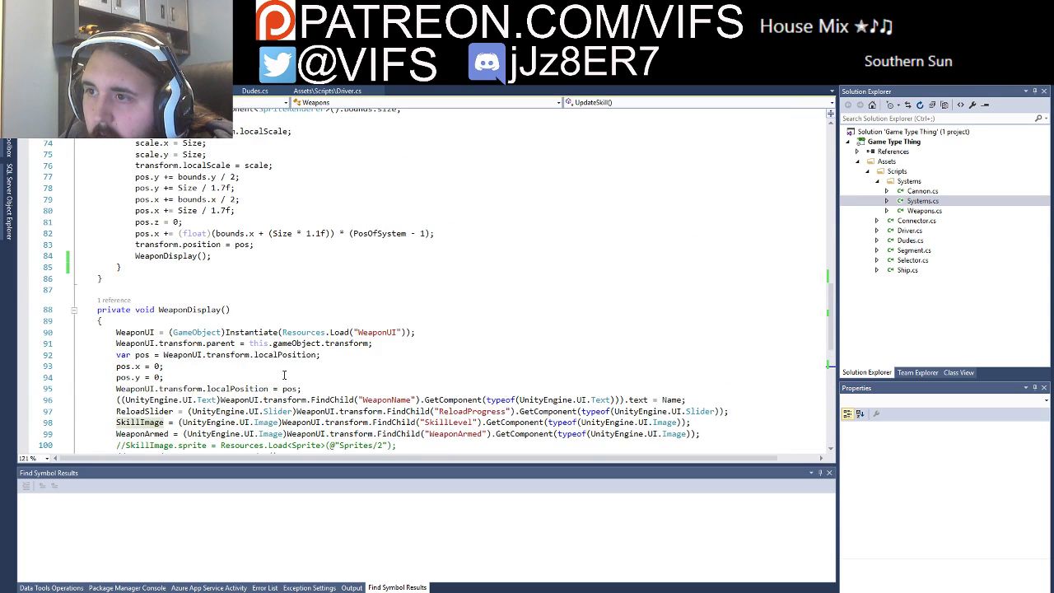
scroll(284, 376, "up", 2)
key("alt+Tab")
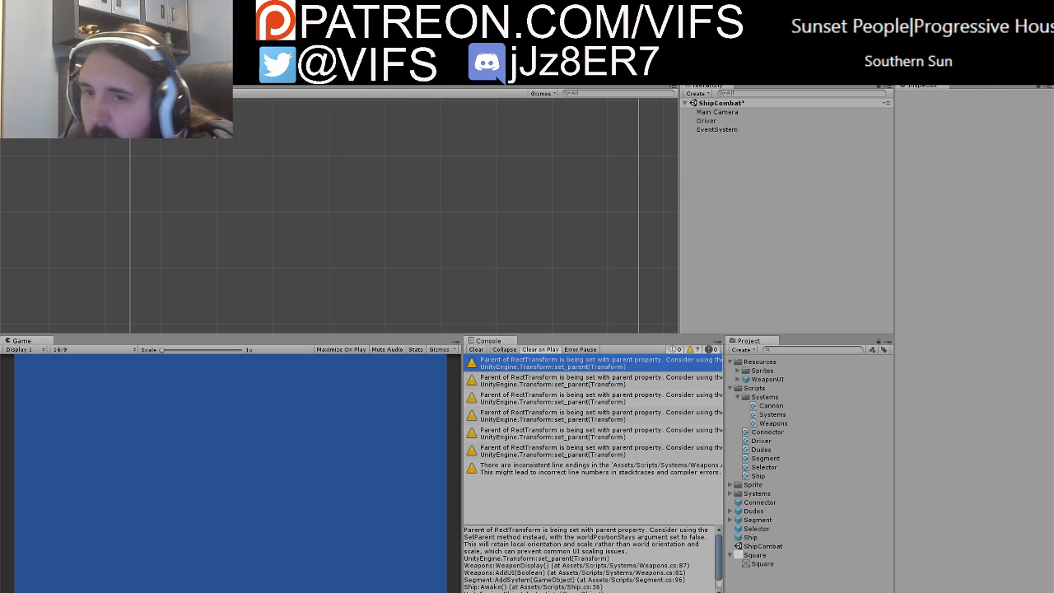
Step: Play the game and open the NullReferenceException source at Weapons.cs line 44
key("ctrl+p")
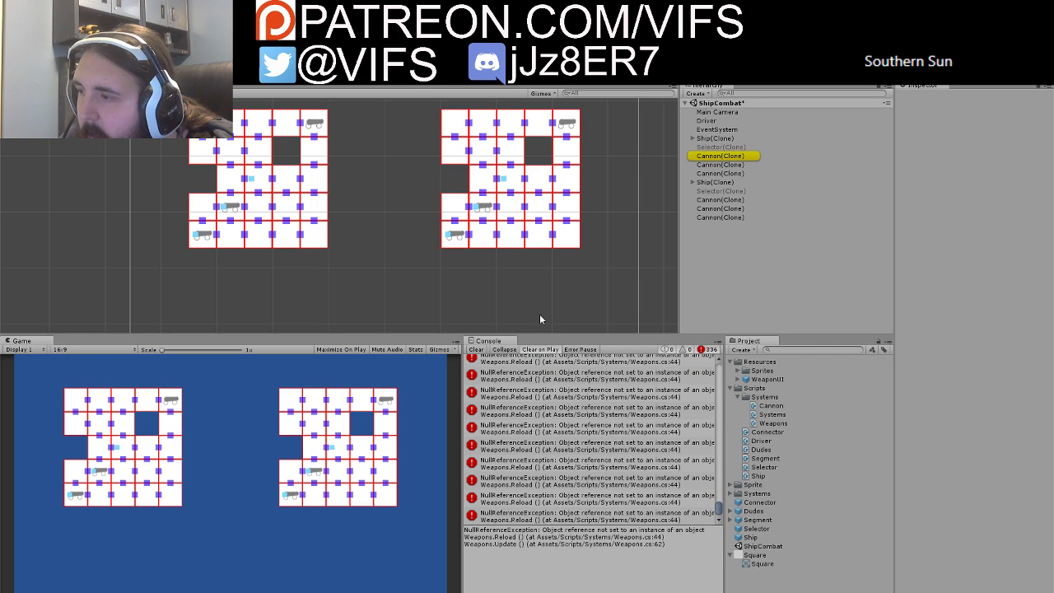
double_click(529, 370)
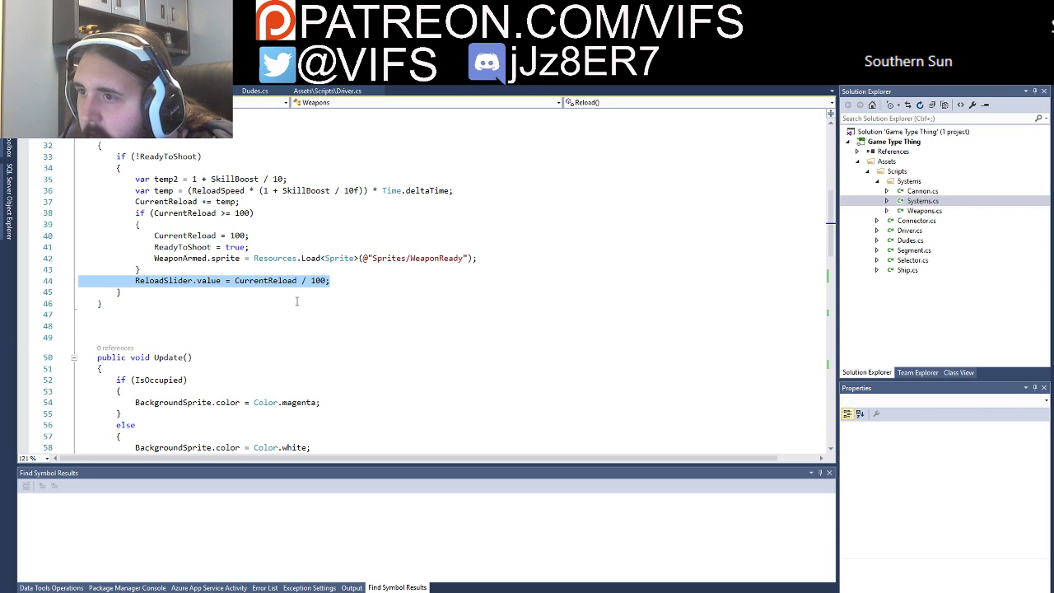
scroll(296, 301, "up", 2)
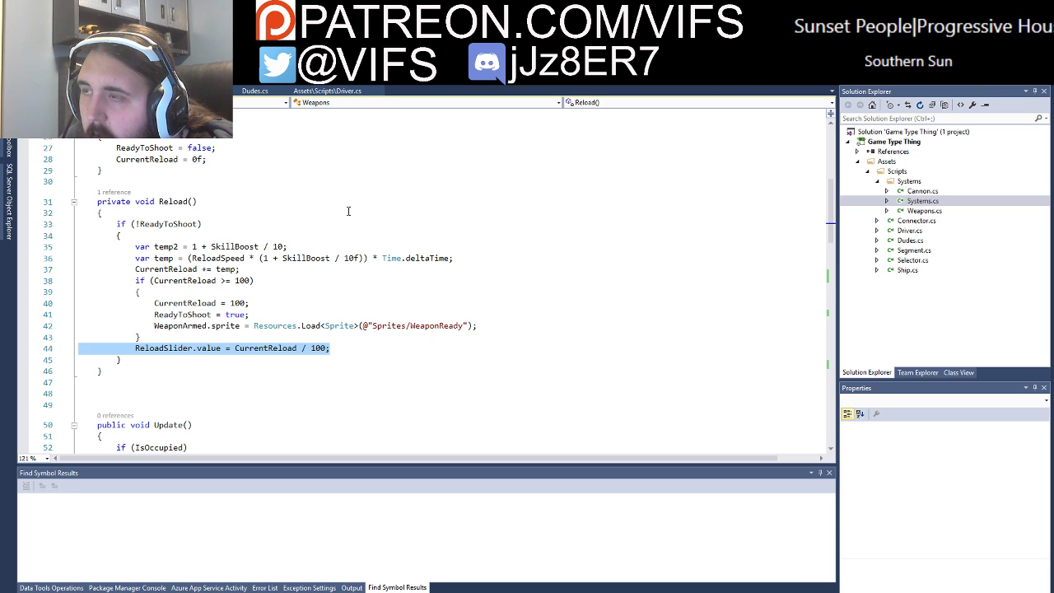
key("alt+Tab")
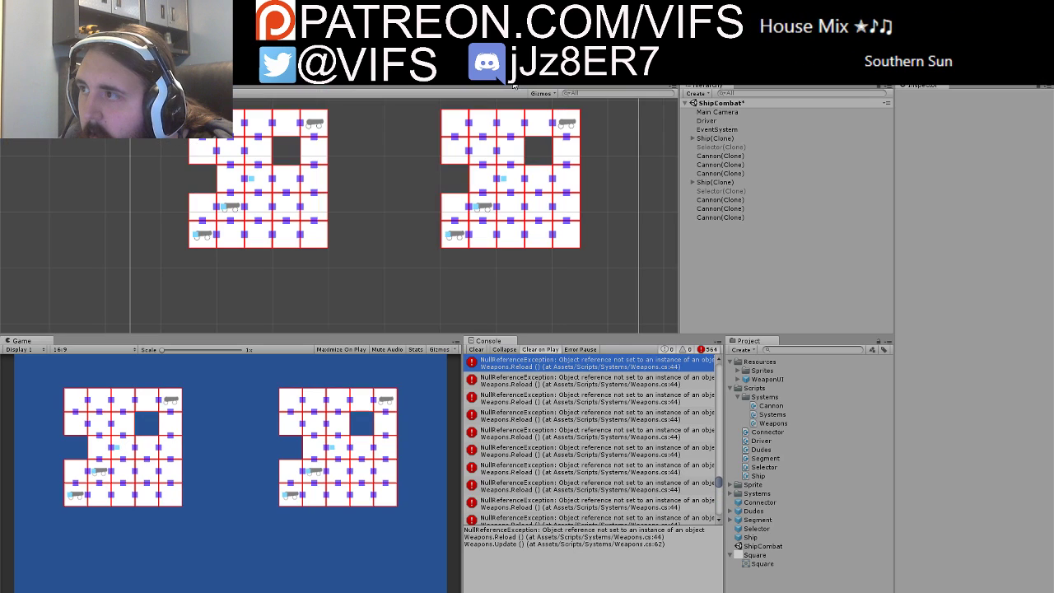
key("alt+Tab")
Step: Add if(IsPlayer) before the ReloadSlider.value update and retest in Unity
left_click(184, 341)
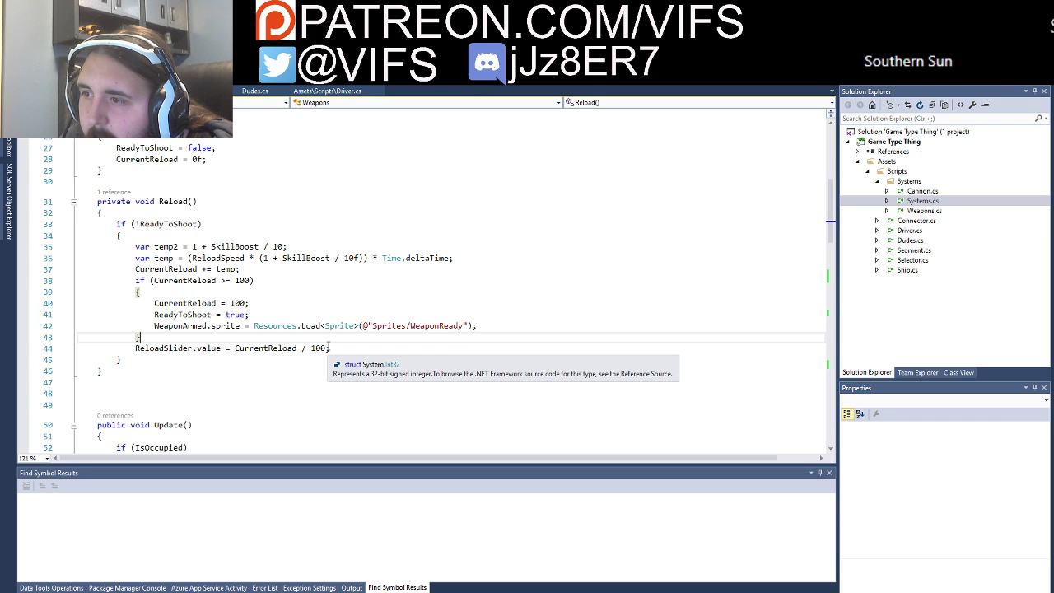
key("Return")
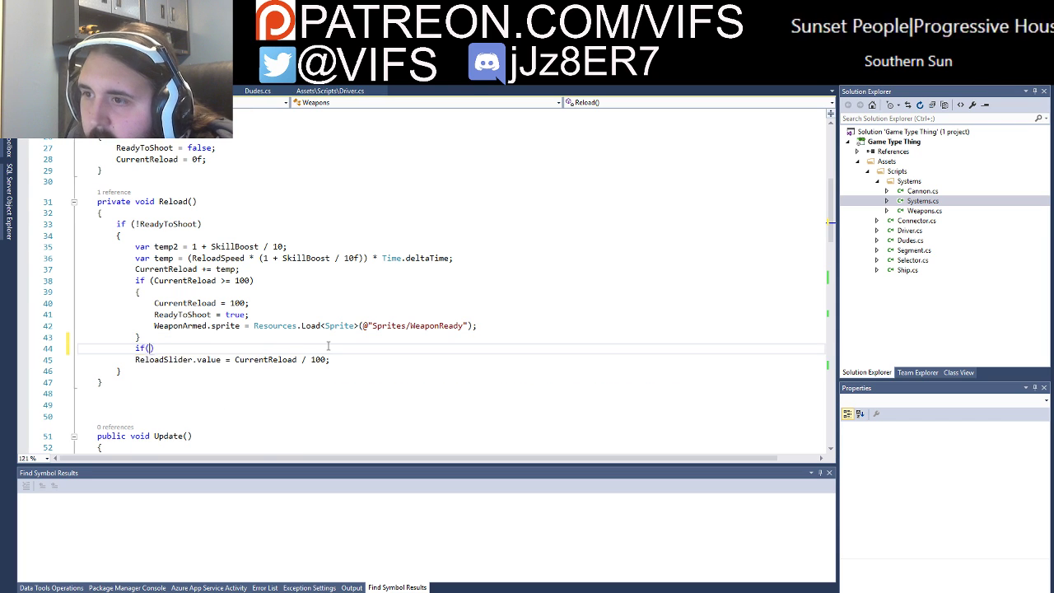
type("if(isplayer")
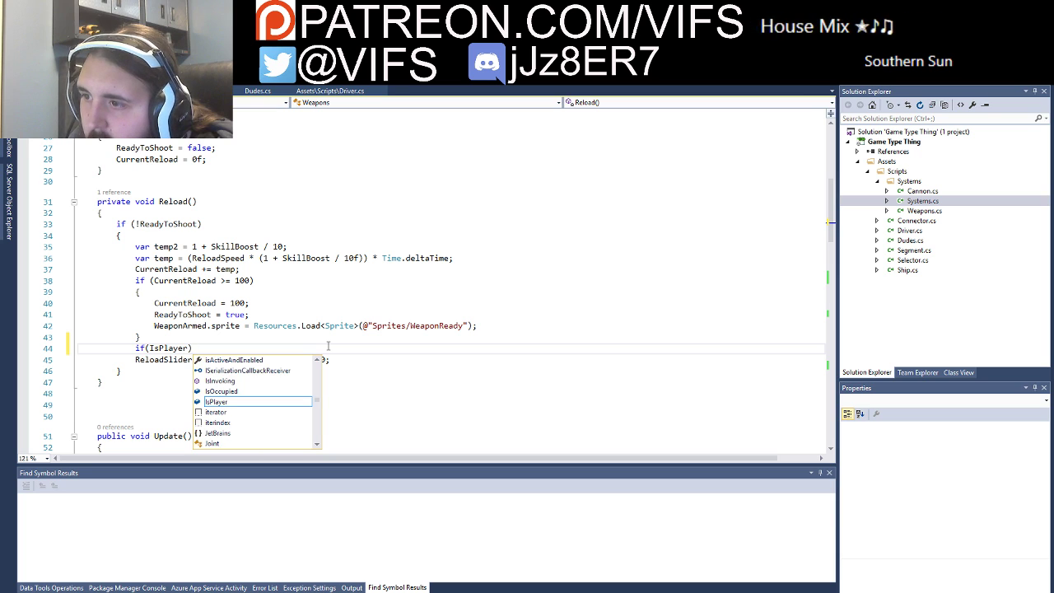
key("Escape")
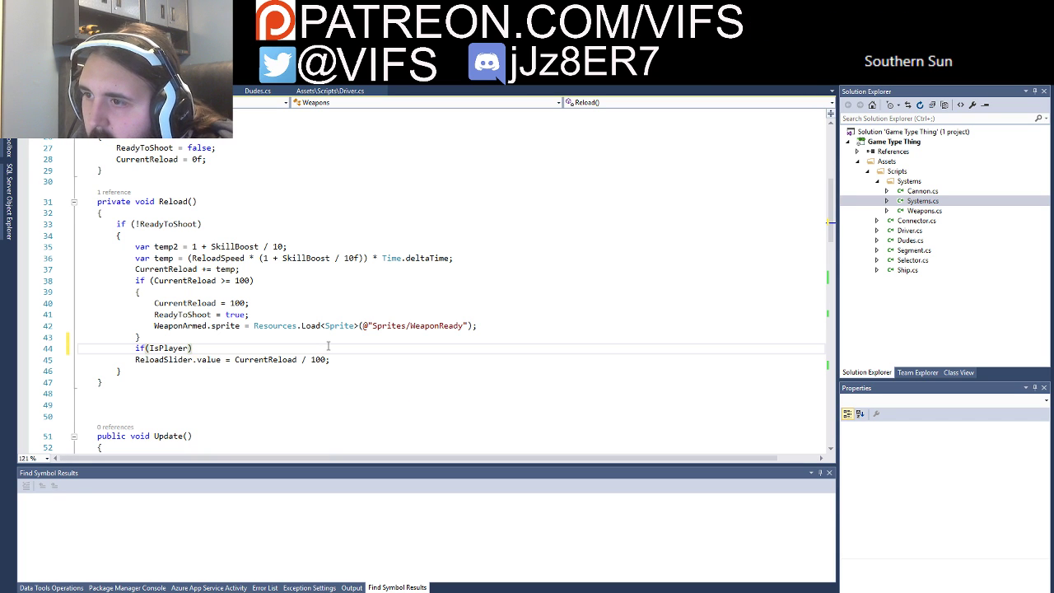
key("alt+Tab")
scroll(594, 465, "down", 1)
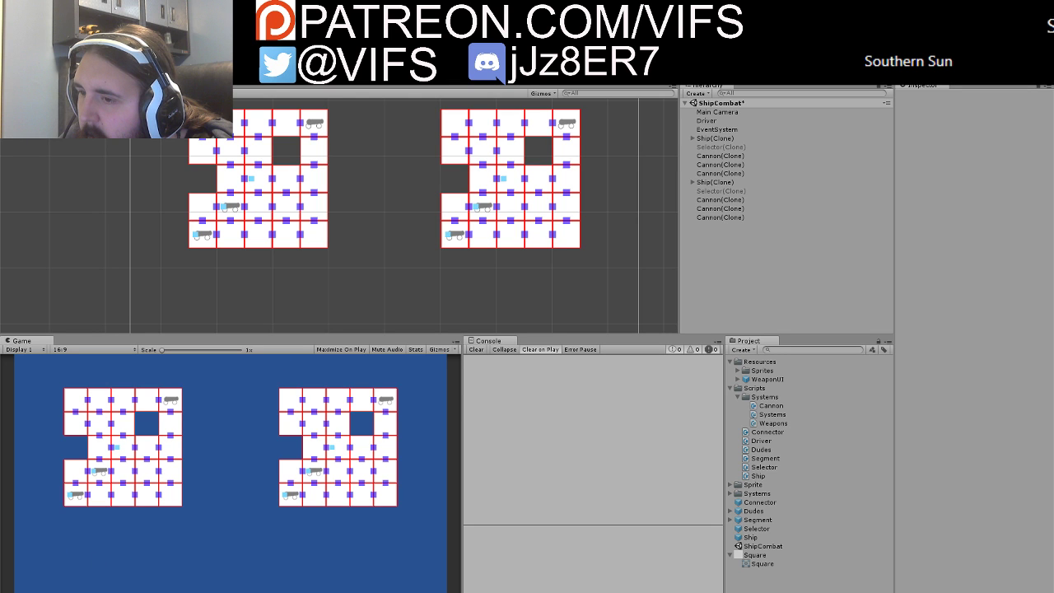
Step: Stop play mode and navigate back to the AddUI declaration in Systems.cs
key("ctrl+p")
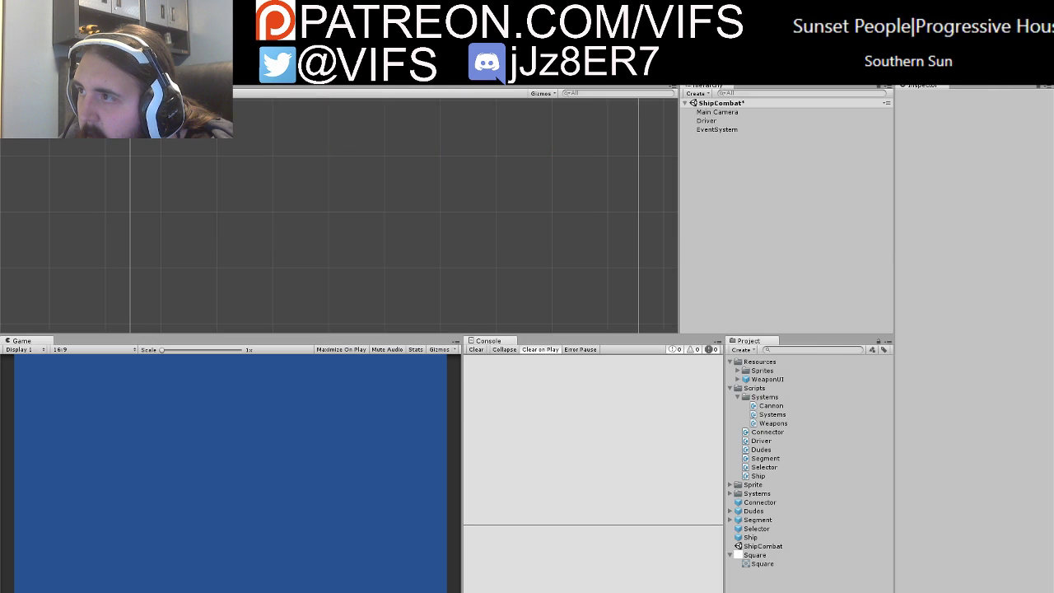
key("alt+Tab")
key("ctrl+minus")
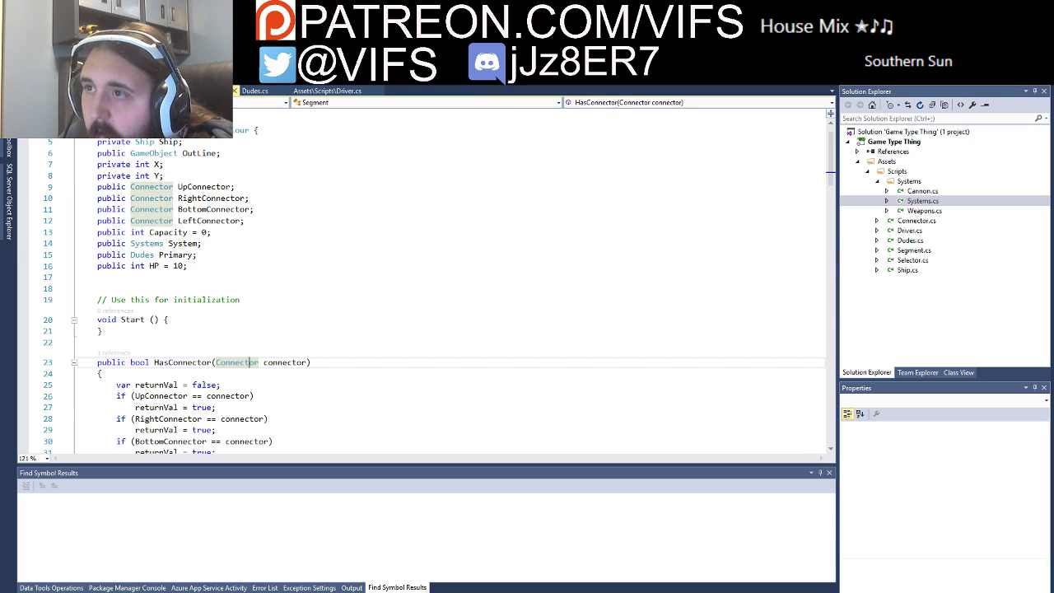
key("ctrl+shift+minus")
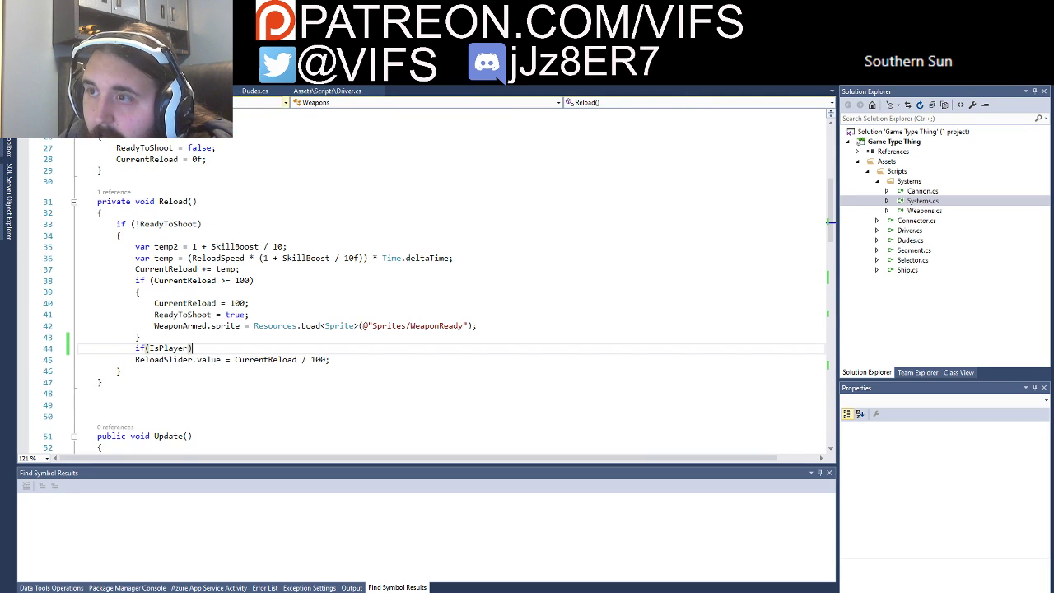
key("ctrl+minus")
key("ctrl+minus")
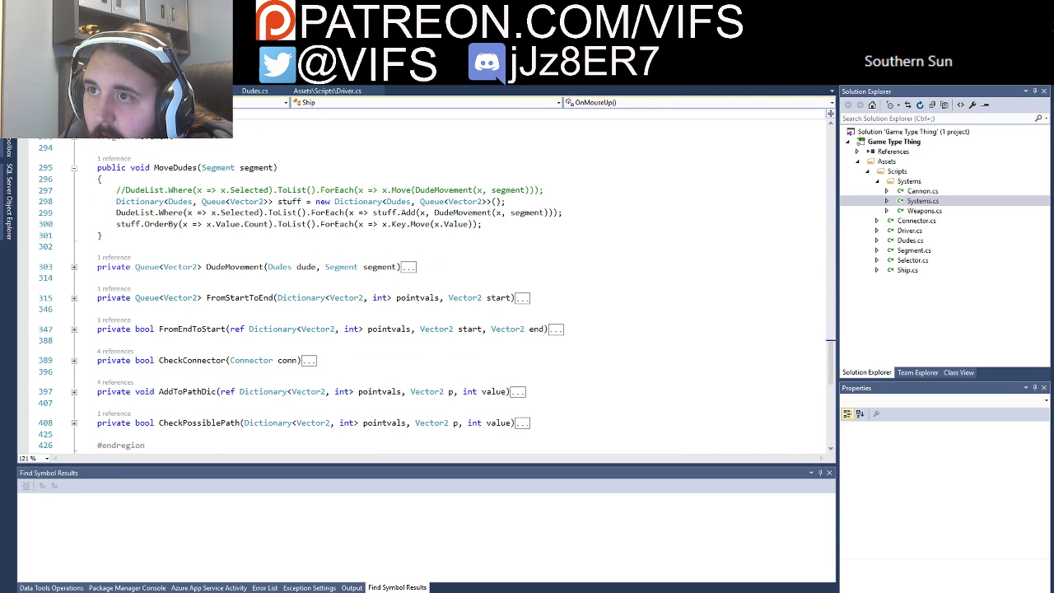
key("ctrl+minus")
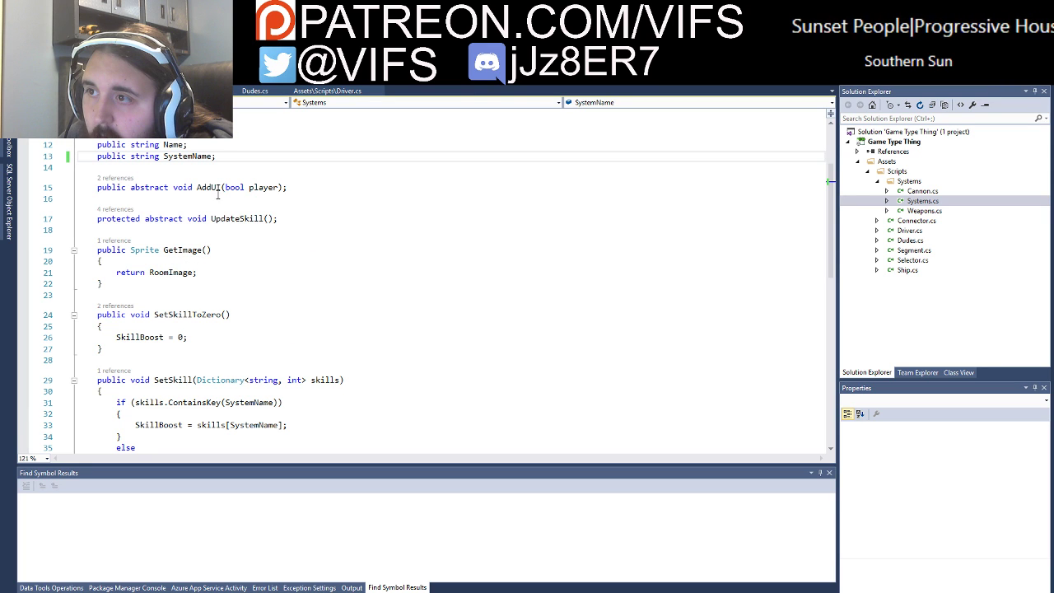
Step: Find all references to AddUI, visit its Segment.AddSystem call, then return to Weapons
right_click(212, 190)
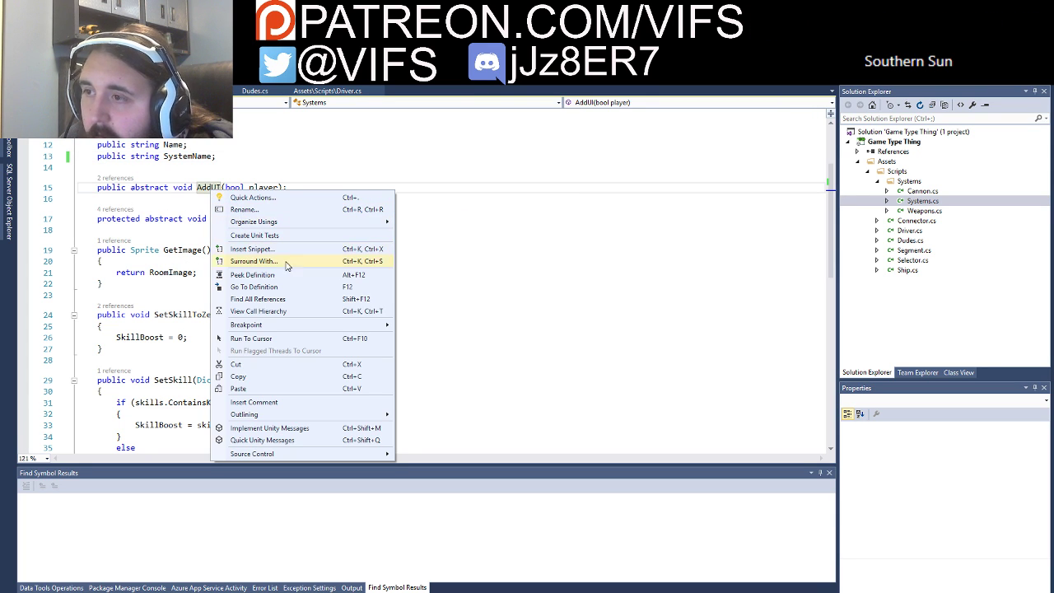
left_click(270, 299)
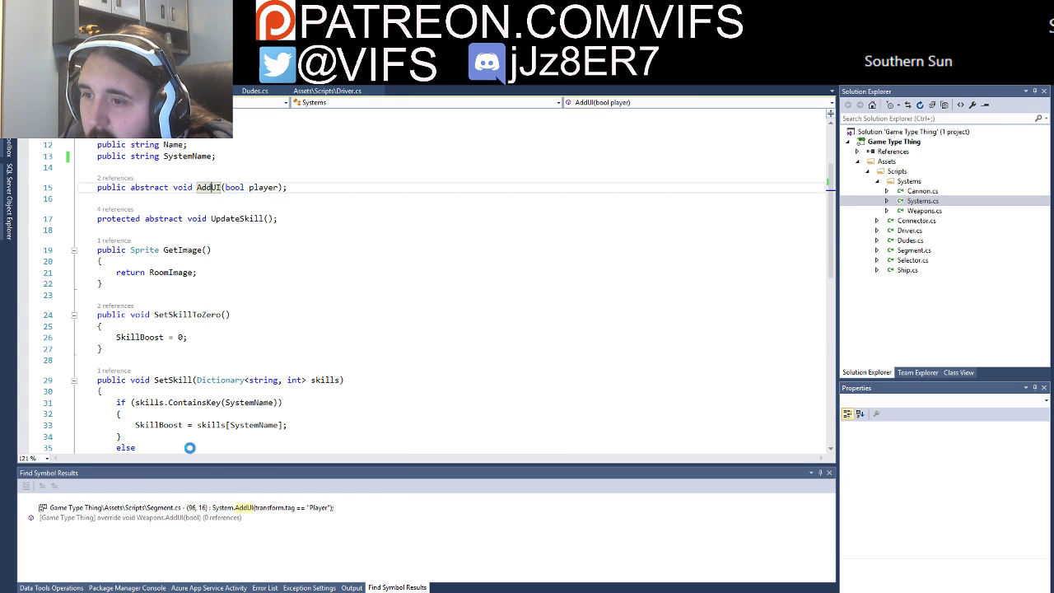
double_click(164, 507)
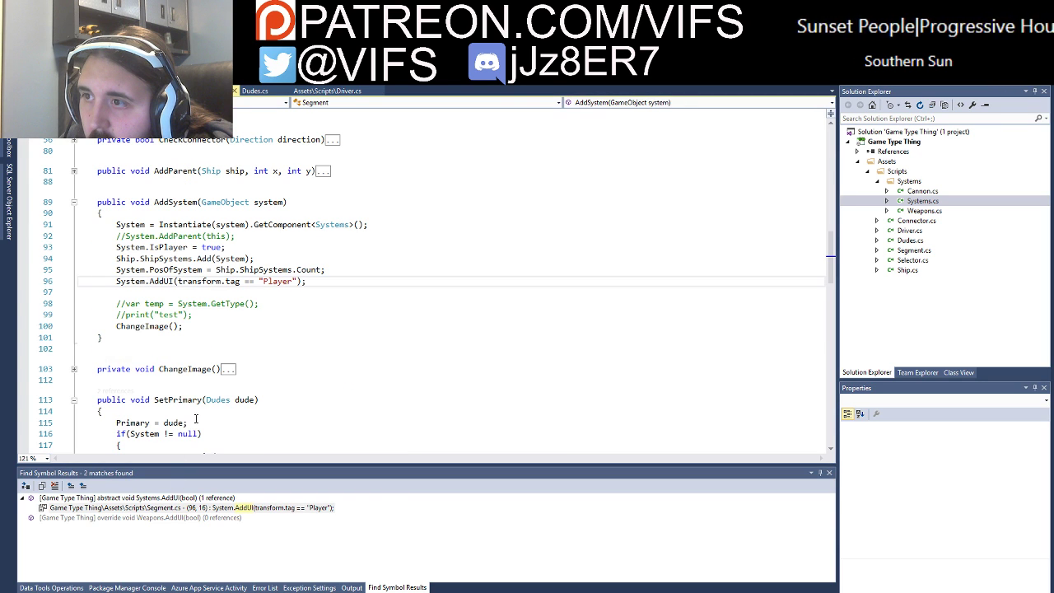
left_click(25, 287)
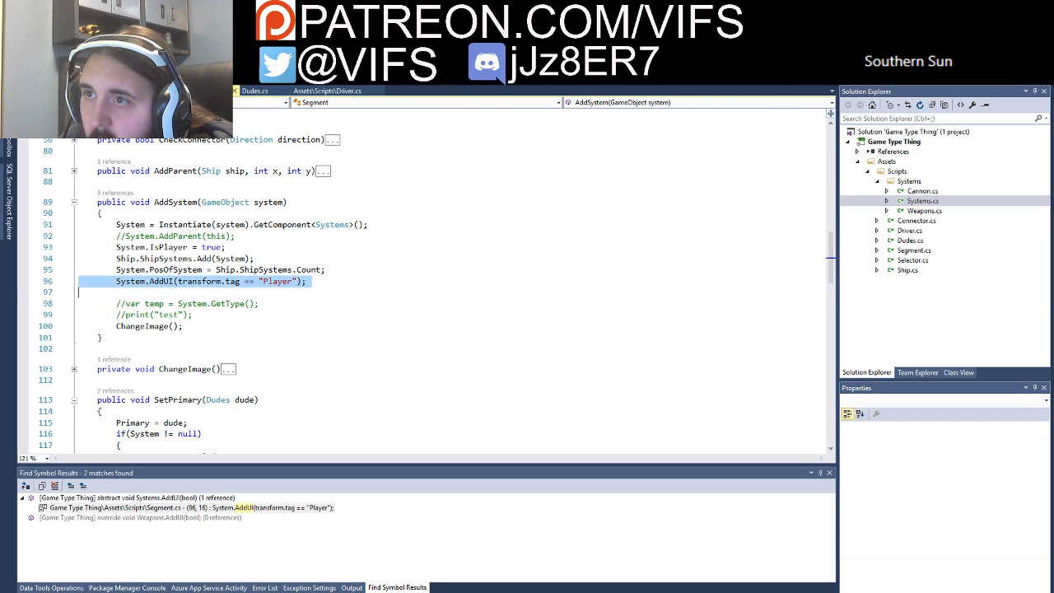
key("F12")
key("ctrl+Tab")
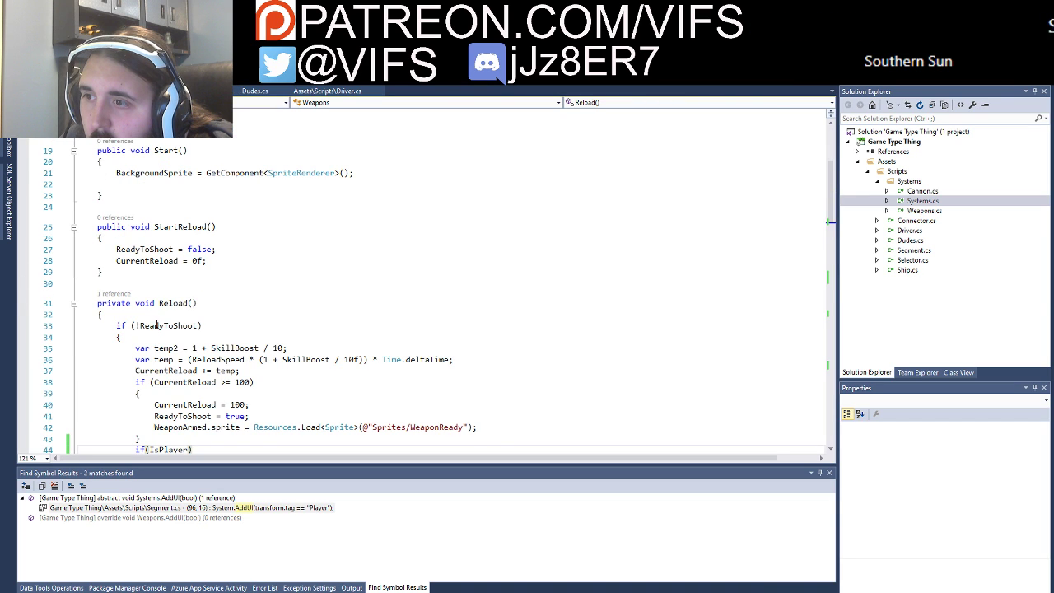
Step: Set a breakpoint on IsPlayer = player in Weapons.AddUI and start debugging with Unity
scroll(157, 325, "down", 8)
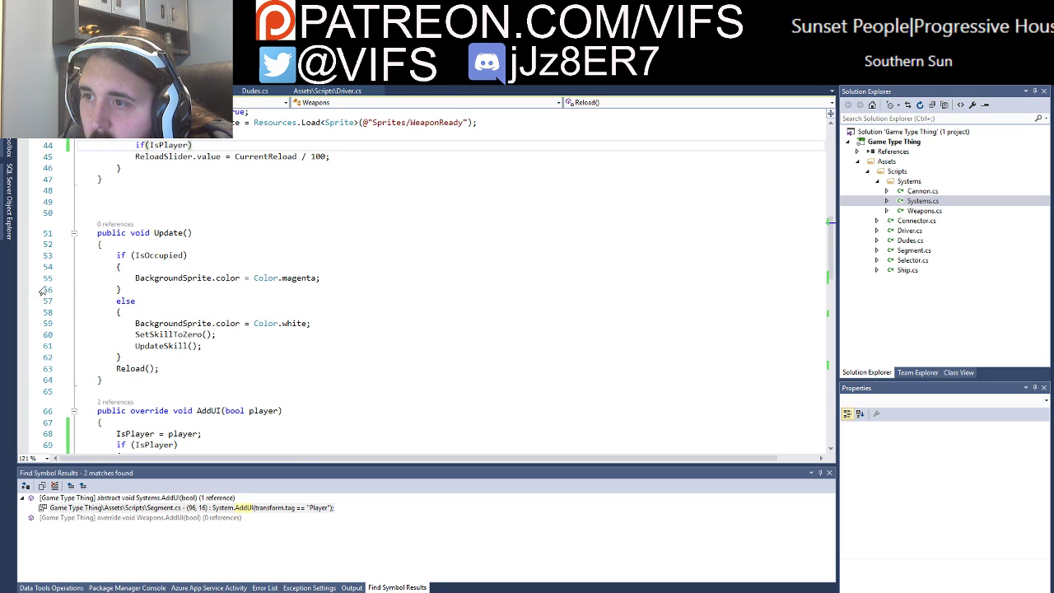
scroll(58, 295, "down", 5)
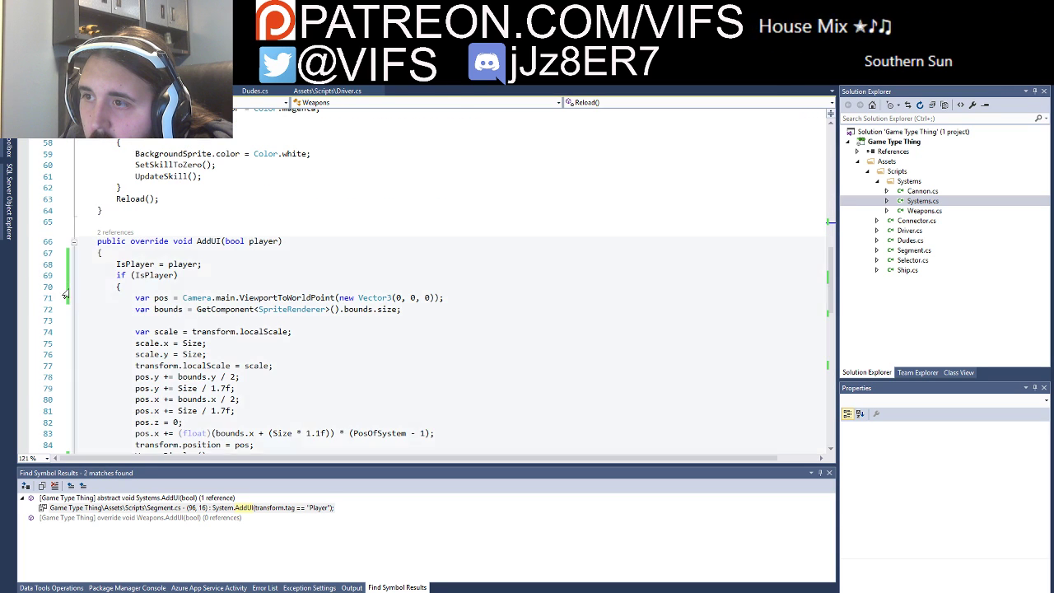
left_click(24, 265)
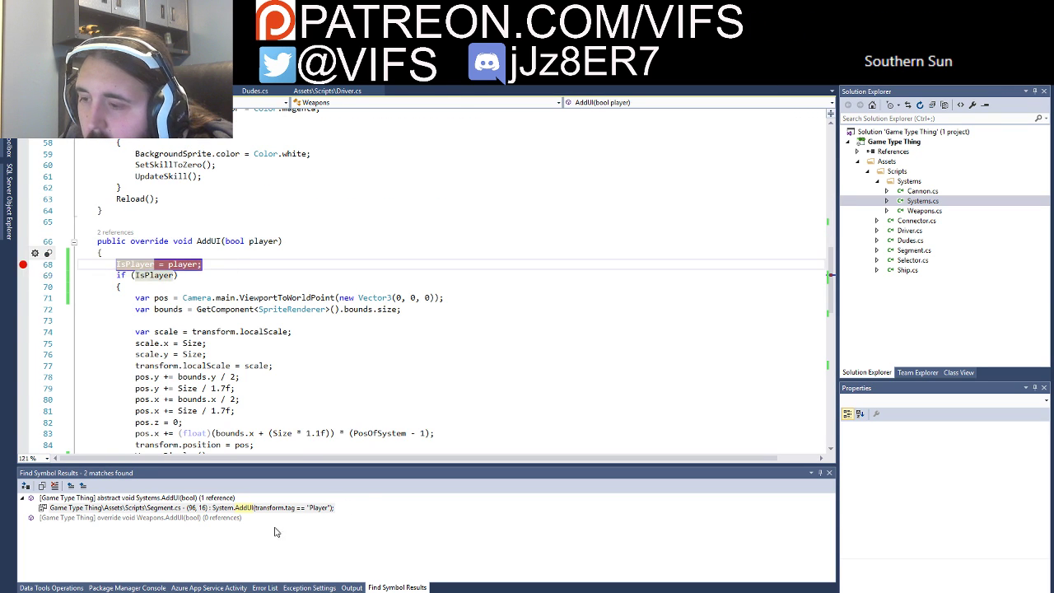
key("alt+Tab")
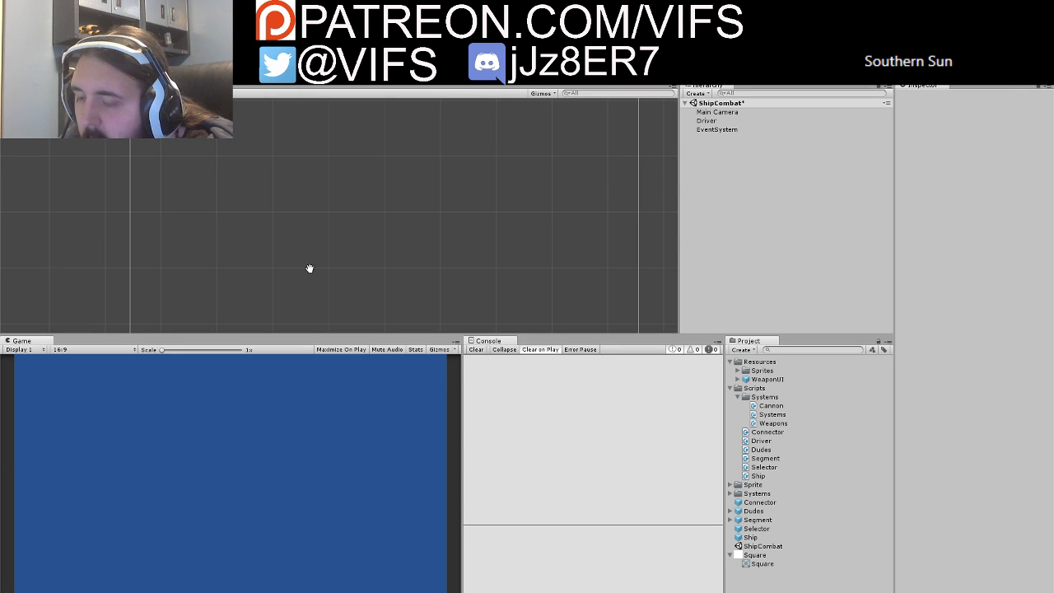
key("alt+Tab")
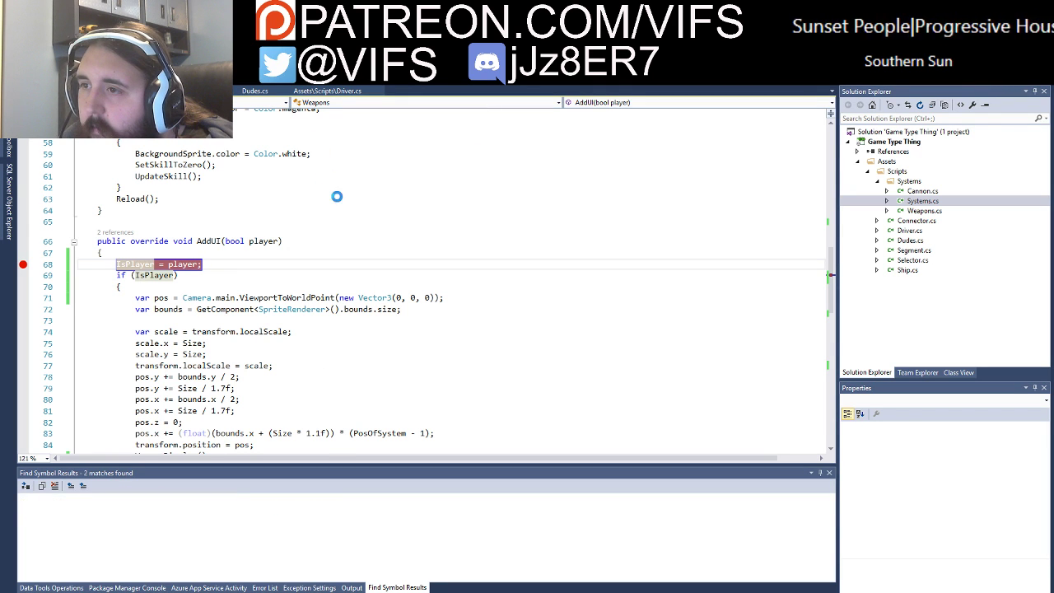
key("F5")
Step: Run the game to see player arrive false, stop debugging, and open Segment.cs AddSystem
key("alt+Tab")
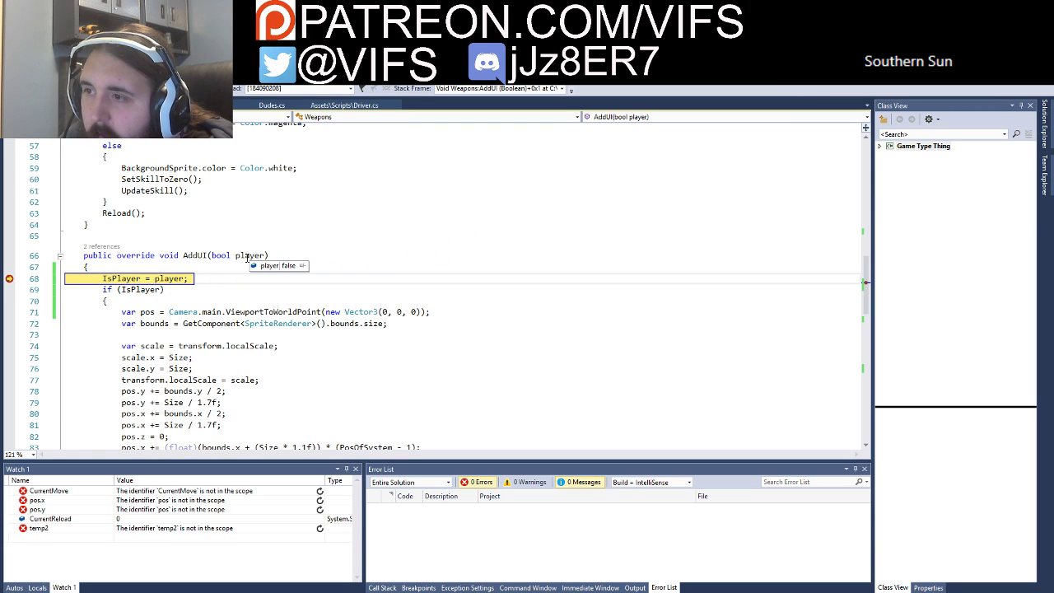
key("shift+F5")
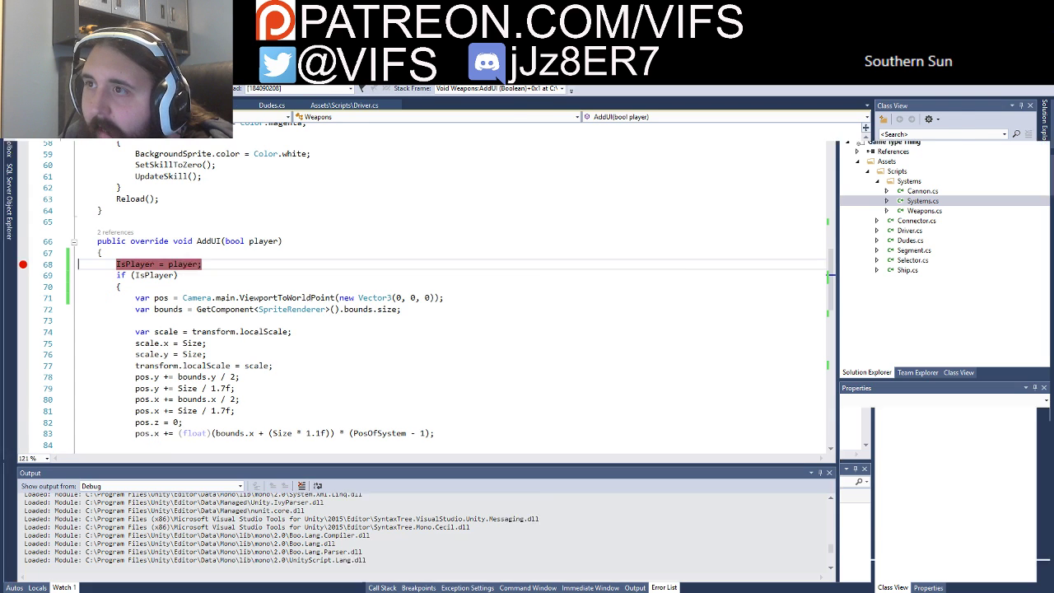
key("alt+Tab")
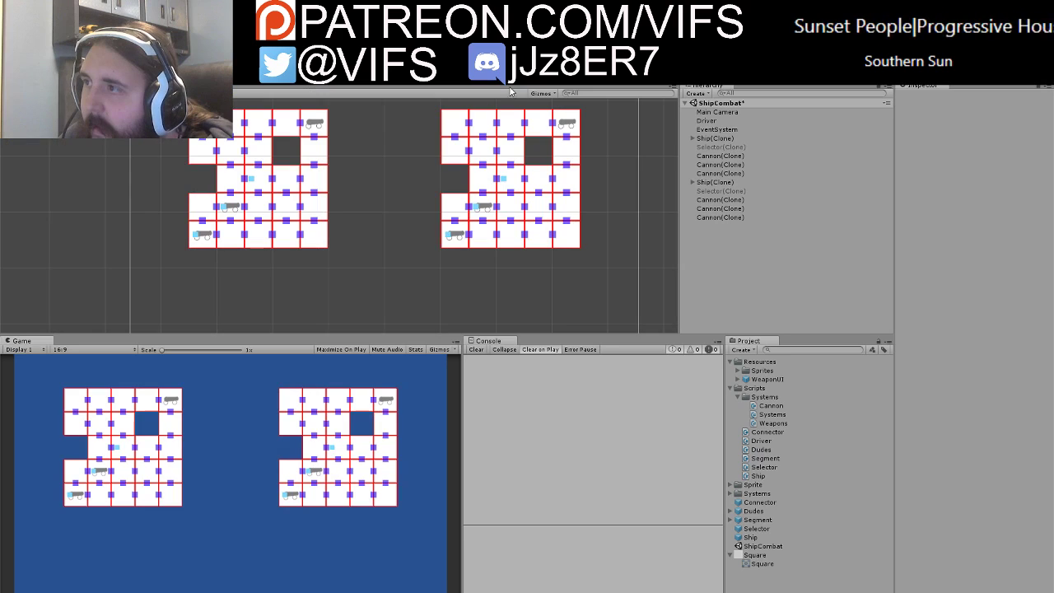
key("alt+Tab")
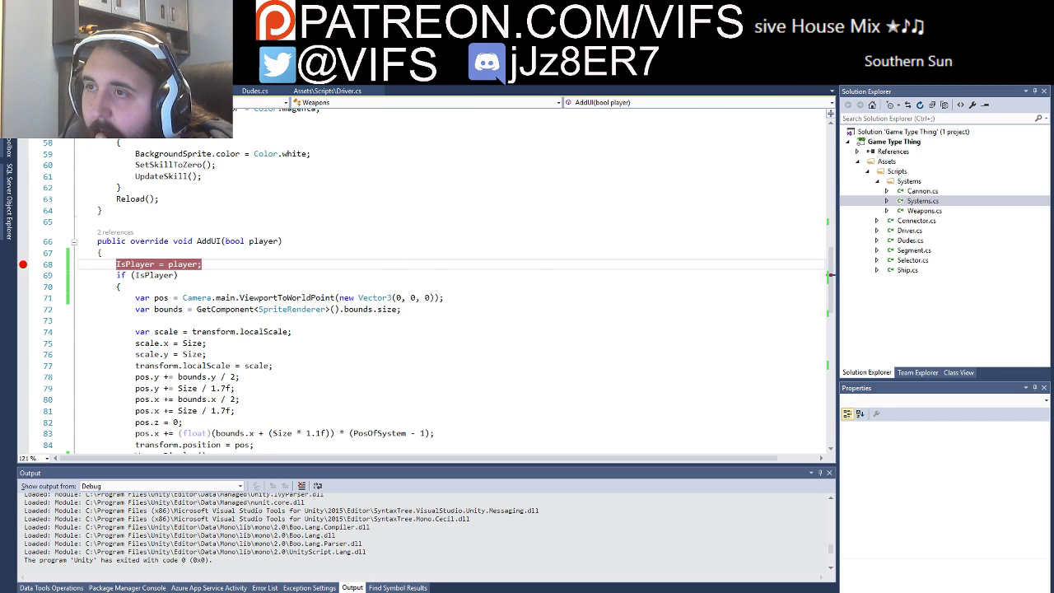
left_click(236, 90)
left_click(327, 91)
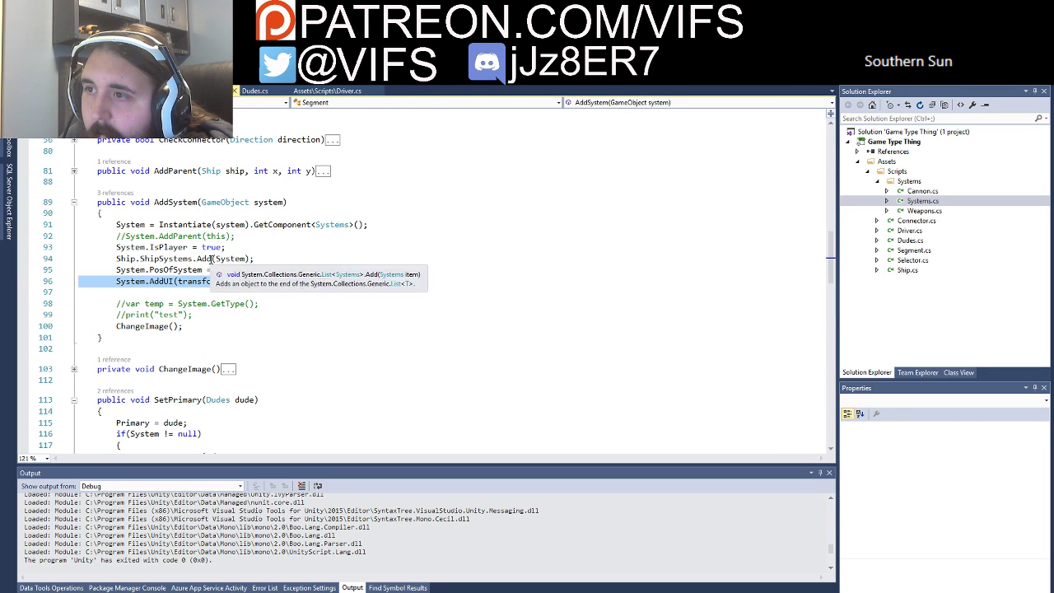
scroll(327, 314, "up", 1)
scroll(328, 314, "up", 1)
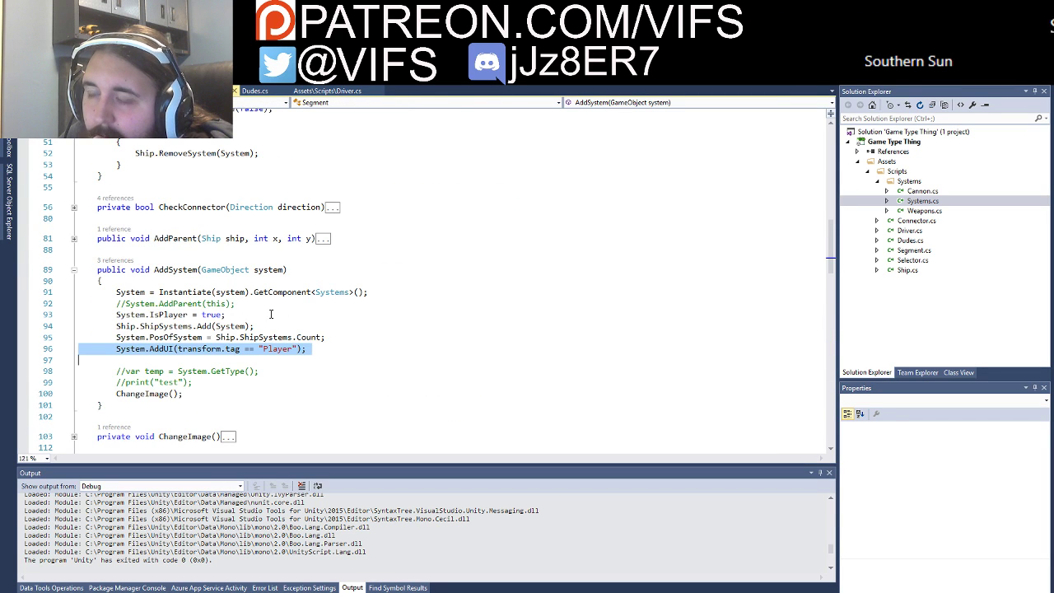
scroll(270, 314, "up", 2)
scroll(270, 313, "up", 3)
scroll(270, 314, "up", 5)
scroll(270, 314, "up", 2)
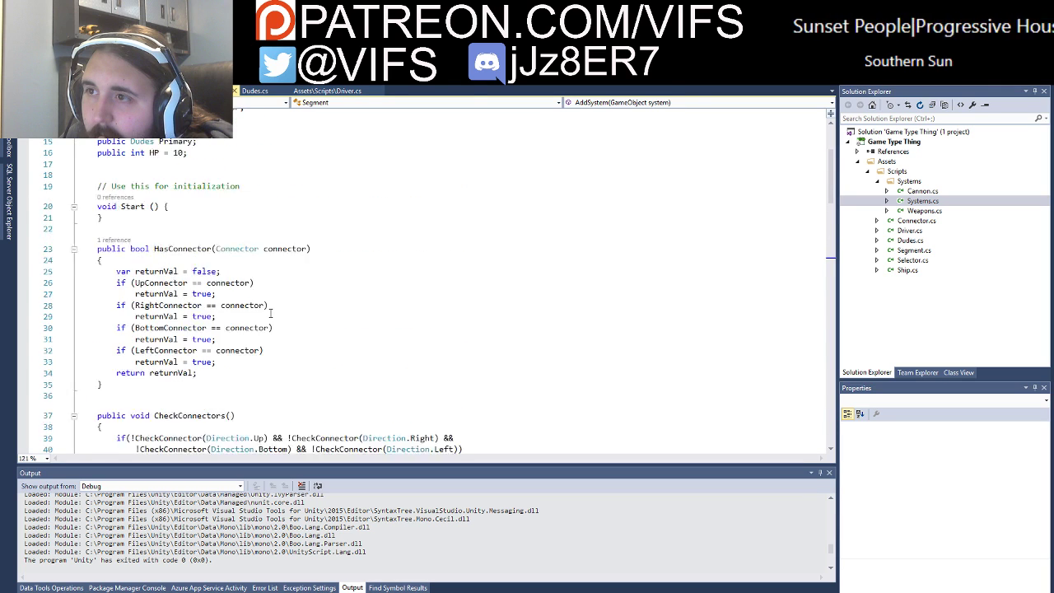
scroll(270, 314, "up", 2)
left_click(73, 316)
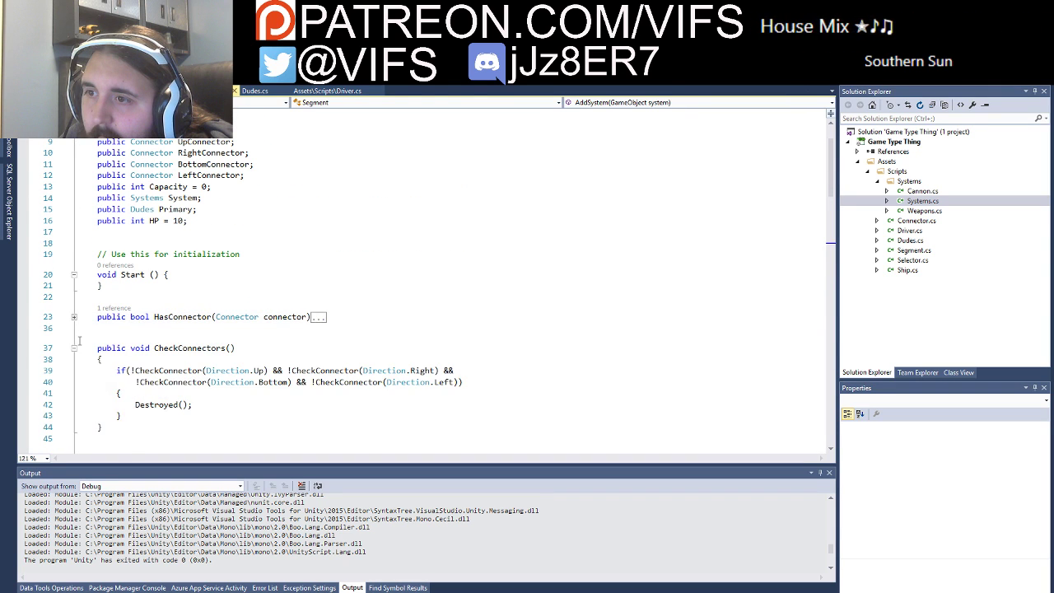
left_click(79, 347)
left_click(73, 347)
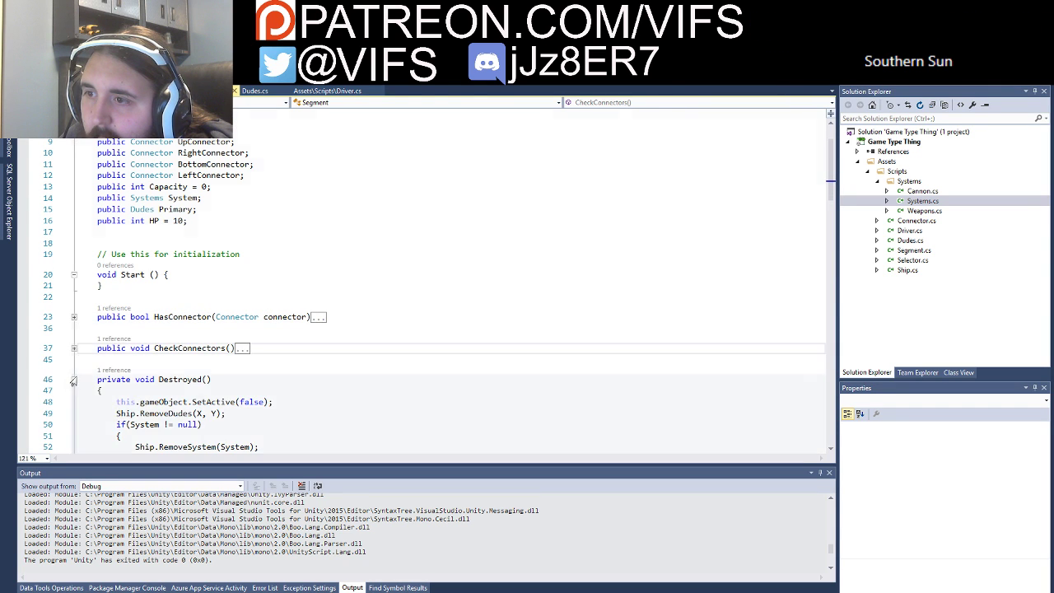
scroll(73, 347, "down", 4)
left_click(251, 92)
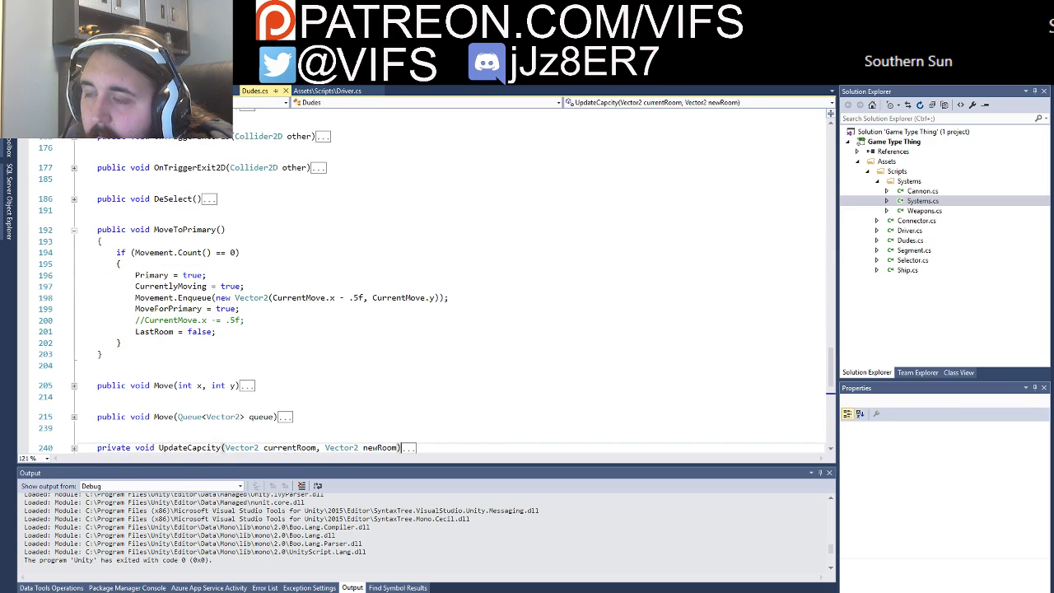
left_click(218, 91)
scroll(270, 276, "up", 15)
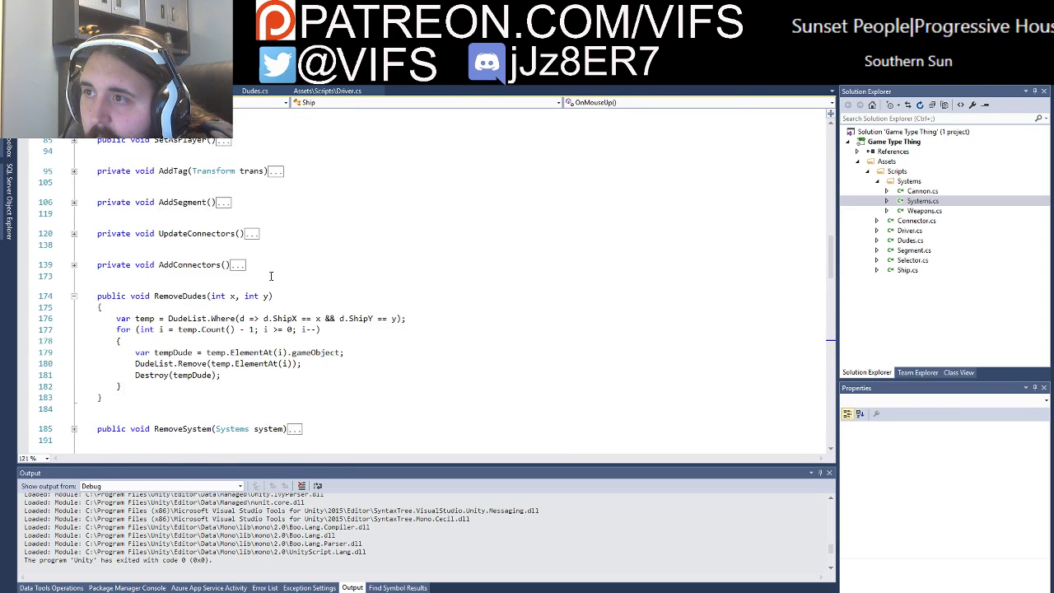
scroll(270, 276, "up", 8)
scroll(280, 278, "up", 4)
scroll(297, 281, "up", 7)
scroll(328, 287, "down", 5)
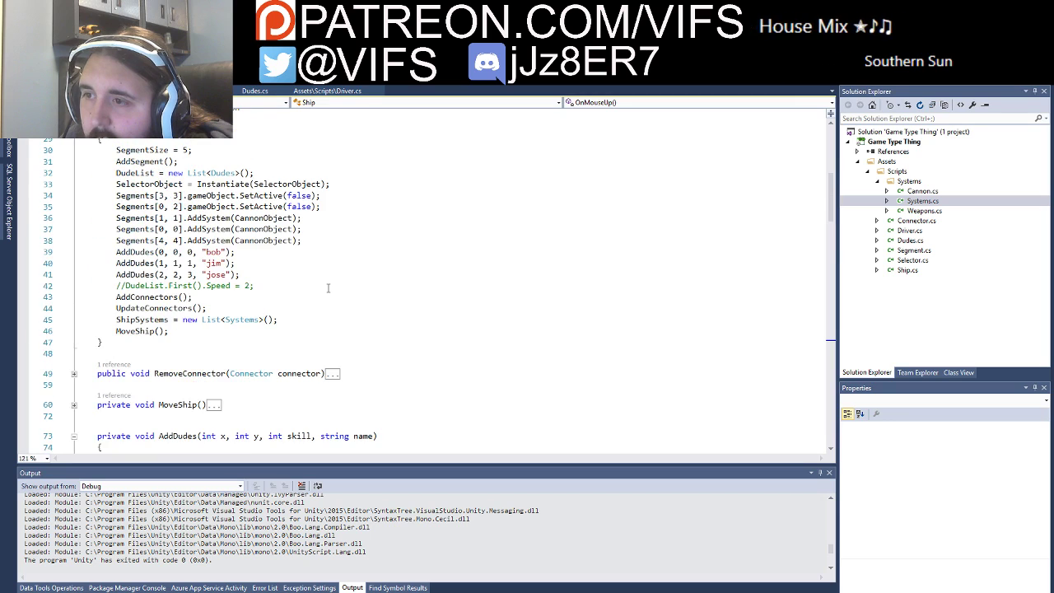
left_click(325, 92)
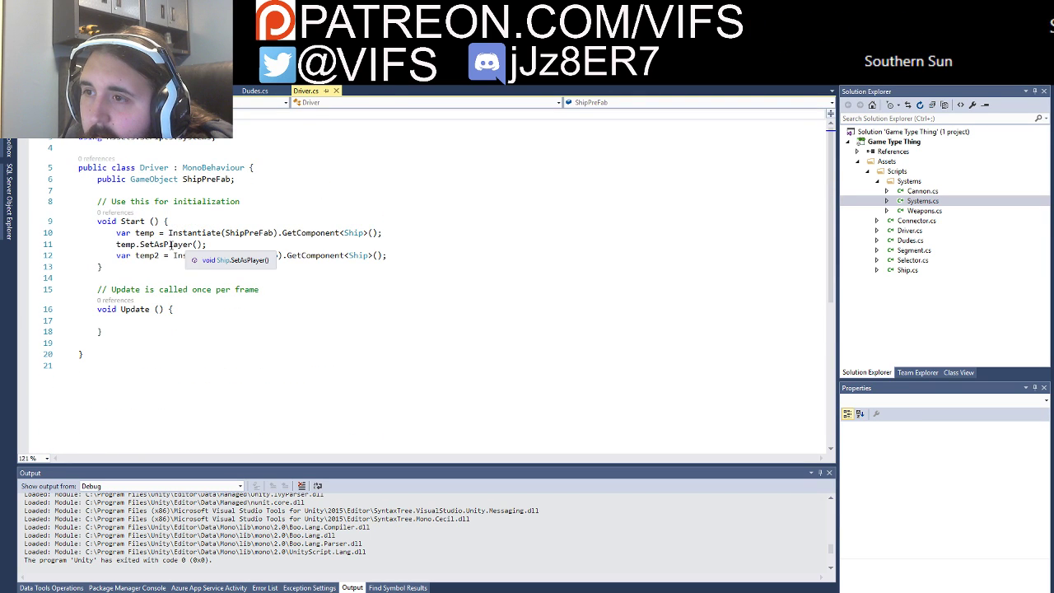
left_click_drag(117, 244, 216, 244)
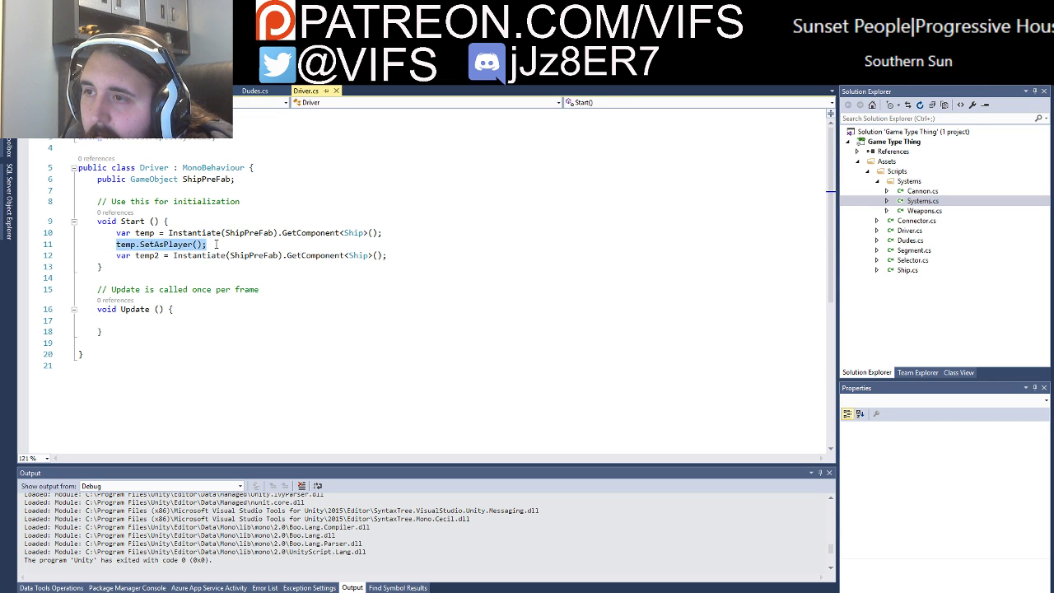
left_click(228, 245)
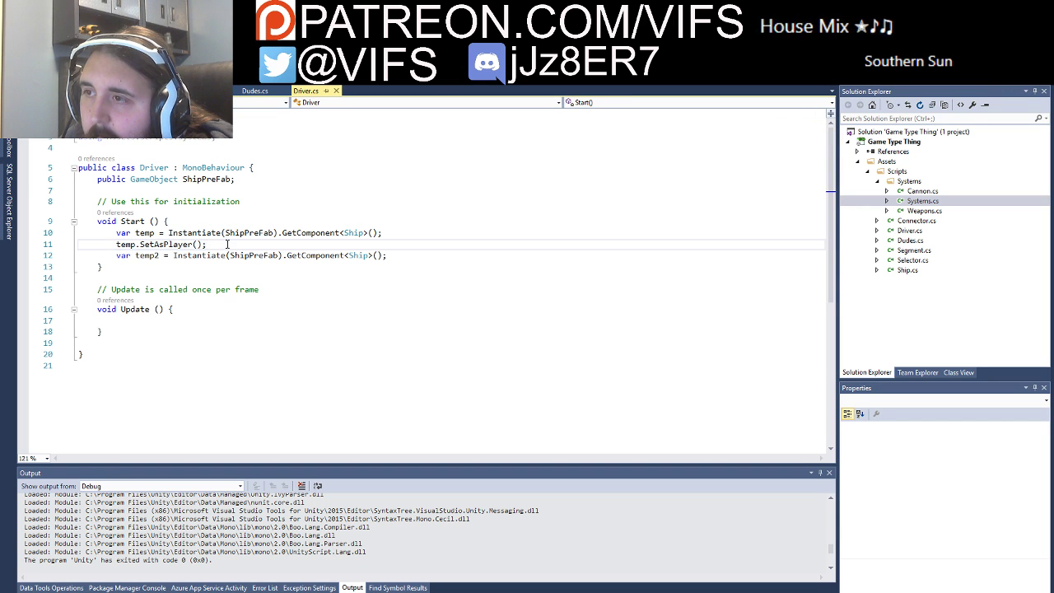
key("ctrl+Tab")
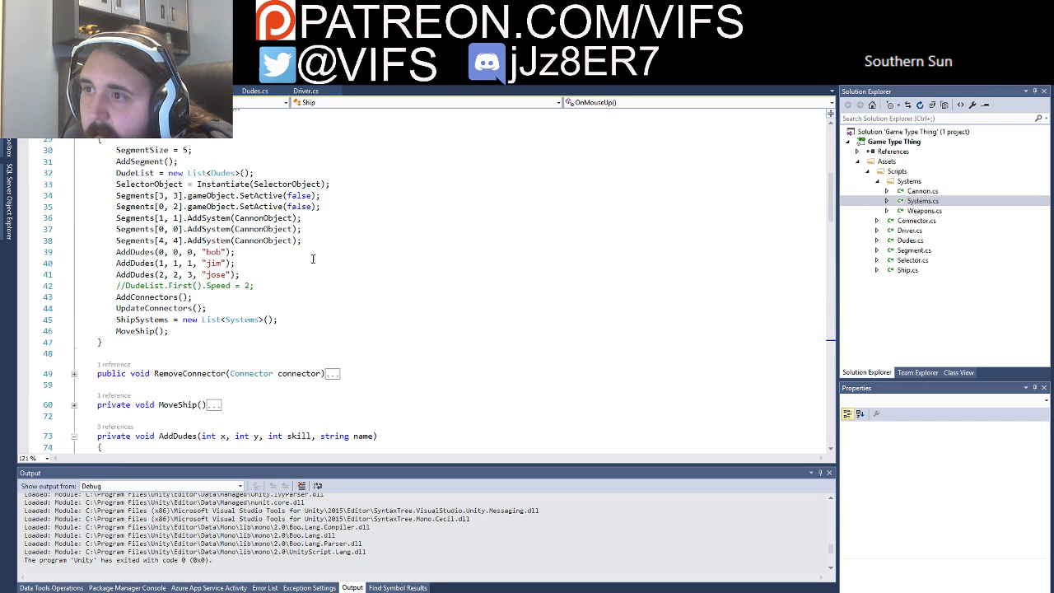
scroll(276, 212, "up", 2)
scroll(277, 218, "up", 1)
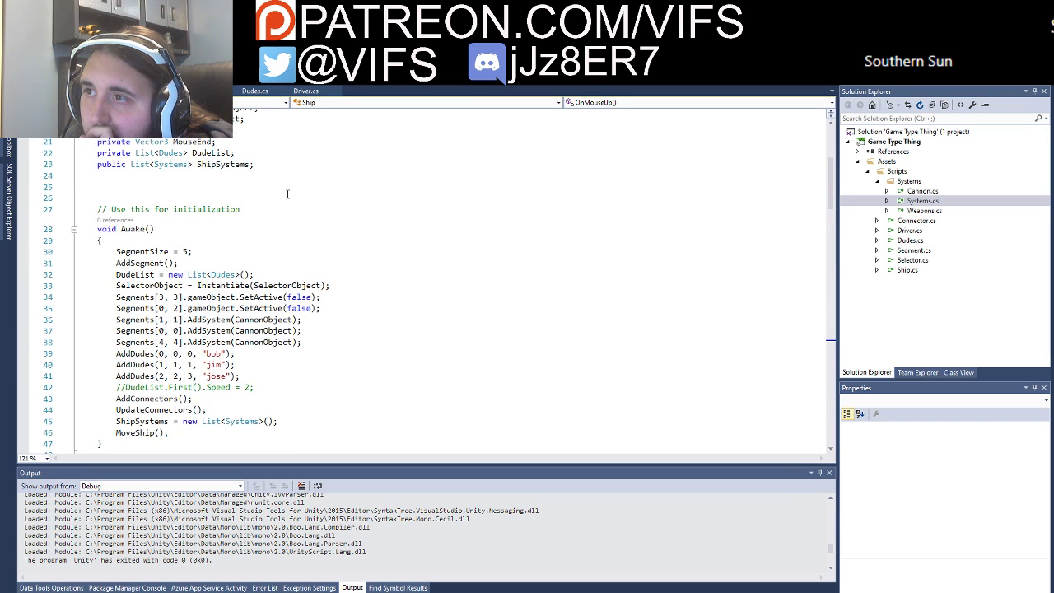
scroll(280, 216, "down", 3)
scroll(294, 184, "up", 1)
left_click(303, 90)
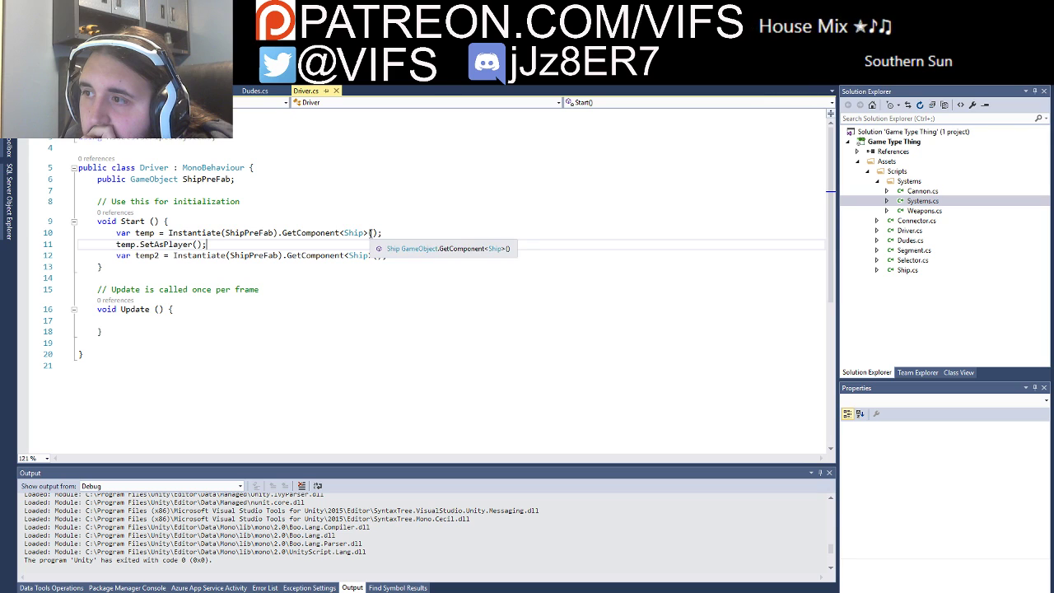
left_click(210, 91)
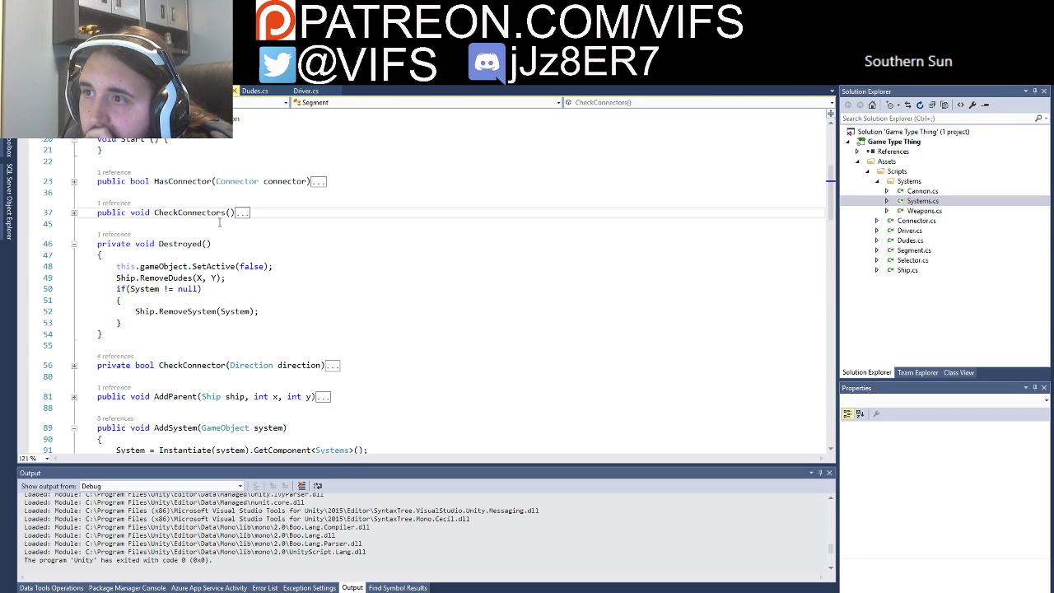
scroll(192, 206, "up", 2)
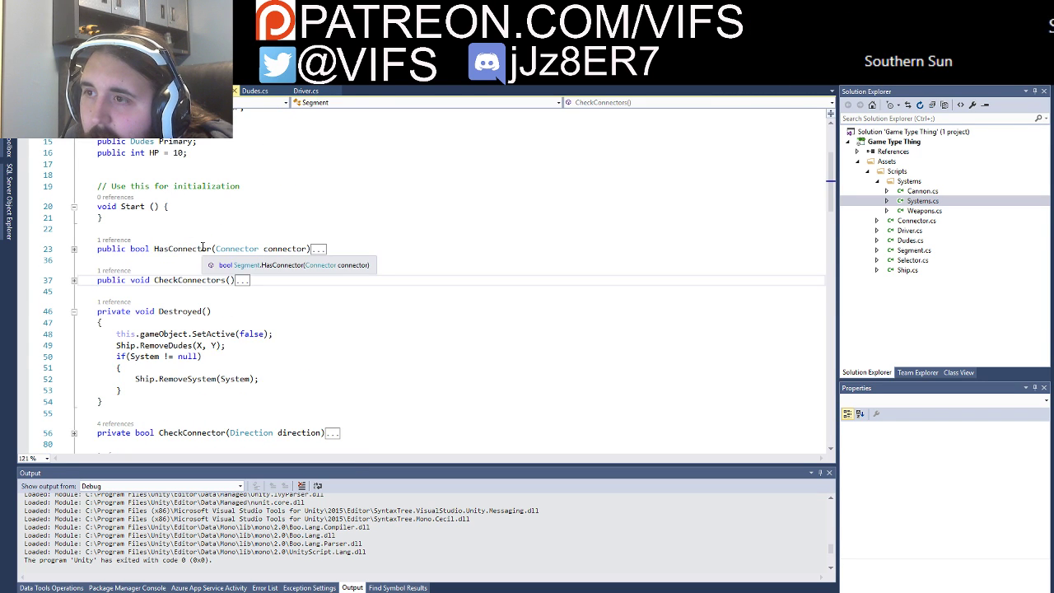
left_click(305, 91)
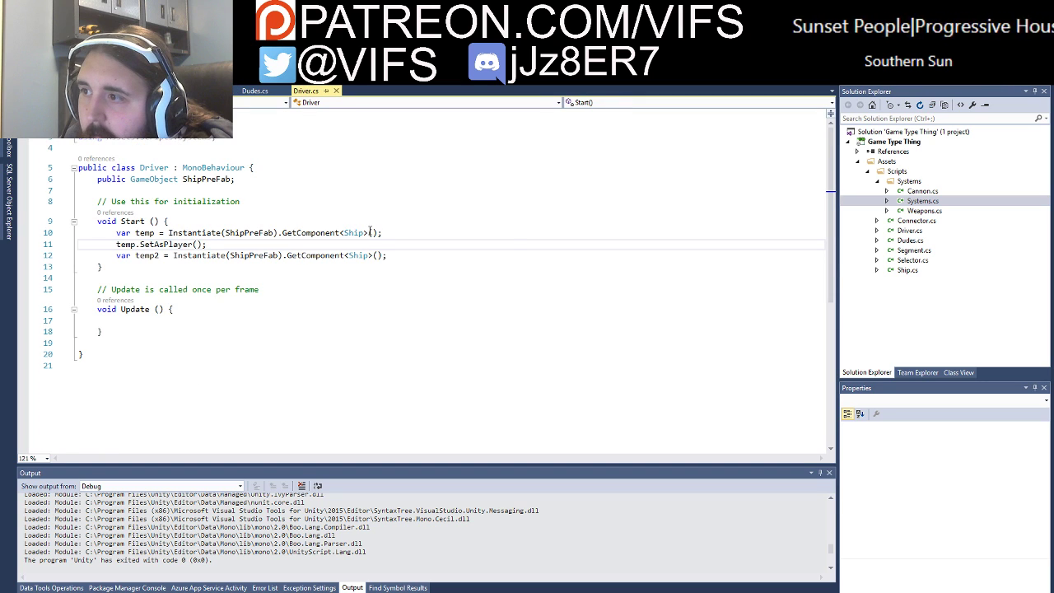
Step: Pass true into GetComponent<Ship>() on Driver.cs line 10 and read the overload error
key("Up")
key("End")
key("Left")
key("Left")
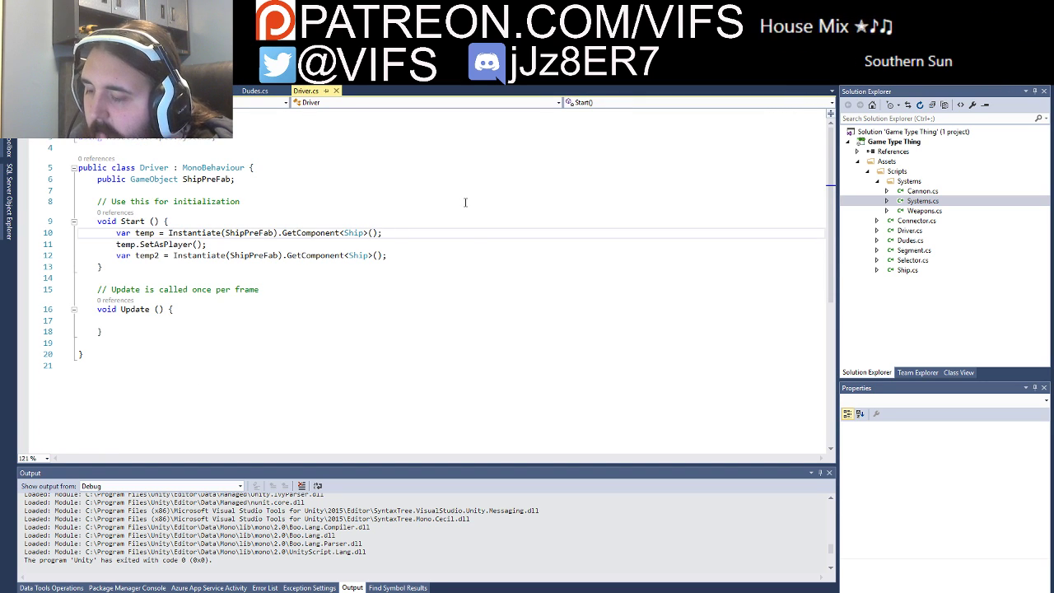
type("true")
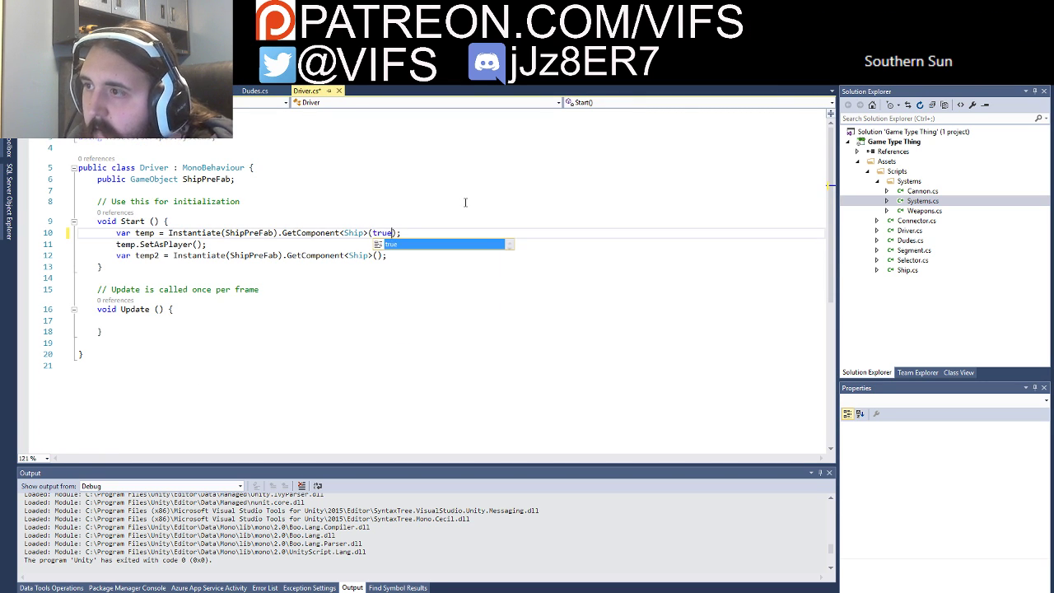
key("Escape")
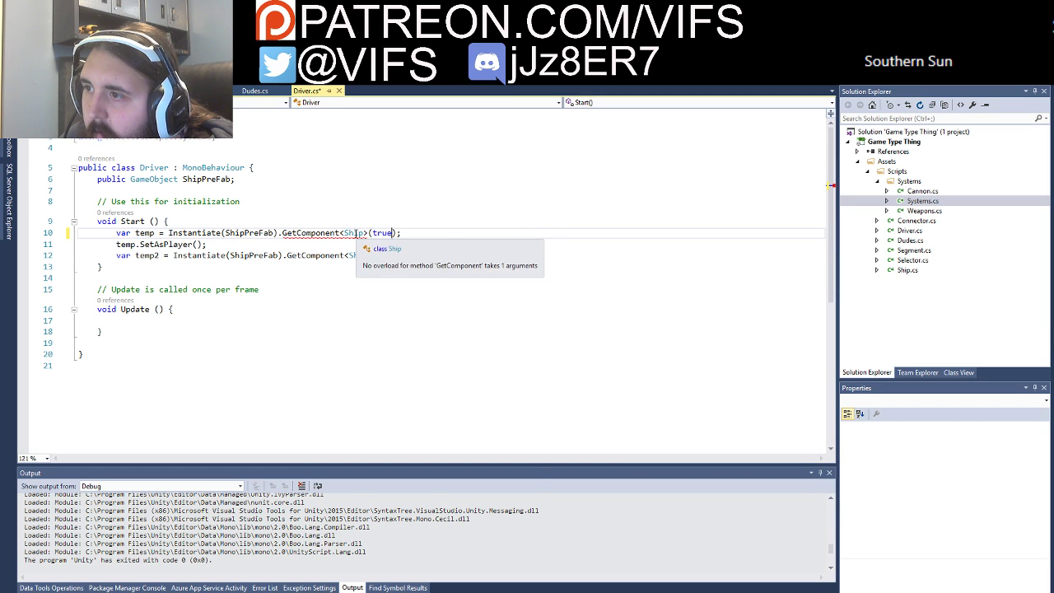
right_click(355, 236)
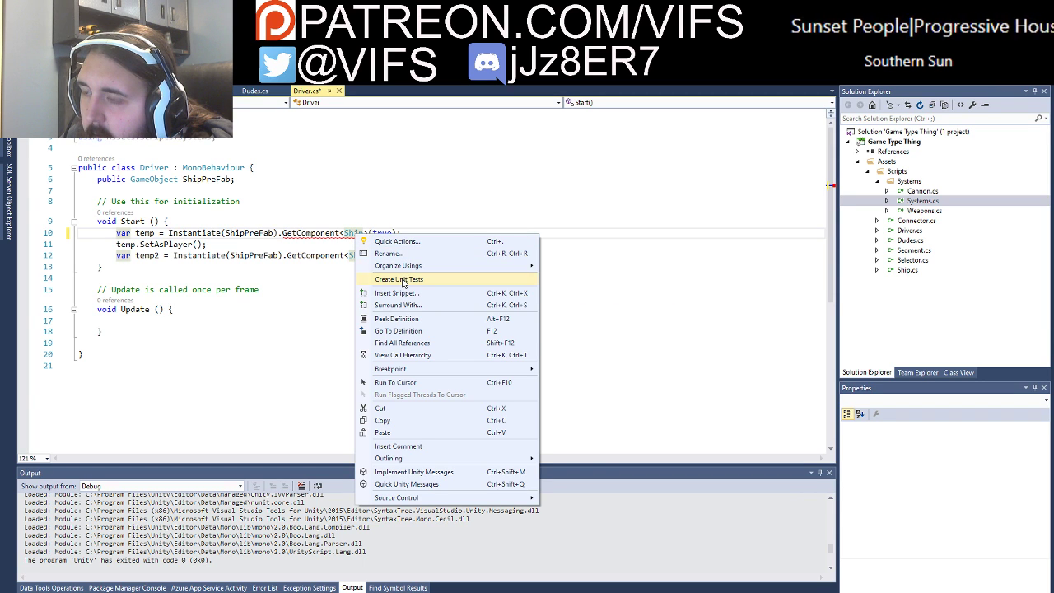
left_click(342, 267)
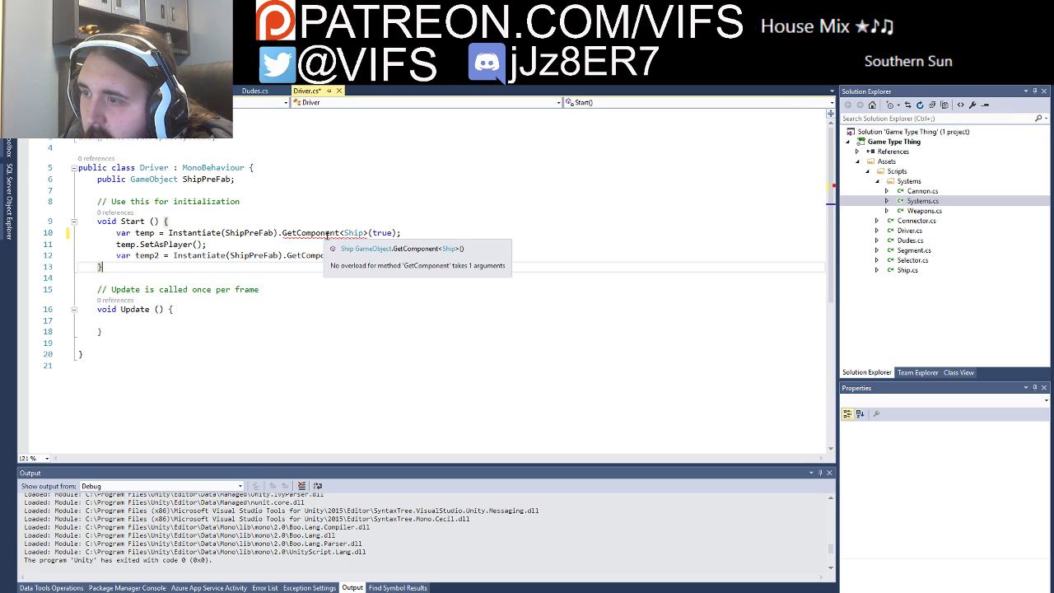
left_click(327, 233)
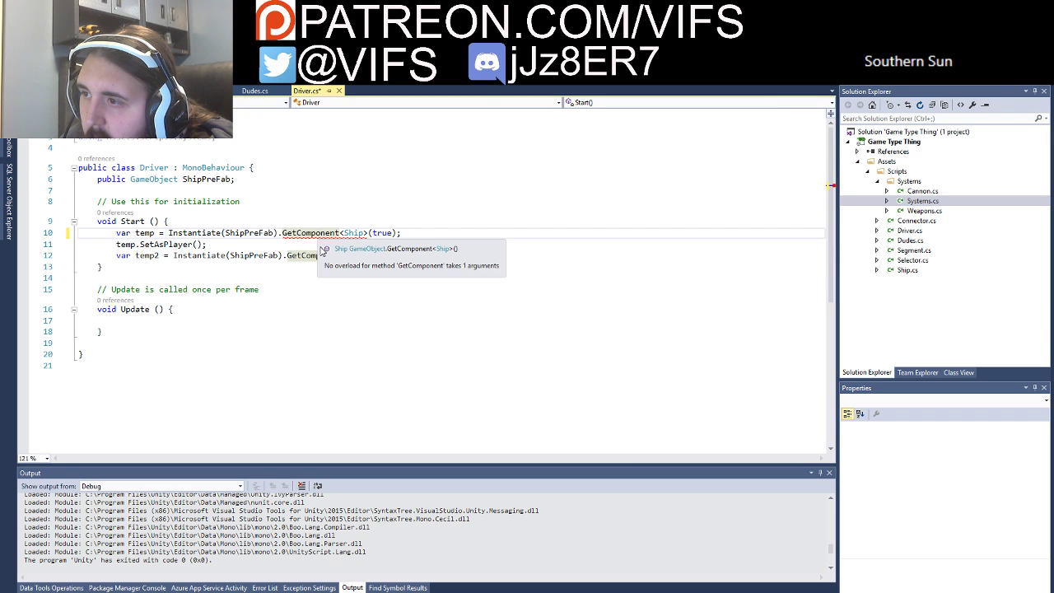
mouse_move(304, 233)
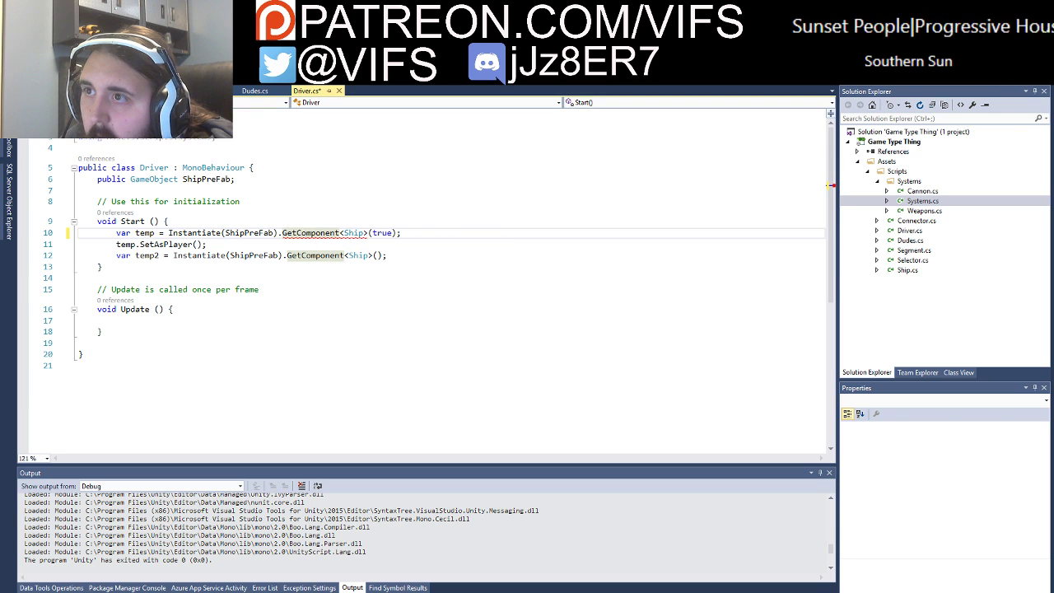
Step: Check the Ship class definition, then return to Driver.cs and dismiss the error tooltip
key("F12")
scroll(142, 221, "up", 5)
right_click(142, 221)
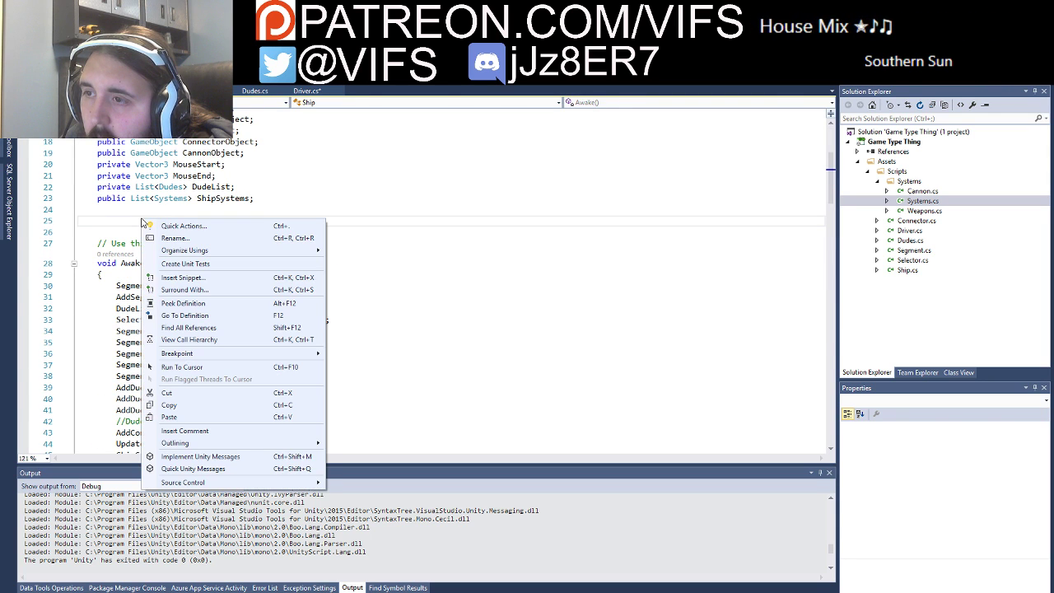
left_click(277, 199)
left_click(303, 92)
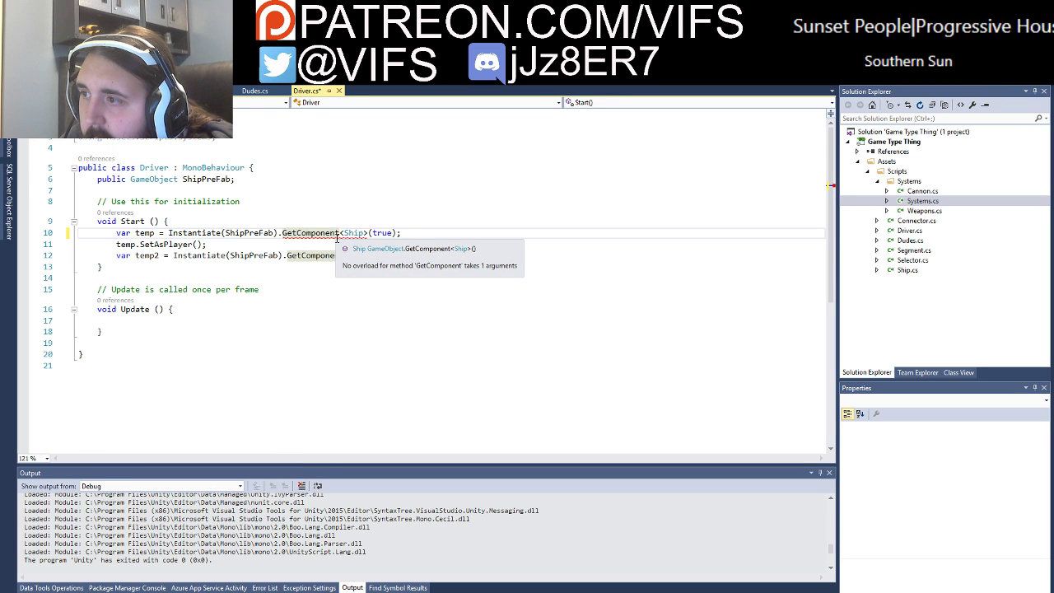
mouse_move(303, 236)
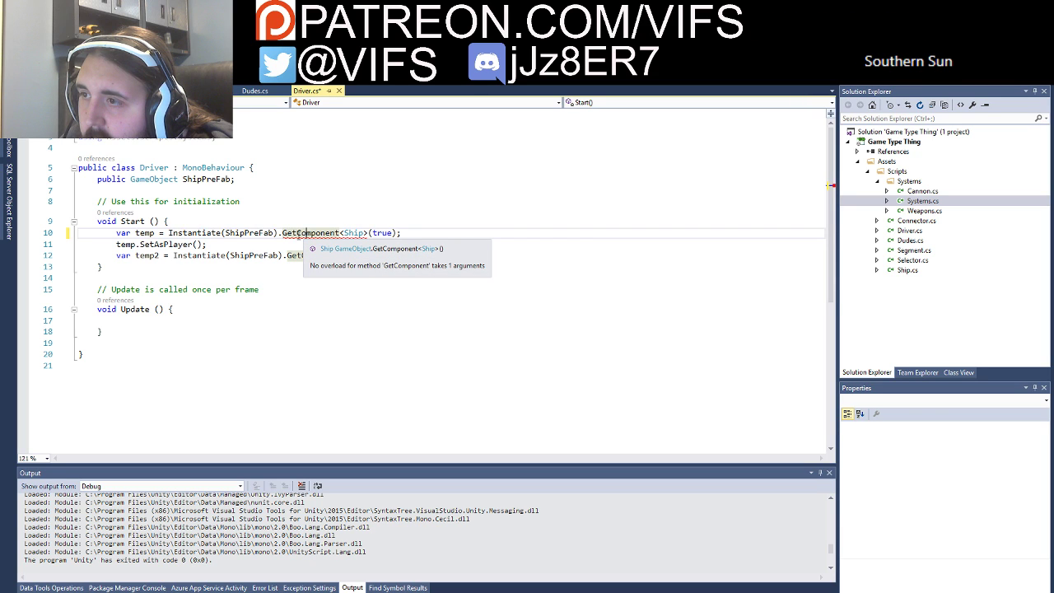
left_click(307, 233)
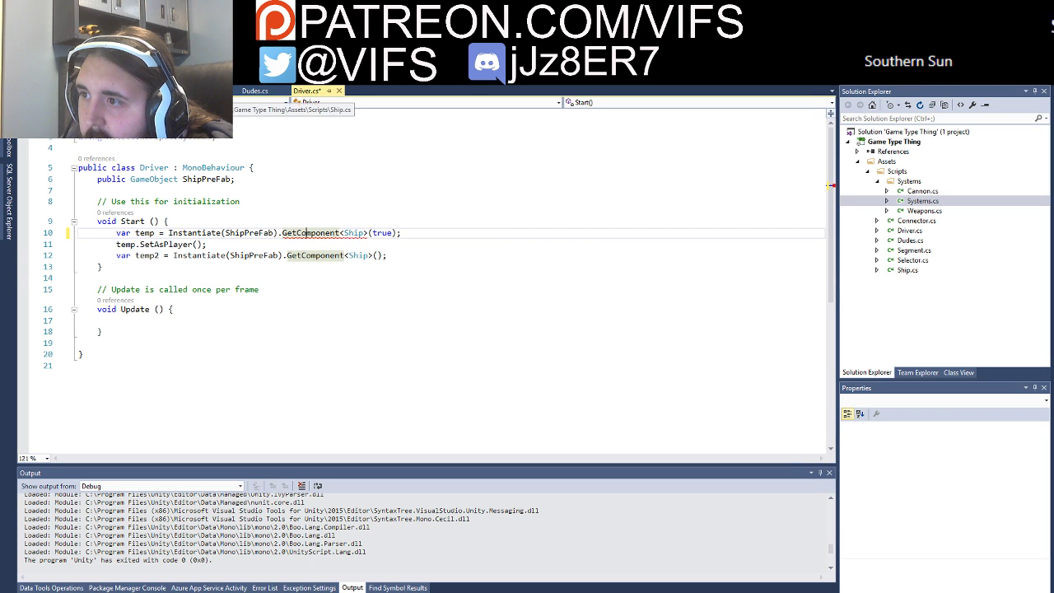
Step: Type and erase a stray GetCom entry on Ship.cs line 25
left_click(214, 91)
left_click(172, 221)
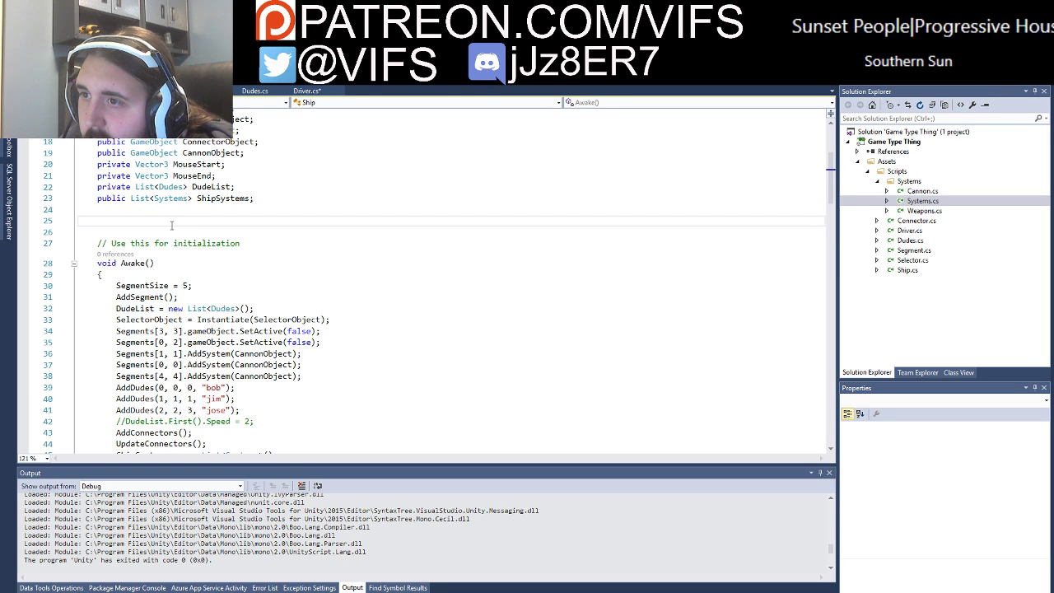
type("Get")
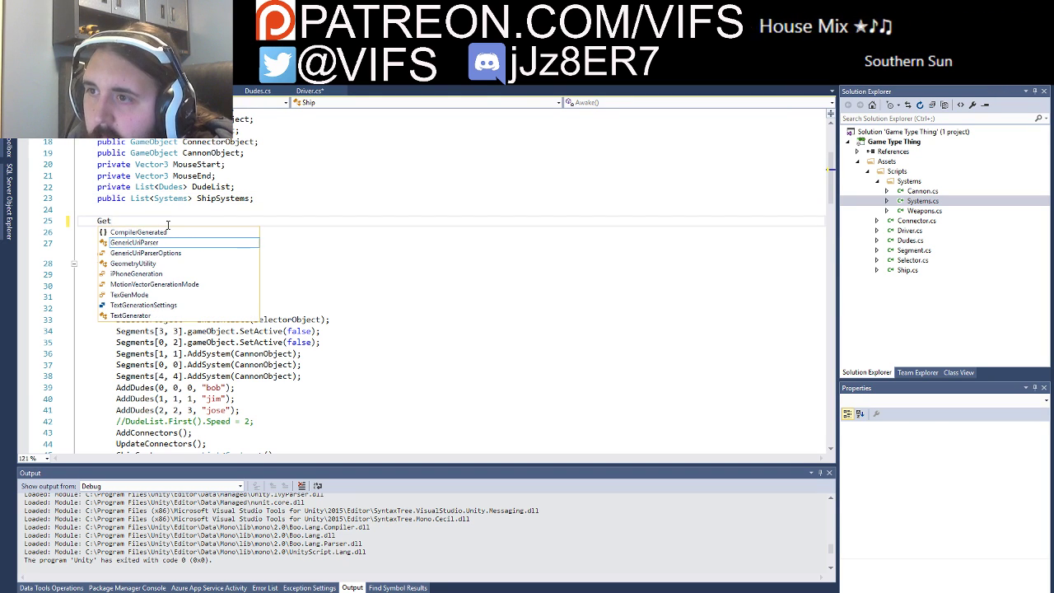
key("BackSpace")
key("BackSpace")
key("BackSpace")
type("i")
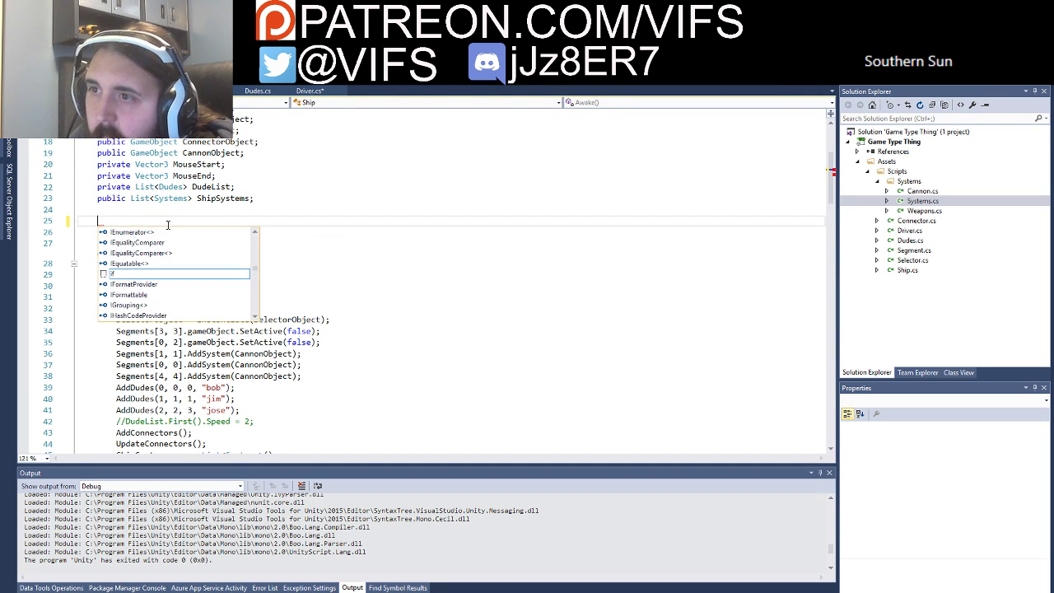
key("BackSpace")
left_click(249, 205)
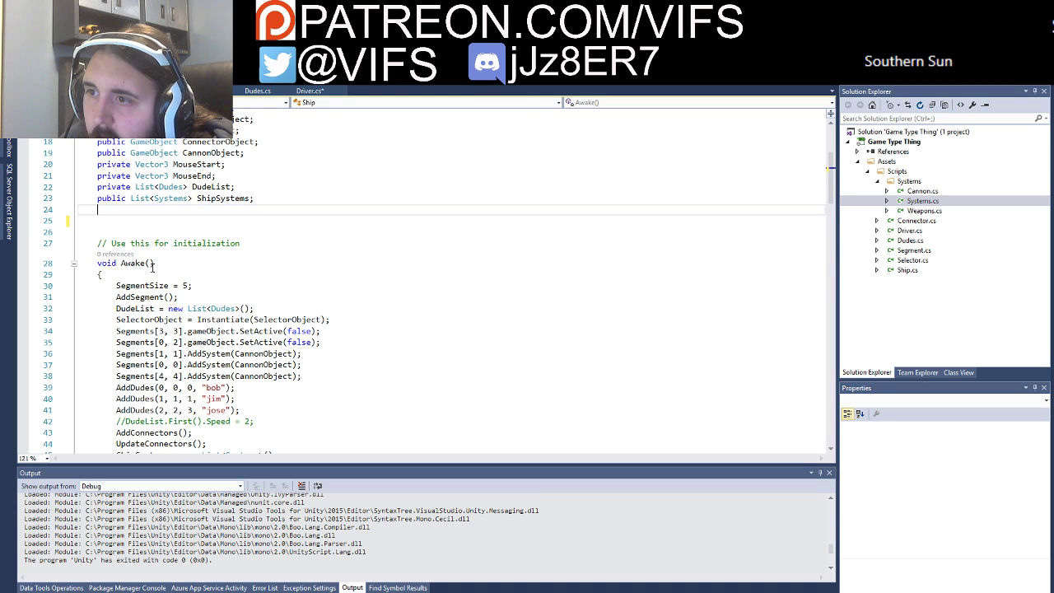
Step: Try a 'bool stuff' parameter on Ship's Awake, undo it, and return to Driver.cs
left_click(152, 264)
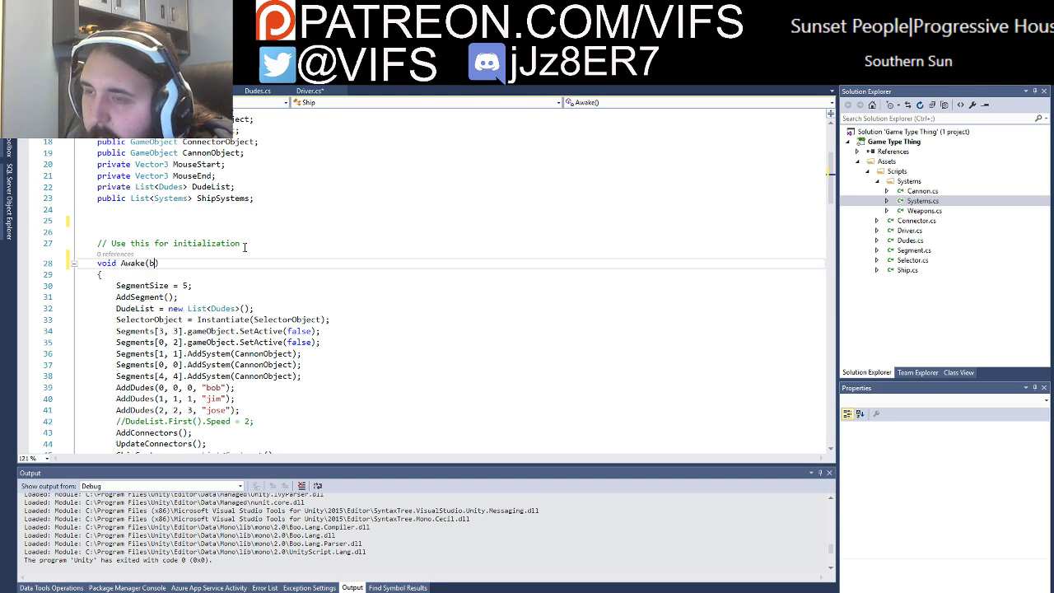
type("bool stuf")
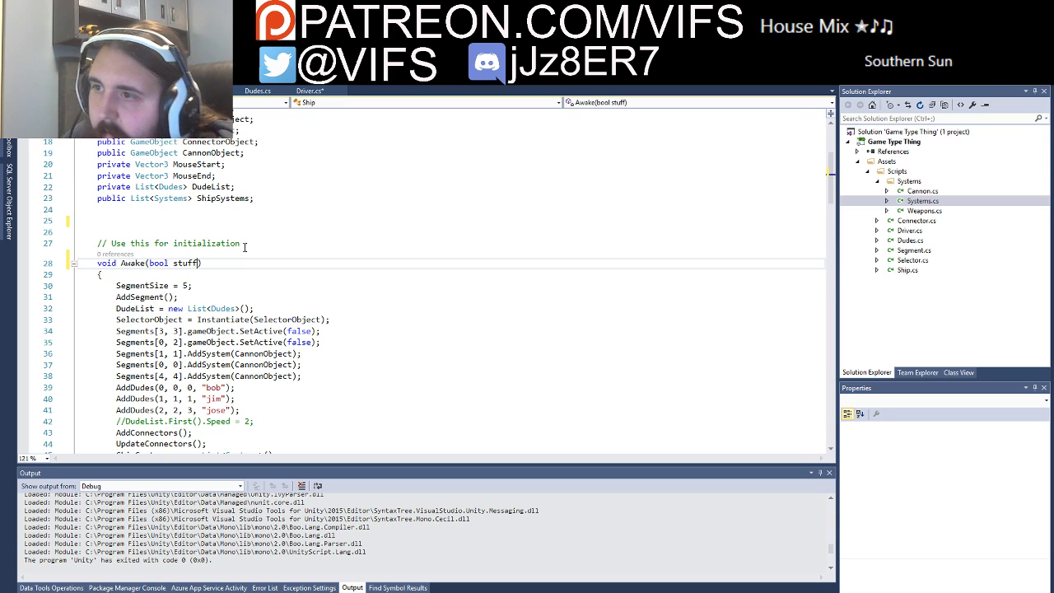
type("f")
left_click(247, 231)
left_click(307, 91)
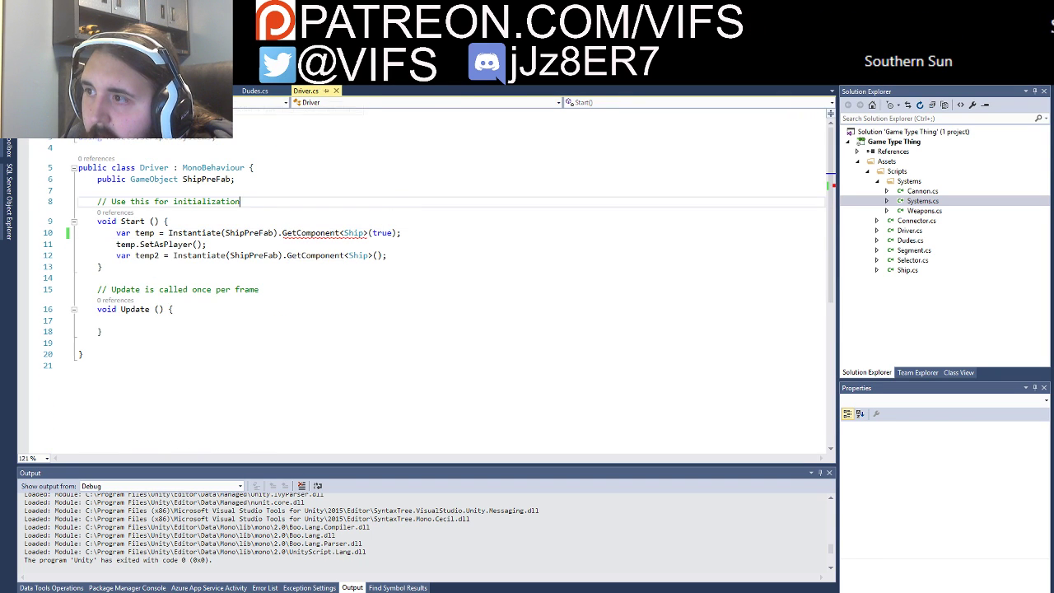
key("ctrl+Tab")
key("ctrl+z")
key("ctrl+z")
key("ctrl+z")
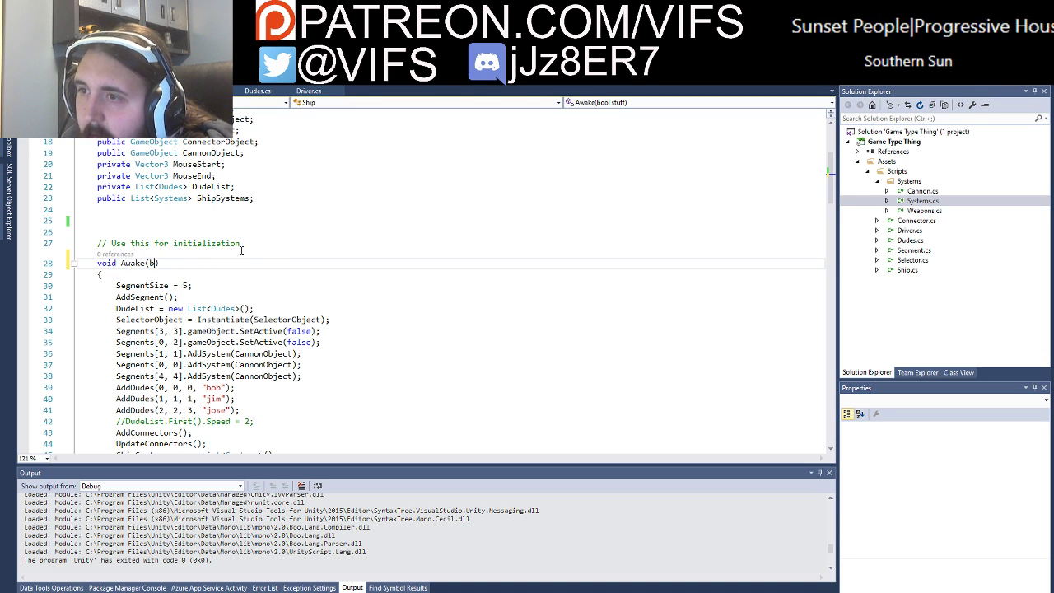
key("ctrl+z")
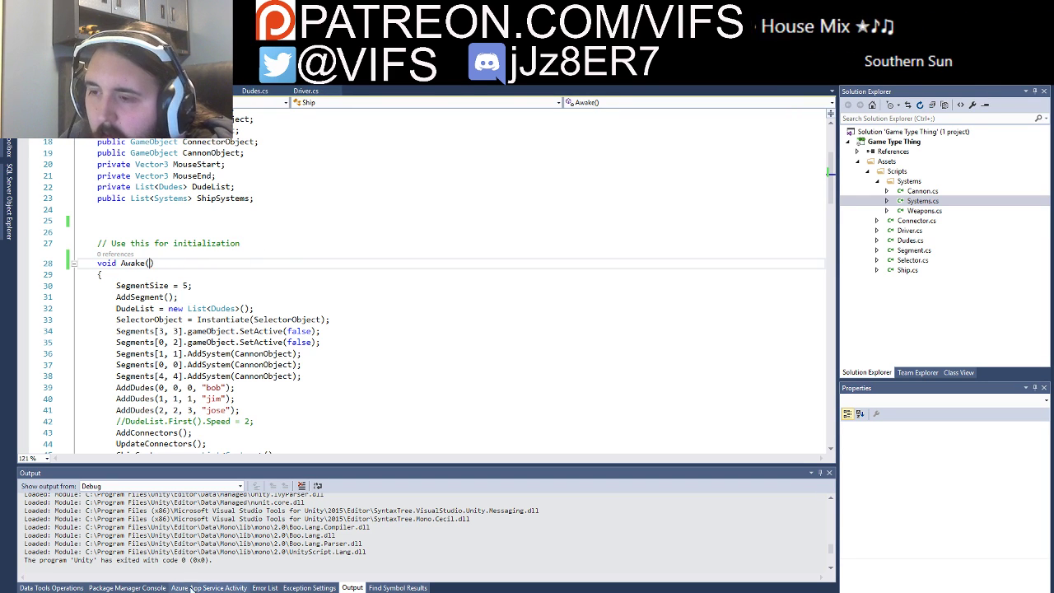
left_click(304, 91)
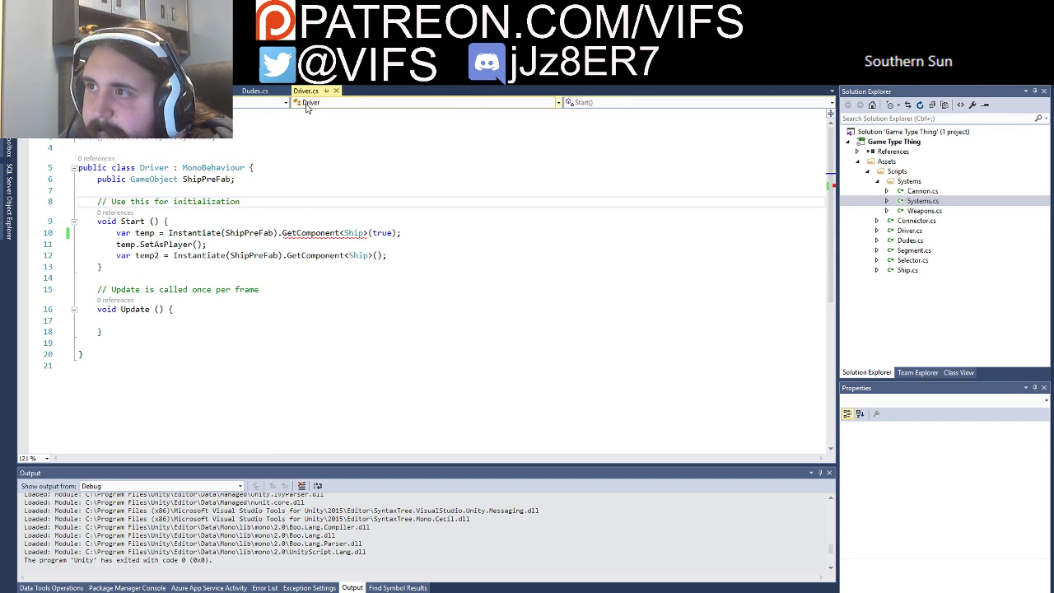
Step: Google 'pass variable unity c# getcomponent instantiate' in Chrome
key("alt+Tab")
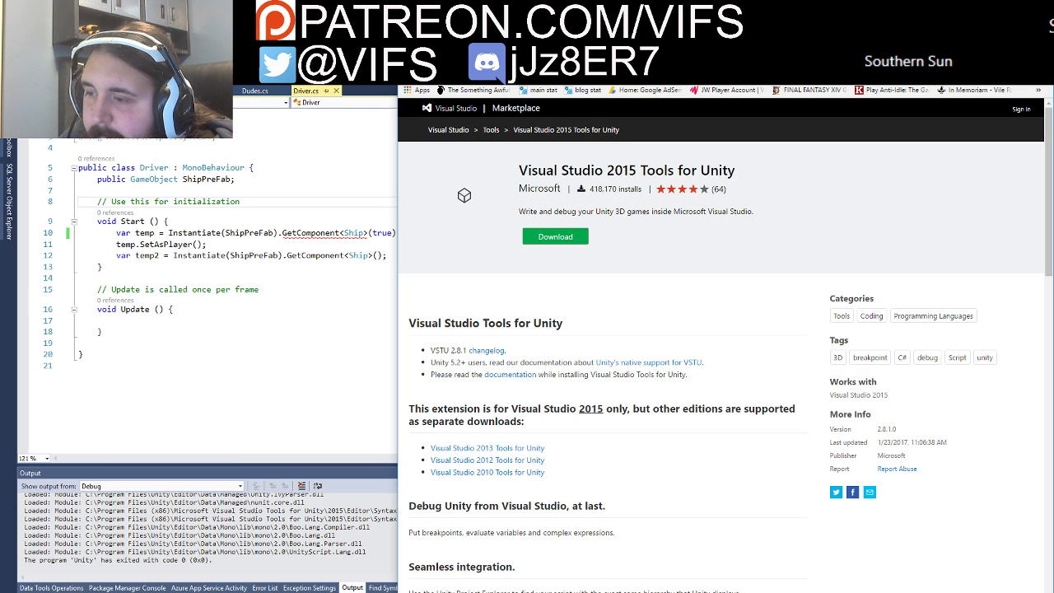
left_click(642, 85)
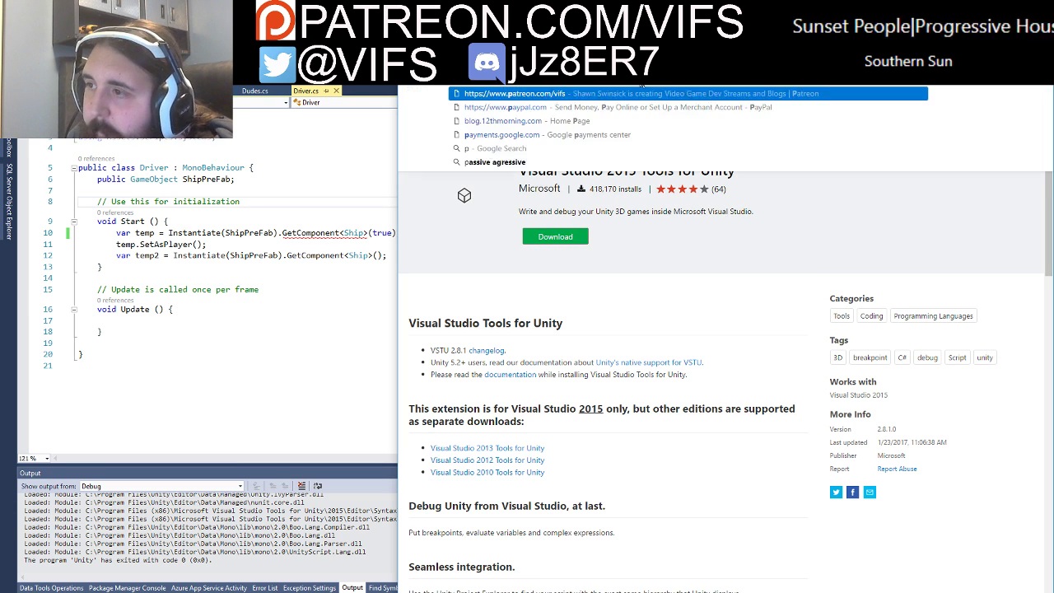
type("pass variable")
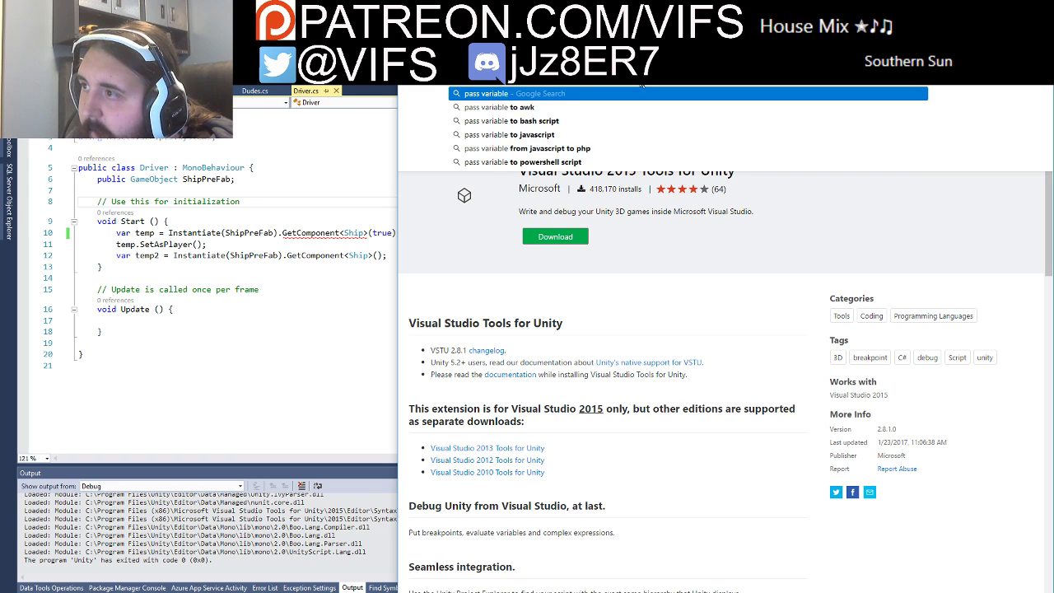
type(" unity")
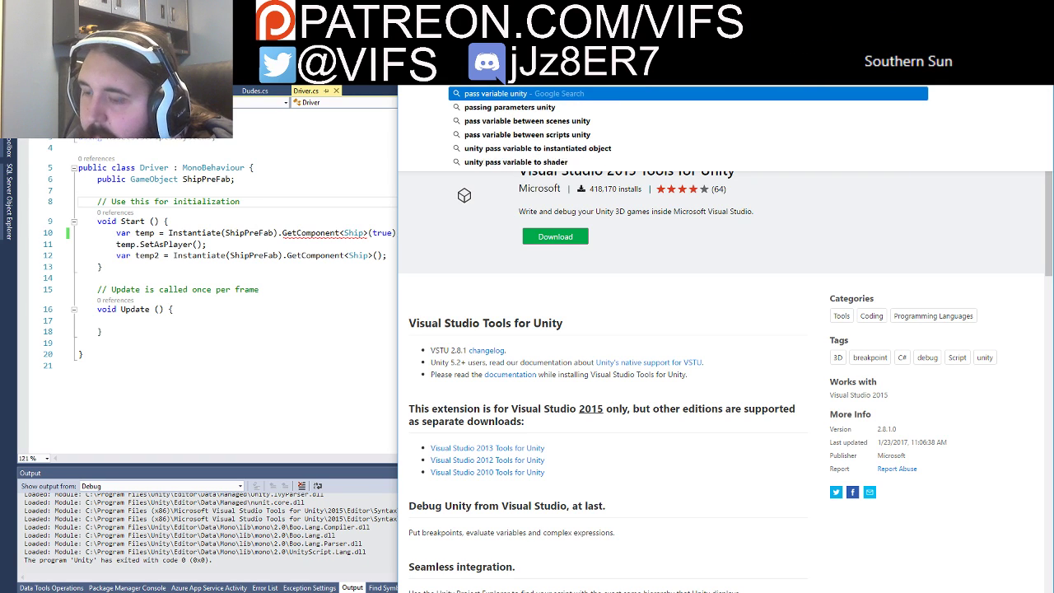
type(" c# getcomponent")
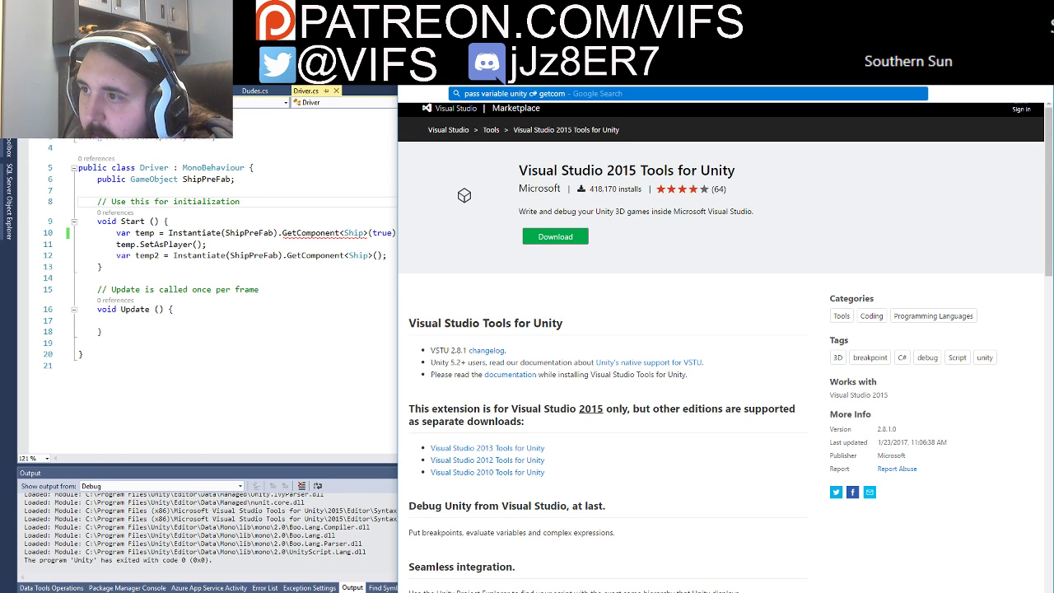
type(" i")
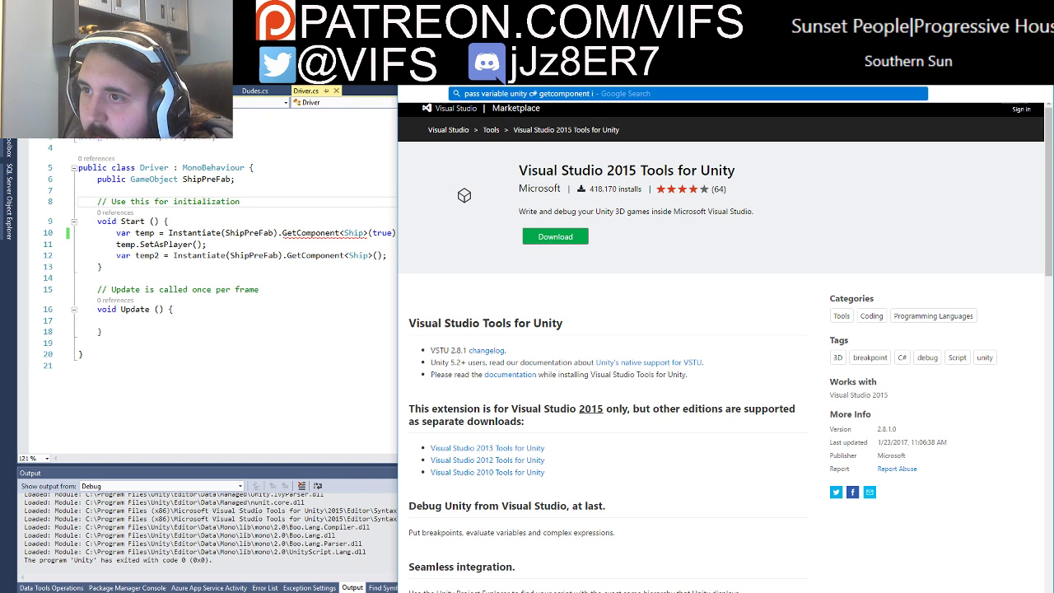
type("nstantiate")
key("Return")
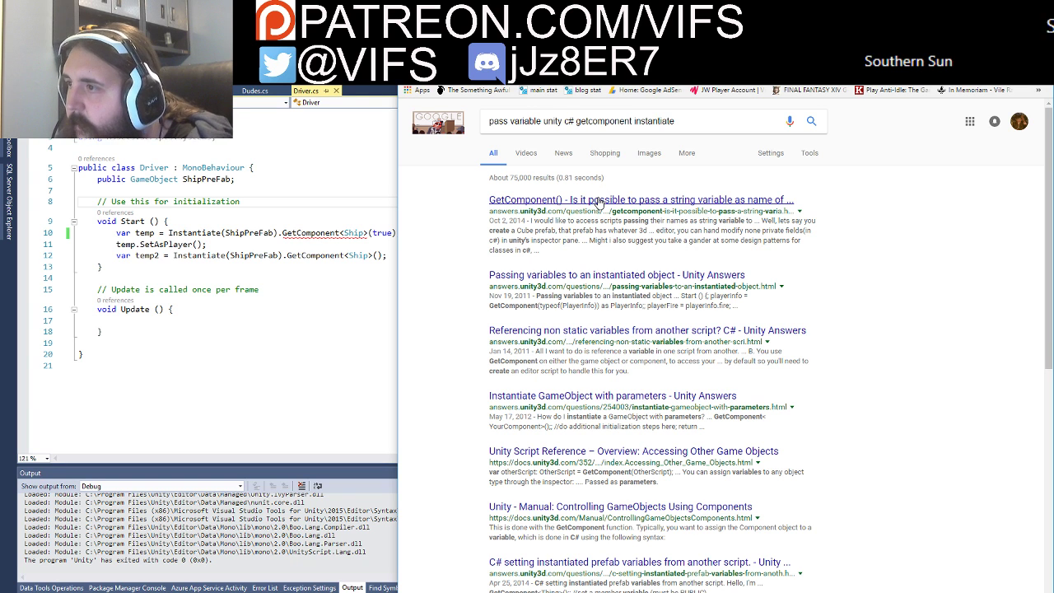
Step: Read the Unity Answers thread on passing a string to GetComponent
left_click(599, 201)
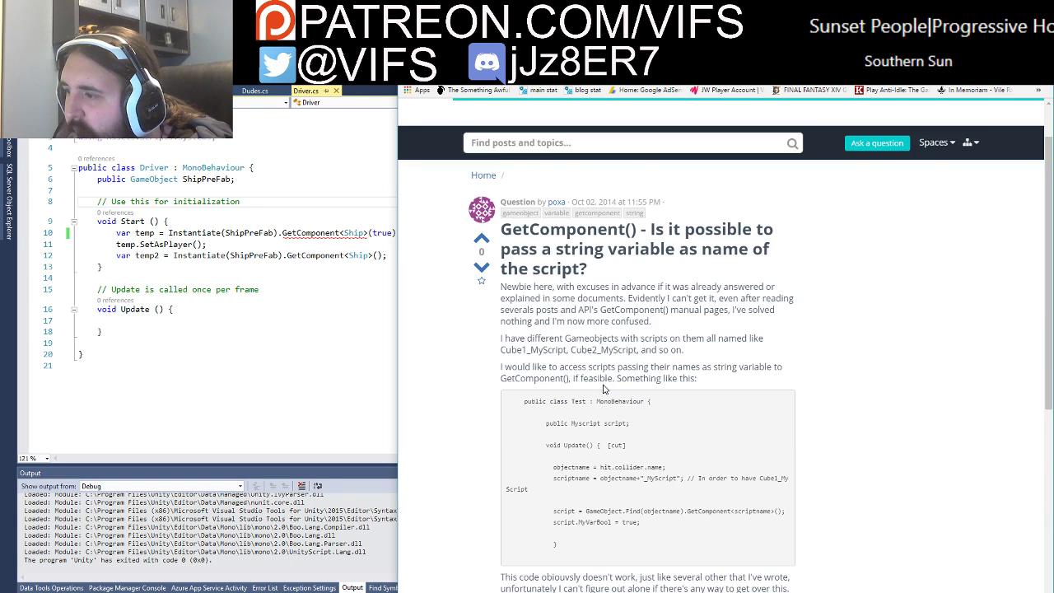
scroll(498, 350, "down", 3)
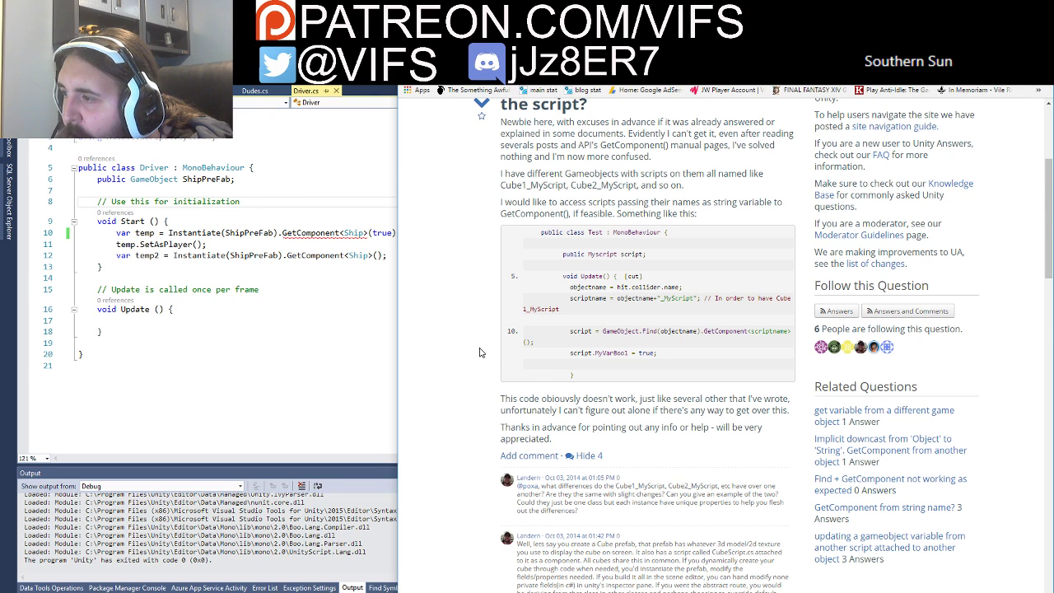
scroll(480, 352, "down", 5)
scroll(475, 350, "down", 3)
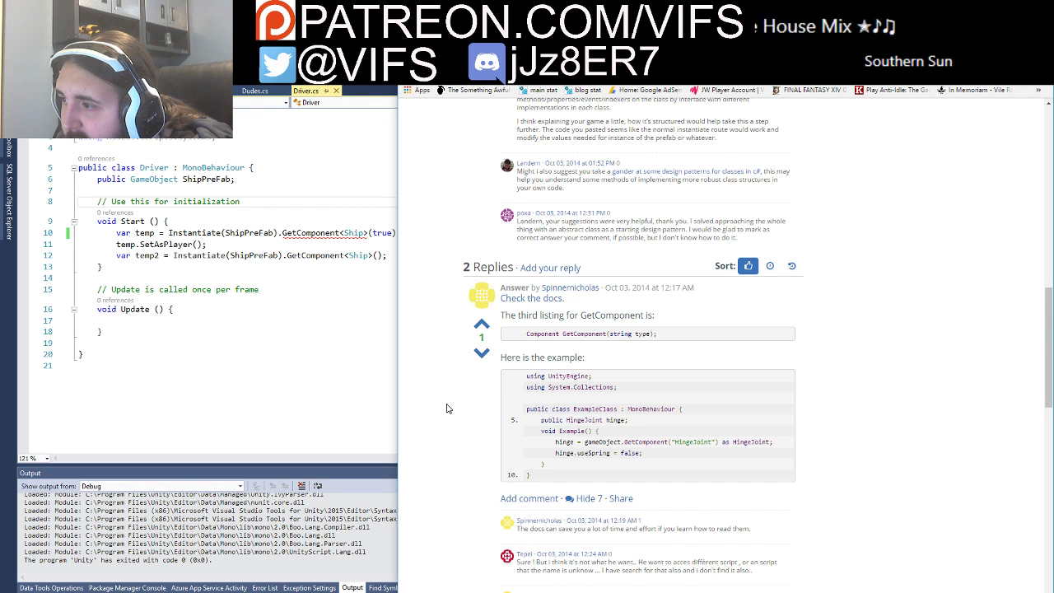
scroll(450, 408, "down", 3)
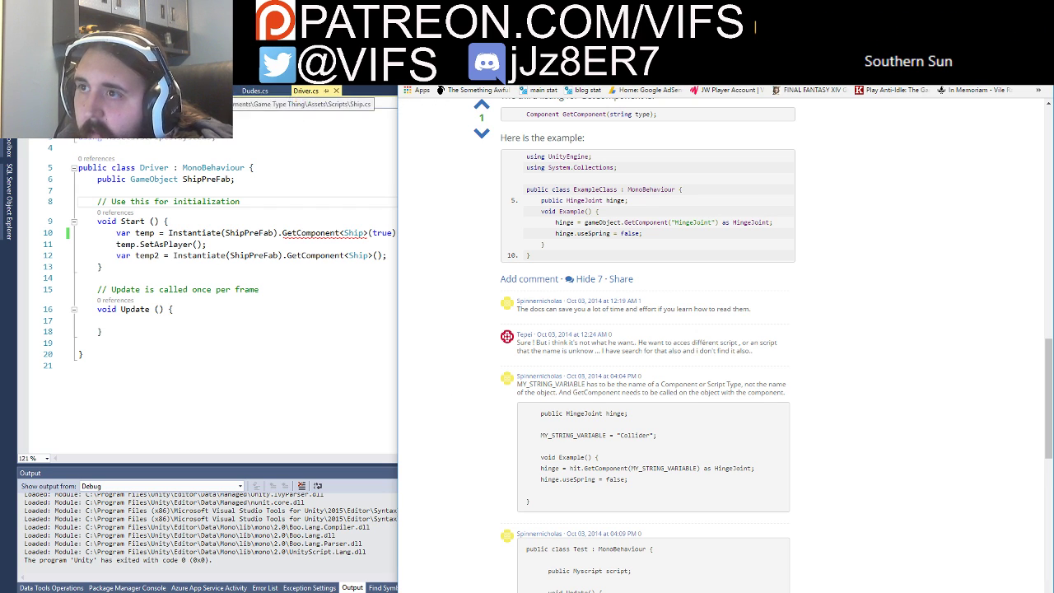
Step: Back in Visual Studio, scroll through Ship.cs's Awake and RemoveConnector code
left_click(216, 90)
scroll(233, 280, "down", 4)
scroll(225, 317, "down", 1)
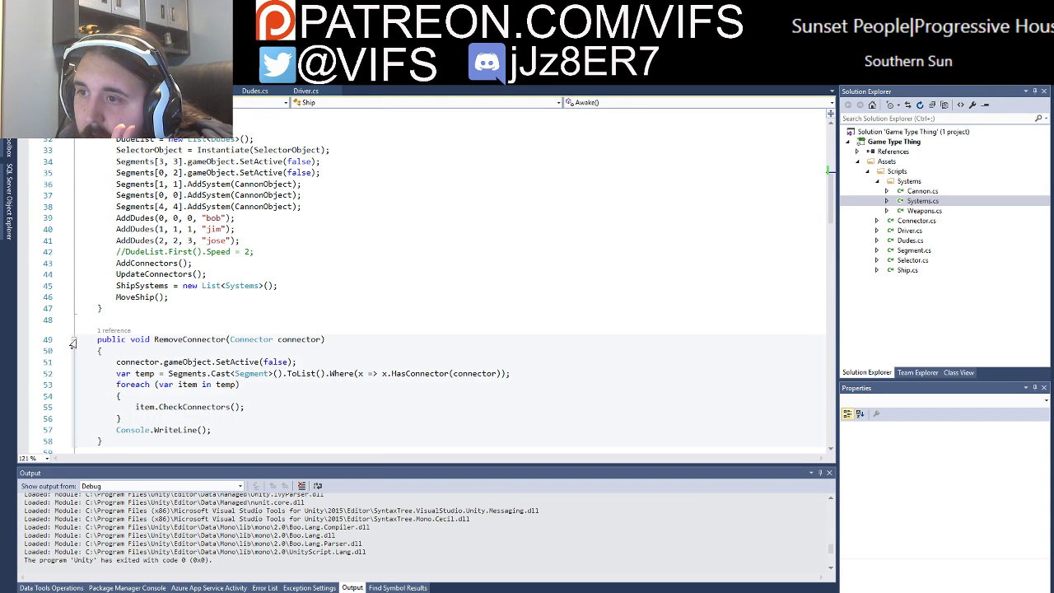
Step: In Ship.cs, change void Awake() into a public Init() method
scroll(71, 343, "up", 4)
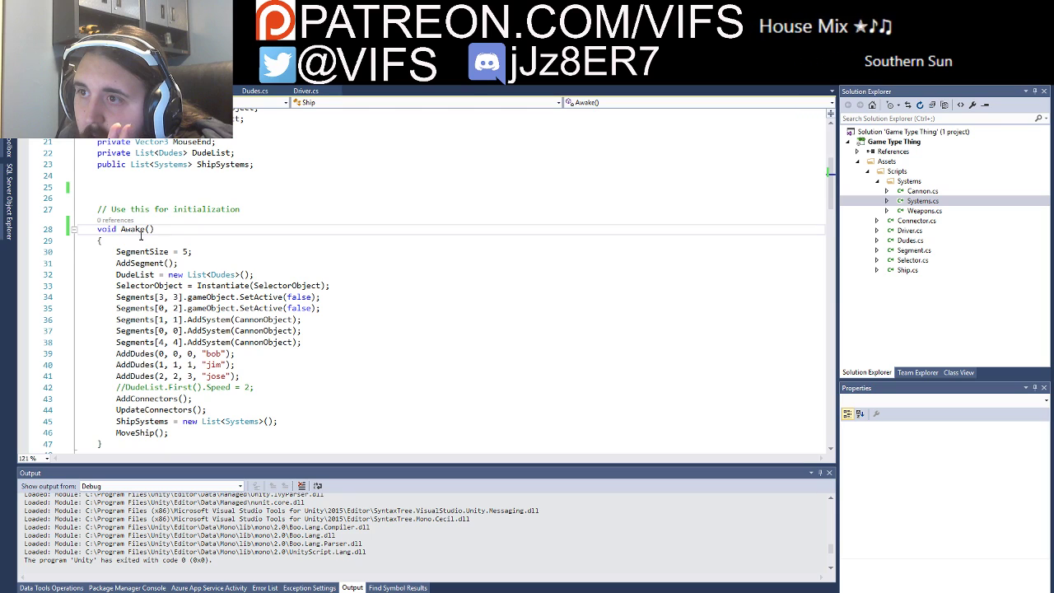
double_click(132, 228)
left_click(98, 229)
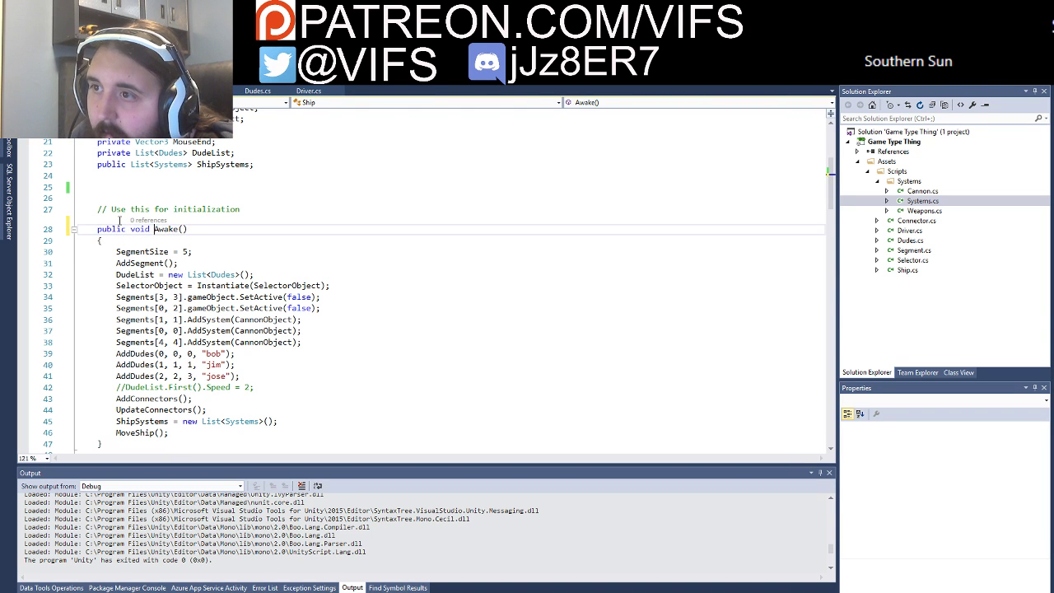
key("BackSpace")
type("In")
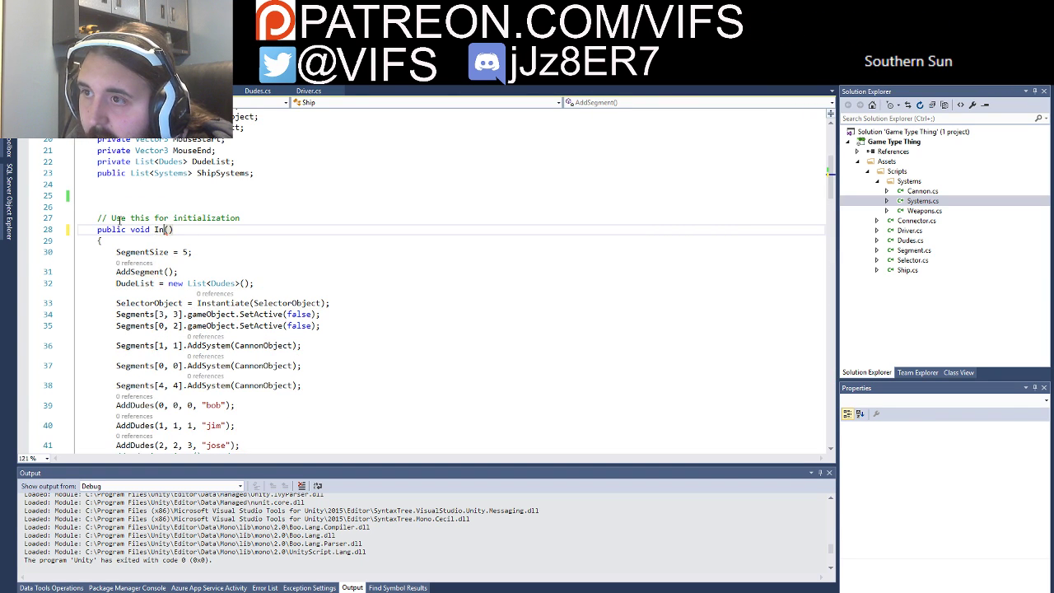
type("it")
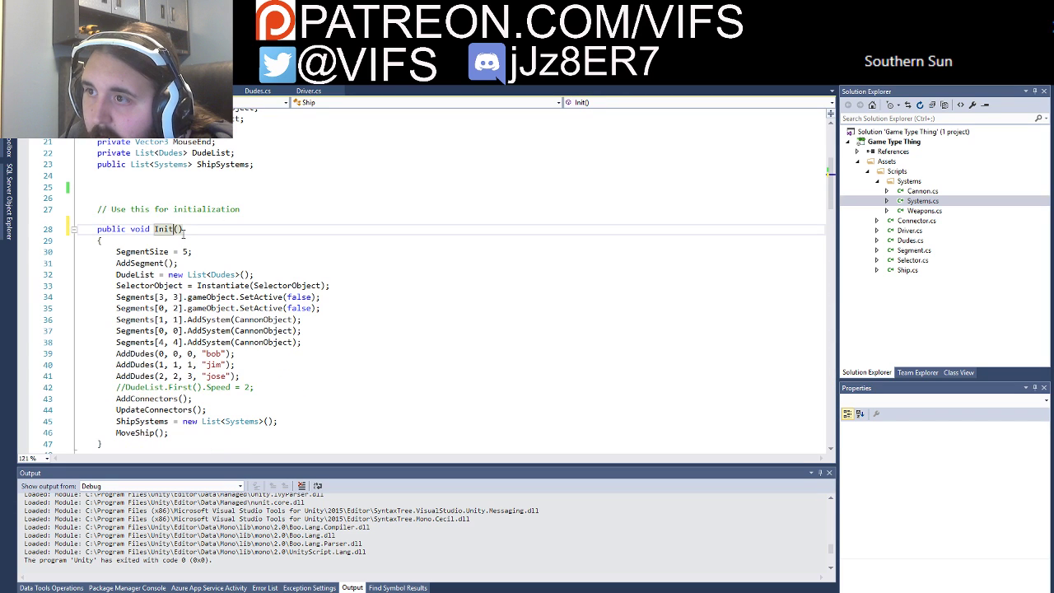
scroll(182, 230, "down", 5)
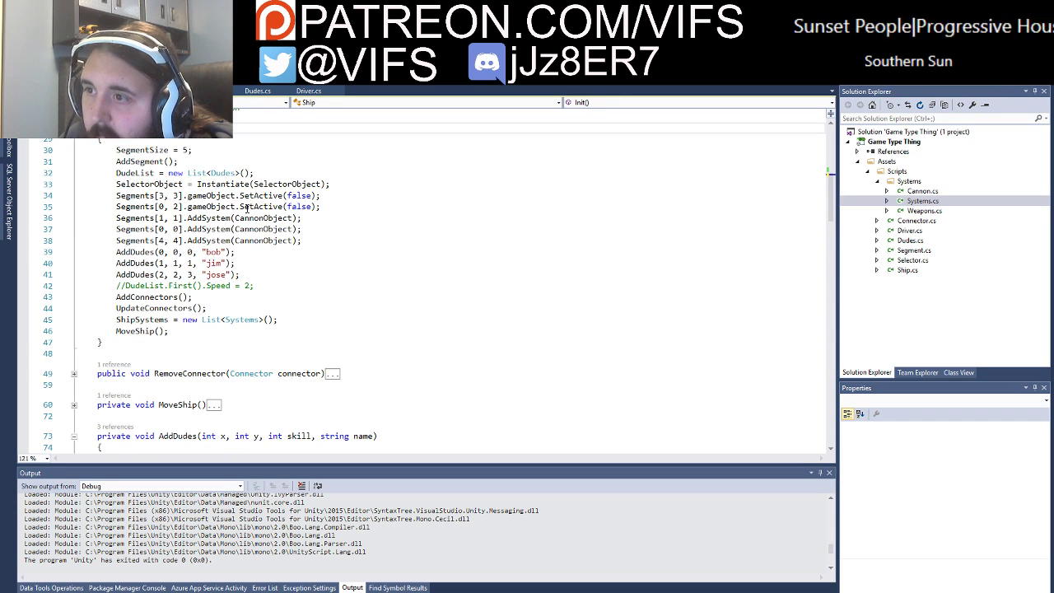
scroll(309, 179, "up", 4)
Step: In Driver.cs, drop the true argument and add Init() calls for temp and temp2
key("ctrl+Tab")
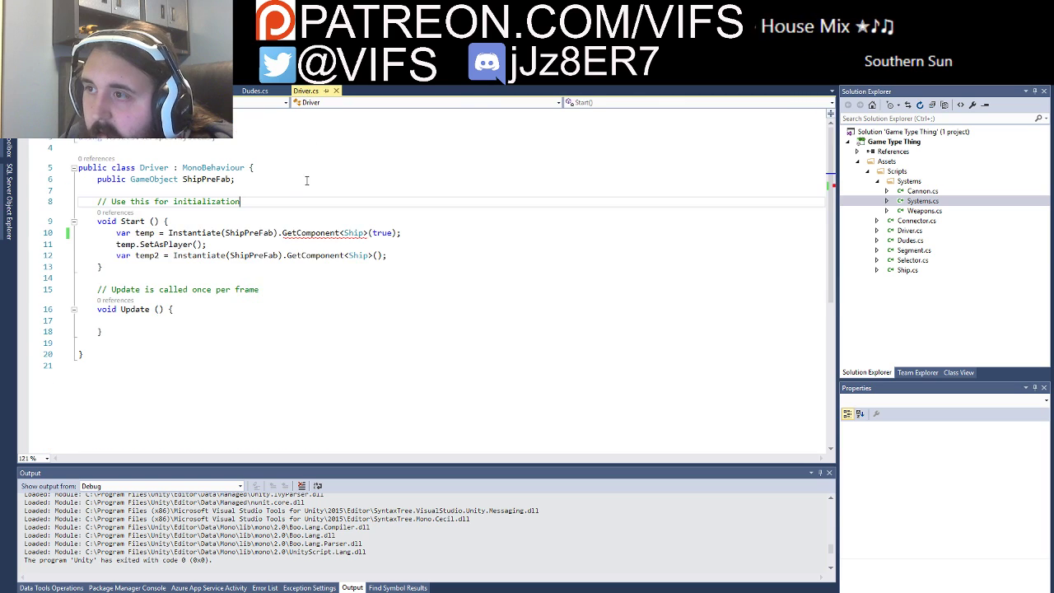
double_click(380, 233)
key("BackSpace")
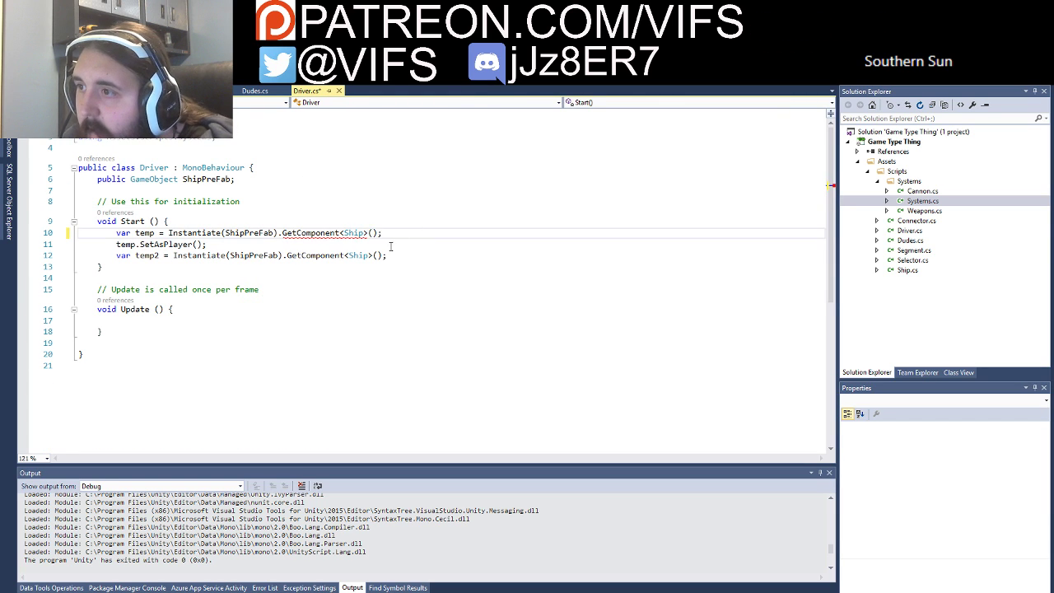
left_click(402, 246)
key("Return")
type("p.")
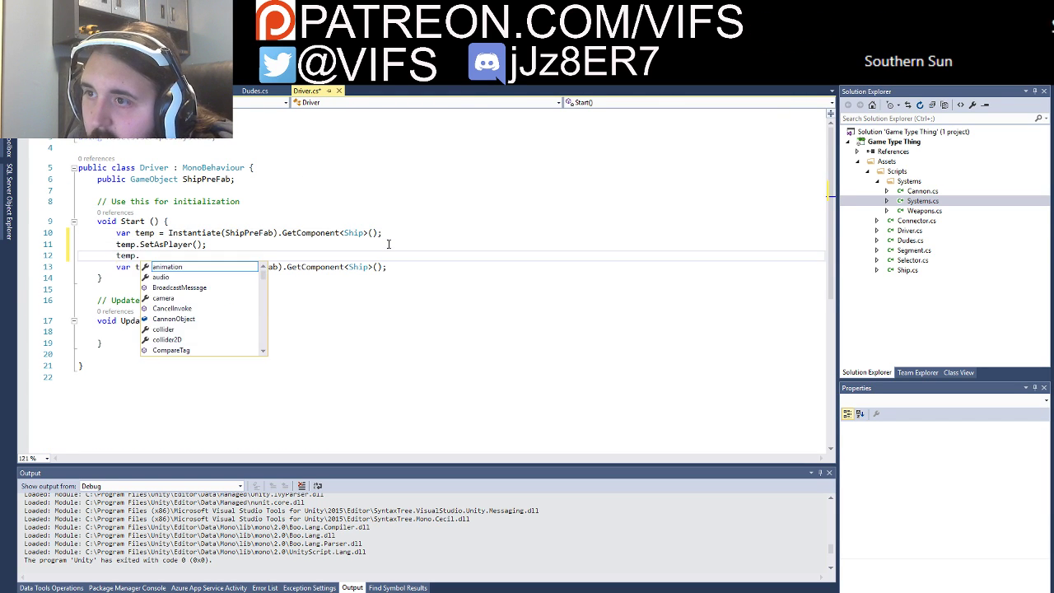
type("Init();")
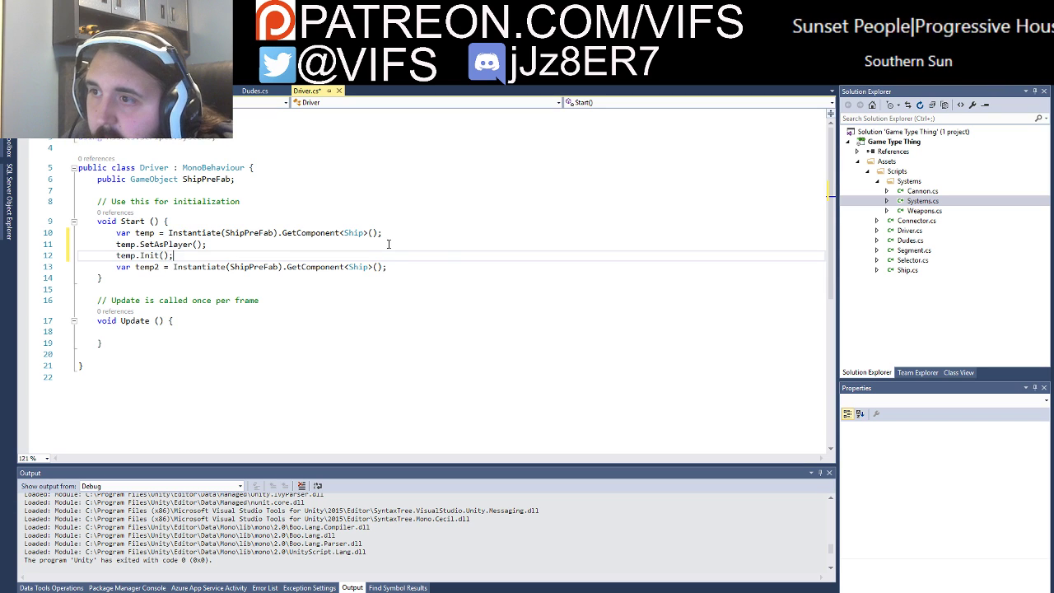
left_click(435, 271)
key("Return")
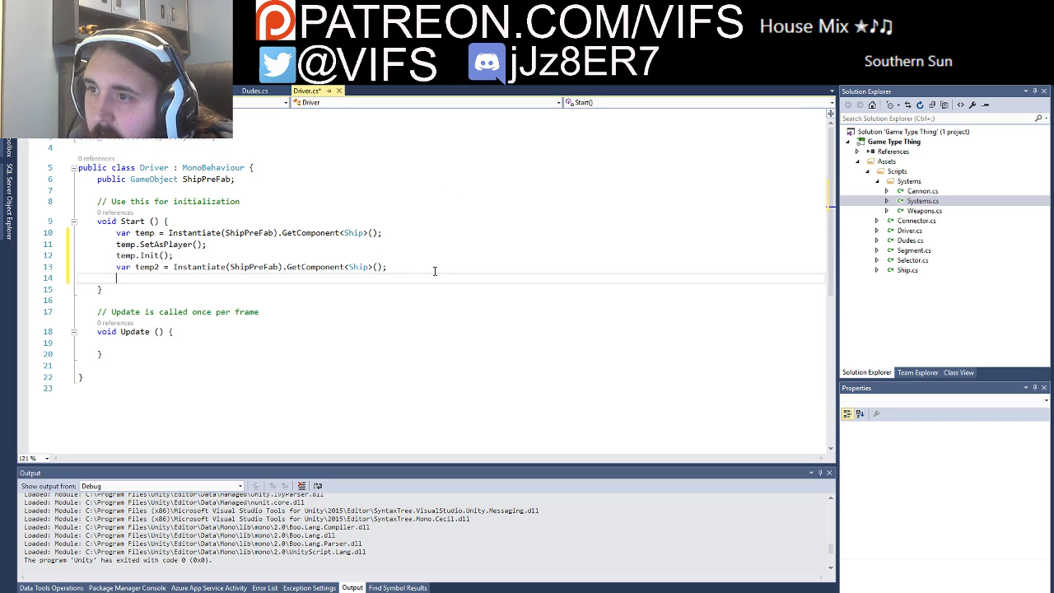
type("temp2.init();")
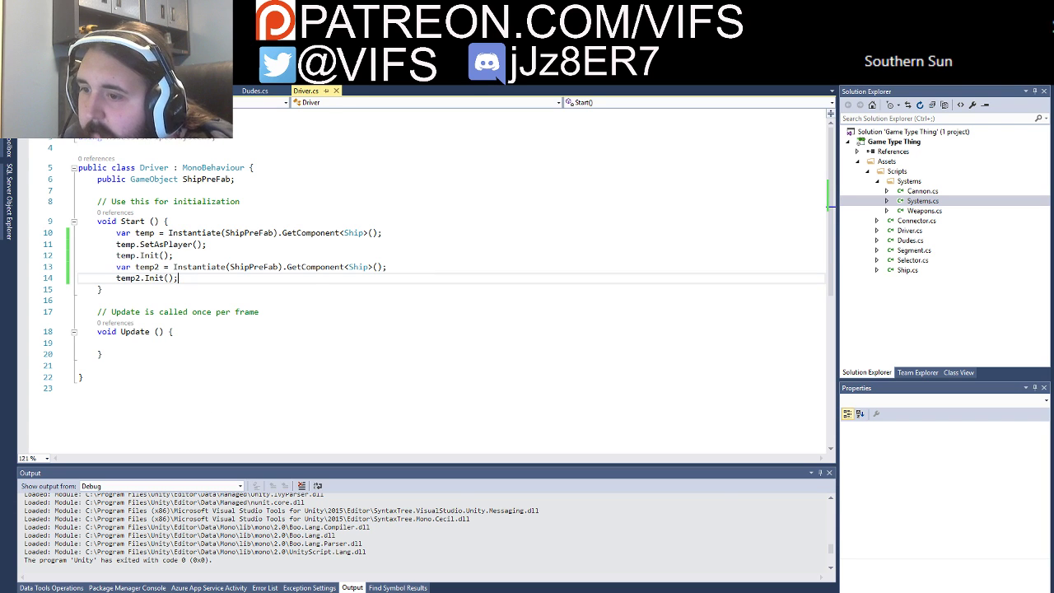
key("alt+Tab")
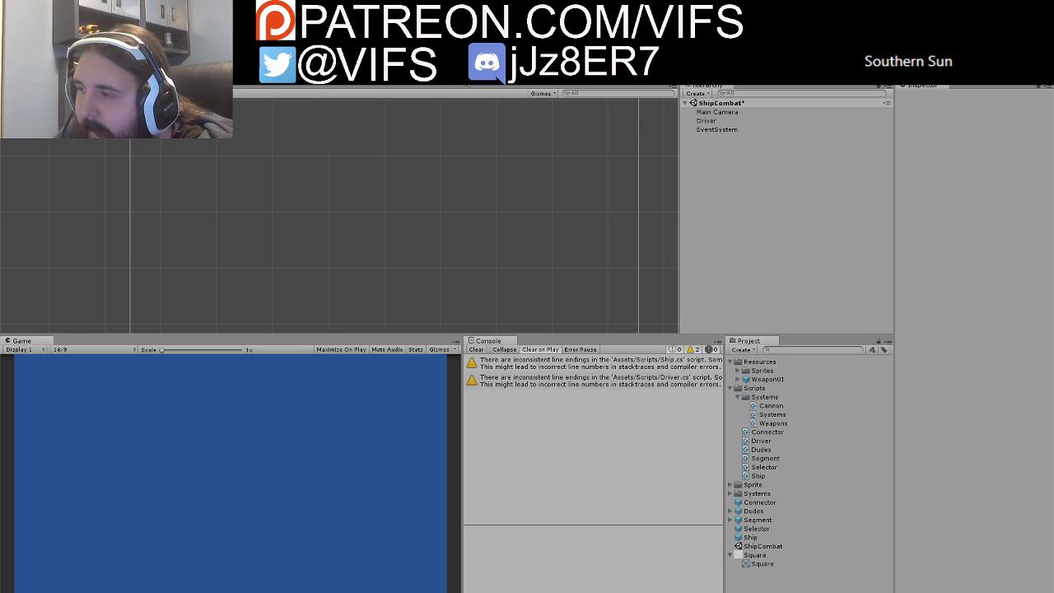
Step: Play-test the two spawned ships in Unity, then stop the game
key("ctrl+p")
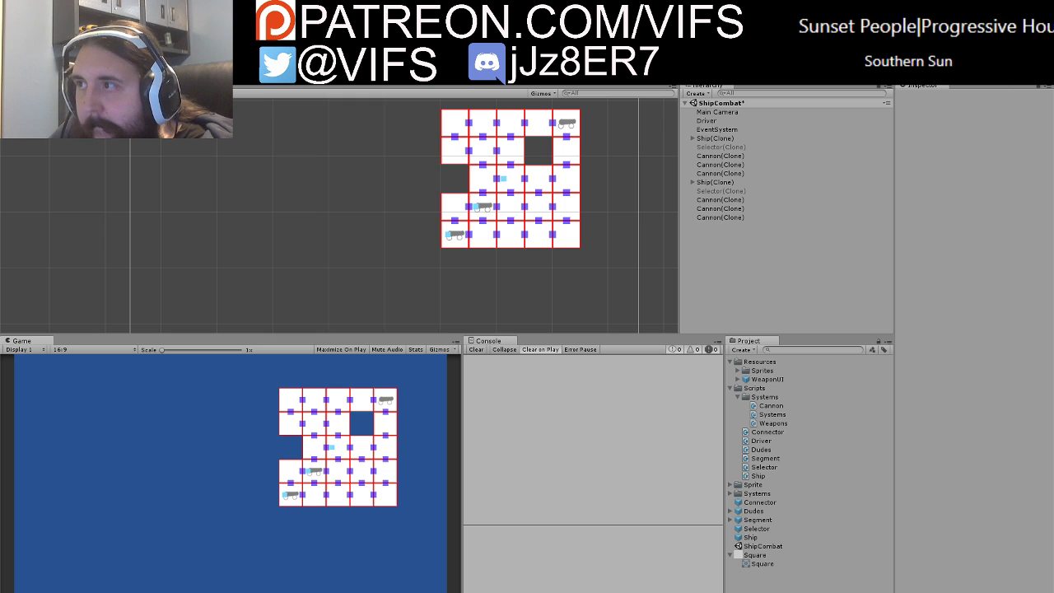
key("ctrl+p")
key("alt+Tab")
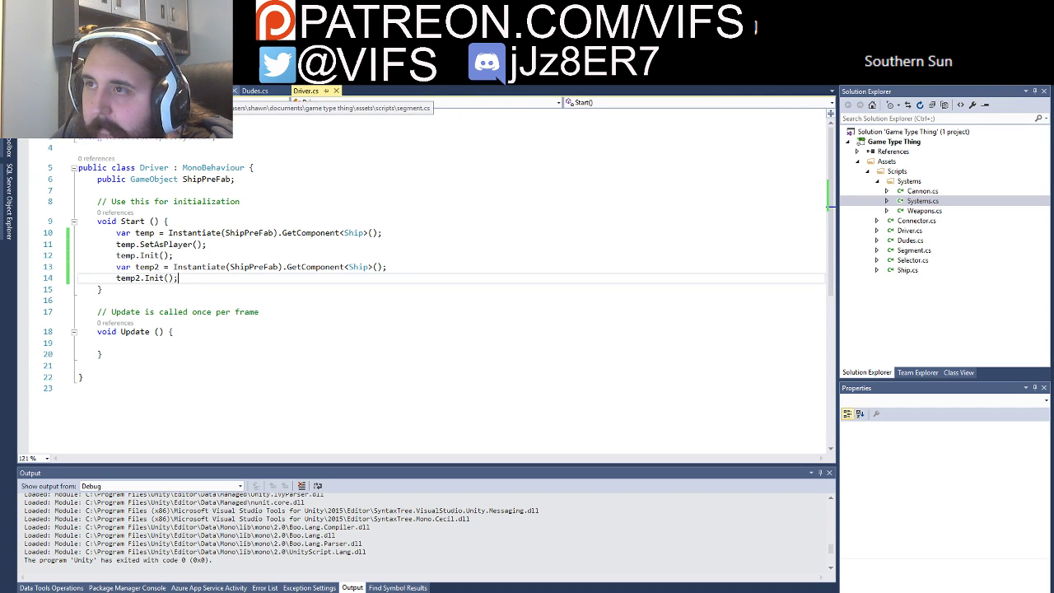
Step: Comment out the temp.SetAsPlayer() line in Driver.cs with //
left_click(118, 247)
type("//")
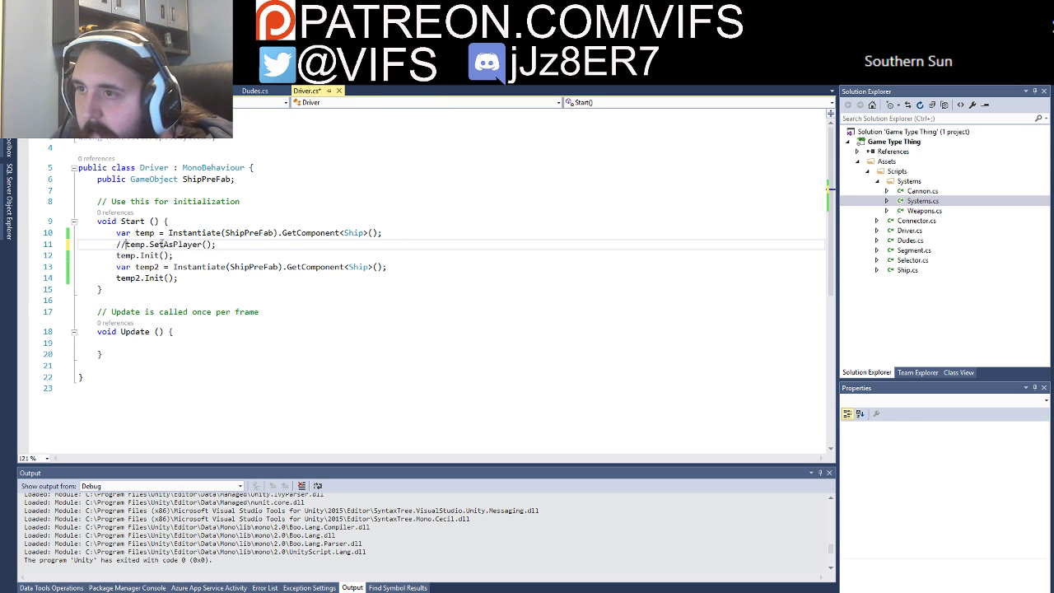
key("alt+Tab")
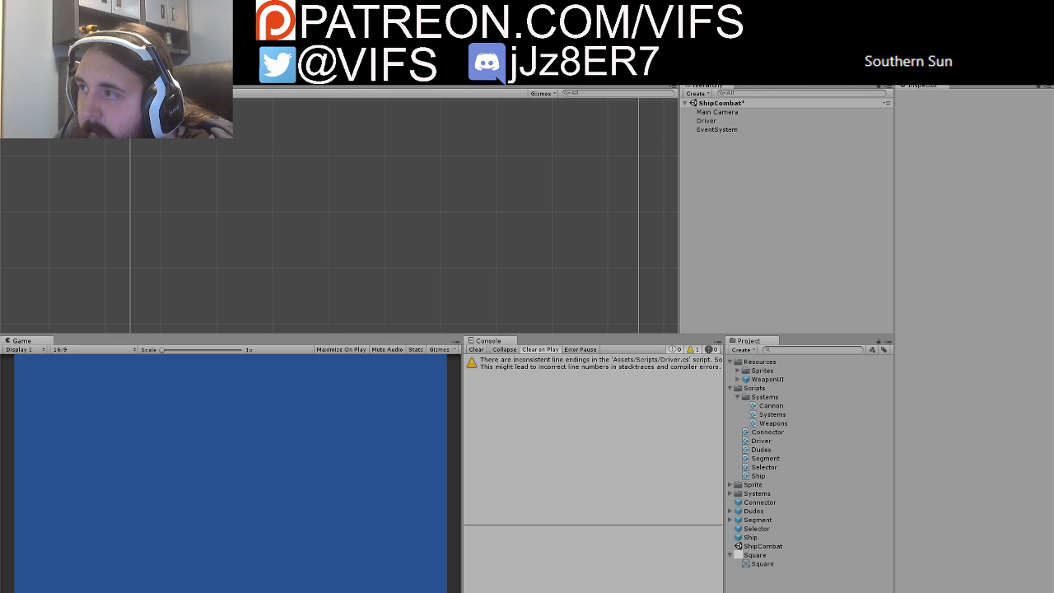
Step: Run and stop the game once more, then go back to Driver.cs in Visual Studio
key("ctrl+p")
key("ctrl+p")
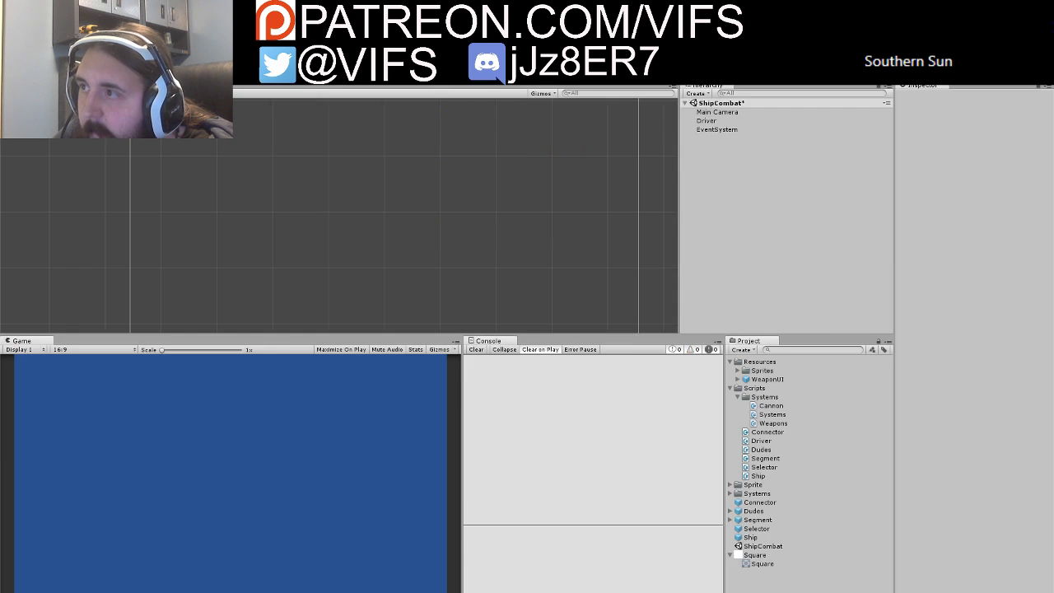
key("alt+Tab")
key("alt+Tab")
key("ctrl+p")
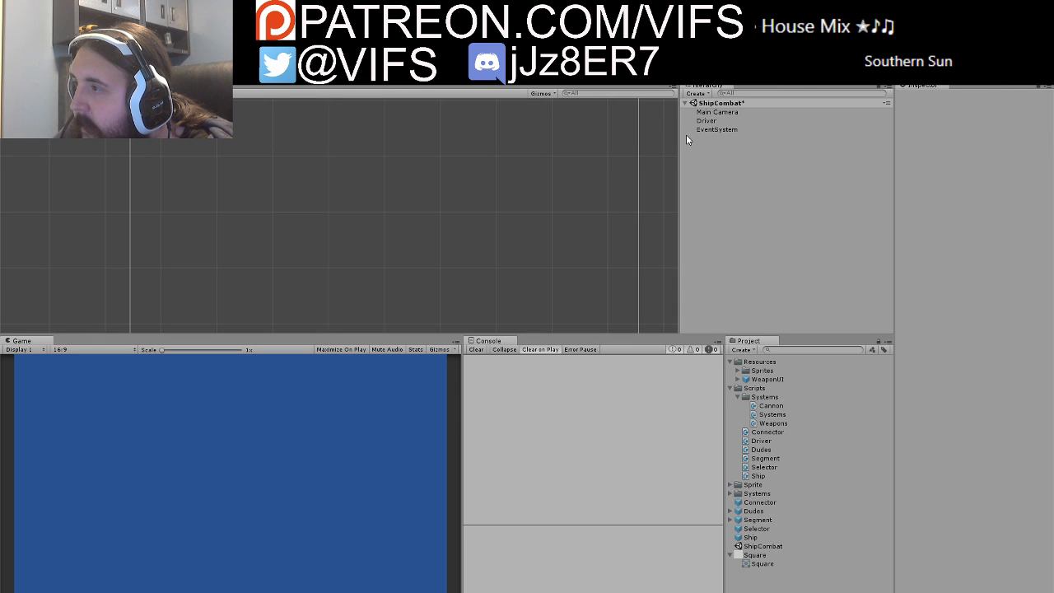
key("ctrl+p")
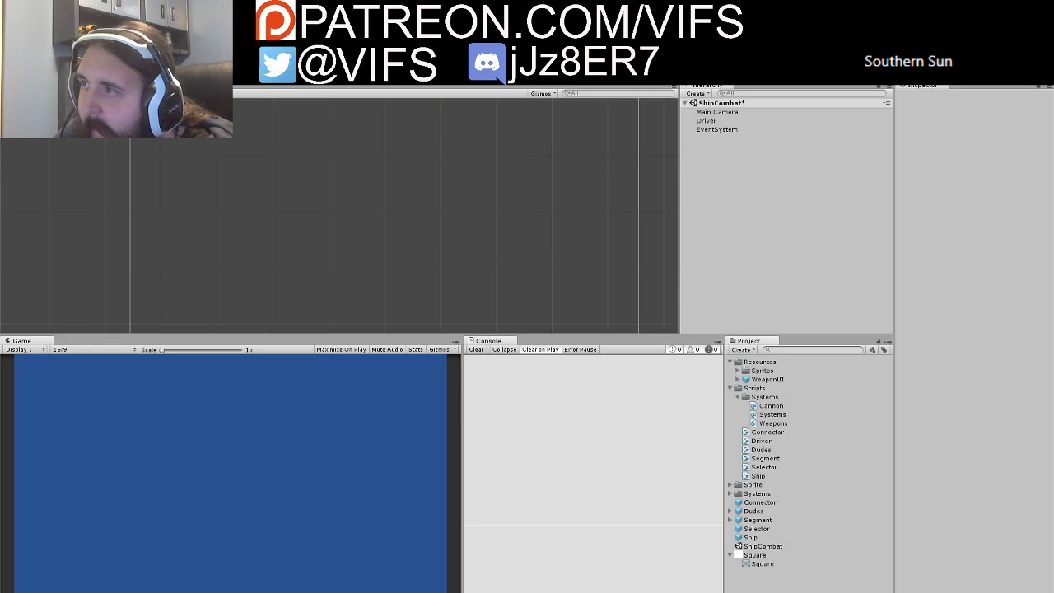
key("alt+Tab")
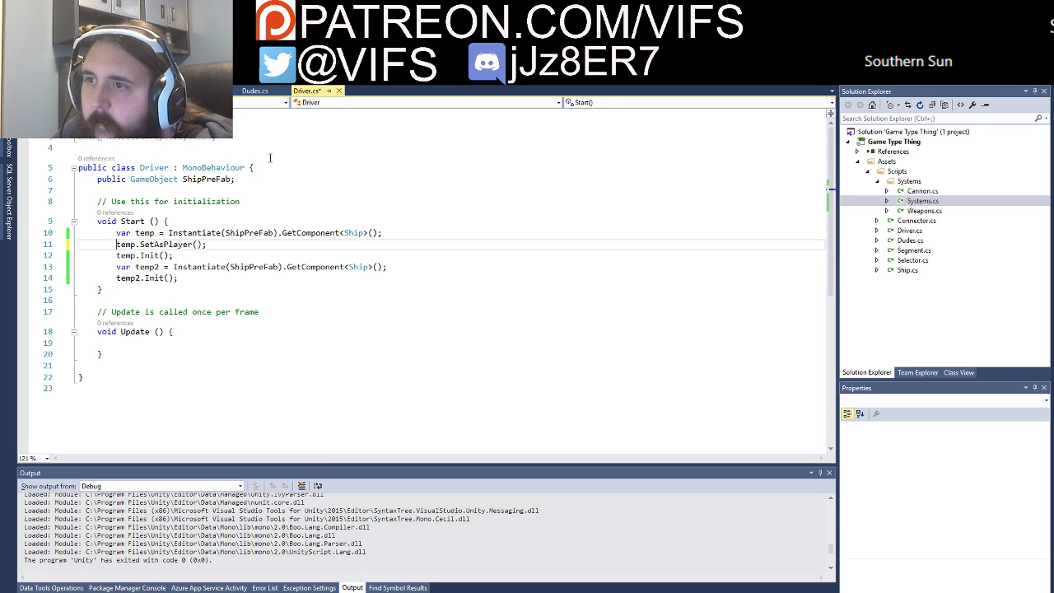
Step: Jump from temp.Init() to Ship.Init's definition with F12 and place the cursor inside its parentheses
left_click(149, 256)
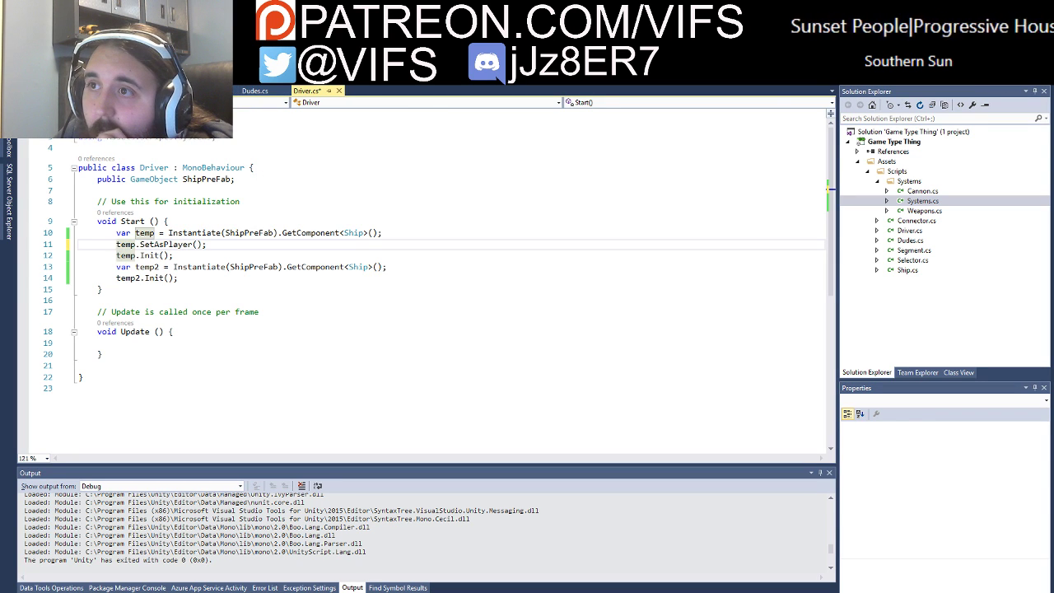
key("F12")
scroll(213, 263, "down", 2)
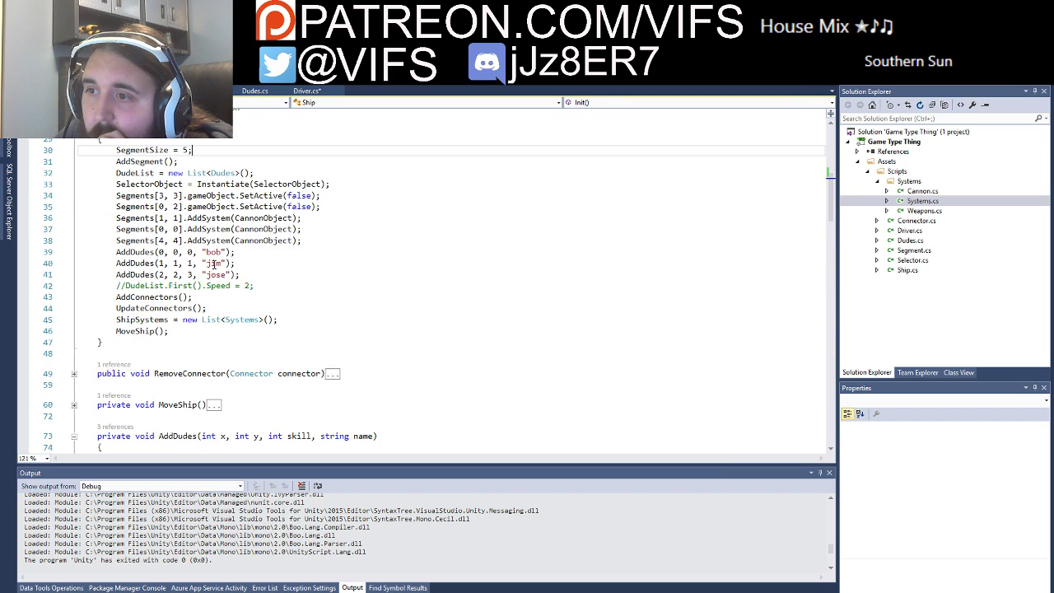
scroll(261, 290, "up", 1)
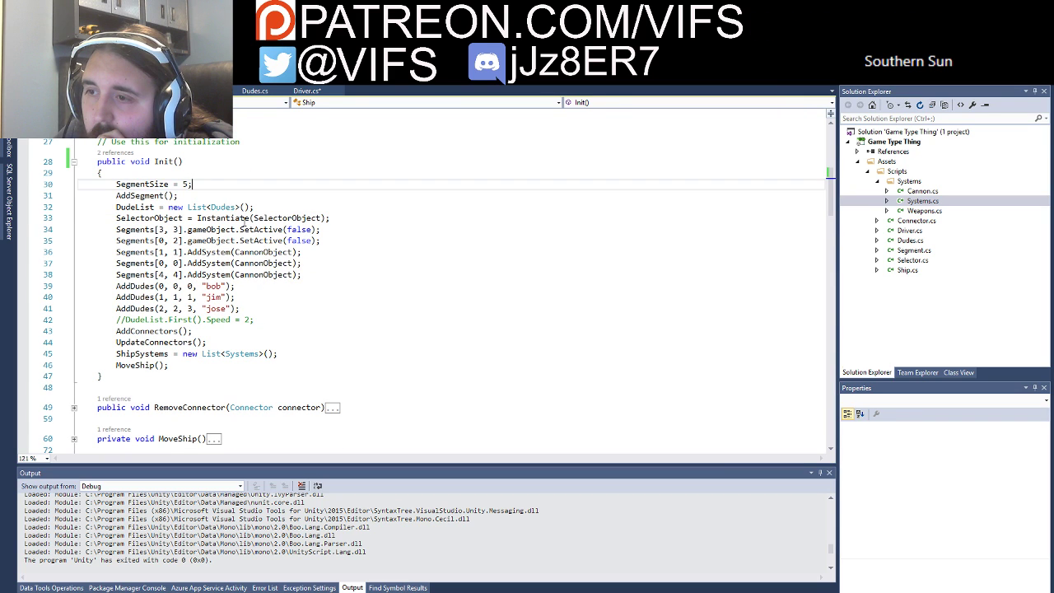
scroll(238, 223, "down", 4)
scroll(222, 220, "up", 1)
scroll(206, 218, "up", 4)
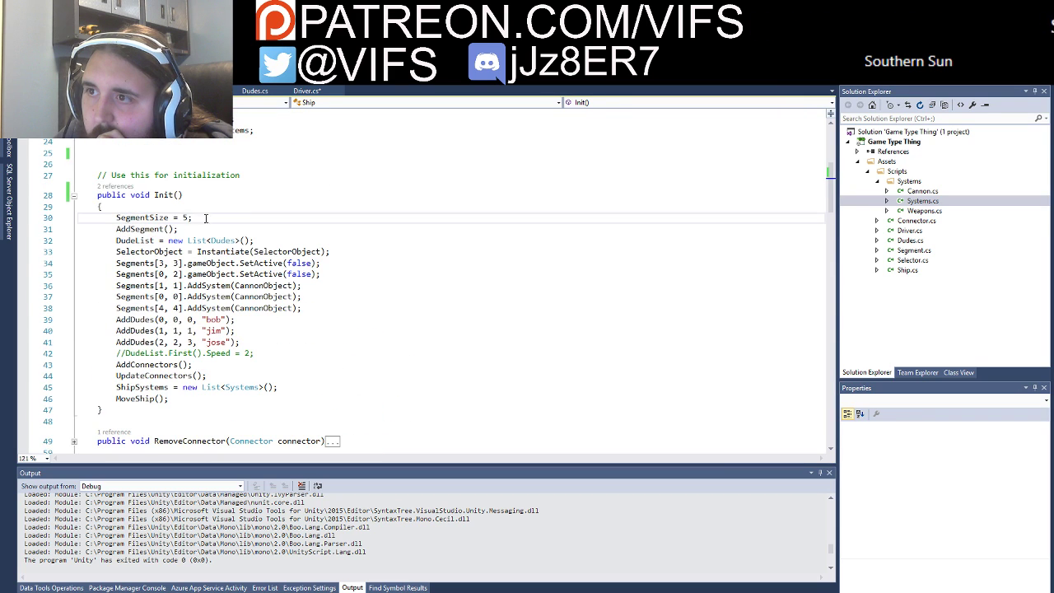
left_click(181, 195)
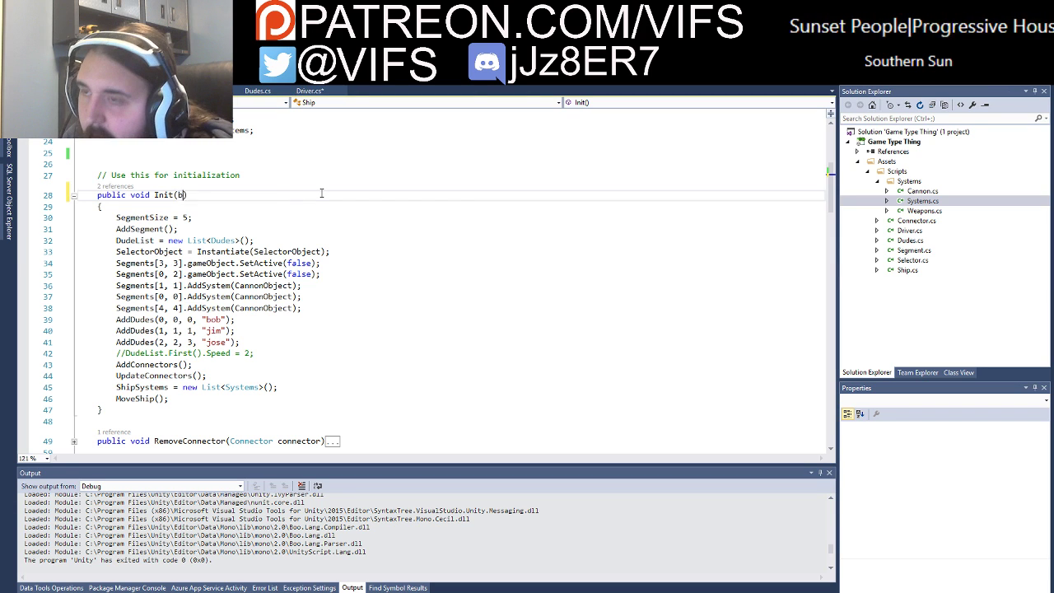
Step: Give Ship.Init a bool isPlayer parameter
type("bool isPlayer")
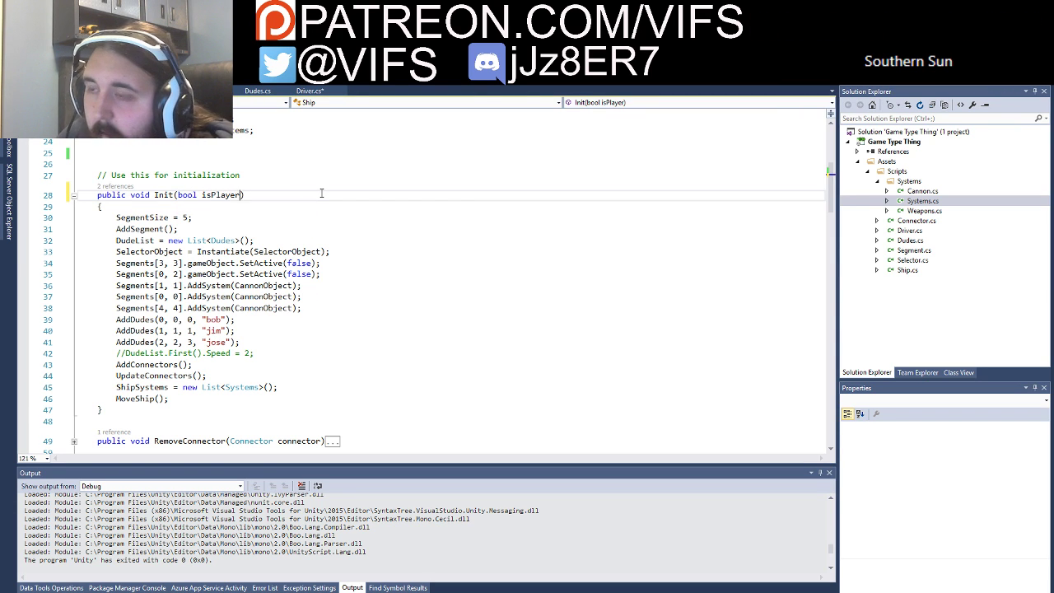
scroll(297, 149, "up", 2)
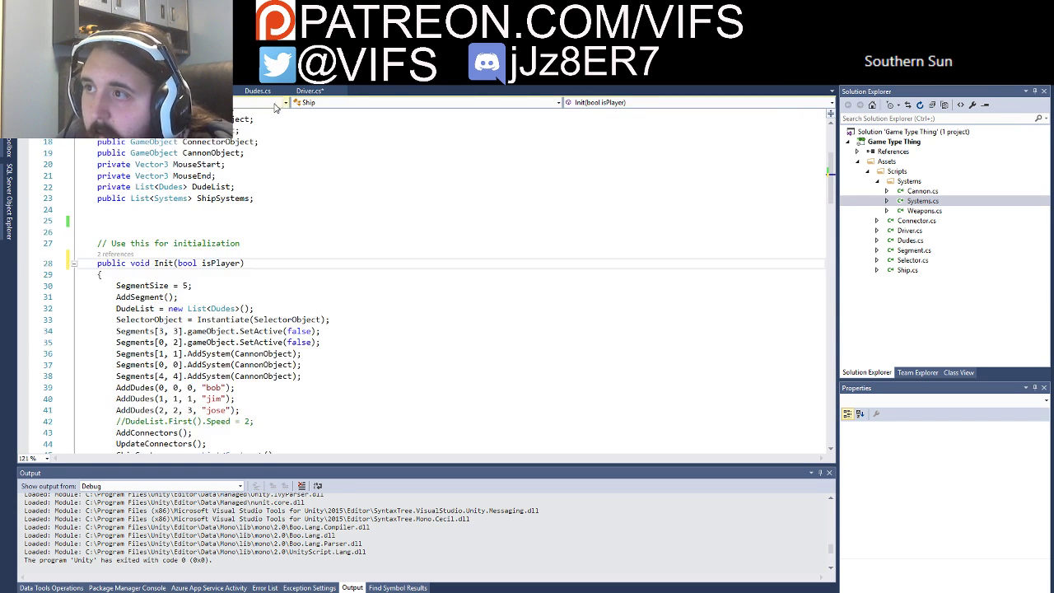
left_click(308, 92)
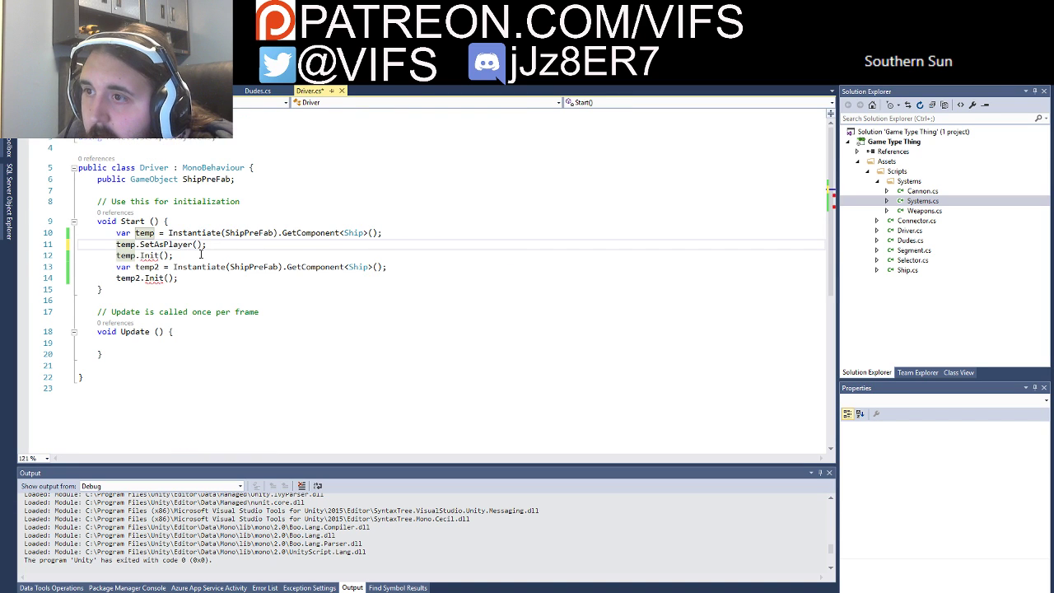
Step: In Driver.cs, delete temp.SetAsPlayer() and pass true and false to the two Init calls, then save
left_click_drag(206, 244, 116, 245)
key("Delete")
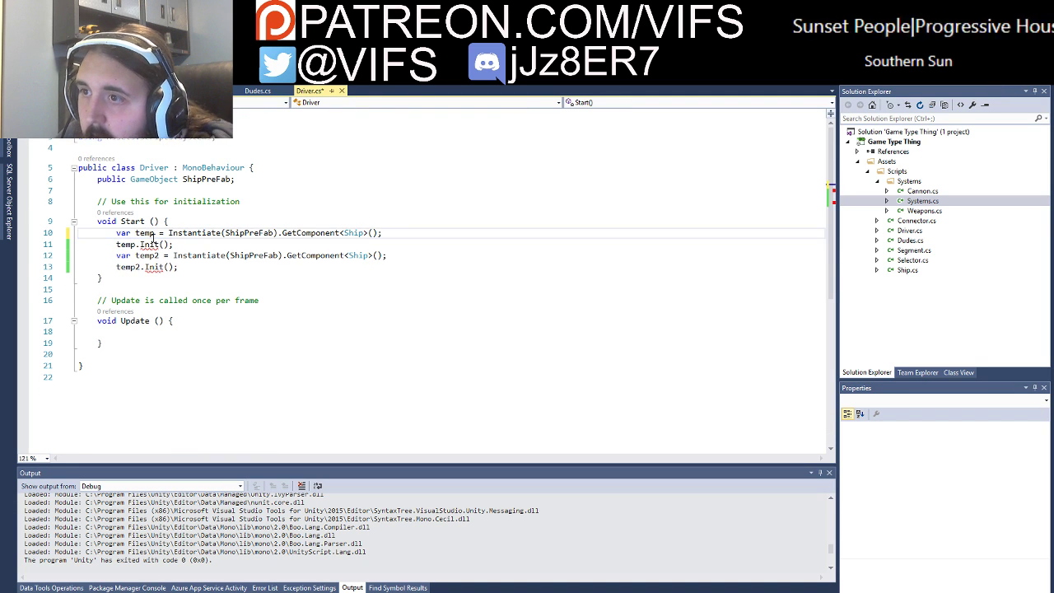
left_click(165, 245)
type("true")
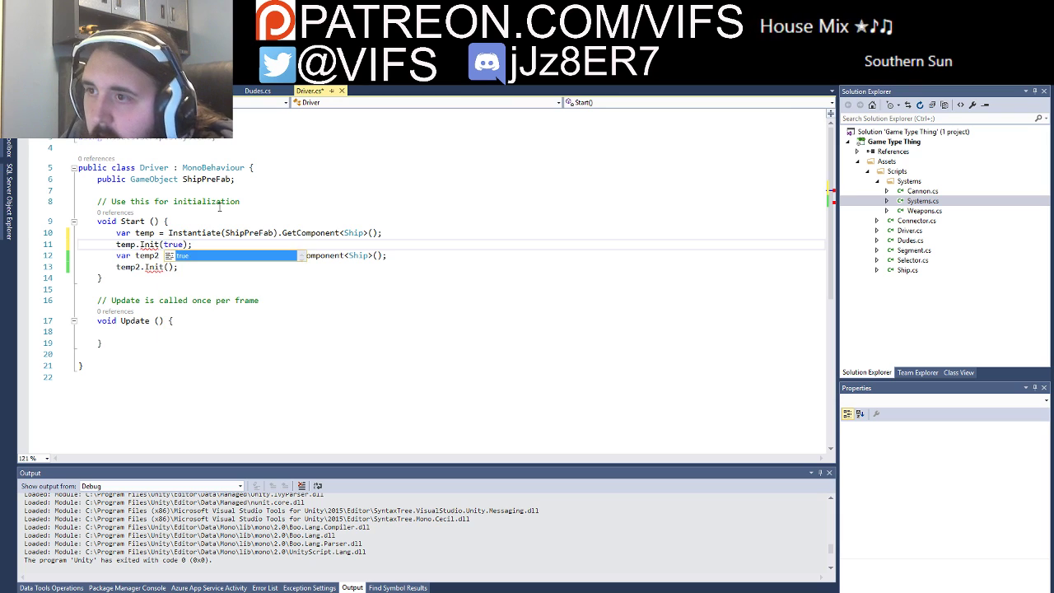
key("Escape")
key("Down")
key("Down")
type("false")
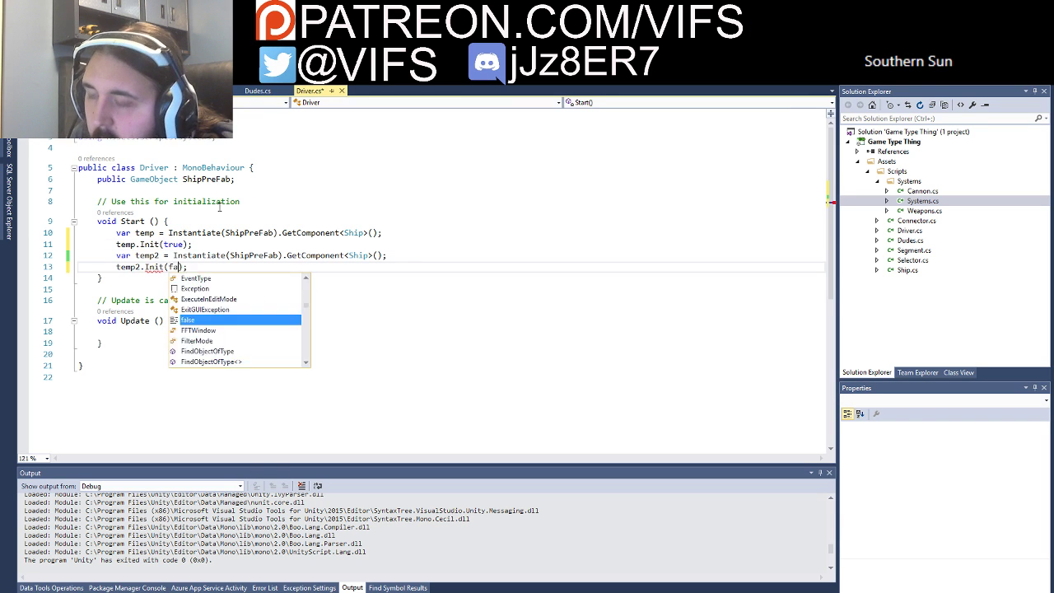
key("ctrl+s")
left_click(295, 205)
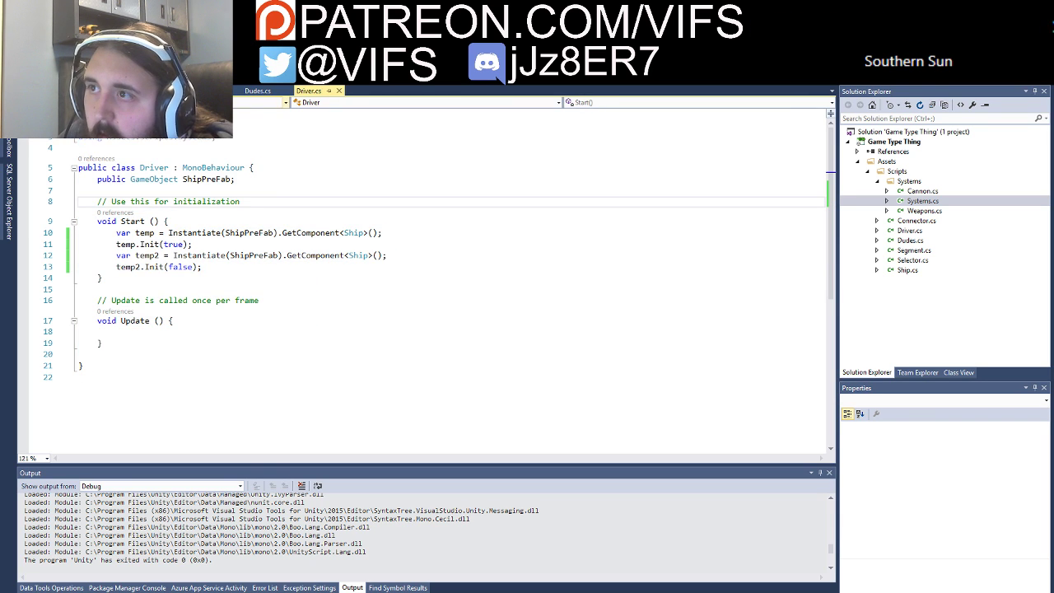
key("F12")
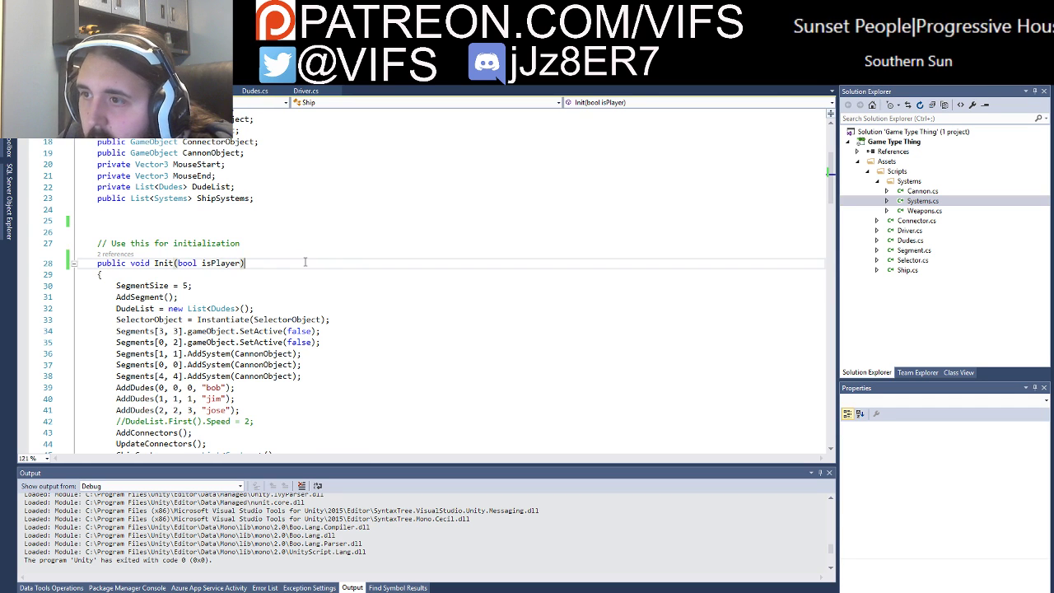
Step: Expand the SetAsPlayer method in Ship.cs to review its body
scroll(304, 264, "down", 4)
scroll(178, 339, "down", 5)
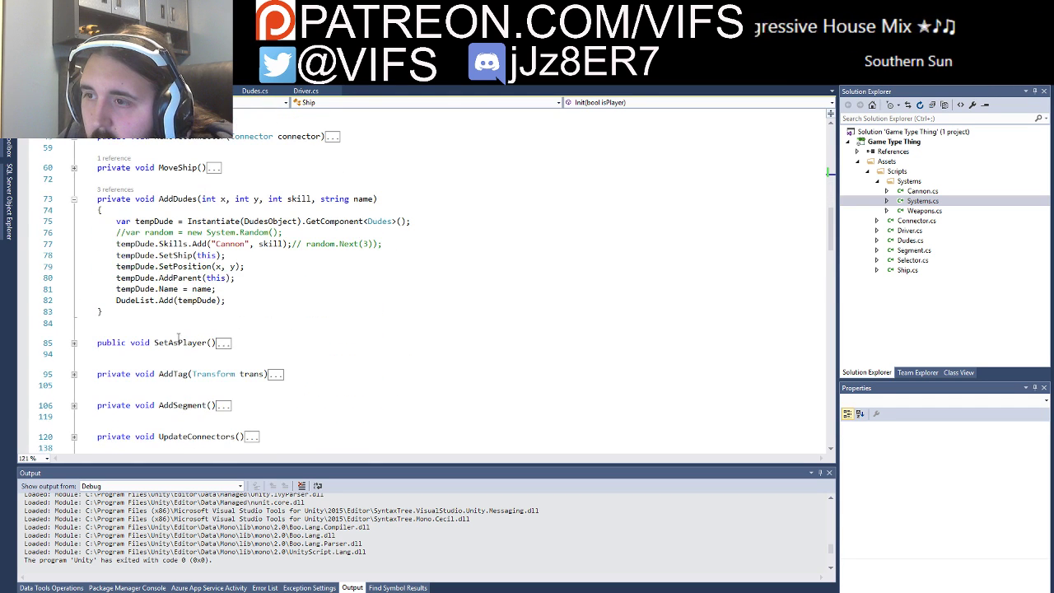
left_click(72, 344)
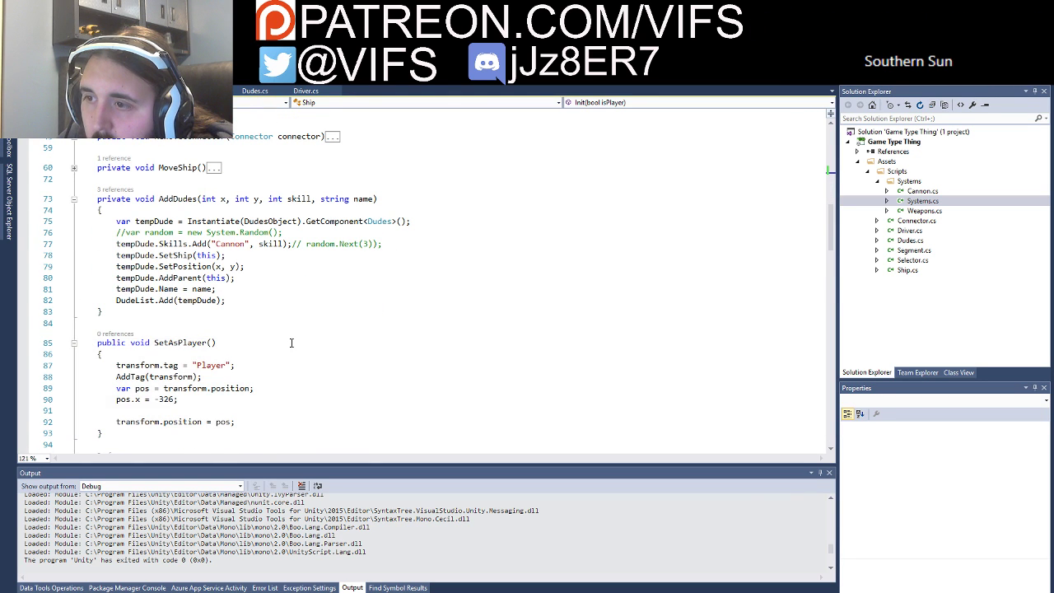
scroll(290, 343, "up", 6)
scroll(287, 330, "down", 7)
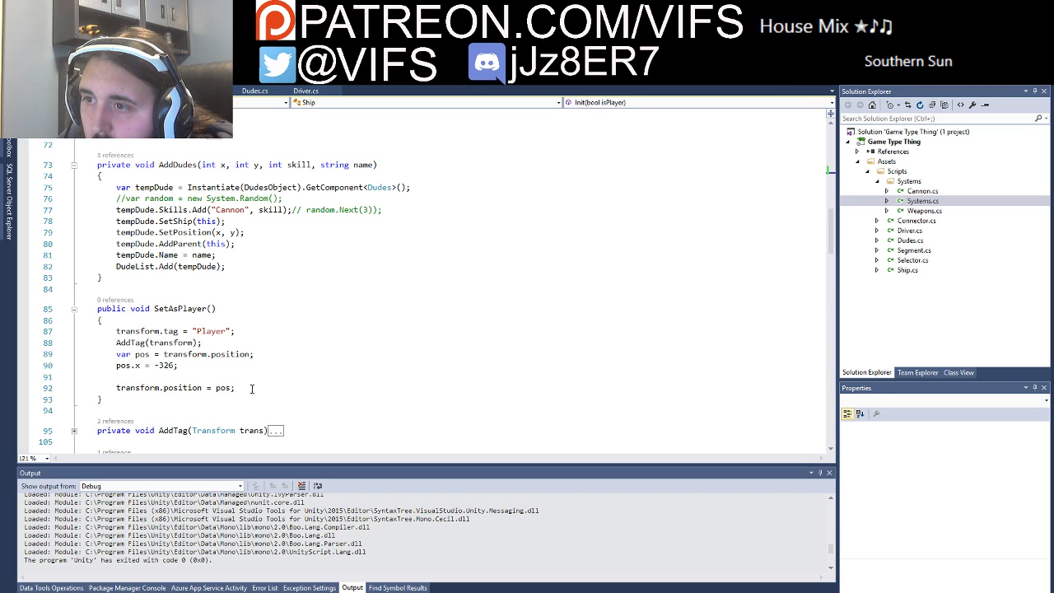
scroll(247, 354, "up", 4)
scroll(265, 322, "up", 4)
scroll(265, 323, "up", 2)
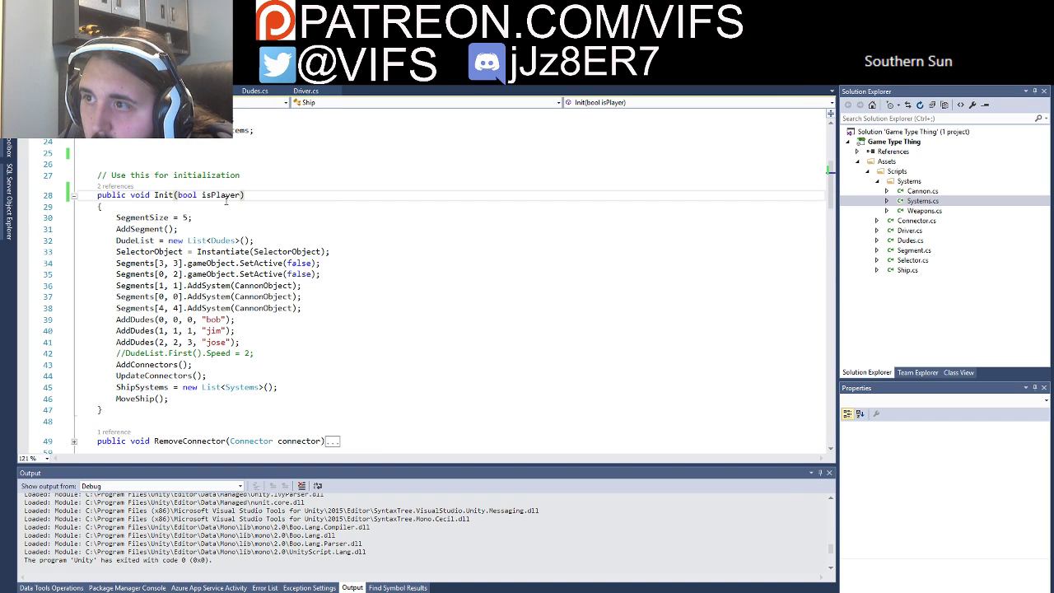
Step: Add if(isPlayer) SetAsPlayer(); as the first lines of Init
left_click(202, 206)
key("Return")
type("if(is")
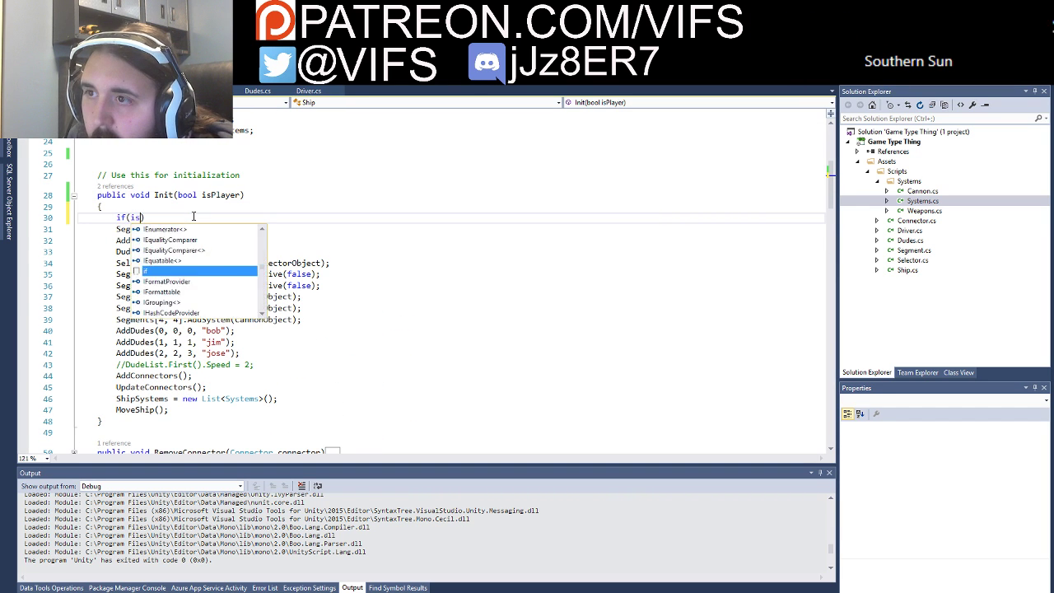
type("Player)")
key("Return")
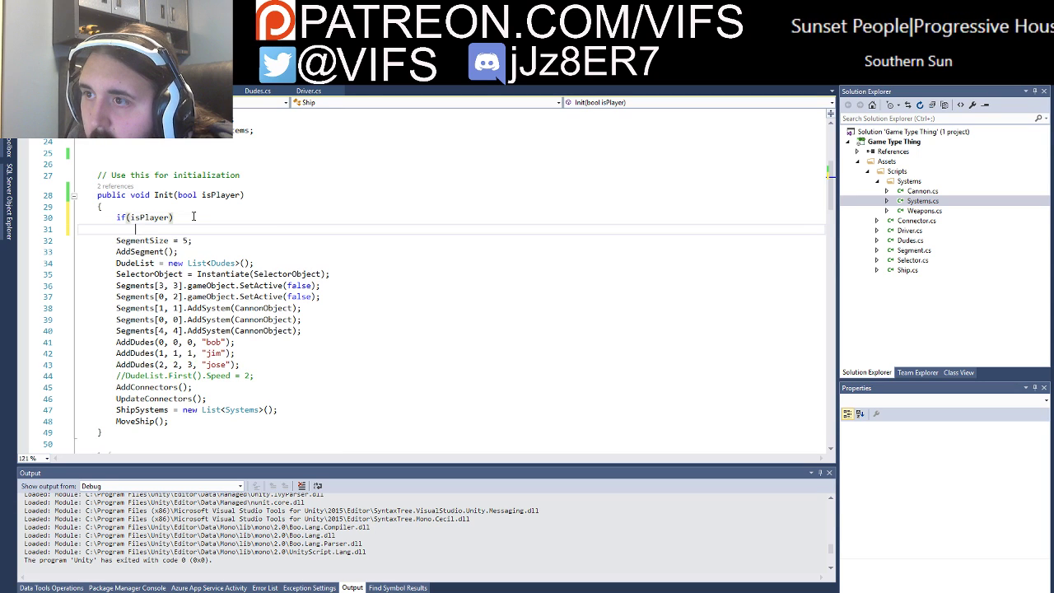
type("setas")
key("Tab")
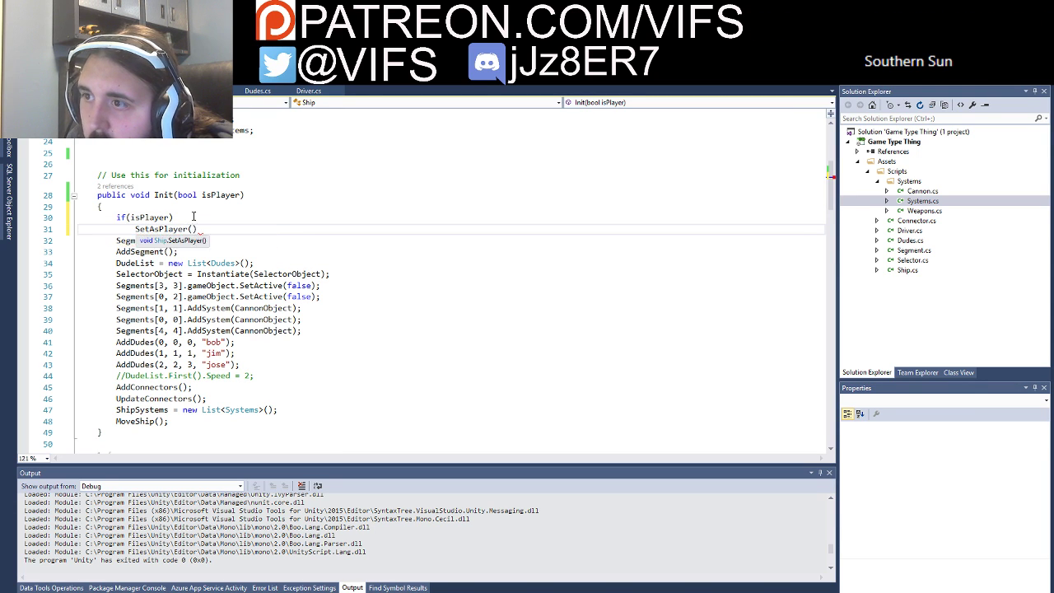
key("alt+Tab")
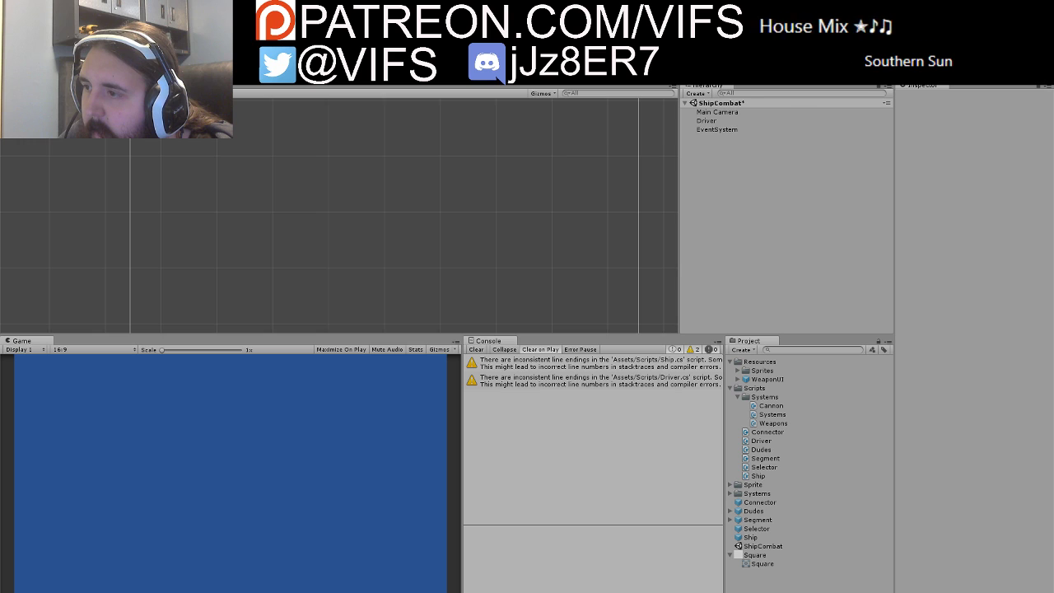
Step: Play the scene and check the second Ship(Clone)'s tag against the first one's Player tag
key("ctrl+p")
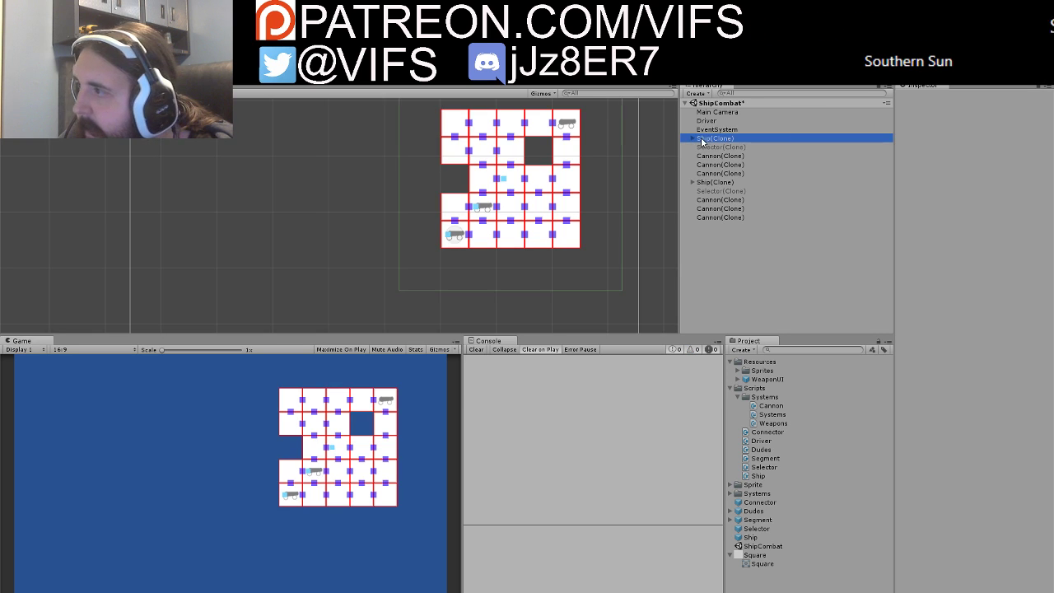
left_click(701, 182)
Step: Collapse AddDudes and expand MoveShip in Ship.cs to review its body
key("alt+Tab")
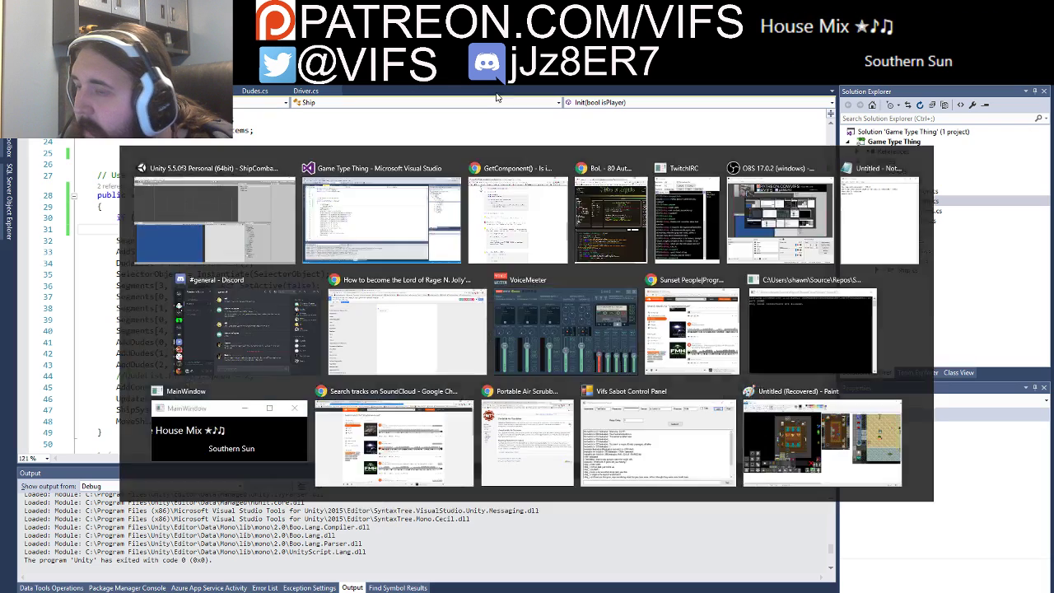
scroll(298, 232, "down", 6)
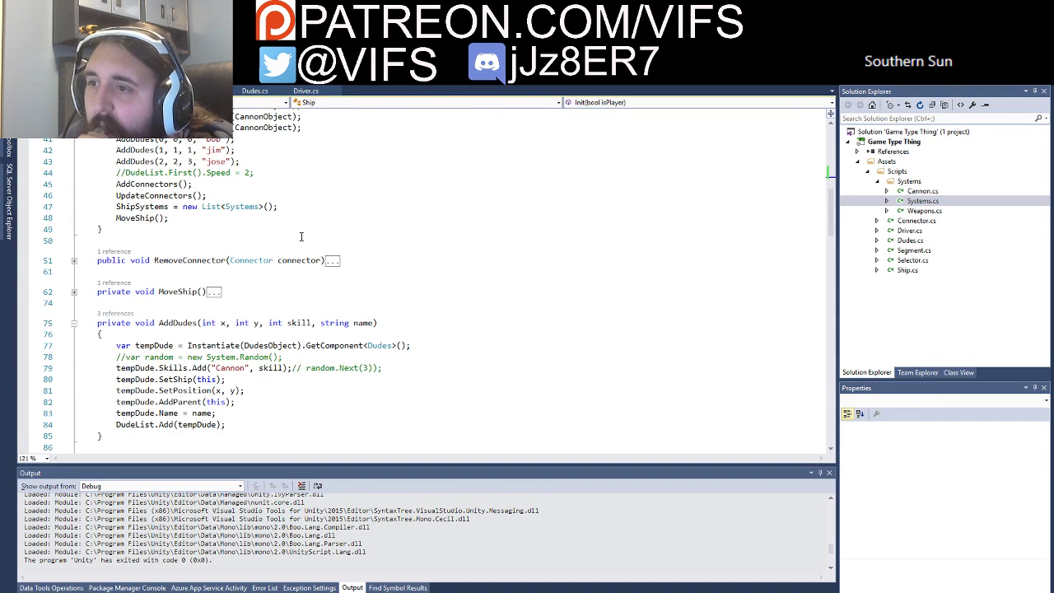
scroll(302, 236, "down", 5)
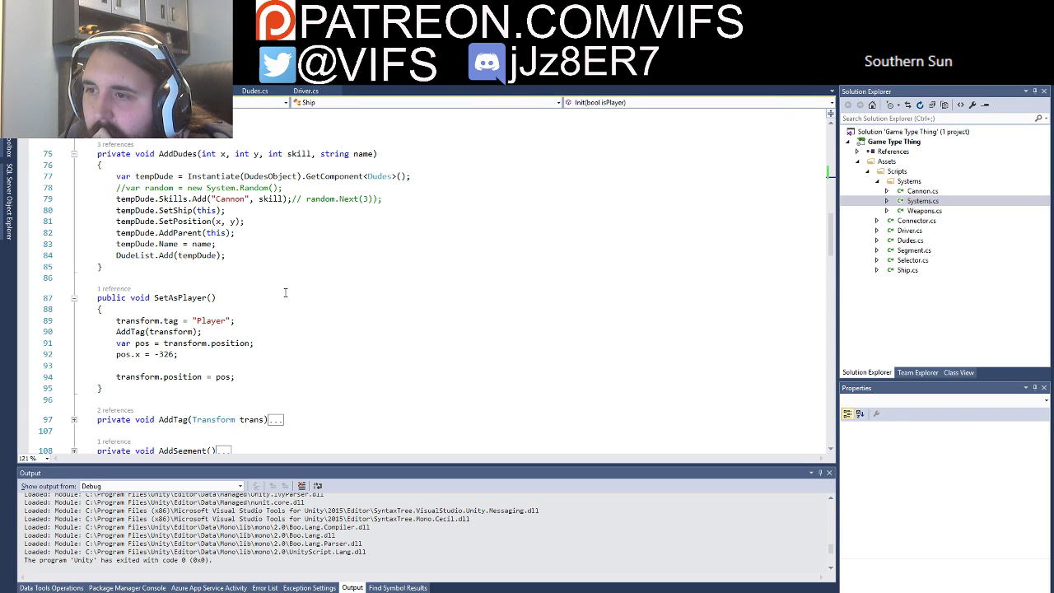
scroll(288, 293, "up", 2)
scroll(288, 292, "up", 2)
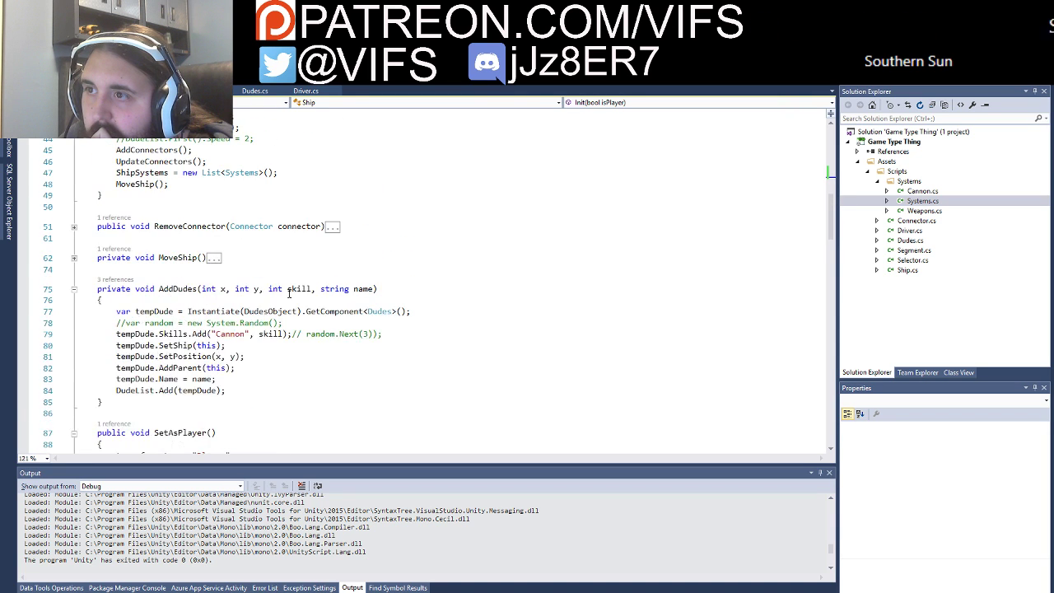
scroll(289, 293, "up", 3)
scroll(289, 294, "down", 3)
scroll(288, 292, "down", 4)
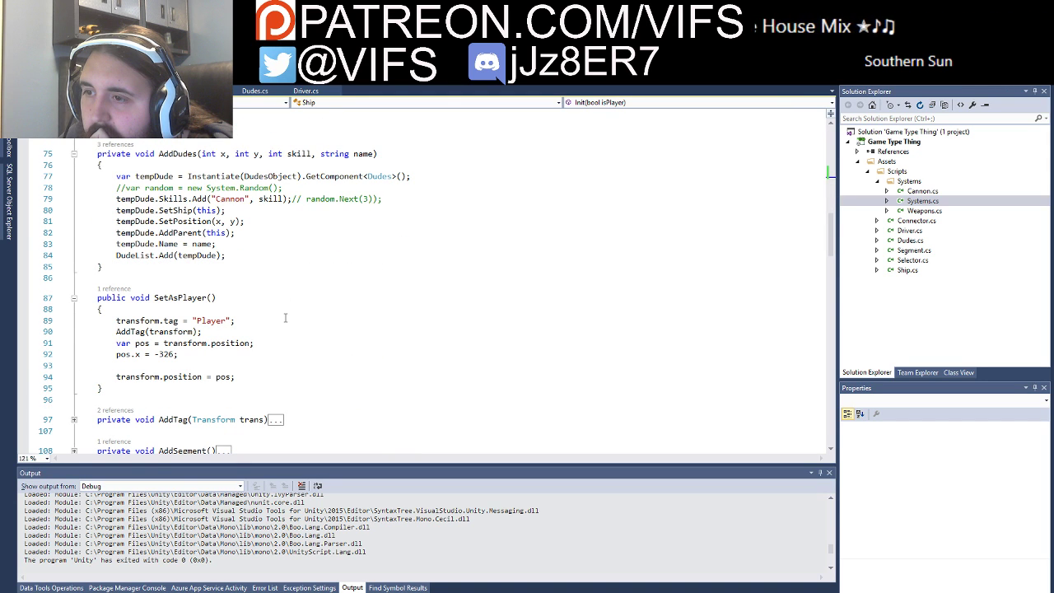
scroll(284, 317, "up", 4)
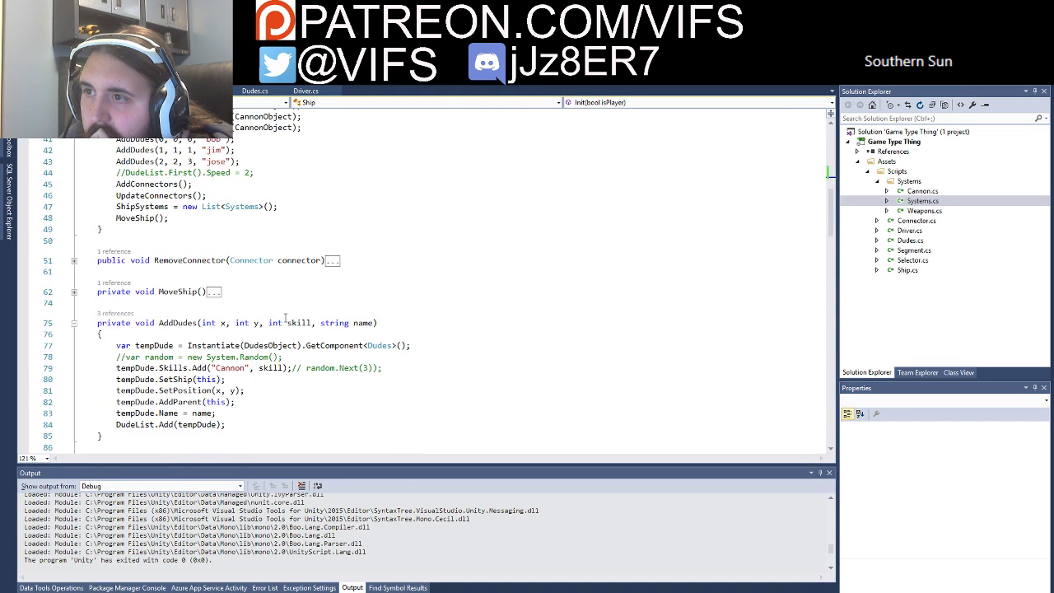
scroll(284, 317, "up", 1)
scroll(285, 317, "down", 5)
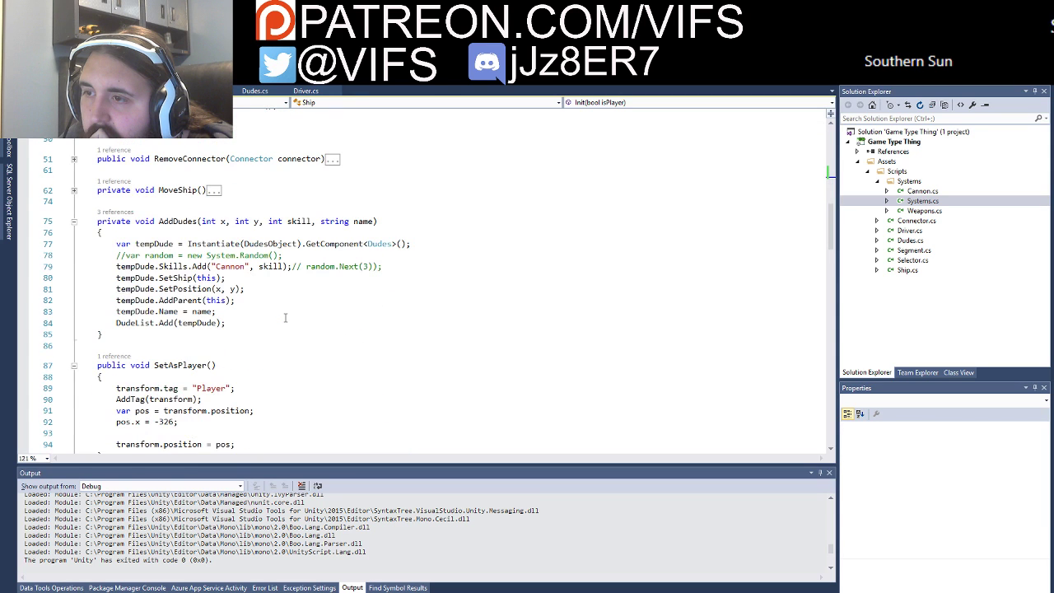
scroll(285, 317, "down", 3)
scroll(164, 338, "down", 2)
scroll(98, 350, "down", 1)
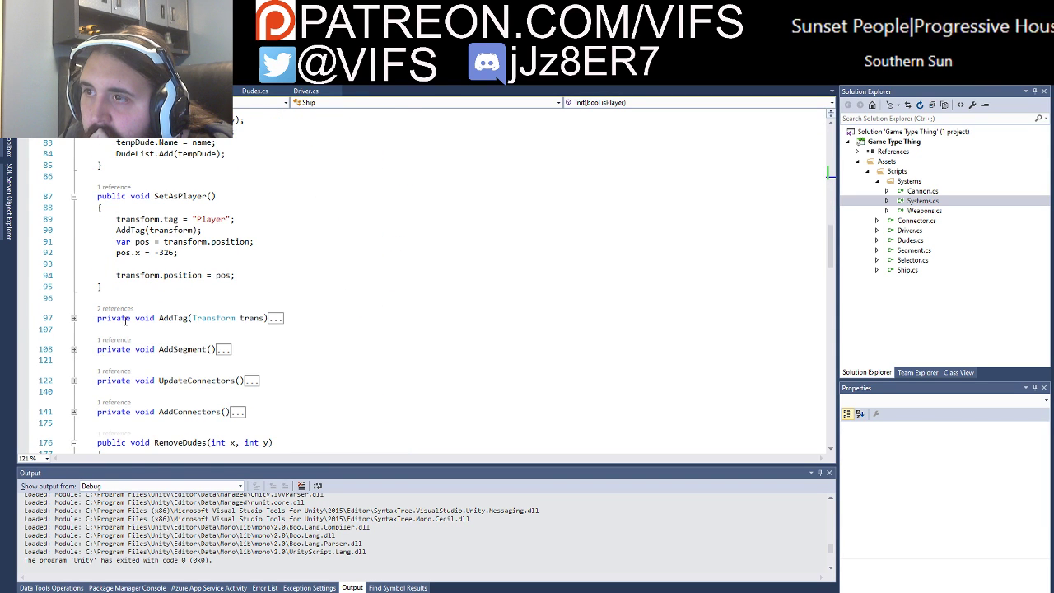
scroll(80, 226, "up", 3)
scroll(80, 227, "up", 2)
left_click(73, 221)
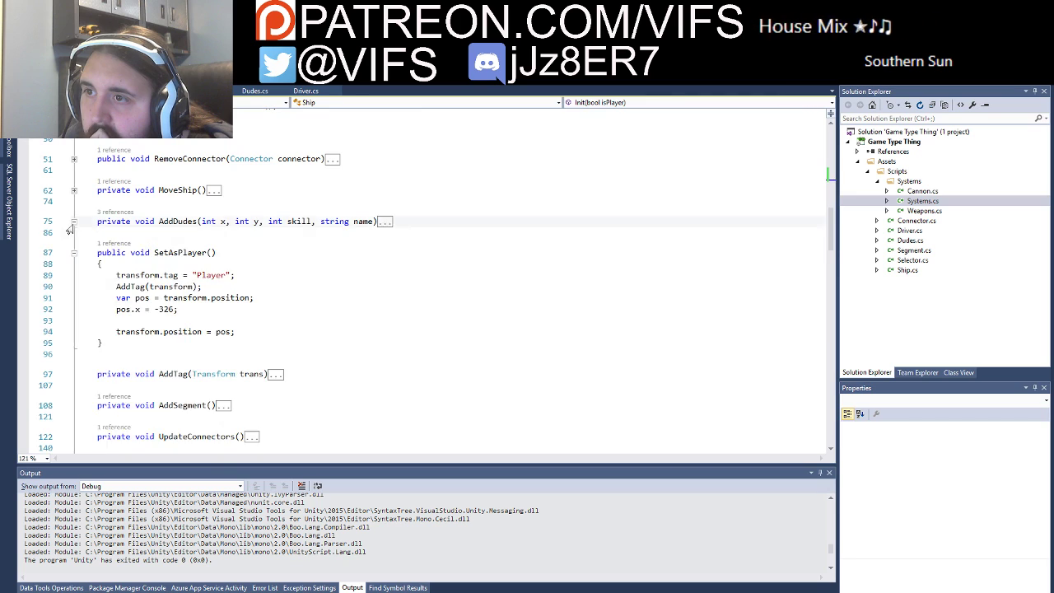
left_click(74, 190)
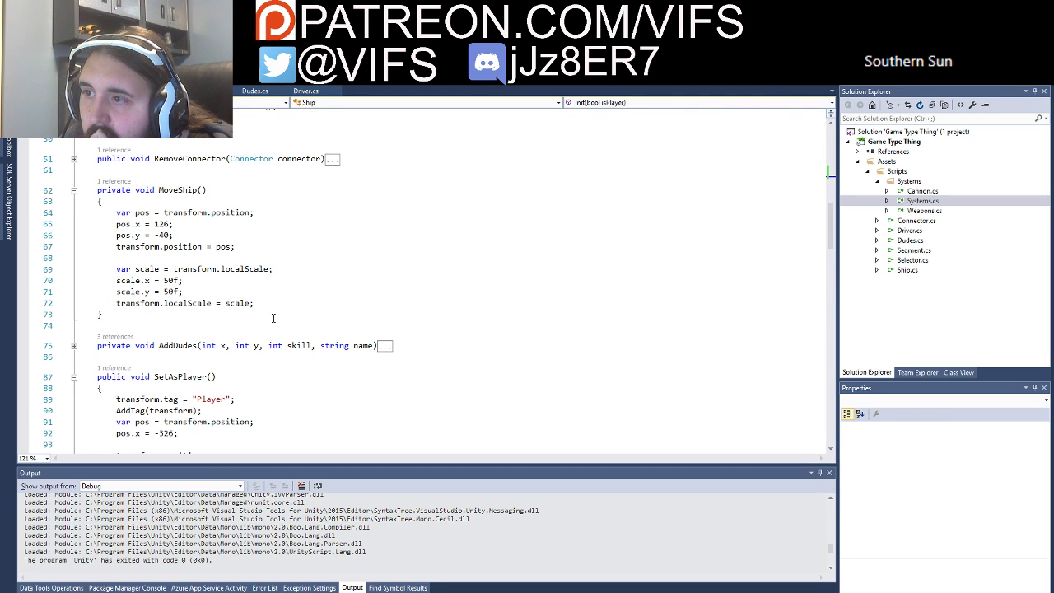
scroll(273, 318, "up", 4)
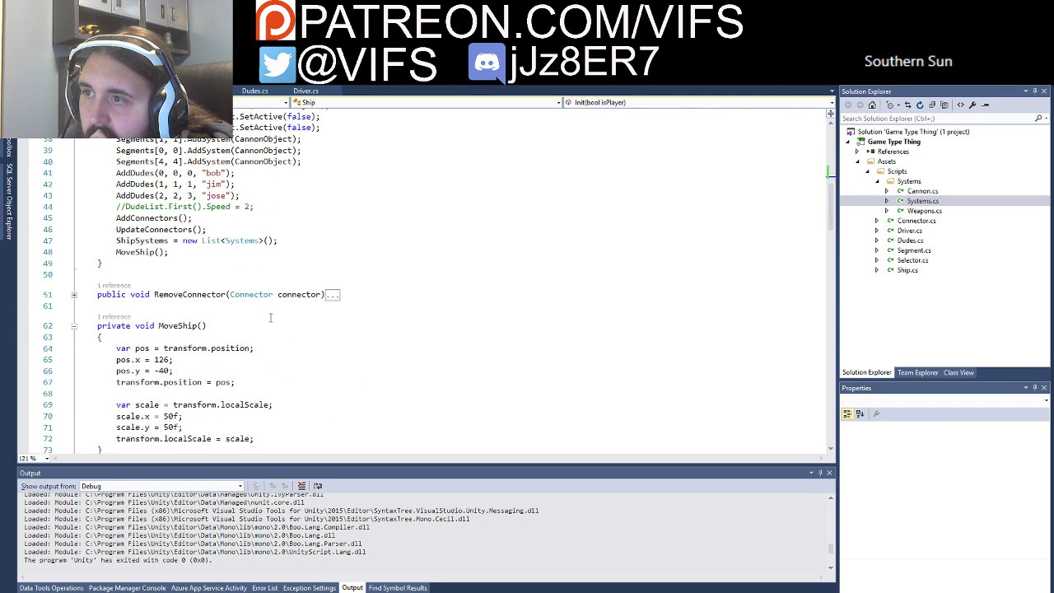
Step: Move the MoveShip(); call from the end of Init to its first line
left_click(187, 256)
key("shift+Home")
key("ctrl+c")
key("BackSpace")
key("BackSpace")
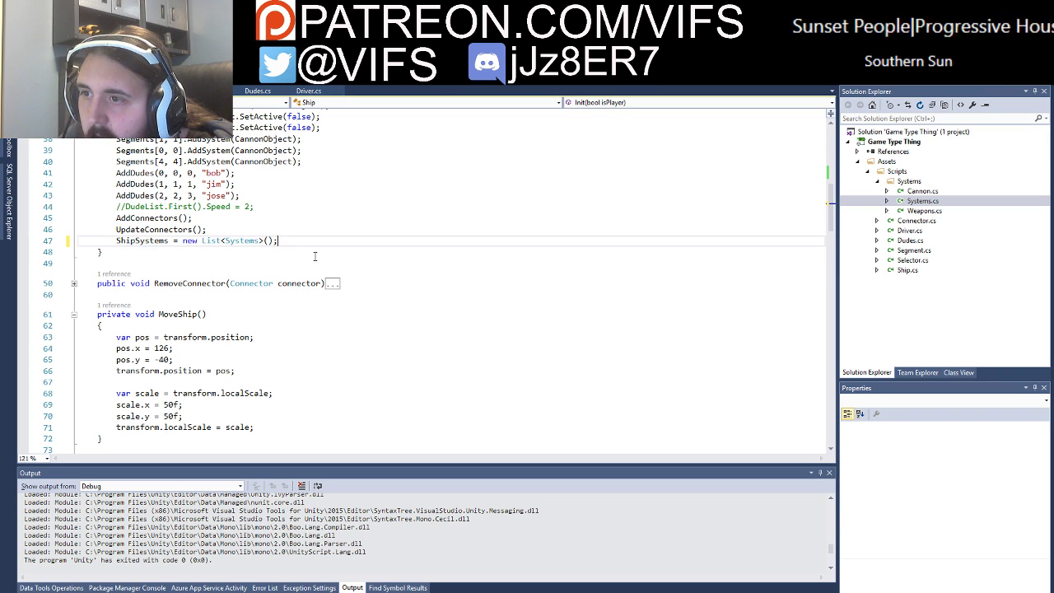
scroll(314, 256, "up", 7)
left_click(261, 274)
key("Return")
key("ctrl+v")
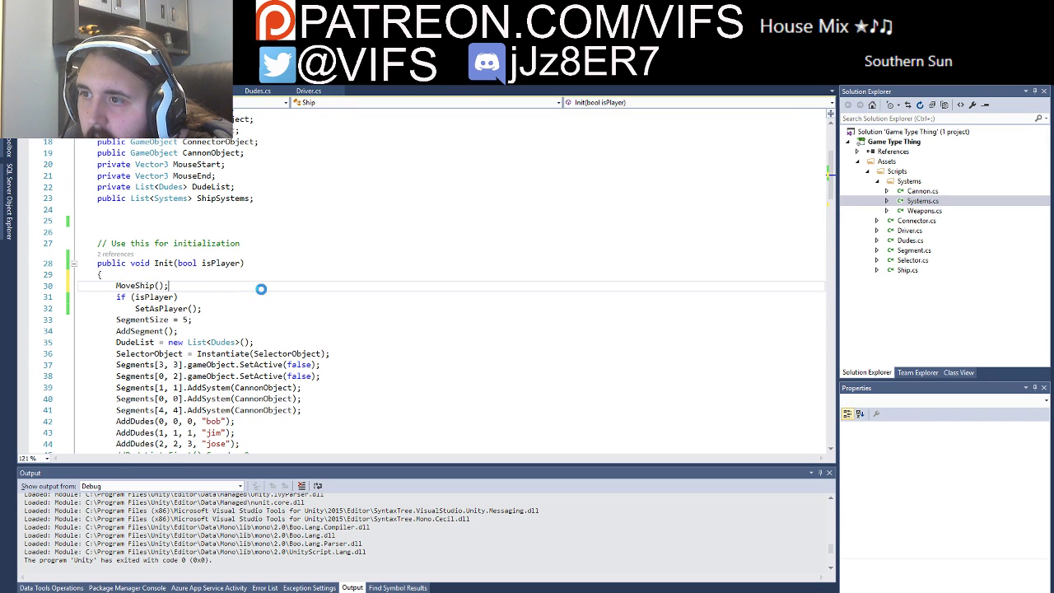
Step: Play-test to confirm both Ship clones spawn with cannons, then stop and return to Visual Studio
key("alt+Tab")
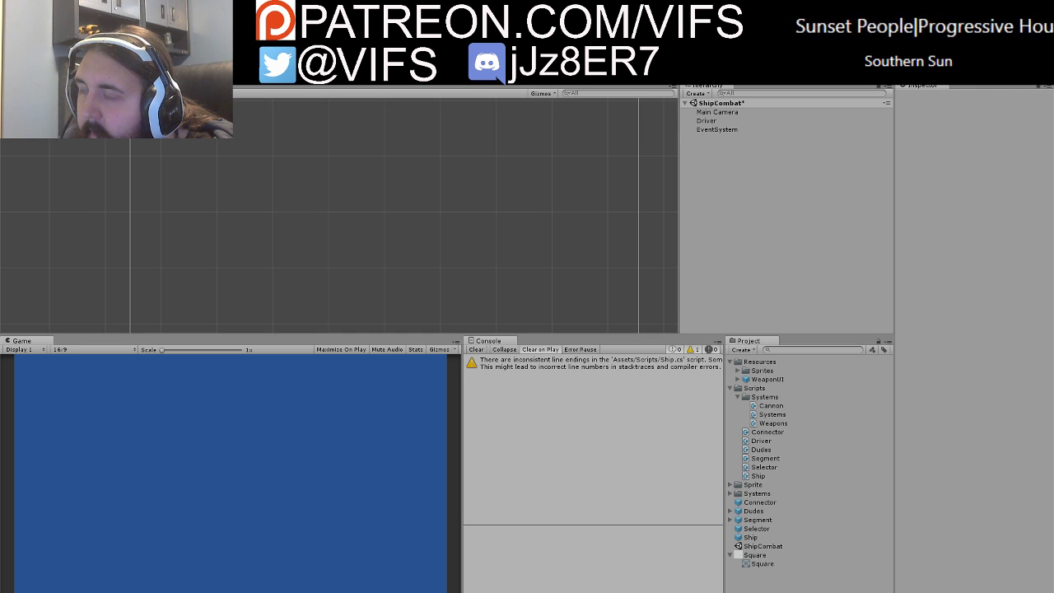
key("ctrl+p")
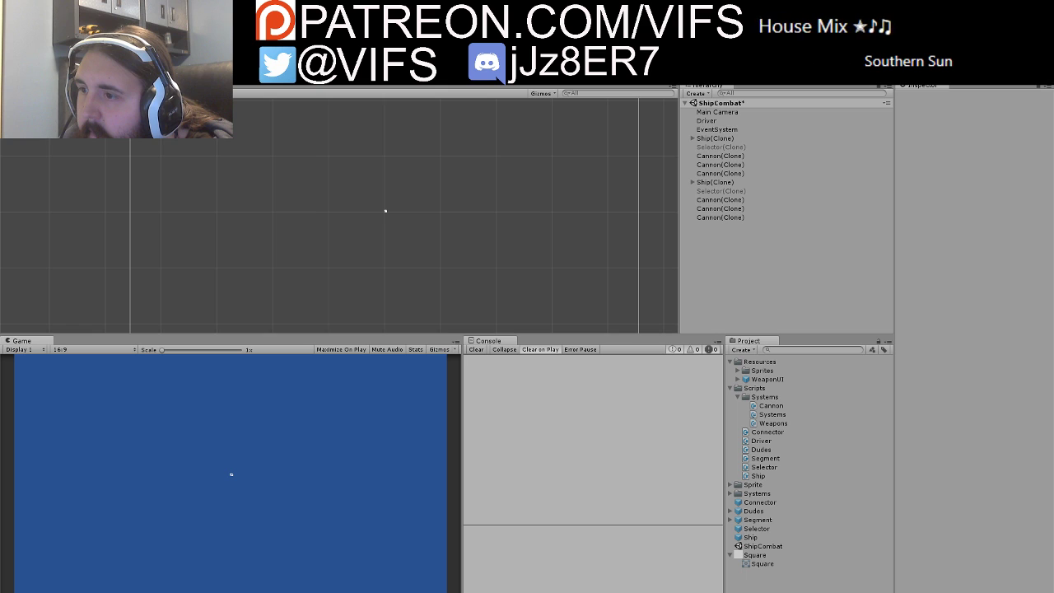
key("ctrl+p")
key("alt+Tab")
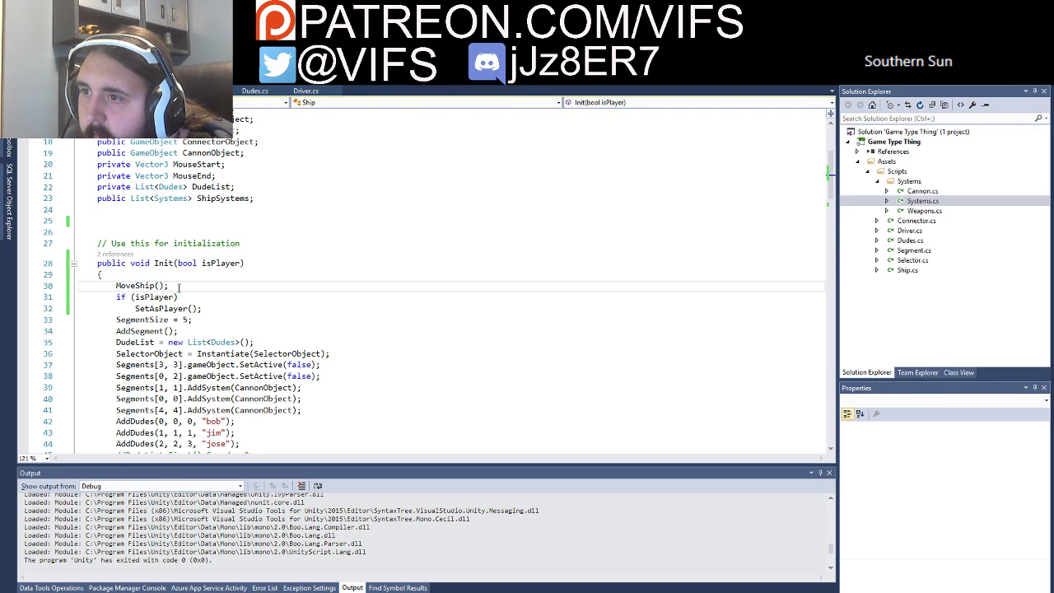
Step: Move MoveShip(); from the top of Init to just after the ShipSystems line
left_click_drag(178, 286, 203, 264)
key("Delete")
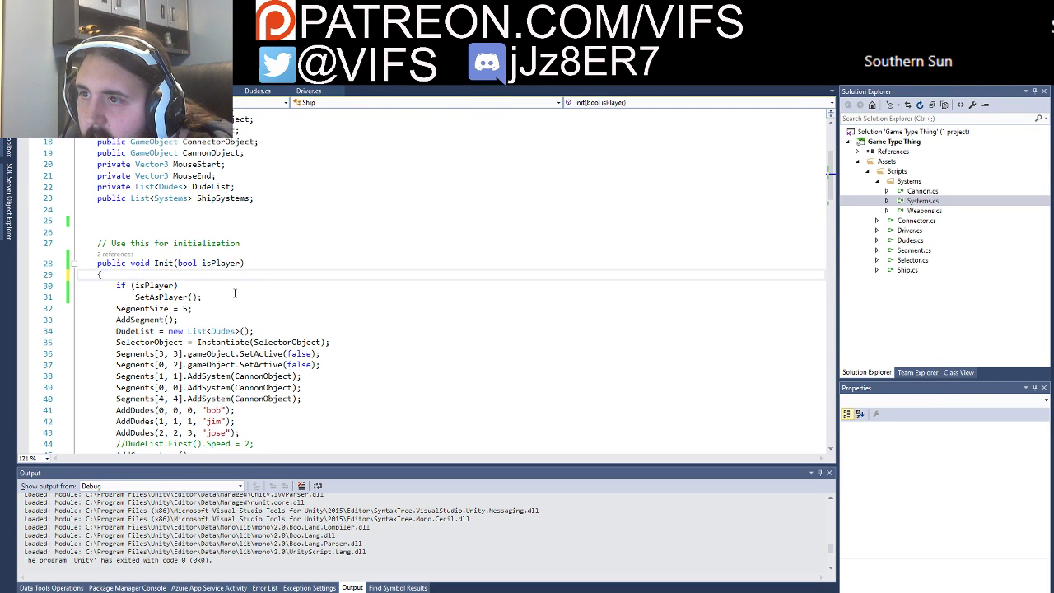
scroll(223, 299, "down", 5)
left_click(308, 308)
key("Return")
key("Return")
key("ctrl+v")
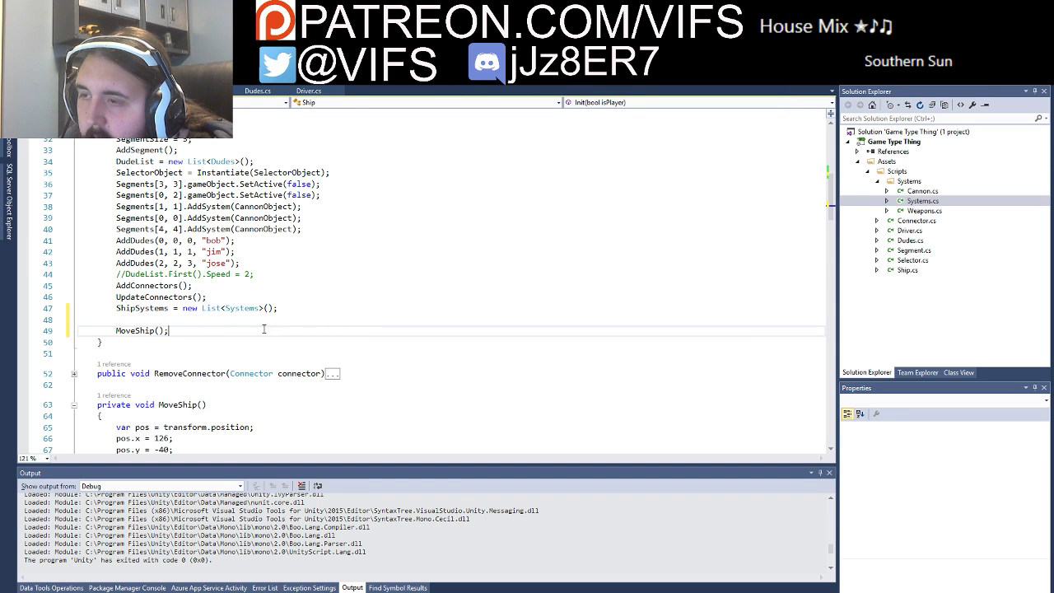
left_click(316, 309)
key("Delete")
Step: Cut the if (isPlayer) SetAsPlayer(); check and paste it after MoveShip();
scroll(315, 308, "up", 4)
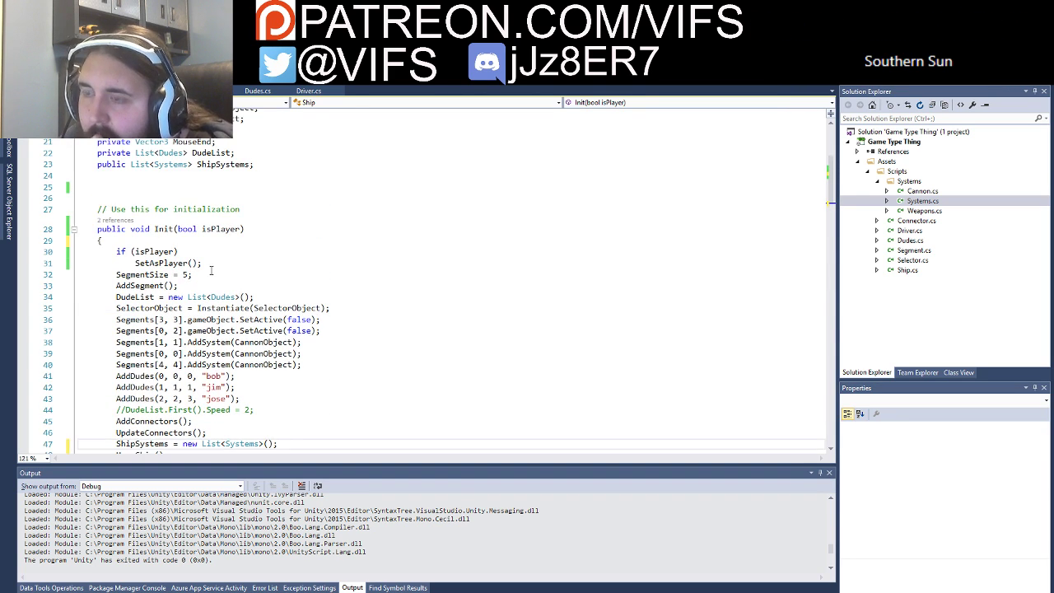
scroll(211, 270, "up", 2)
scroll(237, 270, "up", 2)
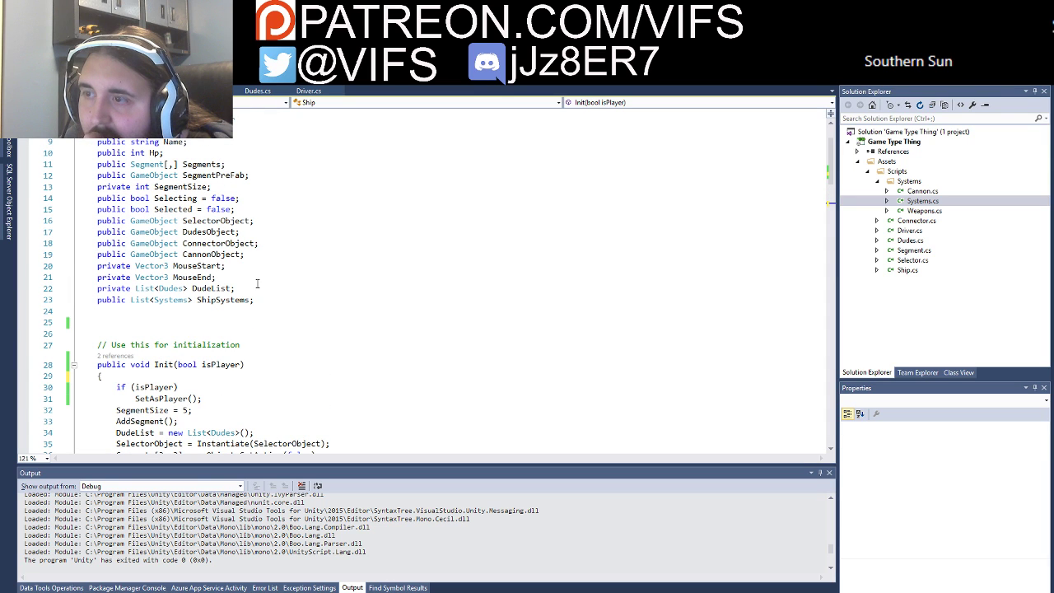
scroll(242, 322, "down", 3)
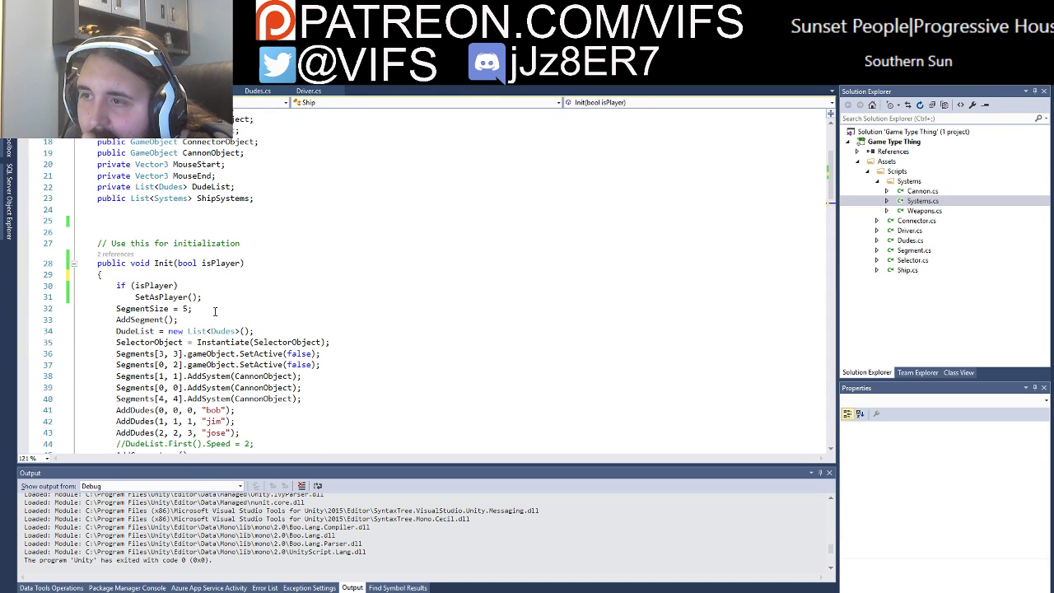
left_click_drag(207, 298, 102, 274)
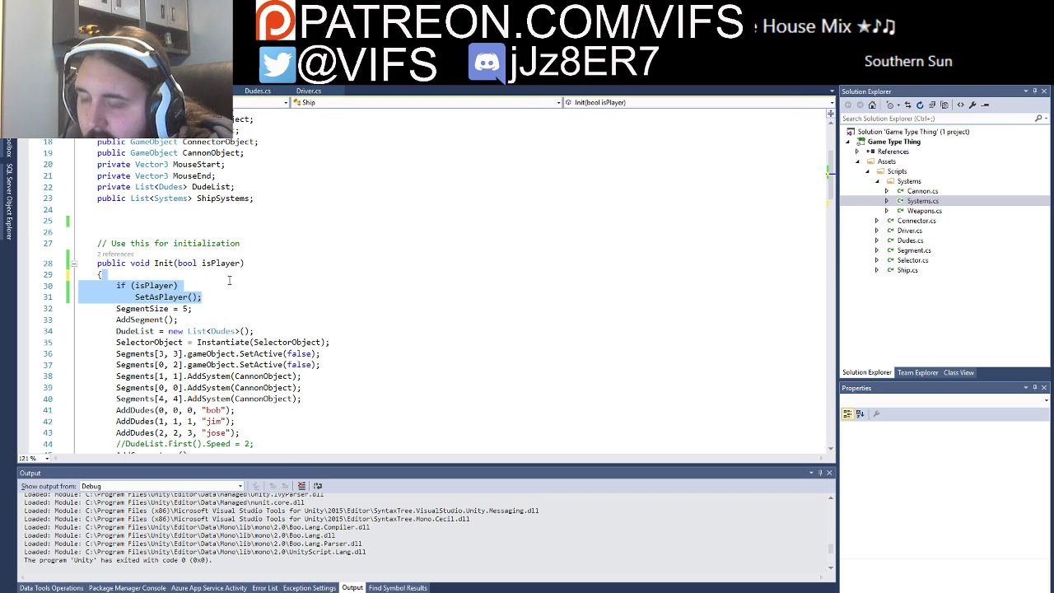
key("BackSpace")
scroll(247, 317, "down", 5)
left_click(207, 302)
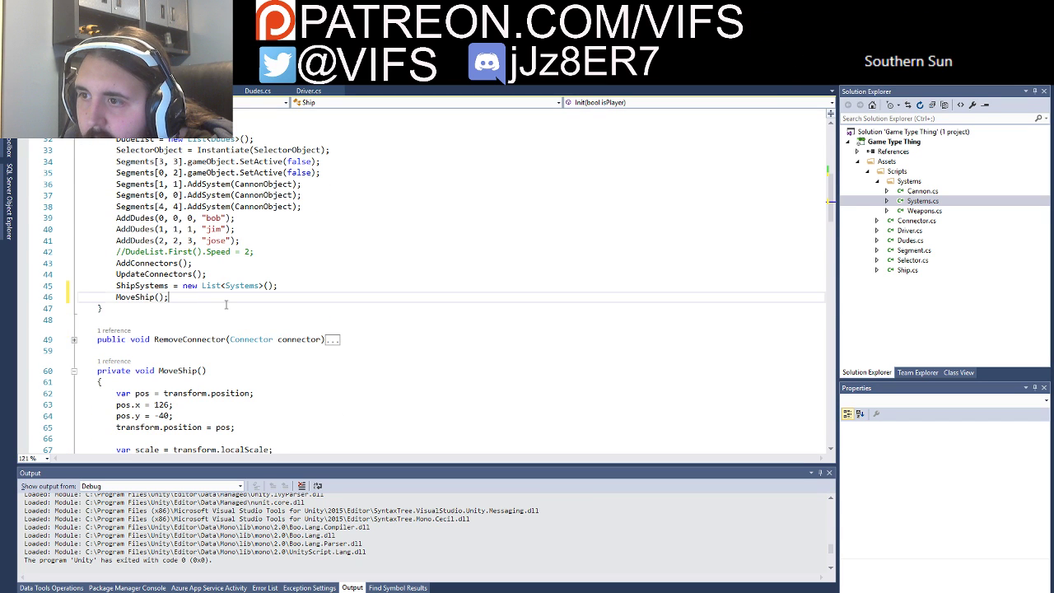
type("if (isPlayer)             SetAsPlayer();")
Step: Delete the if (isPlayer) SetAsPlayer(); lines from Init entirely
scroll(178, 338, "down", 5)
scroll(165, 370, "up", 10)
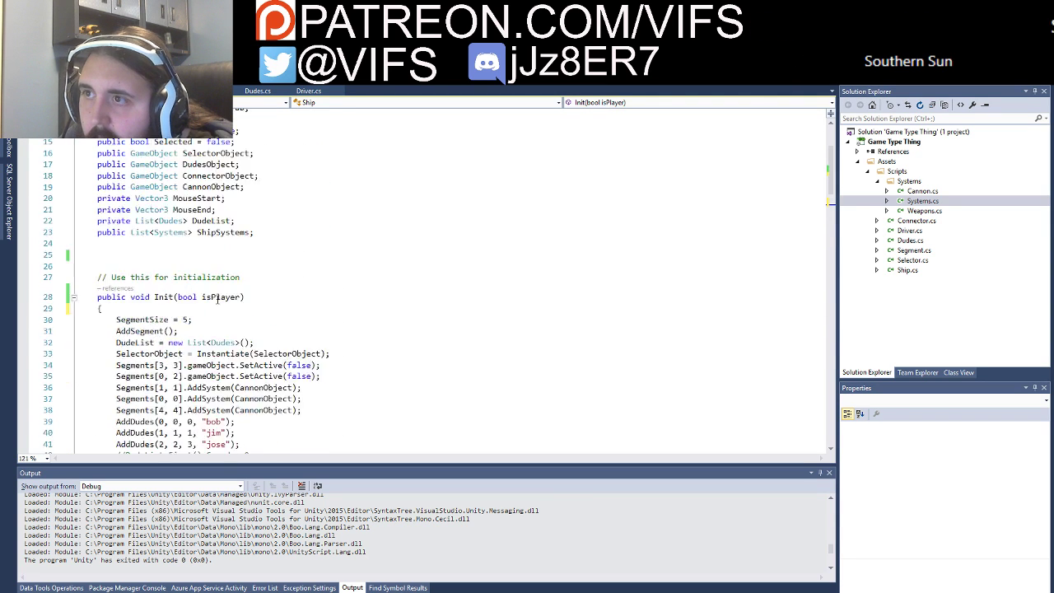
scroll(221, 293, "up", 3)
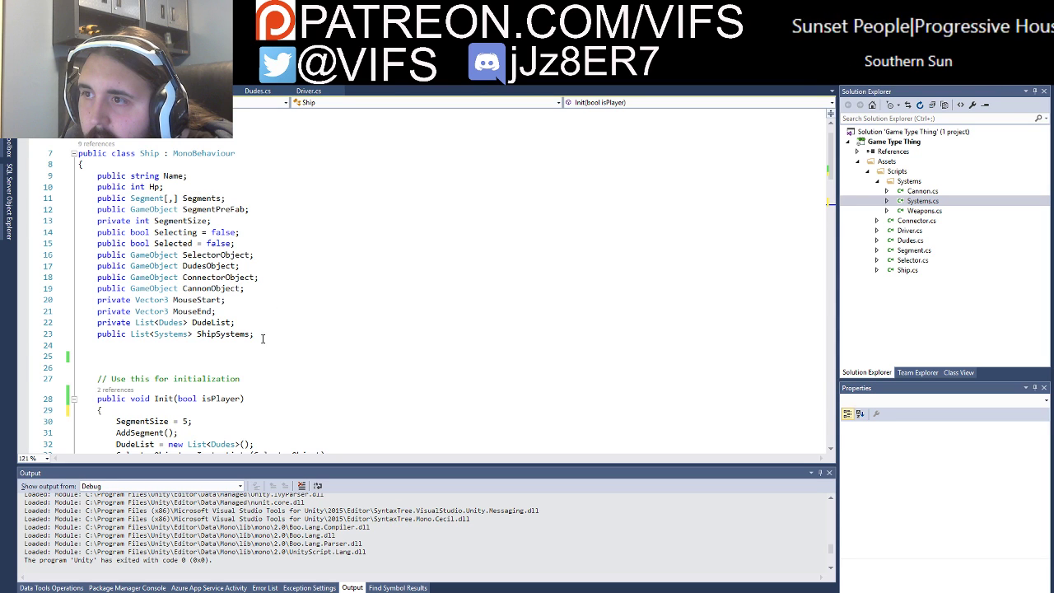
scroll(261, 336, "down", 7)
scroll(221, 325, "down", 3)
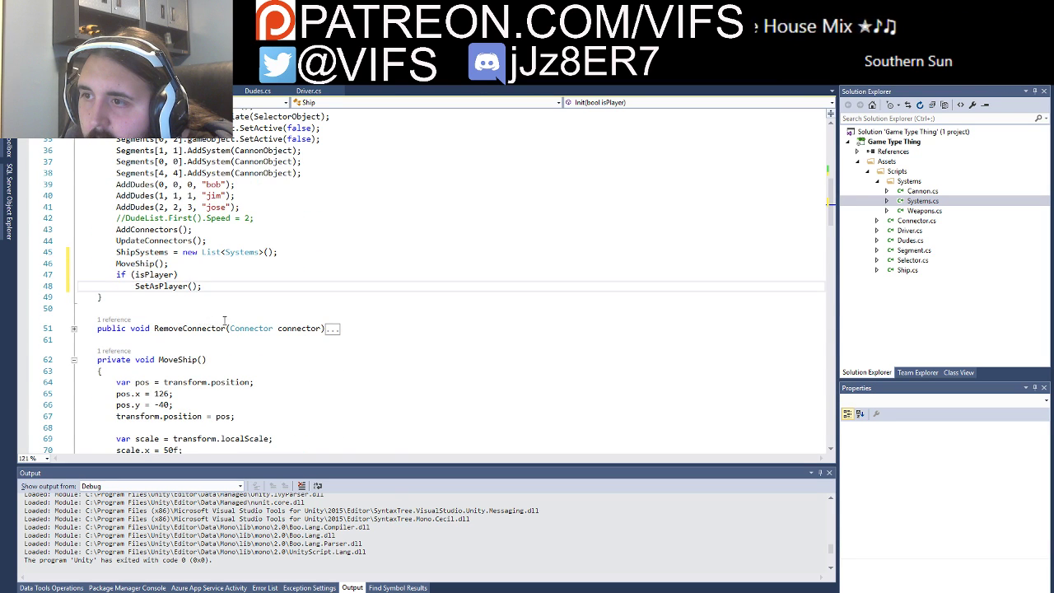
scroll(224, 320, "down", 2)
scroll(275, 238, "up", 2)
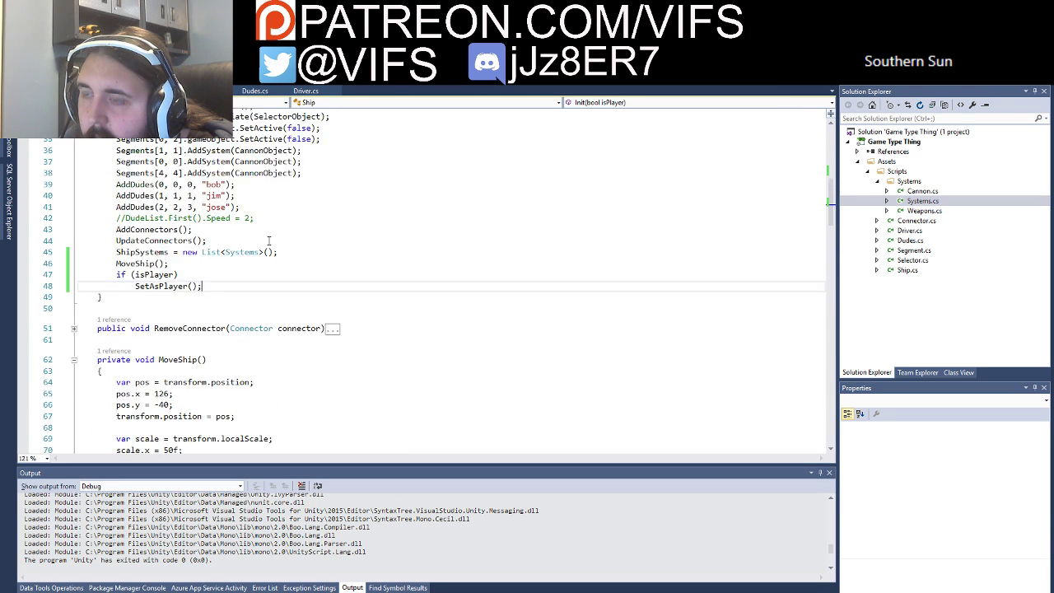
scroll(276, 242, "up", 2)
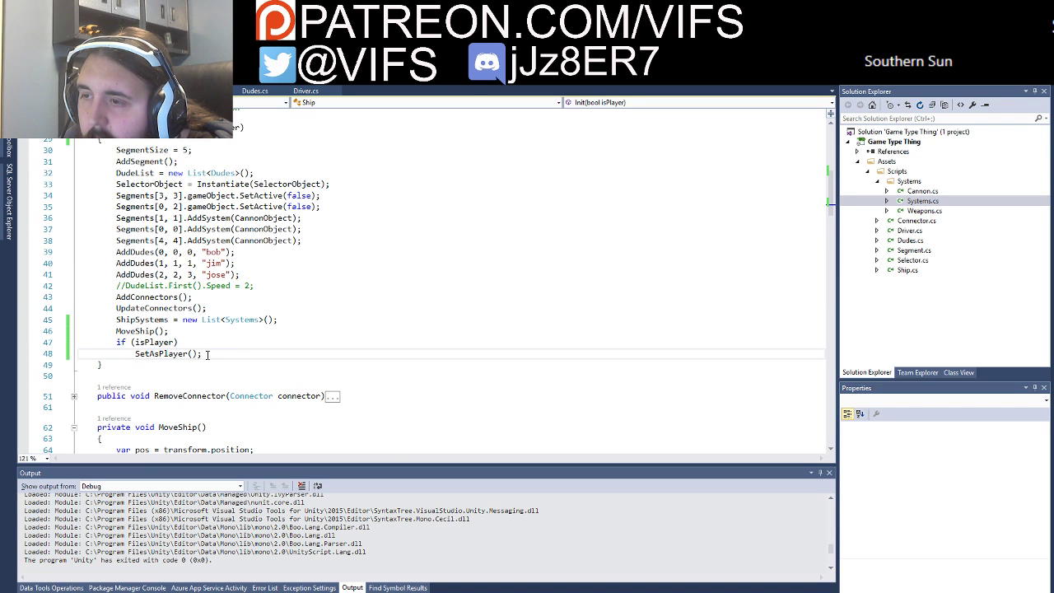
scroll(276, 260, "down", 2)
scroll(228, 319, "down", 1)
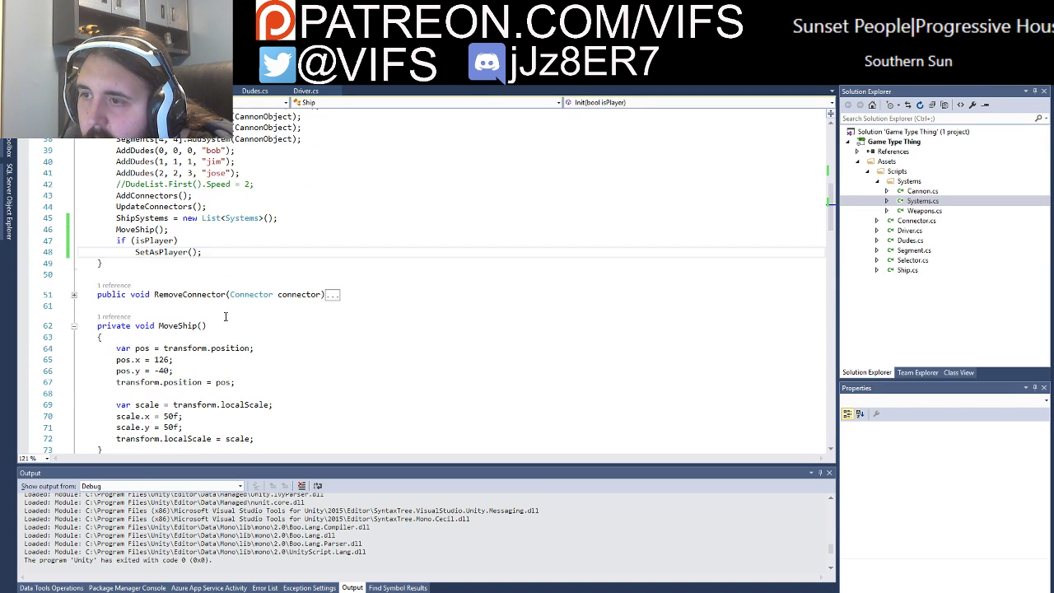
scroll(194, 302, "up", 2)
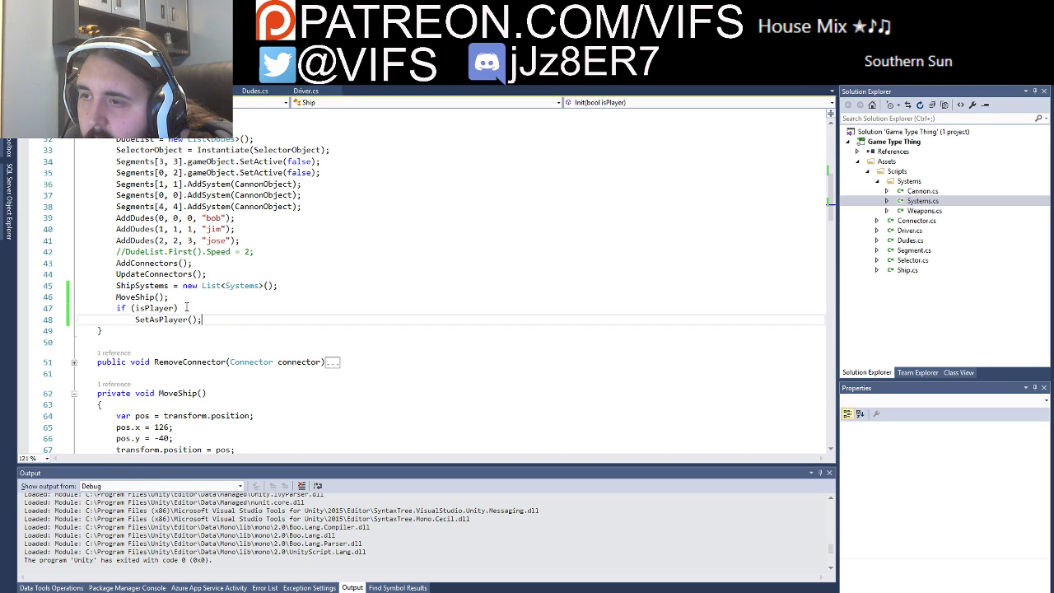
left_click(182, 307)
key("shift+Up")
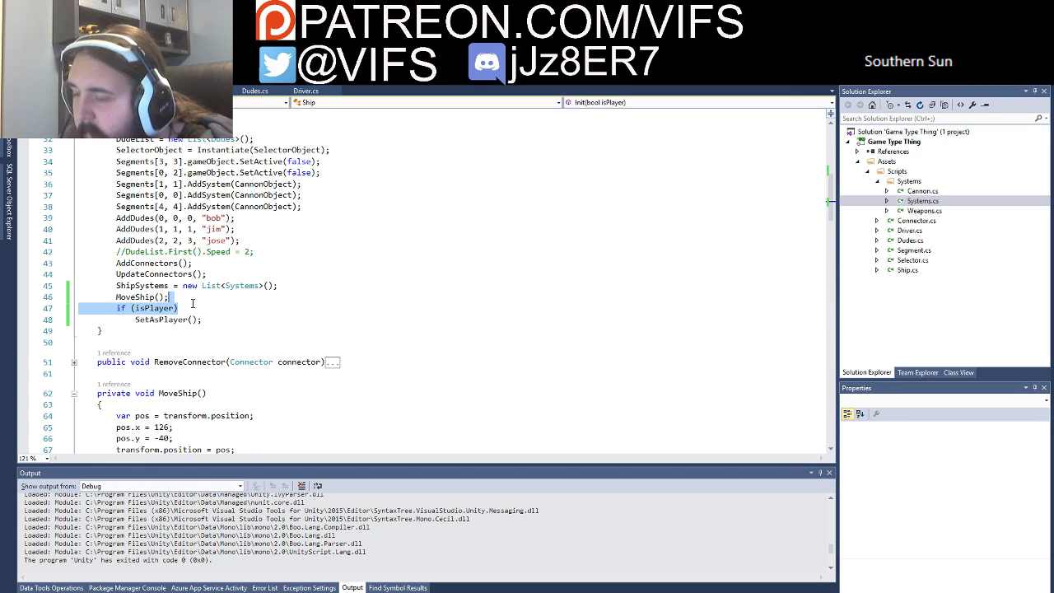
key("shift+Down")
key("Delete")
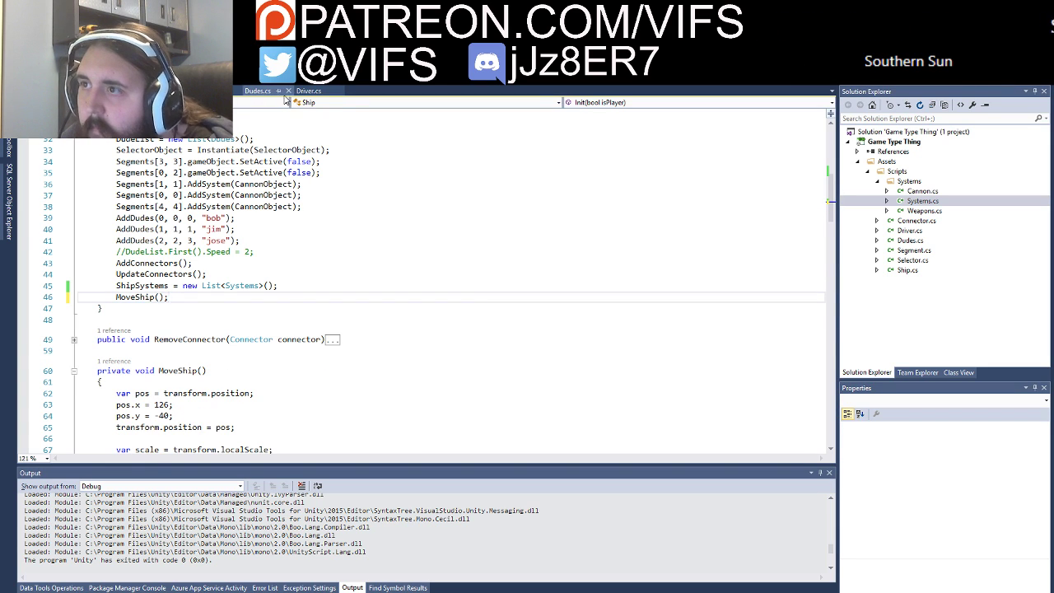
Step: In the Driver script, start typing temp.set on a new line after temp.Init(true);
left_click(307, 91)
left_click(215, 241)
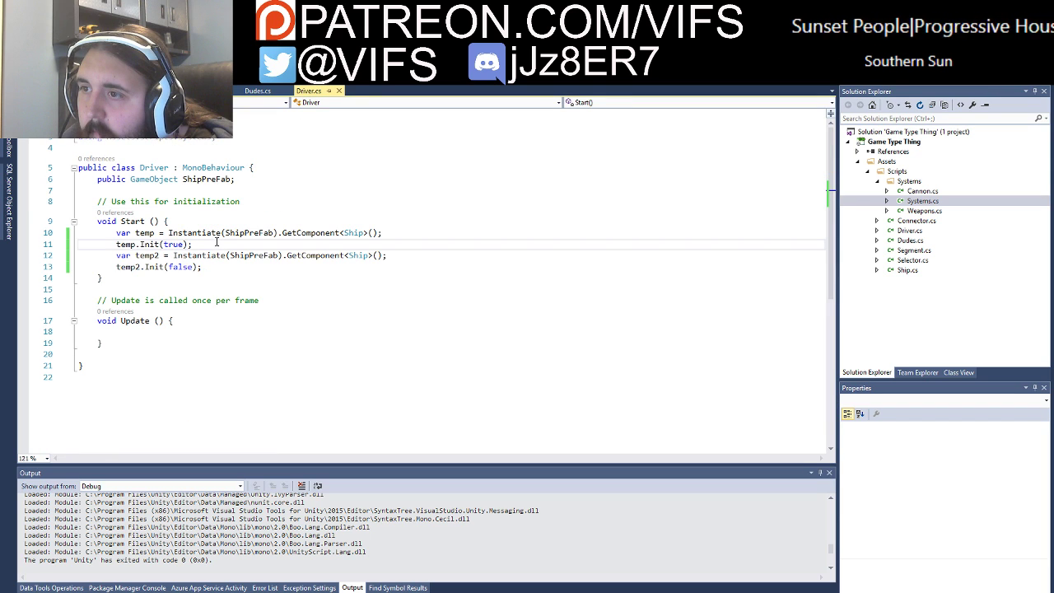
key("Return")
type("temp.")
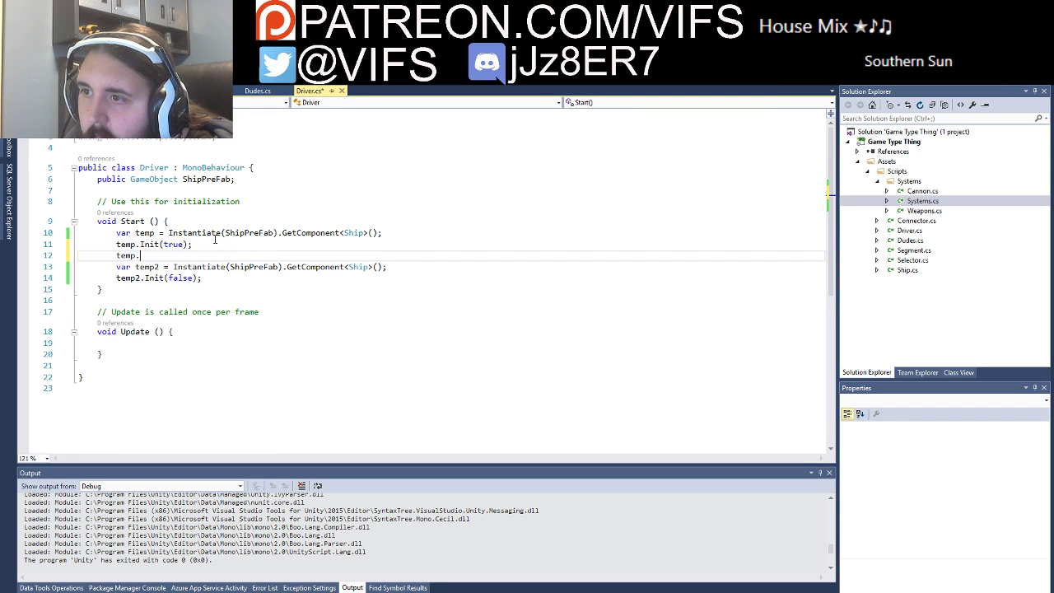
type("set")
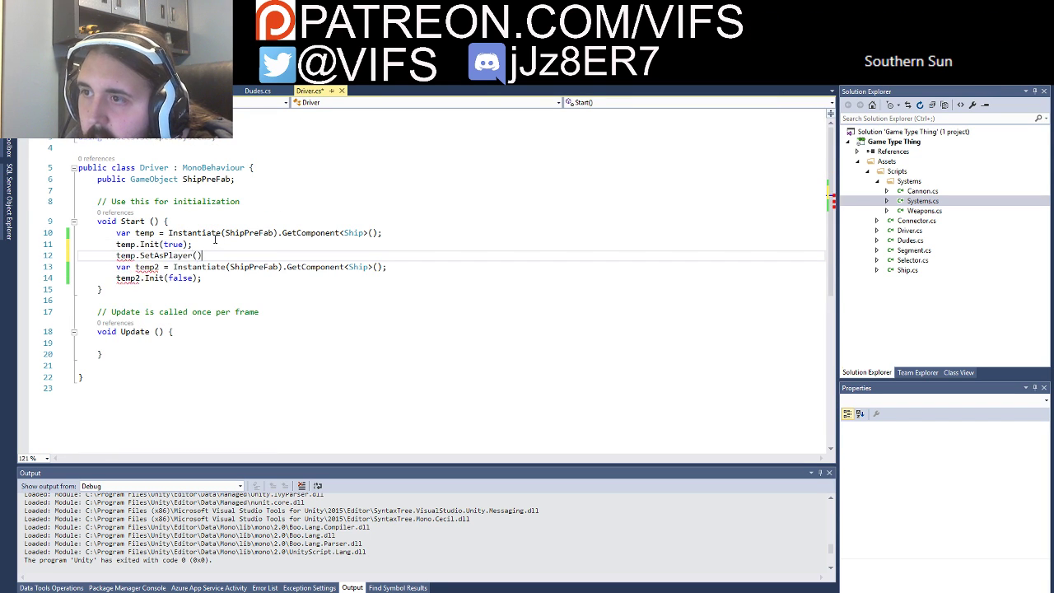
Step: Jump to Ship's Init and write an if(isPlayer) check on line 30
key("F12")
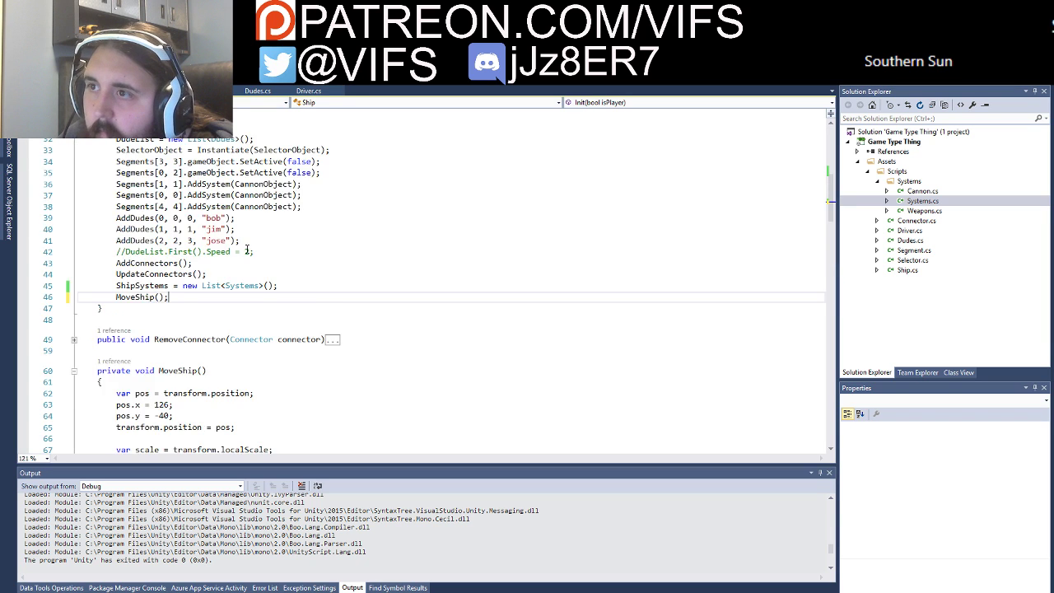
scroll(156, 278, "up", 7)
left_click(157, 279)
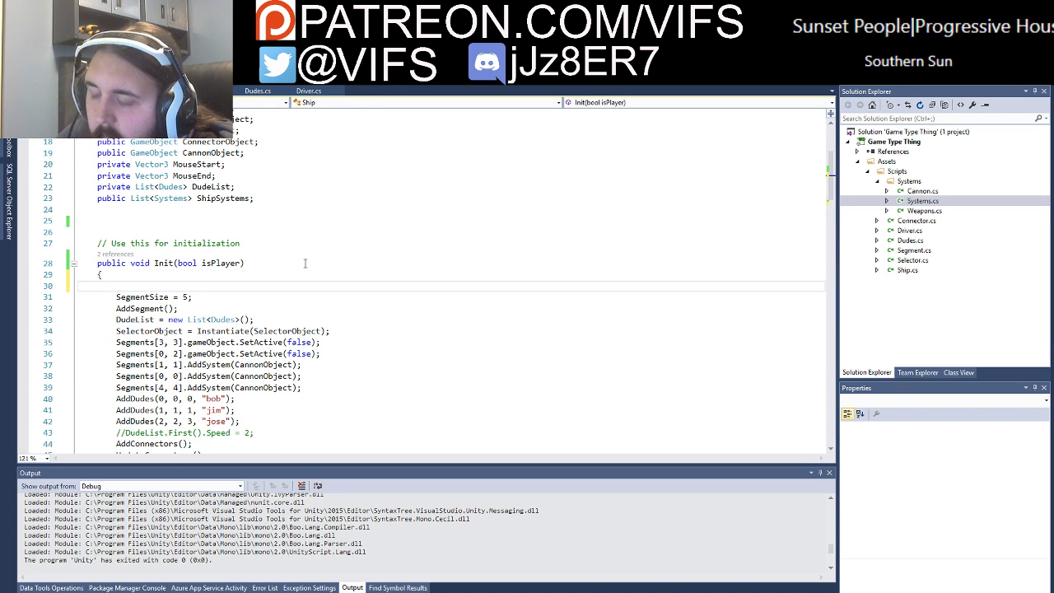
type("if(isp")
key("Tab")
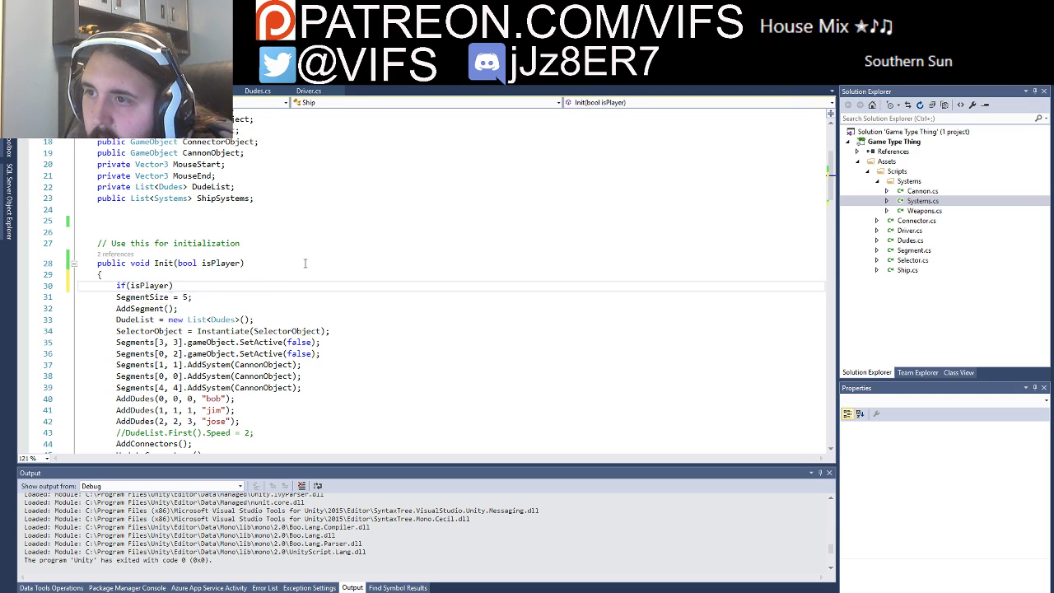
Step: Add a public bool IsPlayer field after the ShipSystems field in Ship
scroll(298, 262, "up", 3)
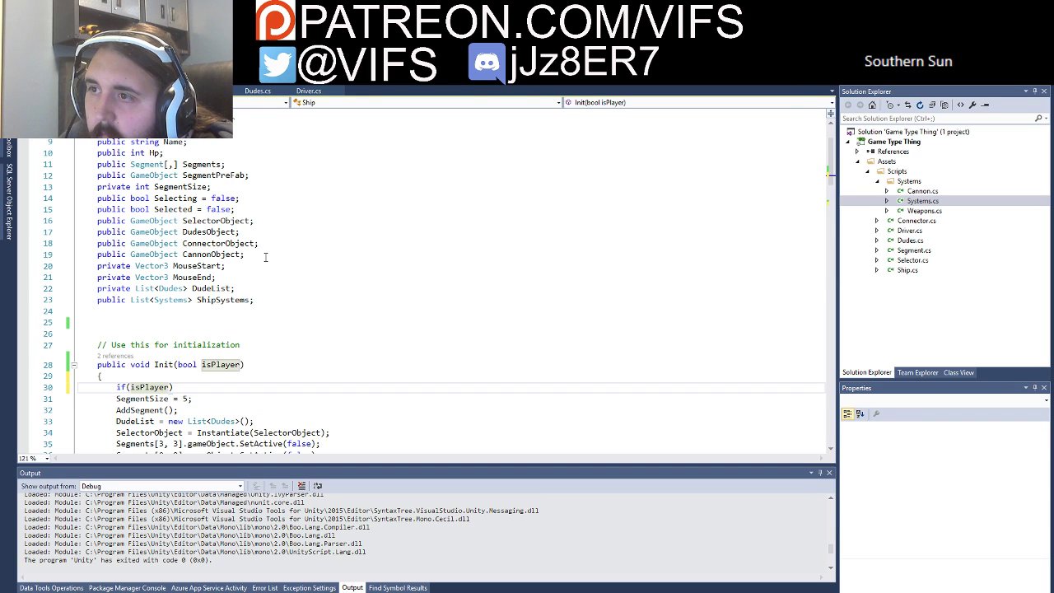
left_click(267, 301)
key("Return")
type("pr")
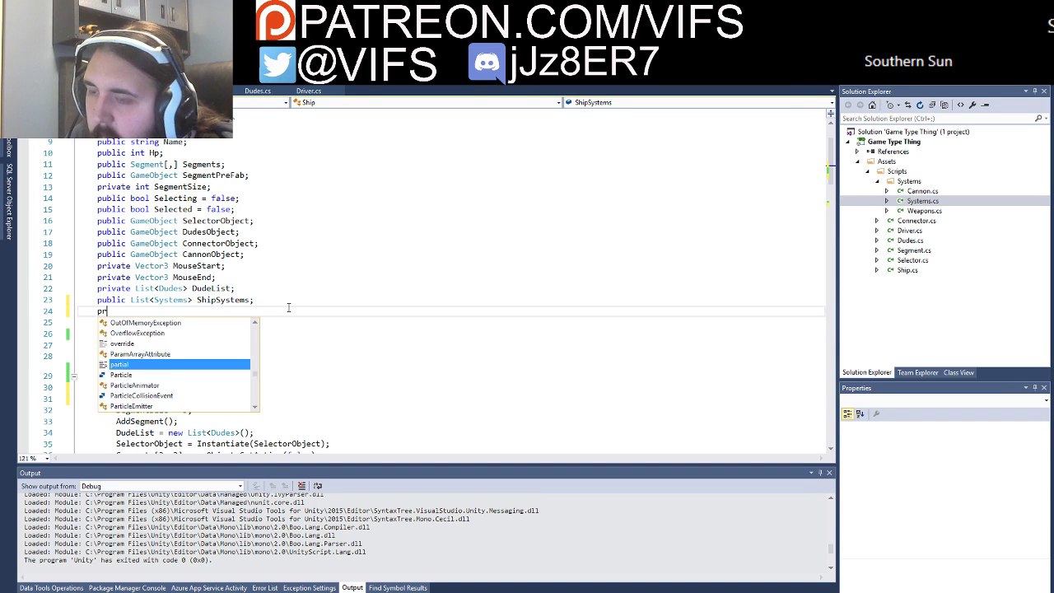
type("ivate")
key("BackSpace")
key("BackSpace")
key("BackSpace")
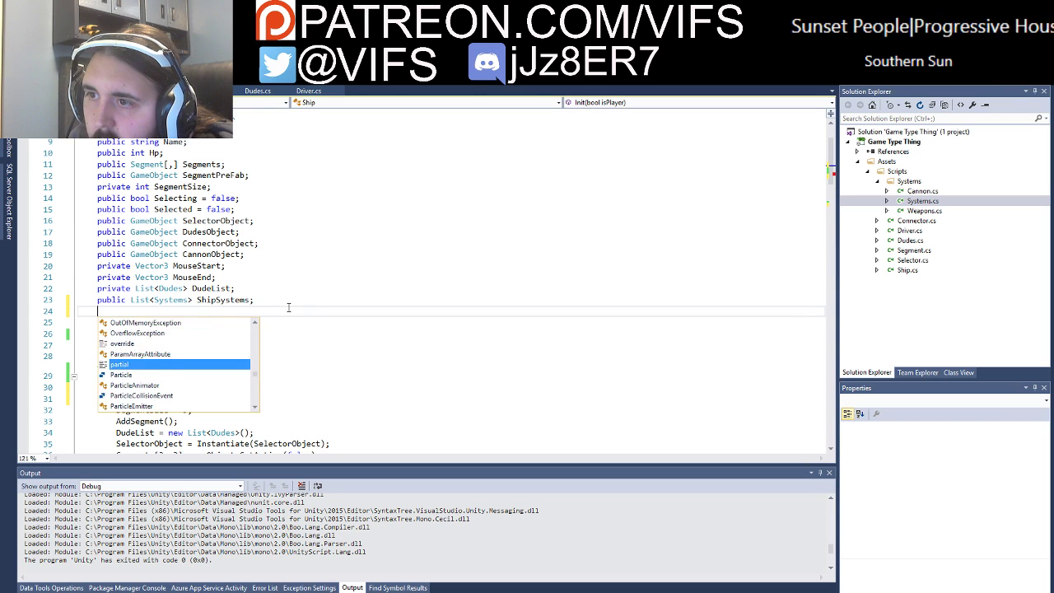
type("public ")
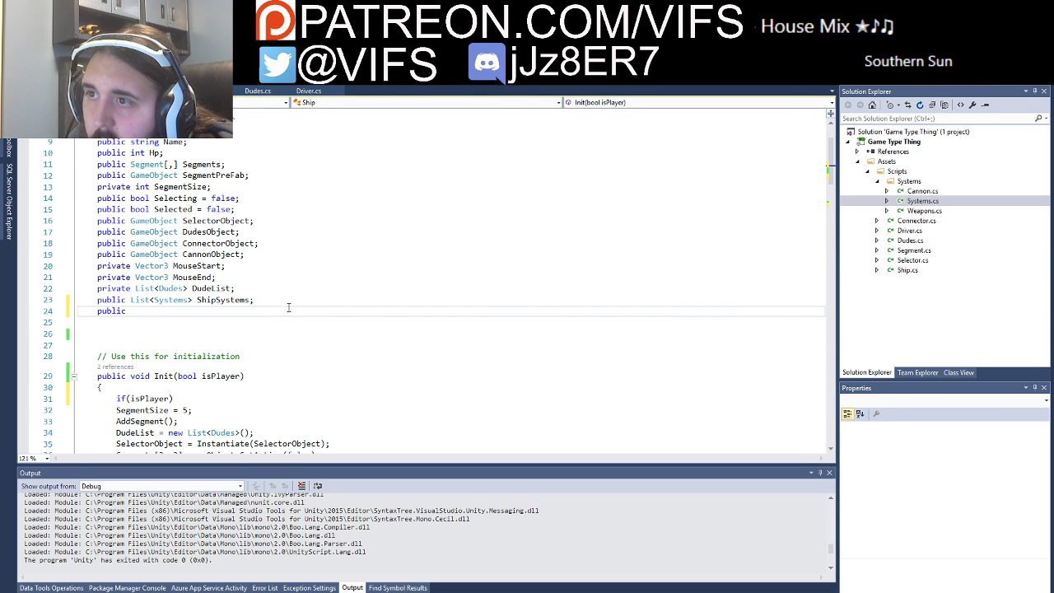
type("bool IsPlayer;")
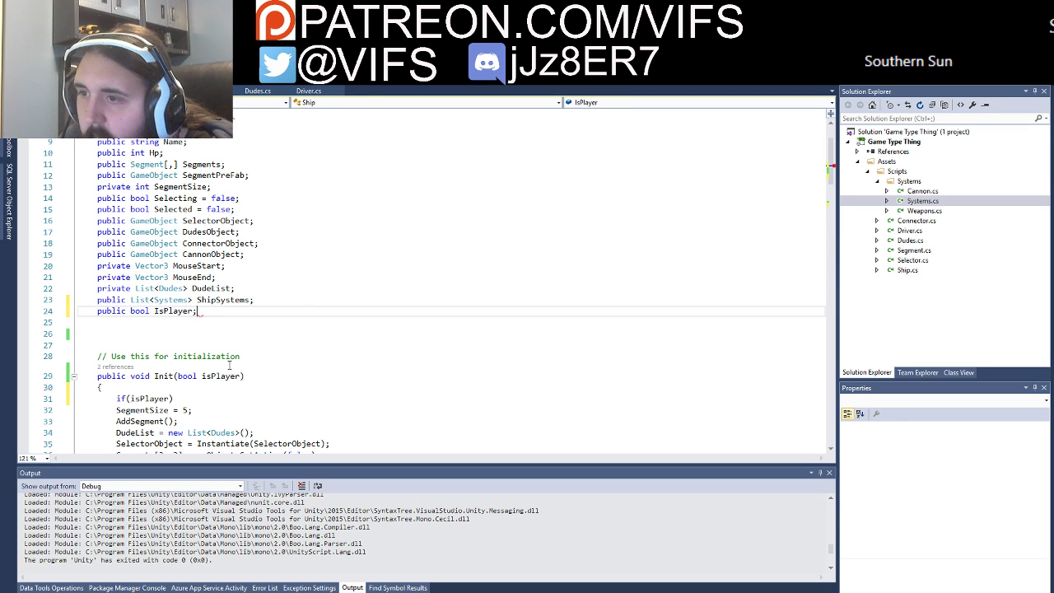
Step: Replace the if(isPlayer) check on line 31 with IsPlayer = isPlayer;
left_click(183, 400)
key("shift+Home")
key("BackSpace")
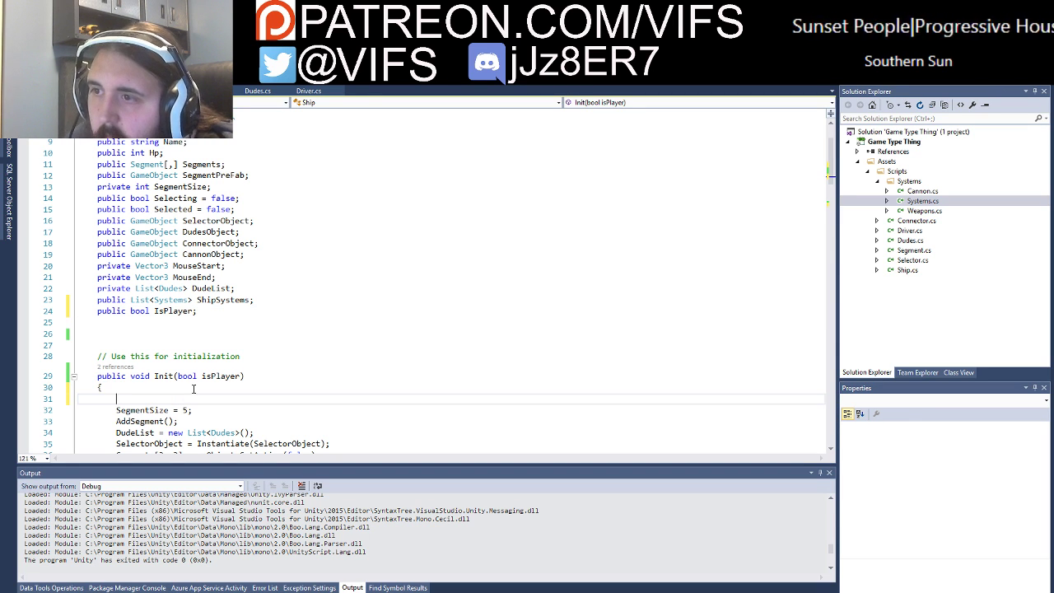
type("is")
key("BackSpace")
key("BackSpace")
type("Isp")
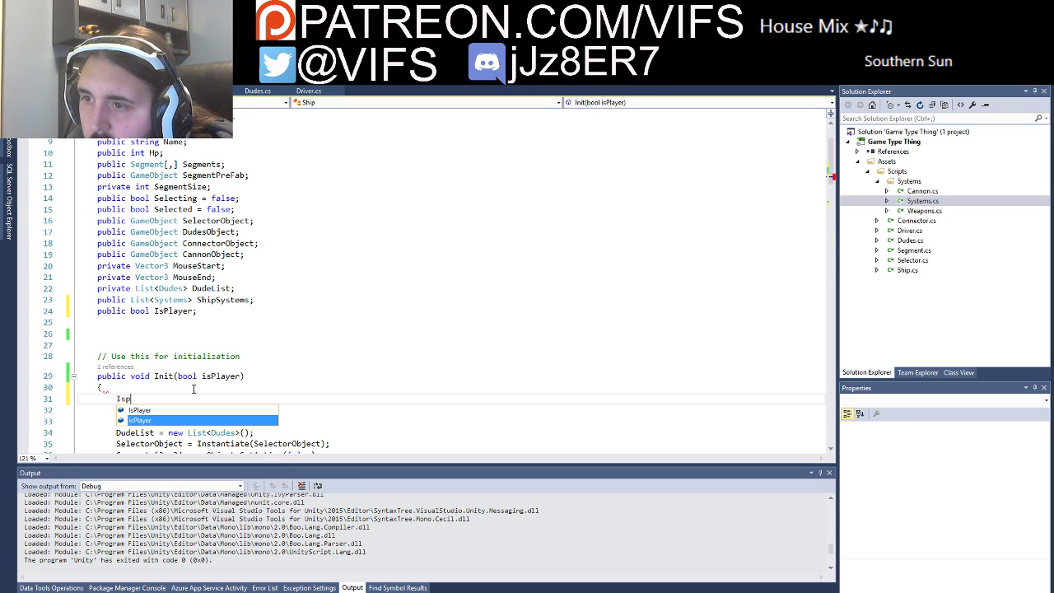
key("BackSpace")
key("BackSpace")
key("BackSpace")
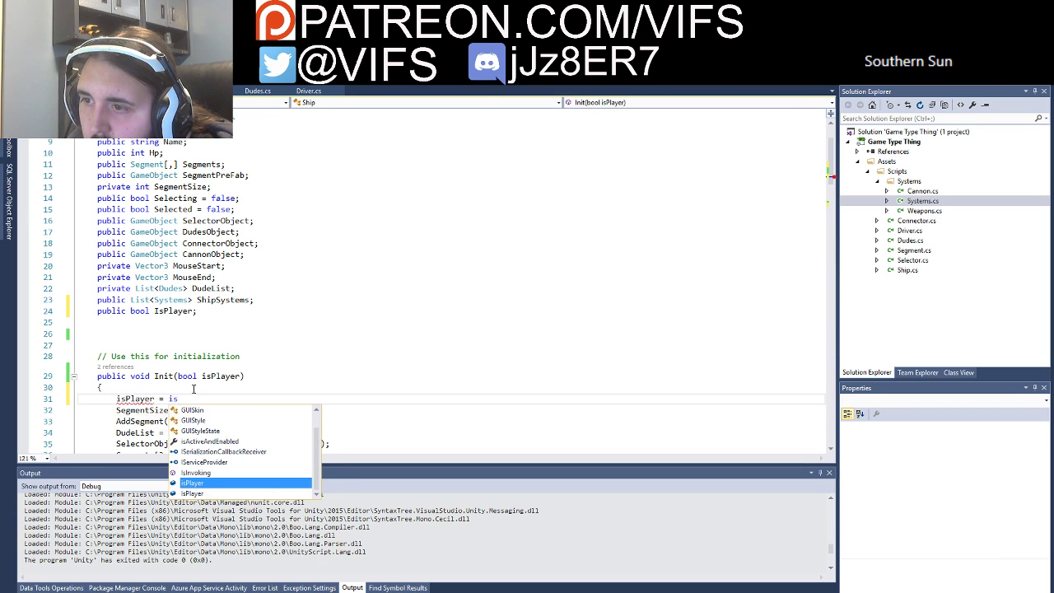
key("BackSpace")
key("BackSpace")
key("BackSpace")
type("Is")
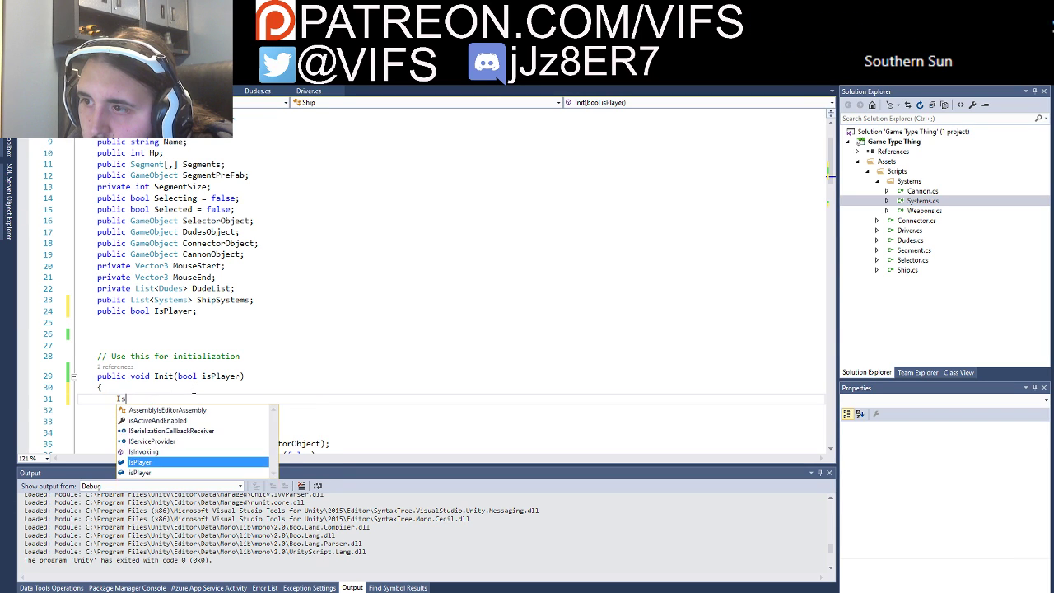
type("P =")
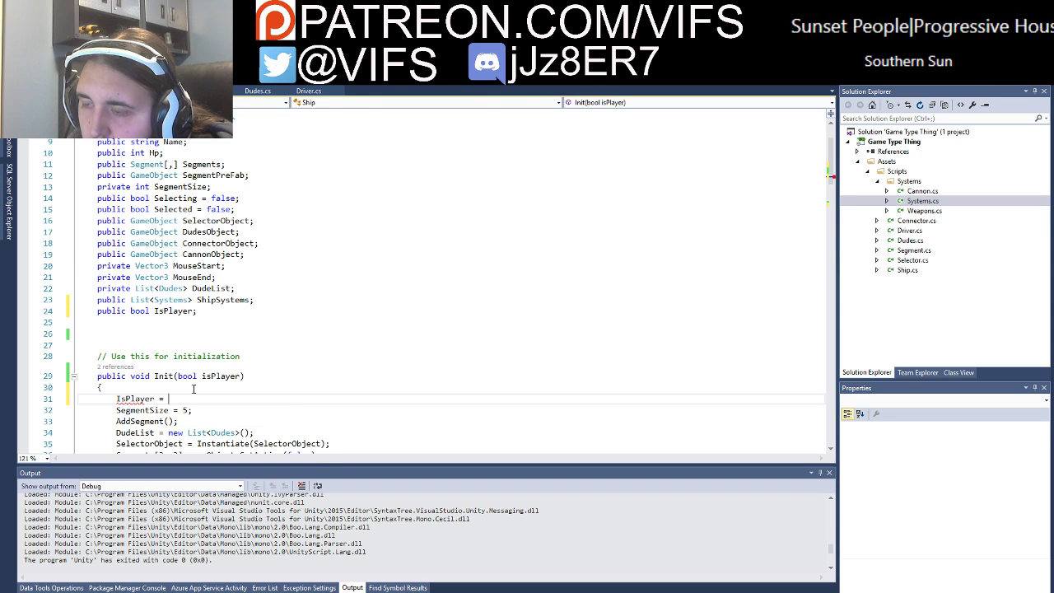
type(" Is;")
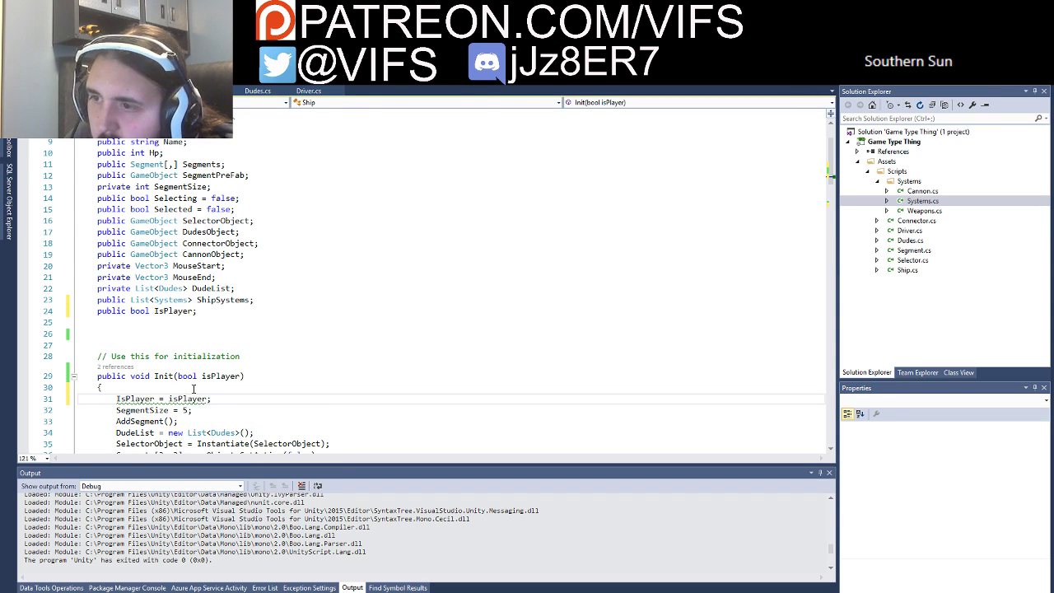
scroll(316, 407, "down", 8)
scroll(329, 371, "down", 4)
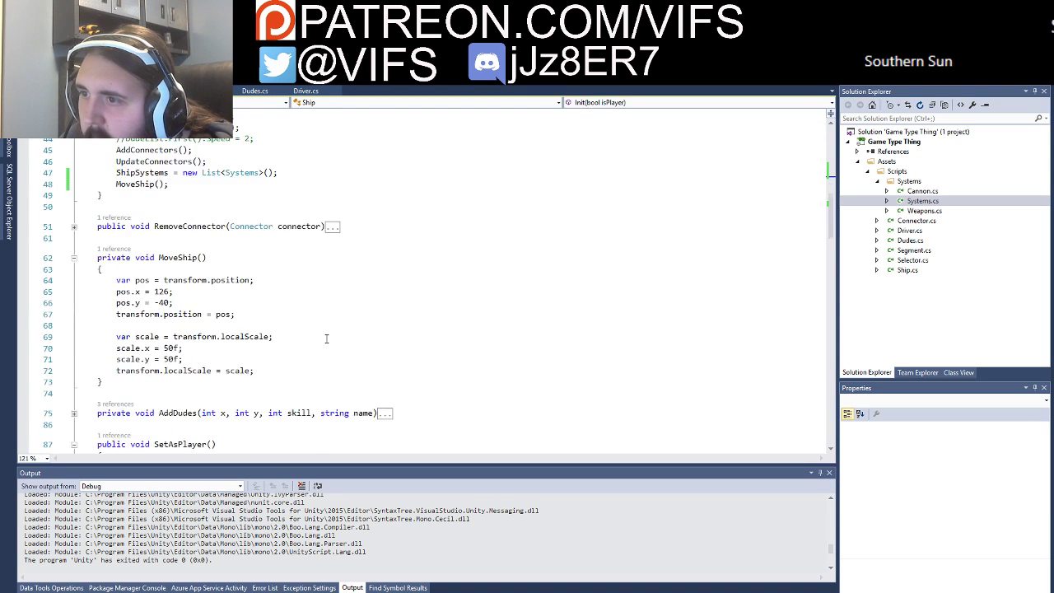
scroll(346, 330, "down", 1)
Step: Search the Ship script for 'add', then switch to the Segment script
key("ctrl+f")
type("addui")
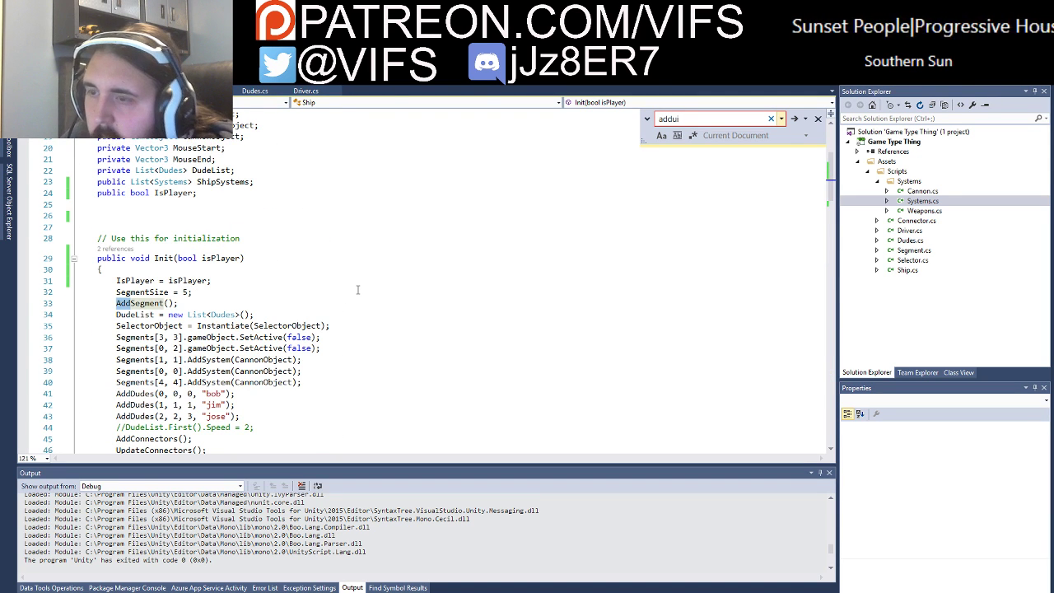
key("BackSpace")
key("BackSpace")
key("BackSpace")
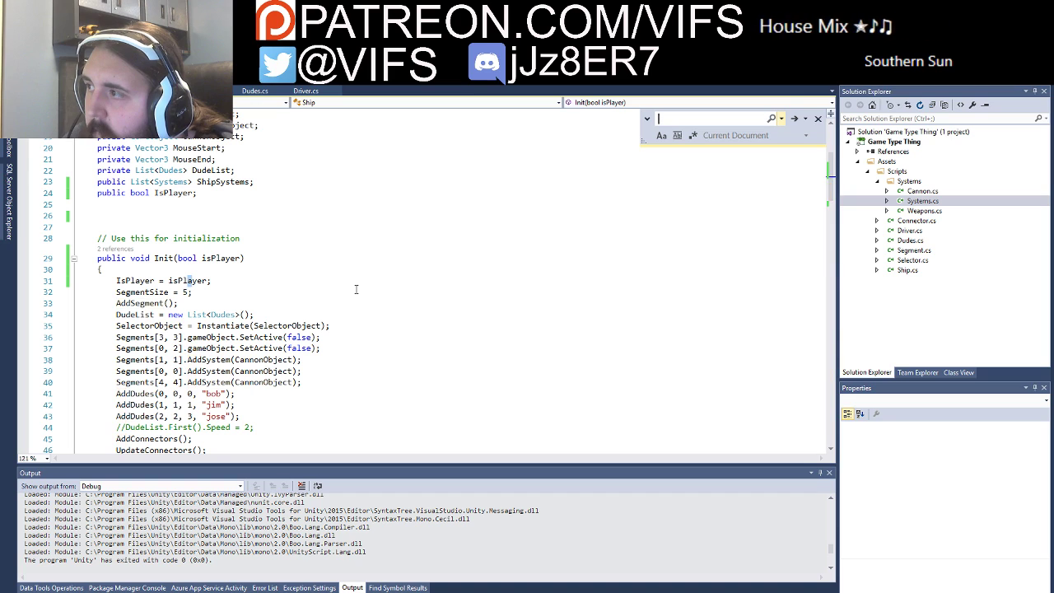
left_click(341, 305)
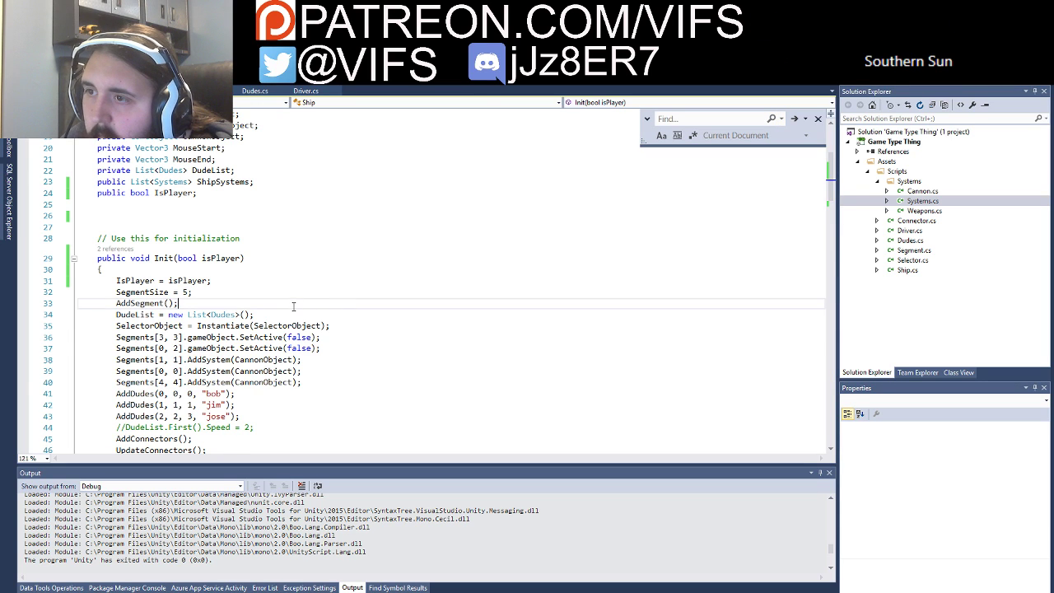
scroll(293, 306, "up", 3)
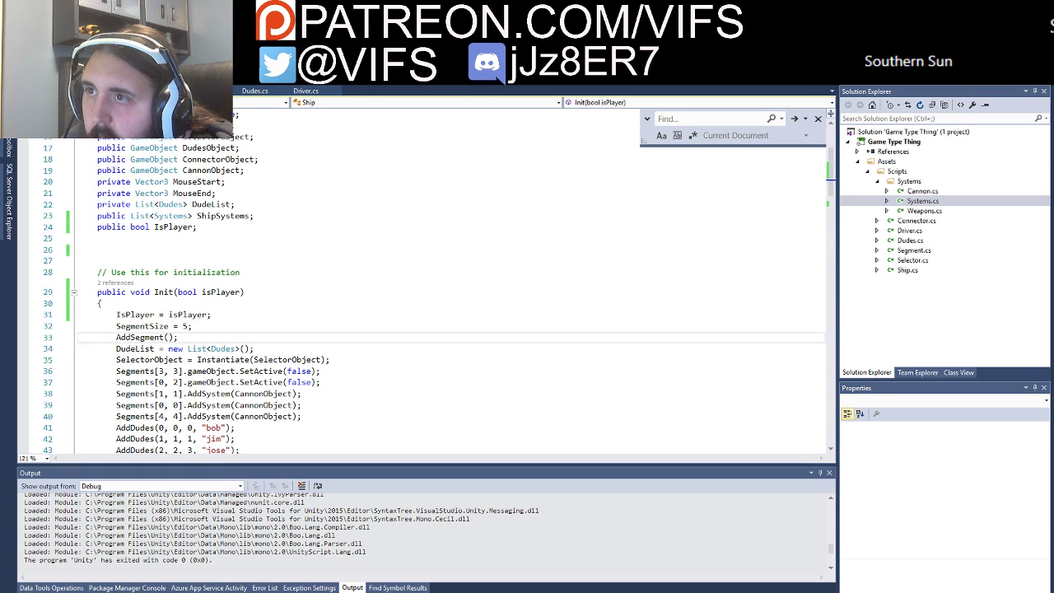
key("ctrl+Tab")
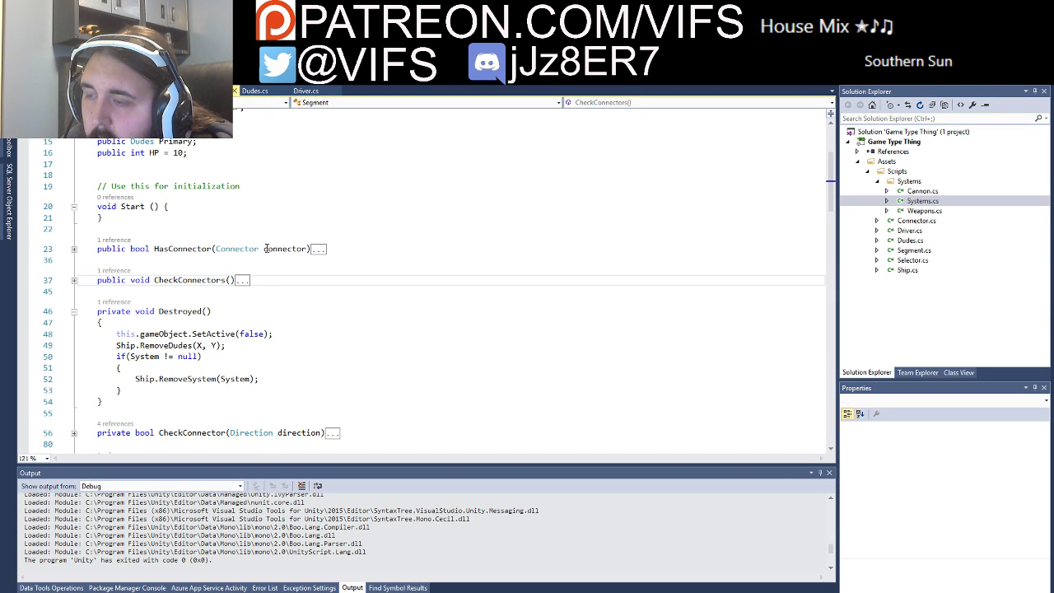
Step: Replace the Player tag check in AddUI with Ship.IsPlayer and save Segment.cs
key("ctrl+f")
type("addui")
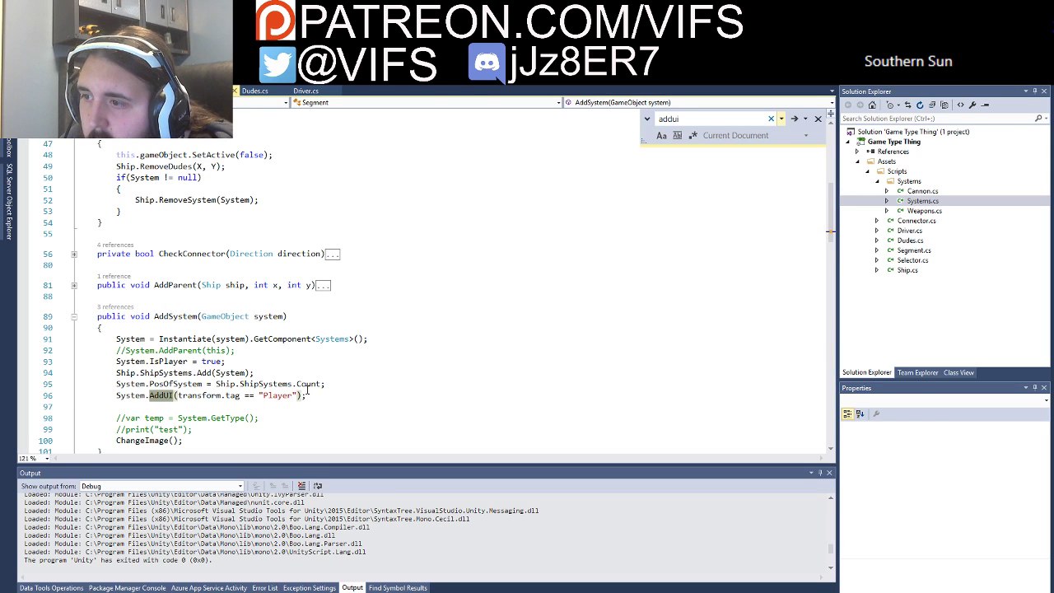
left_click_drag(295, 395, 178, 395)
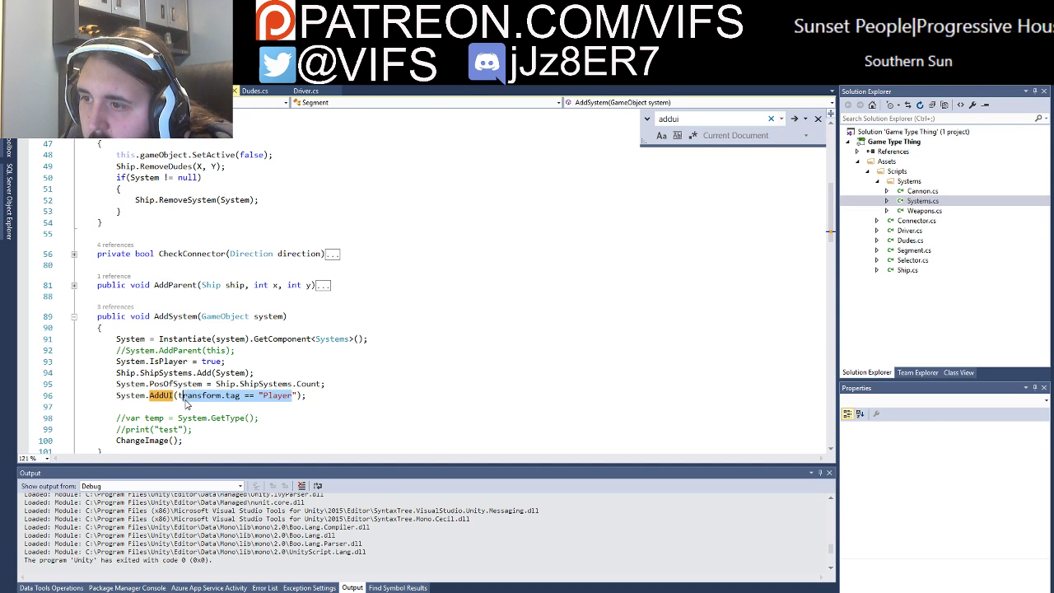
key("BackSpace")
key("Delete")
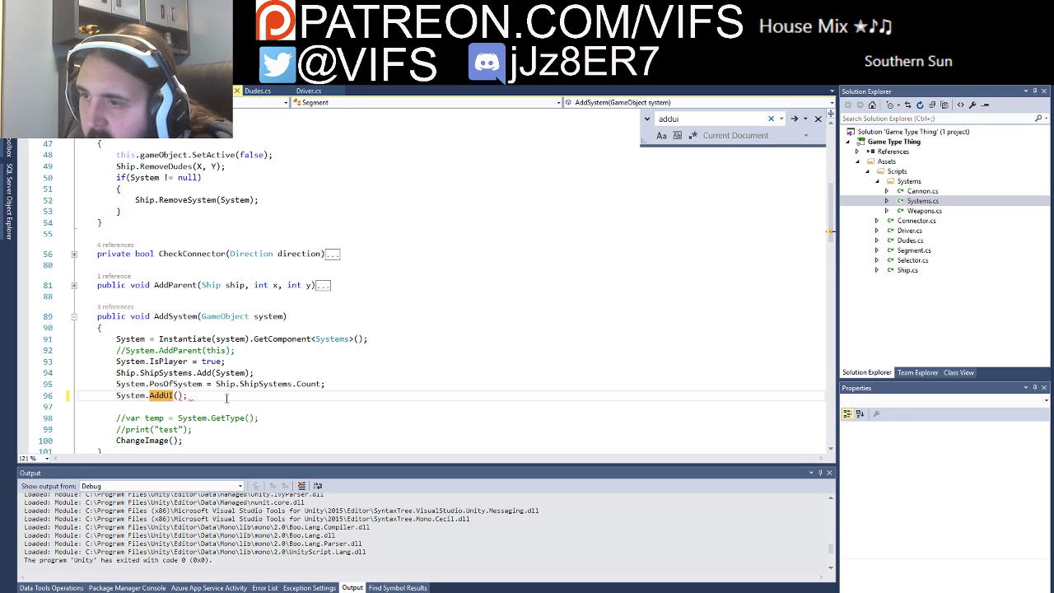
type("Ship.is")
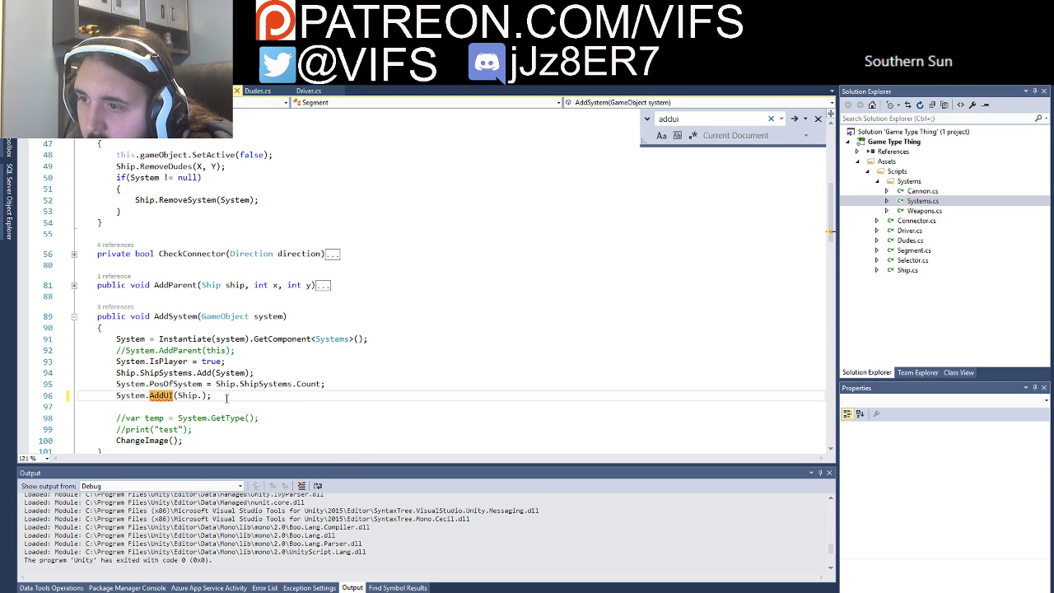
type("P")
key("Tab")
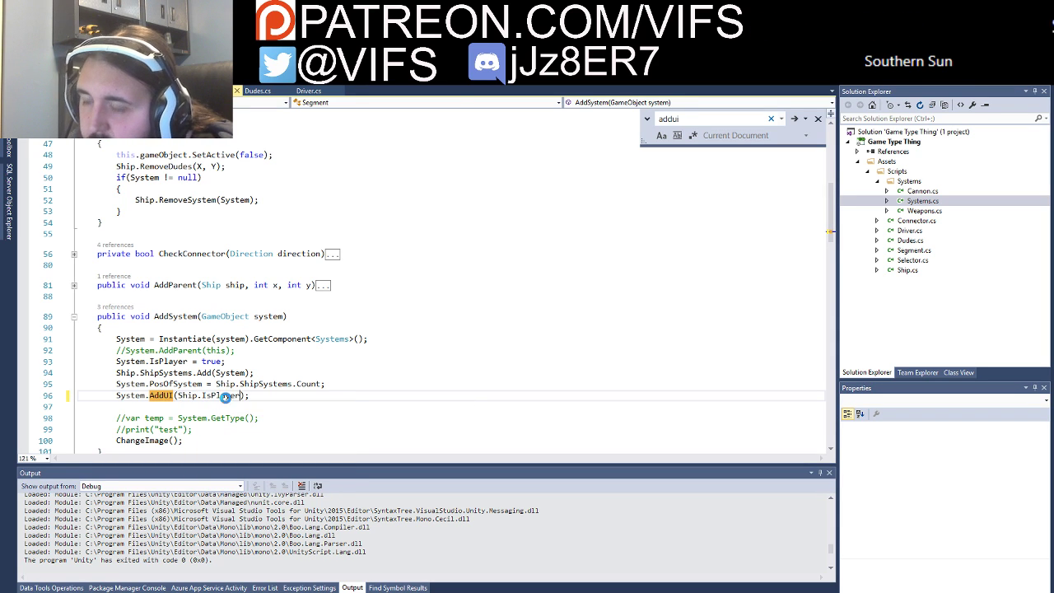
key("ctrl+s")
key("alt+Tab")
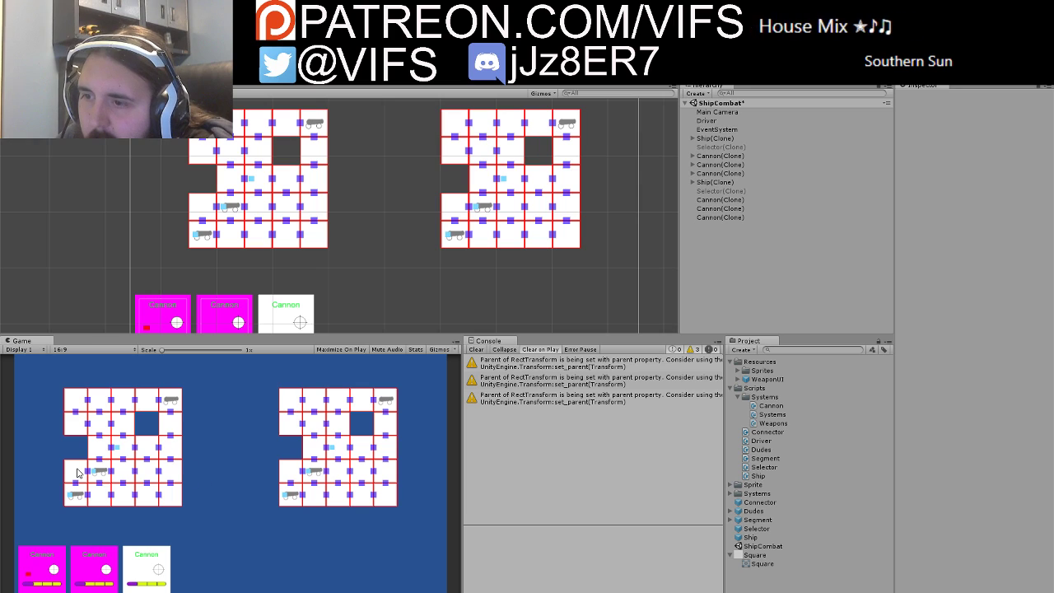
Step: Box-select units on the left ship to test the Cannon cards, then stop playing
left_click_drag(77, 473, 119, 492)
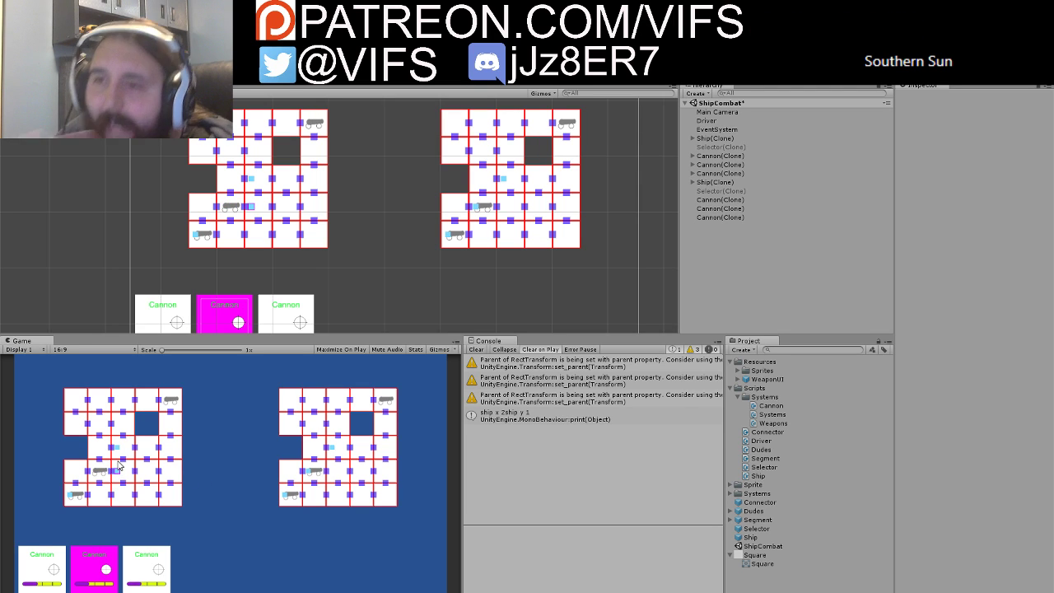
left_click_drag(105, 444, 134, 461)
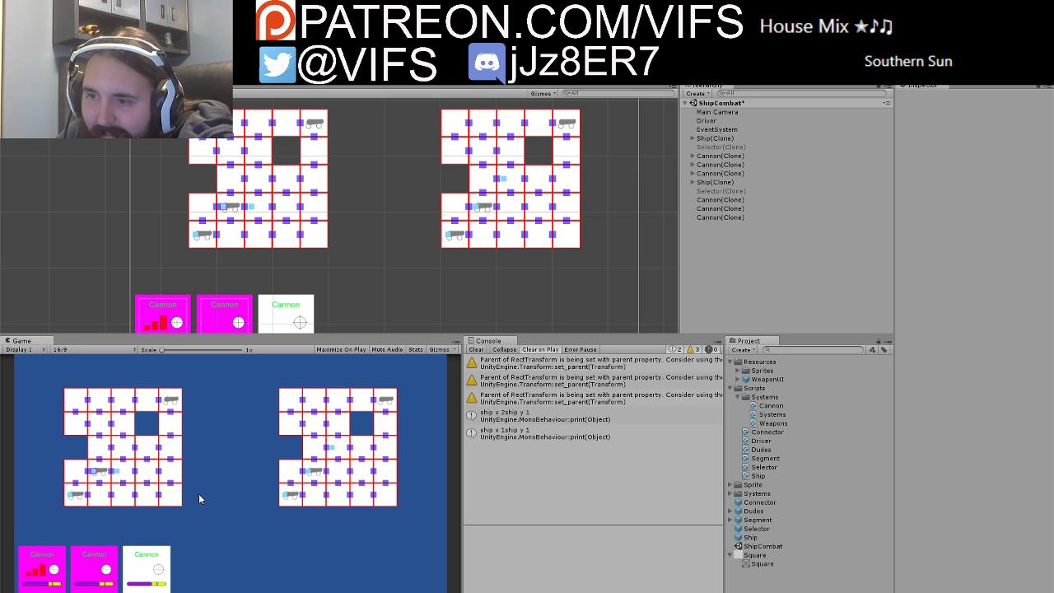
key("alt+Tab")
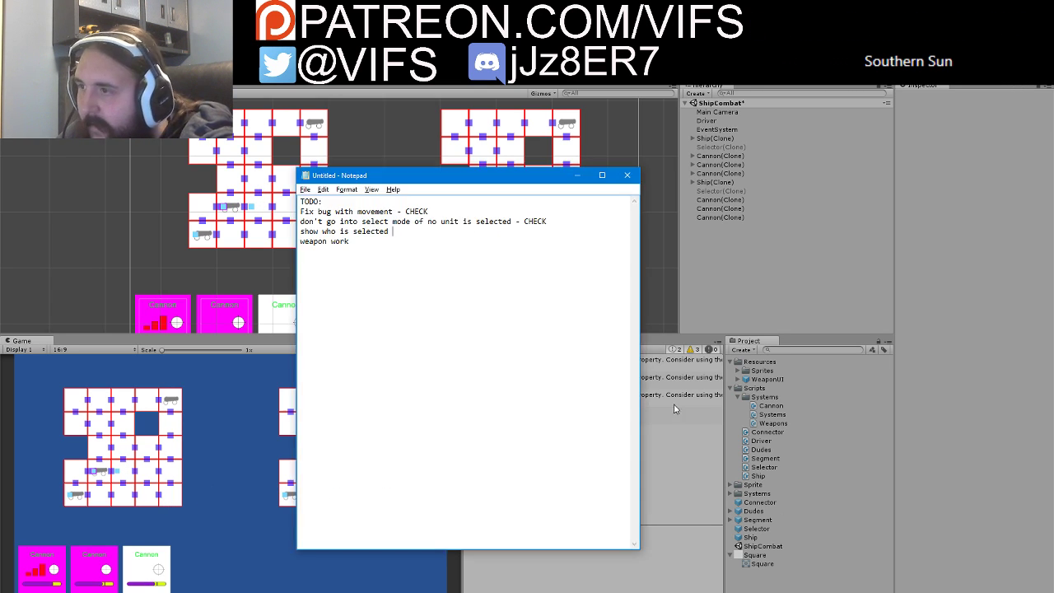
left_click(581, 179)
key("ctrl+p")
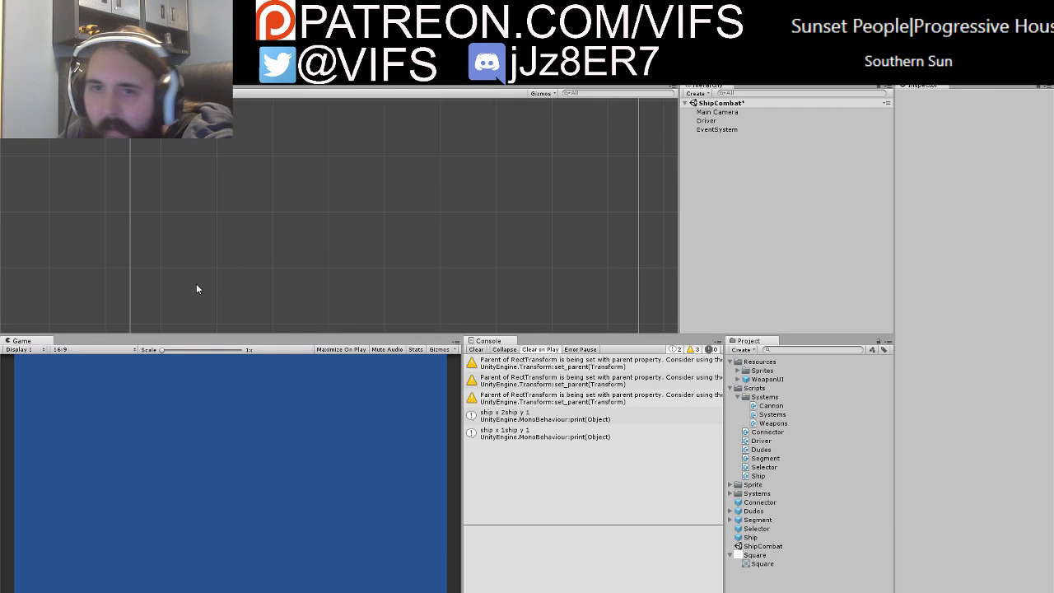
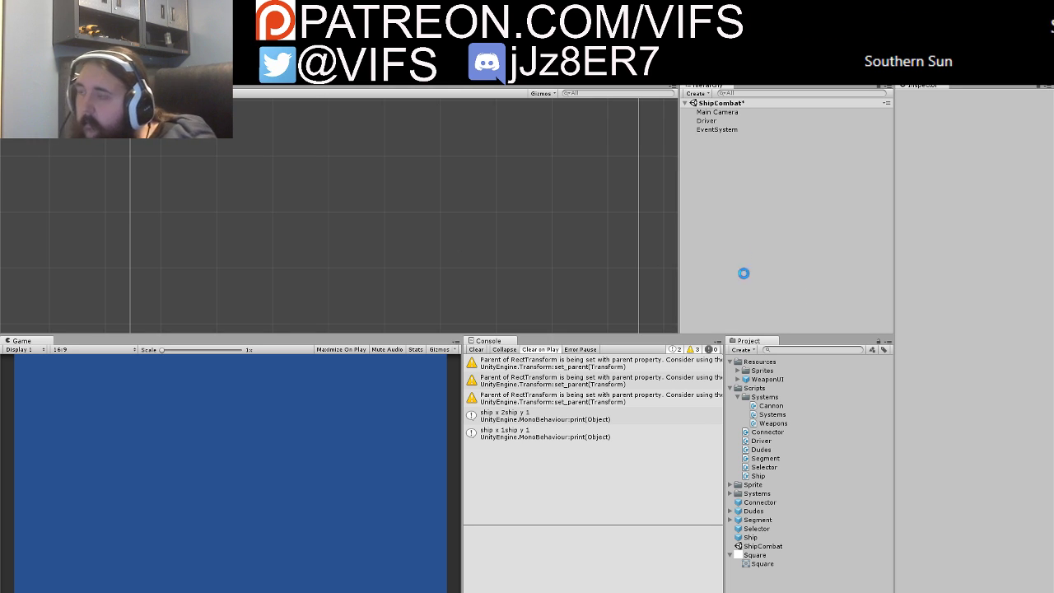
Step: Select a crew unit on the left ship and move it between cells, triggering Weapons.Reload null errors
key("alt+Tab")
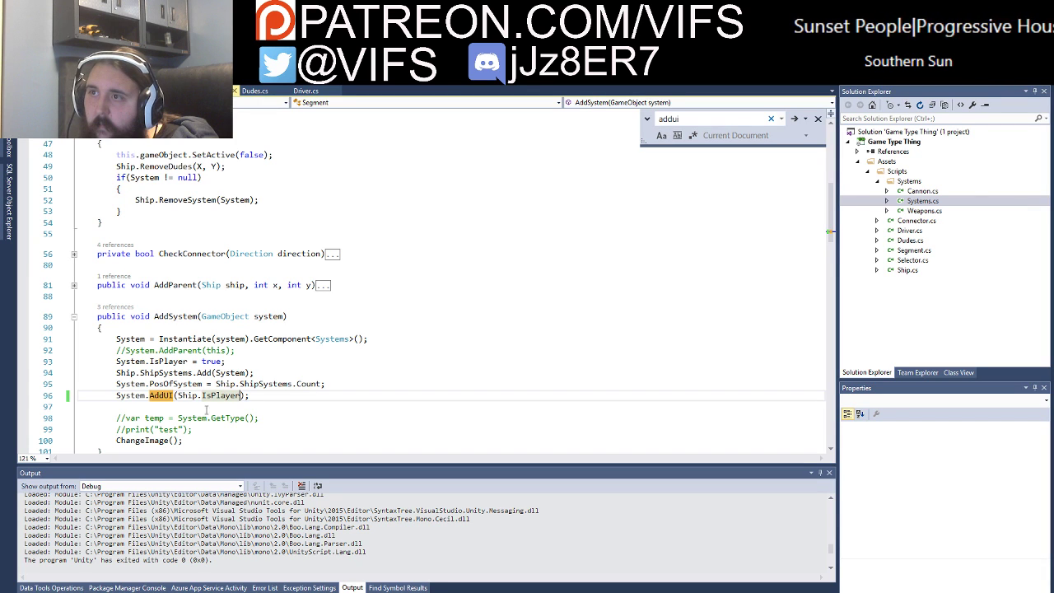
key("Escape")
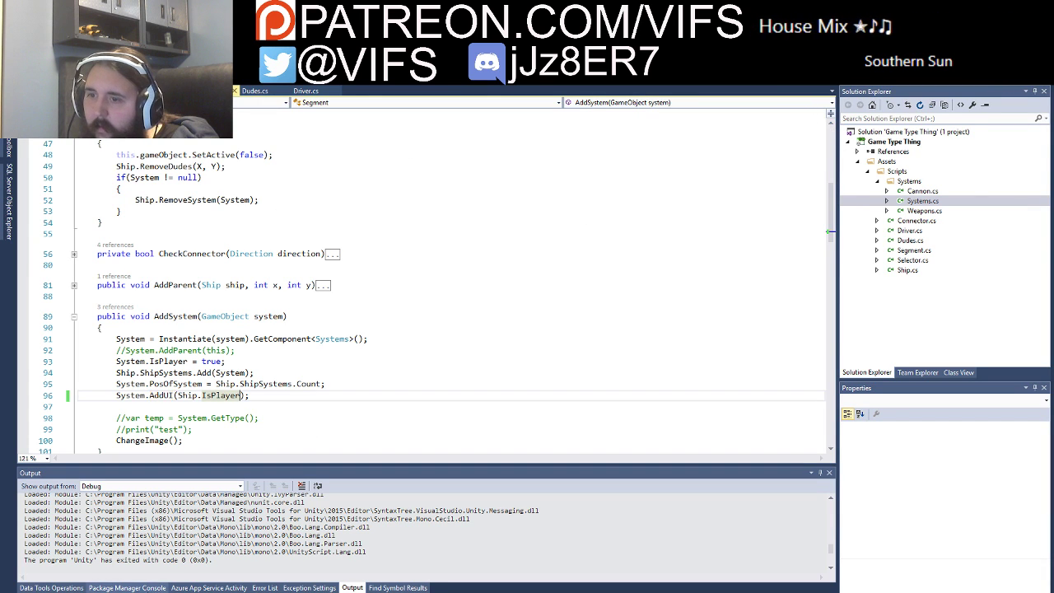
key("alt+Tab")
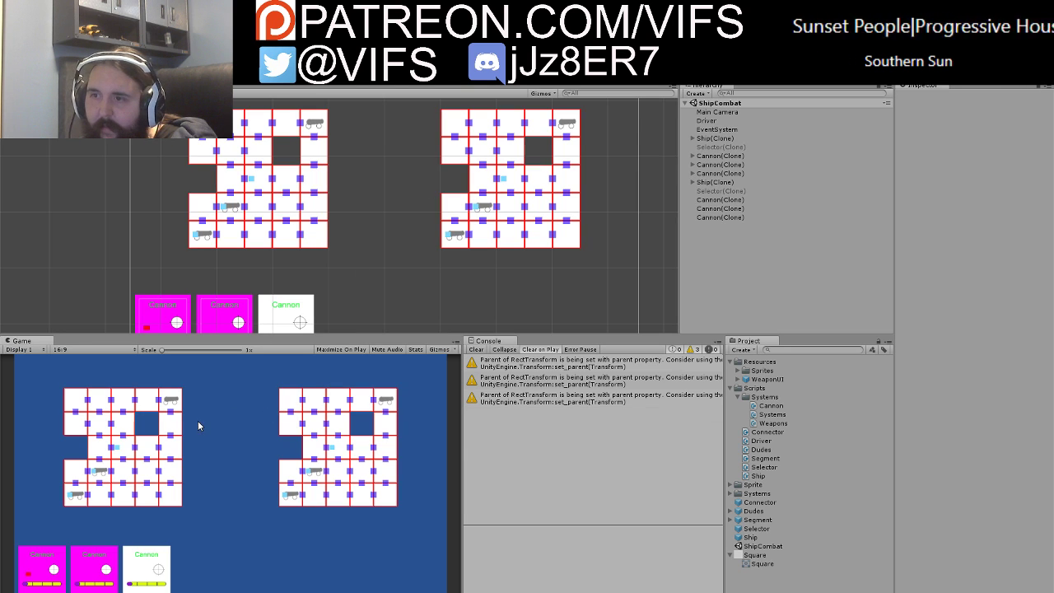
left_click_drag(201, 496, 151, 468)
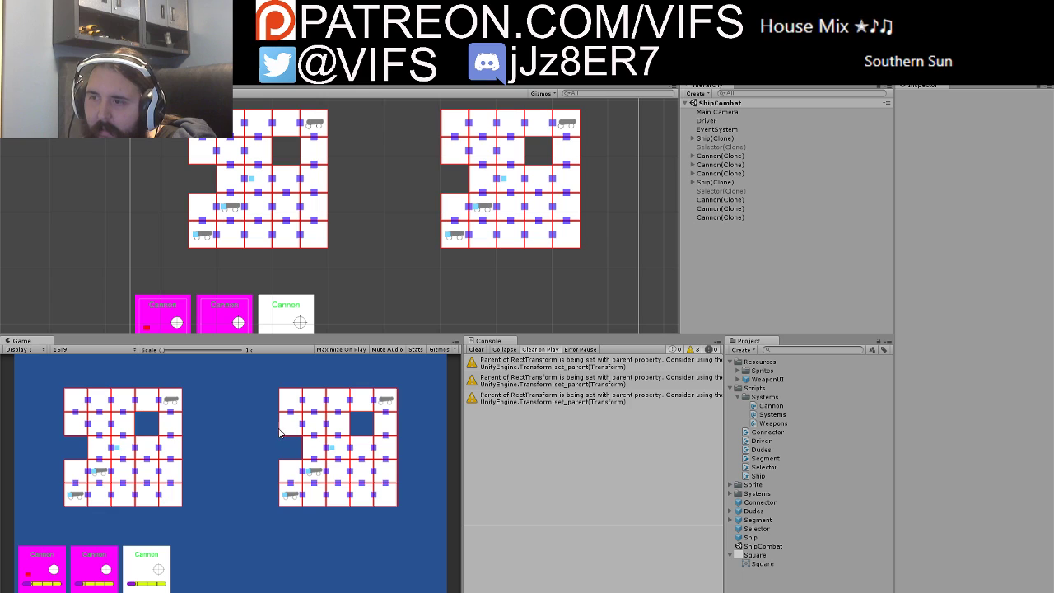
left_click_drag(170, 426, 331, 492)
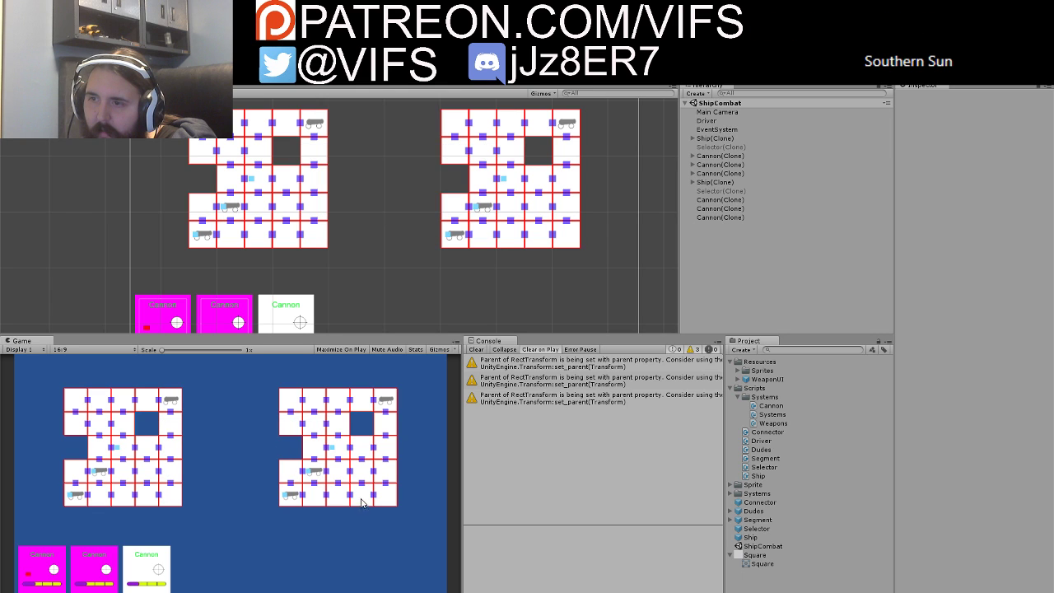
left_click_drag(71, 399, 143, 470)
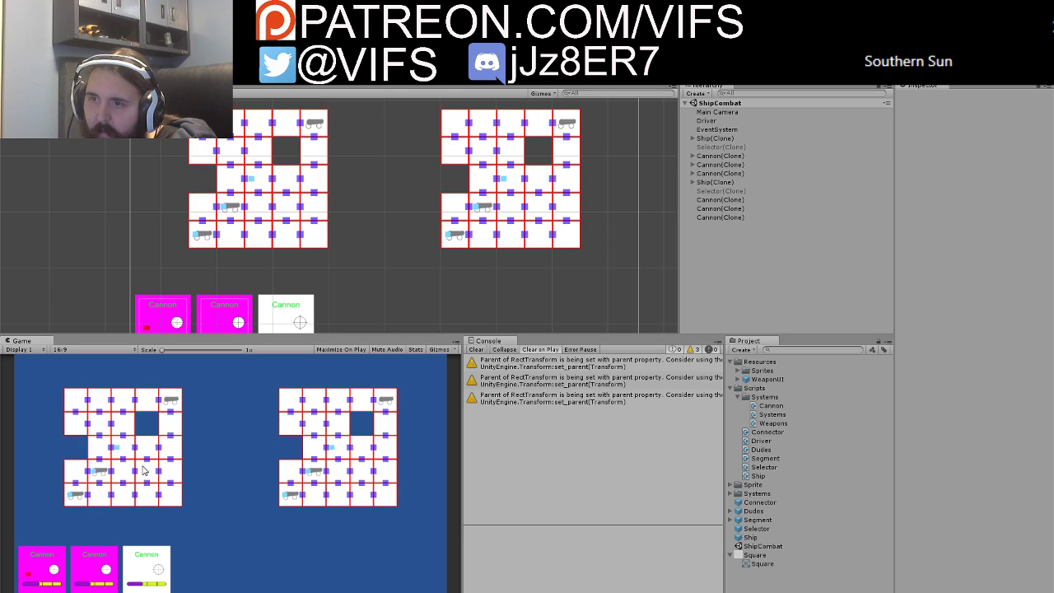
left_click(145, 470)
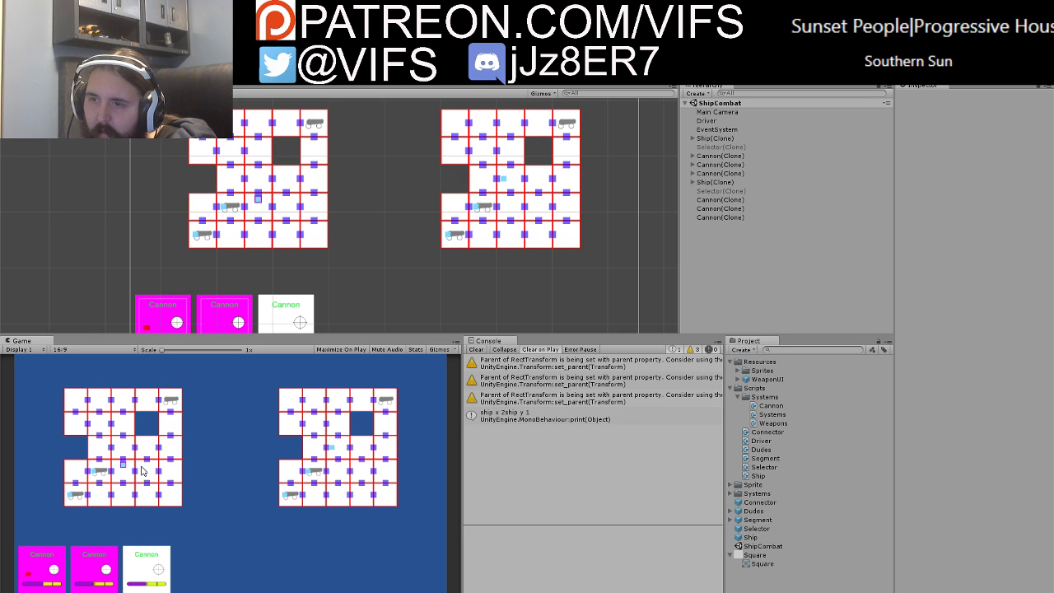
left_click(138, 465)
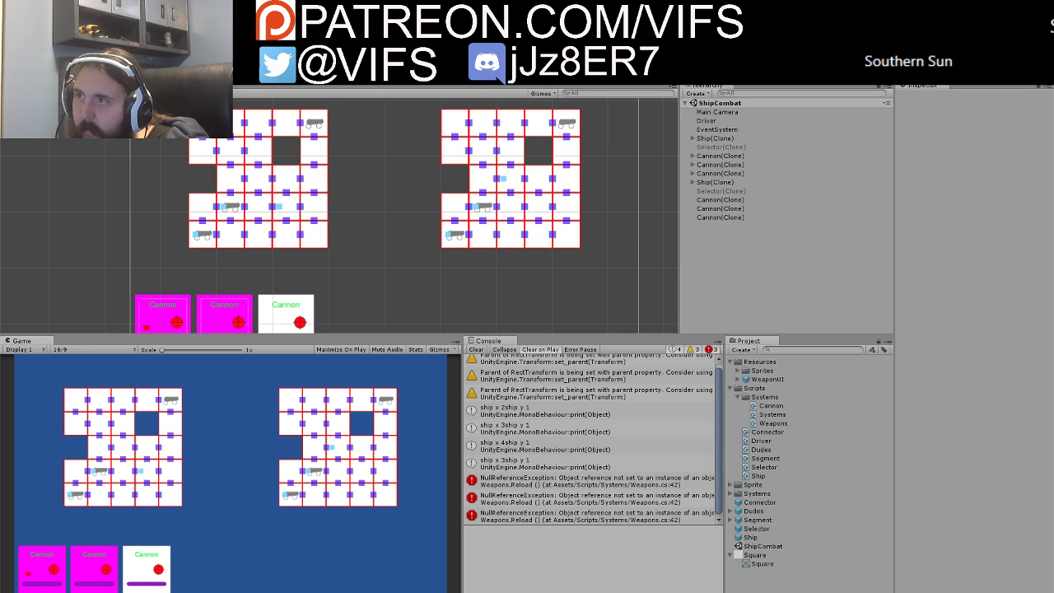
Step: Open the Weapons.cs Reload line behind the null error and stop the running game
double_click(526, 488)
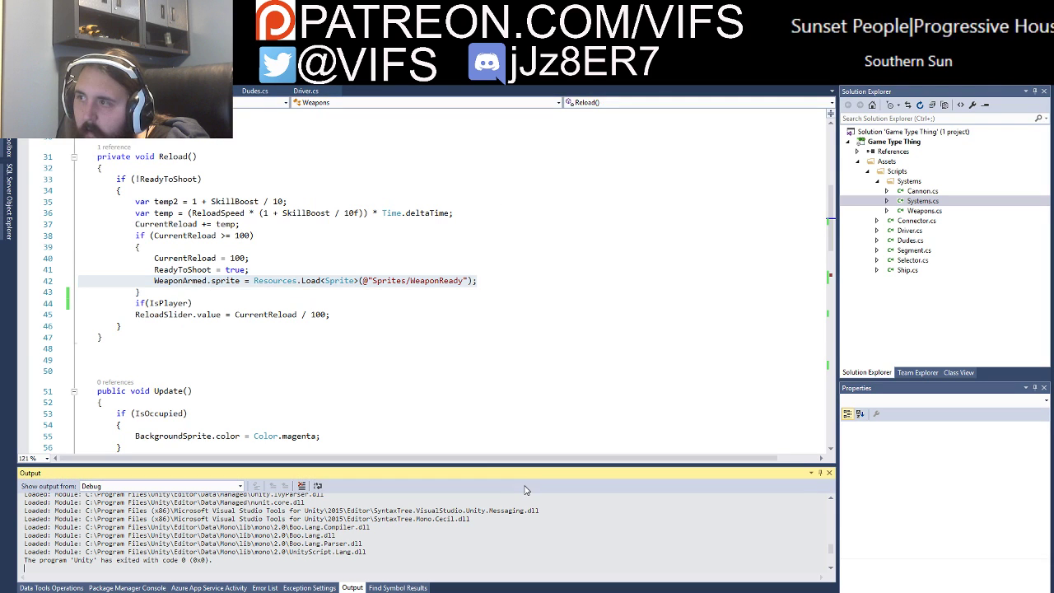
left_click(365, 297)
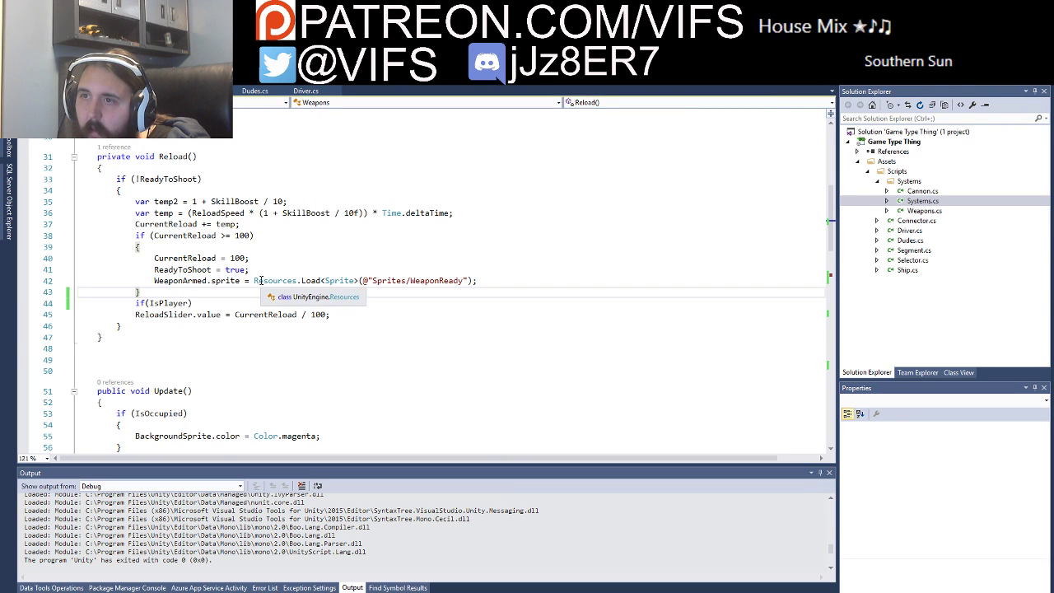
key("alt+Tab")
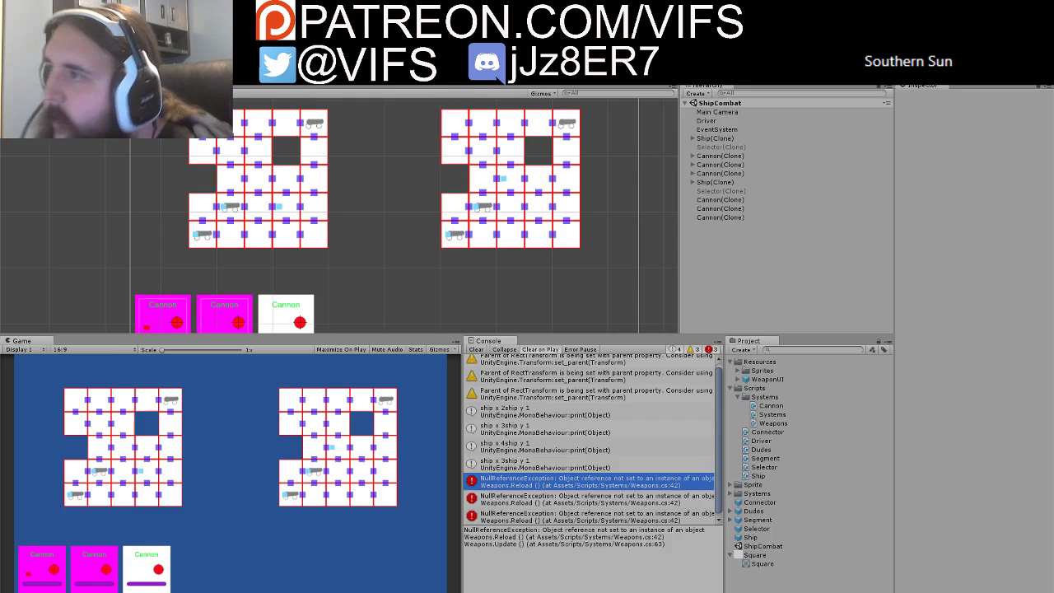
key("ctrl+p")
key("alt+Tab")
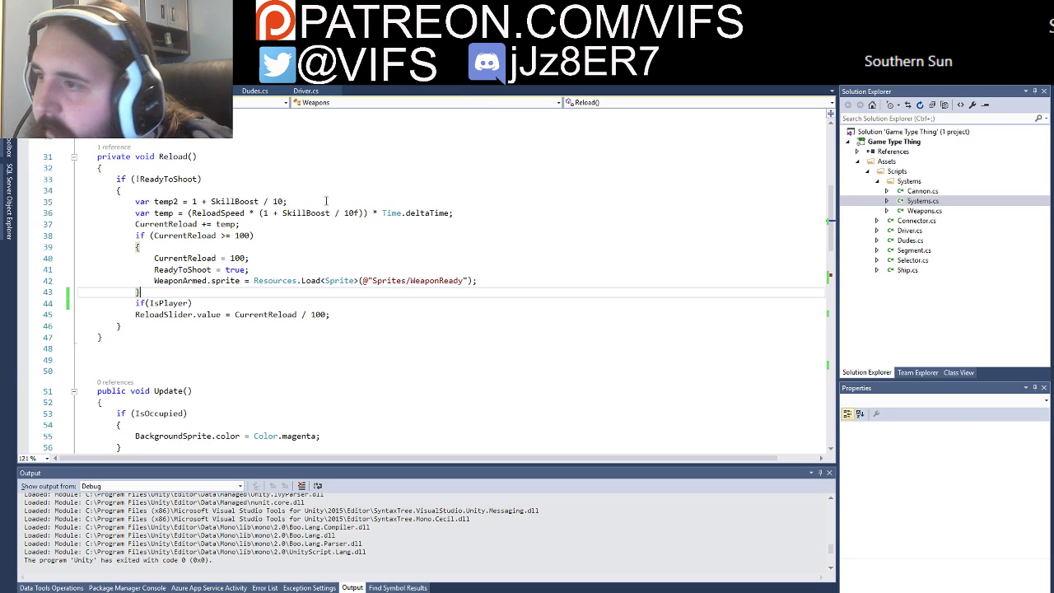
Step: Wrap the WeaponArmed.sprite assignment in an if(IsPlayer) check and retest in Unity
left_click(285, 271)
key("Return")
type("if(")
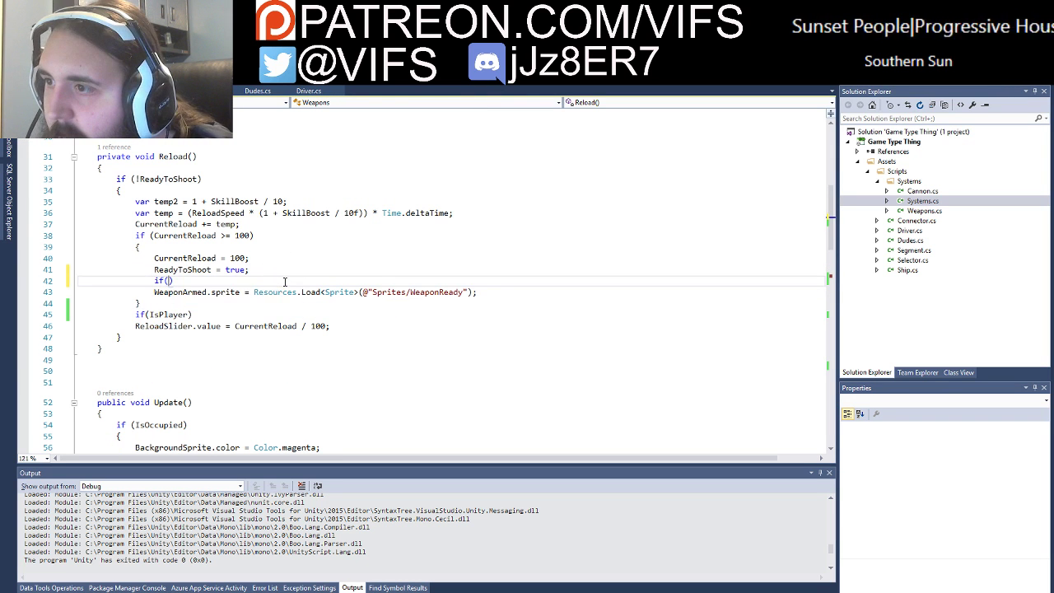
type("IsPlayer)")
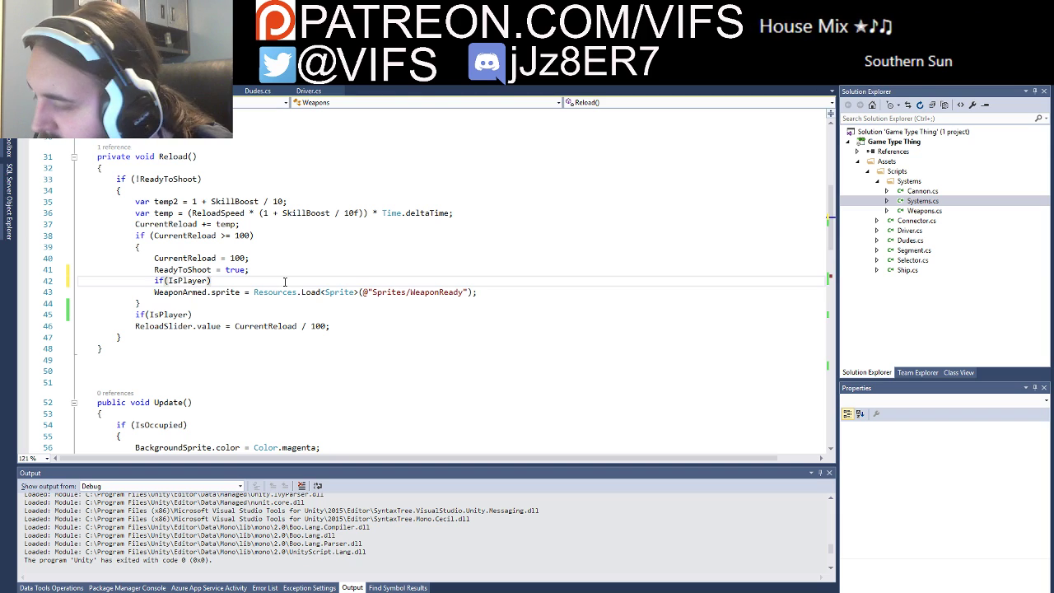
key("Down")
key("Home")
key("Tab")
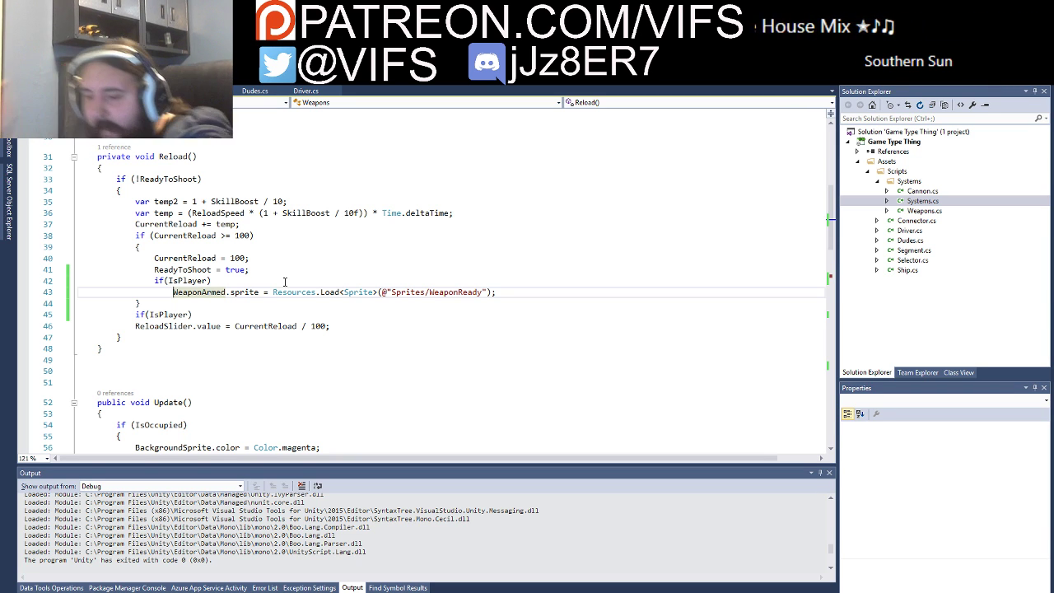
key("alt+Tab")
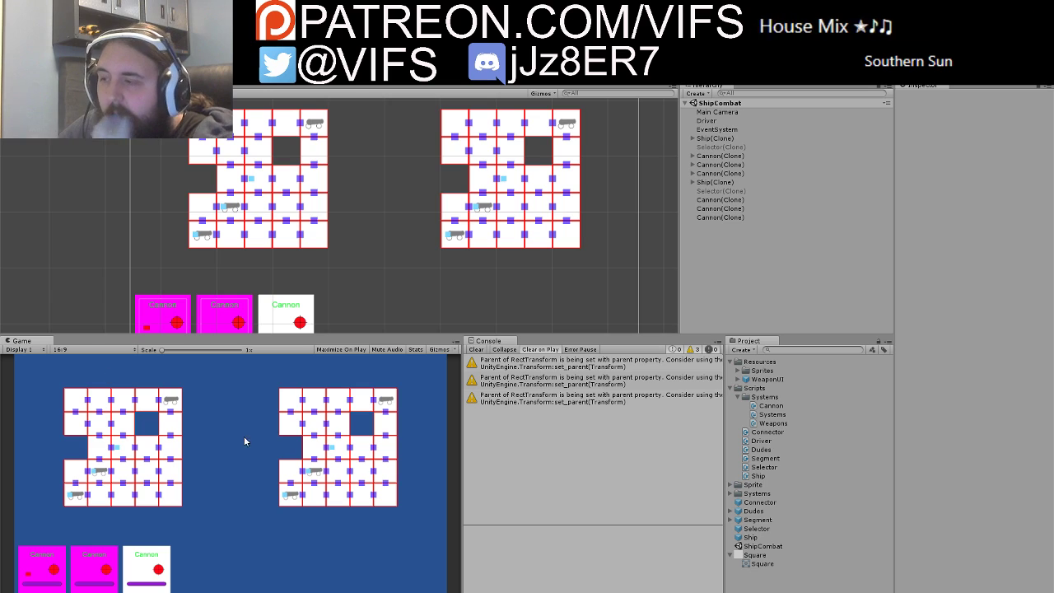
key("alt+Tab")
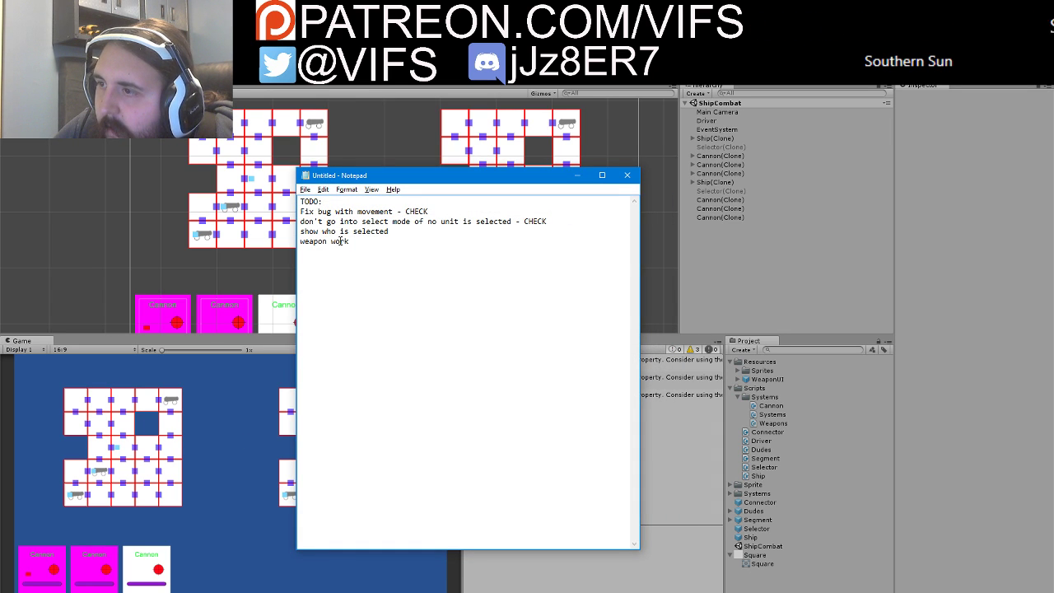
Step: Mark the last two TODO items in Notepad, then return to Unity and exit play mode
left_click_drag(300, 230, 365, 245)
left_click(396, 259)
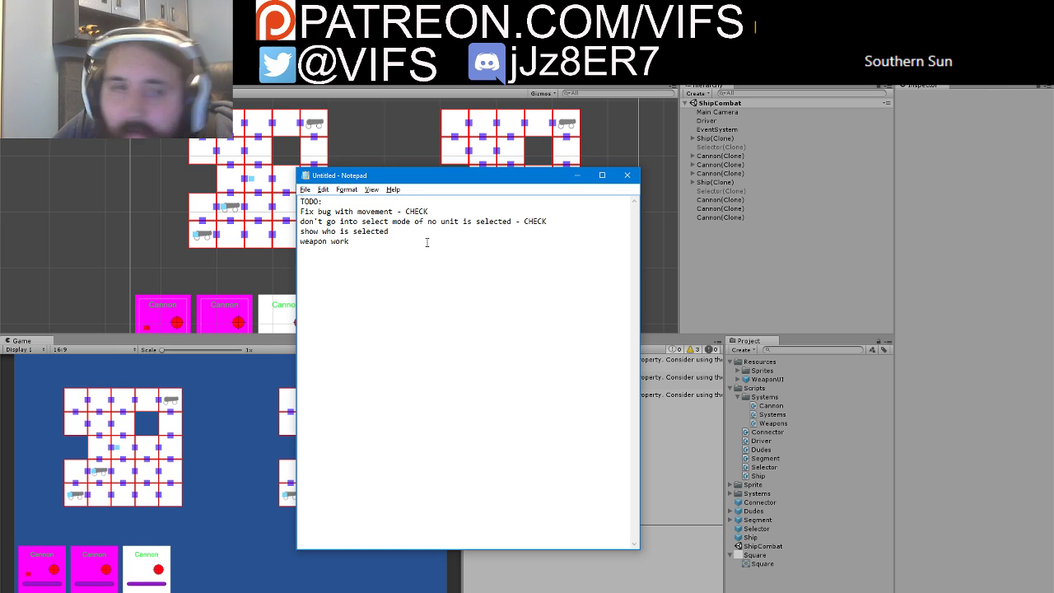
key("alt+Tab")
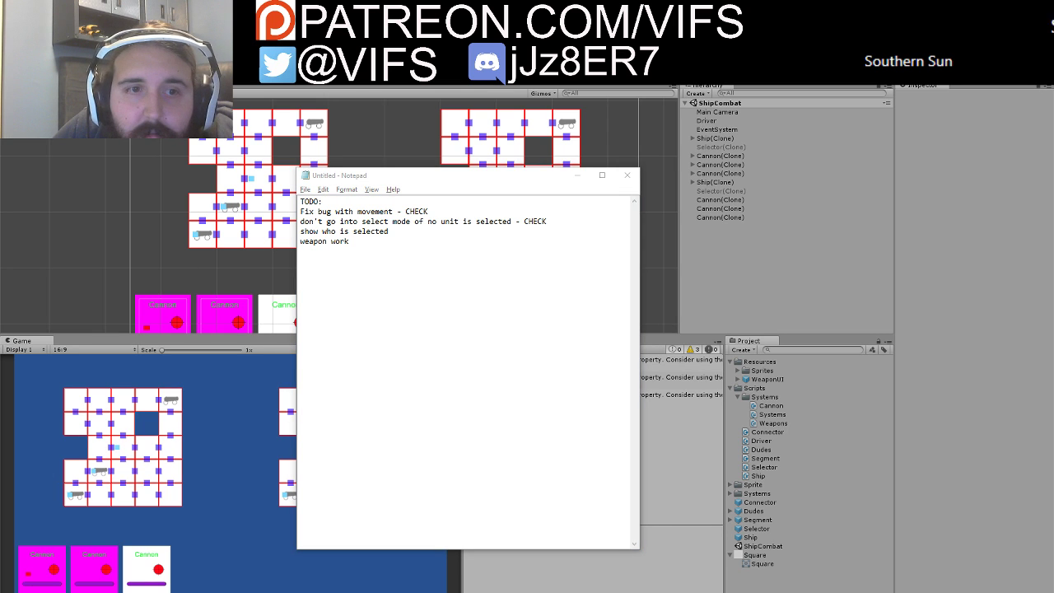
left_click(497, 309)
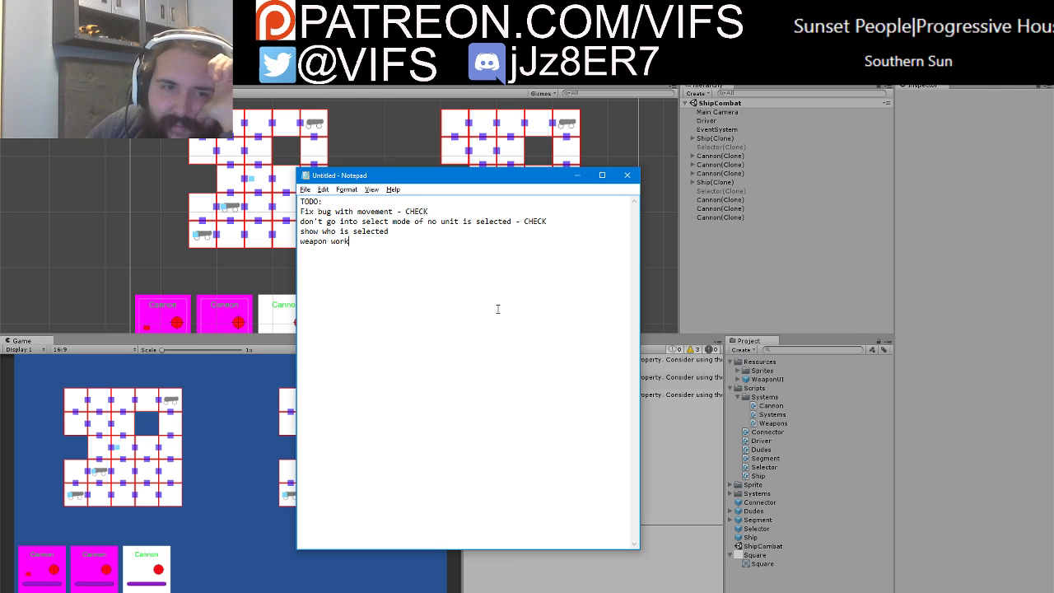
left_click(244, 254)
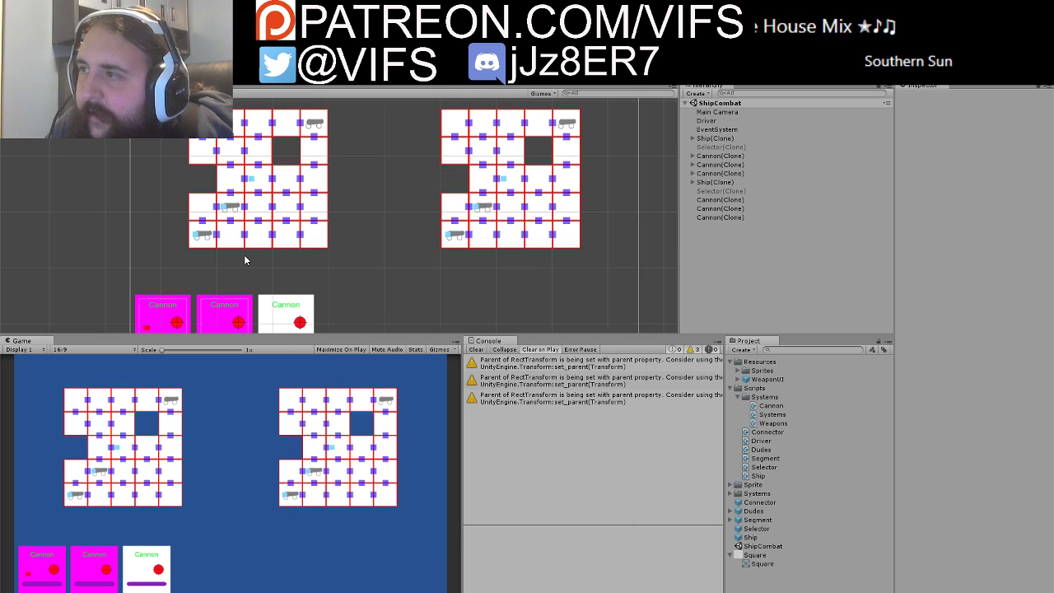
left_click(491, 84)
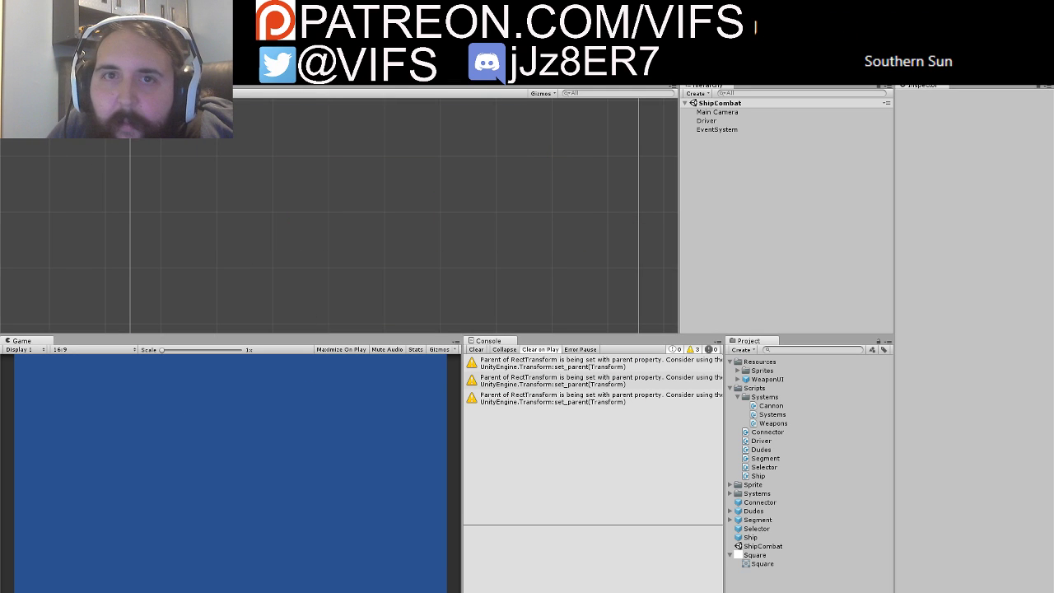